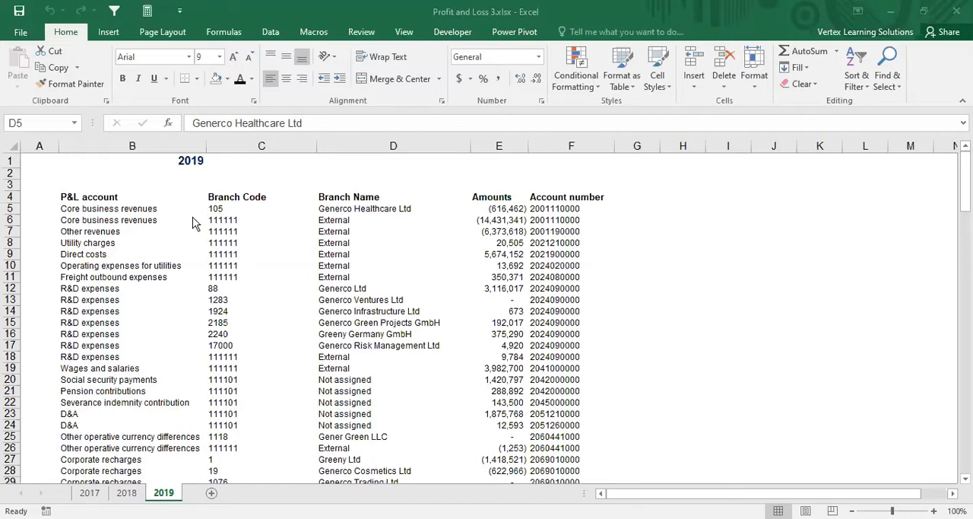
Step: Widen column B on the 2019 sheet so the longest P&L account names fit in full
click(147, 244)
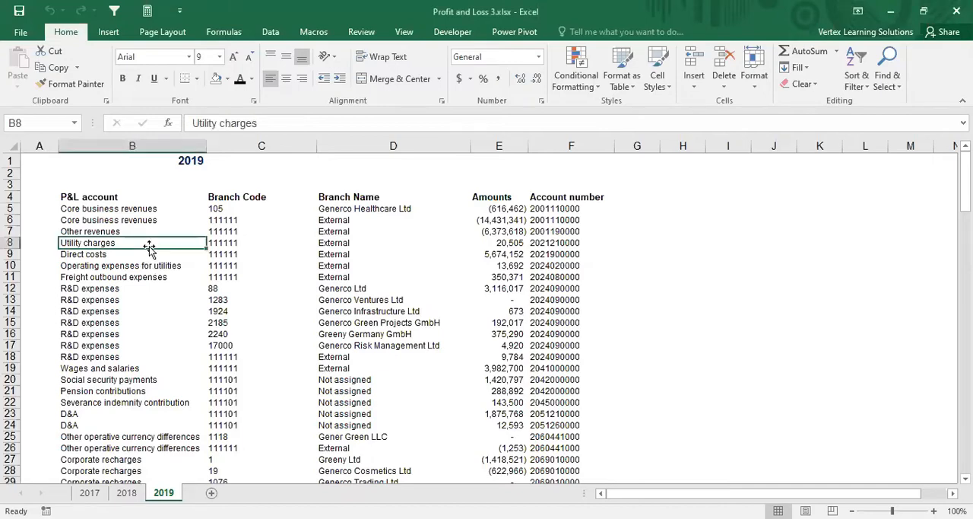
scroll(143, 261, down, 5)
scroll(142, 261, down, 5)
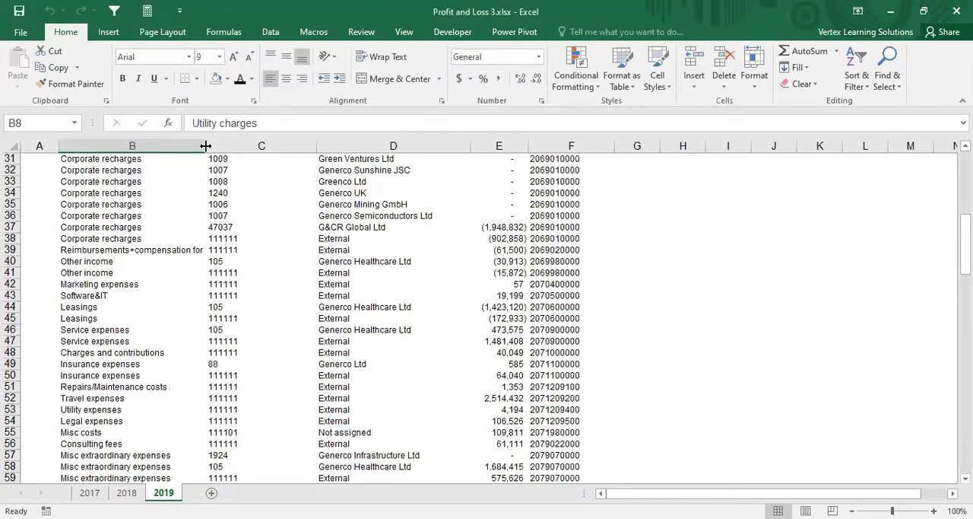
drag(205, 145, 259, 145)
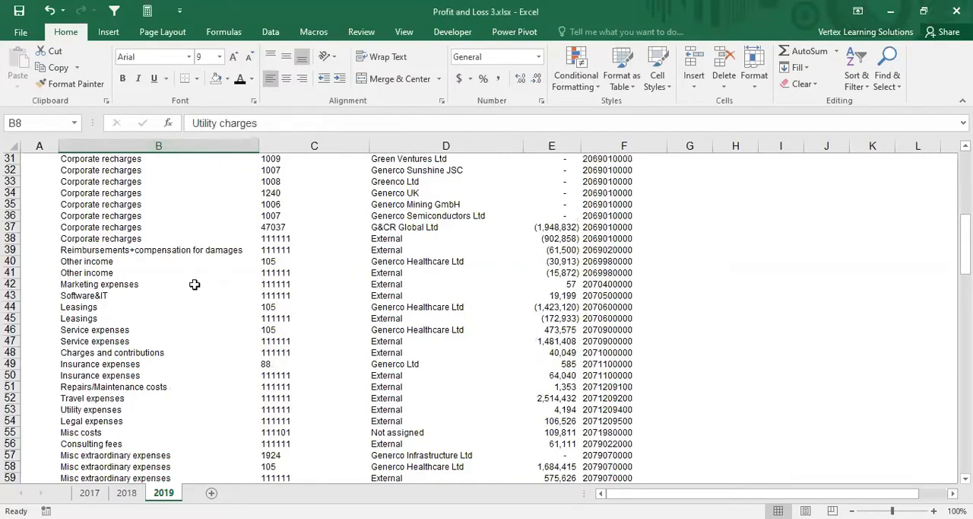
scroll(187, 273, up, 10)
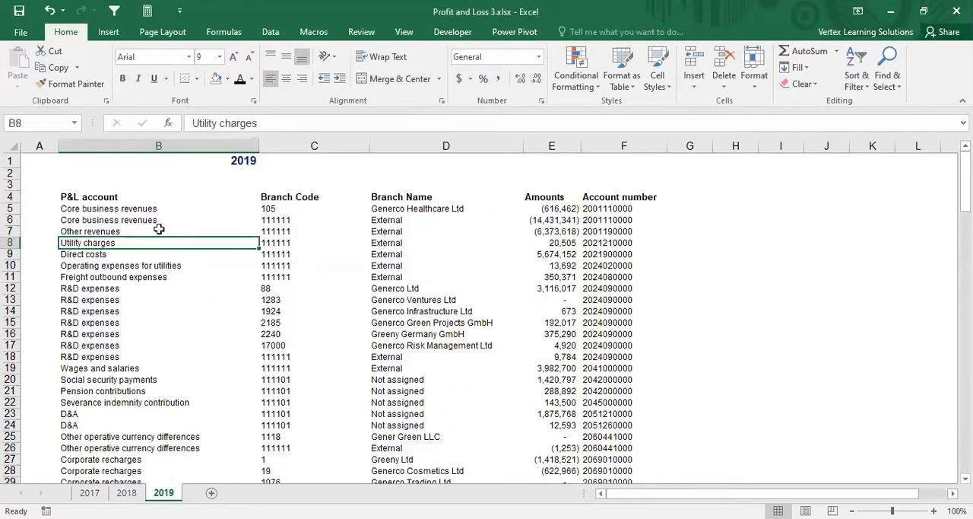
Step: Review the 2019 P&L accounts from the core business revenues down to the last row of the list
click(154, 210)
click(160, 220)
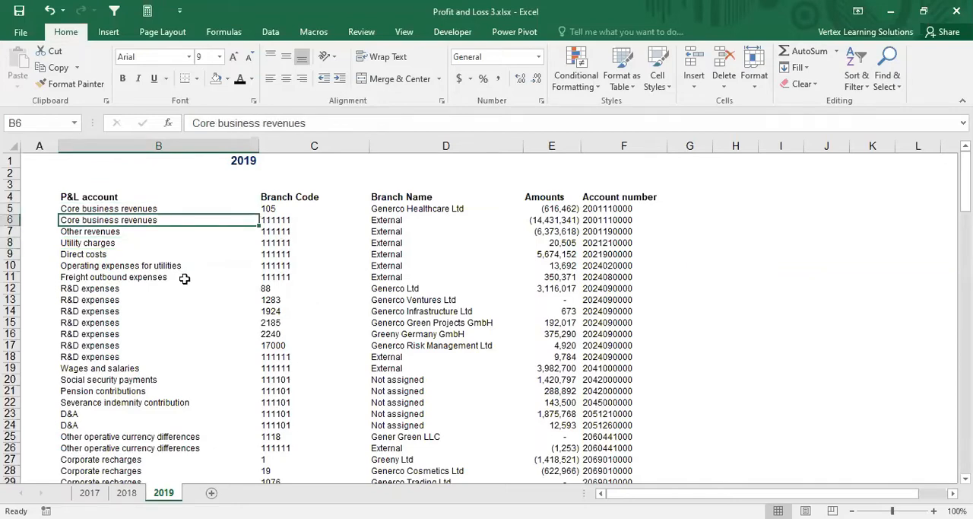
scroll(171, 281, down, 4)
scroll(172, 282, down, 9)
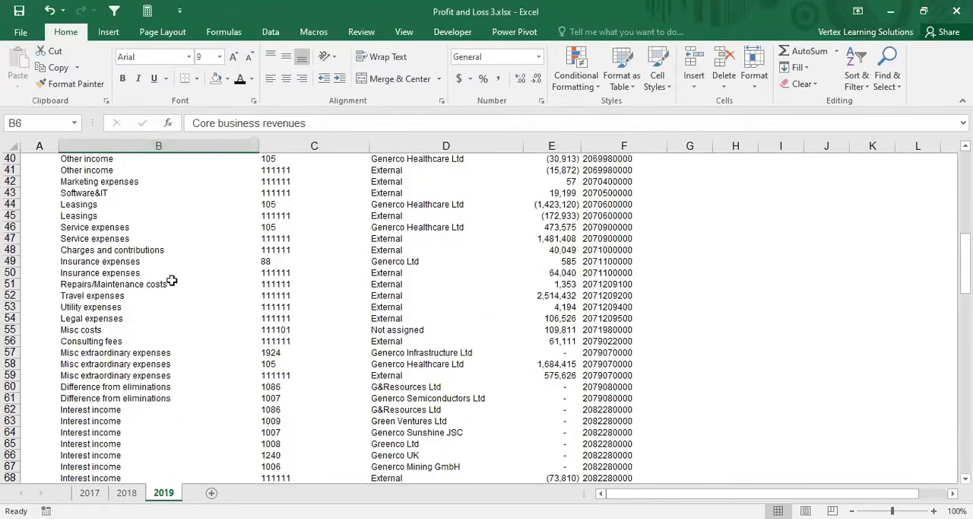
scroll(172, 280, down, 3)
scroll(172, 281, down, 5)
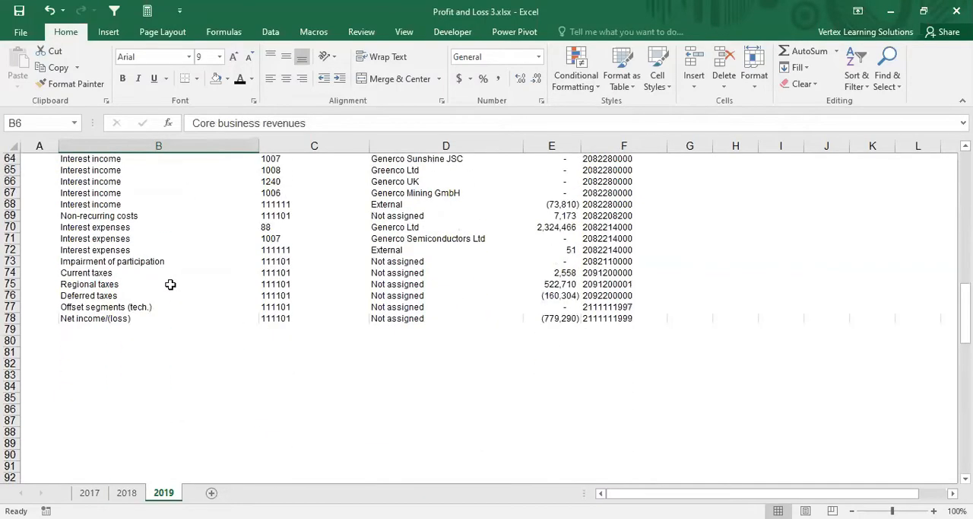
scroll(228, 283, up, 20)
scroll(169, 283, up, 1)
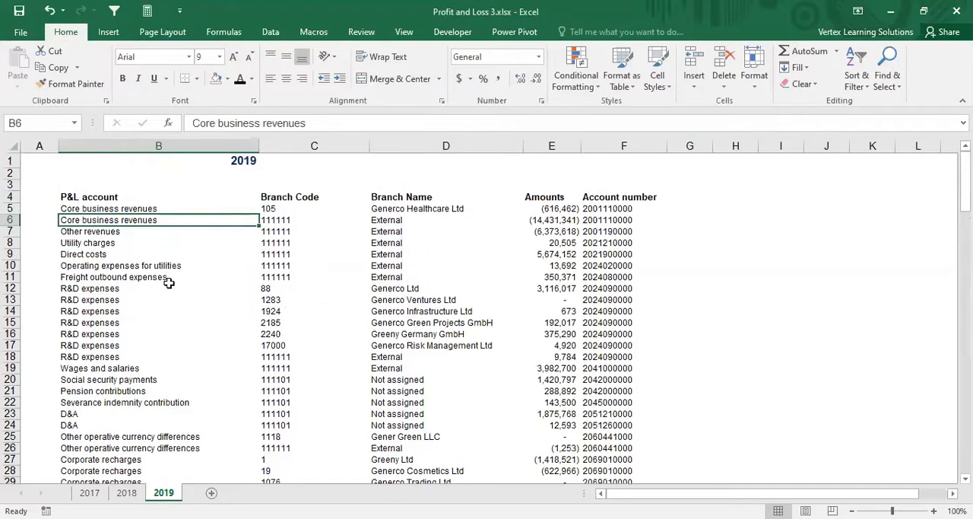
Step: View the 2017 and 2018 sheets for comparison and return to the 2019 sheet
click(89, 493)
click(126, 493)
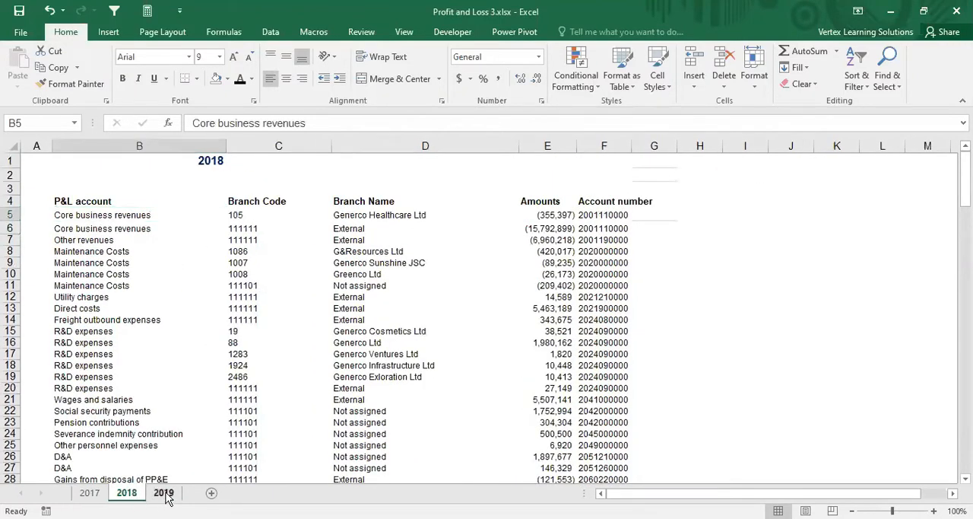
click(162, 495)
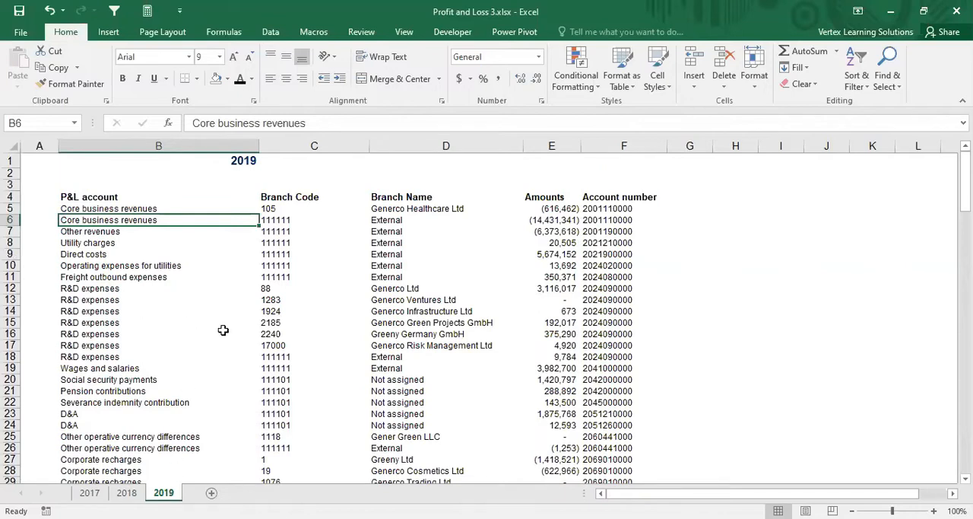
Step: Examine the P&L account column for repeated account names, such as the core business revenues and R&D expenses rows
click(146, 207)
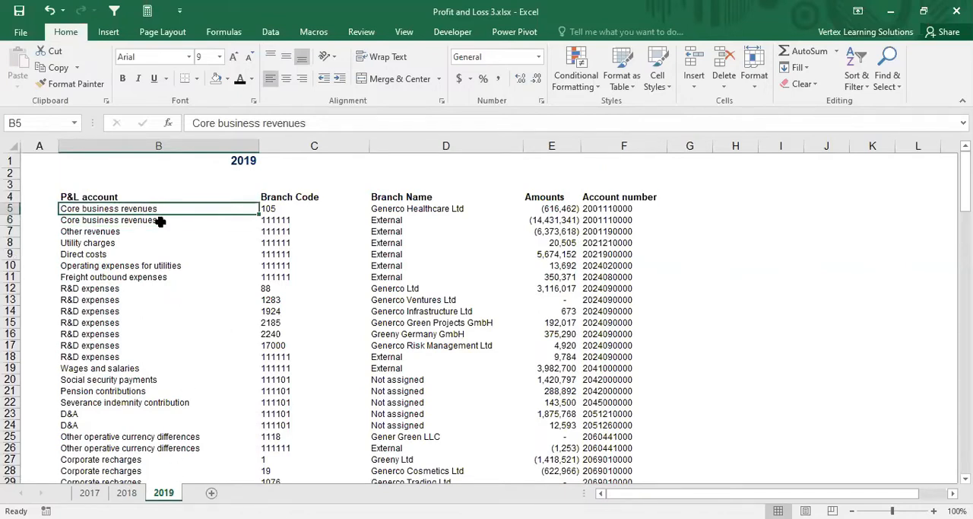
click(150, 223)
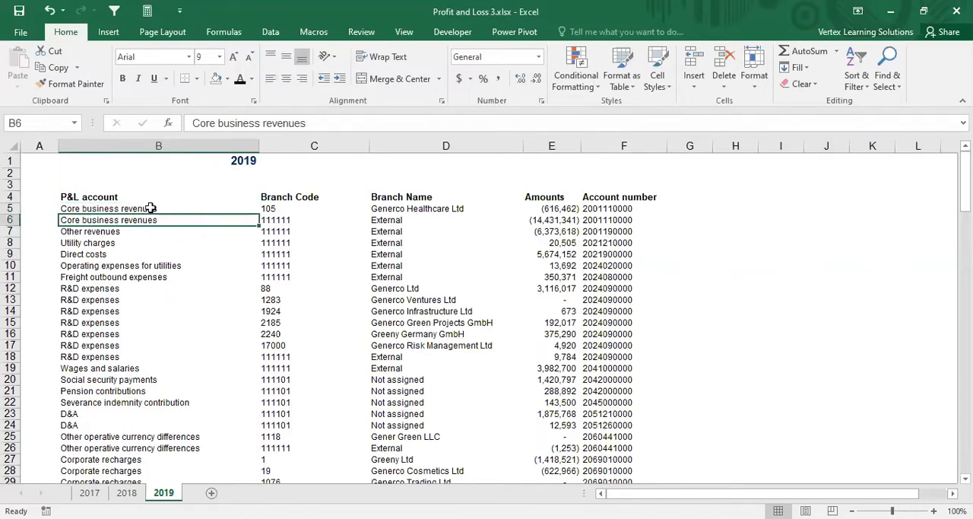
click(150, 209)
click(152, 220)
click(151, 209)
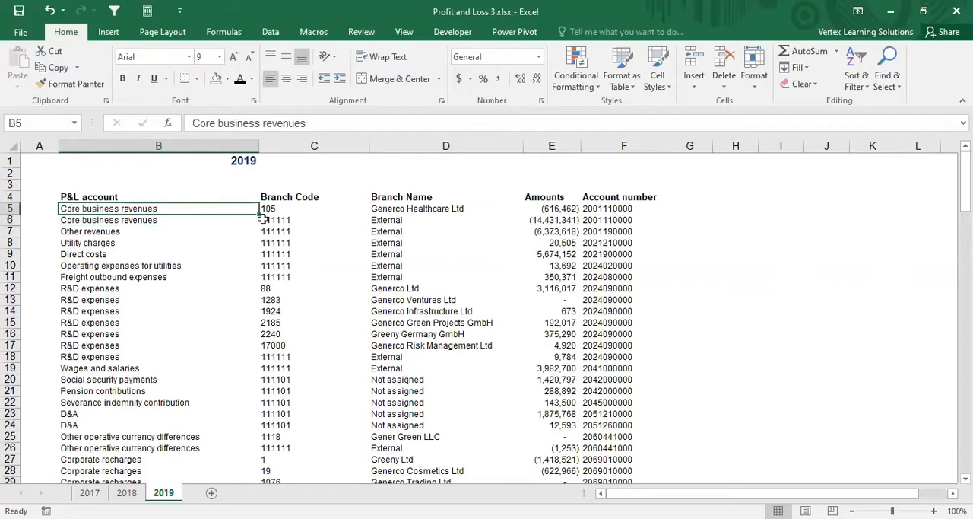
click(134, 197)
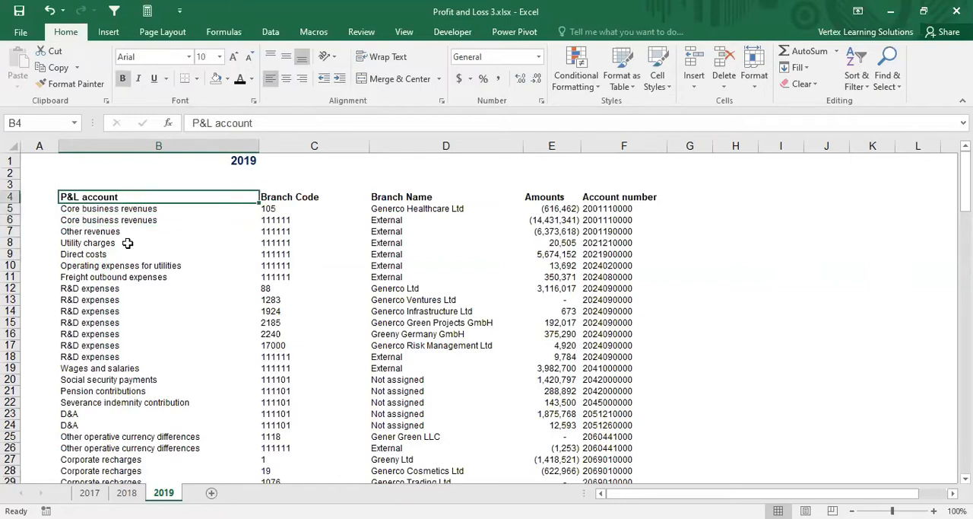
scroll(127, 240, down, 1)
scroll(127, 240, up, 1)
click(127, 241)
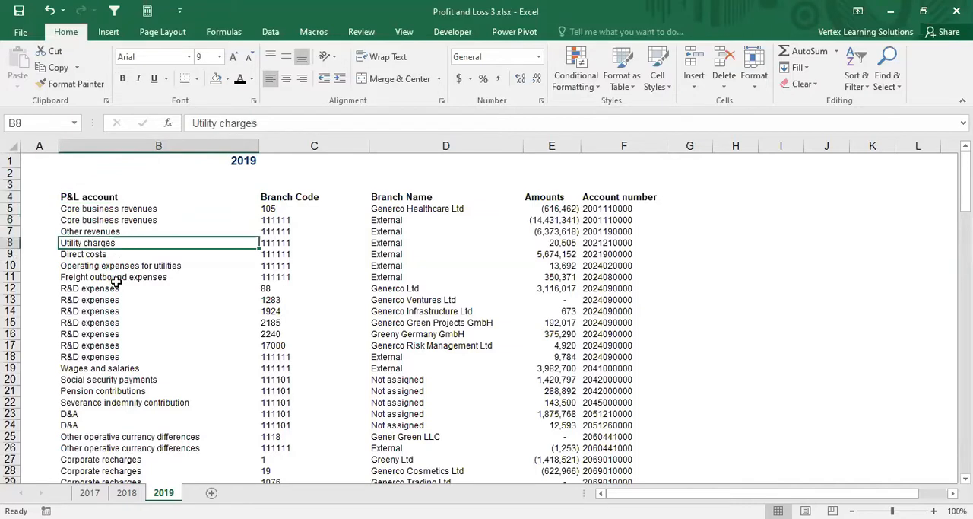
click(115, 276)
click(114, 322)
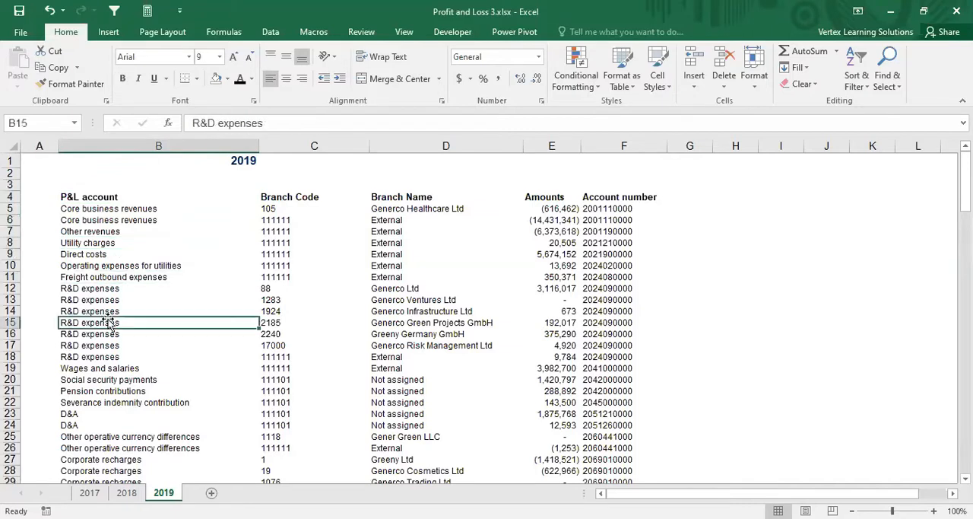
Step: Compare the branch codes of the two core business revenues rows
click(305, 199)
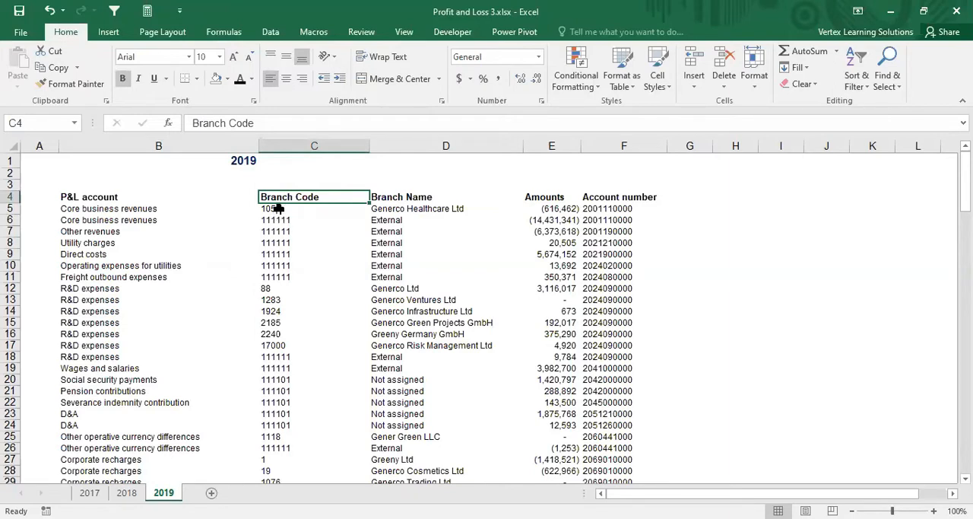
click(279, 209)
drag(164, 231, 167, 220)
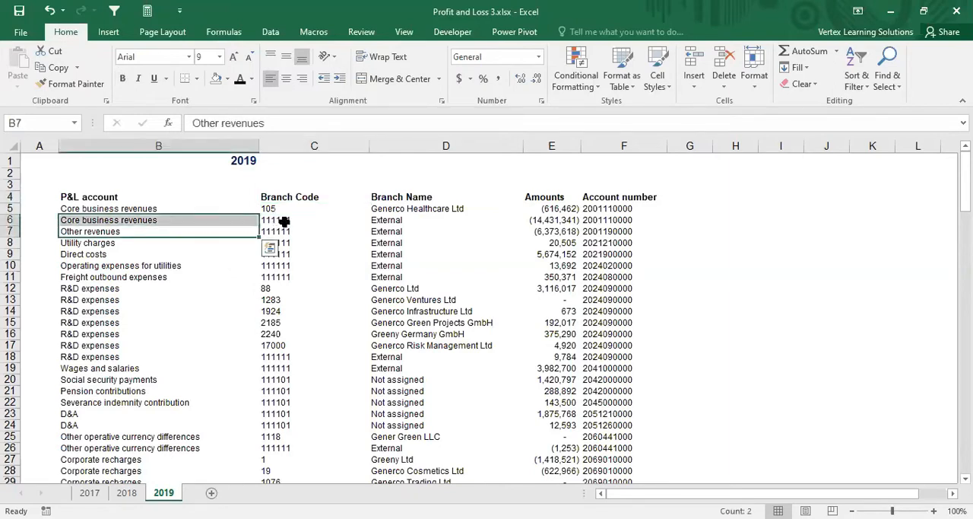
click(283, 221)
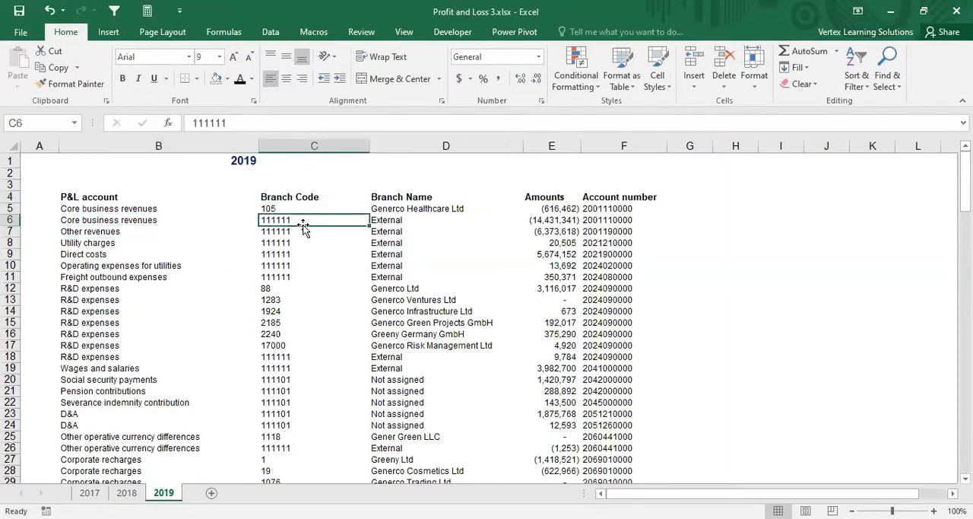
click(122, 220)
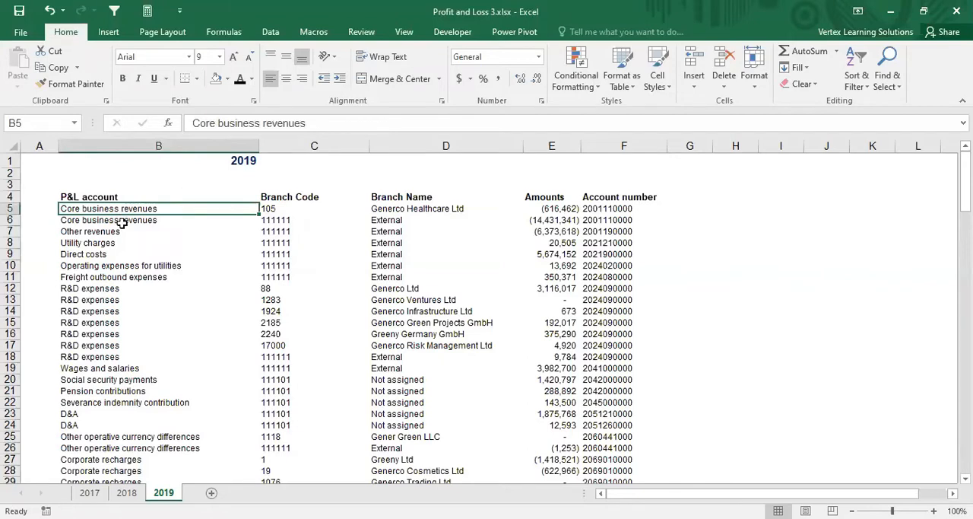
click(279, 210)
click(281, 220)
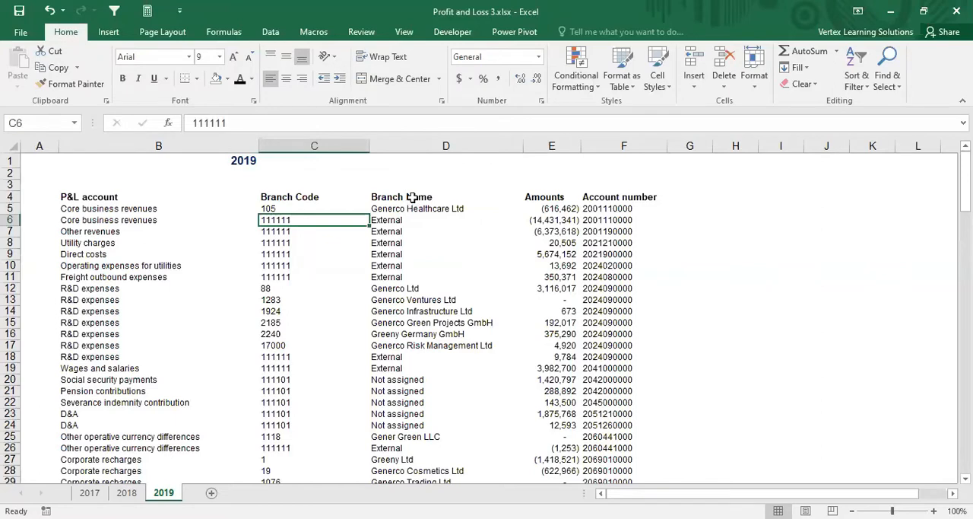
Step: Check the branch names of the two core business revenues rows and the amount in the first one
click(414, 199)
click(414, 210)
click(416, 221)
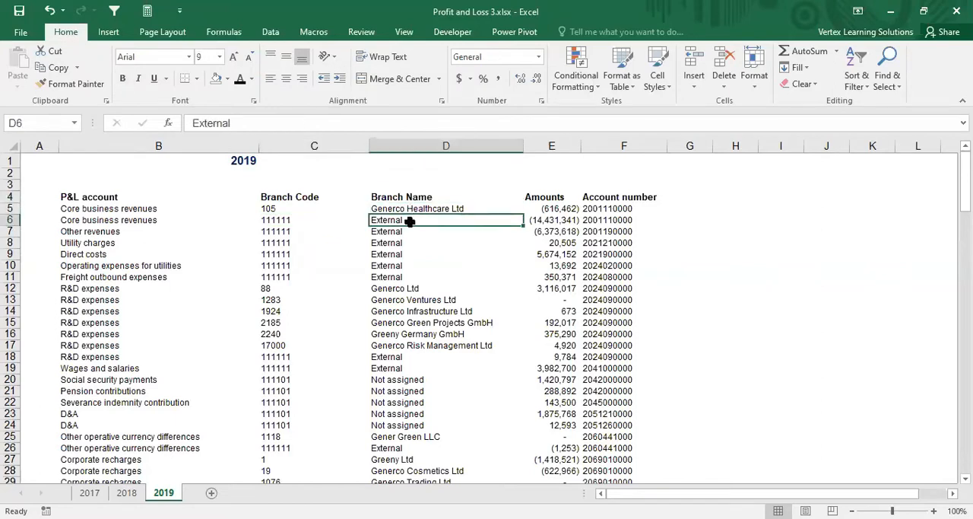
key(Up)
key(Right)
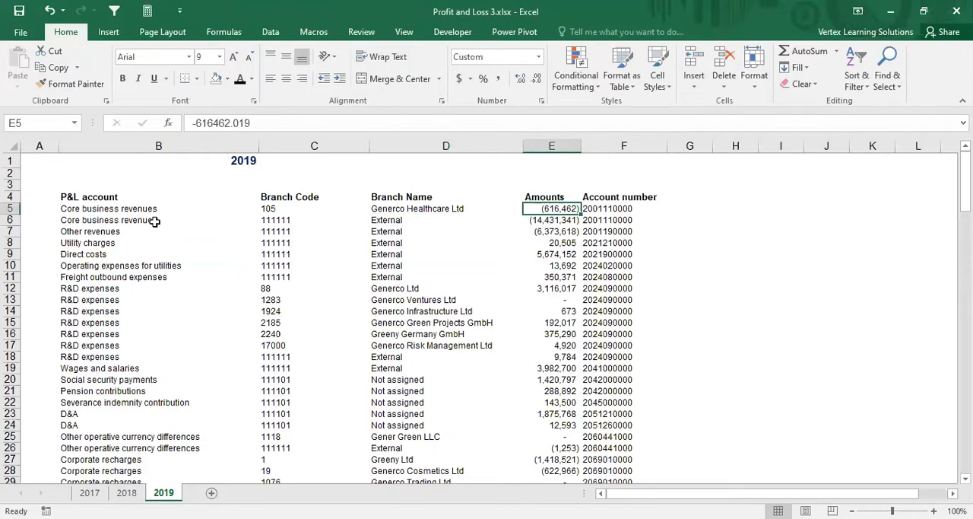
Step: Compare the signs of the revenue amounts in rows 5 to 7 with the utility charges and direct costs amounts
click(113, 231)
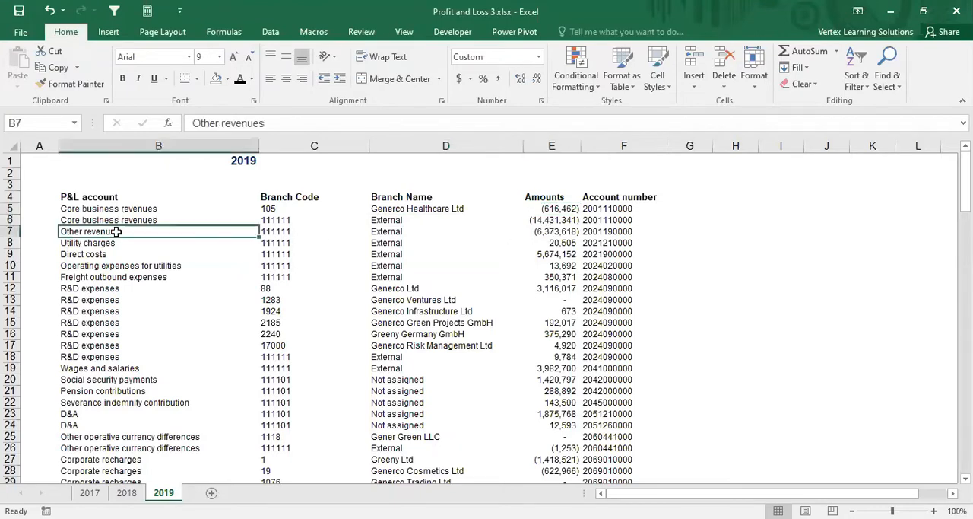
drag(556, 230, 153, 212)
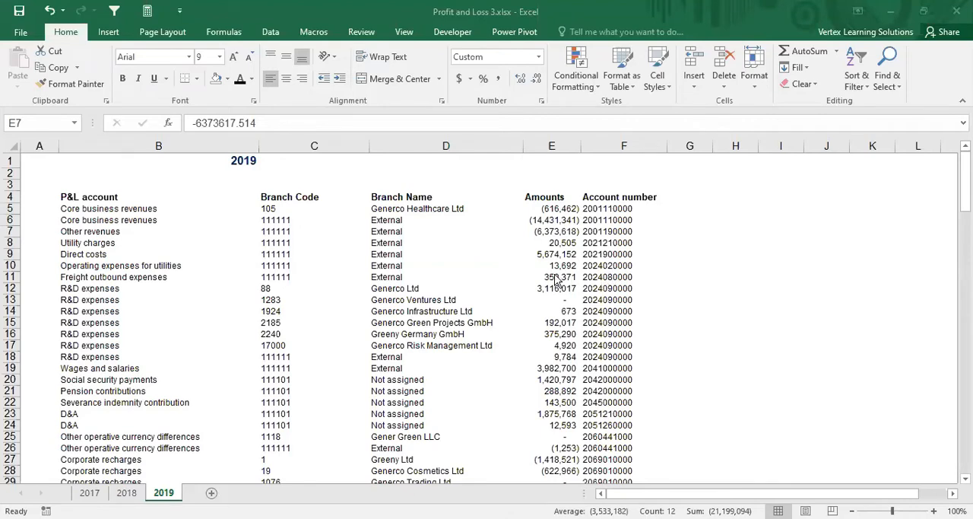
click(96, 242)
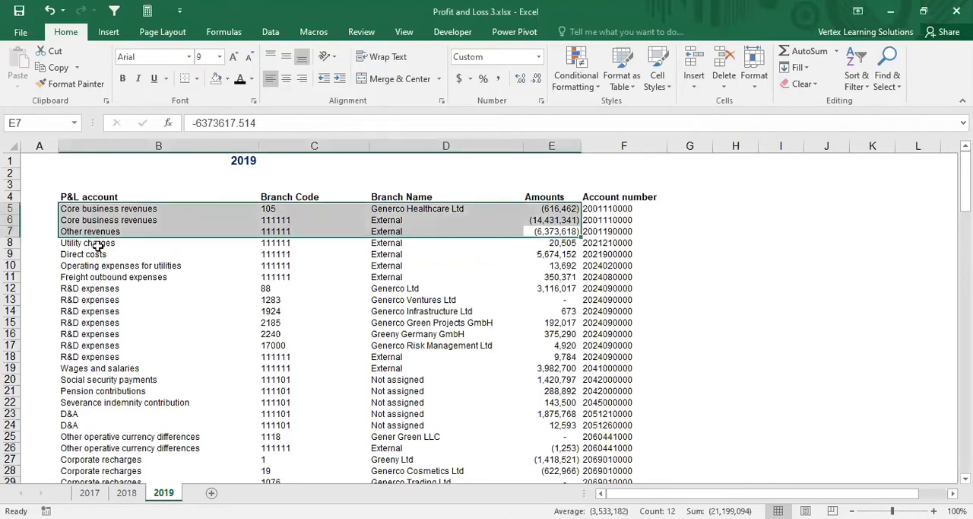
click(98, 244)
click(549, 247)
click(549, 255)
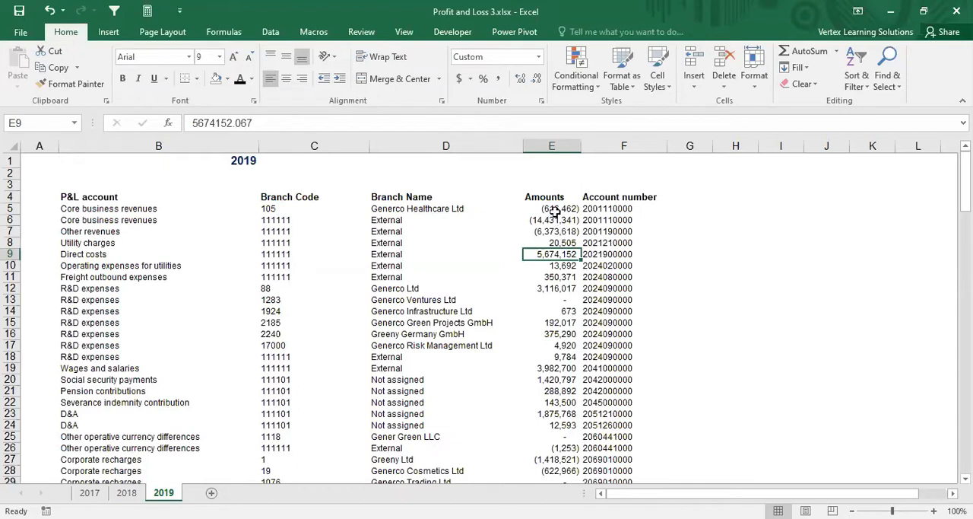
drag(556, 208, 556, 231)
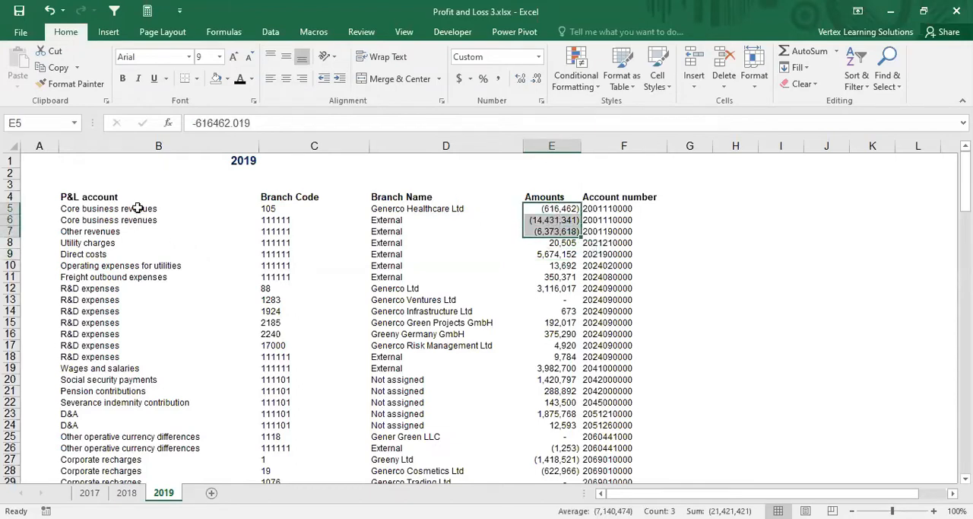
Step: Look through the accounts further down the 2019 list, including the repeated leasings and service expenses rows
scroll(218, 256, down, 6)
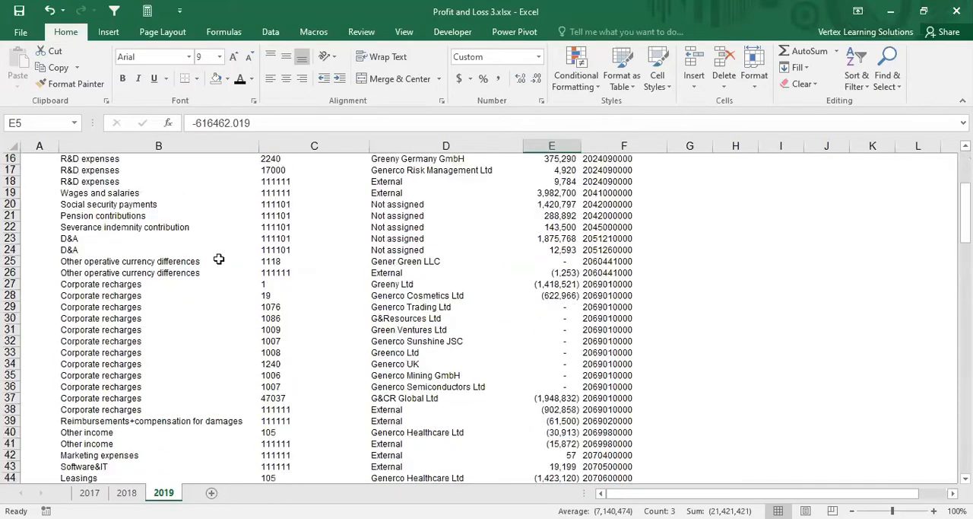
scroll(135, 281, down, 4)
scroll(134, 281, down, 6)
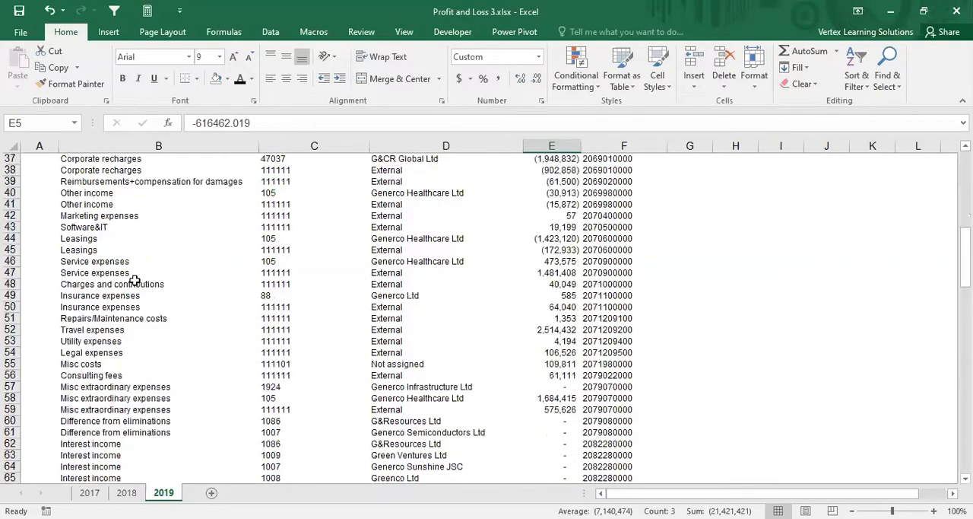
scroll(135, 282, up, 2)
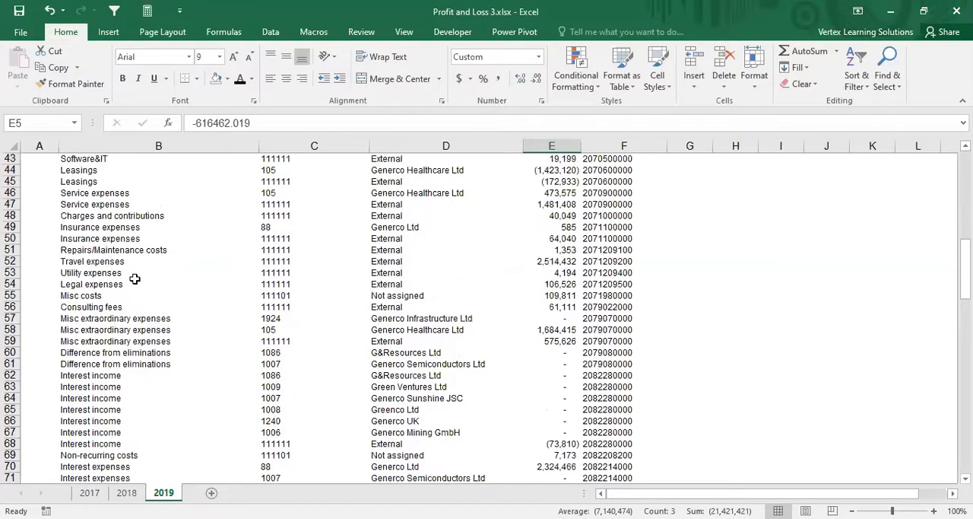
click(83, 172)
drag(91, 194, 90, 183)
scroll(141, 388, down, 1)
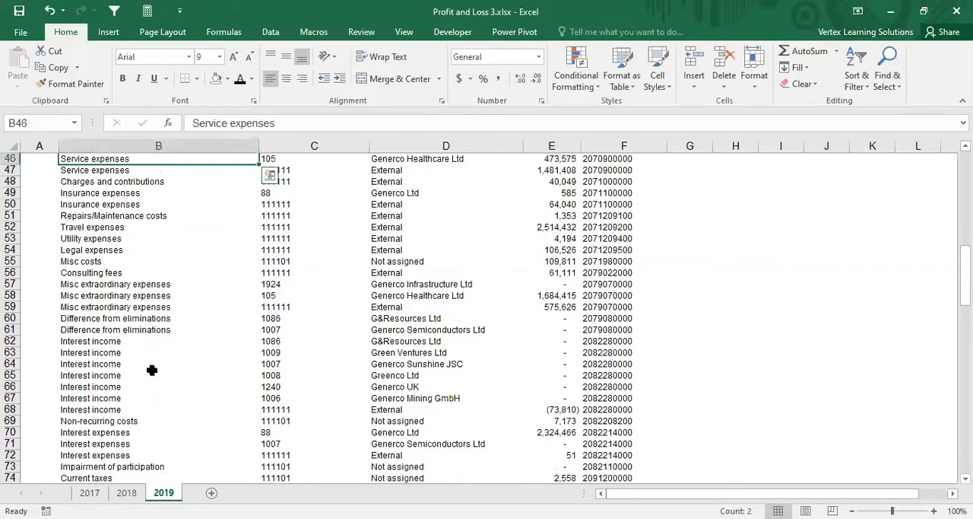
Step: Examine the branch codes of the repeated interest income rows and the remaining accounts to the end of the list
click(123, 342)
click(122, 353)
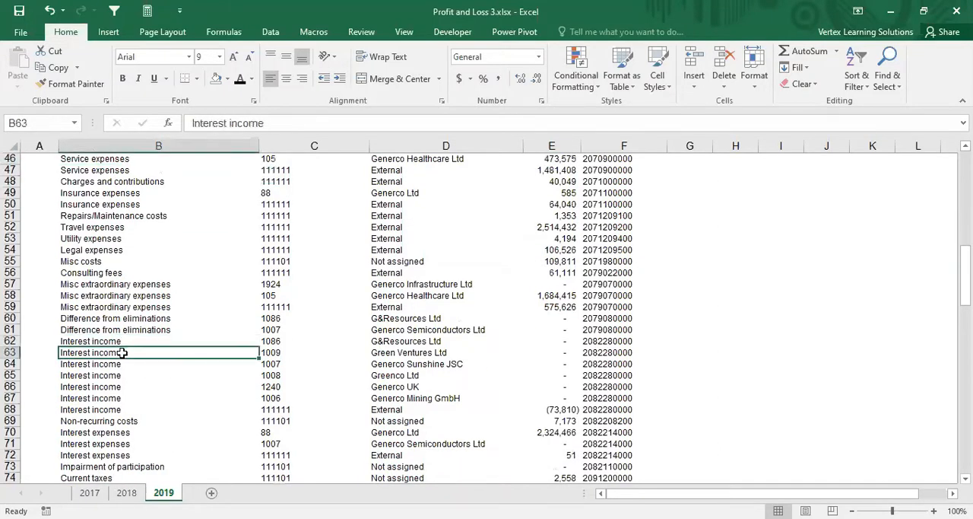
click(272, 341)
click(277, 353)
click(277, 364)
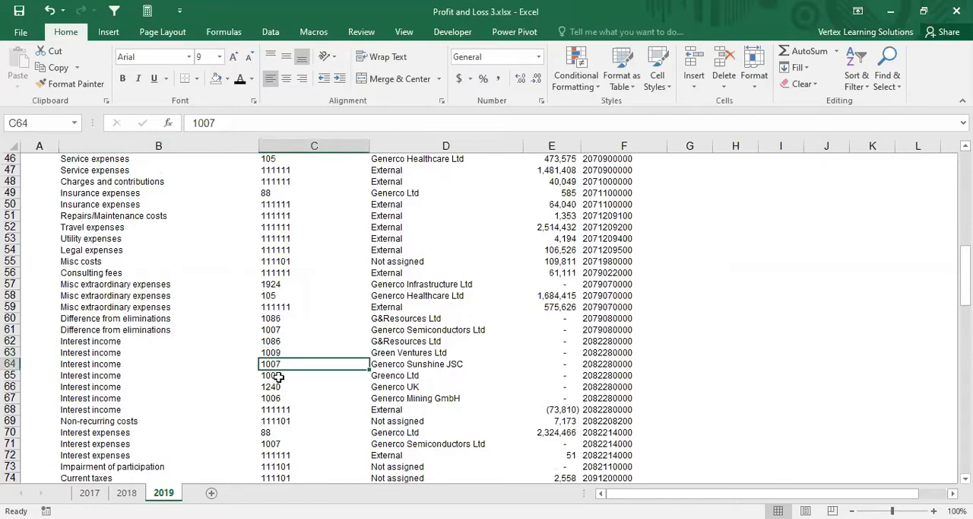
click(280, 375)
scroll(328, 352, down, 1)
scroll(328, 352, down, 2)
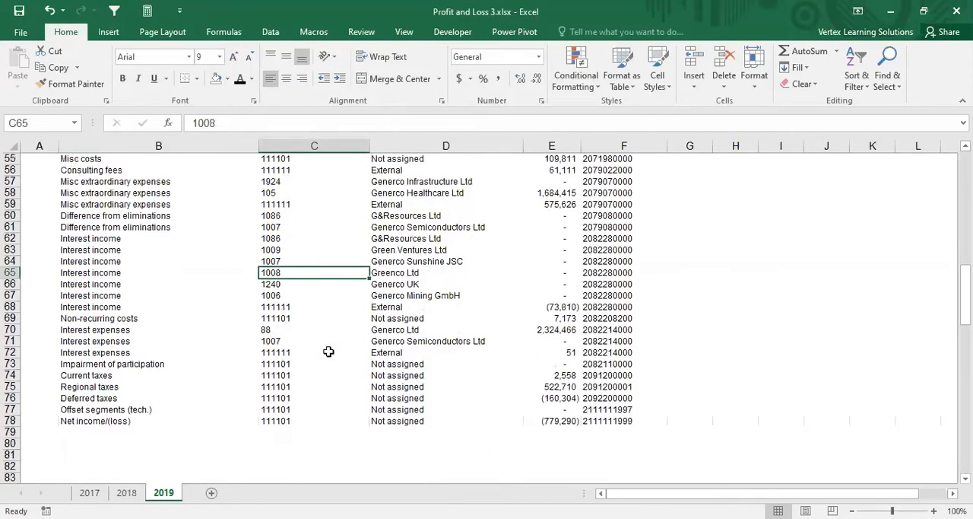
Step: Examine the branch codes and names of the interest income rows 63 to 67 in the 2019 list, then their amounts
scroll(304, 297, up, 1)
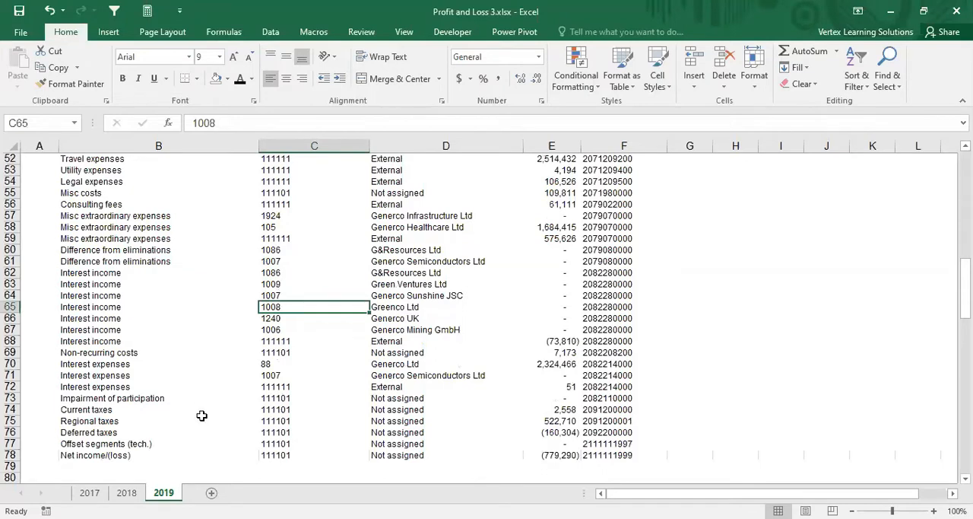
drag(84, 286, 505, 333)
scroll(146, 327, down, 6)
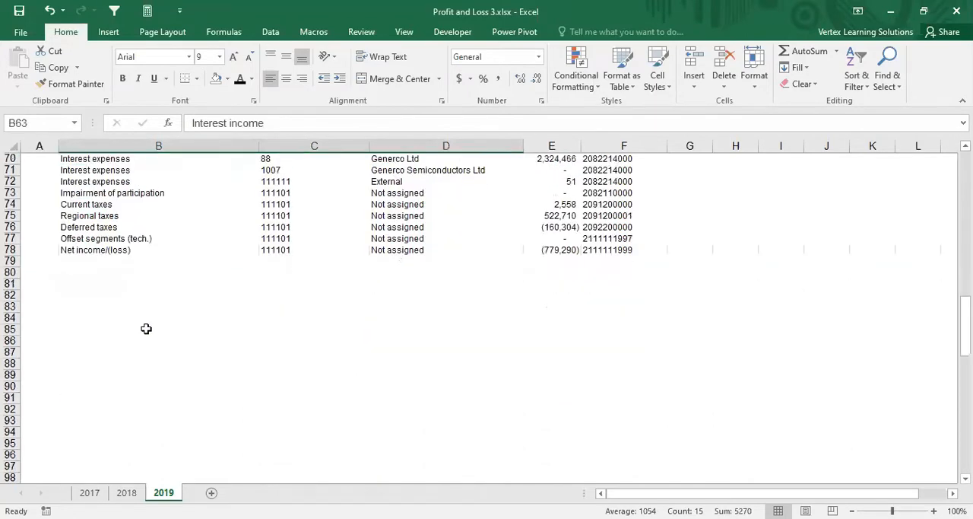
scroll(138, 381, up, 8)
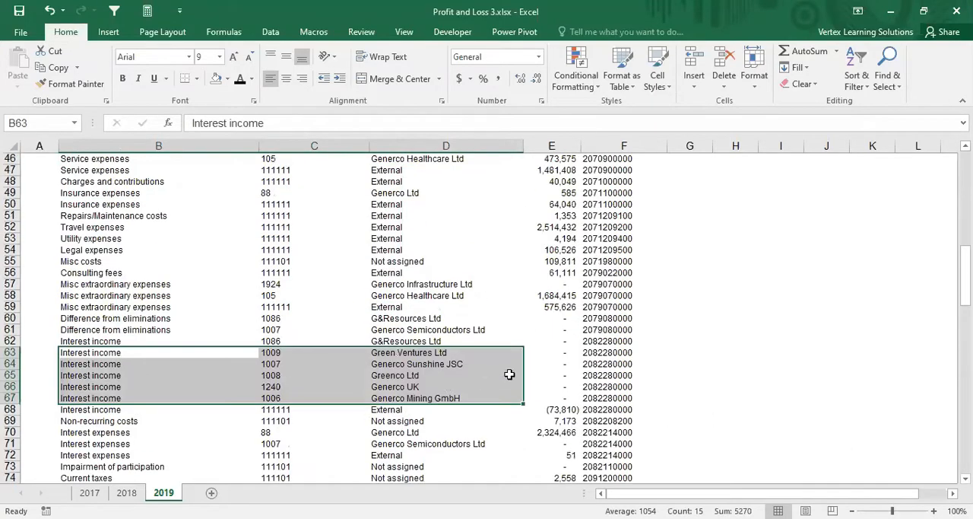
drag(561, 351, 569, 392)
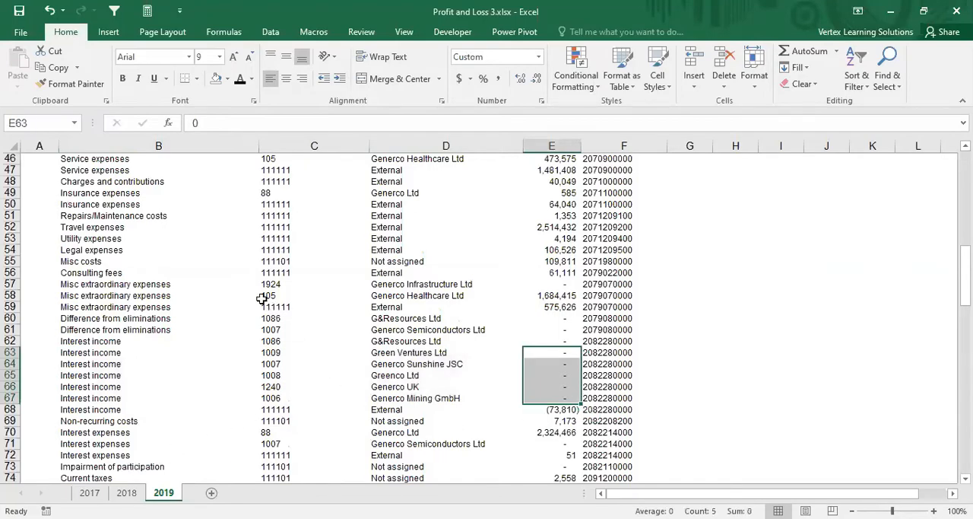
Step: View the 2018 sheet and compare the first core business revenues row's account name and branch code with its account number
click(128, 493)
scroll(215, 337, down, 1)
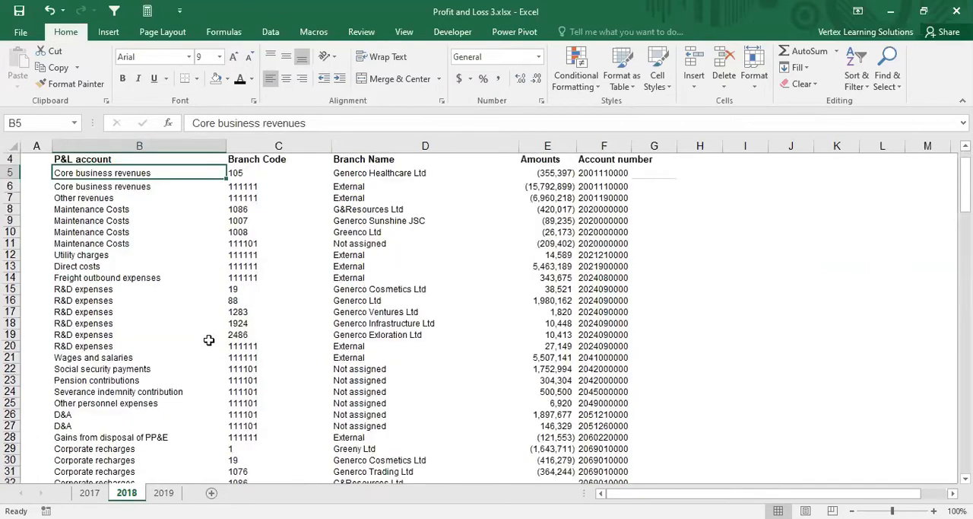
scroll(218, 331, up, 1)
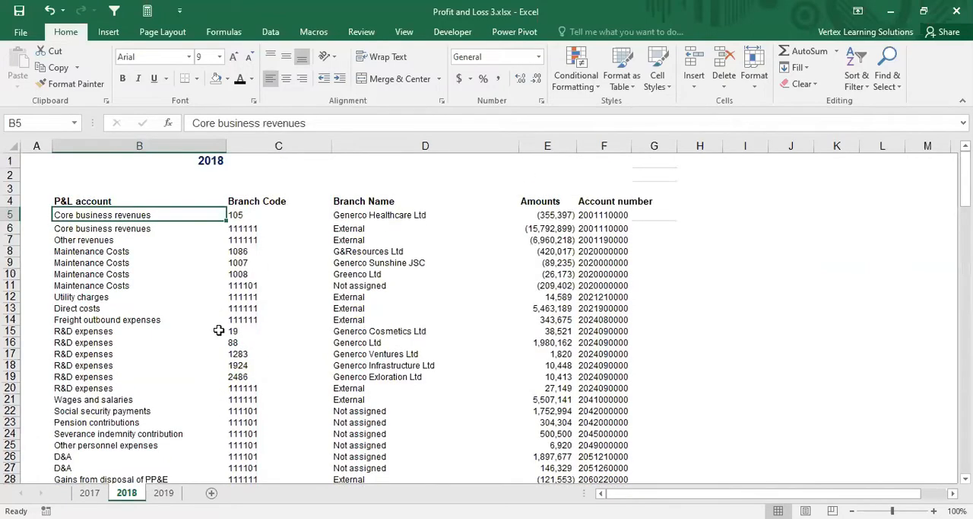
click(259, 213)
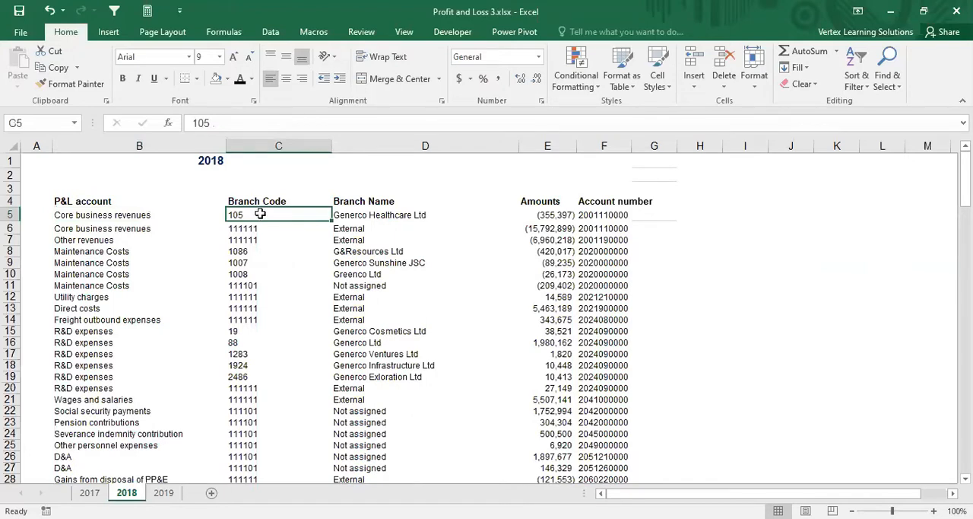
click(597, 216)
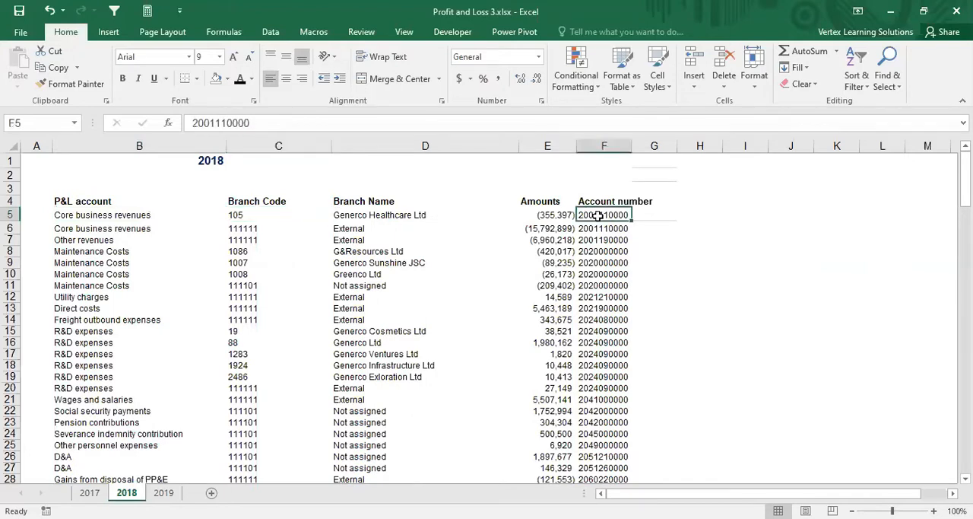
click(142, 216)
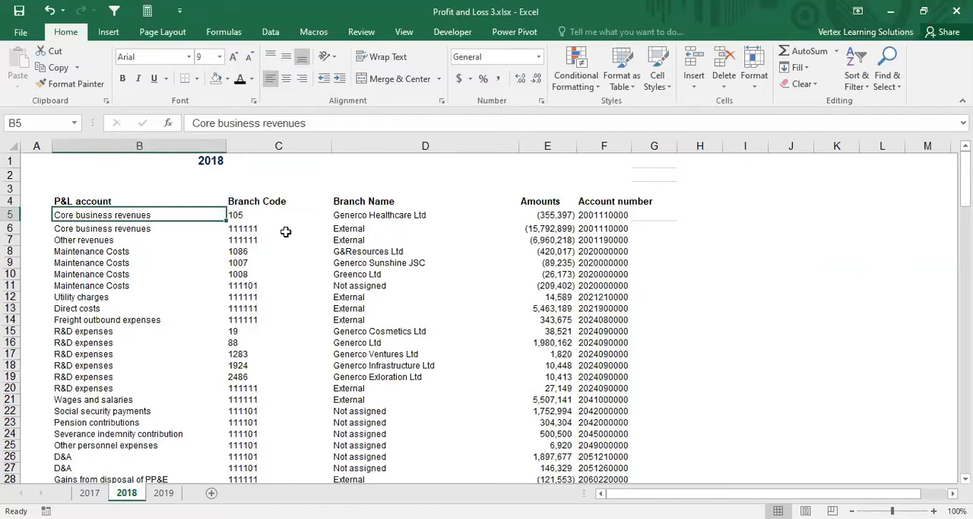
click(625, 216)
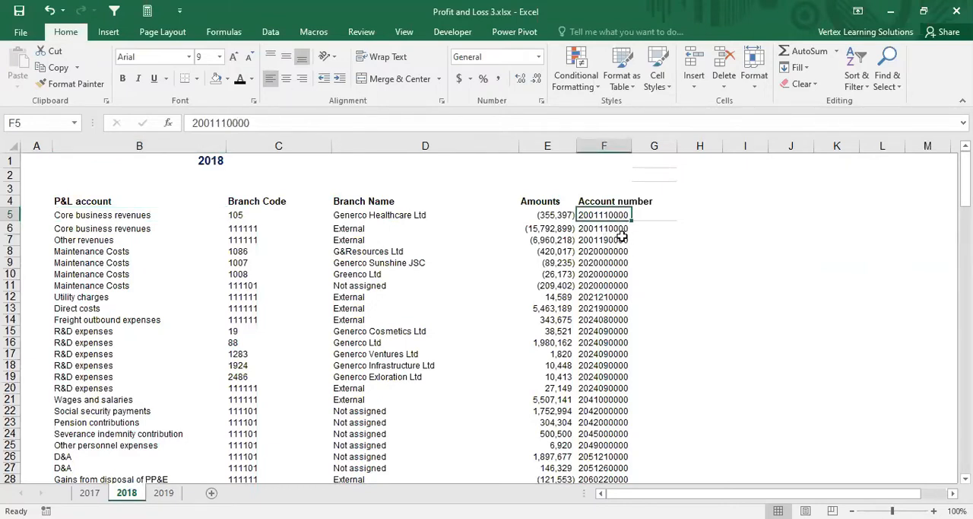
click(120, 217)
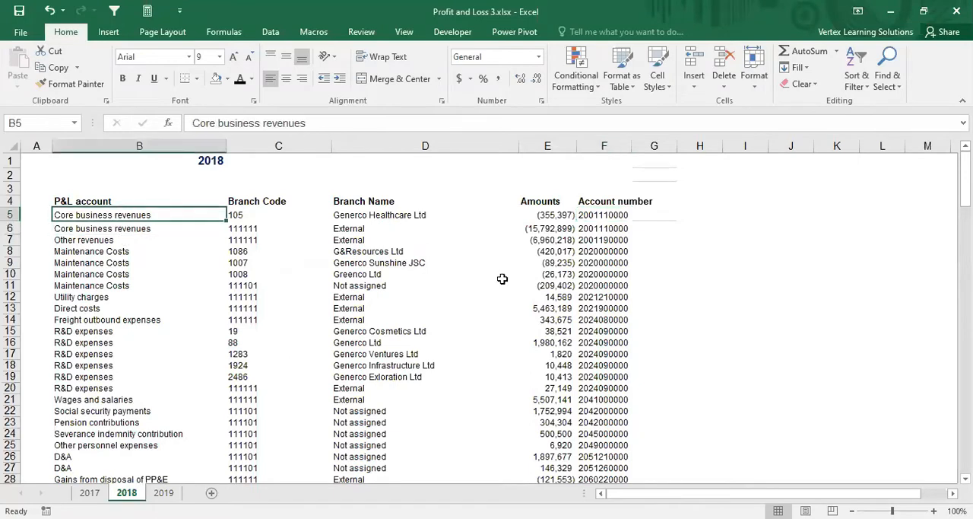
Step: Compare the account numbers of the two core business revenues rows in 2018 with their branch codes
drag(612, 226, 608, 216)
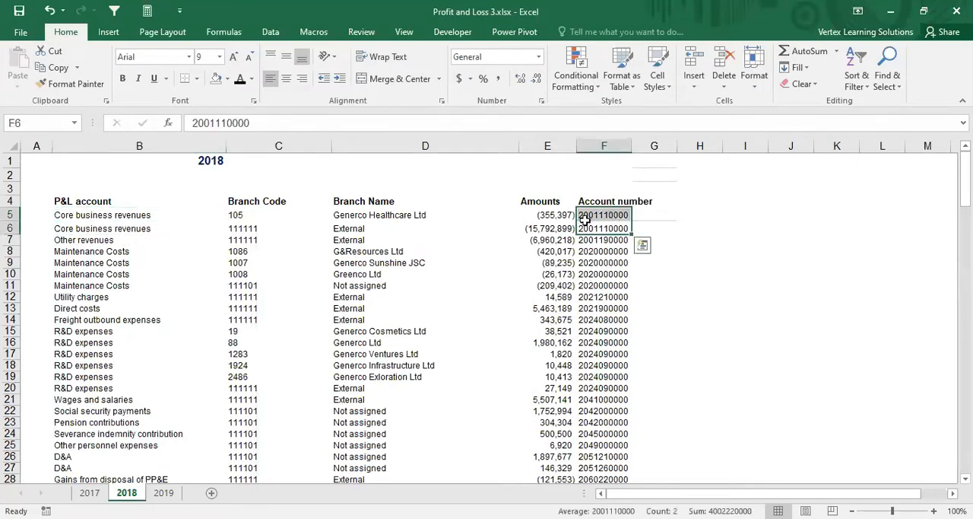
click(257, 227)
drag(256, 224, 255, 213)
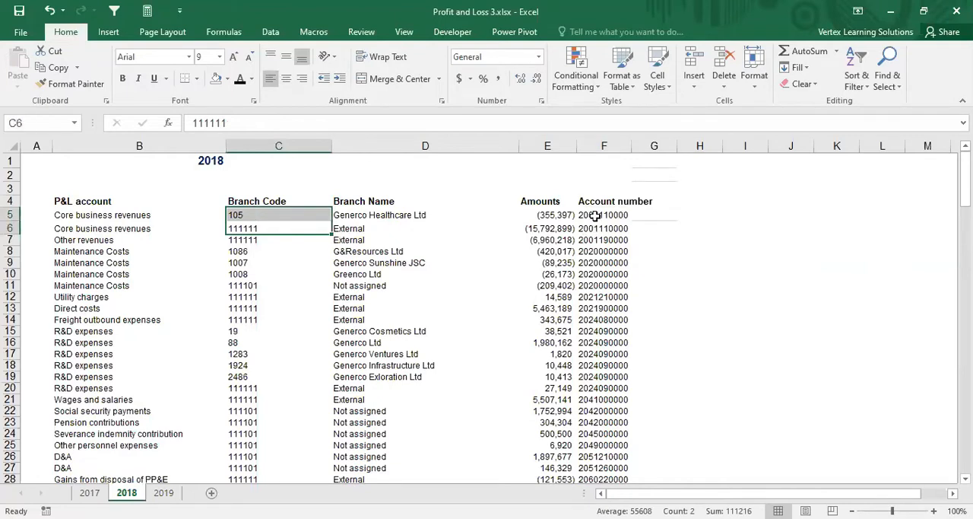
drag(597, 215, 597, 228)
drag(272, 216, 272, 226)
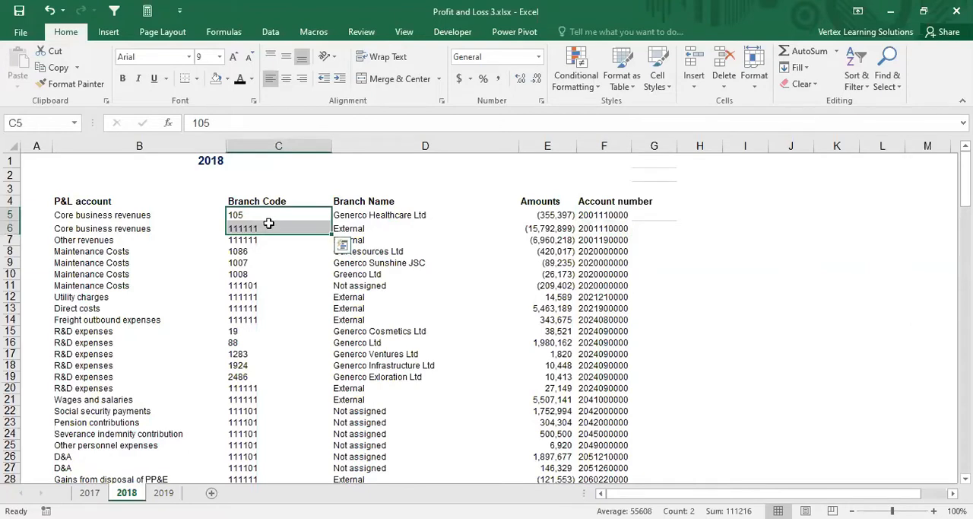
drag(603, 216, 606, 226)
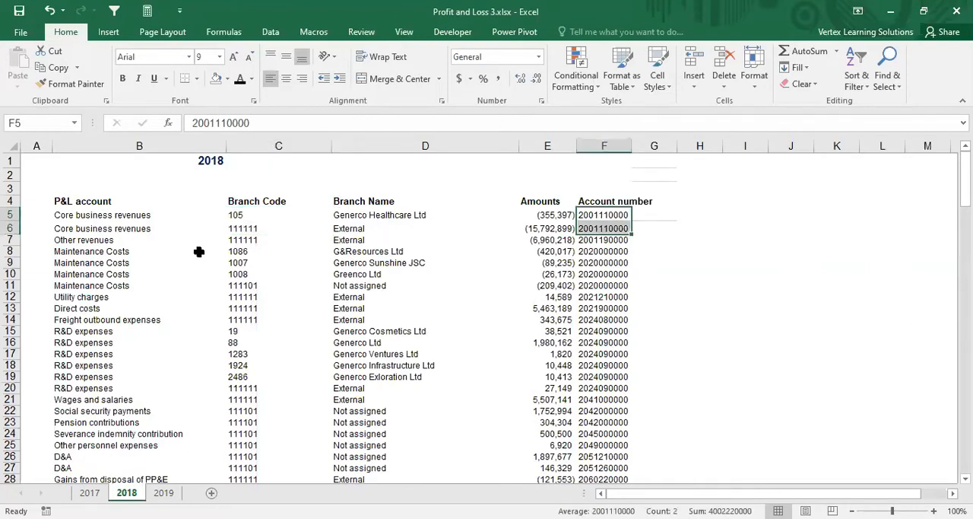
Step: Inspect the Branch Code column of the 2018 sheet and check the codes and account number in the first revenue rows
click(272, 146)
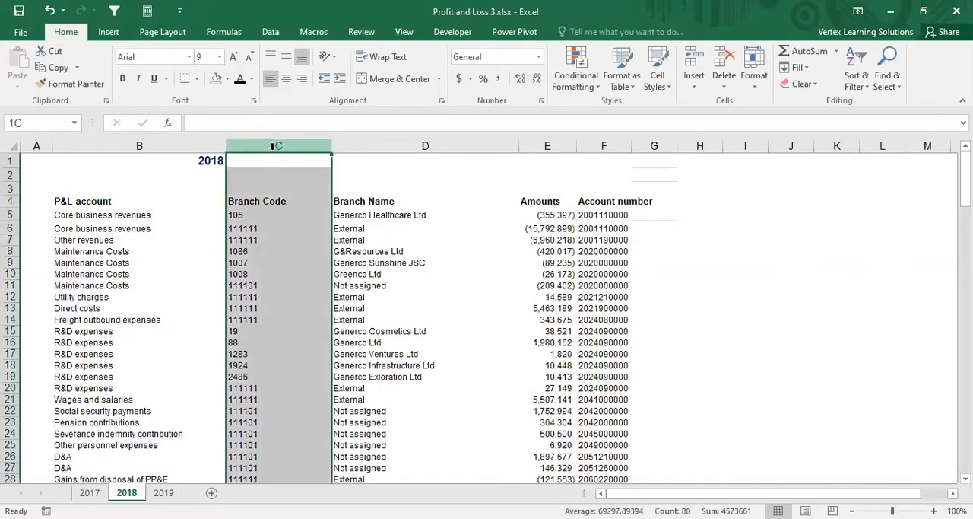
click(475, 228)
click(606, 216)
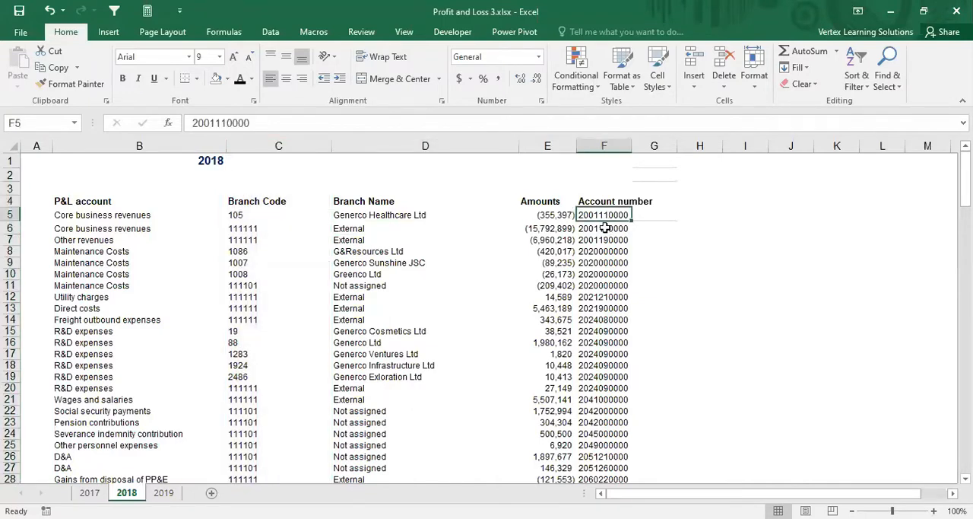
click(245, 216)
click(244, 238)
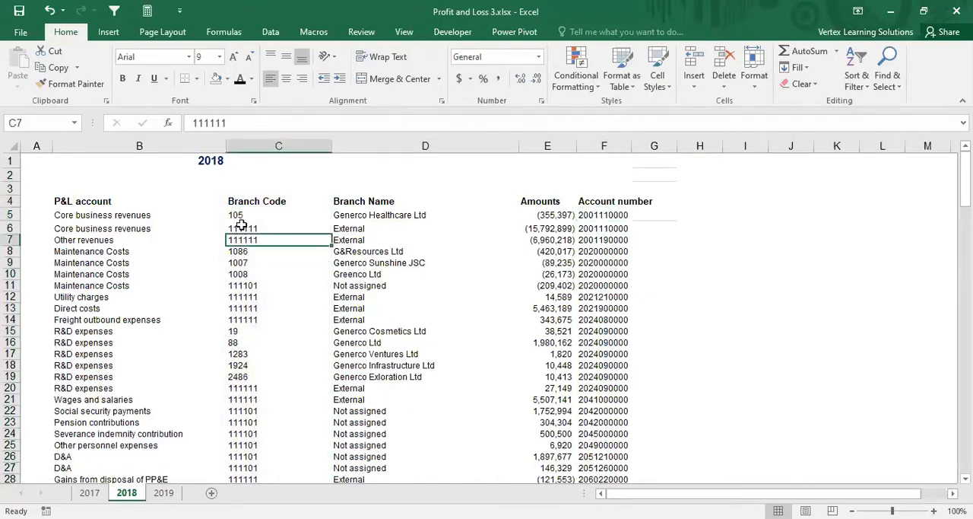
click(243, 215)
click(245, 228)
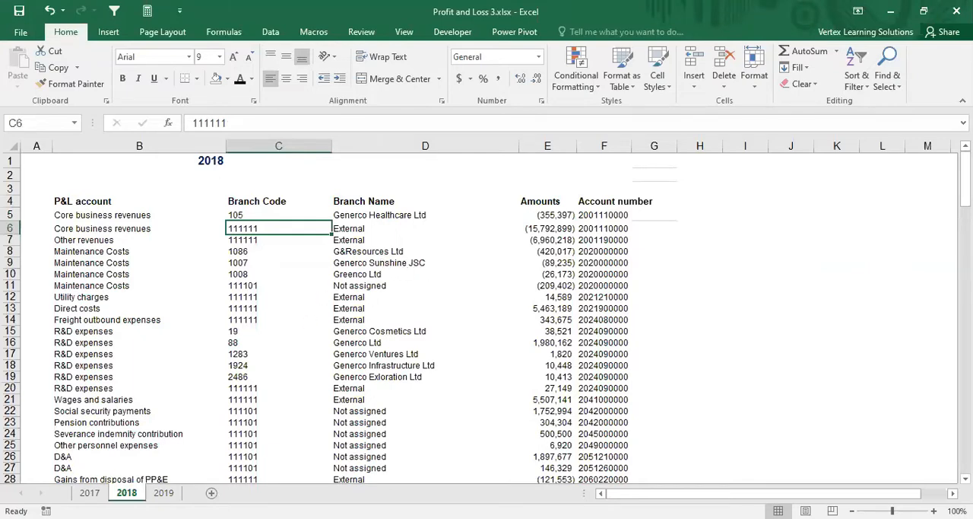
Step: View the 2017 sheet briefly, then look through the account list on the 2018 sheet
click(90, 493)
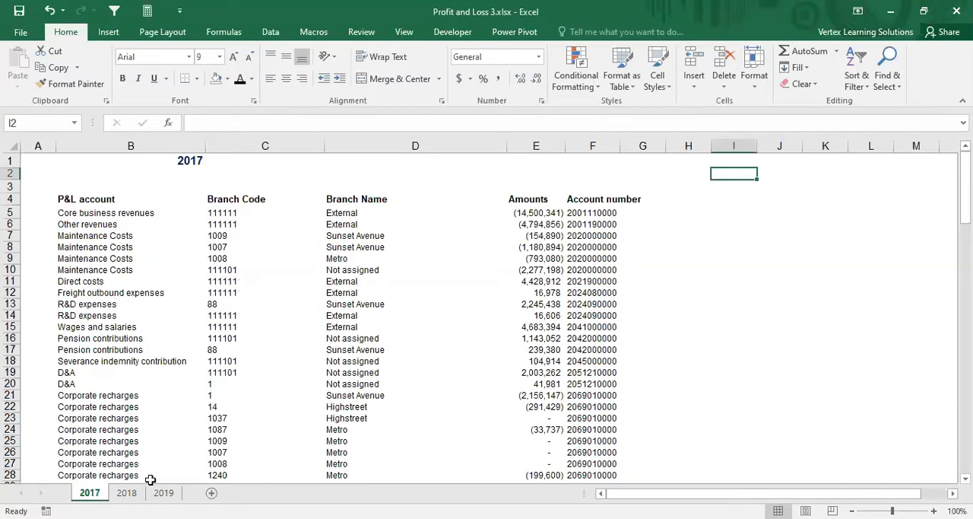
click(128, 494)
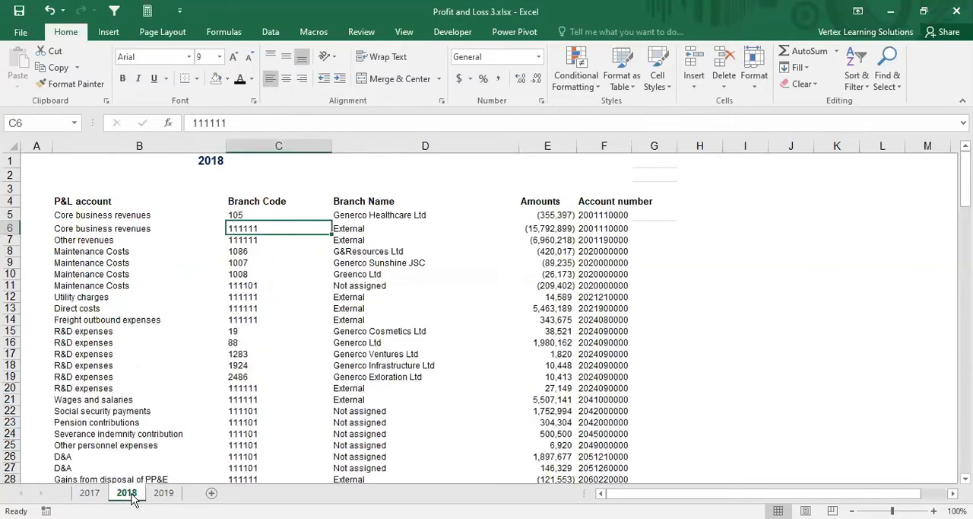
scroll(264, 364, down, 4)
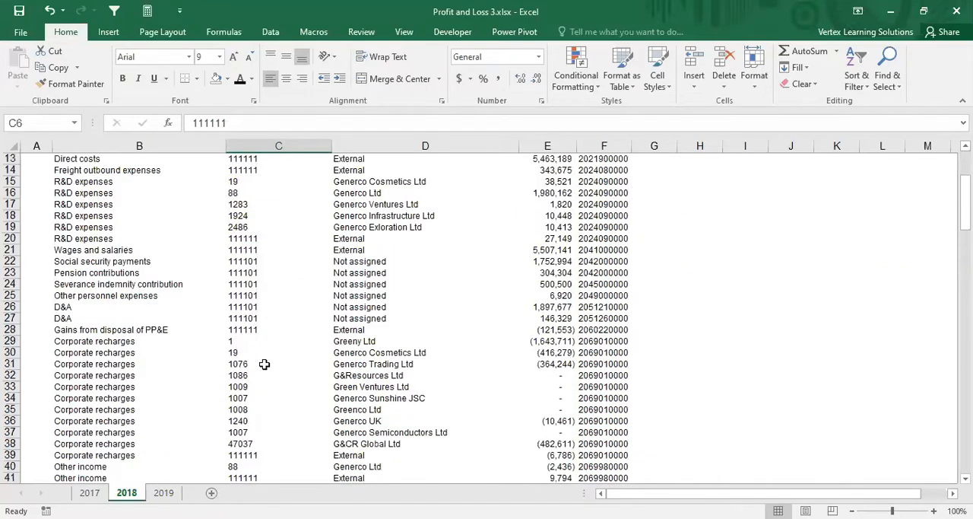
scroll(264, 365, down, 4)
scroll(259, 358, up, 8)
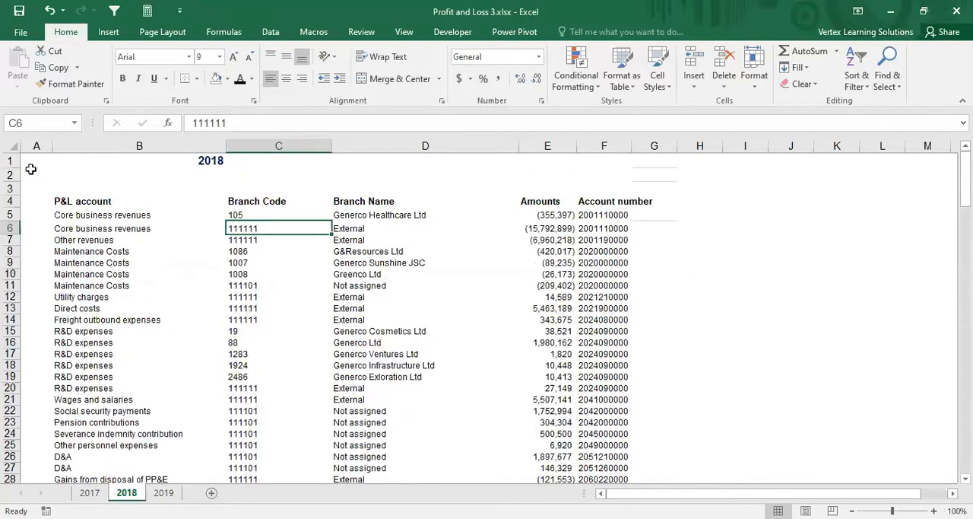
Step: Try toggling the gridline display with the entire 2018 sheet selected
click(14, 146)
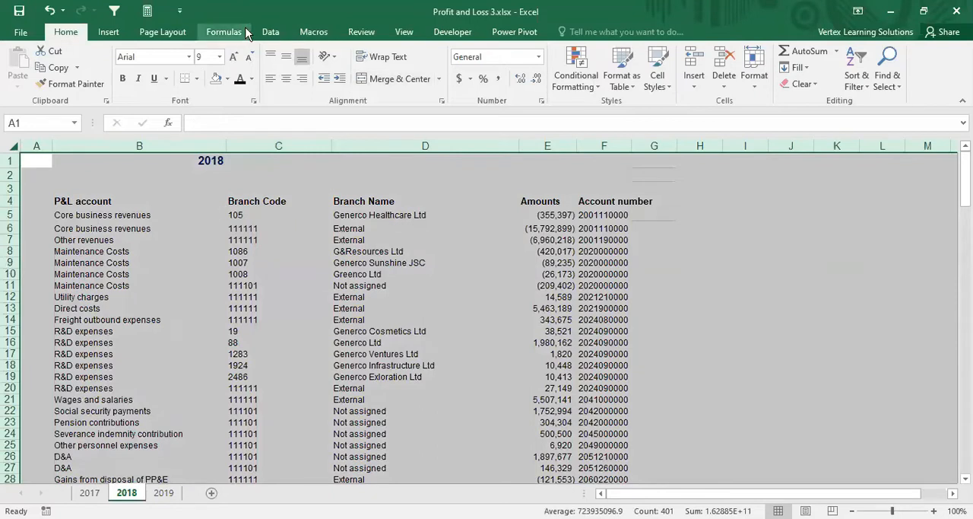
click(177, 215)
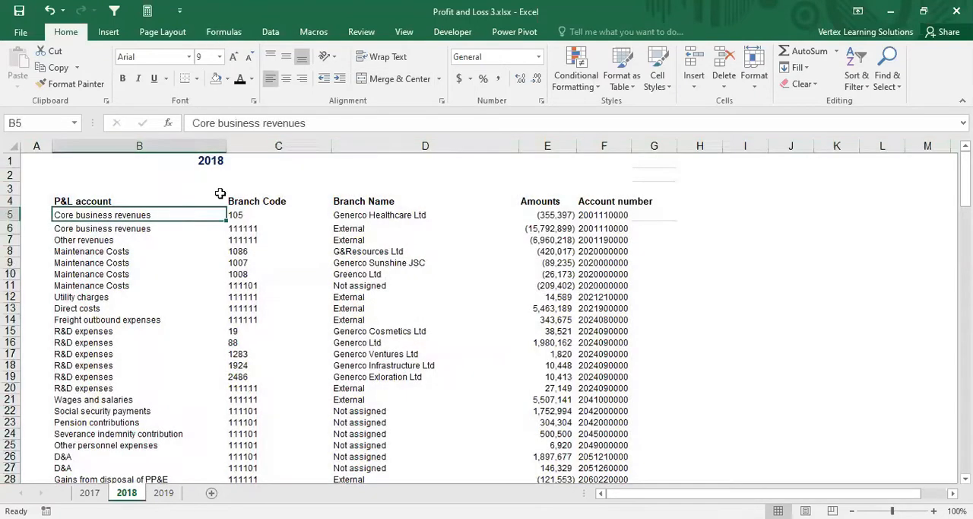
click(10, 146)
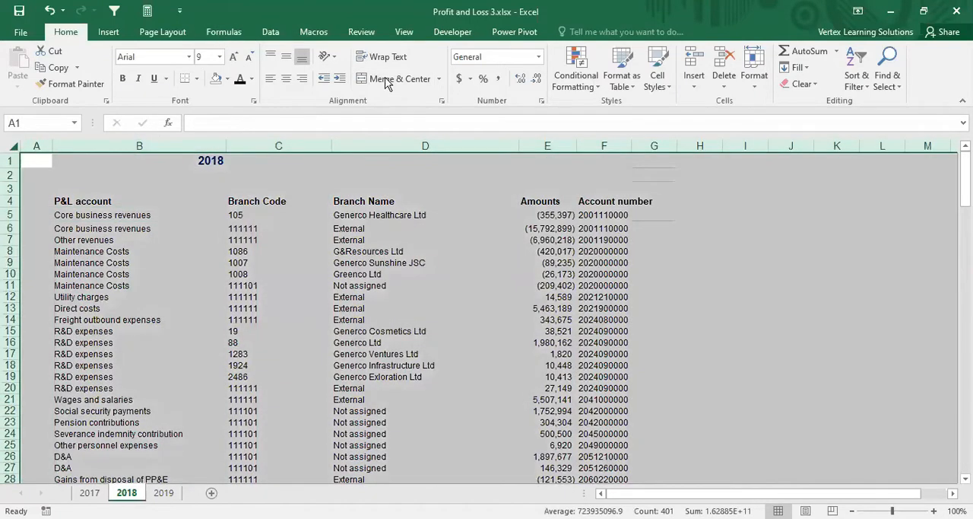
click(170, 37)
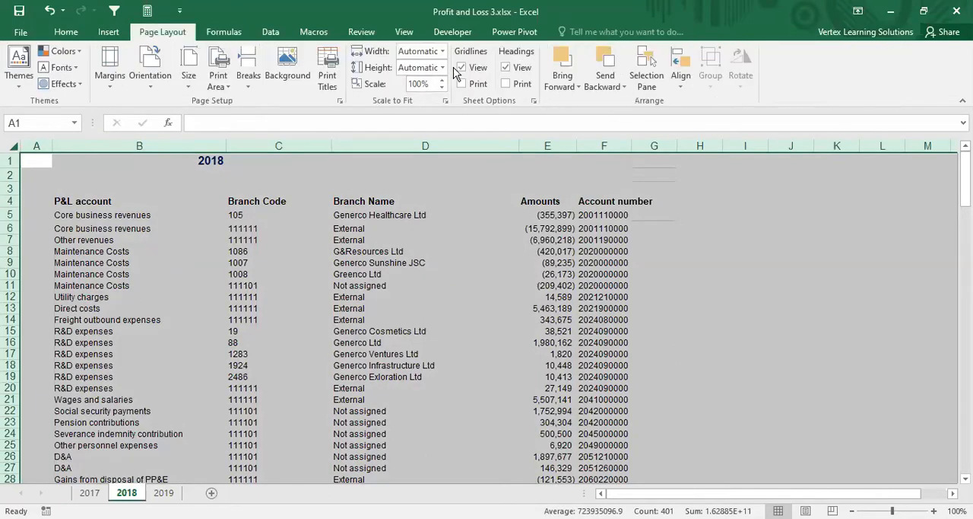
click(462, 67)
click(461, 68)
click(40, 185)
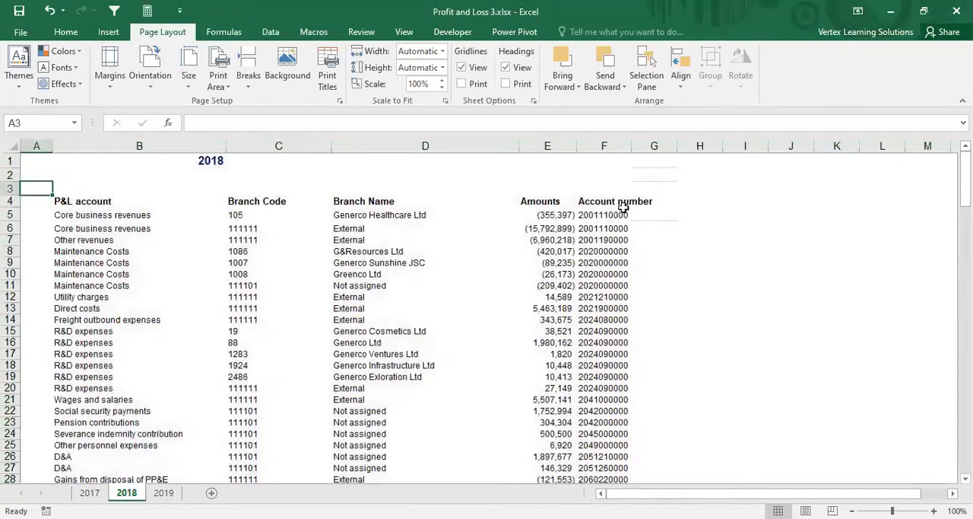
click(99, 239)
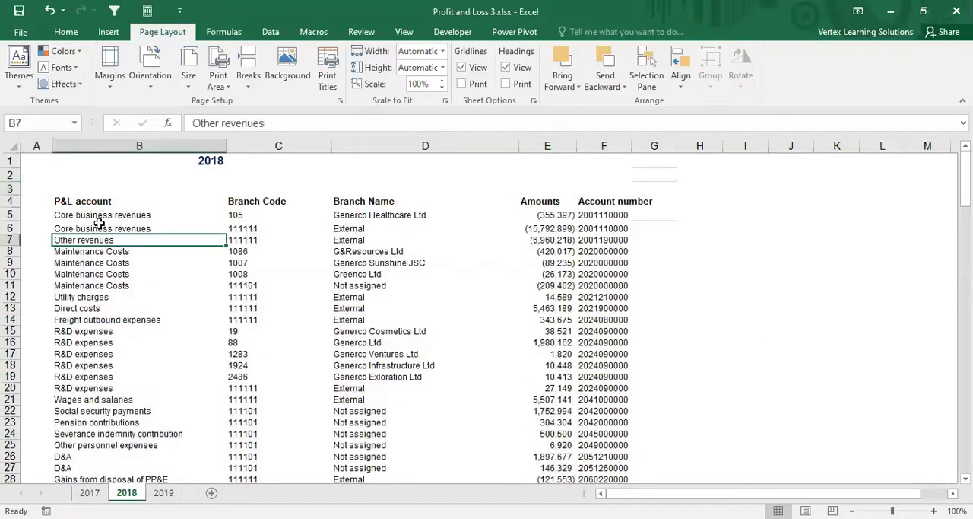
click(98, 216)
click(107, 201)
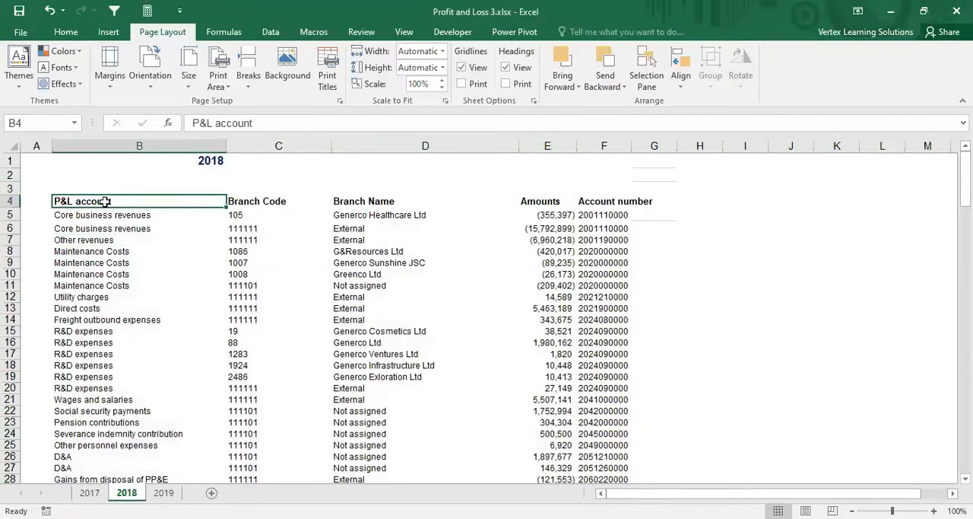
click(572, 174)
Step: Copy the formatting of blank cell D1 onto cells G1:G7 of the 2018 sheet to clear the stray border lines
click(63, 32)
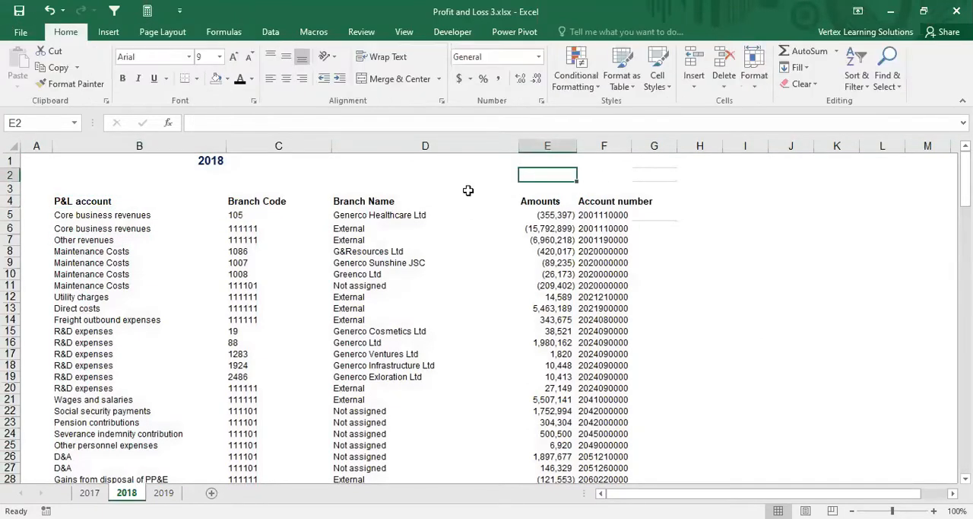
drag(654, 161, 659, 228)
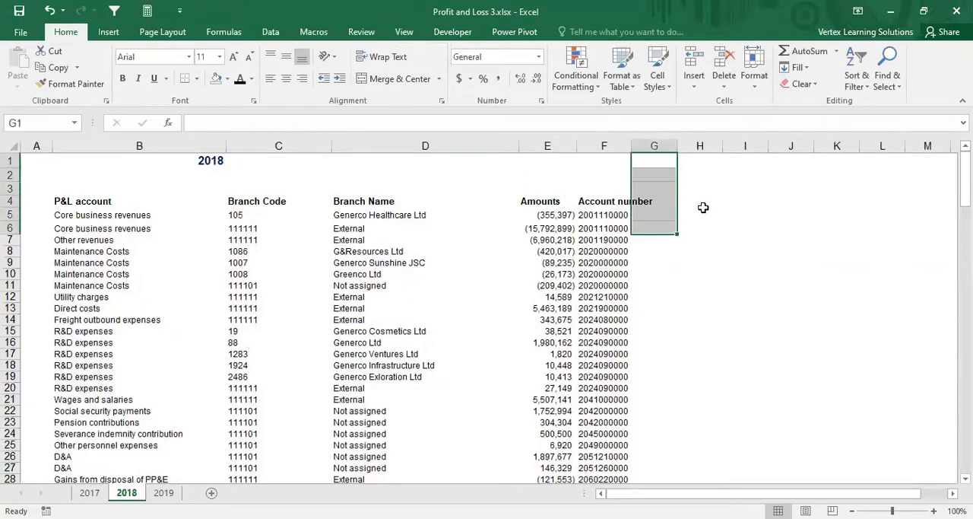
click(430, 160)
click(89, 84)
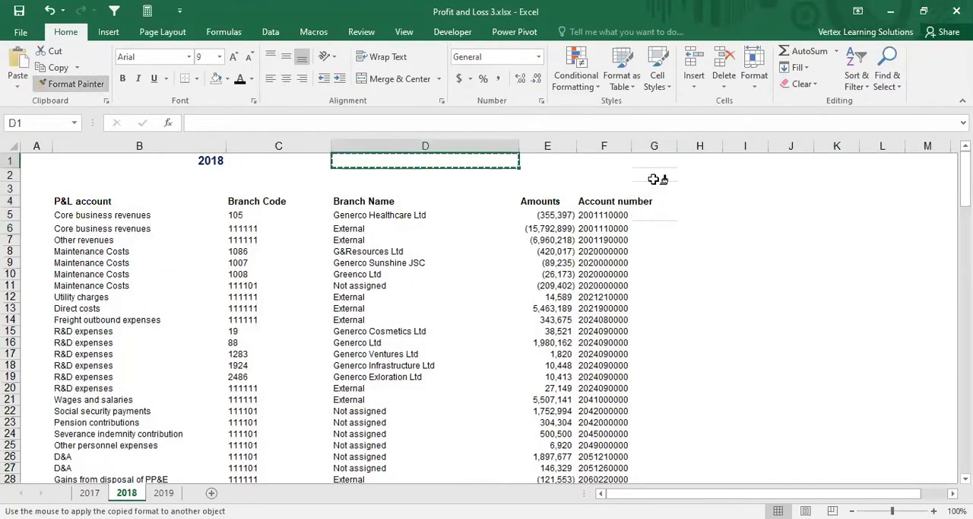
mouse_move(654, 161)
mouse_down()
mouse_move(670, 219)
mouse_move(647, 243)
mouse_up()
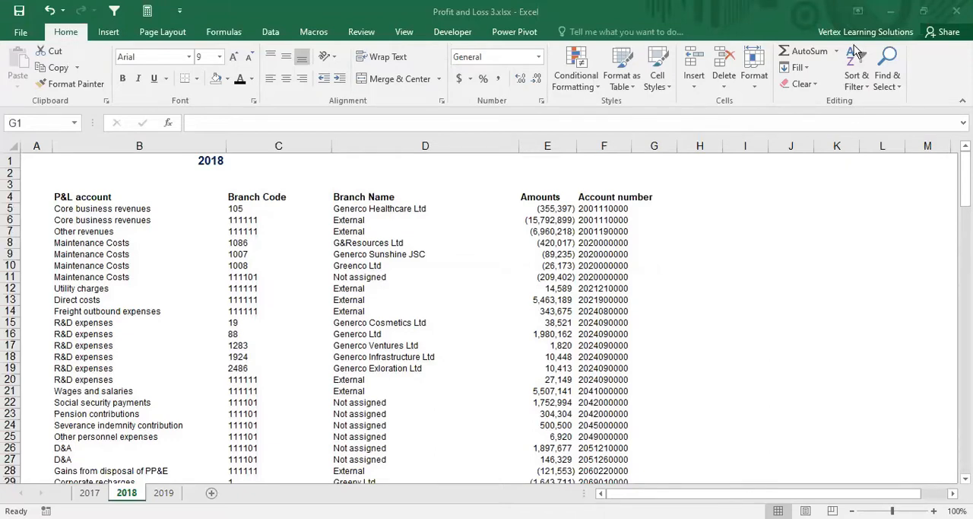
click(662, 228)
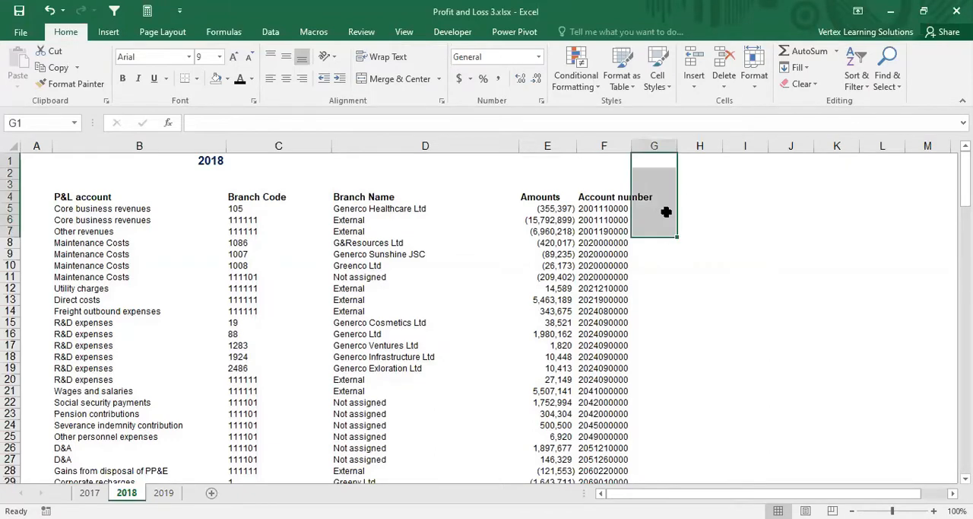
Step: Fit column F of the 2018 sheet to its header and join account number and branch code in G5 with =F5&C5
double_click(629, 148)
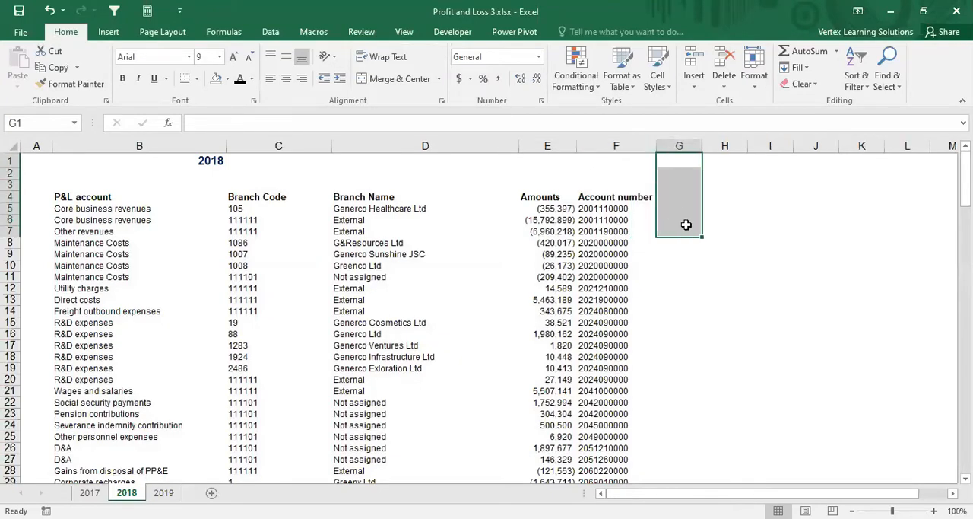
click(679, 209)
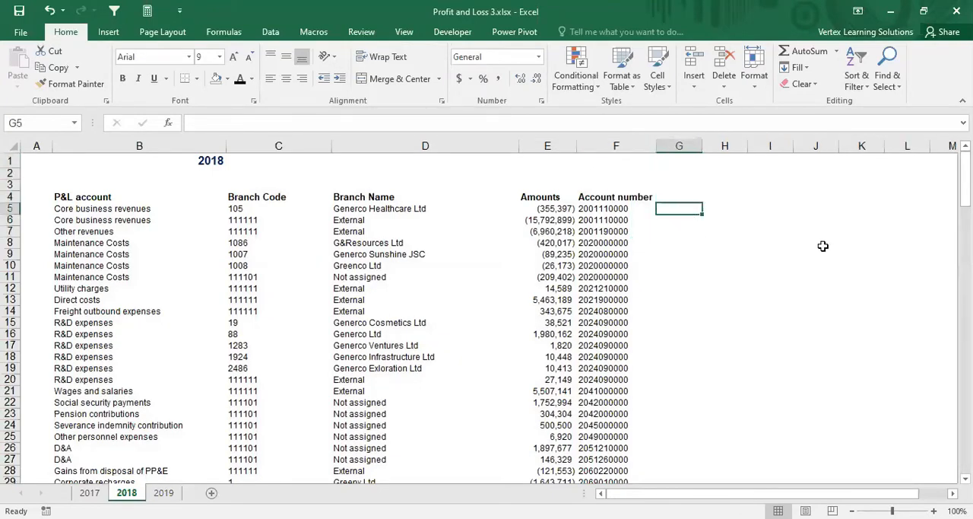
text(=)
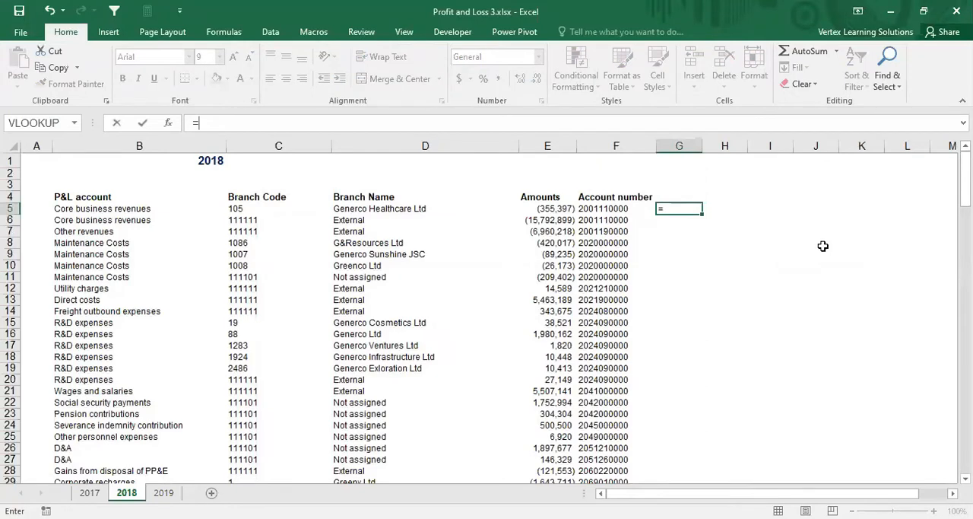
click(605, 209)
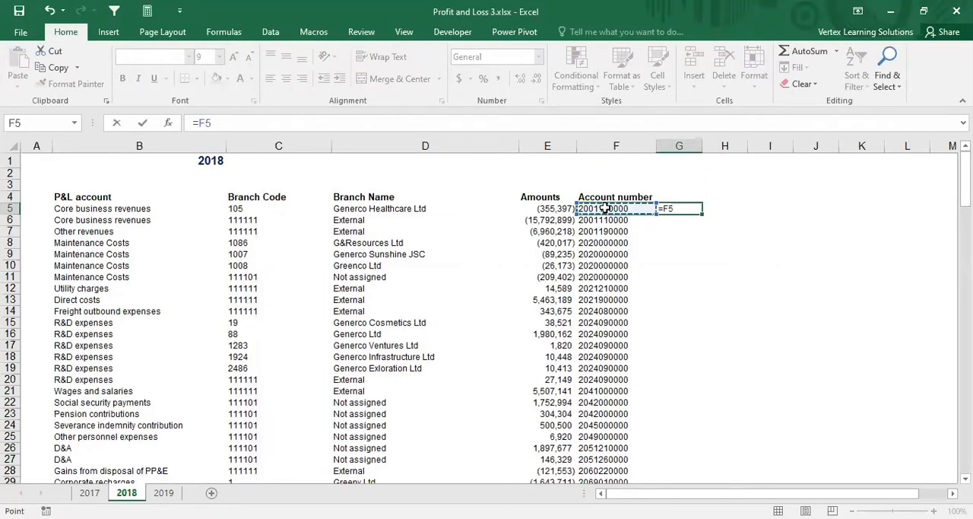
text(^)
click(270, 209)
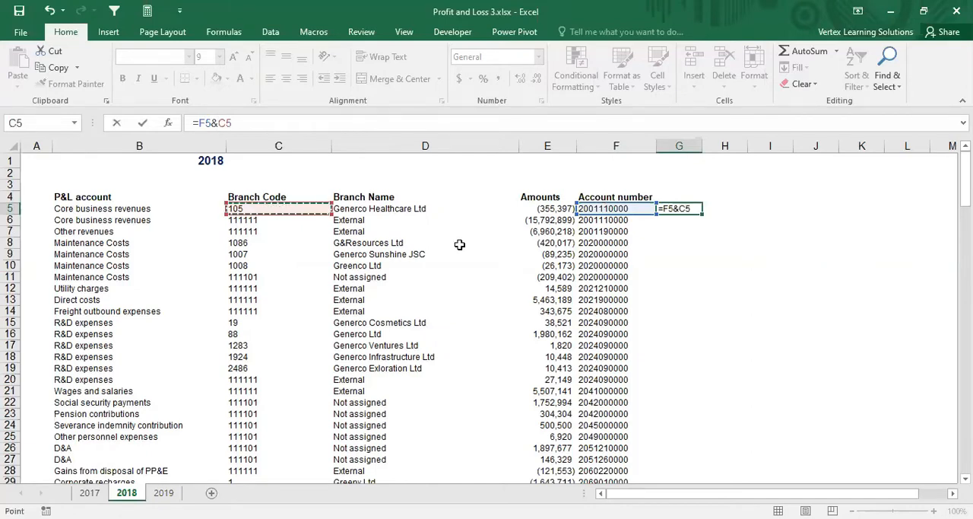
key(Return)
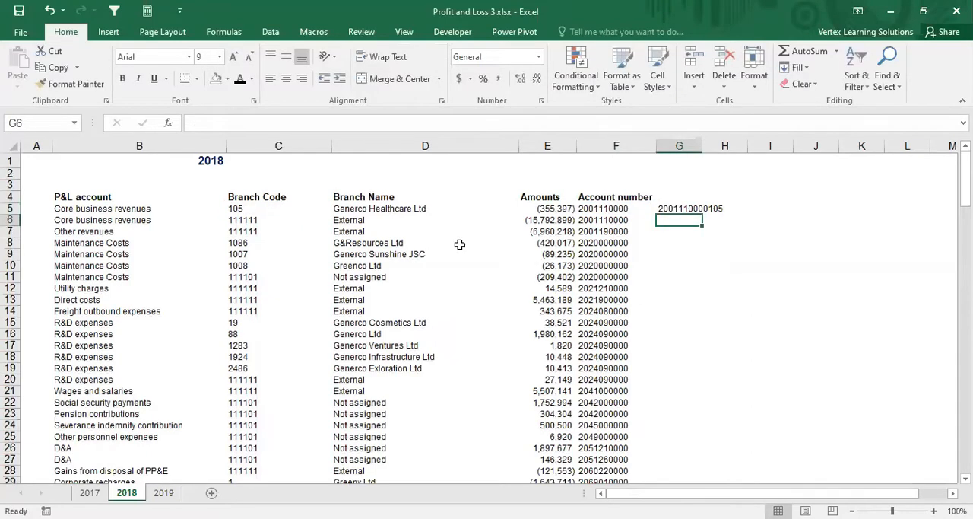
Step: Widen column F of the 2017 sheet and enter =F5&C5 in G5 to join account number and branch code
click(89, 493)
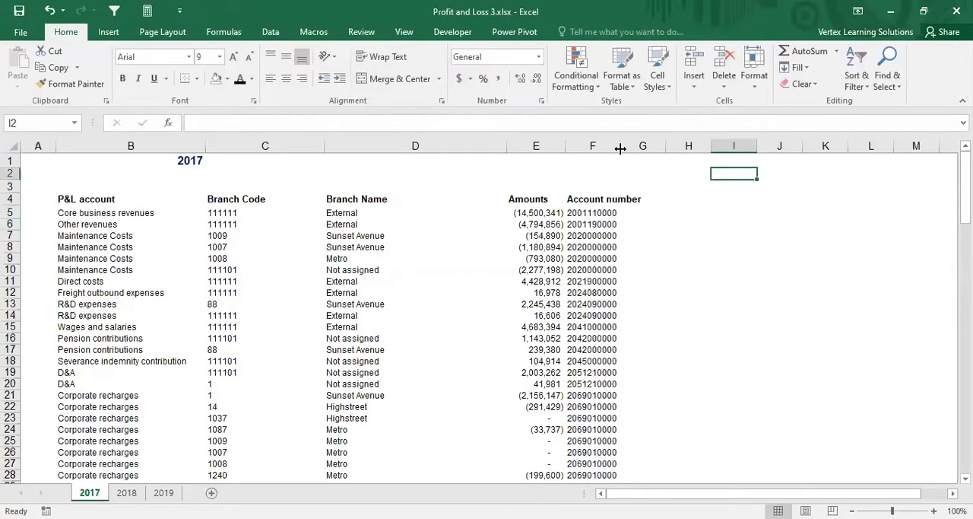
drag(621, 148, 639, 148)
click(671, 212)
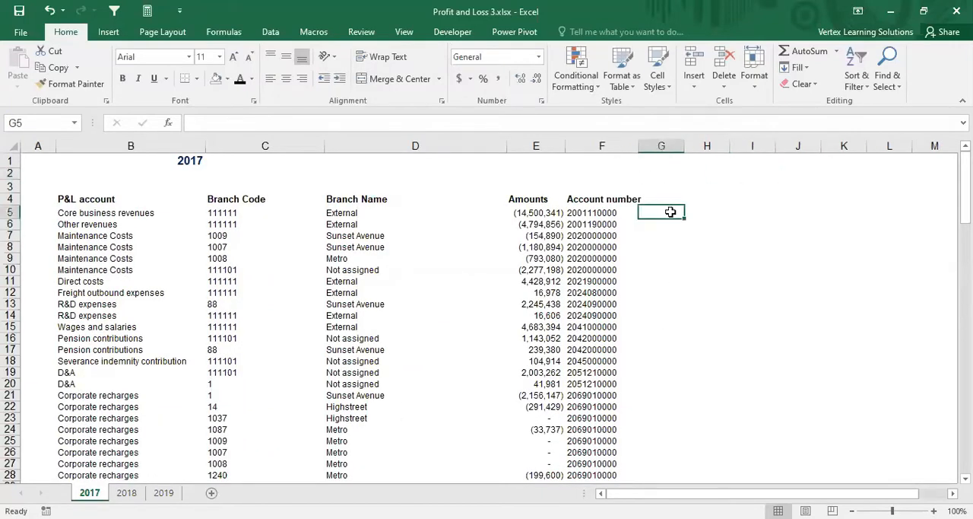
text(=)
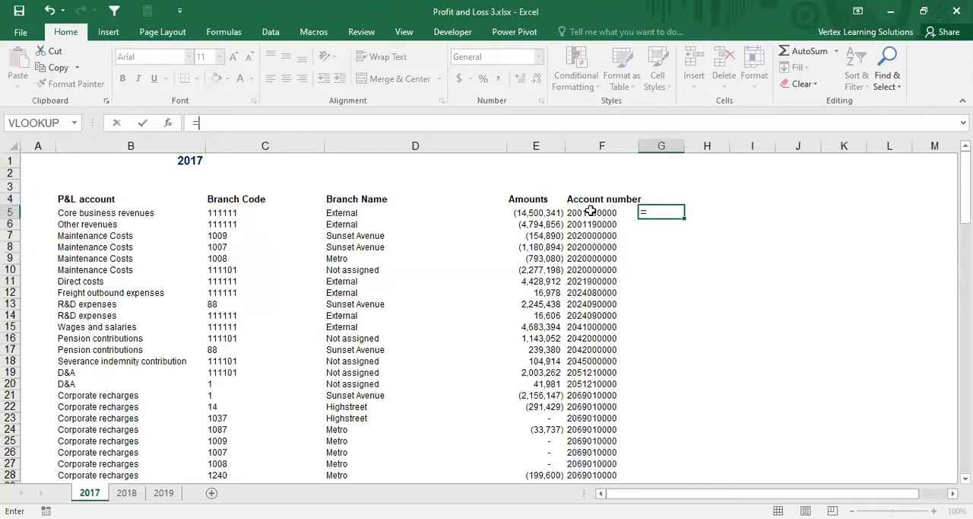
click(590, 213)
text(&)
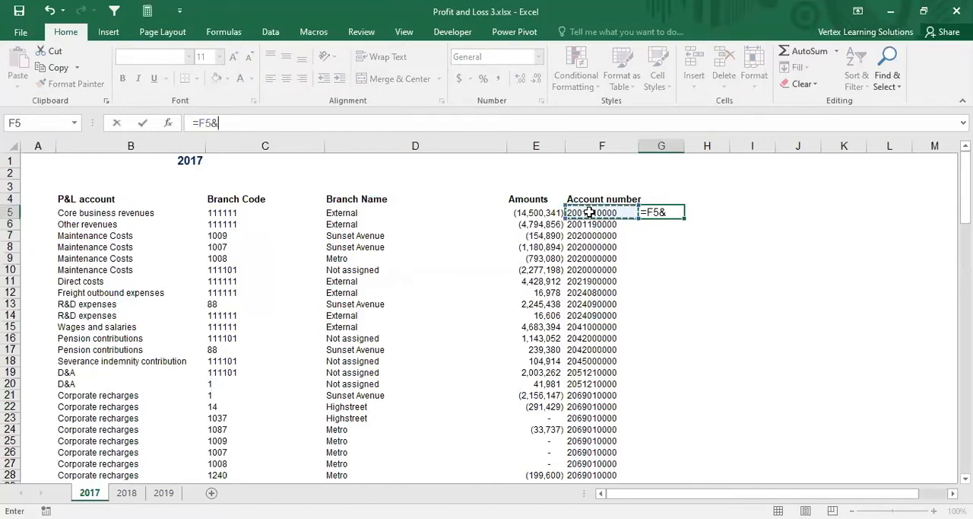
click(241, 213)
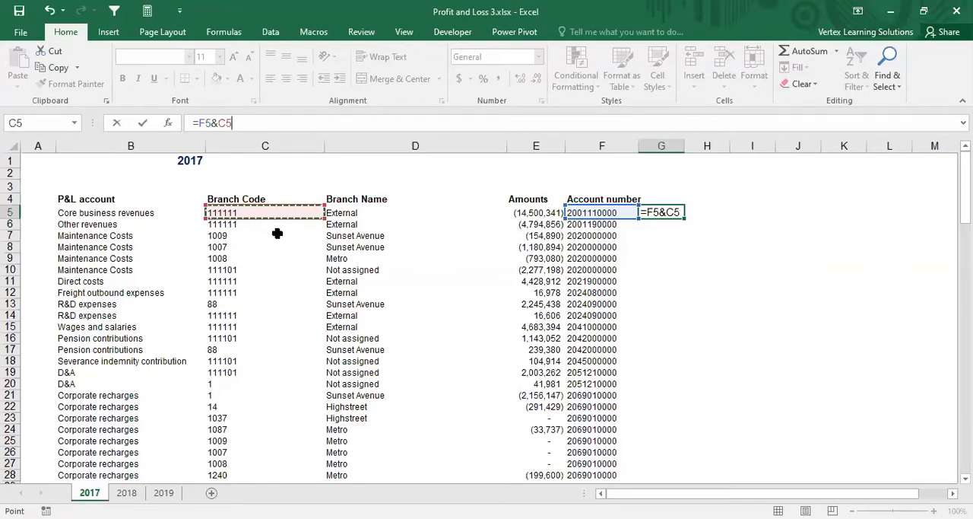
key(Return)
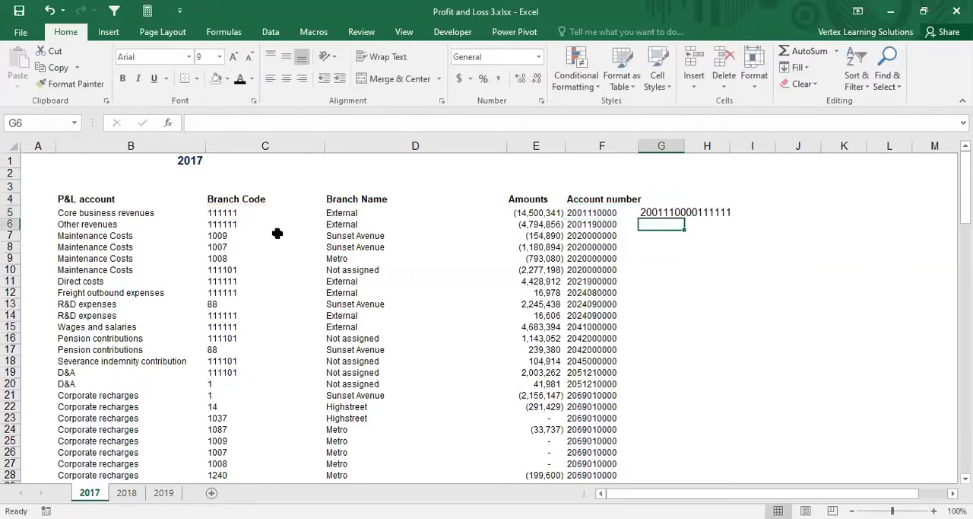
Step: Copy the G5 formula of the 2017 sheet down column G to the Net income/(loss) row, G61
click(651, 213)
click(583, 213)
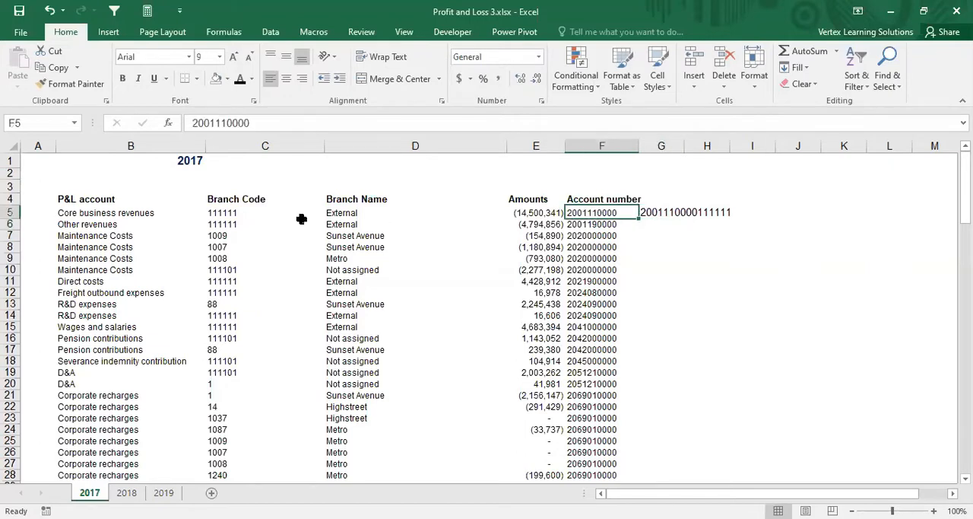
click(238, 213)
click(571, 213)
click(666, 212)
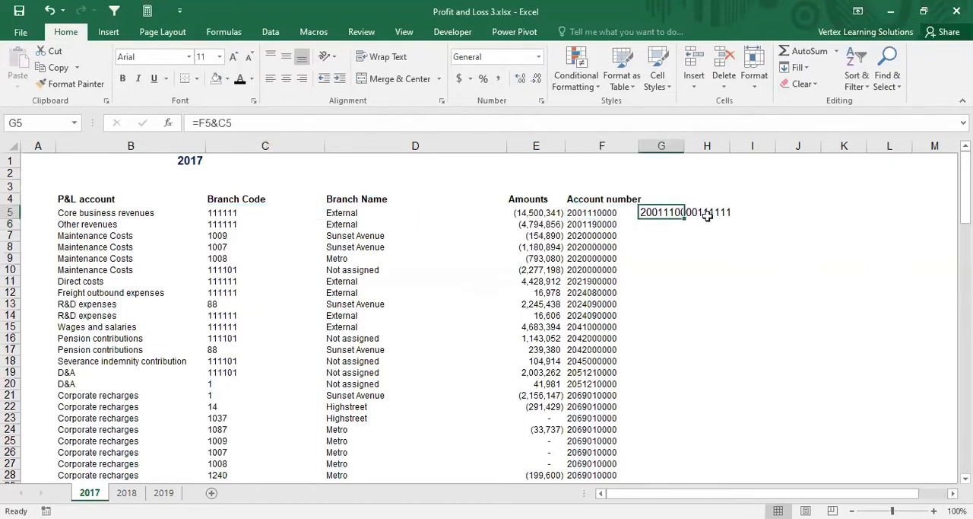
key(ctrl+c)
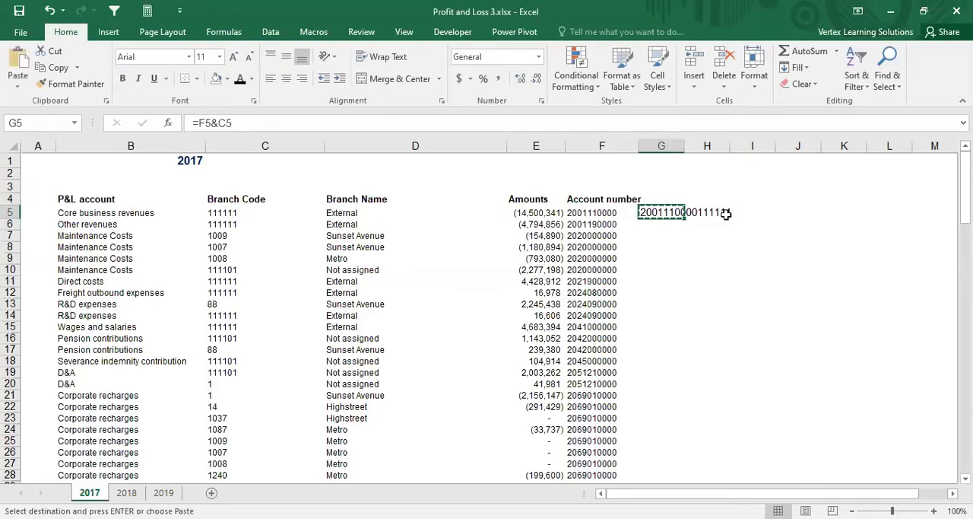
key(shift+Up)
key(shift+Up)
key(shift+Up)
key(shift+Up)
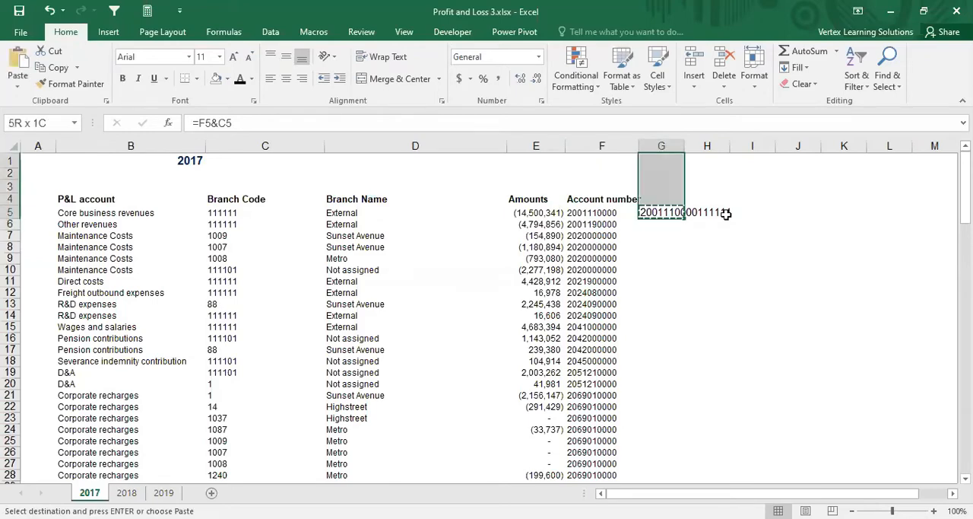
key(shift+Page_Down)
key(shift+Page_Down)
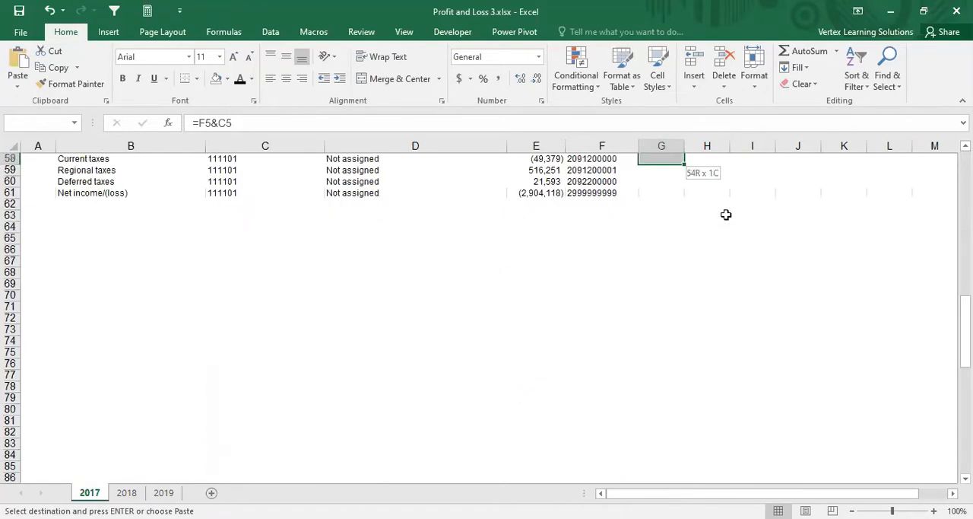
key(Return)
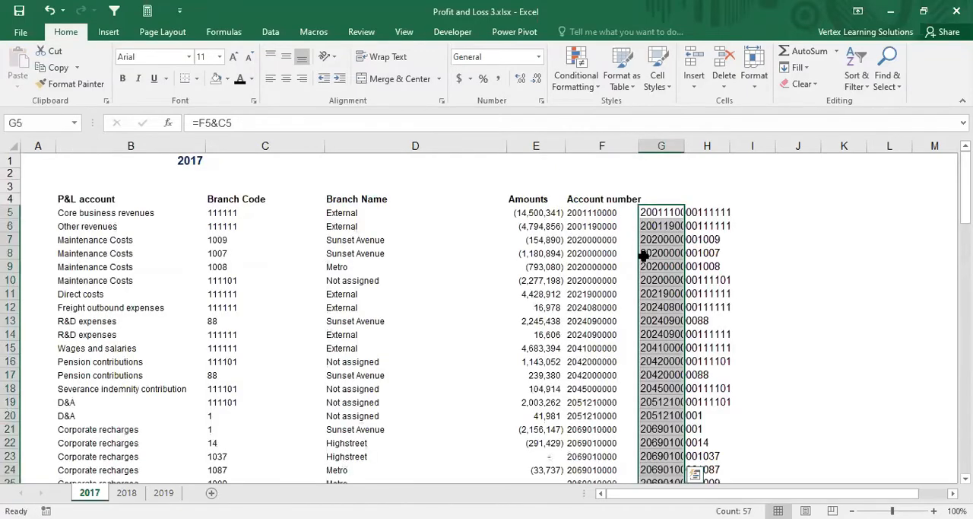
Step: Copy the G5 formula of the 2018 sheet down column G to the Net income/(loss) row, G83
click(126, 492)
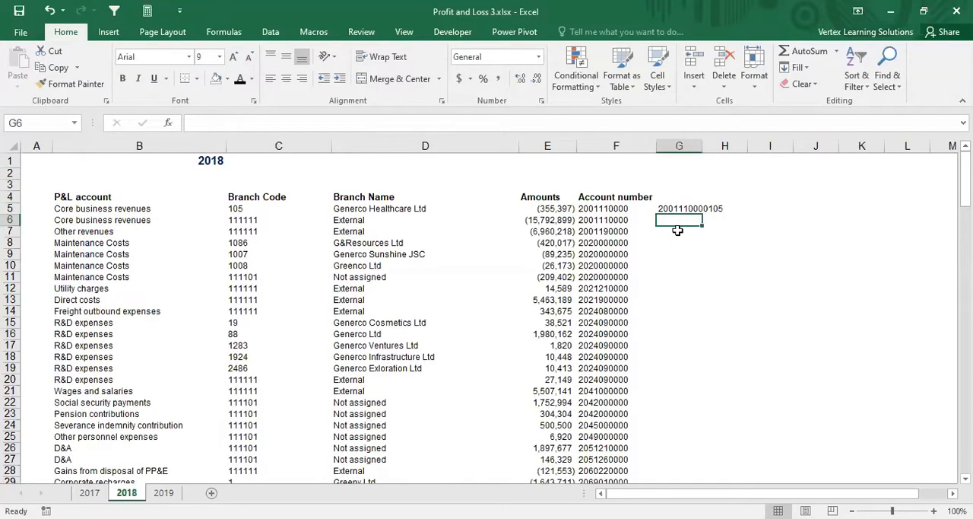
key(ctrl+c)
key(shift+Down)
key(shift+Down)
key(shift+Down)
key(shift+Down)
key(shift+Down)
key(shift+Down)
key(shift+Down)
key(shift+Down)
key(shift+Down)
key(shift+Down)
key(shift+Down)
key(shift+Down)
key(shift+Down)
key(shift+Down)
key(shift+Down)
key(shift+Down)
key(shift+Down)
key(shift+Down)
key(shift+Down)
key(shift+Down)
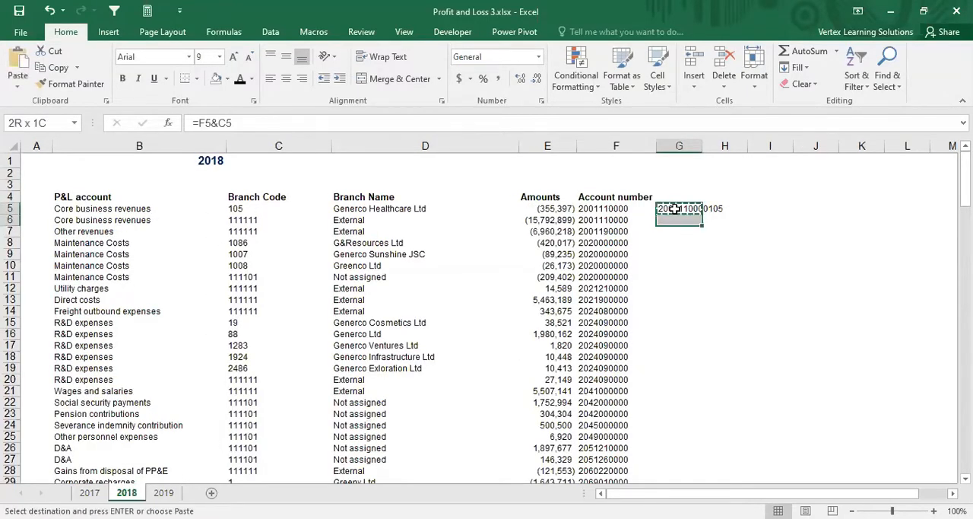
key(shift+Down)
key(shift+Down)
key(shift+Down)
key(shift+Down)
key(shift+Down)
key(shift+Down)
key(shift+Down)
key(shift+Down)
key(shift+Down)
key(shift+Down)
key(shift+Down)
key(shift+Down)
key(shift+Down)
key(shift+Down)
key(shift+Down)
key(shift+Down)
key(shift+Down)
key(shift+Down)
key(shift+Down)
key(shift+Down)
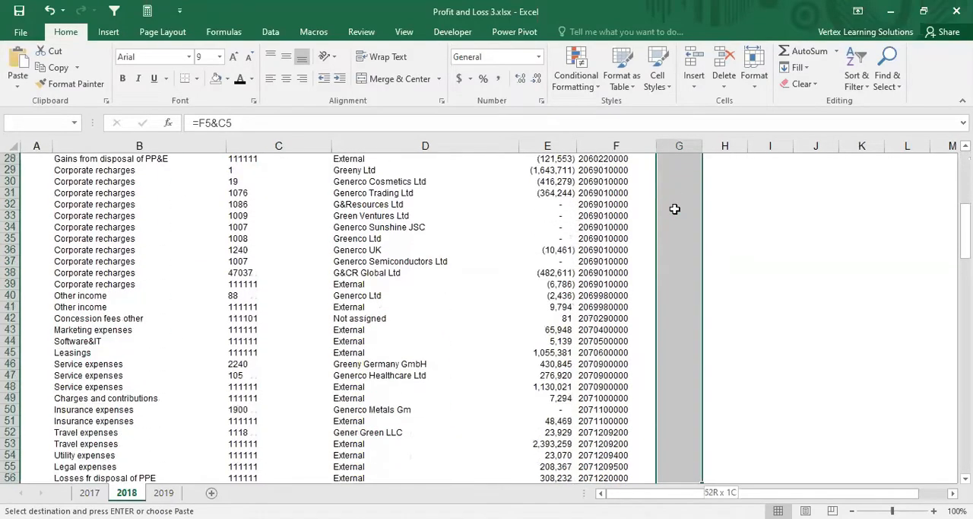
key(shift+Down)
key(shift+Down)
key(shift+Down)
key(shift+Down)
key(shift+Down)
key(shift+Down)
key(shift+Down)
key(shift+Down)
key(shift+Down)
key(shift+Down)
key(shift+Down)
key(shift+Down)
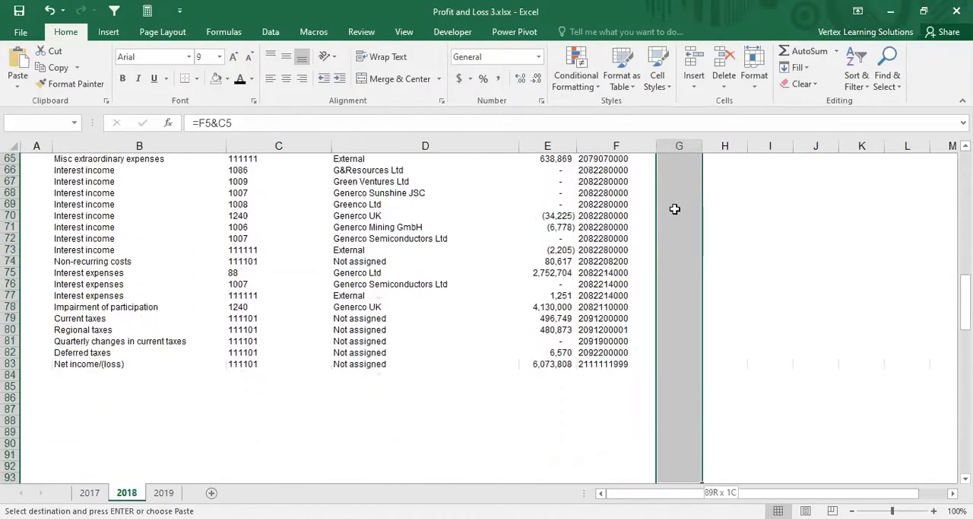
key(Return)
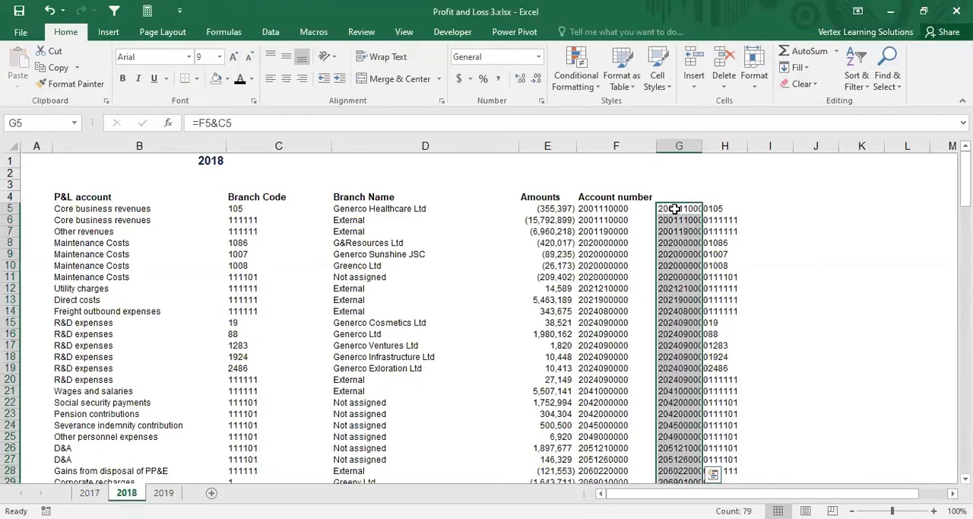
Step: Enter =F5&C5 in G5 of the 2019 sheet to join account number and branch code
click(164, 493)
scroll(616, 297, up, 13)
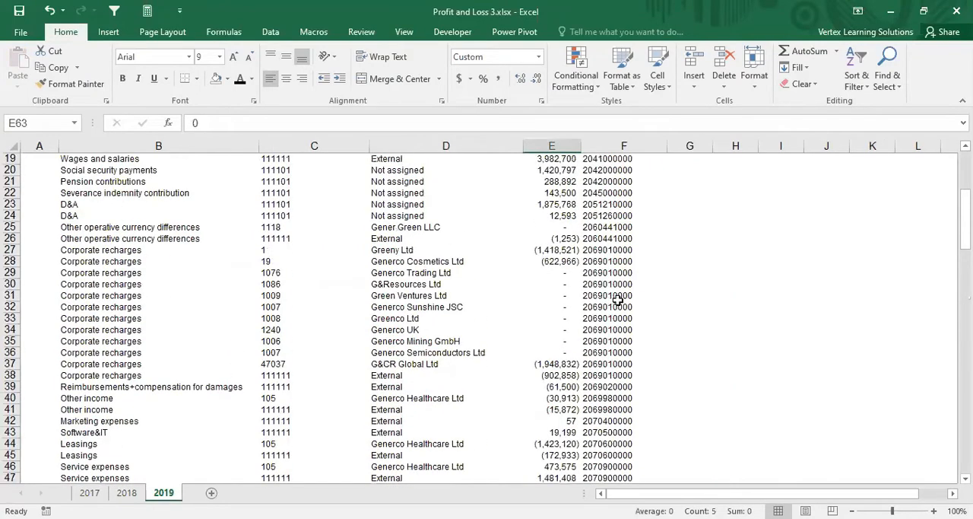
scroll(629, 269, up, 2)
click(688, 208)
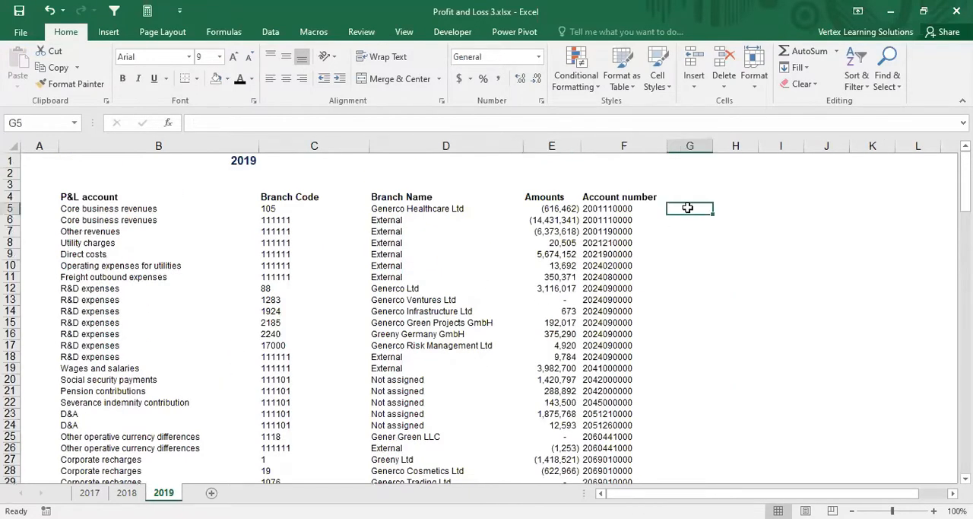
text(=)
click(620, 209)
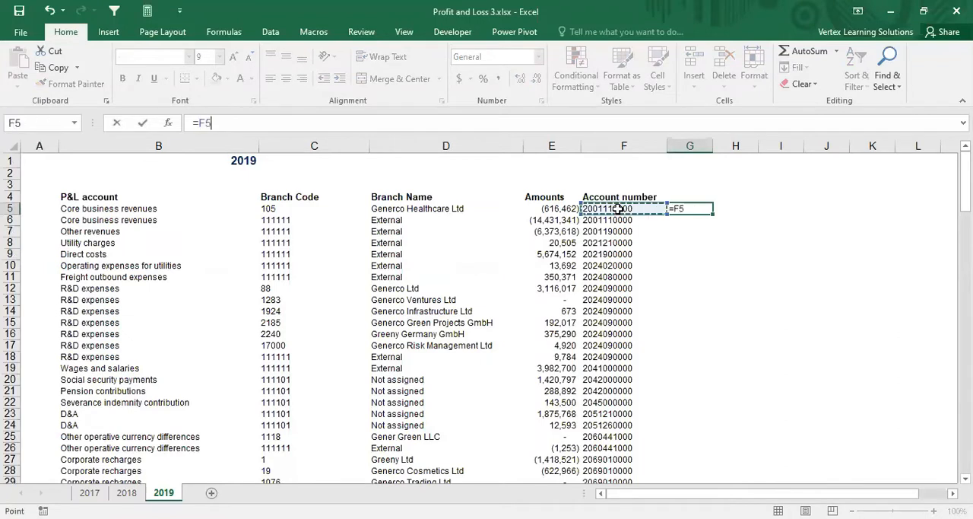
text(&)
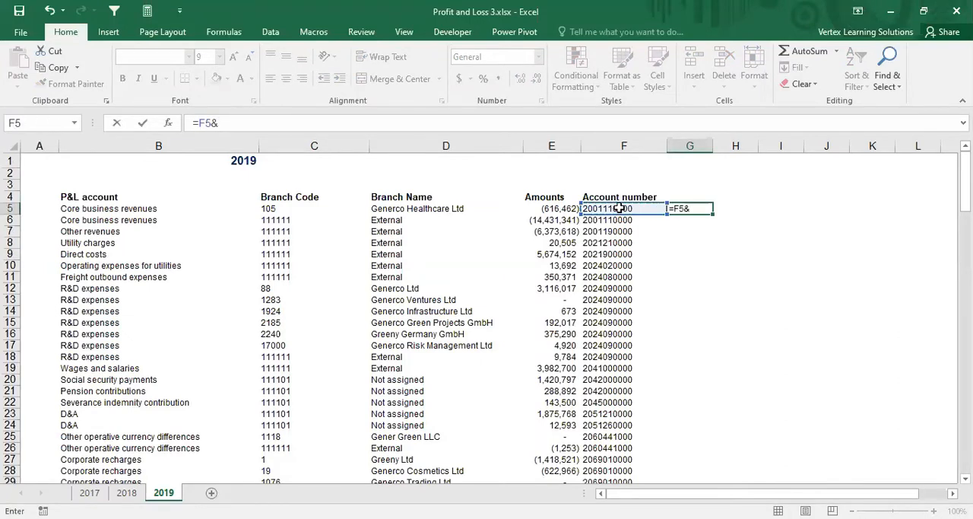
click(275, 208)
key(ctrl+Return)
Step: Copy the G5 formula of the 2019 sheet down column G to the Net income/(loss) row, G78
key(ctrl+c)
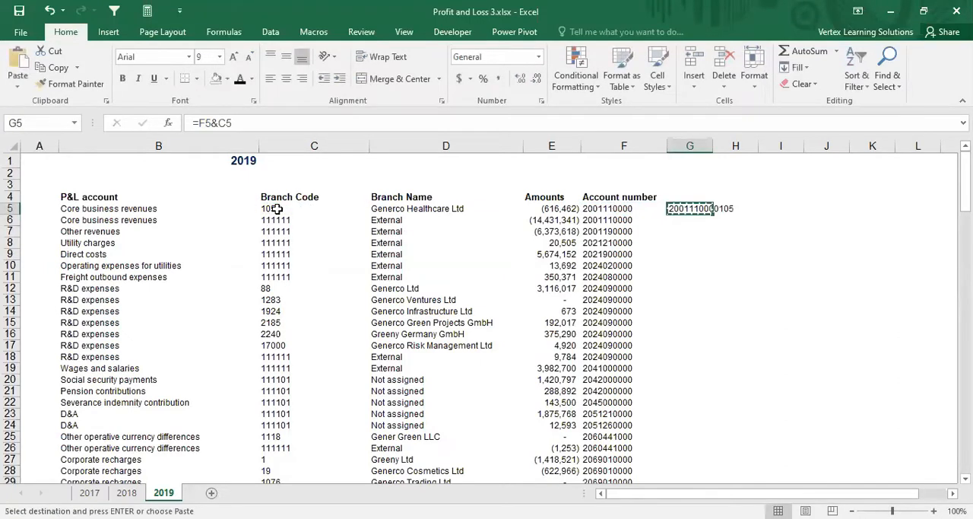
key(shift+Down)
key(shift+Down)
key(shift+Down)
key(shift+Down)
key(shift+Down)
key(shift+Down)
key(shift+Down)
key(shift+Down)
key(shift+Down)
key(shift+Down)
key(shift+Down)
key(shift+Down)
key(shift+Down)
key(shift+Down)
key(shift+Down)
key(shift+Down)
key(shift+Down)
key(shift+Down)
key(shift+Down)
key(shift+Down)
key(shift+Down)
key(shift+Down)
key(shift+Down)
key(shift+Down)
key(shift+Down)
key(shift+Down)
key(shift+Down)
key(shift+Down)
key(shift+Down)
key(shift+Down)
key(shift+Down)
key(shift+Down)
key(shift+Down)
key(shift+Down)
key(shift+Down)
key(shift+Down)
key(shift+Down)
key(shift+Down)
key(shift+Down)
key(shift+Down)
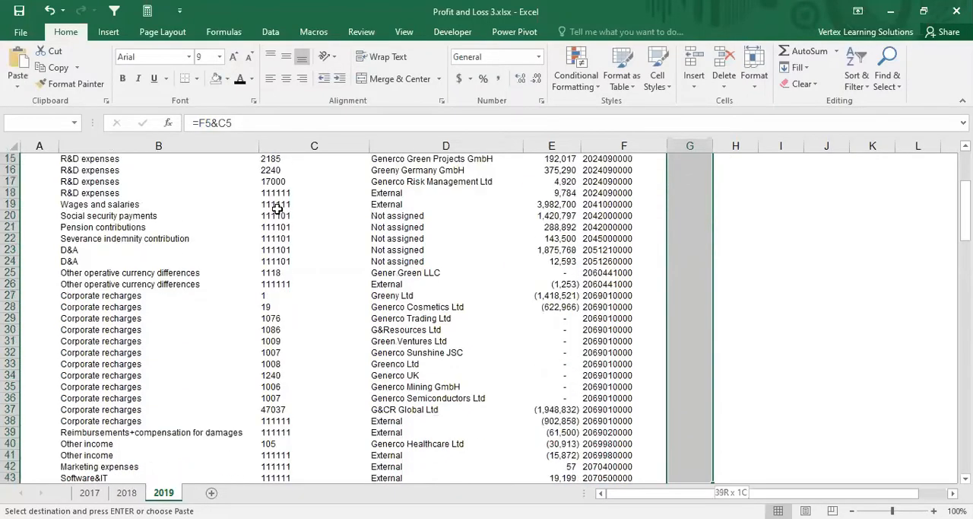
key(shift+Down)
key(shift+Down)
key(shift+Down)
key(shift+Down)
key(shift+Down)
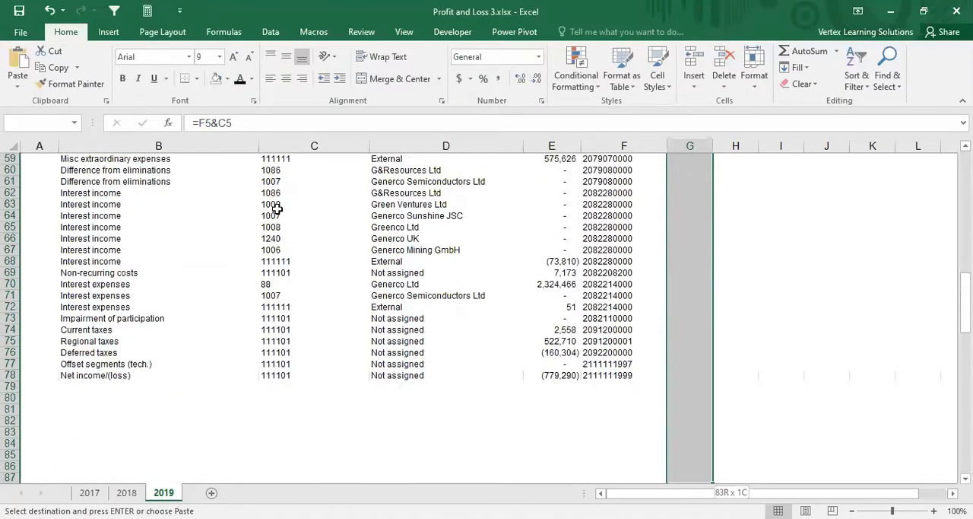
key(Return)
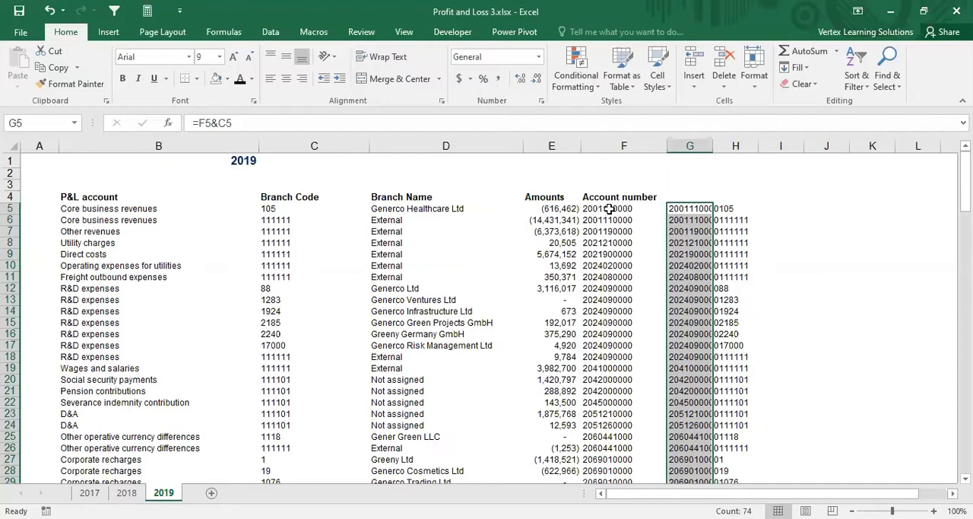
Step: Replace the key formulas in G5:G78 of the 2019 sheet with their values by copying and pasting them in place as values
click(662, 231)
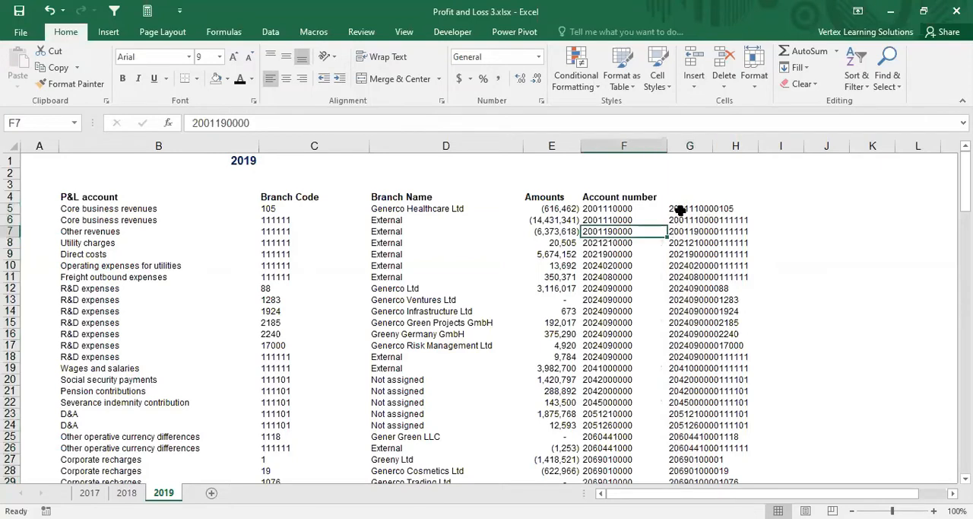
drag(679, 210, 684, 250)
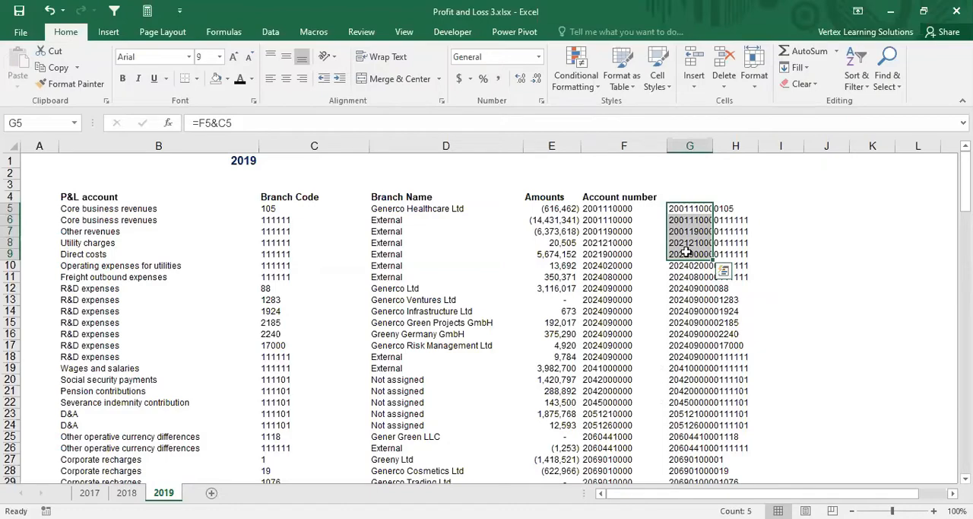
key(shift+Down)
key(shift+Down)
key(shift+Down)
key(shift+Down)
key(shift+Down)
key(shift+Down)
key(shift+Down)
key(shift+Down)
key(shift+Down)
key(shift+Down)
key(shift+Down)
key(shift+Down)
key(shift+Down)
key(shift+Down)
key(shift+Down)
key(shift+Down)
key(shift+Down)
key(shift+Down)
key(shift+Down)
key(shift+Down)
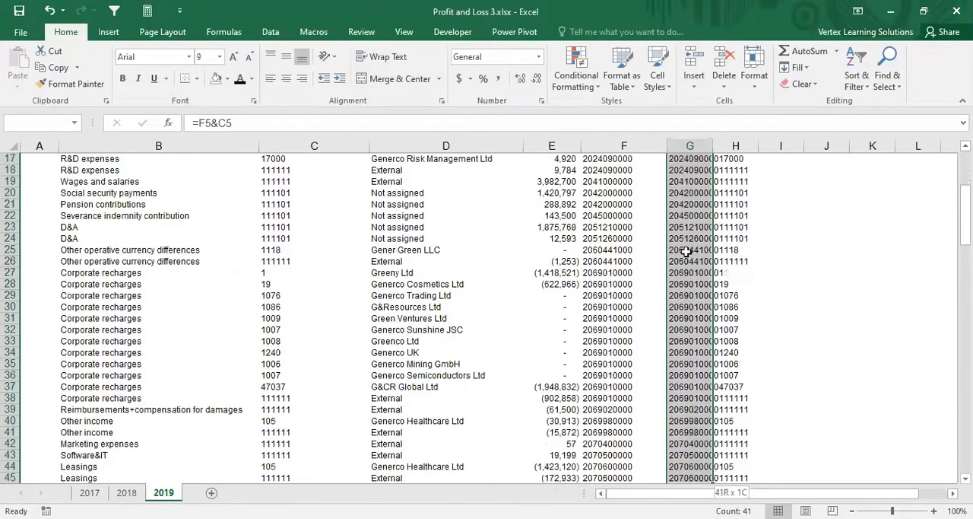
key(shift+Down)
key(shift+Down)
key(shift+Down)
key(shift+Down)
key(shift+Down)
key(shift+Down)
key(shift+Down)
key(shift+Down)
key(shift+Down)
key(shift+Down)
key(shift+Down)
key(shift+Down)
key(shift+Down)
key(shift+Down)
key(shift+Down)
key(shift+Down)
key(shift+Down)
key(shift+Down)
key(shift+Down)
key(shift+Down)
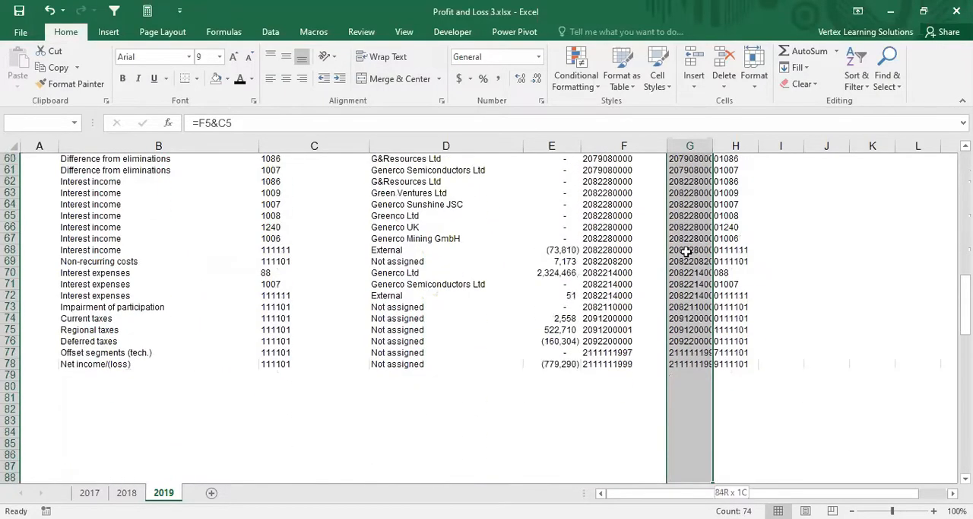
key(shift+Up)
key(shift+Up)
key(shift+Up)
key(shift+Up)
key(shift+Up)
key(shift+Up)
key(shift+Up)
key(shift+Up)
key(shift+Up)
key(shift+Up)
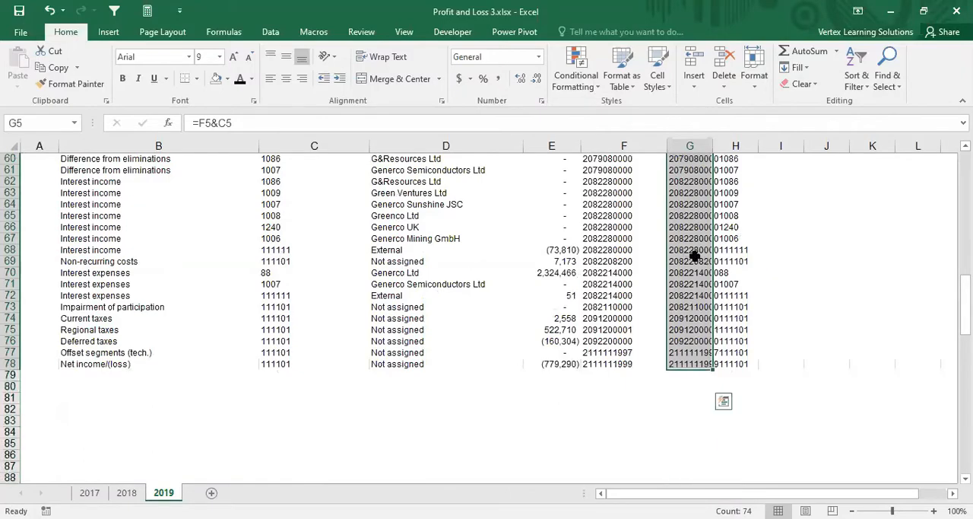
scroll(693, 257, up, 20)
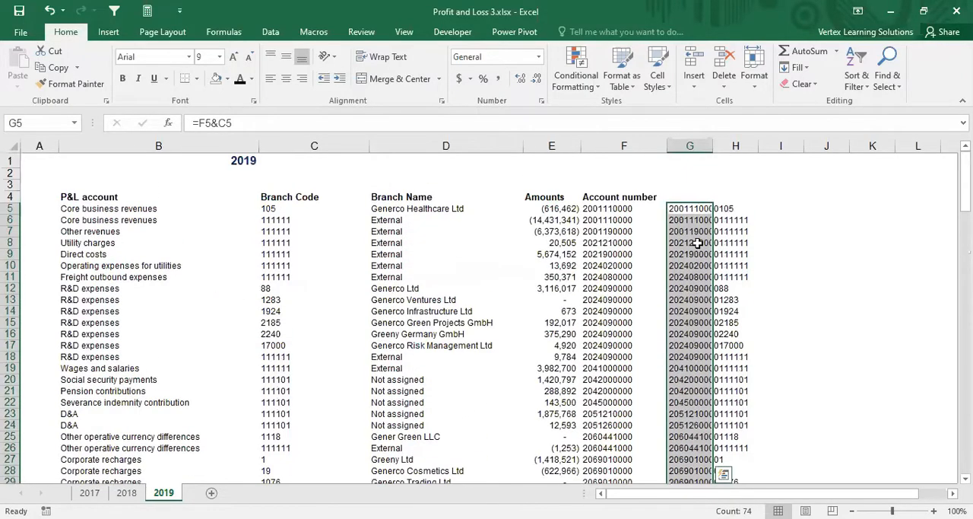
right_click(680, 212)
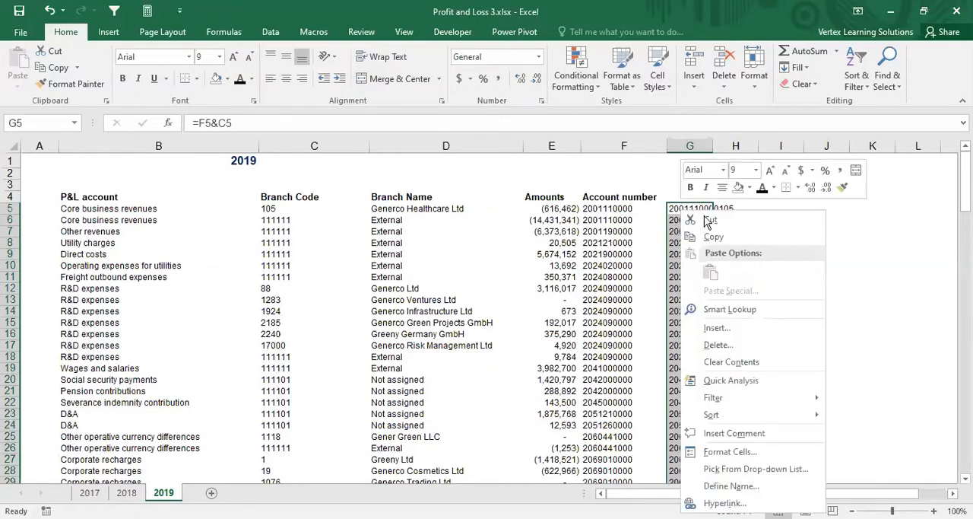
click(715, 239)
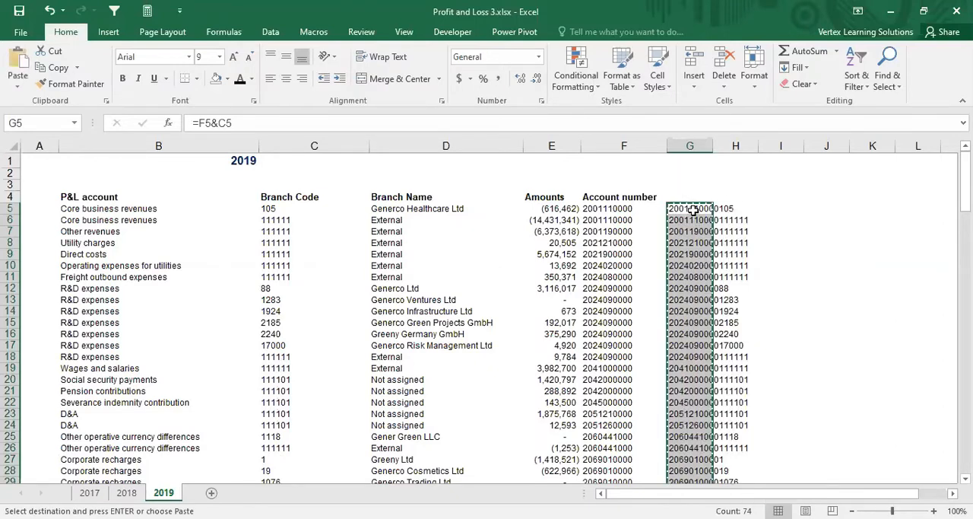
right_click(693, 211)
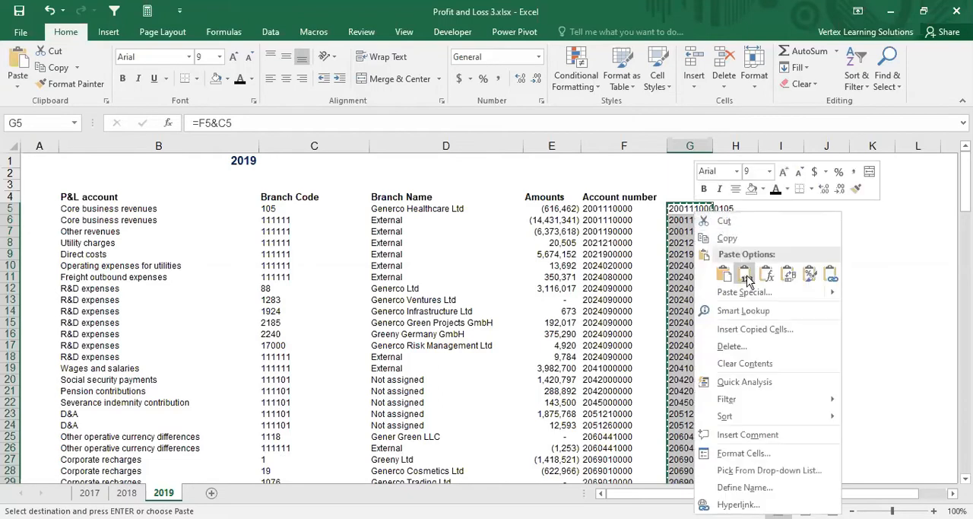
click(745, 275)
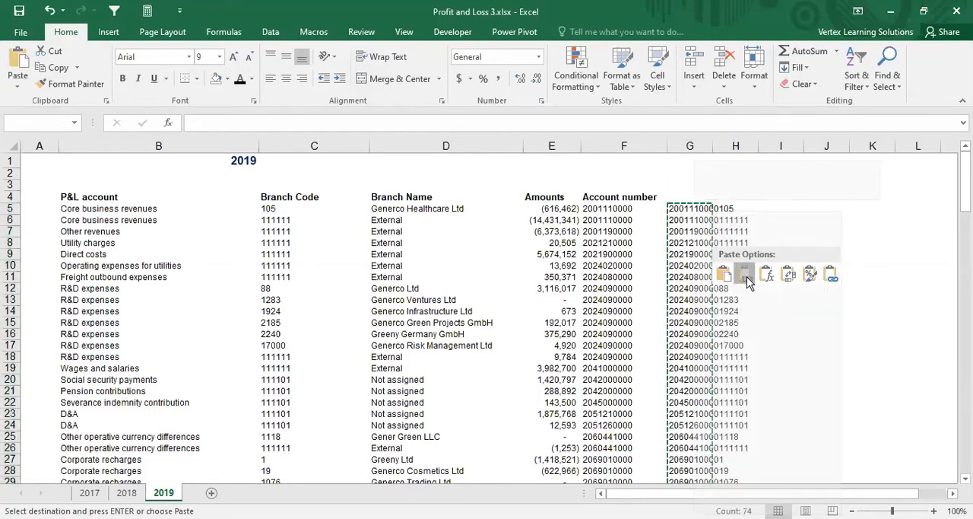
click(746, 277)
click(688, 211)
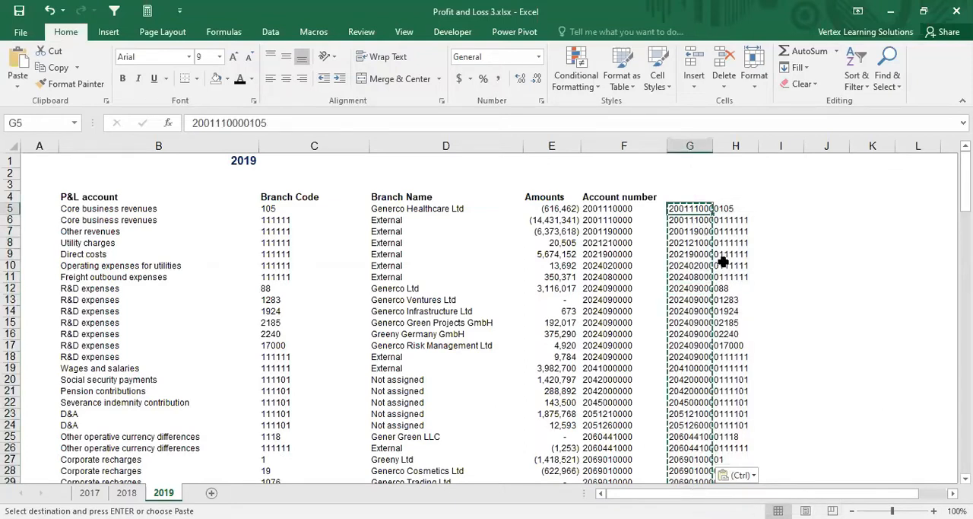
key(Escape)
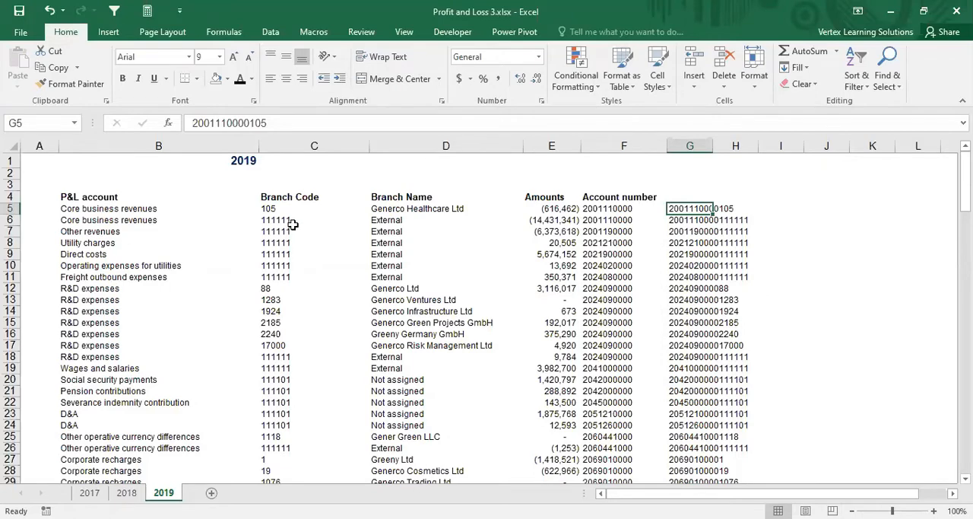
click(684, 220)
click(687, 212)
Step: Convert the key formulas in G5:H83 of the 2018 sheet to static values by copying and pasting values in place
click(130, 493)
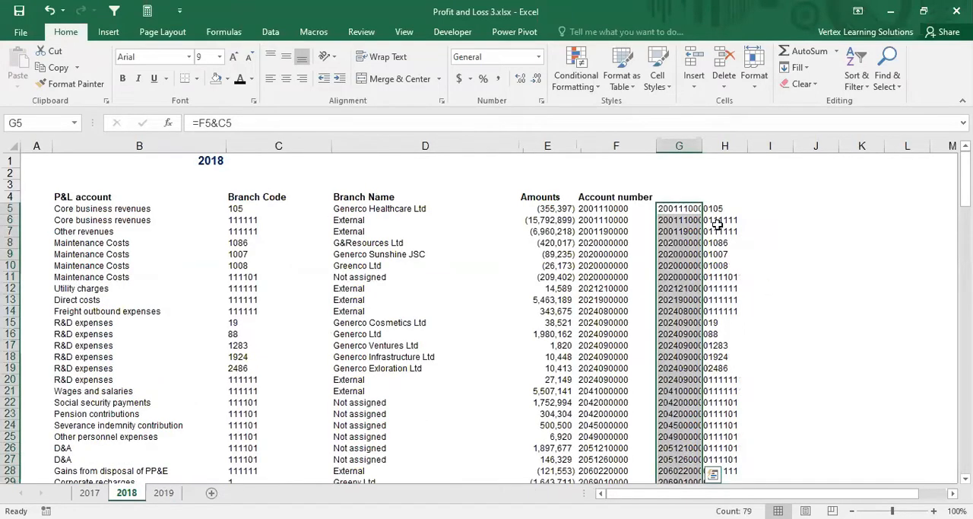
click(717, 225)
click(676, 210)
click(250, 124)
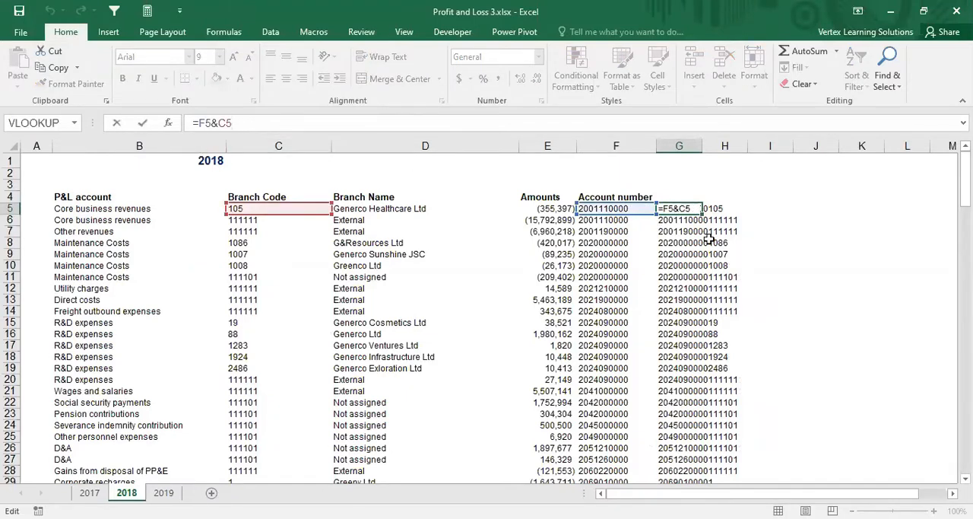
key(ctrl+Return)
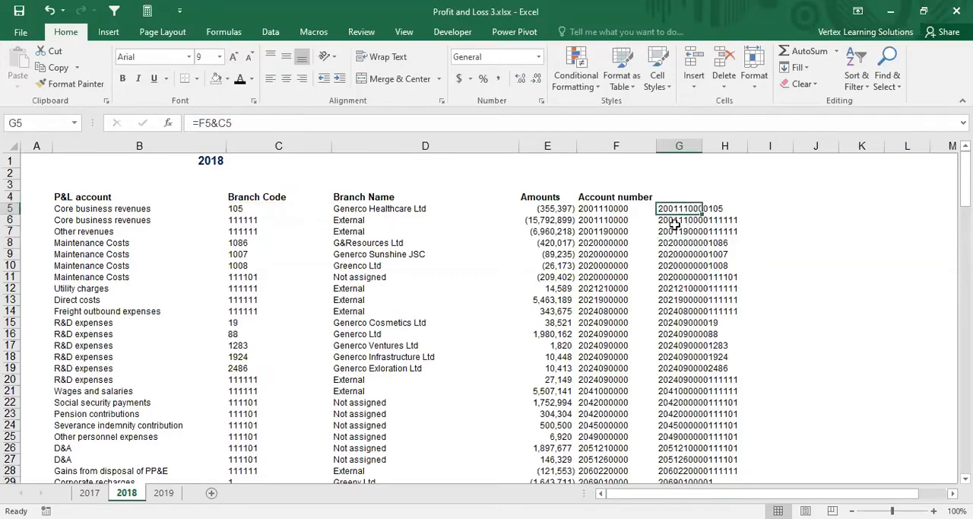
click(676, 226)
drag(675, 207, 601, 480)
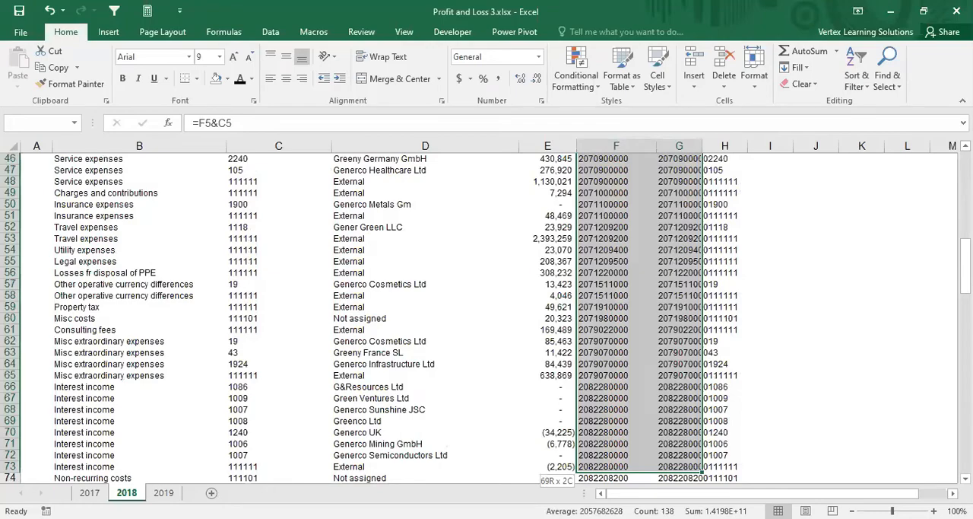
drag(601, 479, 688, 472)
key(ctrl+c)
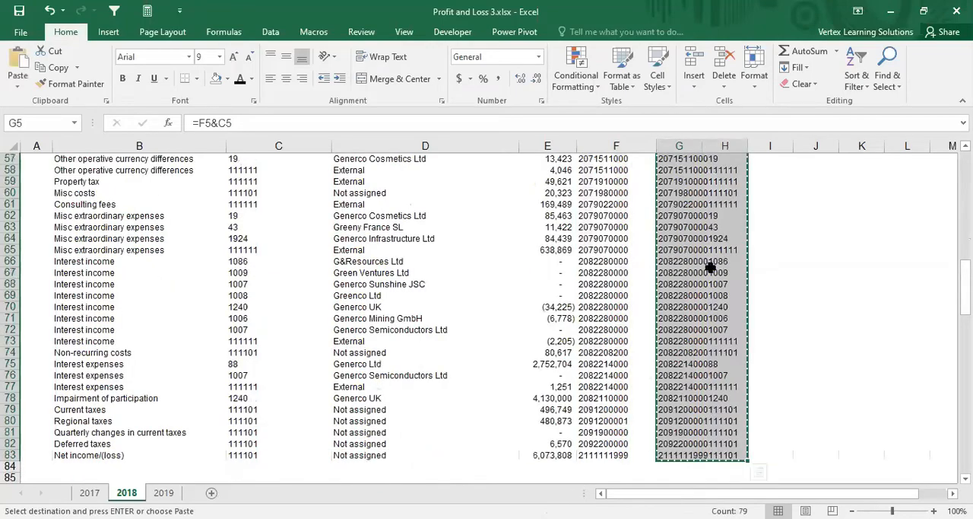
scroll(692, 270, up, 19)
scroll(692, 270, up, 3)
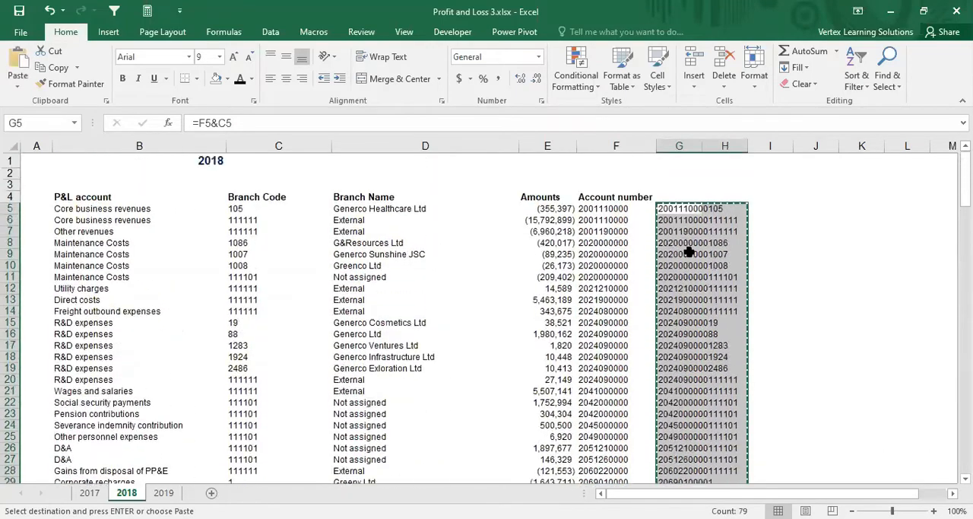
right_click(683, 208)
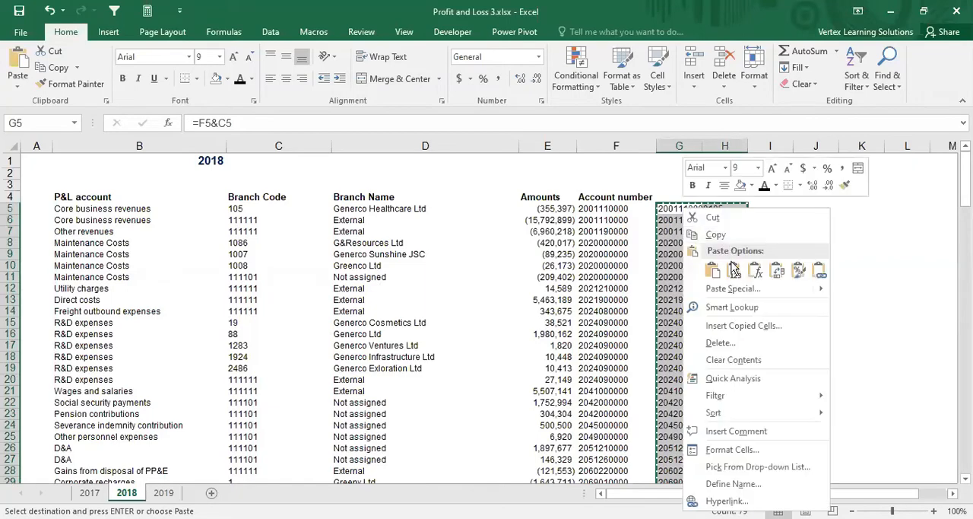
click(734, 271)
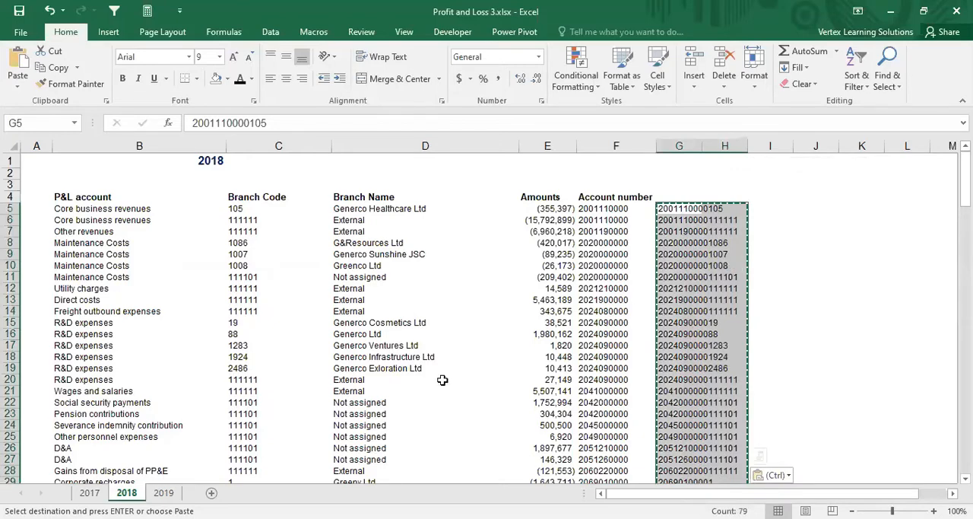
Step: Convert the key formulas in G5:G61 of the 2017 sheet to static values in place and end the copy mode
click(91, 493)
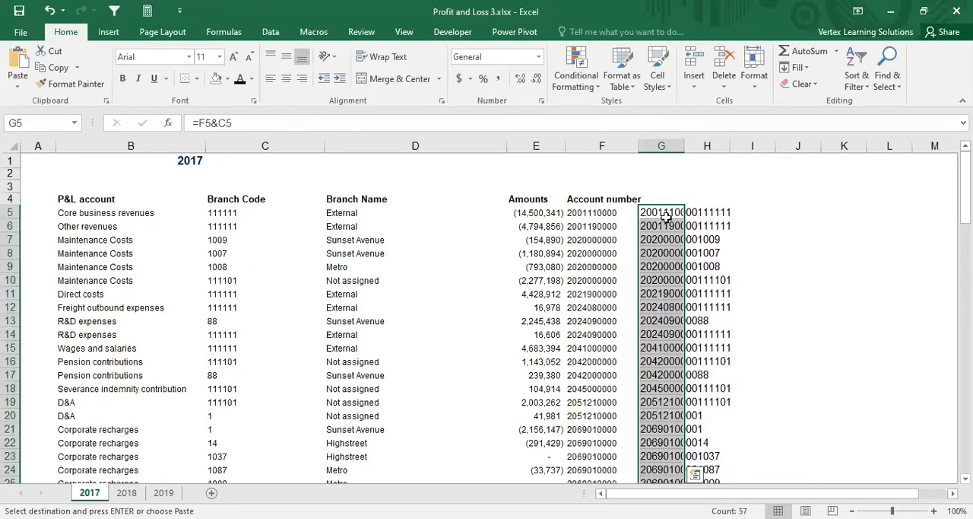
scroll(667, 216, down, 5)
scroll(667, 216, up, 5)
right_click(667, 216)
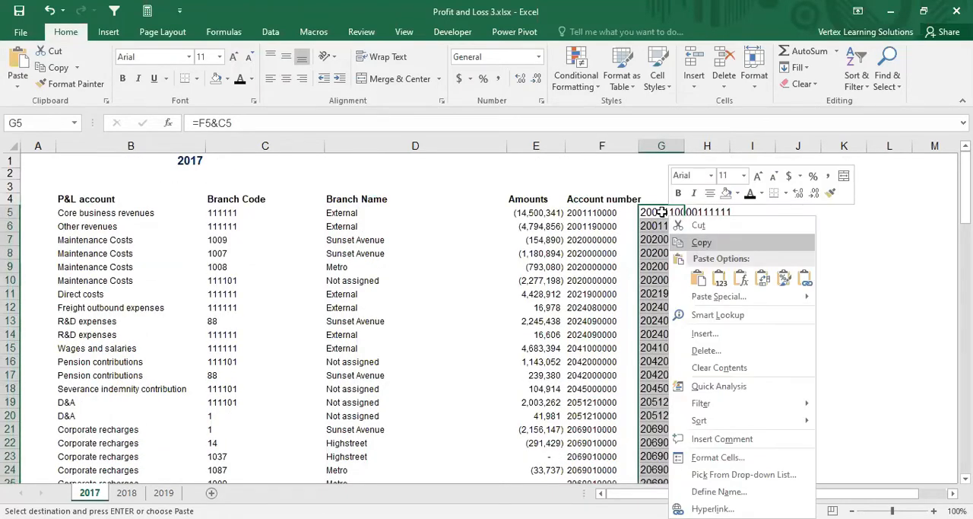
click(700, 244)
right_click(667, 216)
click(715, 277)
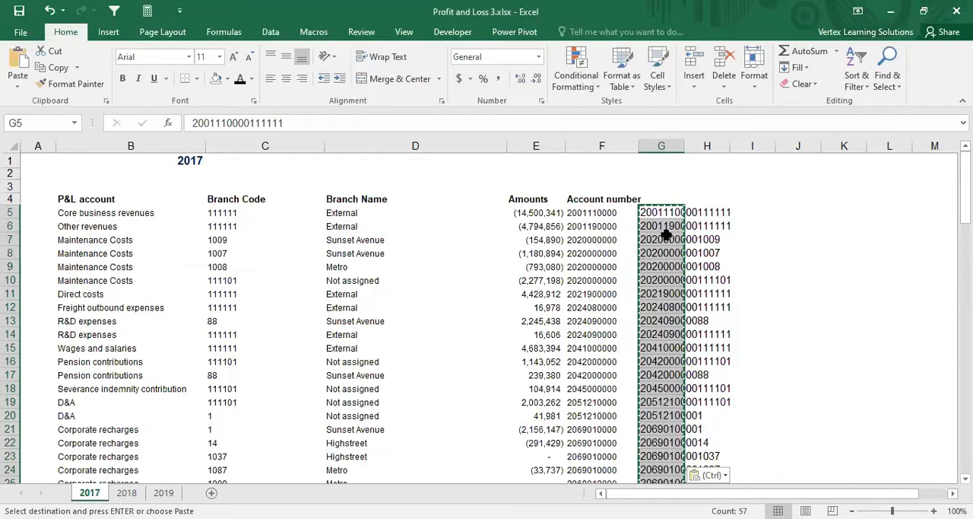
click(660, 253)
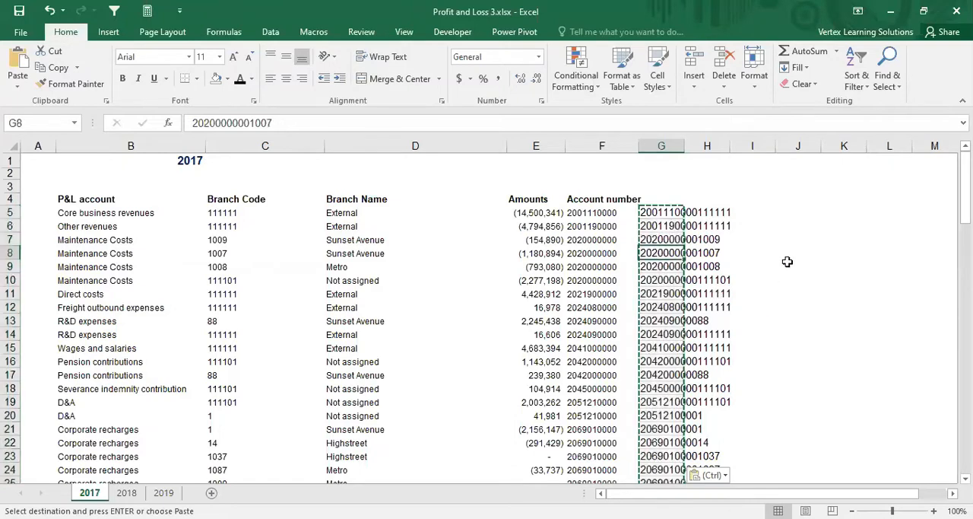
key(Escape)
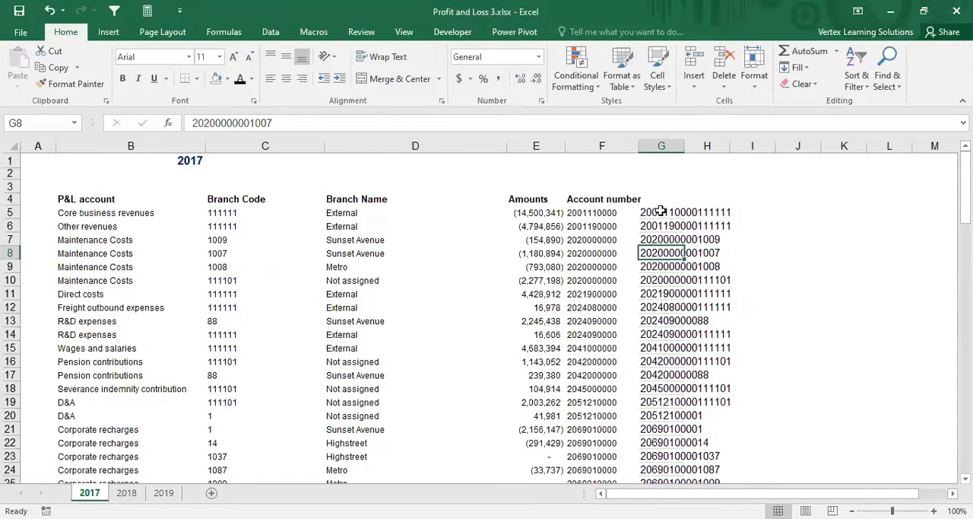
Step: Add a new worksheet and arrange the sheets so that it comes before the 2017 sheet
click(213, 493)
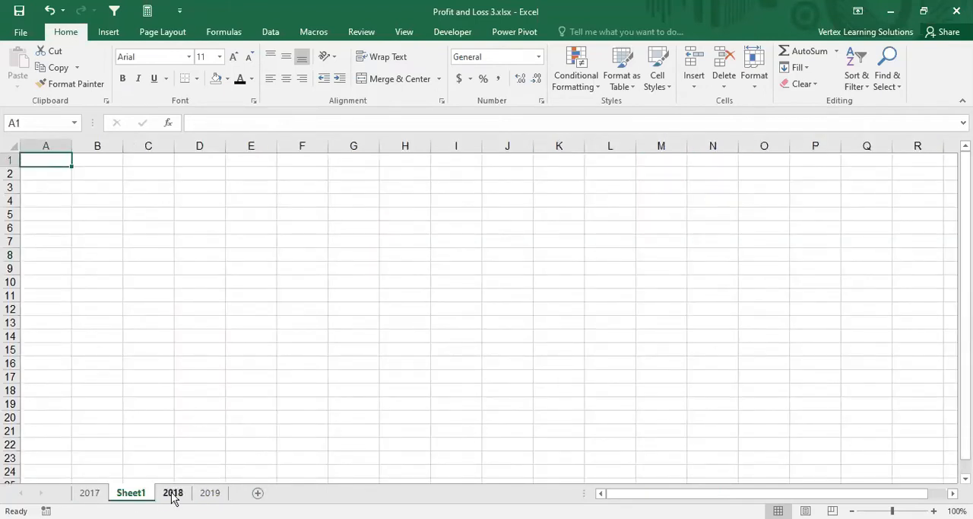
click(89, 492)
drag(89, 493, 159, 496)
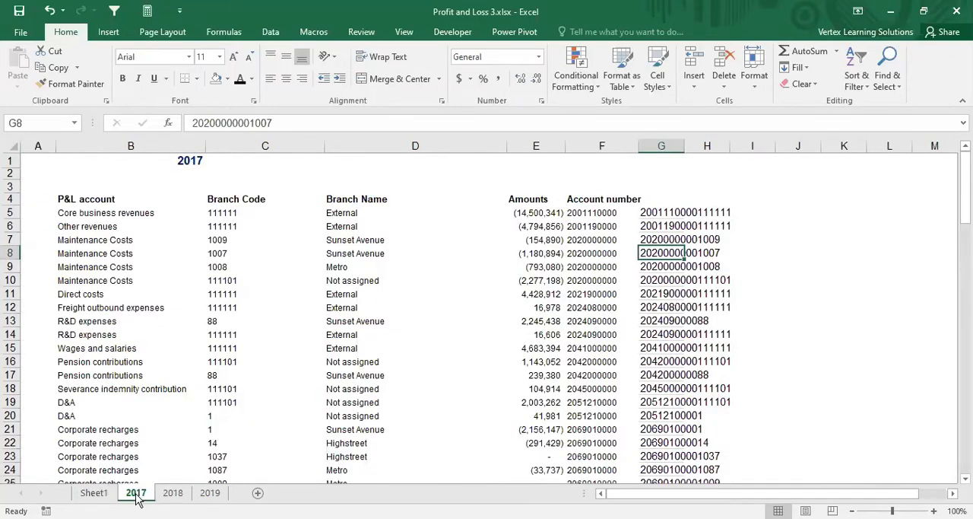
Step: Copy the 2017 keys in G5:H61 to Sheet1 starting at B3 and fit column B to its contents
drag(663, 212, 709, 455)
key(ctrl+c)
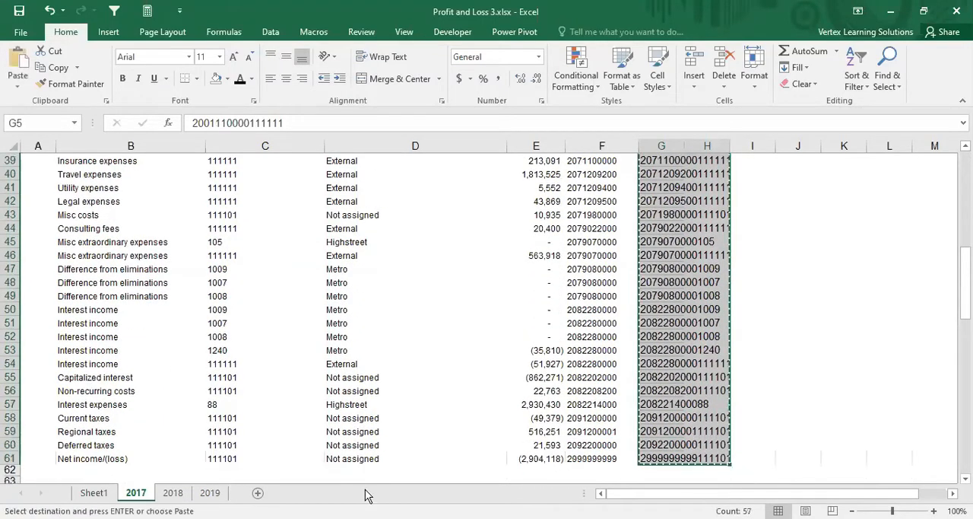
click(93, 492)
click(92, 183)
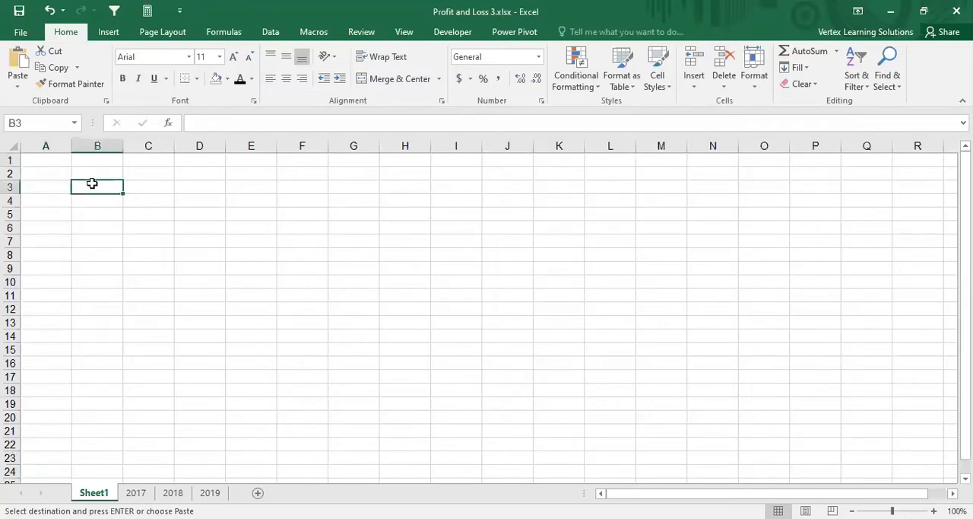
key(ctrl+v)
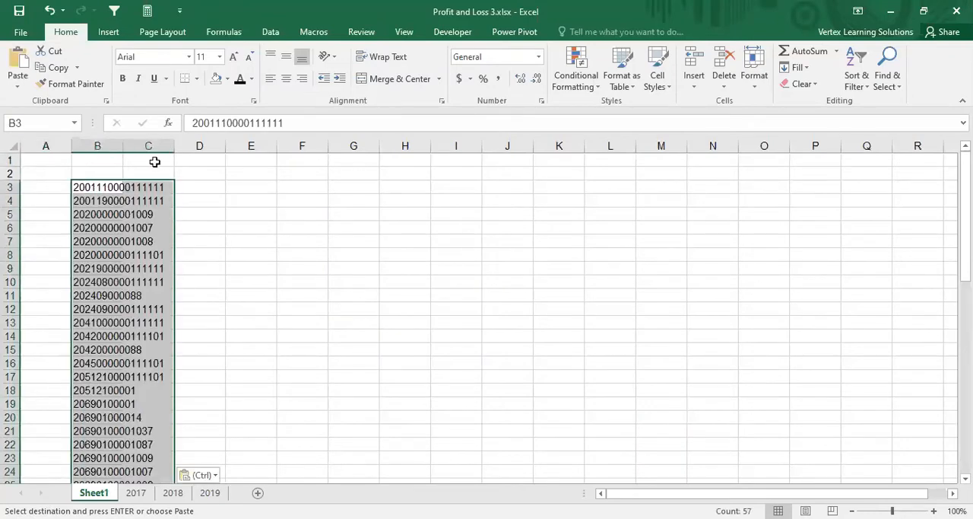
double_click(119, 147)
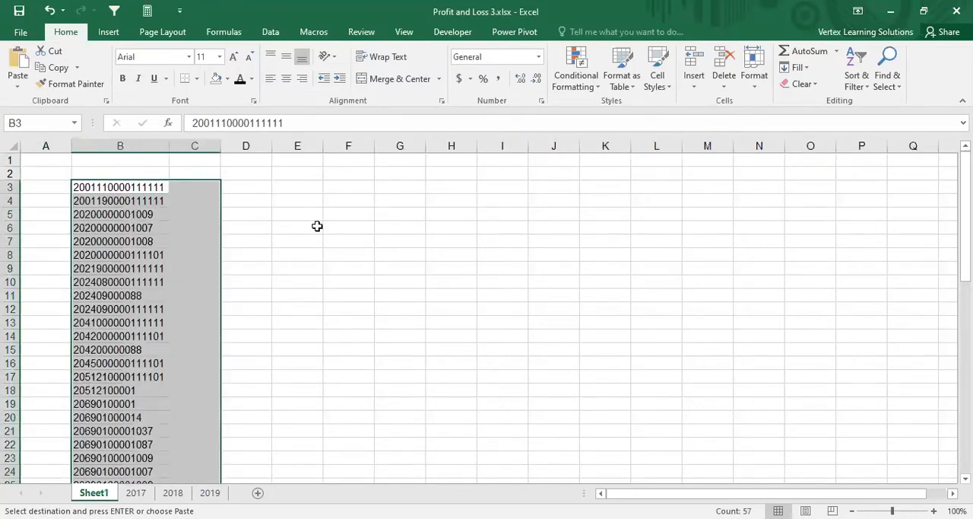
Step: Select all cells of Sheet1 and hide the sheet's gridlines
click(9, 144)
click(162, 32)
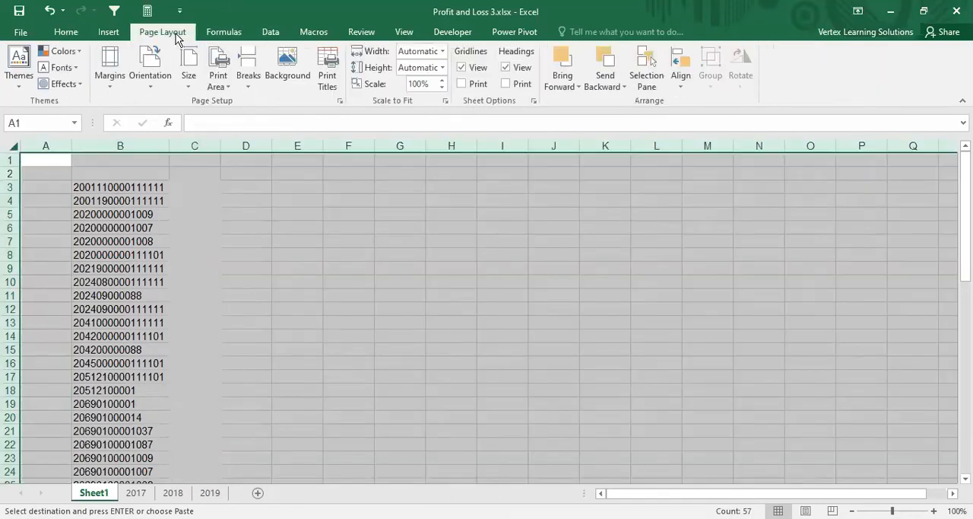
click(461, 67)
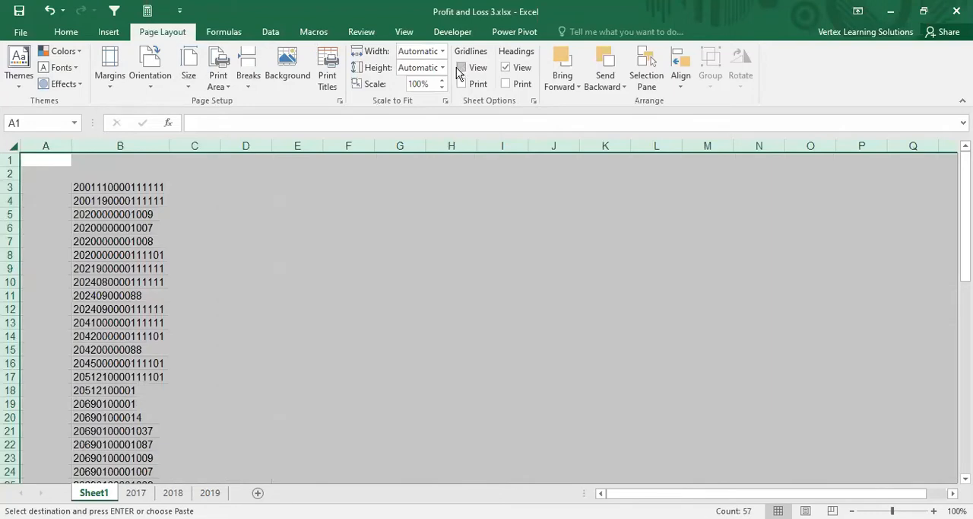
click(63, 11)
key(Escape)
Step: Set the font size of all cells in Sheet1 to 10
click(65, 32)
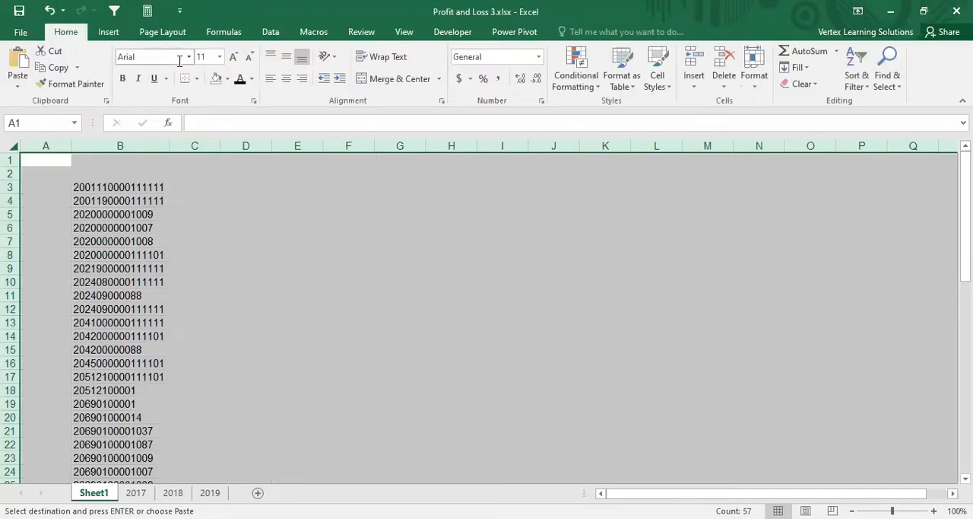
click(219, 57)
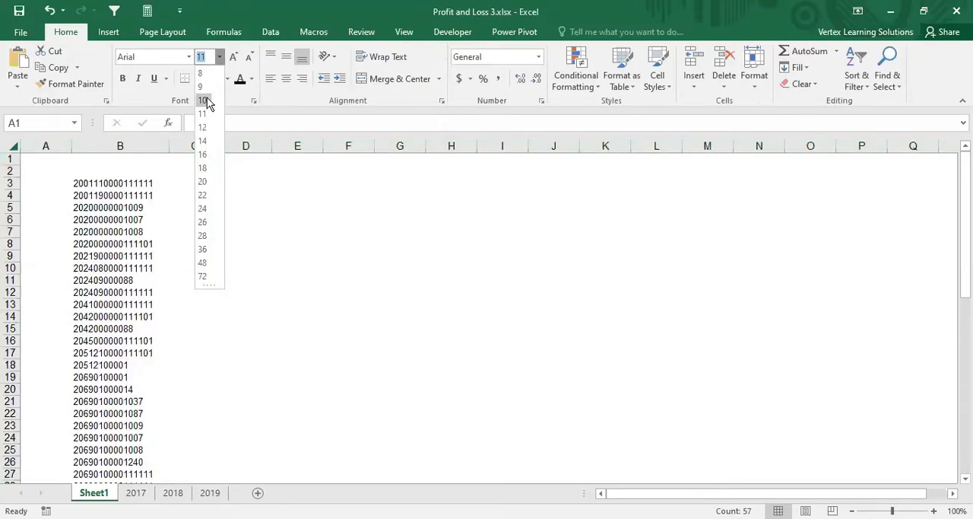
click(205, 100)
Step: Copy the 2018 keys in G5:H83 to Sheet1 starting at B60, directly below the 2017 keys
scroll(316, 284, down, 15)
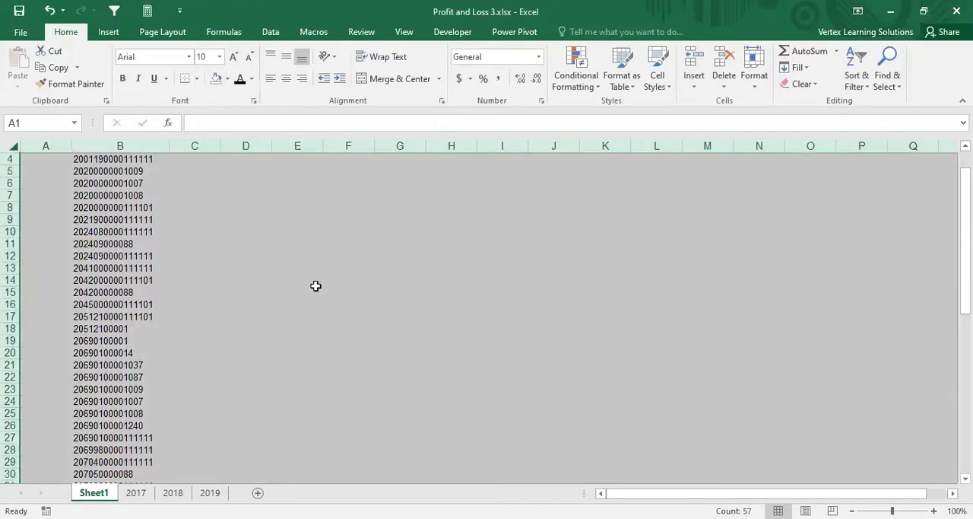
click(120, 332)
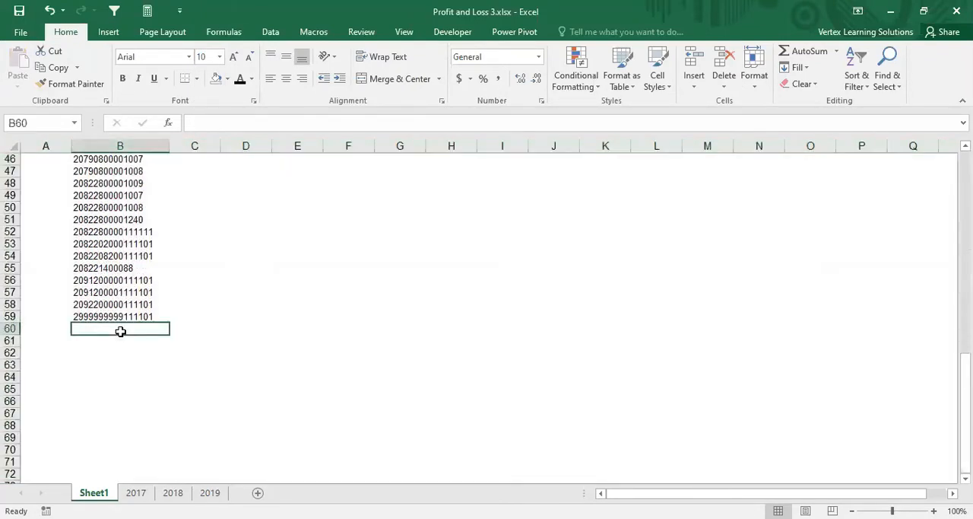
click(171, 492)
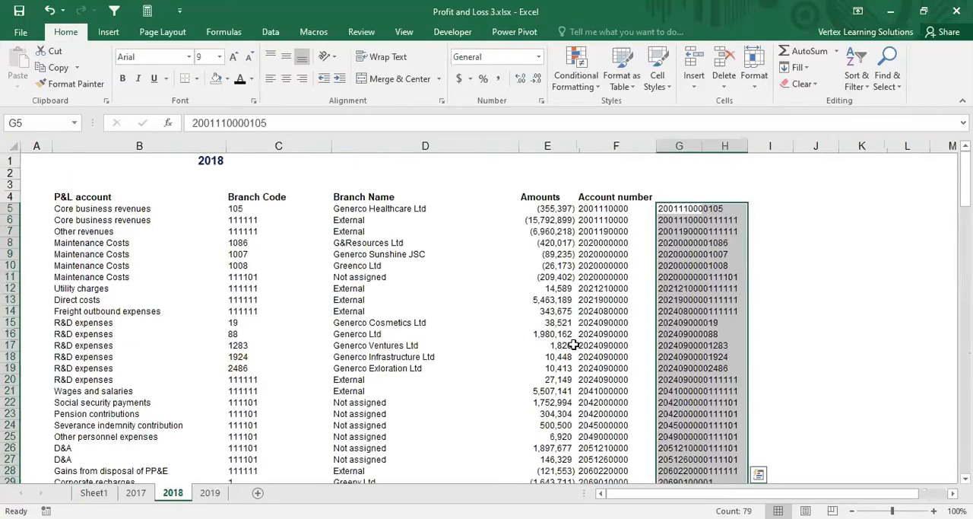
scroll(570, 342, down, 8)
key(ctrl+c)
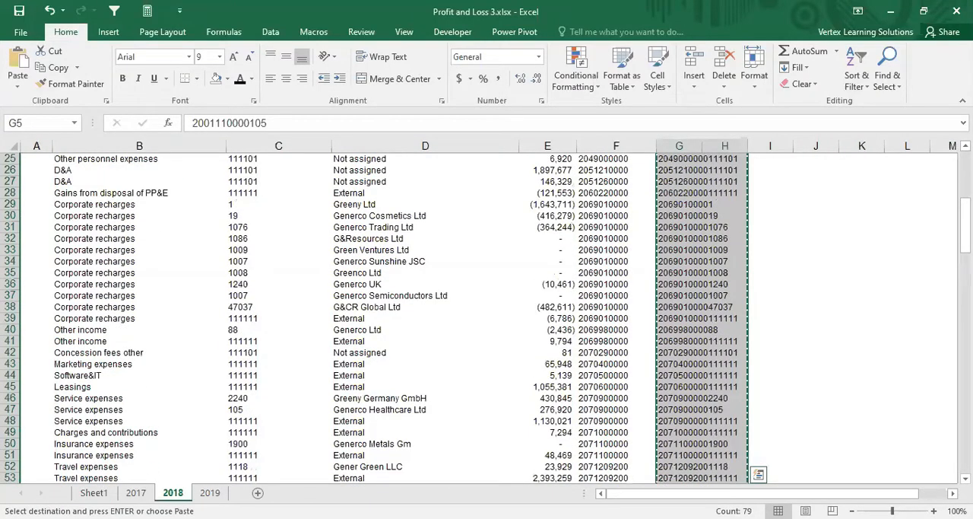
click(94, 493)
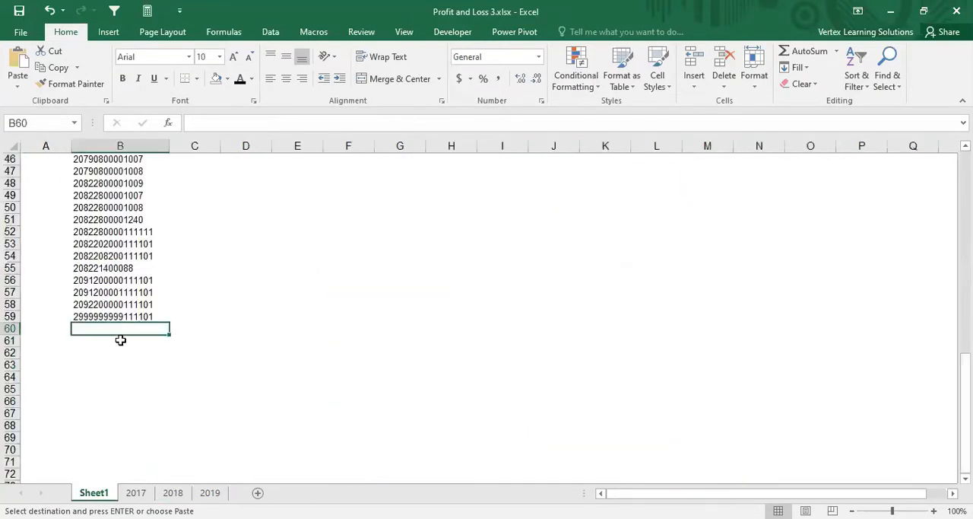
key(ctrl+v)
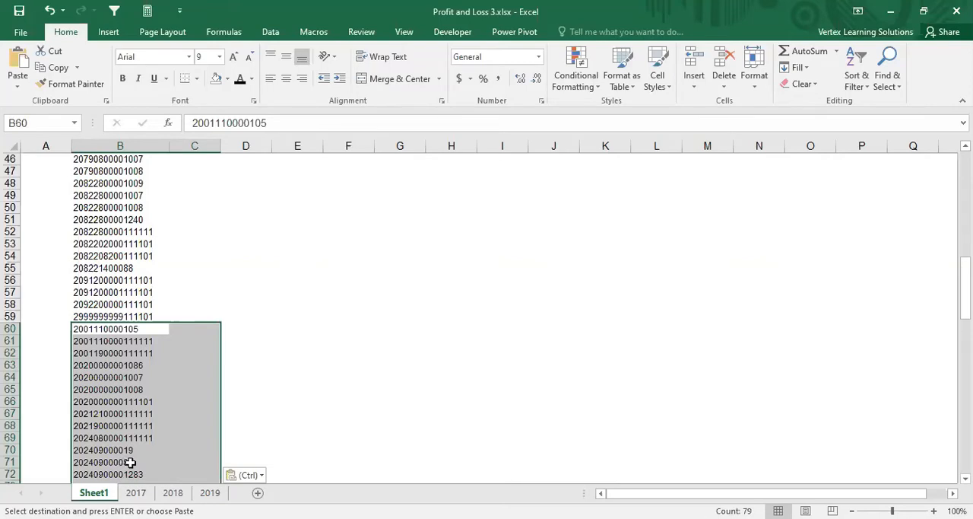
Step: Copy the 2019 keys in G5:G78 to Sheet1 starting at B139, directly below the 2018 keys
scroll(149, 444, down, 1)
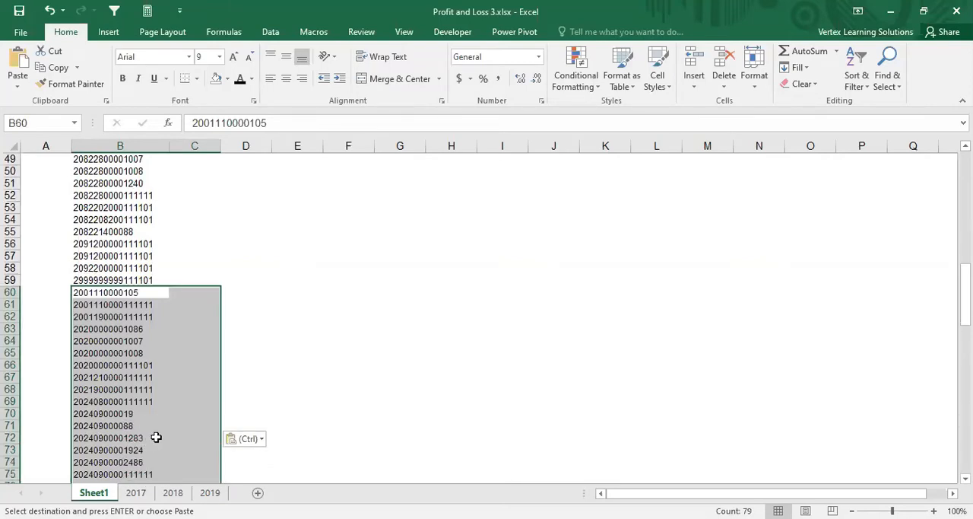
scroll(150, 441, down, 11)
scroll(154, 438, down, 4)
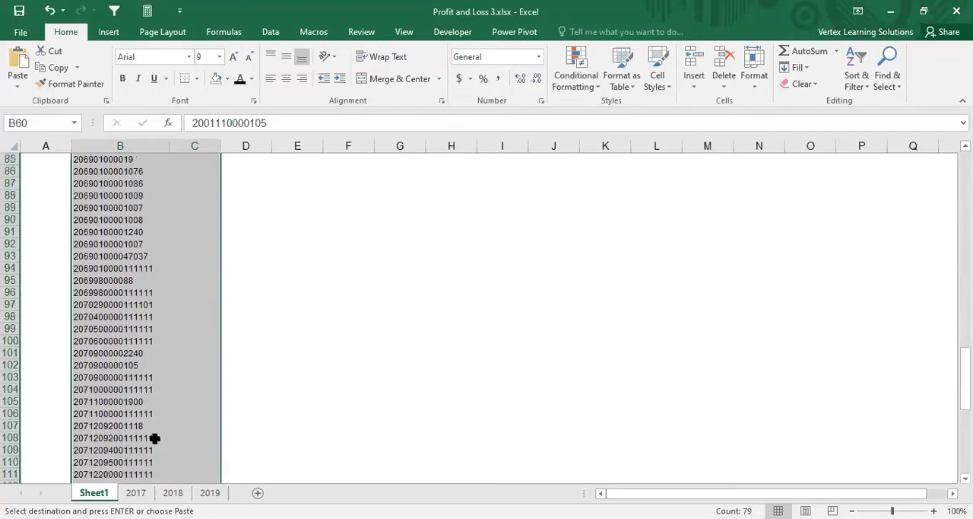
scroll(155, 438, down, 11)
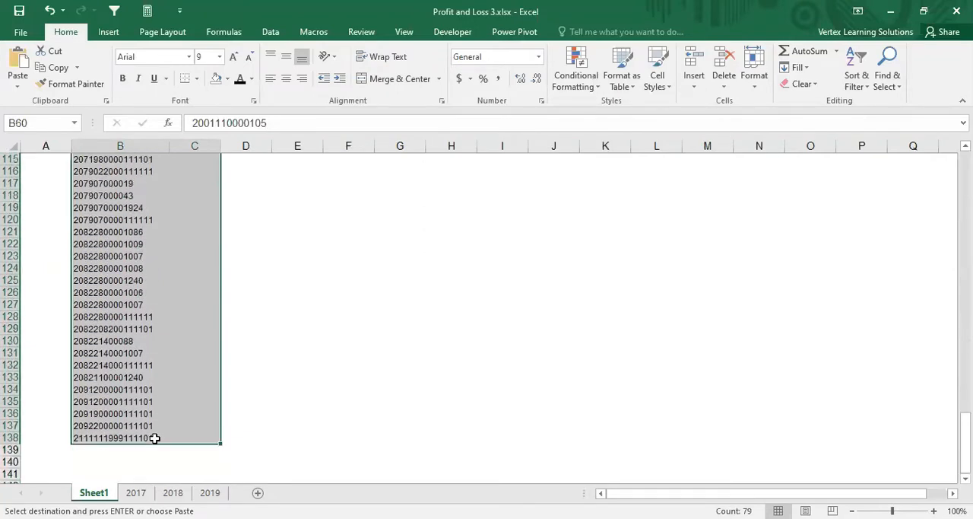
click(103, 306)
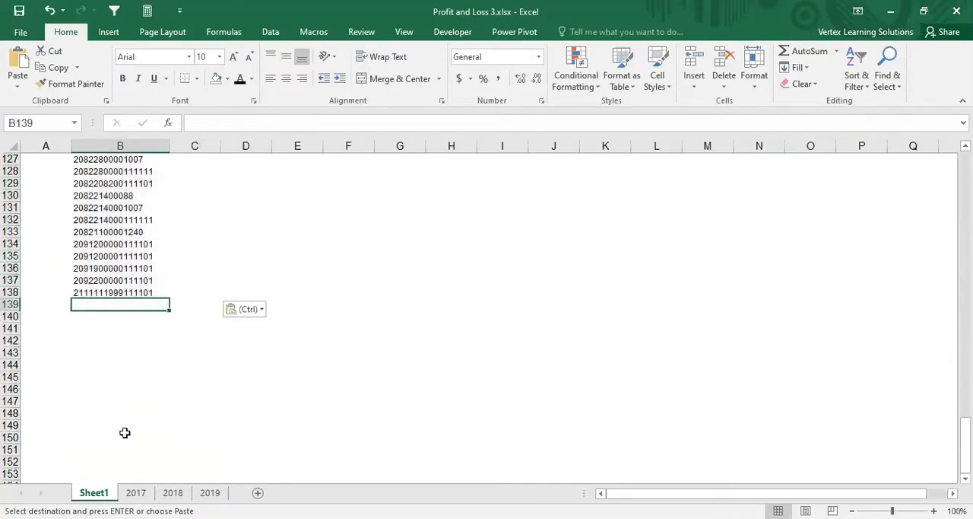
click(212, 493)
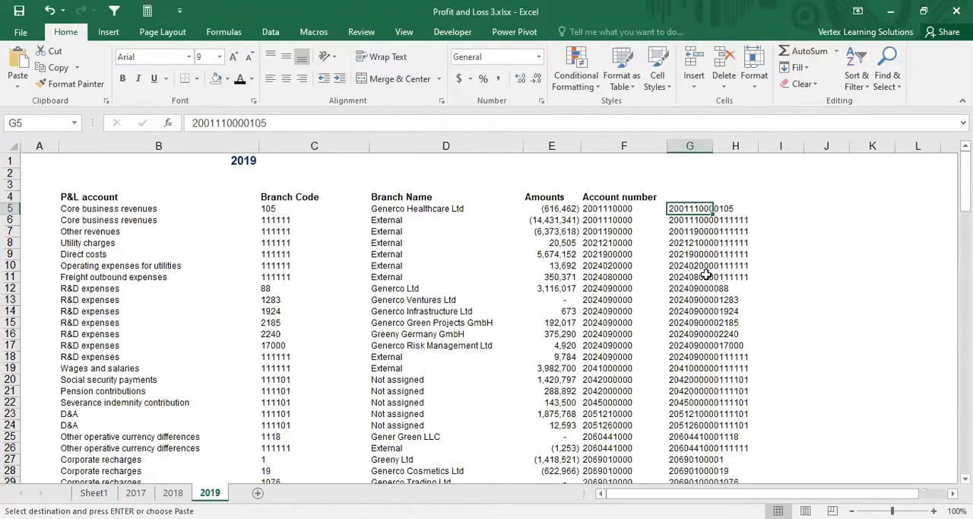
key(shift+Down)
key(shift+Down)
key(shift+Down)
key(shift+Down)
key(shift+Down)
key(shift+Down)
key(shift+Down)
key(shift+Down)
key(shift+Down)
key(shift+Down)
key(shift+Down)
key(shift+Down)
key(shift+Down)
key(shift+Down)
key(shift+Down)
key(shift+Down)
key(shift+Down)
key(shift+Down)
key(shift+Down)
key(shift+Down)
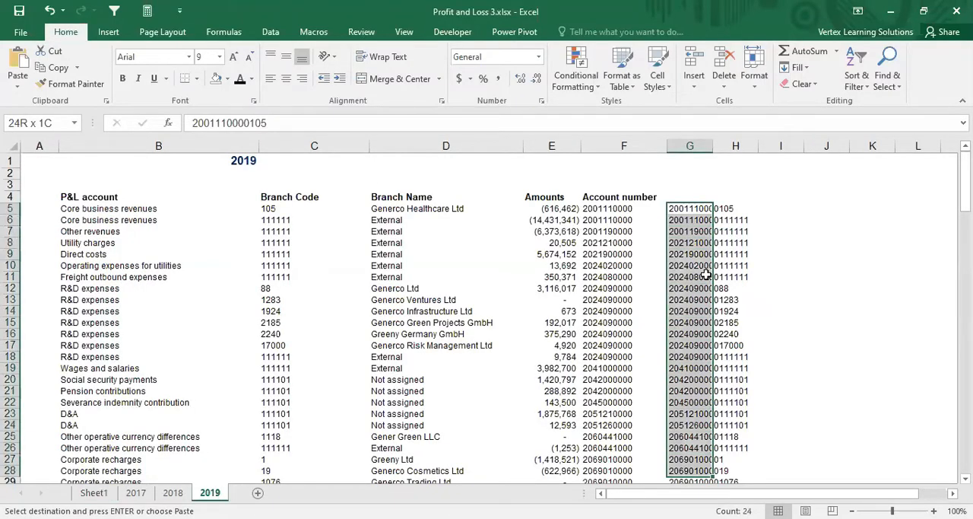
key(shift+Down)
key(shift+Down)
key(shift+Down)
key(shift+Down)
key(shift+Down)
key(shift+Down)
key(shift+Down)
key(shift+Down)
key(shift+Down)
key(shift+Down)
key(shift+Down)
key(shift+Down)
key(shift+Down)
key(shift+Down)
key(shift+Down)
key(shift+Down)
key(shift+Down)
key(shift+Down)
key(shift+Down)
key(shift+Down)
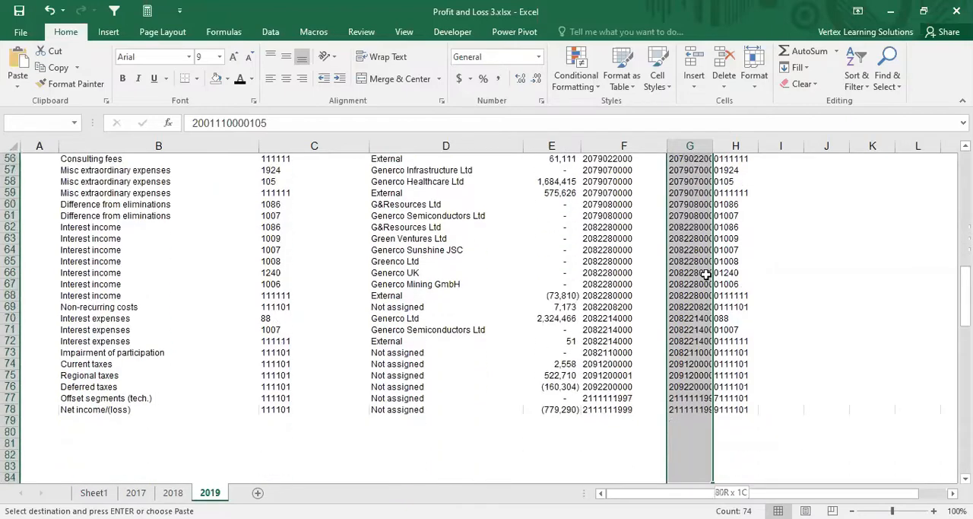
key(ctrl+v)
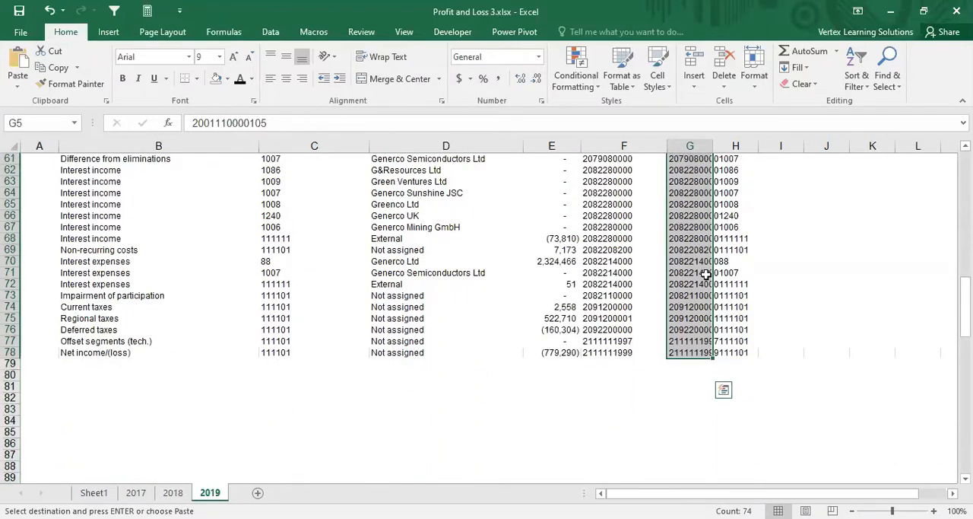
click(94, 492)
key(ctrl+v)
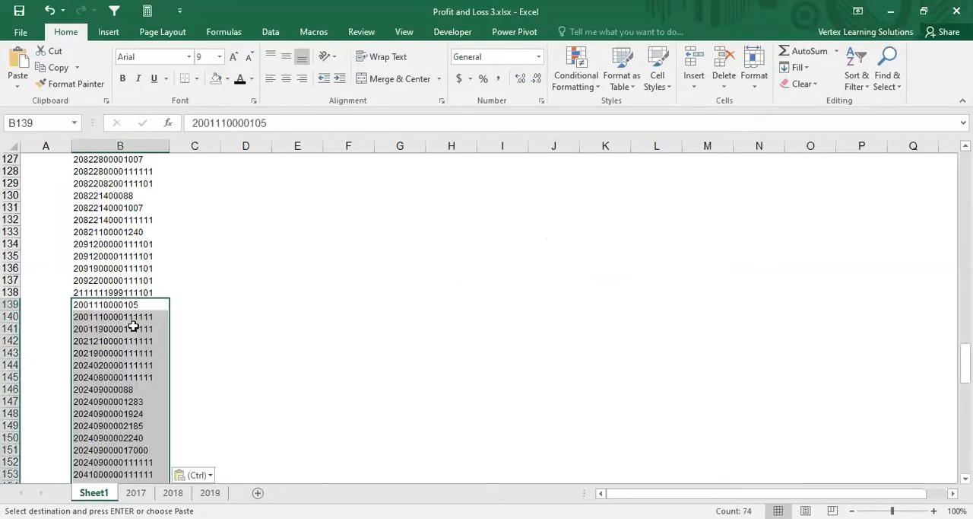
Step: Check where the combined key list in column B of Sheet1 ends and compare its last two keys, B211 and B212
scroll(198, 304, down, 20)
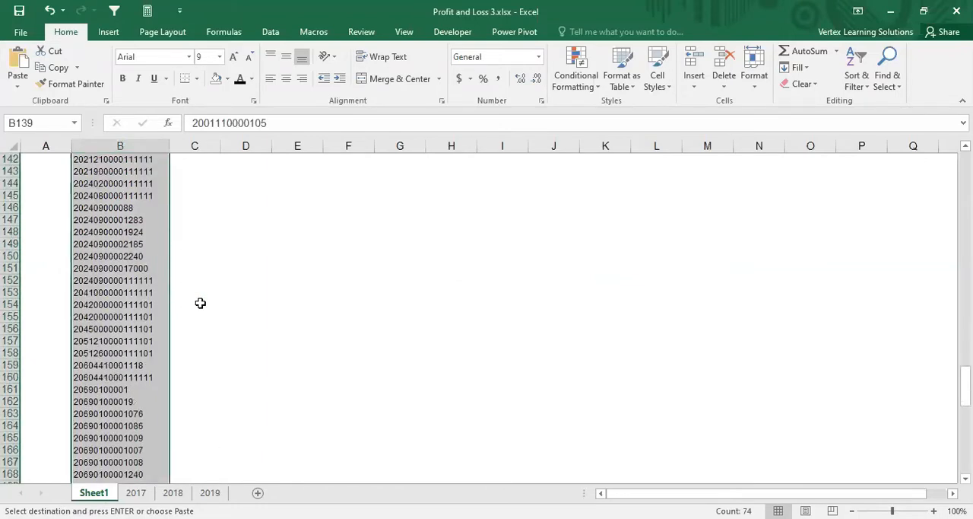
scroll(197, 308, down, 4)
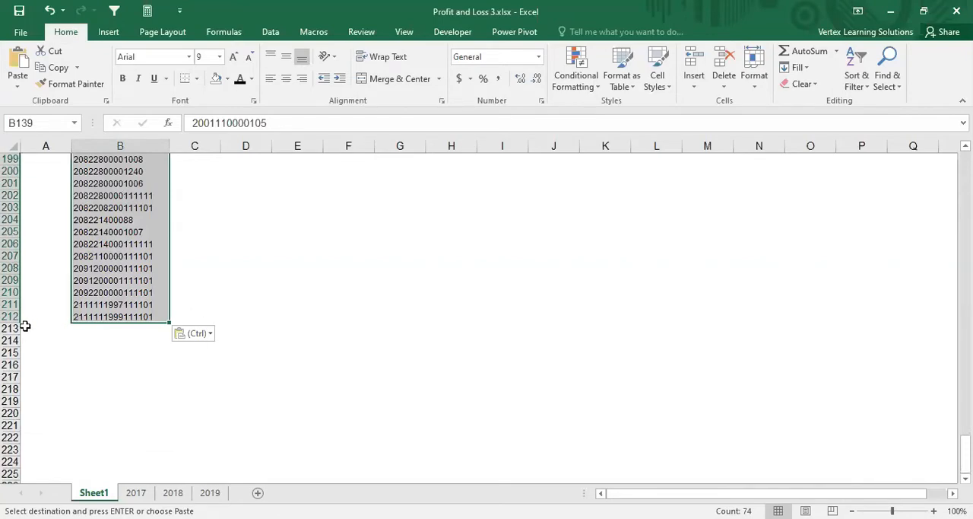
click(85, 317)
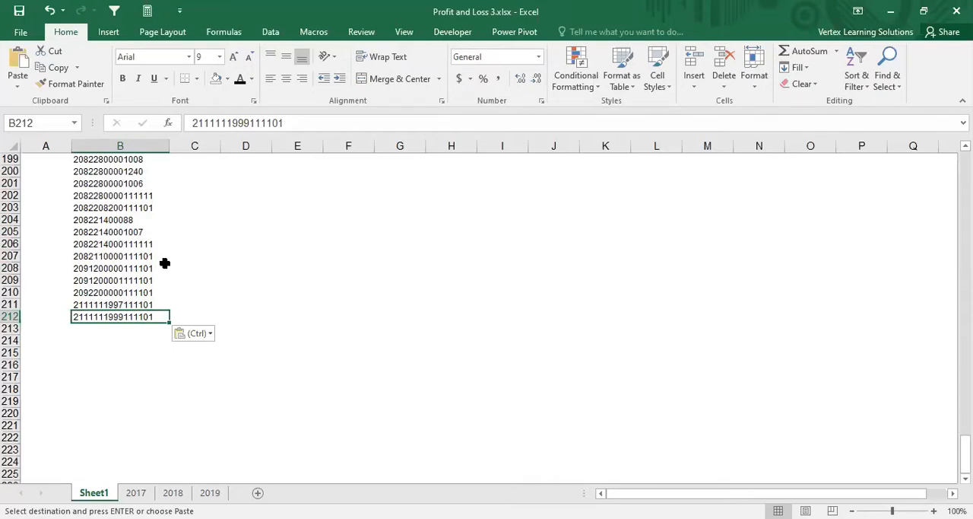
click(132, 304)
click(132, 313)
click(130, 304)
click(133, 316)
click(129, 305)
click(132, 314)
click(130, 305)
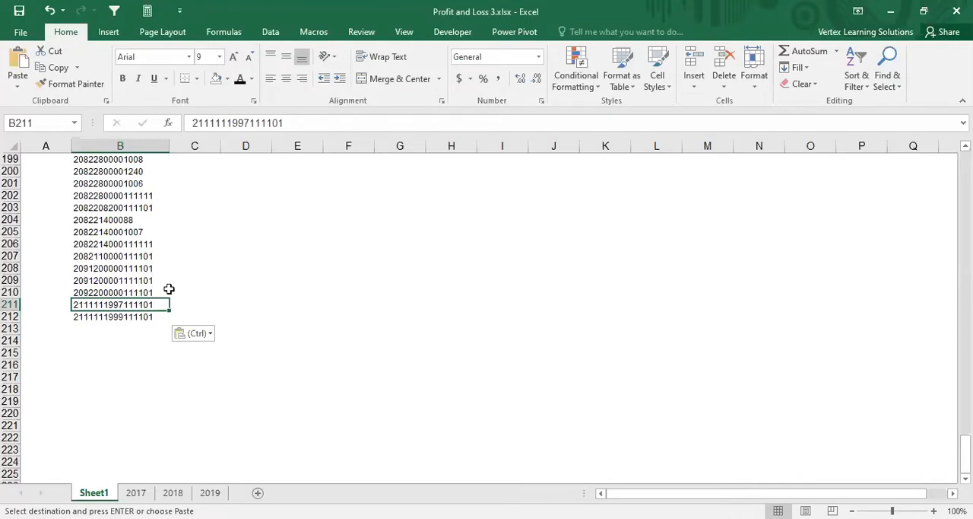
scroll(150, 258, up, 7)
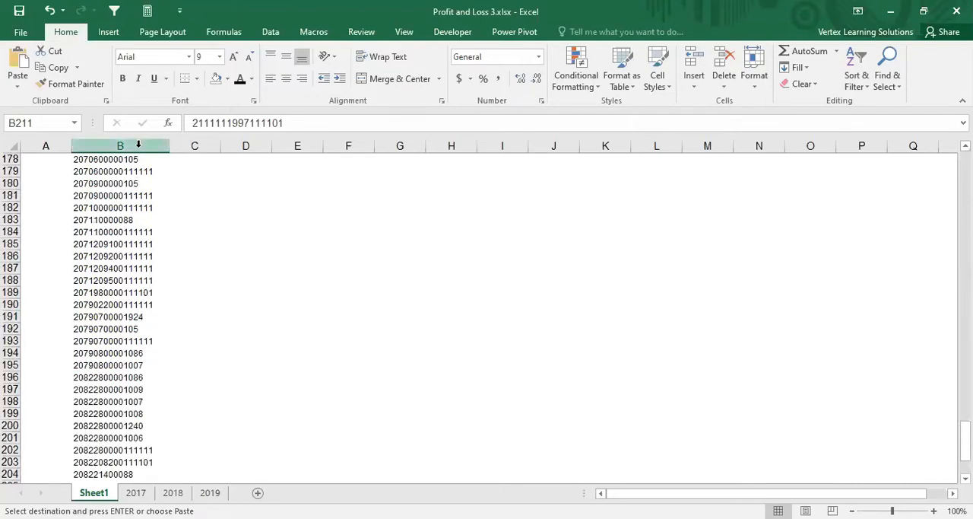
key(ctrl+v)
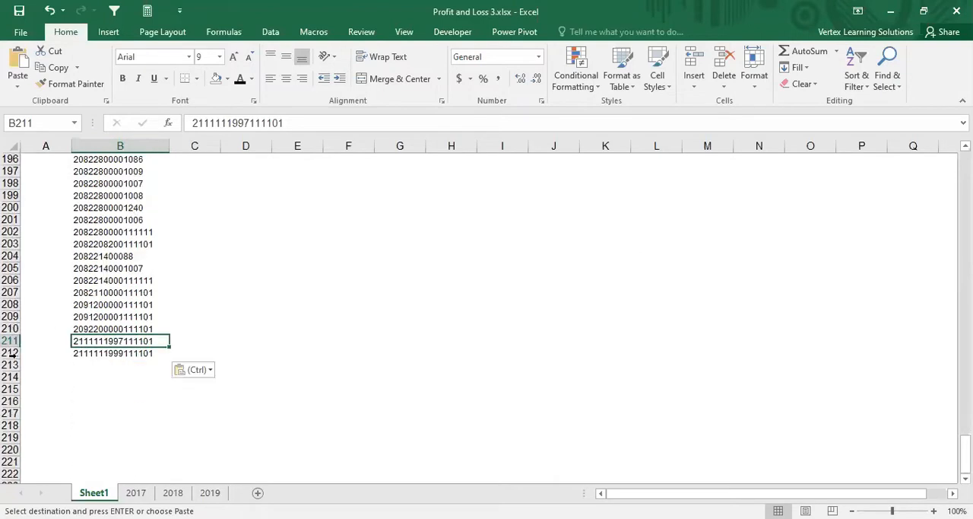
click(82, 352)
click(11, 352)
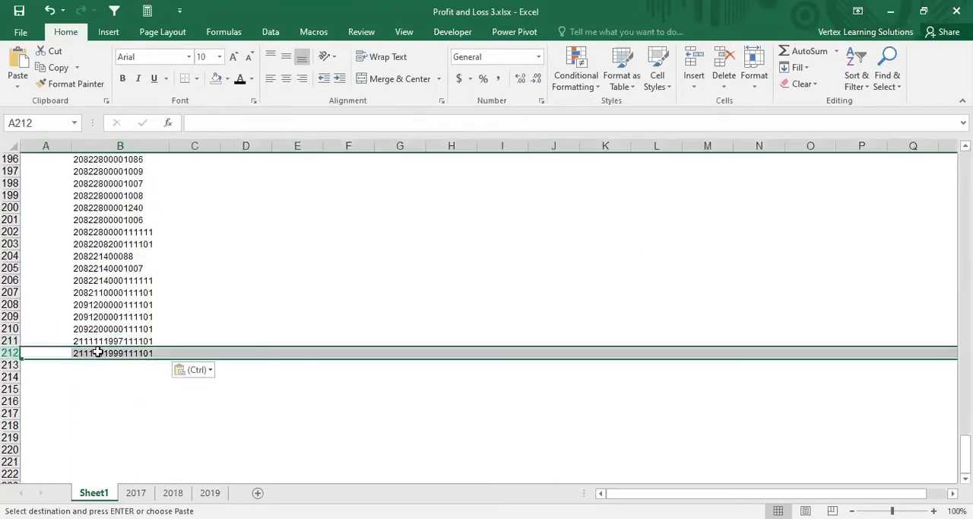
click(101, 351)
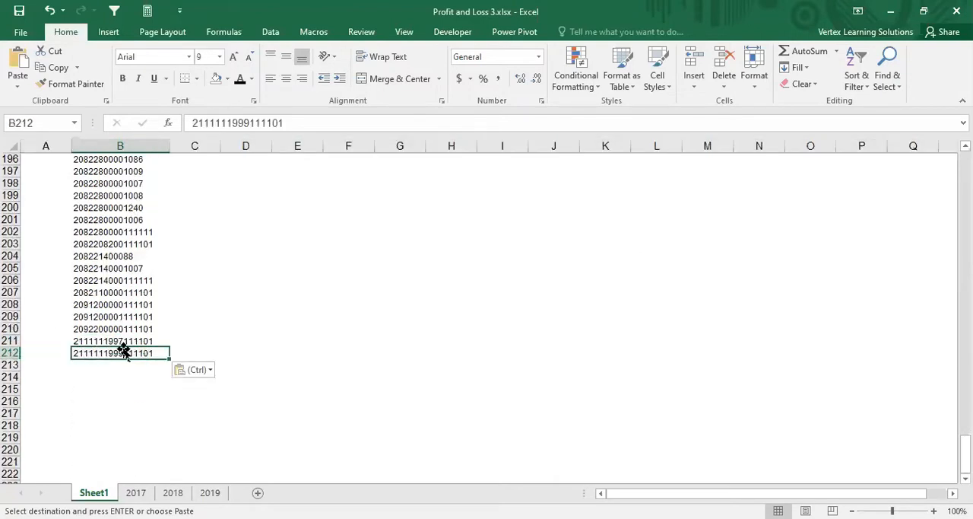
Step: Remove the duplicate keys from the whole of column B in Sheet1, without treating the first row as a header
click(131, 142)
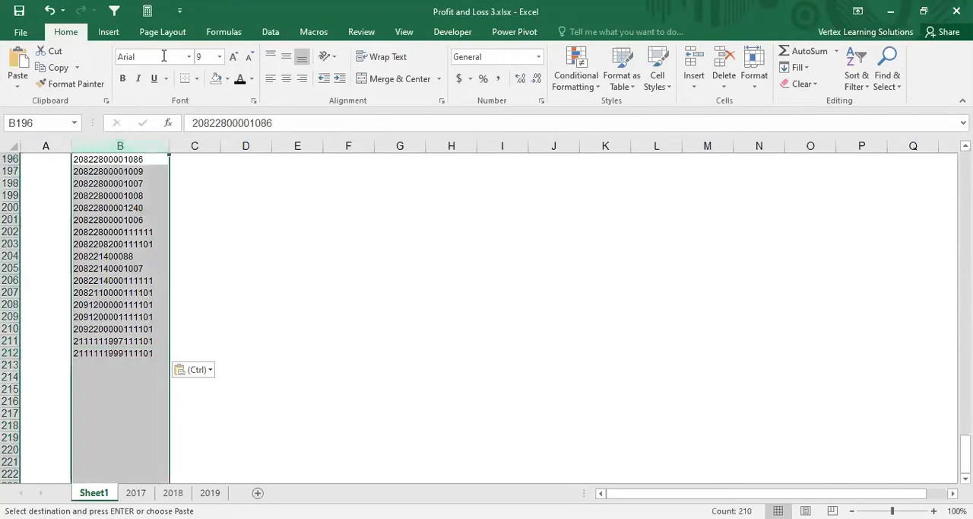
click(274, 32)
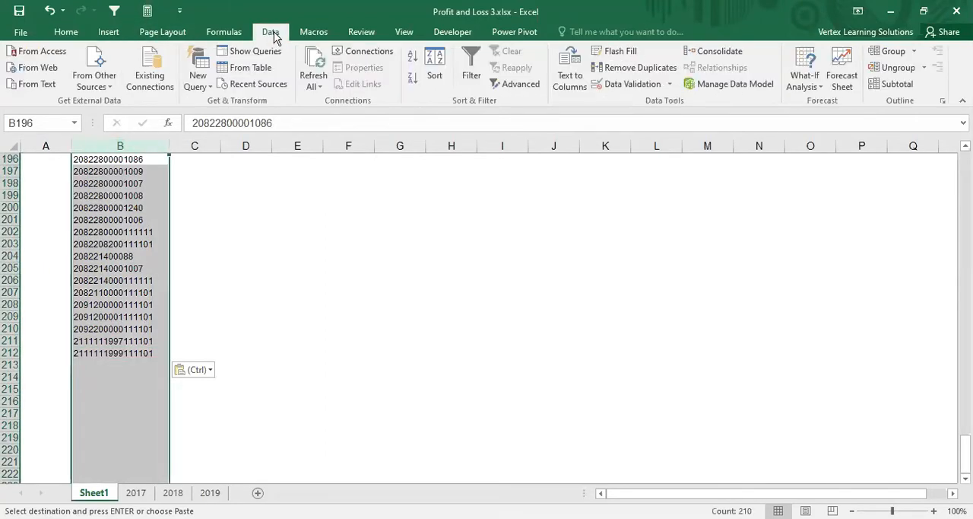
click(630, 70)
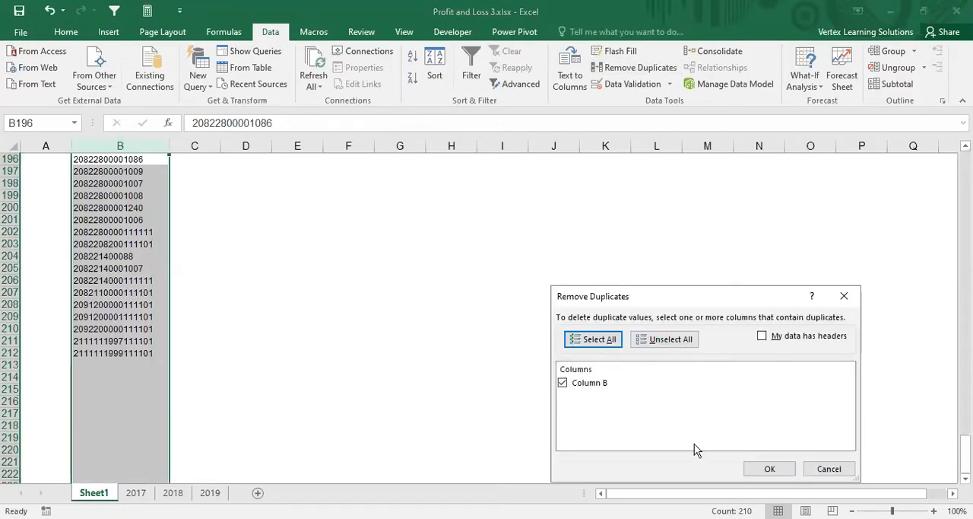
click(777, 475)
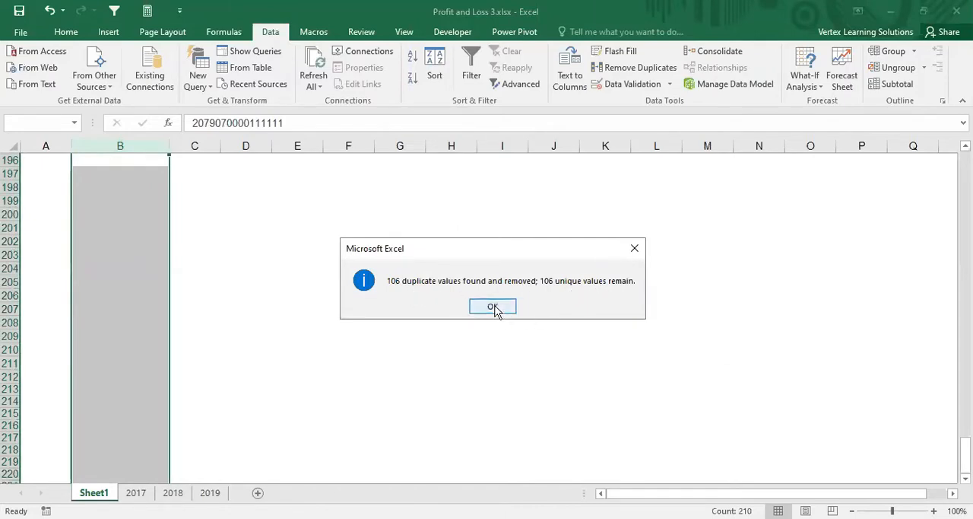
click(470, 302)
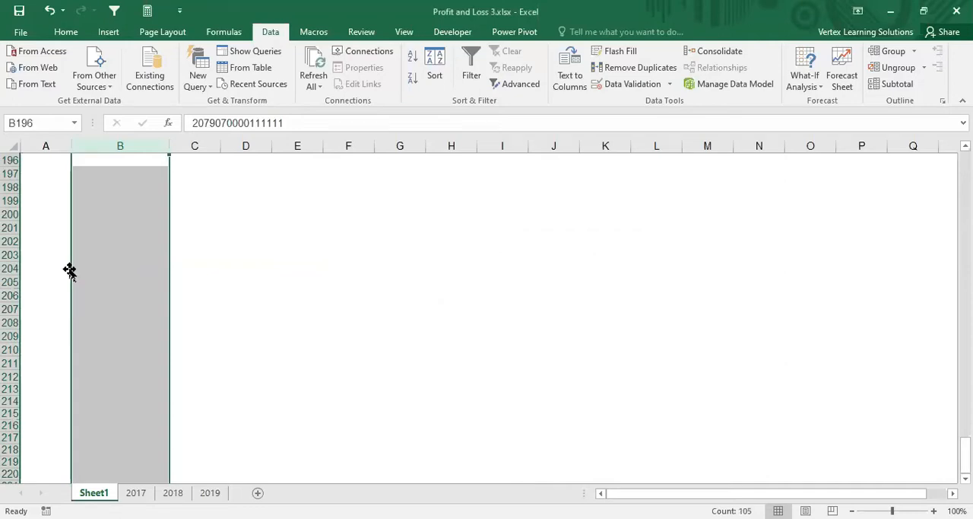
Step: Look over column B from its lower rows back to the top of the key list and select C2 beside the first key
scroll(122, 258, down, 18)
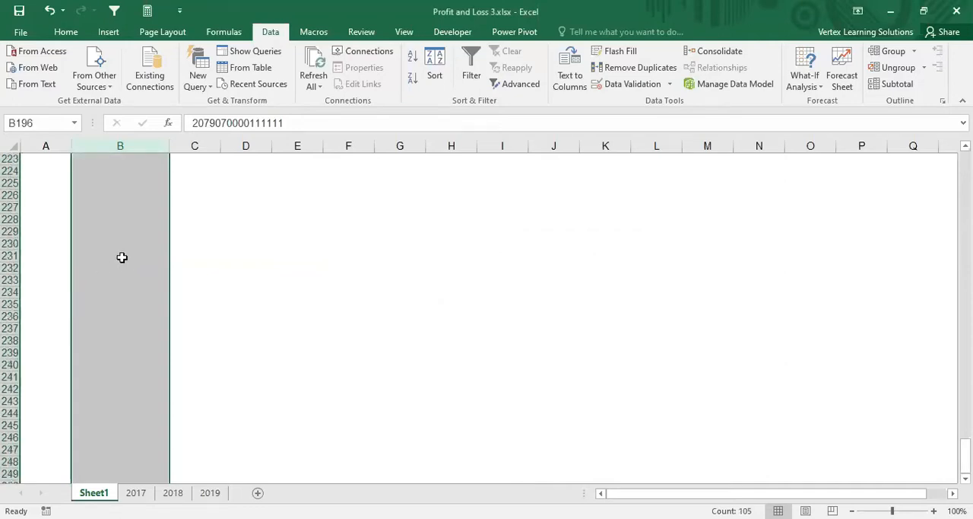
scroll(121, 259, up, 13)
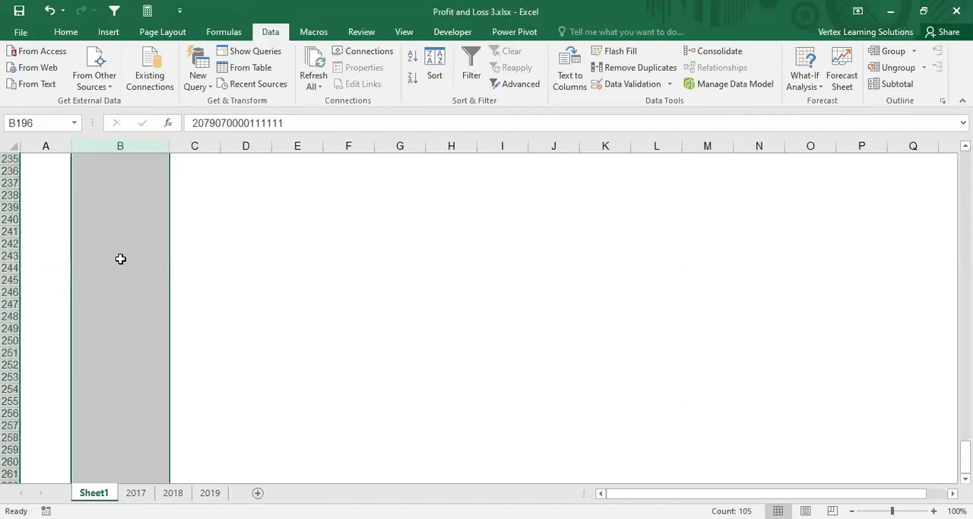
scroll(149, 248, up, 20)
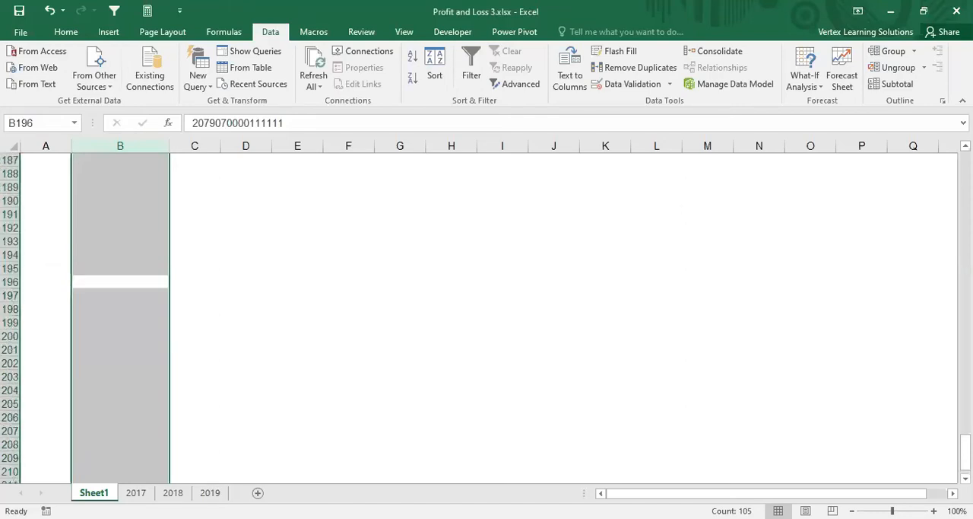
click(150, 244)
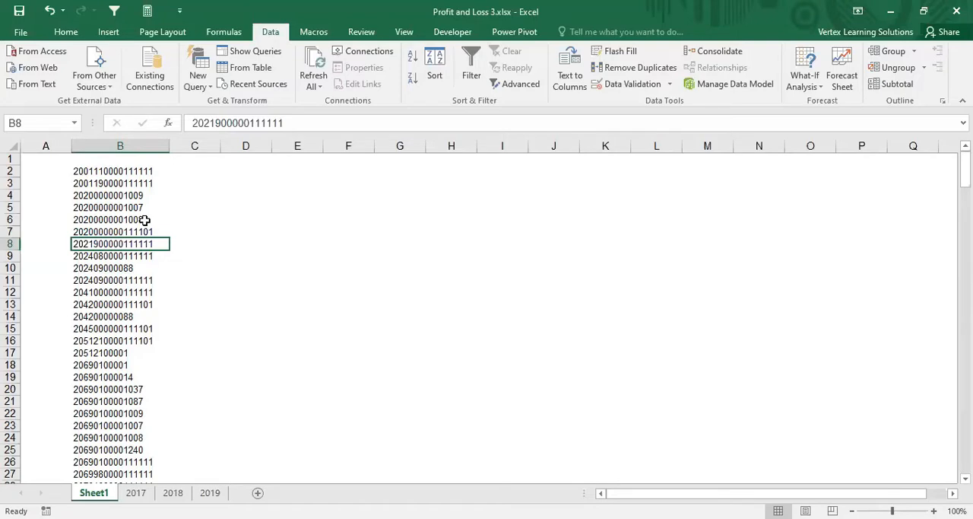
click(179, 170)
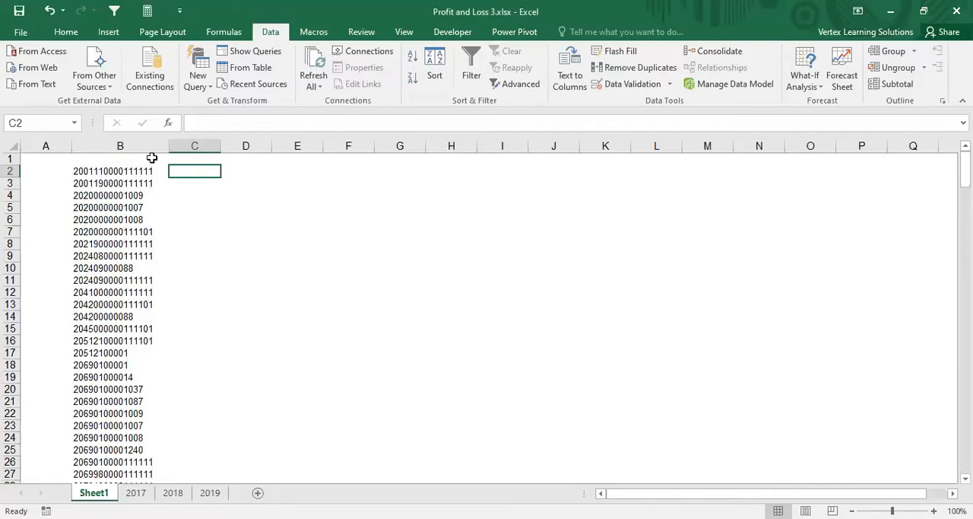
Step: Insert an entire blank row above the key list at B1 on Sheet1
click(149, 157)
key(ctrl+shift+equal)
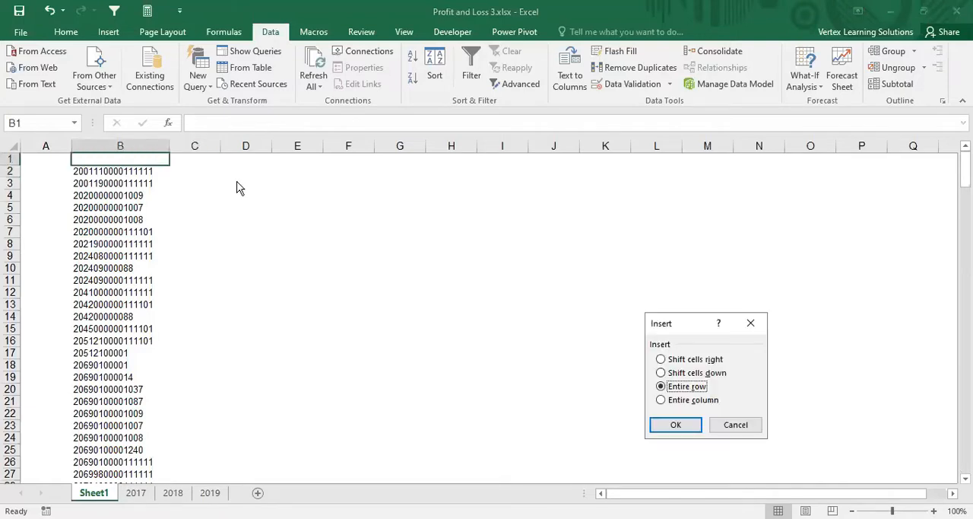
key(Return)
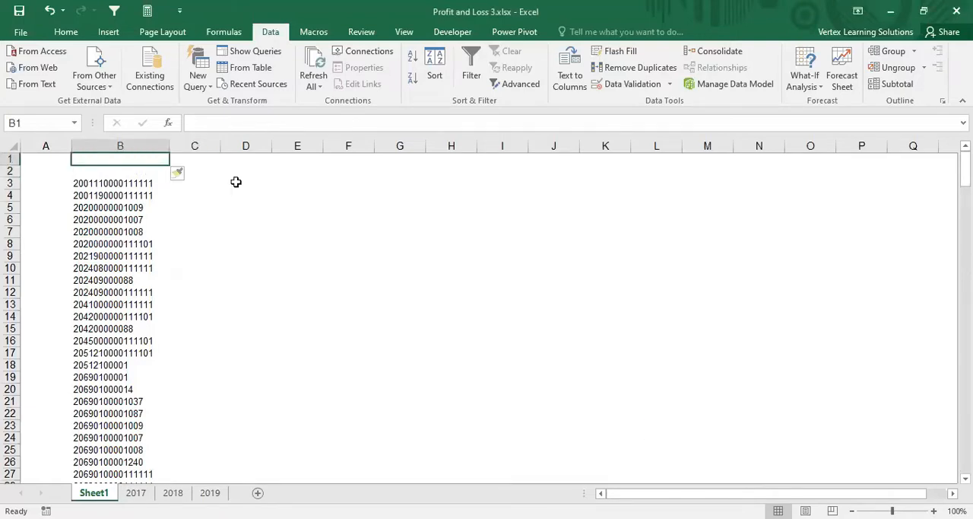
Step: Check the 2017 table's header layout against the first keys in column B and the empty cells beside them on Sheet1
click(139, 494)
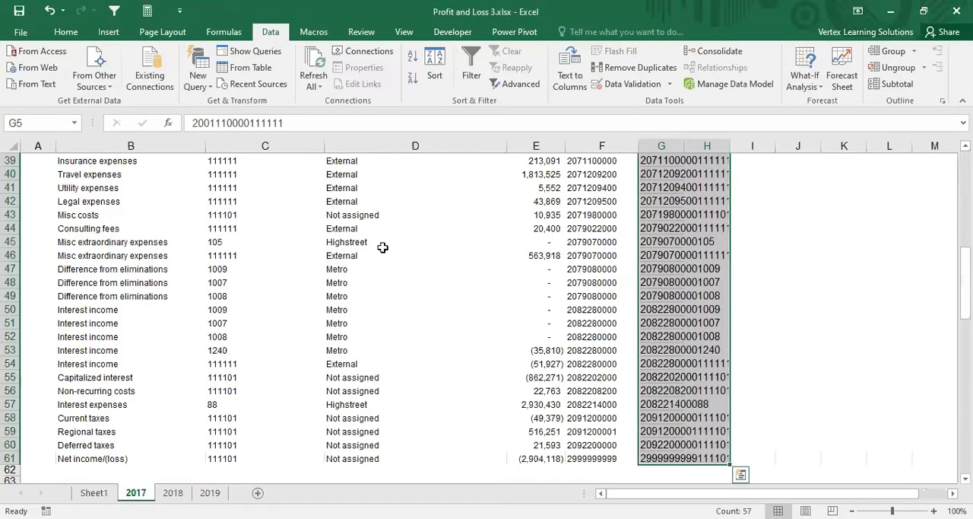
scroll(383, 247, up, 13)
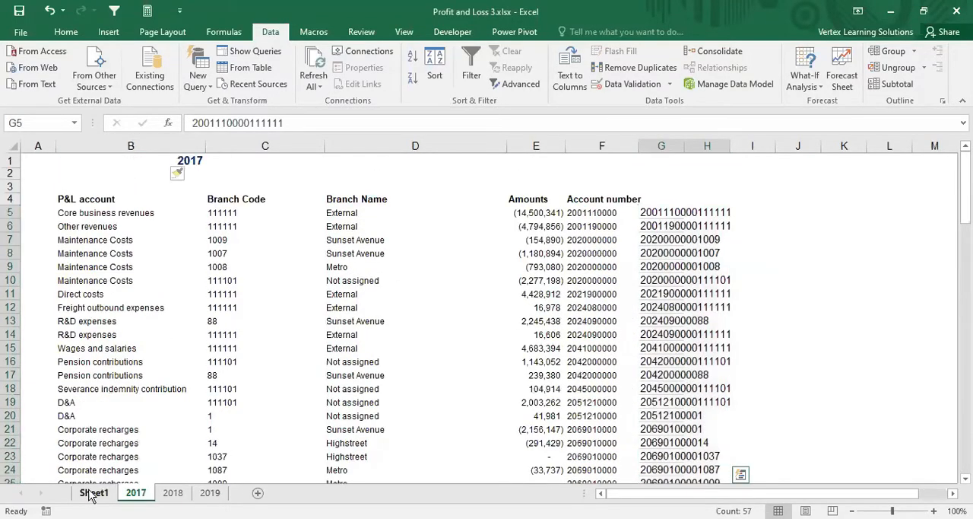
click(89, 494)
click(134, 183)
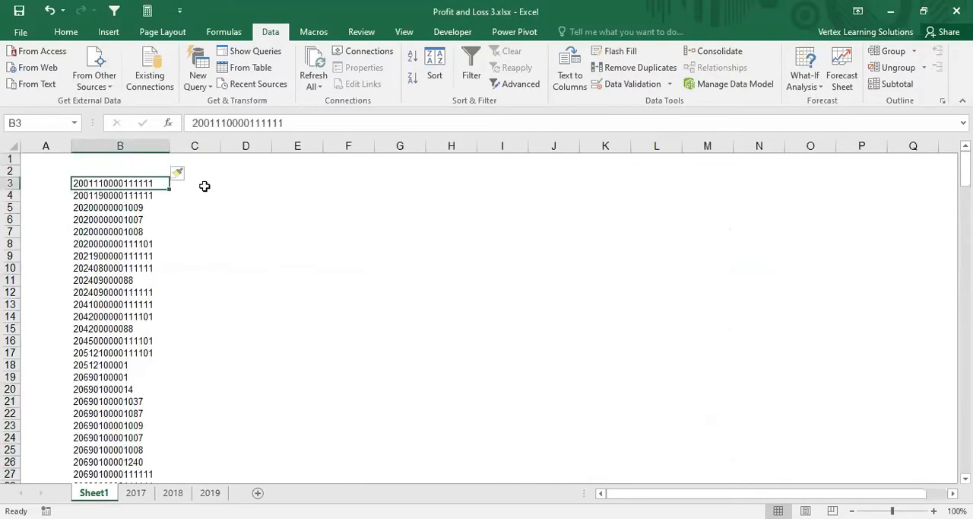
click(206, 183)
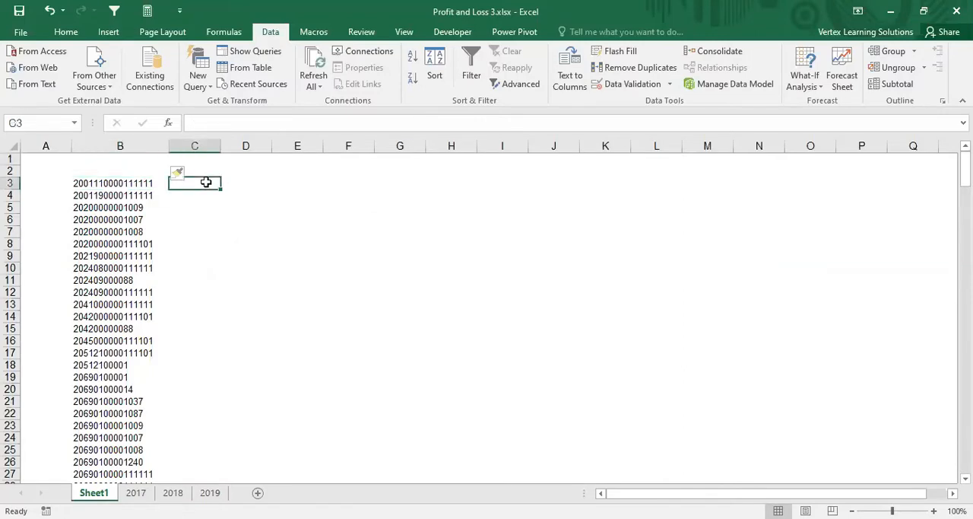
click(260, 183)
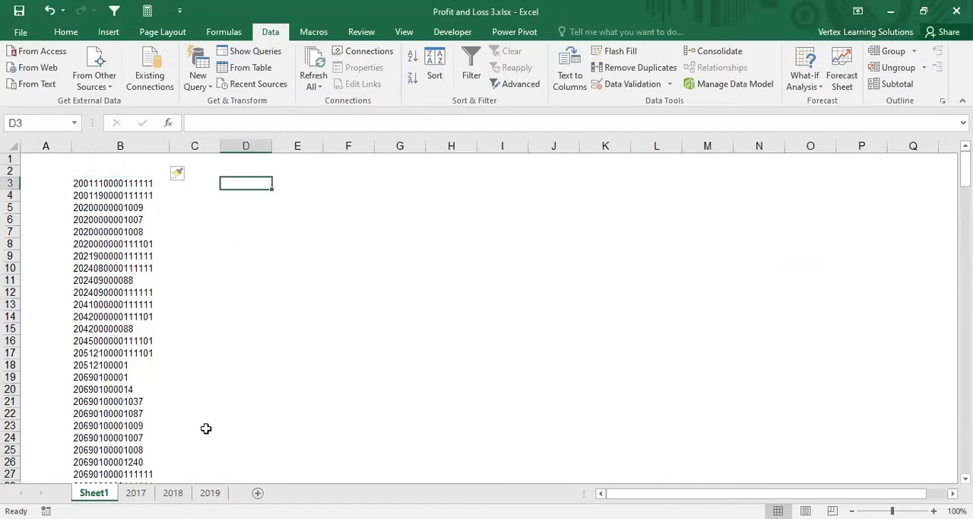
click(119, 184)
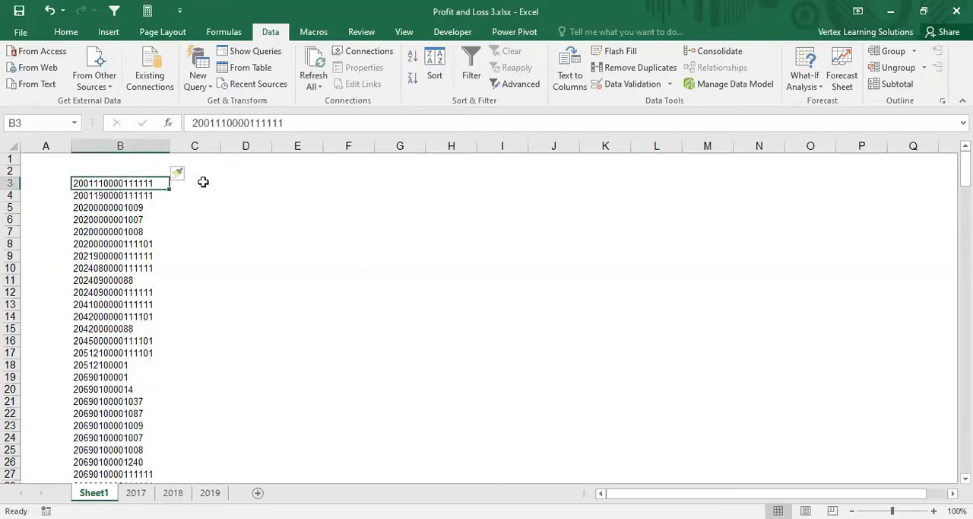
click(203, 181)
click(143, 183)
click(191, 187)
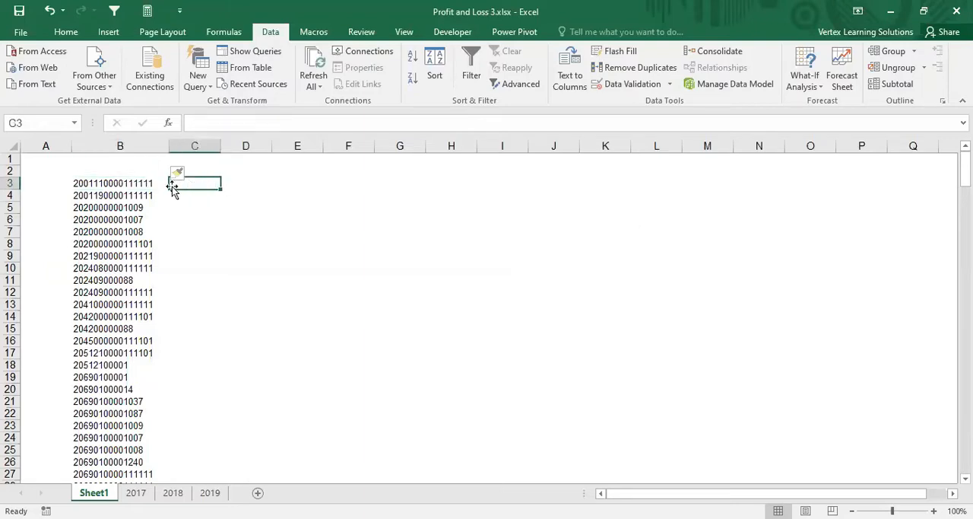
click(142, 182)
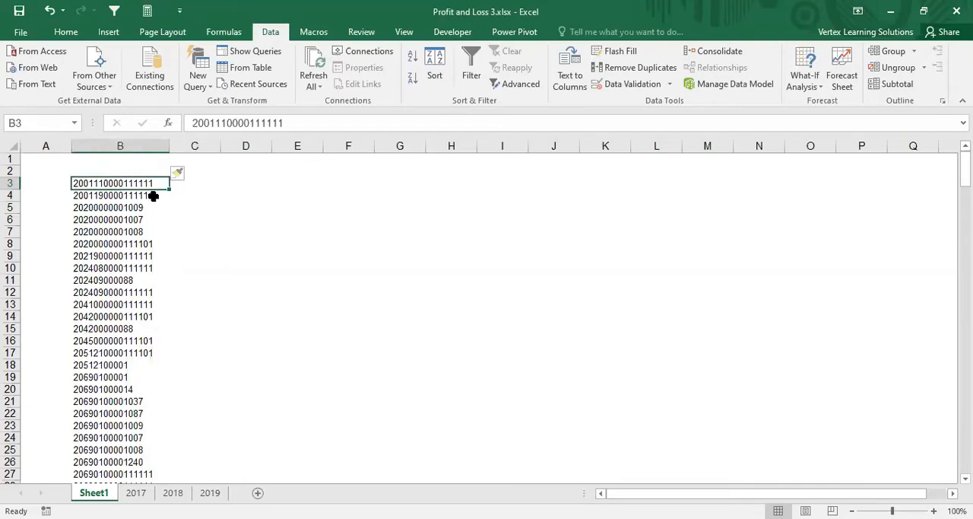
click(151, 195)
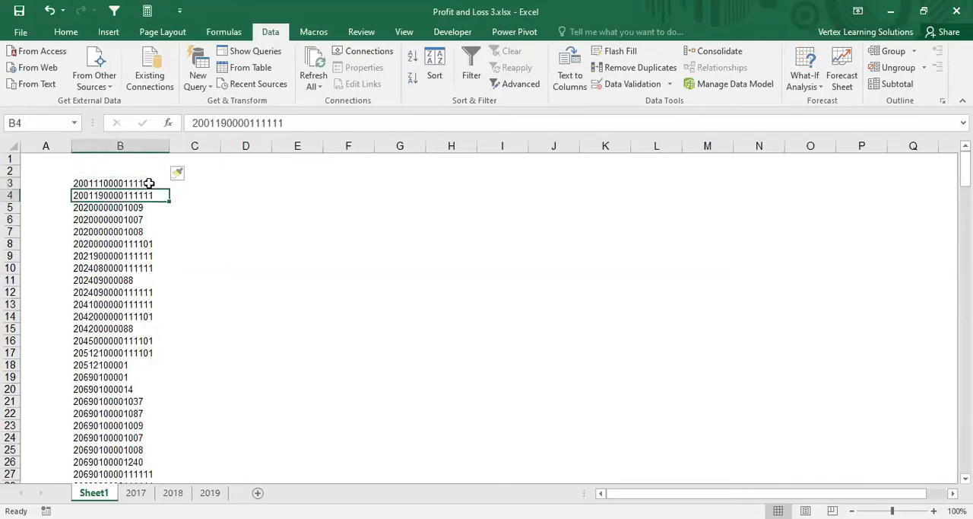
click(149, 183)
click(205, 174)
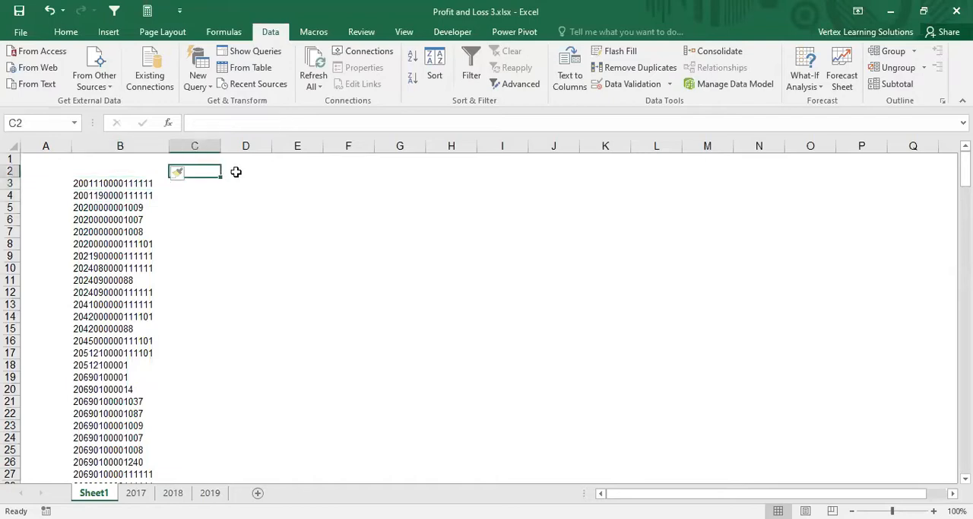
click(240, 172)
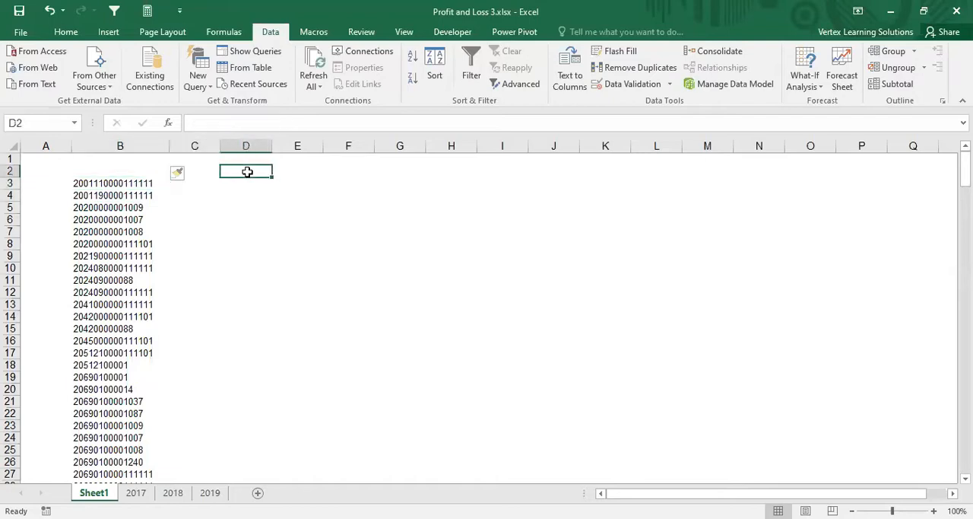
Step: Copy the headers P&L account, Branch Code, Branch Name and Amounts from B4:E4 of the 2017 sheet to Sheet1 starting at C2
click(137, 492)
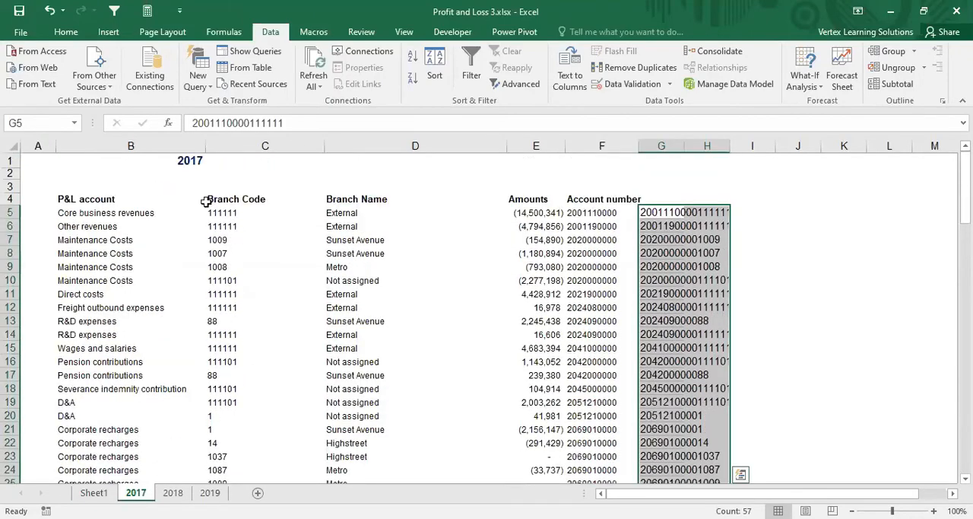
click(85, 199)
drag(289, 200, 476, 203)
key(ctrl+c)
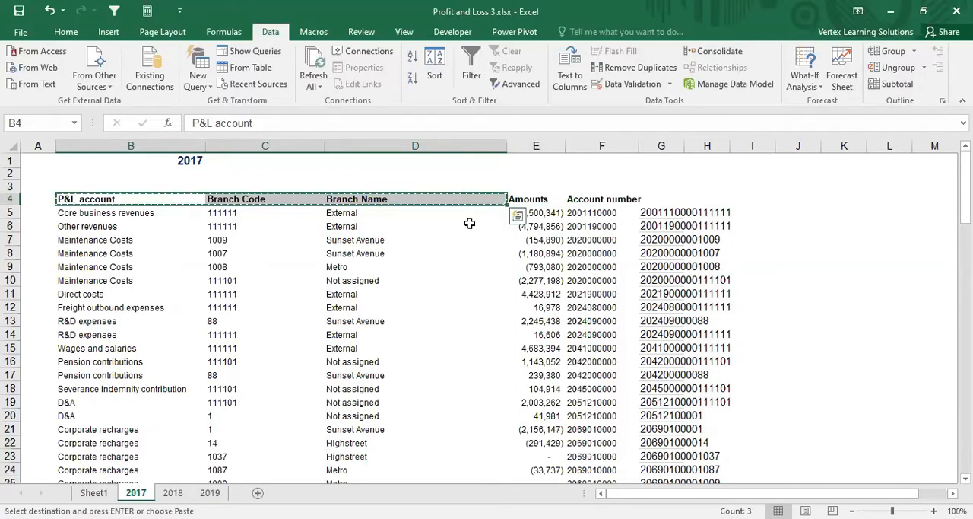
key(shift+Right)
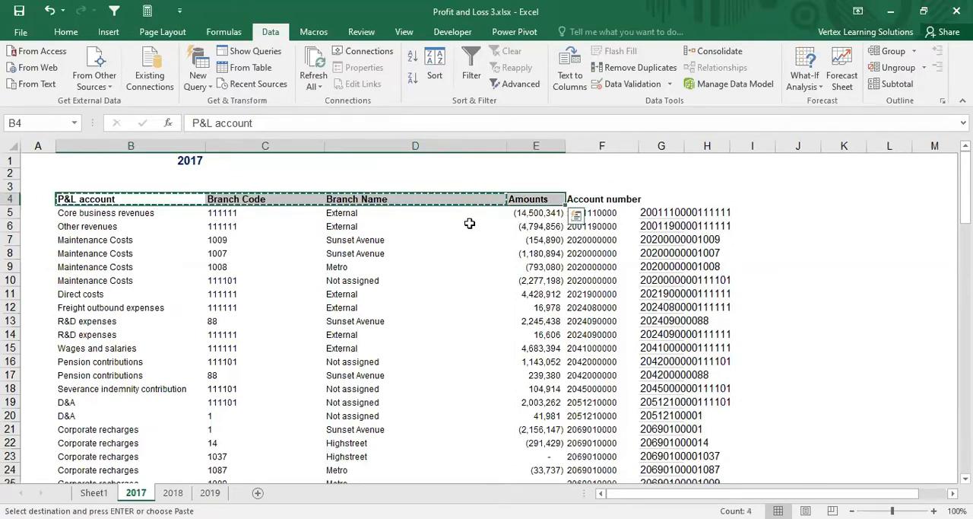
key(ctrl+c)
click(94, 492)
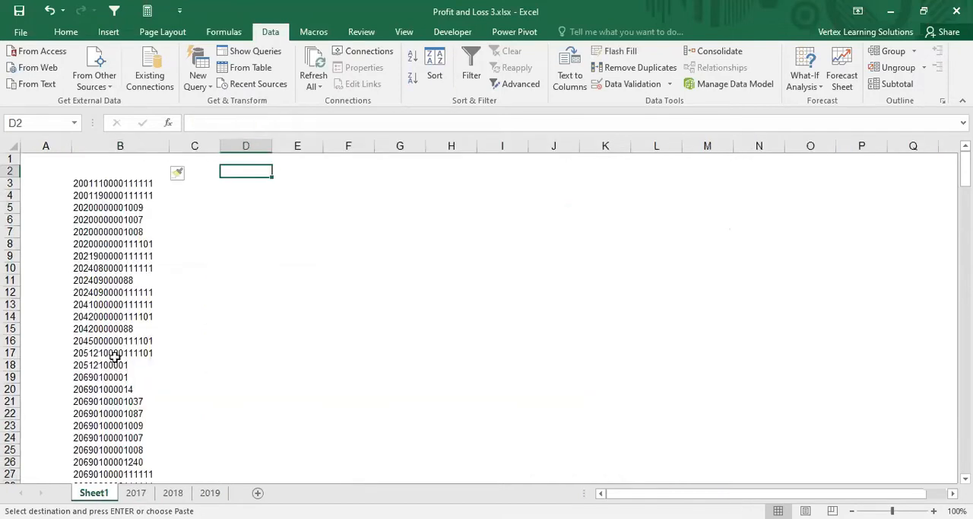
click(198, 172)
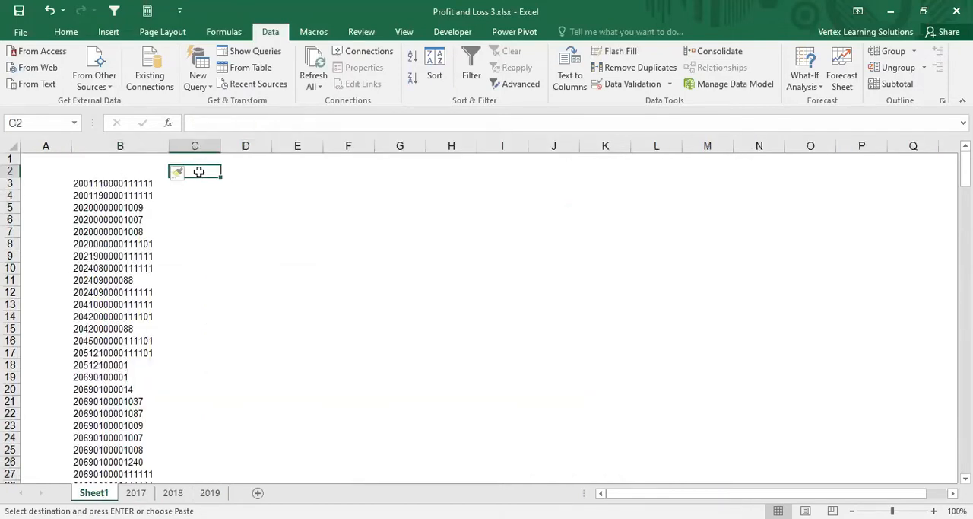
key(ctrl+v)
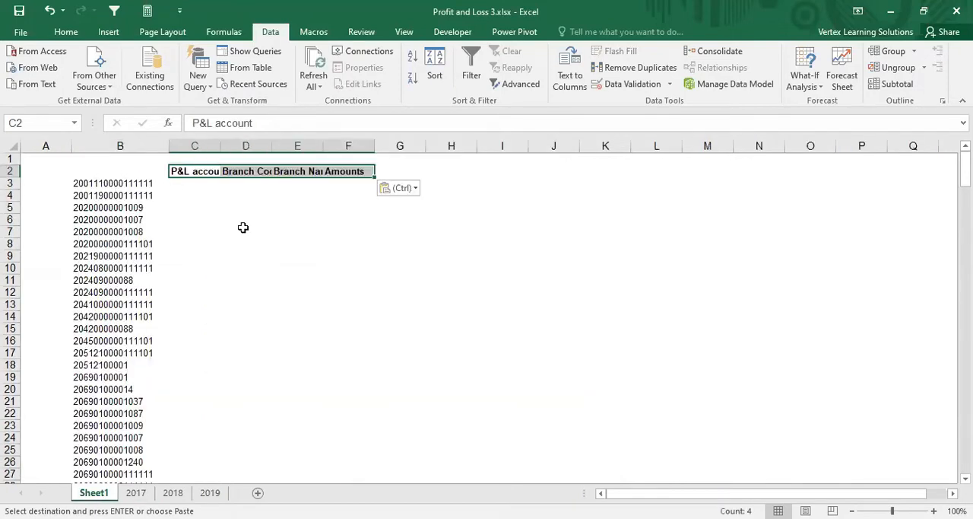
Step: Autofit columns C to E on Sheet1 to their headers, adjust column F's width and clear the Amounts header from F2
double_click(220, 145)
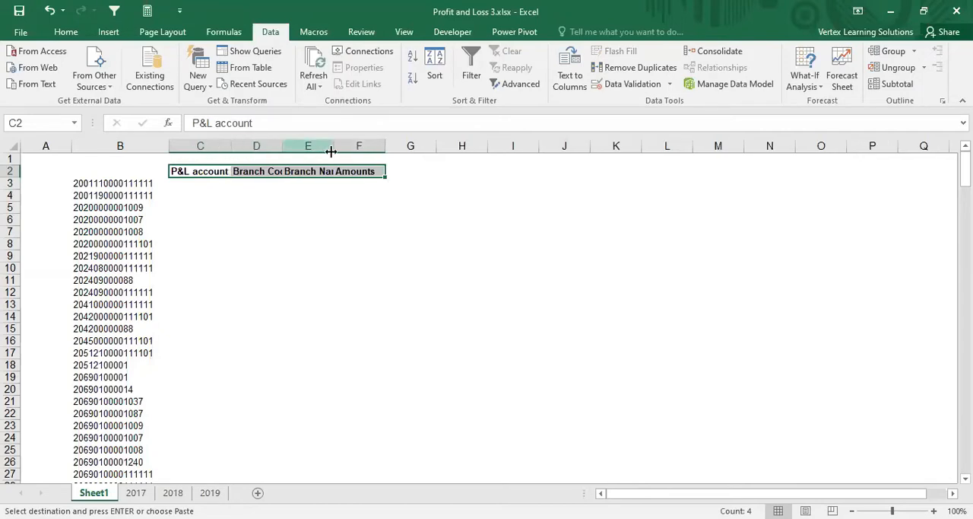
double_click(282, 146)
click(386, 146)
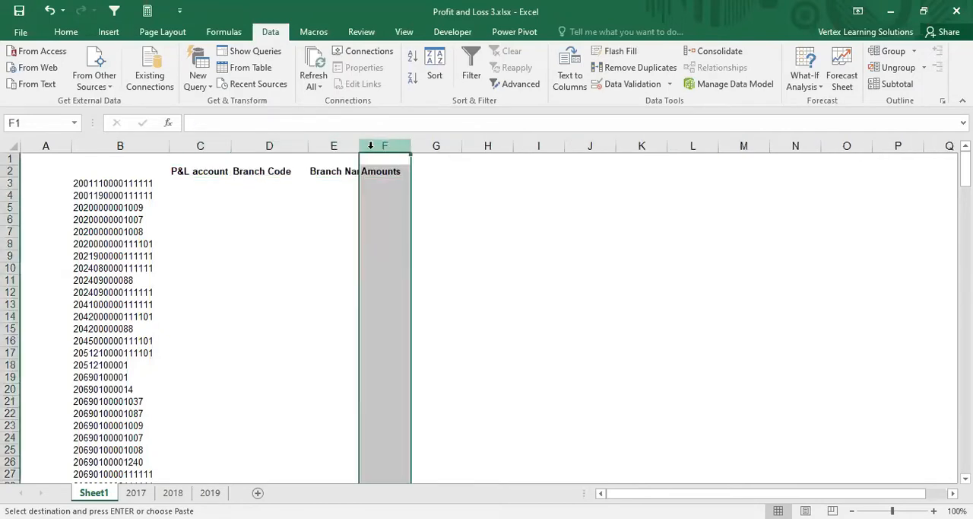
double_click(358, 146)
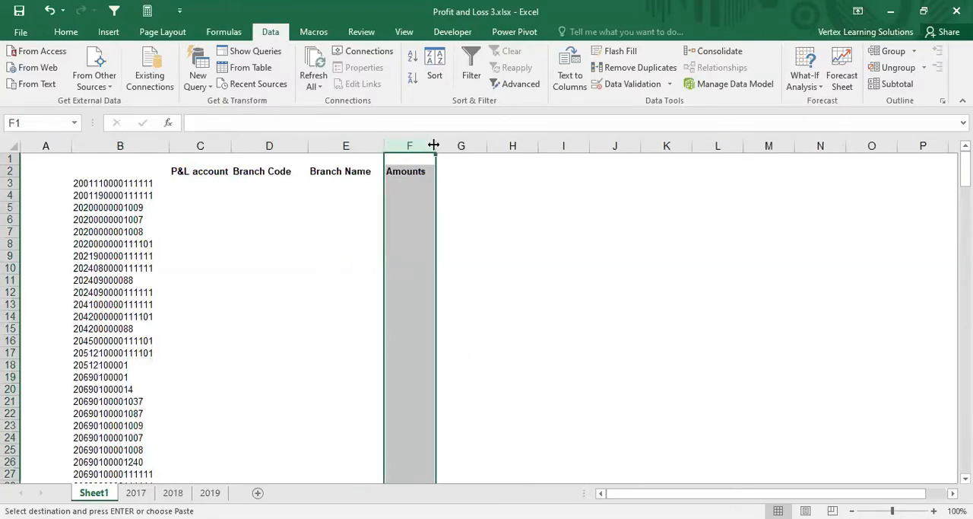
double_click(434, 145)
click(413, 171)
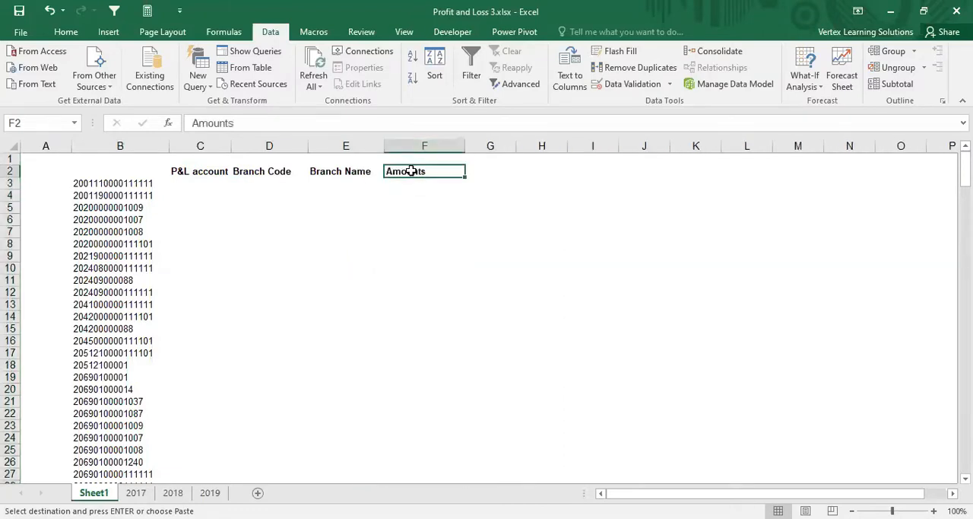
double_click(232, 148)
key(Delete)
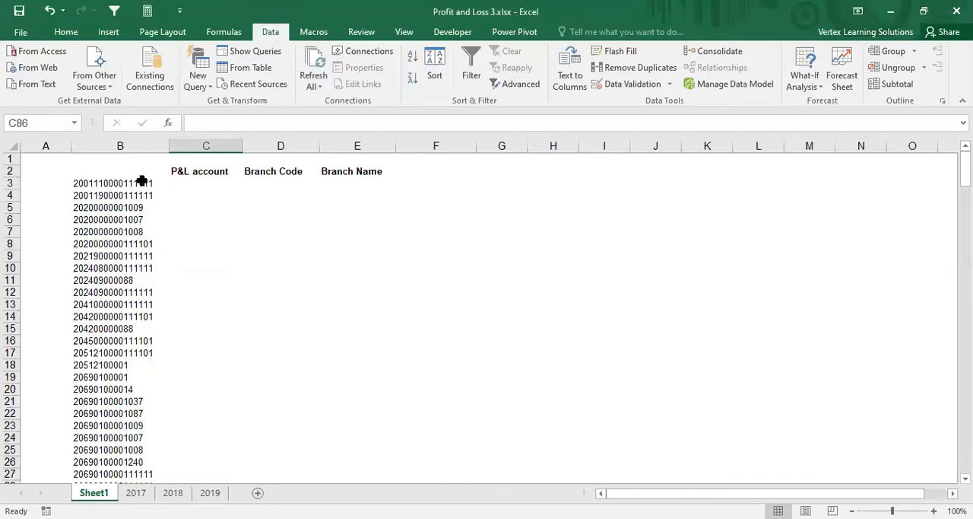
Step: Compare the first key and the empty P&L account column on Sheet1 with the key in G5 and account name in B5 of 2017
click(144, 494)
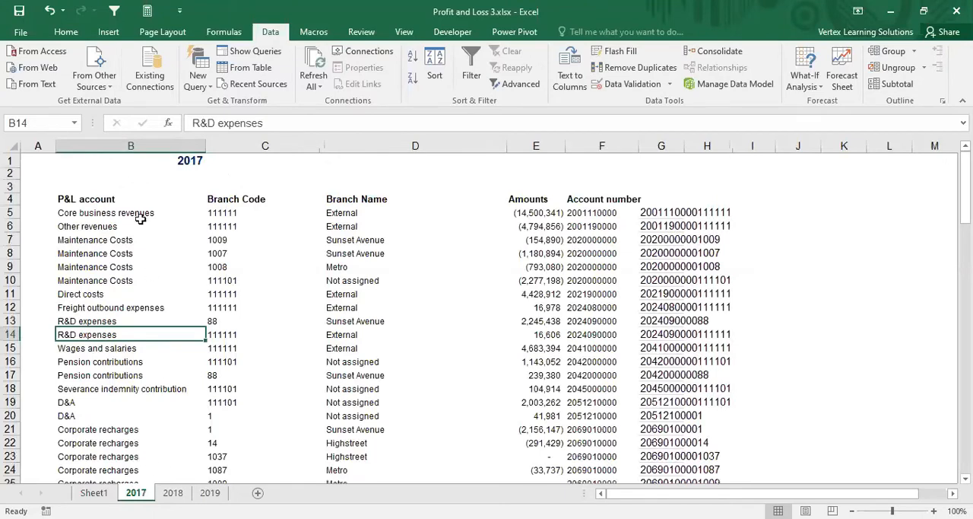
click(675, 212)
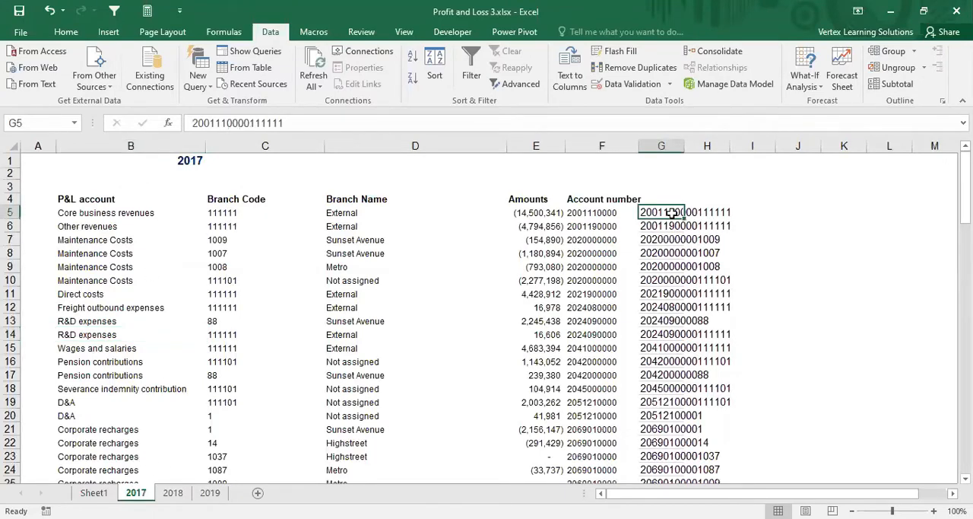
click(124, 214)
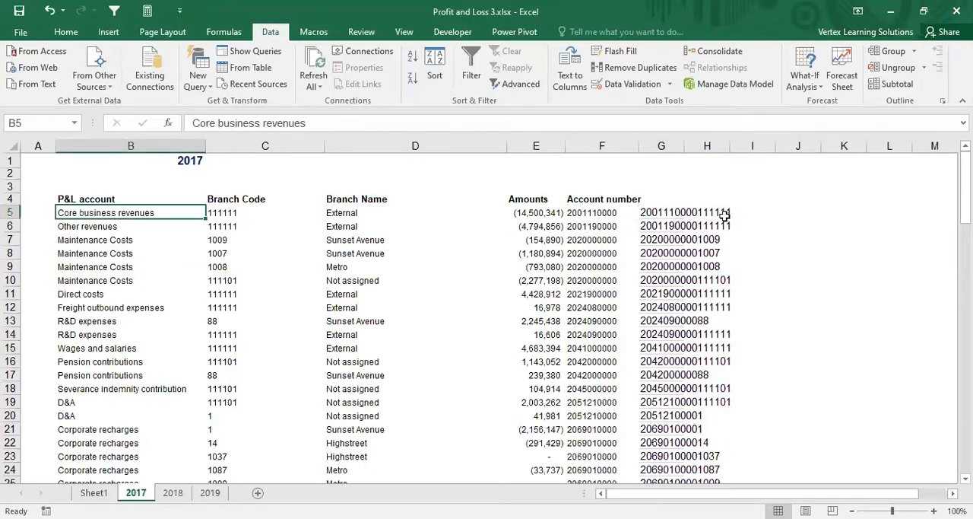
click(689, 213)
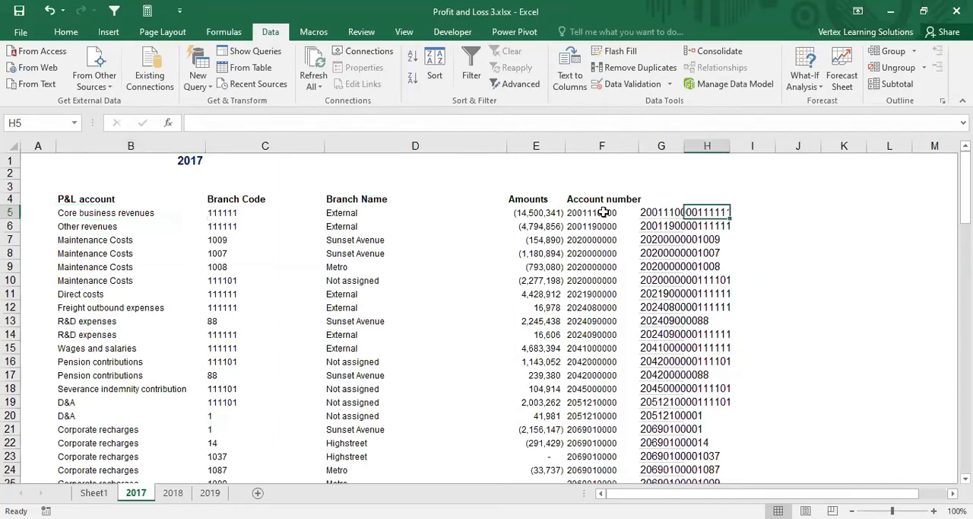
click(108, 212)
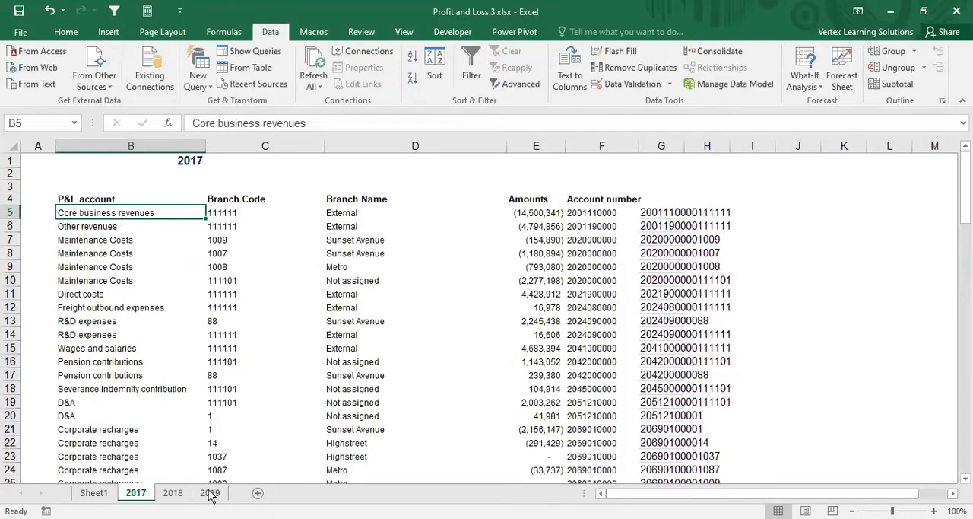
click(92, 493)
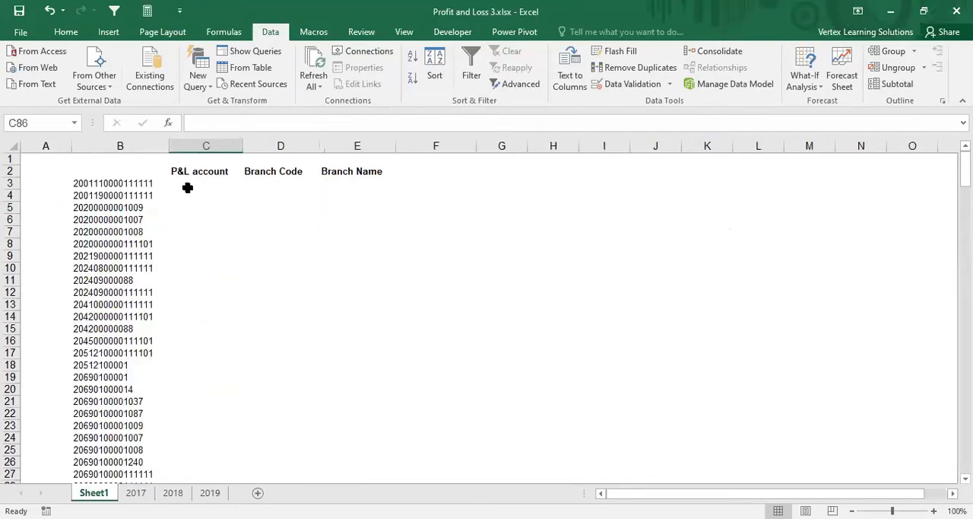
drag(187, 186, 183, 444)
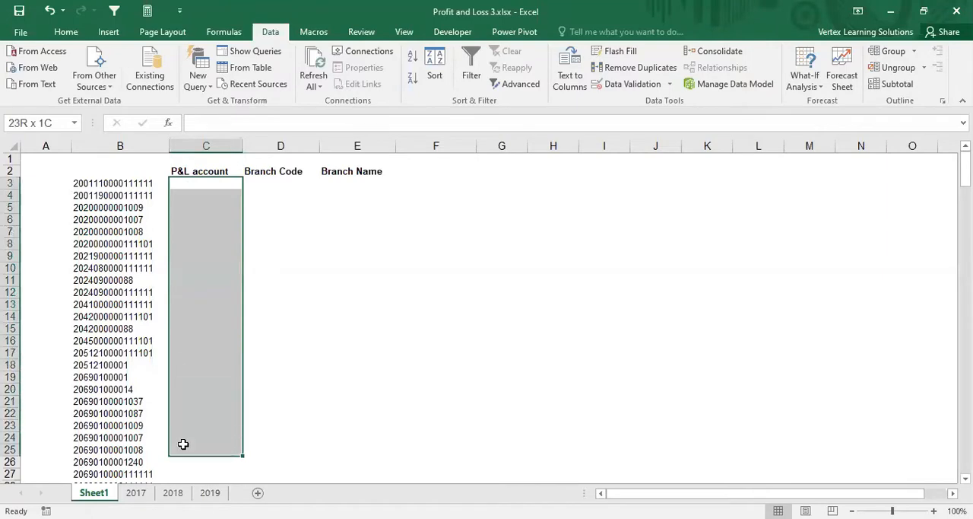
click(128, 185)
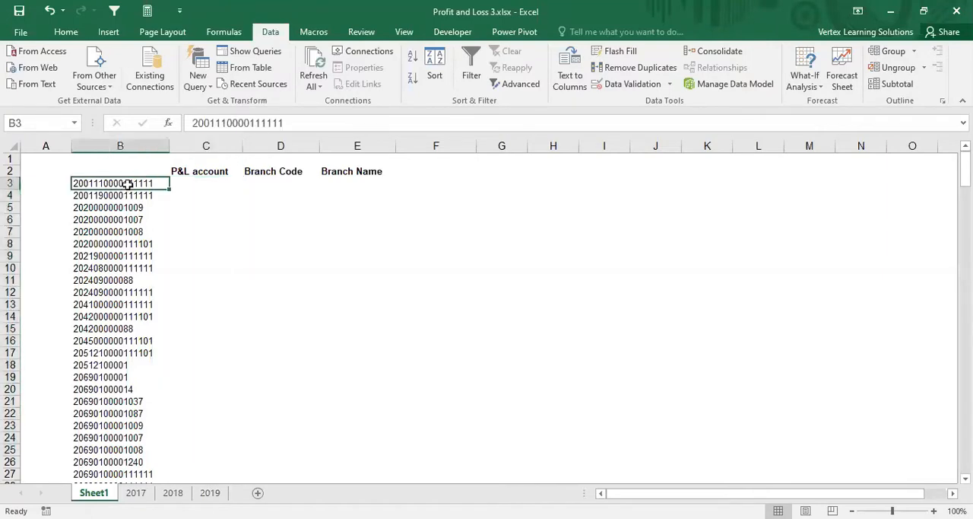
click(199, 188)
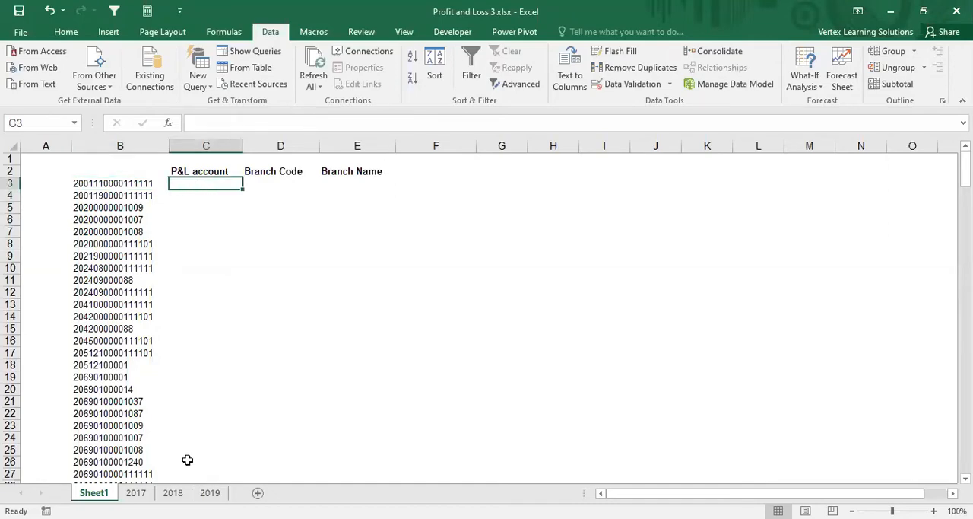
click(137, 495)
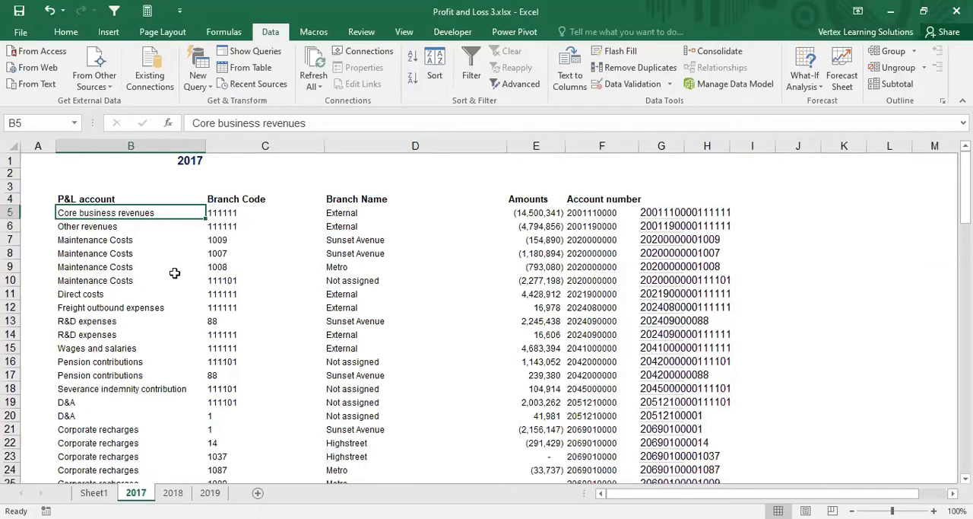
click(685, 215)
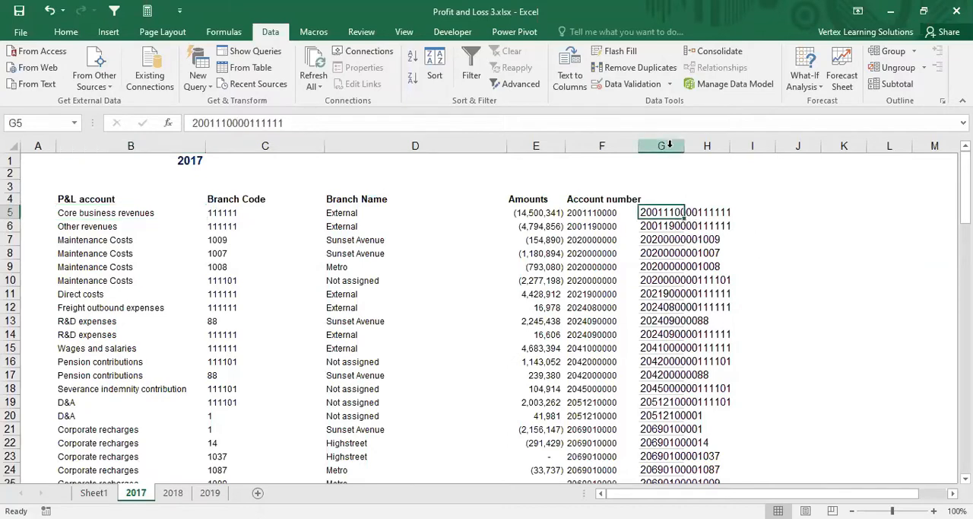
Step: Examine where the key column G sits relative to the P&L account column B on the 2017 sheet
click(669, 144)
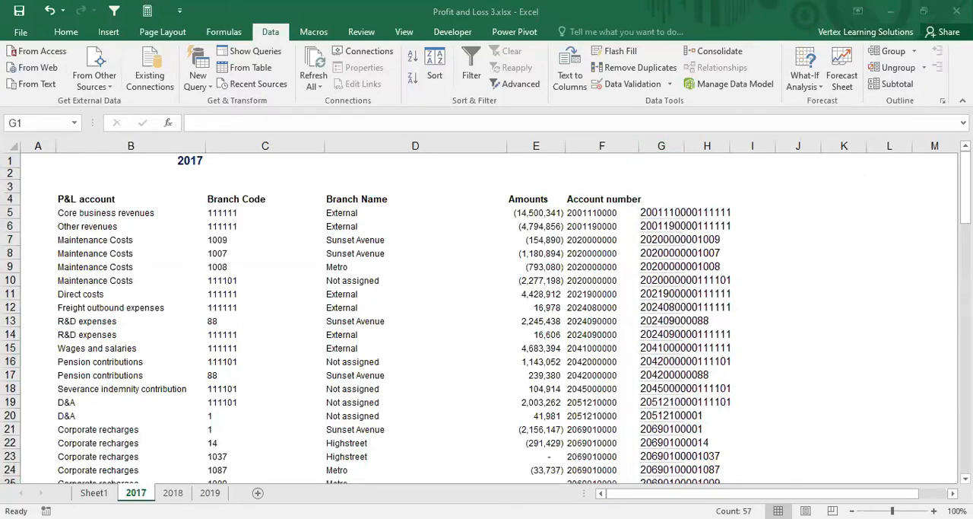
drag(725, 182, 829, 194)
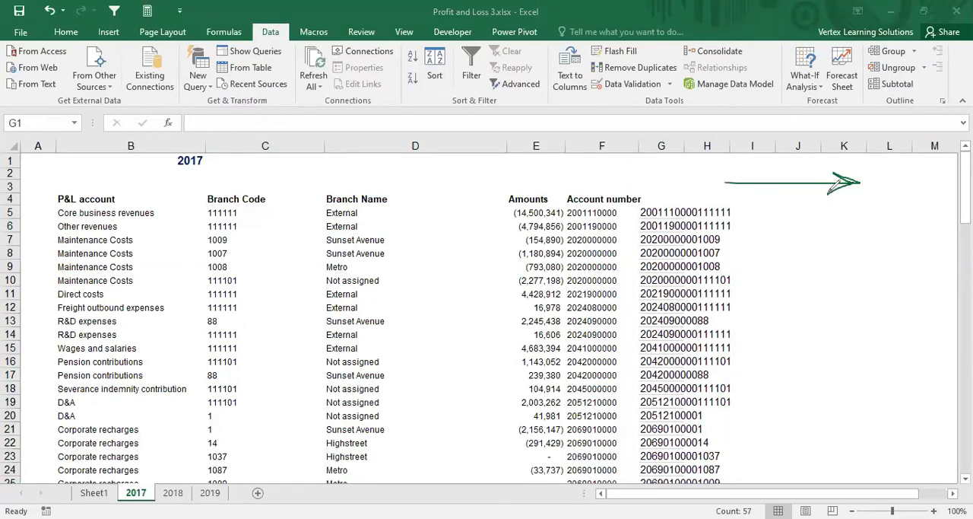
key(ctrl+z)
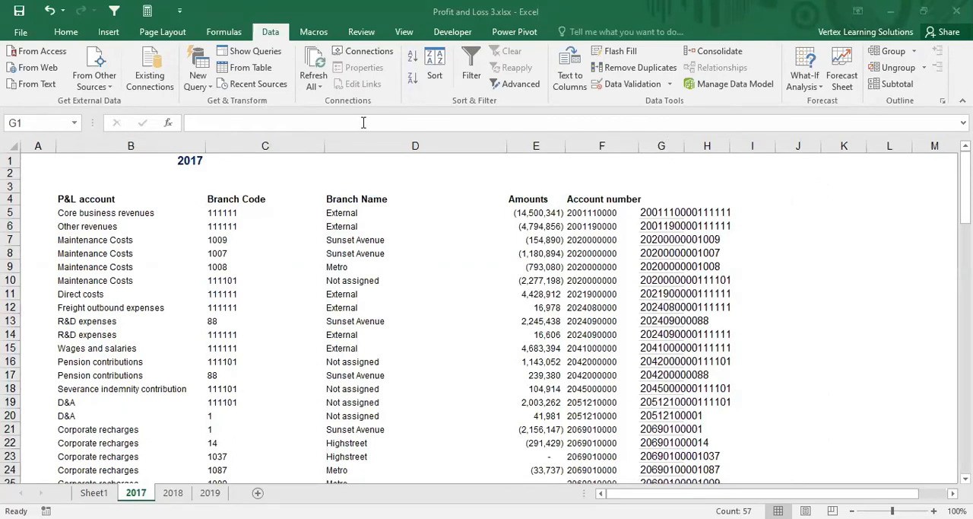
click(663, 144)
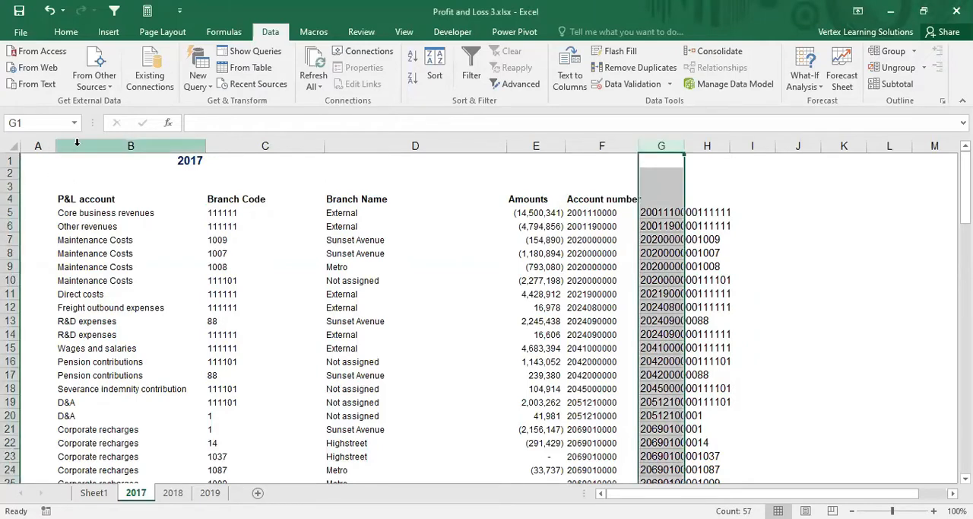
drag(701, 200, 706, 186)
click(662, 145)
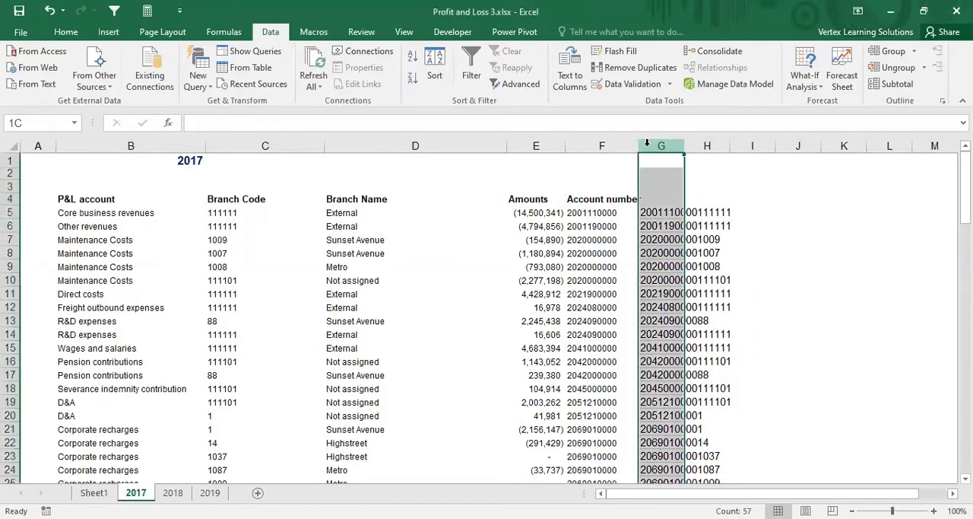
click(131, 145)
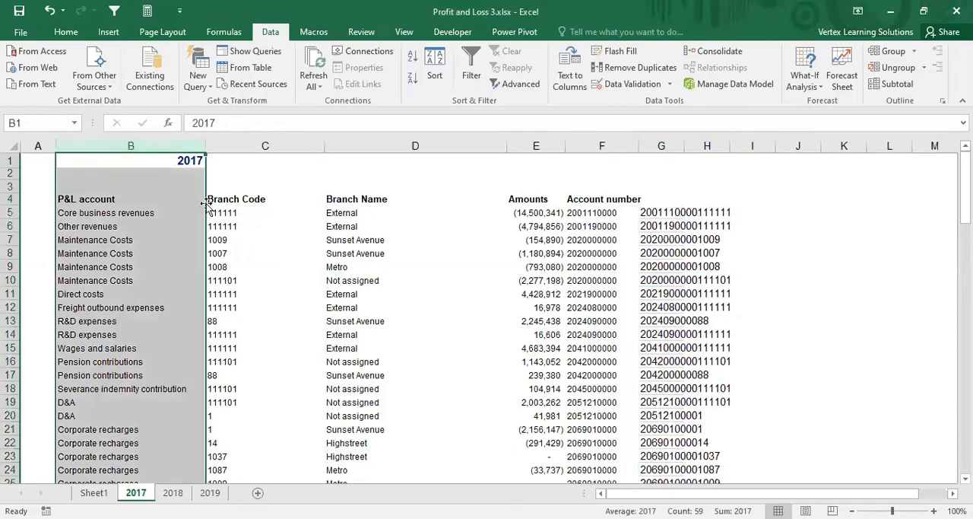
click(188, 230)
Step: Move the keys on the 2017 sheet into a newly inserted column B before P&L account and autofit the column's width
click(114, 145)
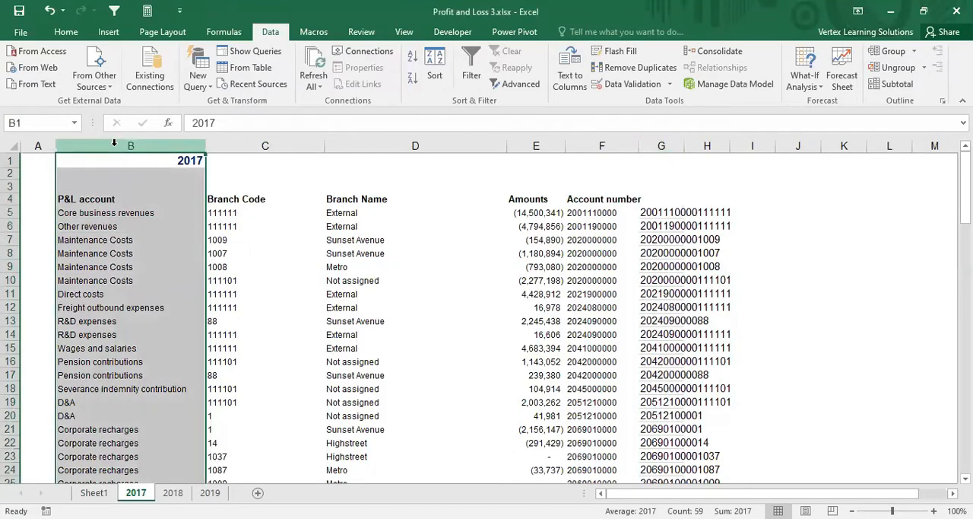
key(ctrl+shift+plus)
click(702, 143)
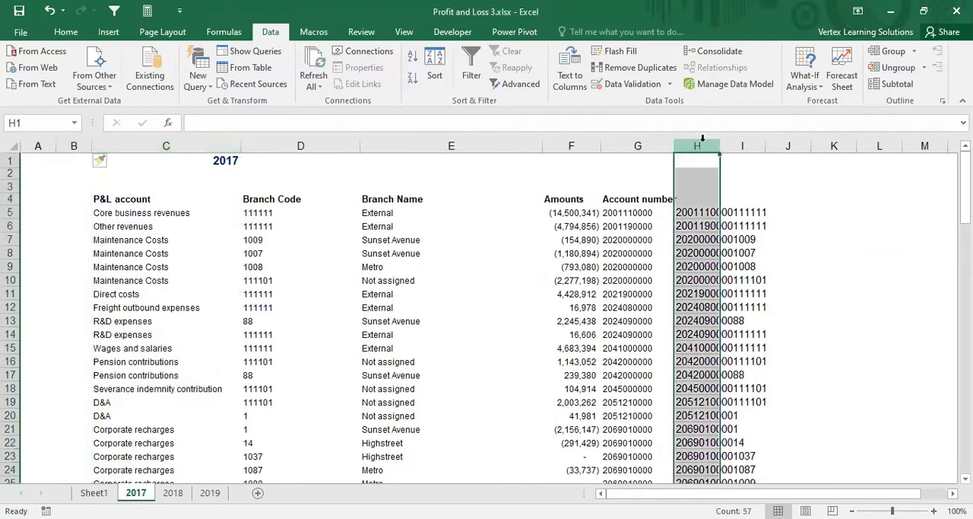
key(ctrl+c)
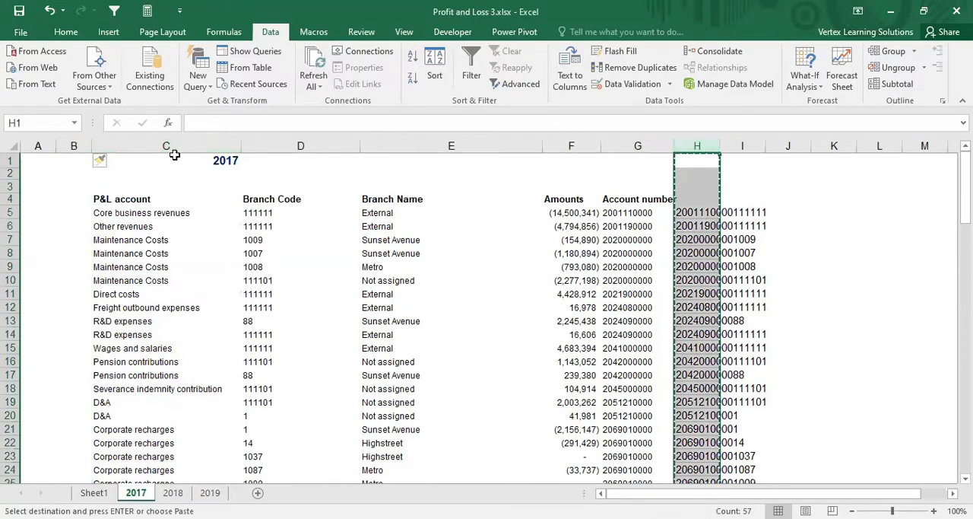
click(76, 144)
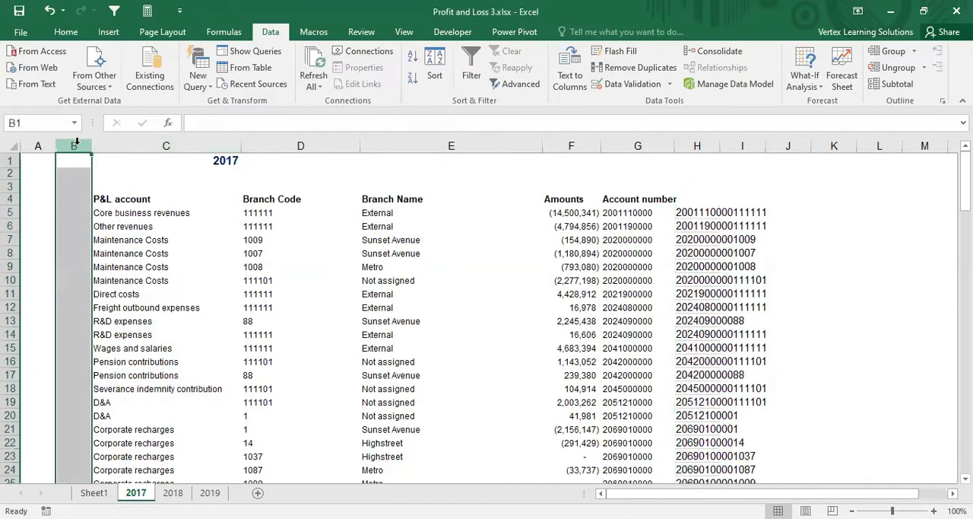
key(Return)
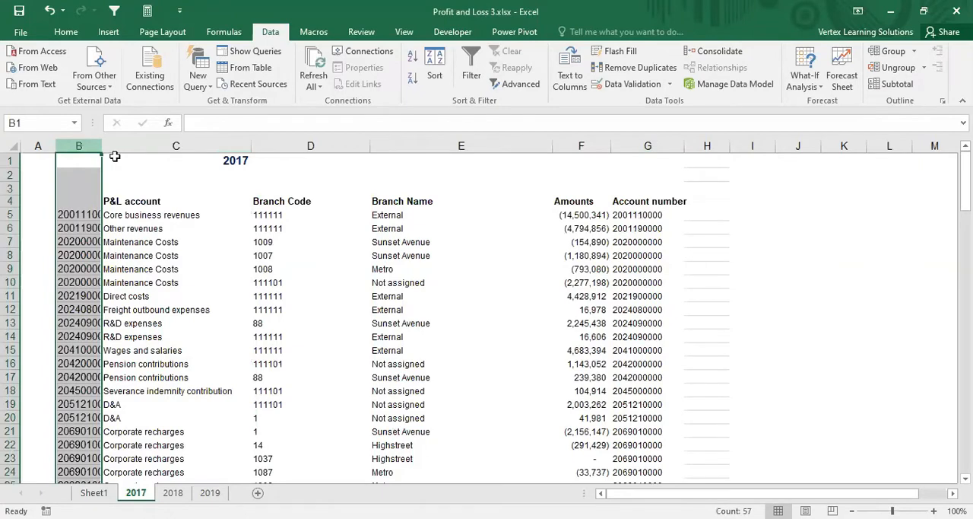
double_click(101, 150)
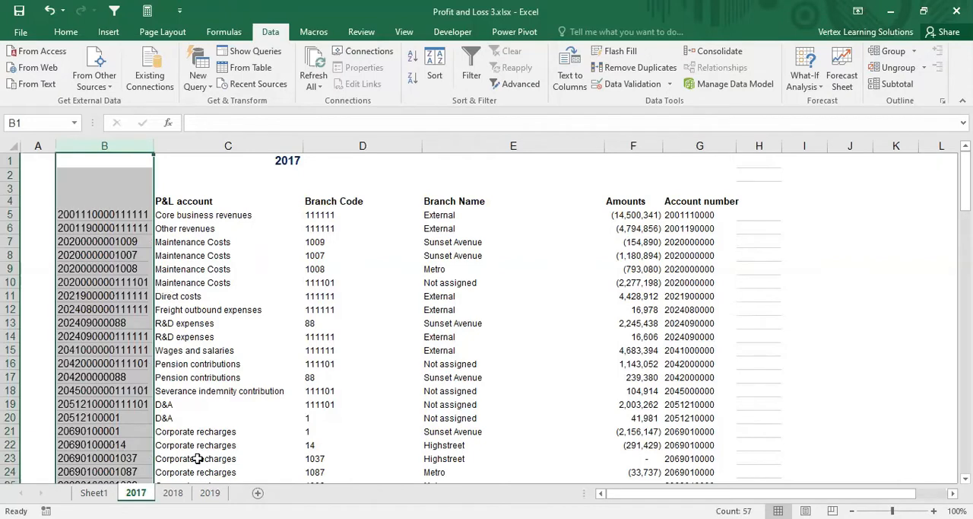
Step: Insert a new column B before P&L account on the 2018 sheet, move the keys from column H into it and autofit it
click(175, 493)
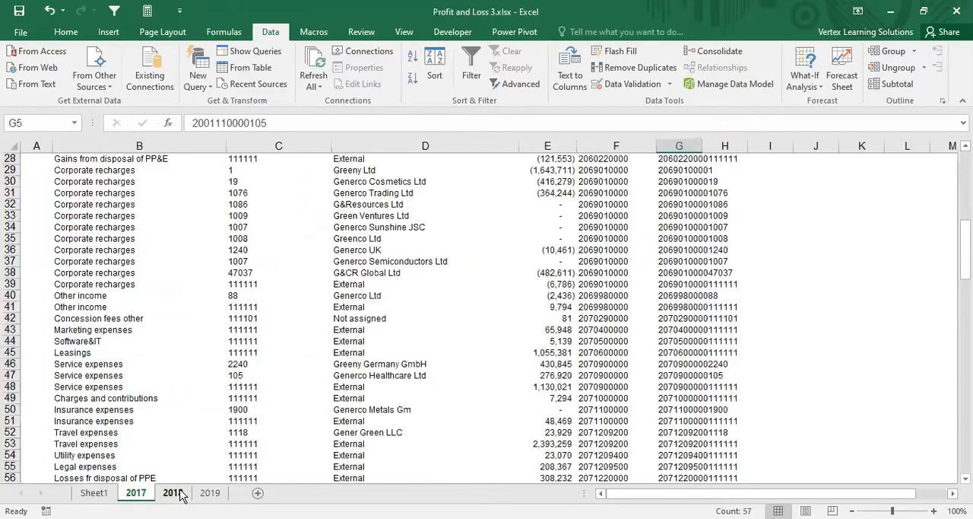
scroll(207, 304, up, 8)
scroll(141, 145, up, 1)
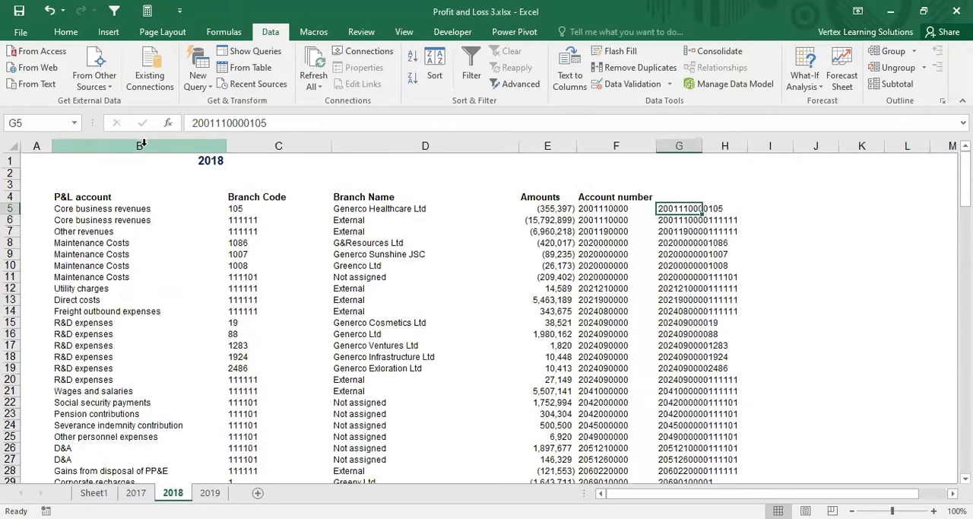
click(141, 145)
key(ctrl+shift+plus)
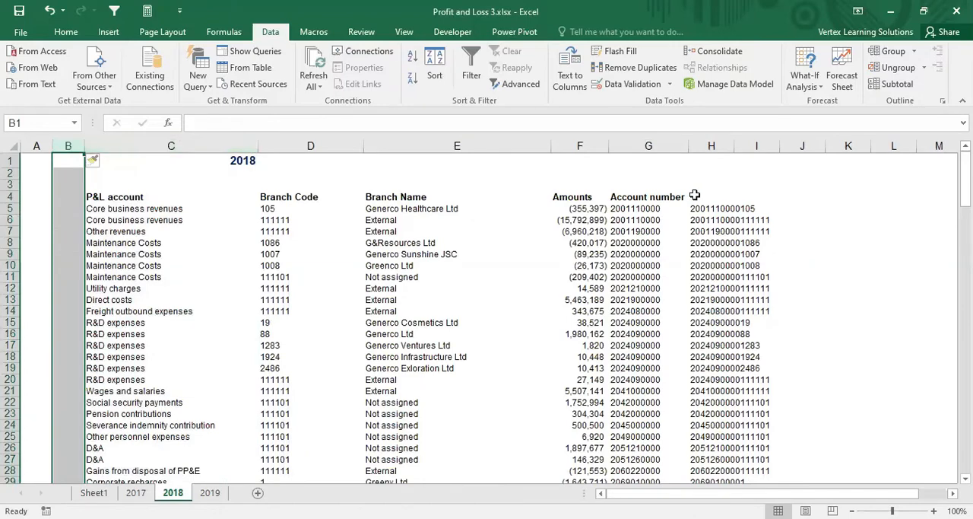
click(719, 145)
key(ctrl+c)
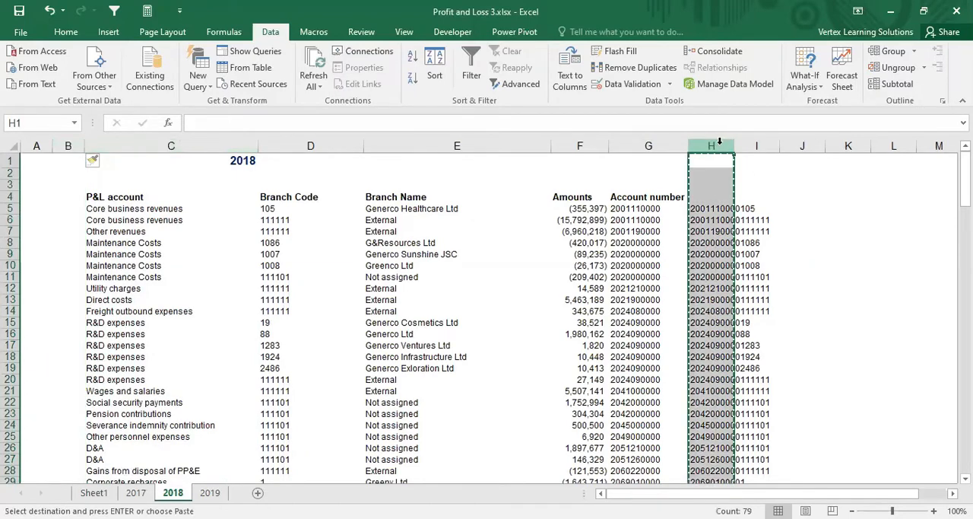
click(70, 145)
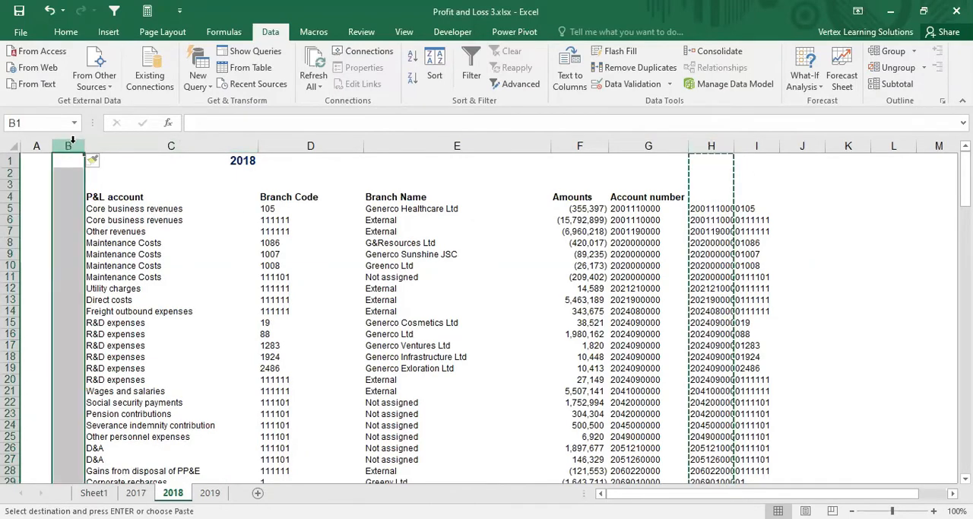
key(Return)
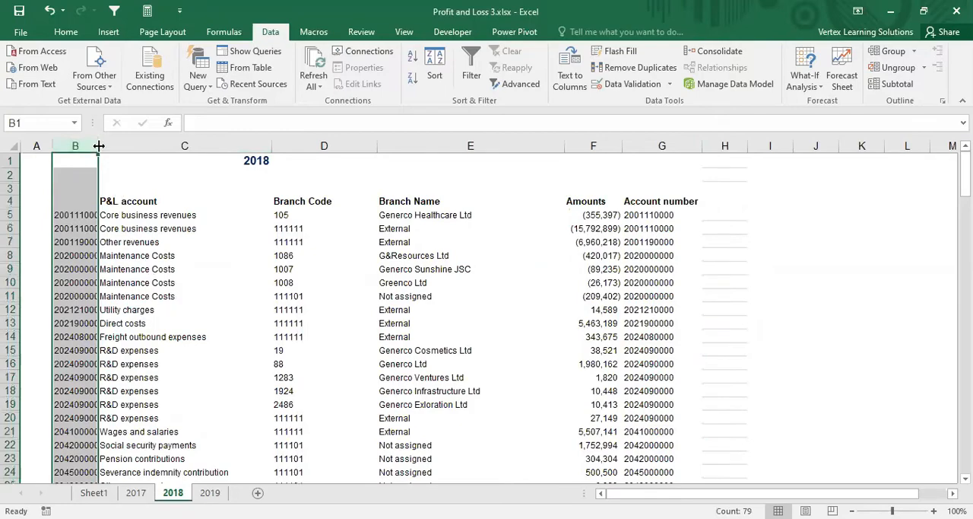
double_click(99, 146)
Step: Insert a new column B before P&L account on the 2019 sheet, move the keys from column H into it and autofit it
click(209, 492)
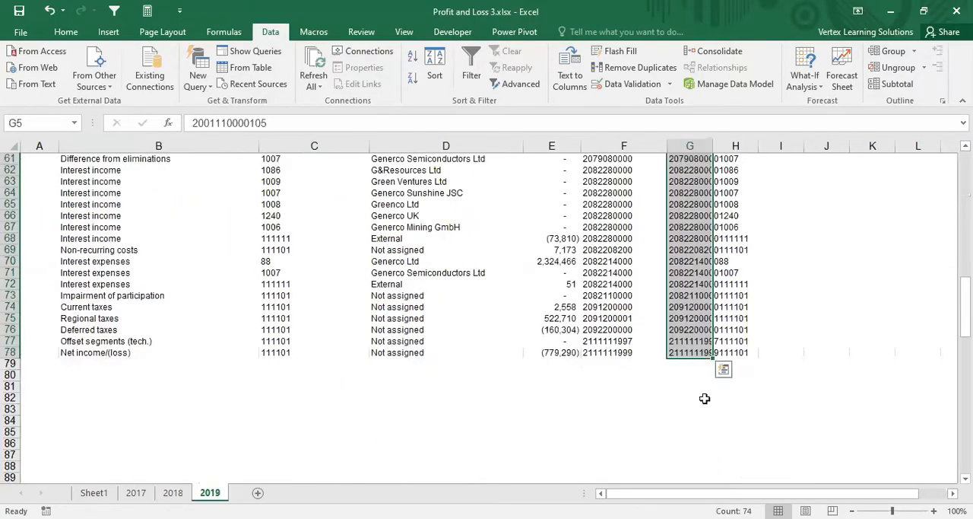
scroll(257, 228, up, 20)
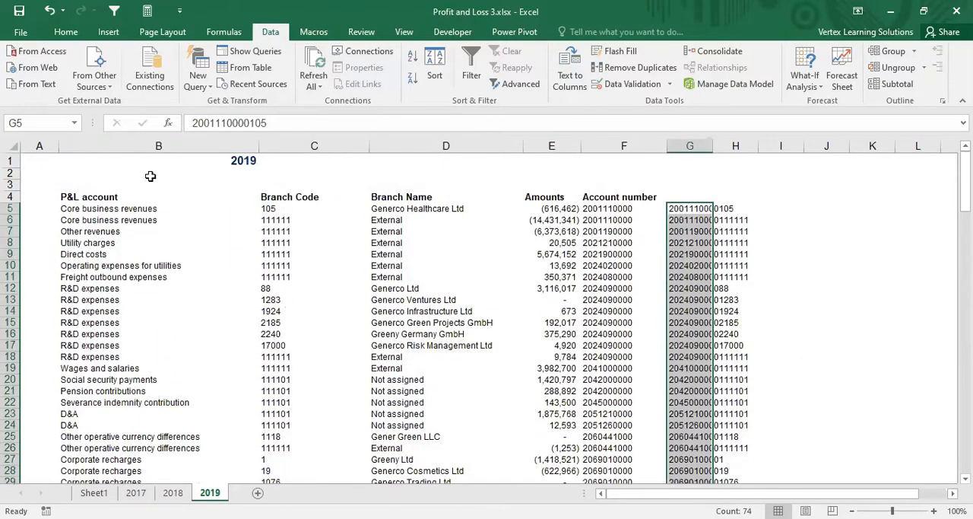
click(107, 146)
key(ctrl+plus)
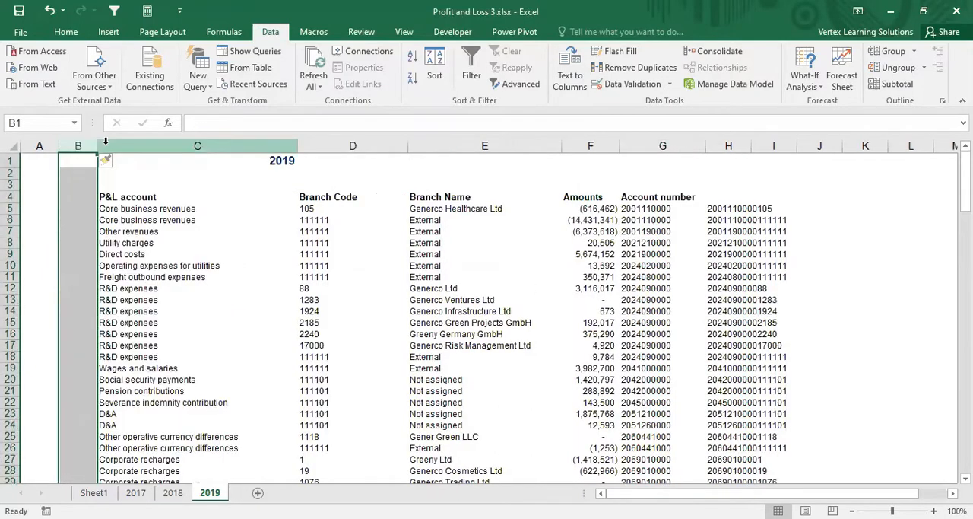
click(730, 143)
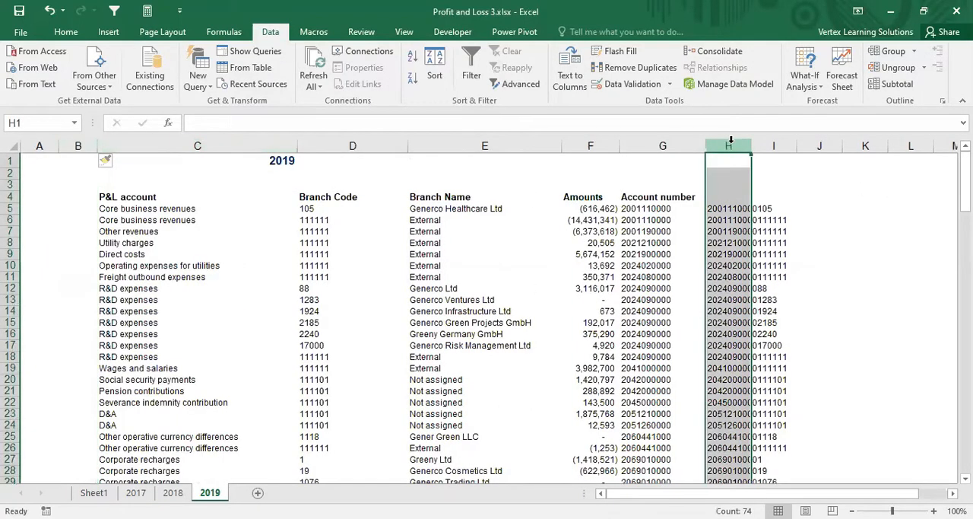
key(ctrl+c)
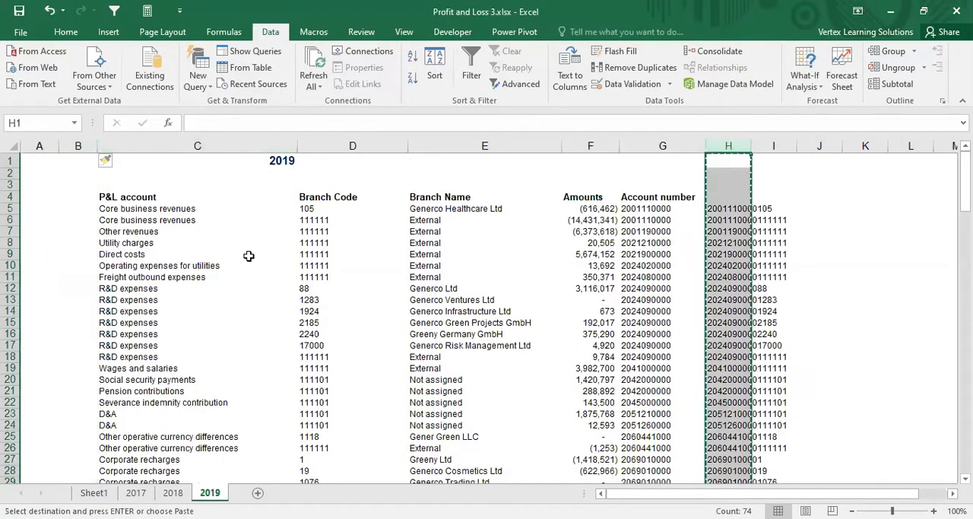
click(79, 143)
key(Return)
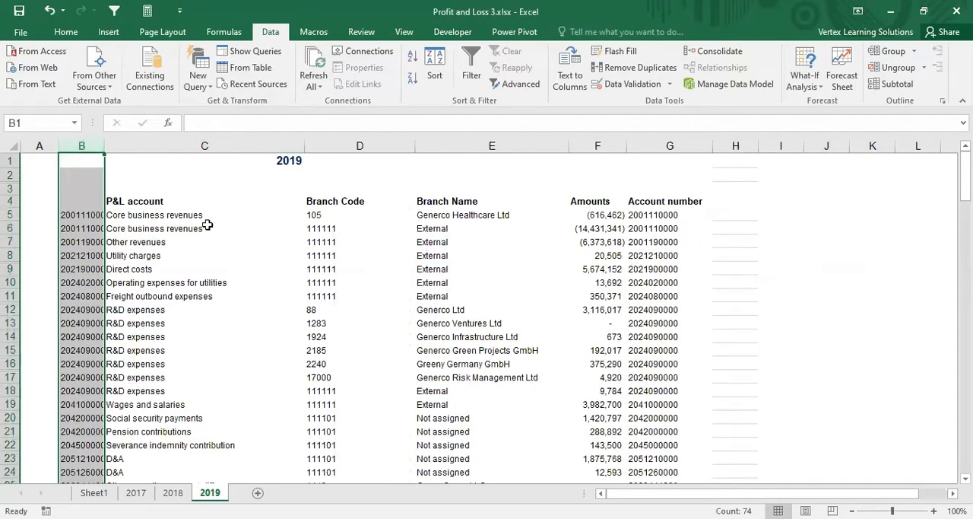
double_click(105, 145)
Step: Check the keys beside the P&L accounts on the 2019 sheet and select the first empty P&L account cell, C3, on Sheet1
click(114, 242)
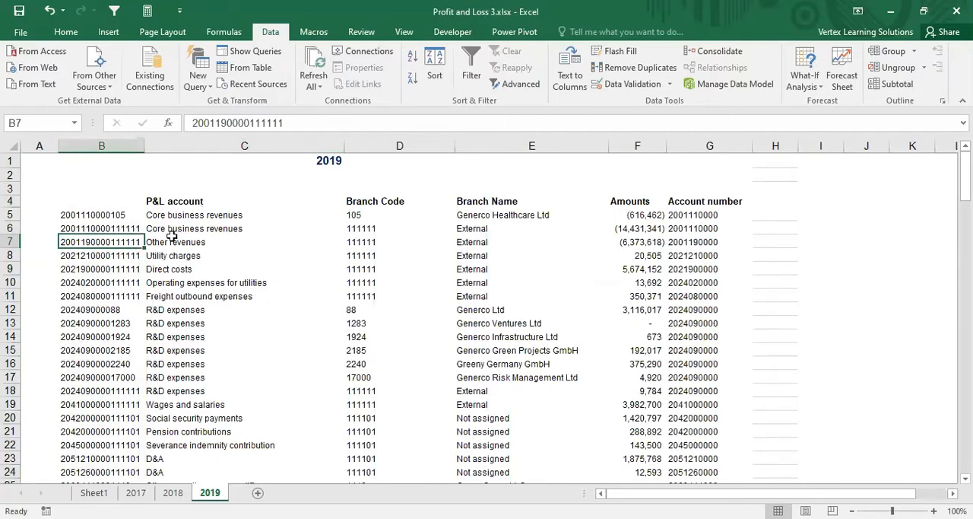
click(147, 218)
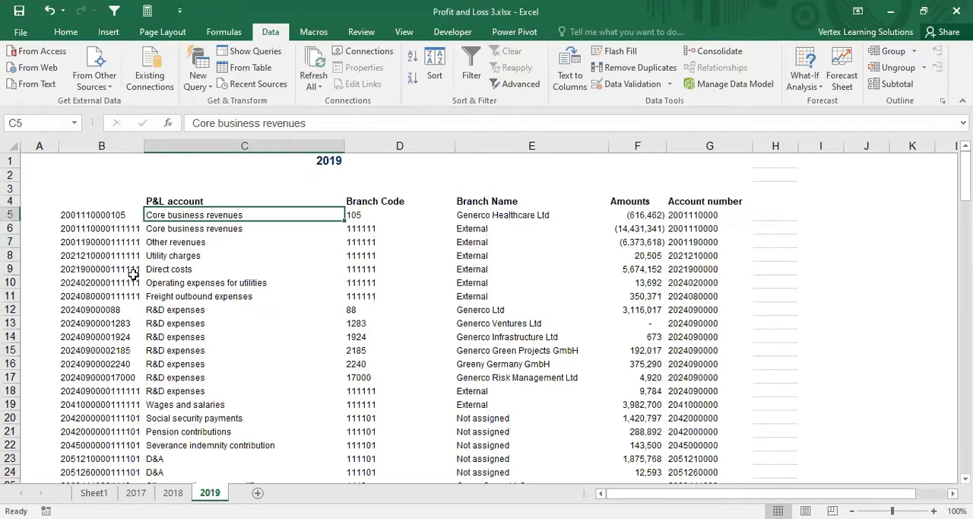
click(105, 493)
click(191, 254)
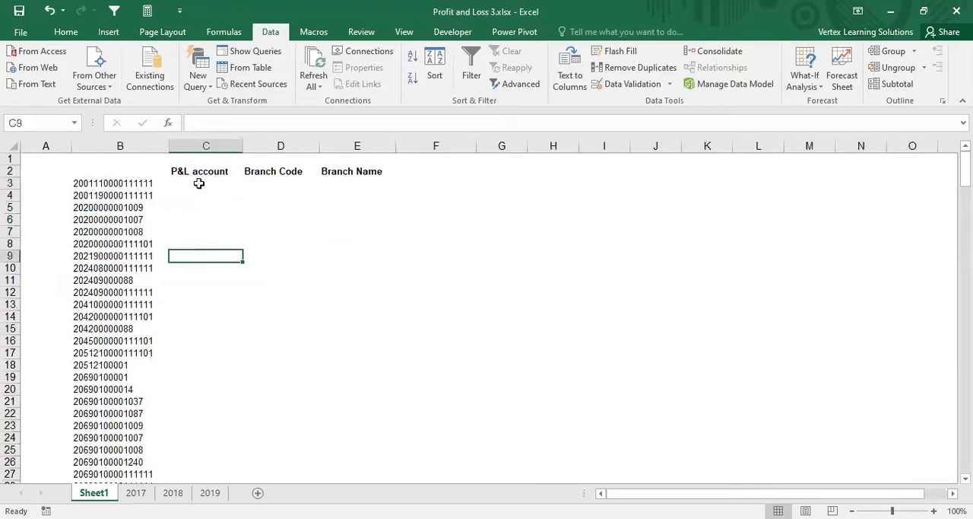
click(198, 183)
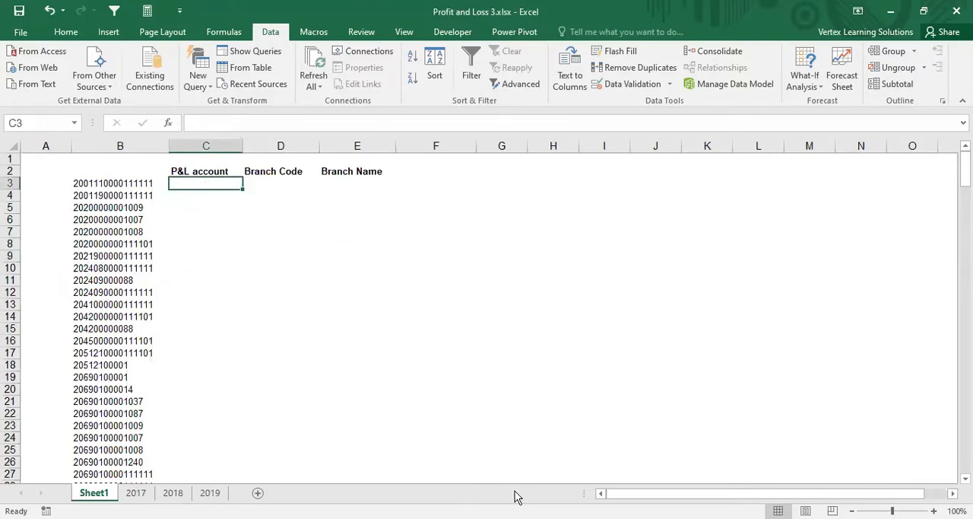
click(519, 518)
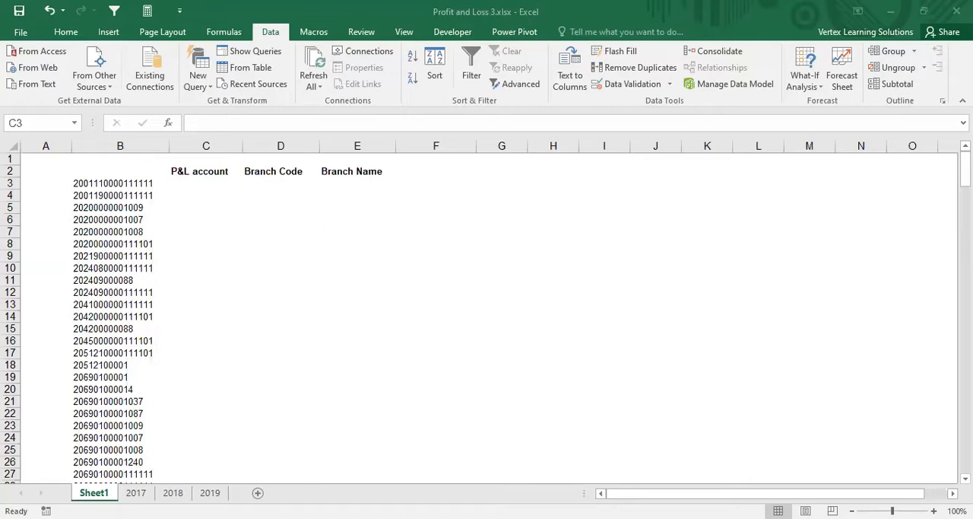
Step: Start a VLOOKUP function in Sheet1 cell C3 with the column-locked key cell $B3 as its lookup value
click(200, 181)
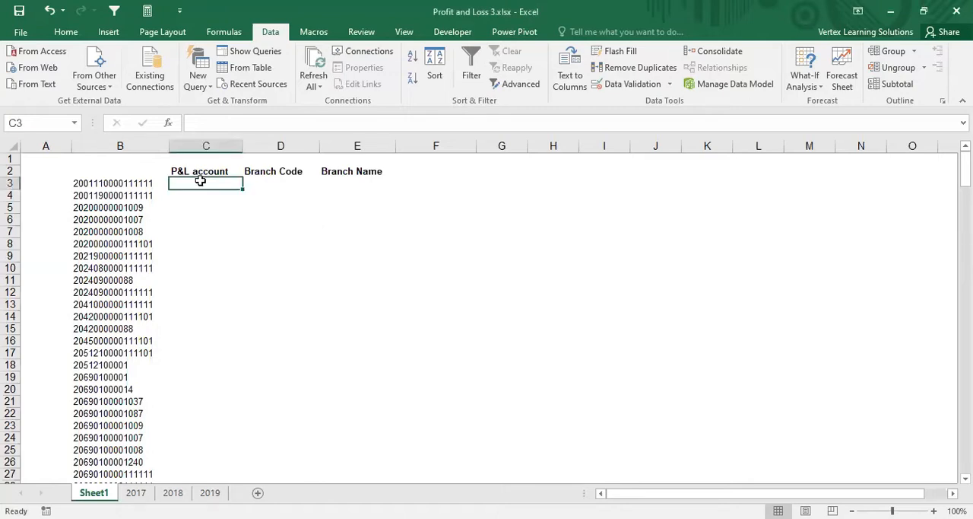
text(=vloo)
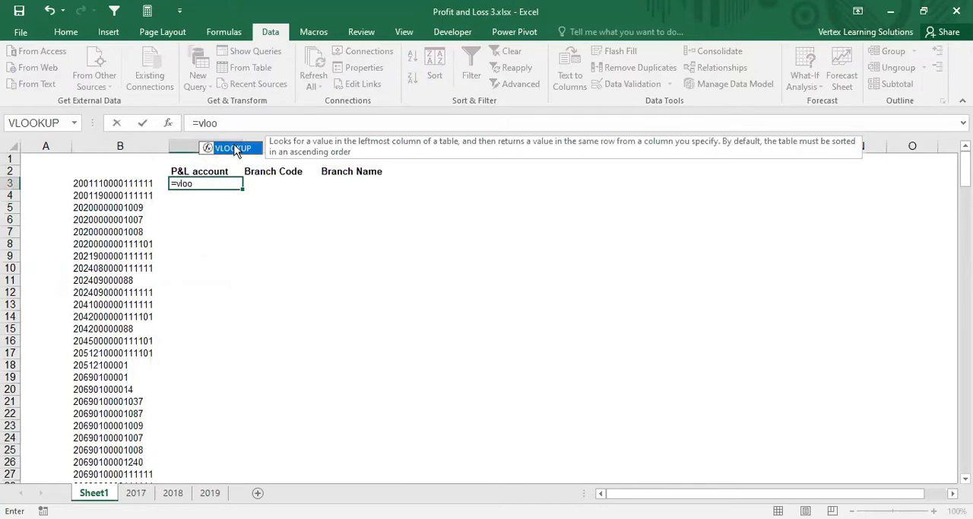
double_click(235, 149)
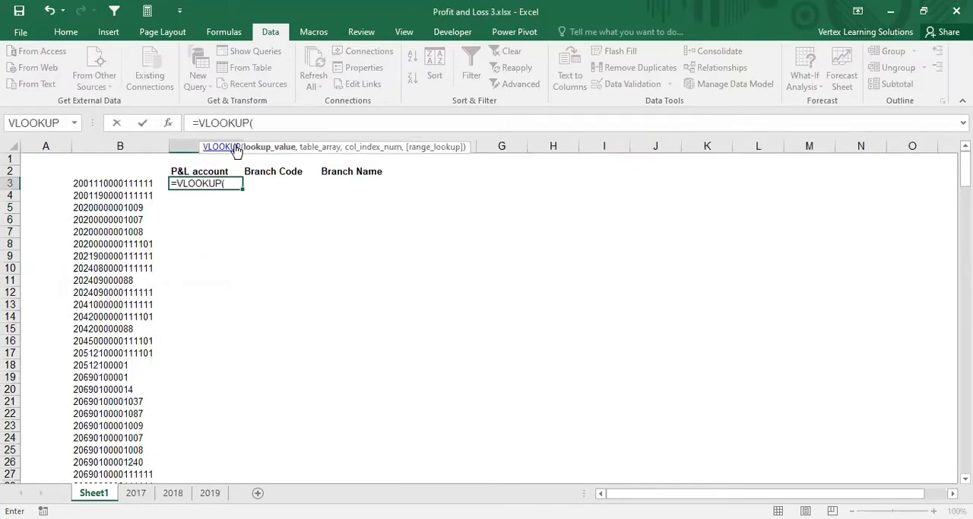
click(169, 123)
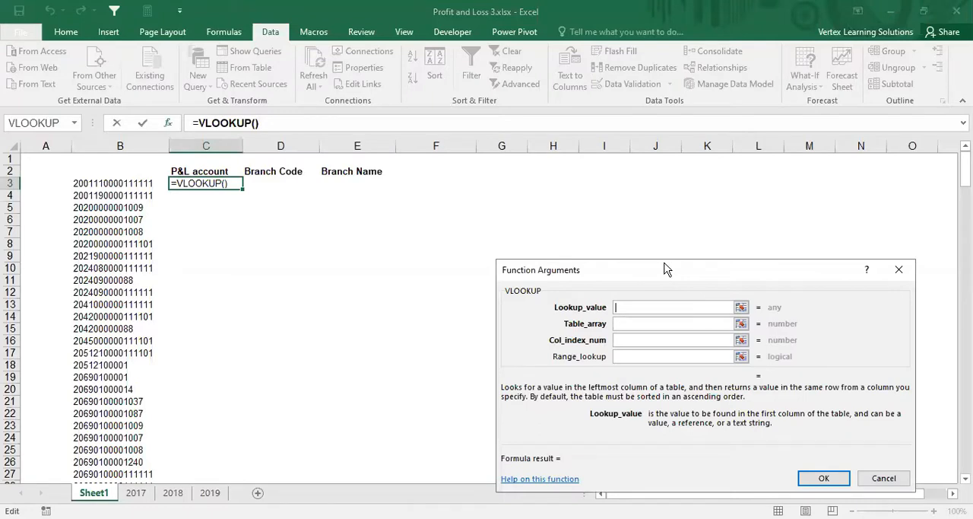
drag(663, 269, 694, 195)
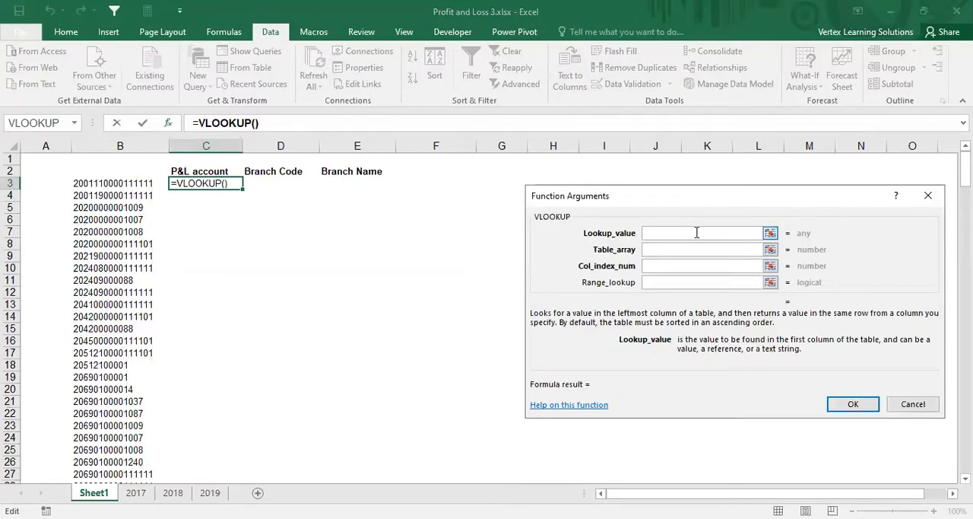
click(112, 185)
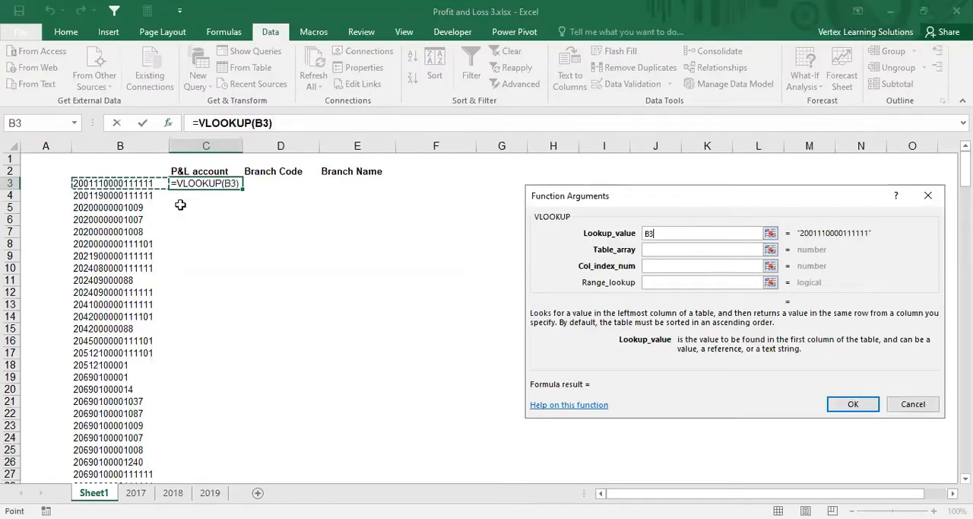
click(648, 234)
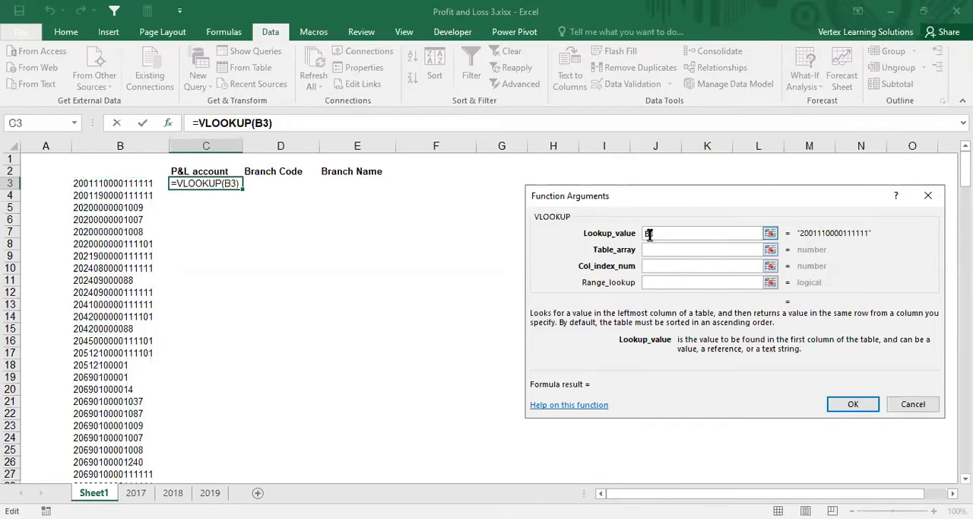
text($)
Step: Set the VLOOKUP's table array to the range B5:E61 on the 2017 sheet, from the keys through the branch names
click(667, 251)
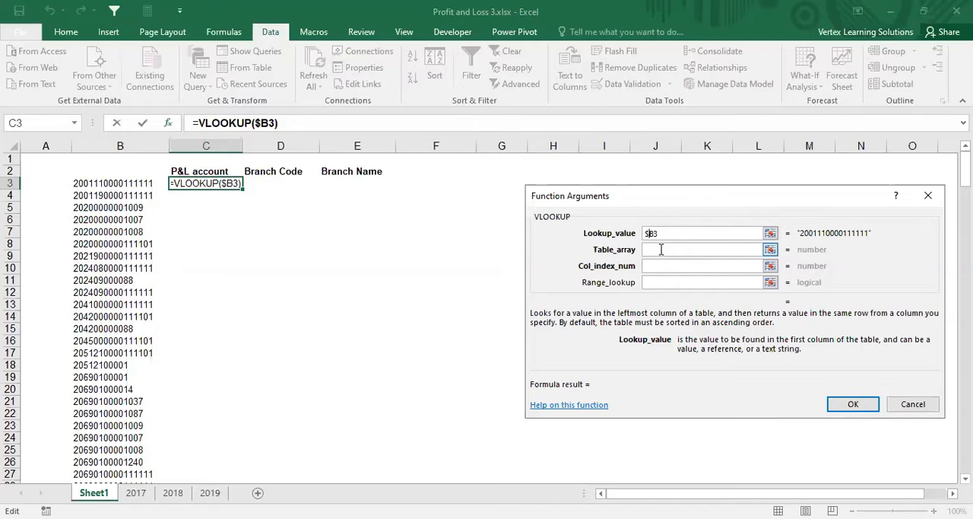
click(662, 249)
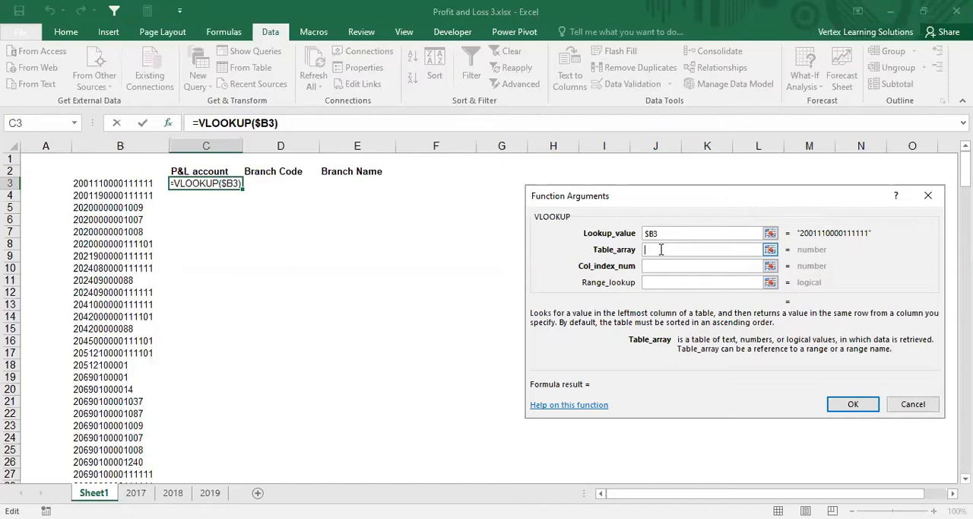
click(137, 496)
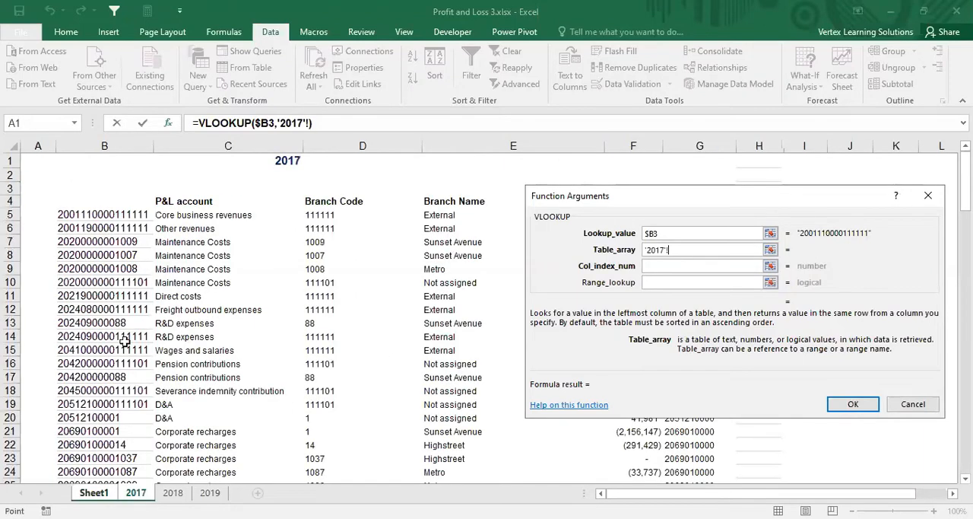
click(103, 214)
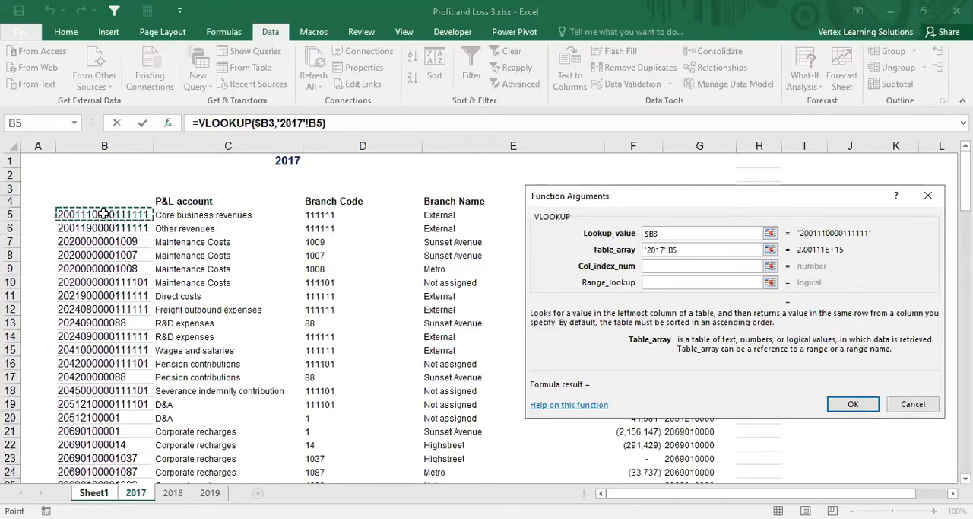
key(shift+Down)
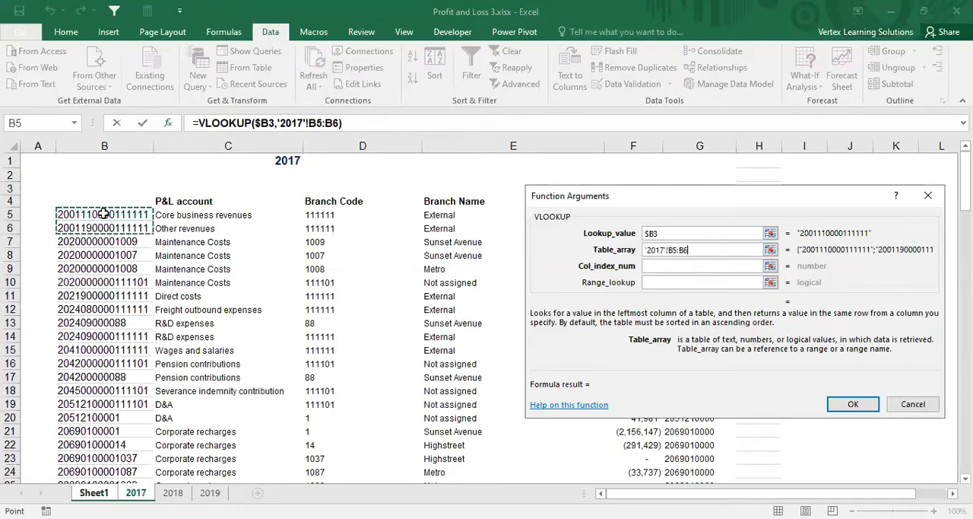
key(shift+Down)
key(shift+Down)
key(shift+Down)
key(shift+Down)
key(shift+Down)
key(shift+Down)
key(shift+Down)
key(shift+Down)
key(shift+Down)
key(shift+Down)
key(shift+Down)
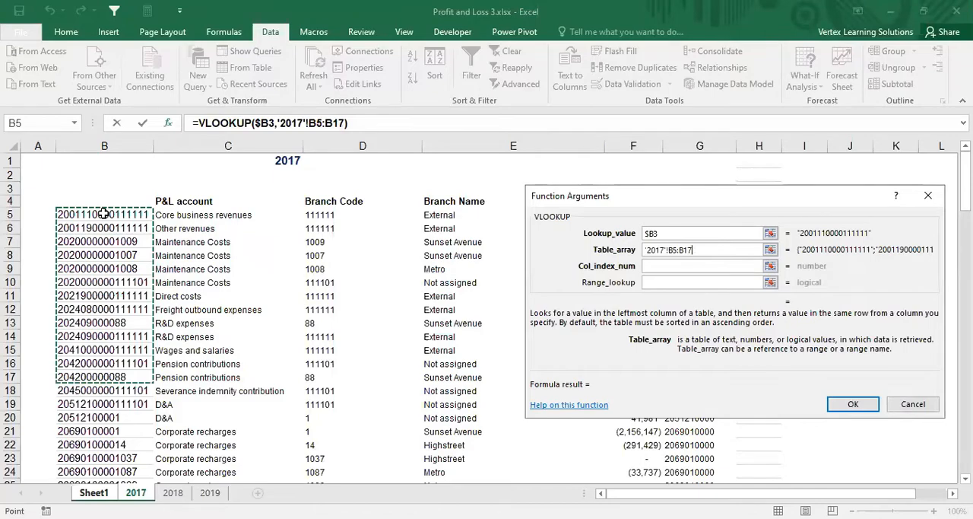
key(shift+Down)
key(shift+Down)
key(shift+Down)
key(shift+Down)
key(shift+Down)
key(shift+Down)
key(shift+Down)
key(shift+Down)
key(shift+Down)
key(shift+Down)
key(shift+Down)
key(shift+Down)
key(shift+Down)
key(shift+Down)
key(shift+Down)
key(shift+Down)
key(shift+Down)
key(shift+Down)
key(shift+Down)
key(shift+Down)
key(shift+Down)
key(shift+Down)
key(shift+Down)
key(shift+Down)
key(shift+Down)
key(shift+Down)
key(shift+Down)
key(shift+Down)
key(shift+Down)
key(shift+Down)
key(shift+Down)
key(shift+Down)
key(shift+Down)
key(shift+Down)
key(shift+Down)
key(shift+Down)
key(shift+Down)
key(shift+Down)
key(shift+Down)
key(shift+Down)
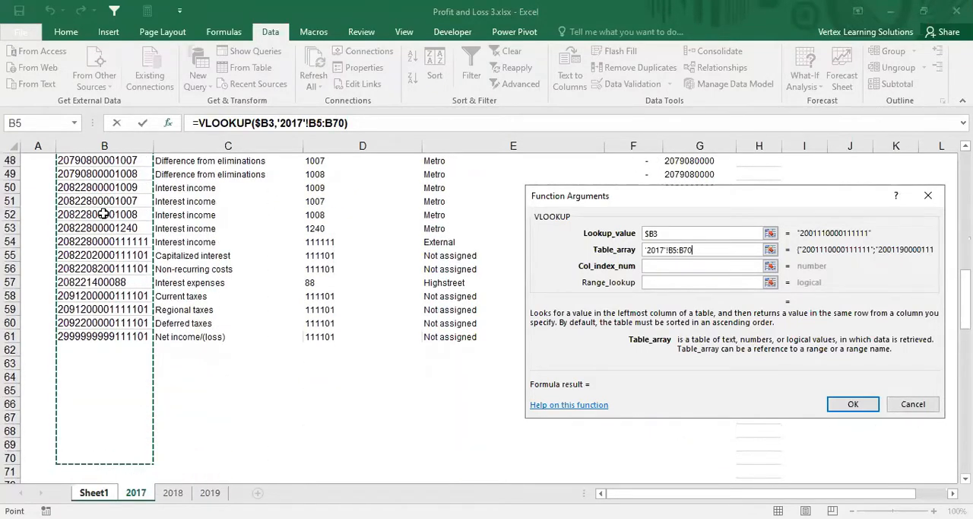
key(shift+Up)
key(shift+Up)
key(shift+Up)
key(shift+Up)
key(shift+Up)
key(shift+Up)
key(shift+Up)
key(shift+Up)
key(shift+Up)
key(shift+Right)
key(shift+Right)
key(shift+Right)
key(shift+Right)
key(shift+Left)
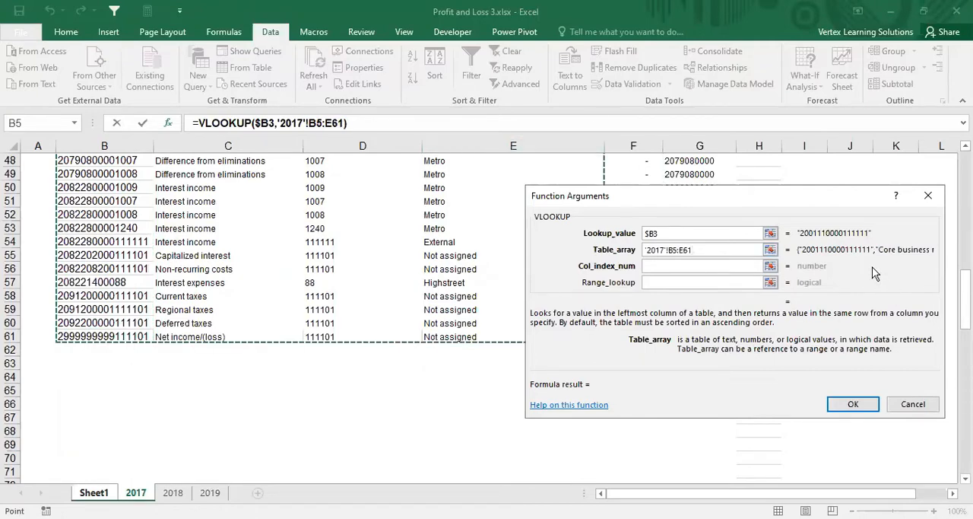
Step: Make the table array fully absolute as '2017'!$B$5:$E$61 and set the column index number to 2
scroll(304, 318, up, 15)
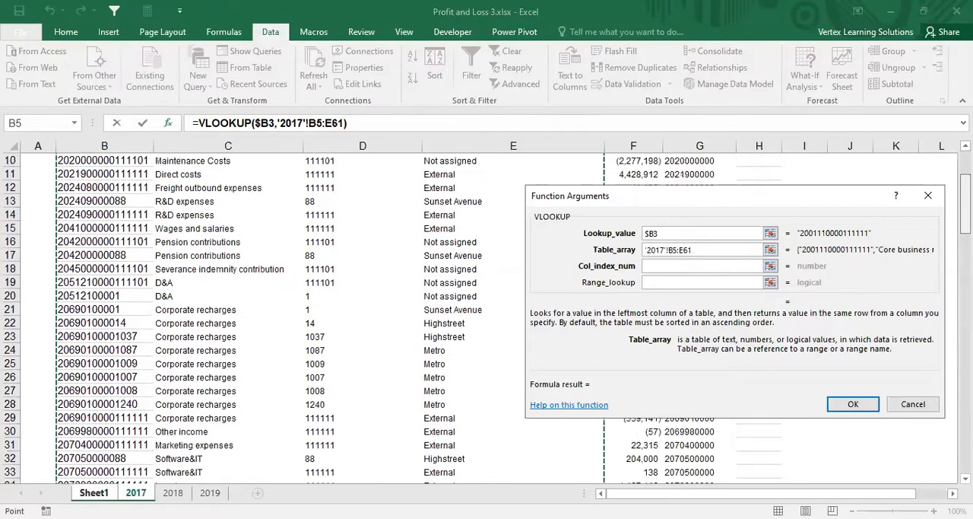
scroll(304, 318, down, 1)
scroll(304, 318, up, 1)
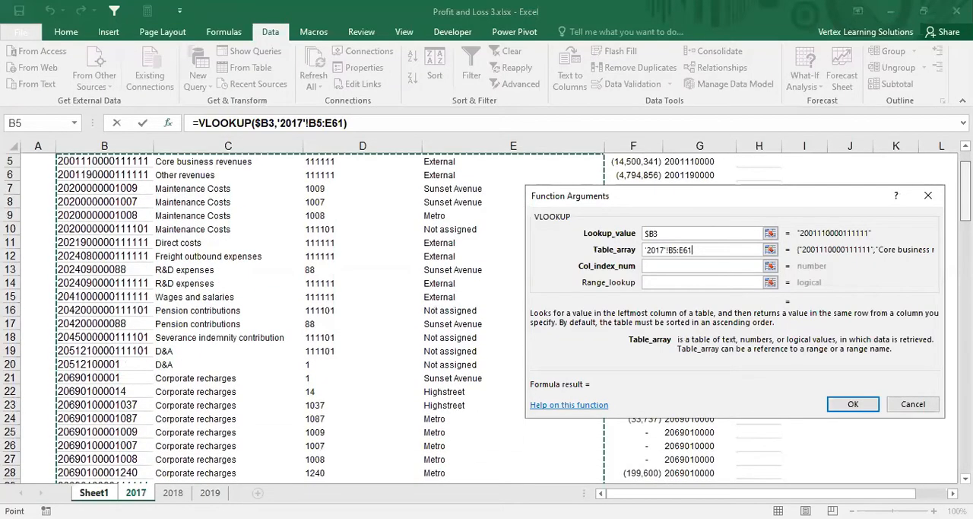
scroll(304, 318, up, 1)
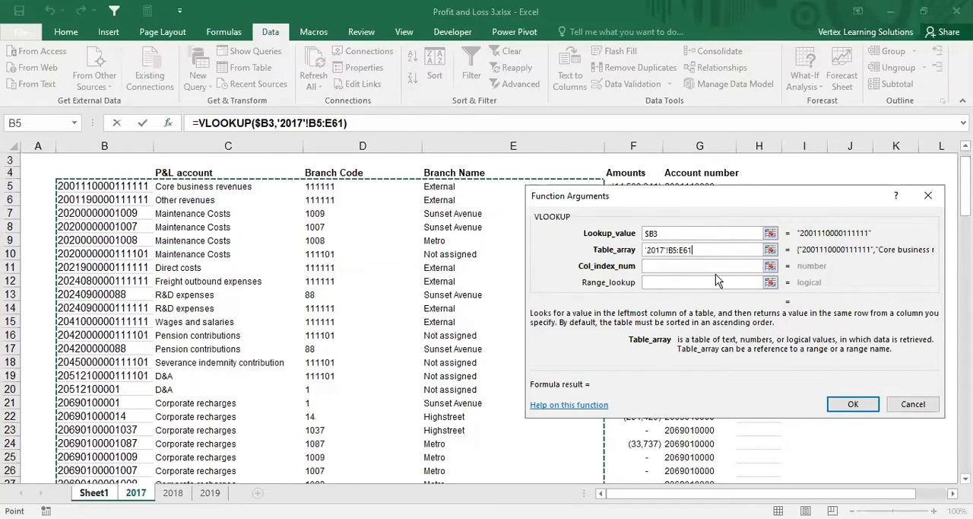
key(F4)
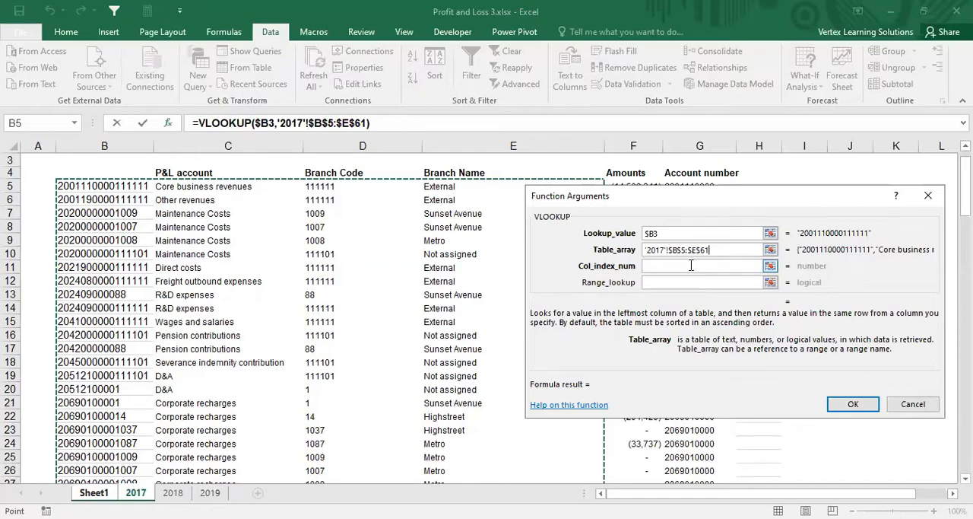
click(691, 265)
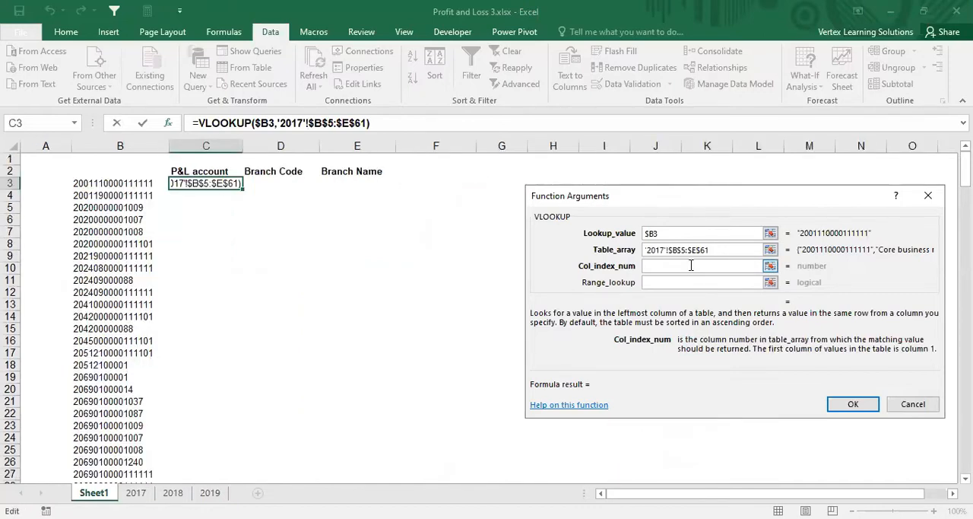
text(2)
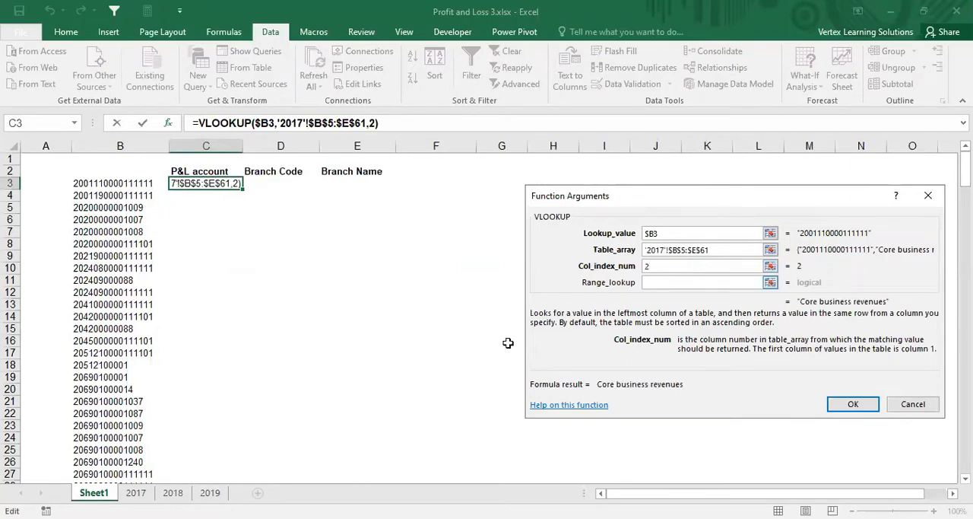
text(+)
click(137, 493)
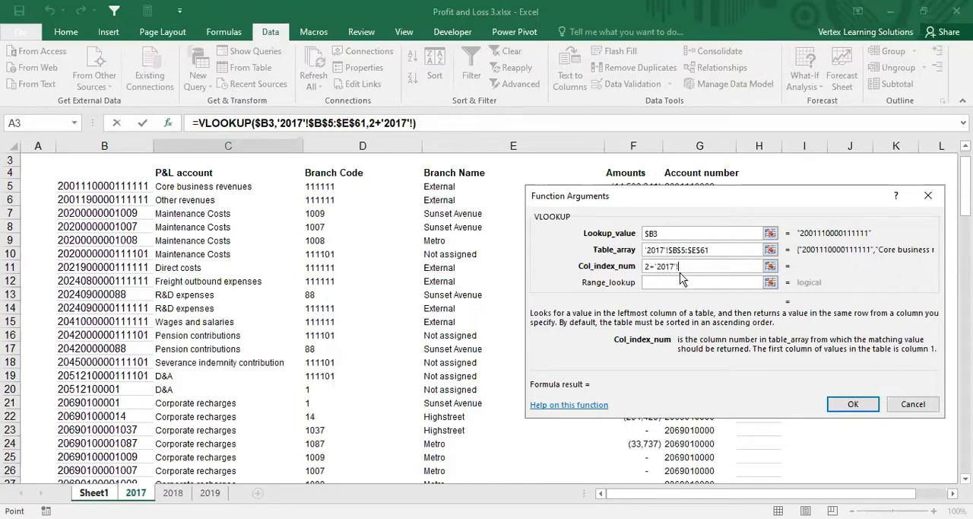
key(BackSpace)
key(BackSpace)
key(BackSpace)
key(BackSpace)
key(BackSpace)
key(BackSpace)
key(BackSpace)
key(BackSpace)
key(BackSpace)
text(2)
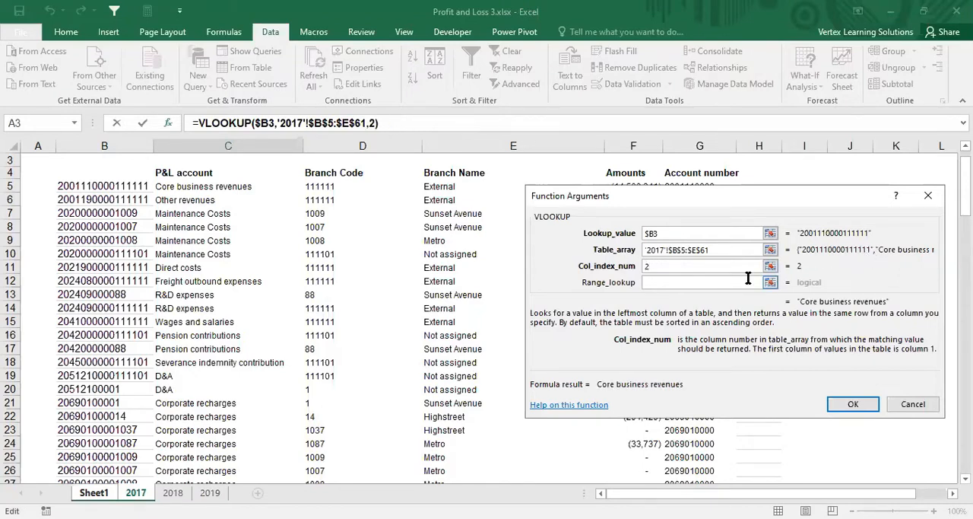
Step: Set the range lookup to false for an exact match and complete the P&L account lookup in C3
click(693, 282)
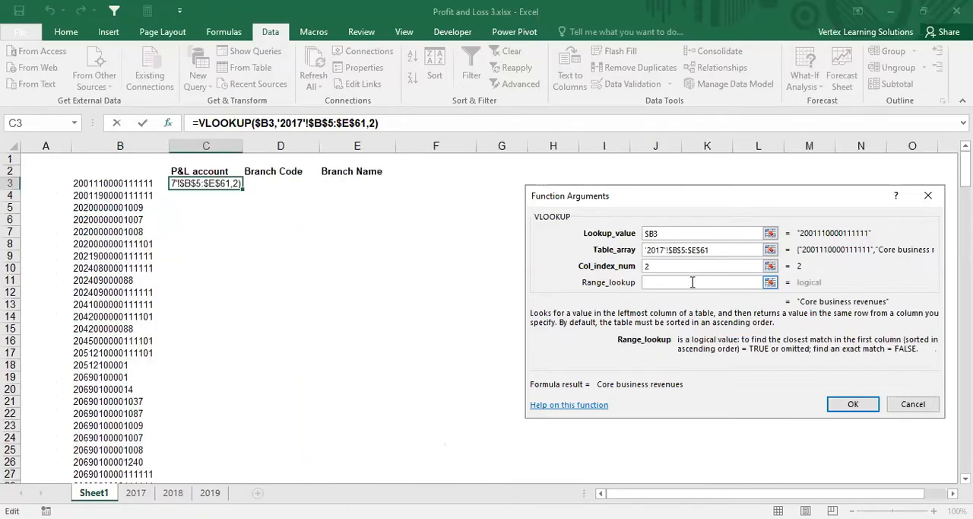
text(fals)
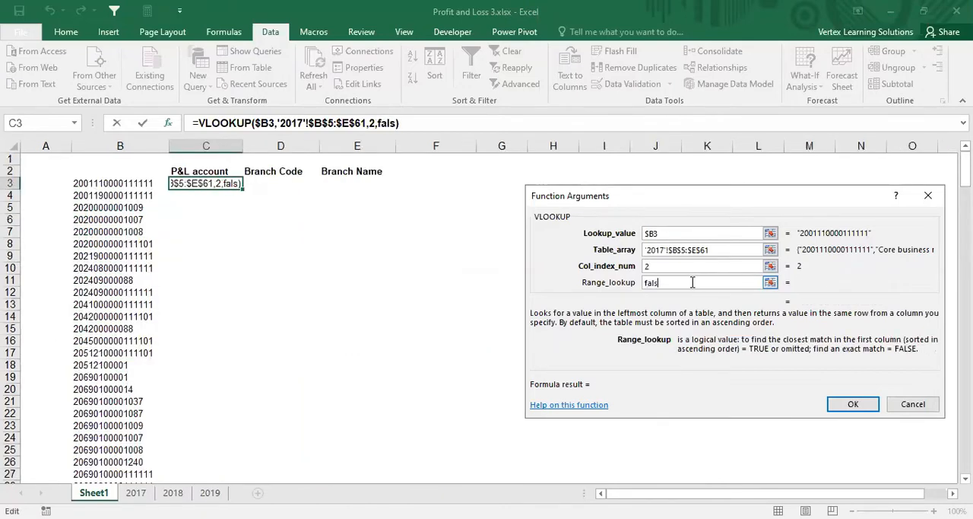
text(e)
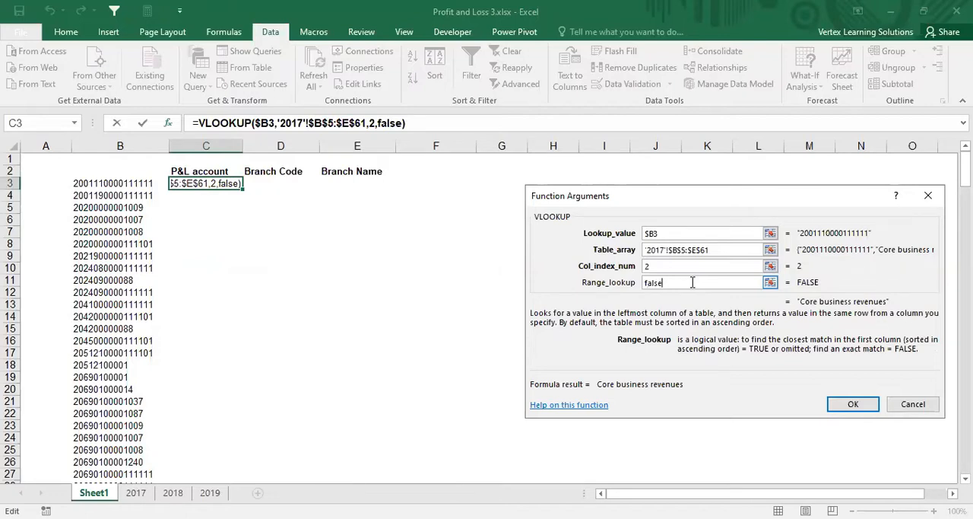
click(858, 403)
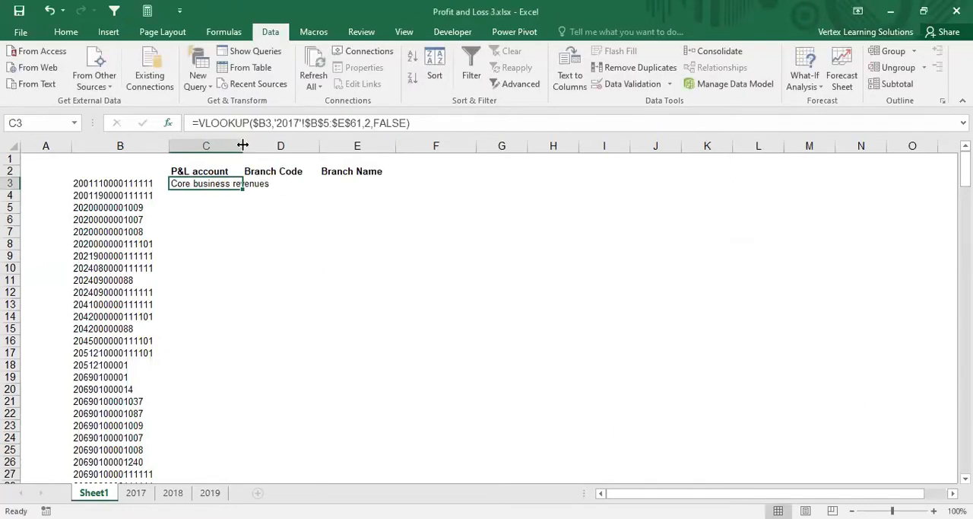
Step: Widen the P&L account column C on Sheet1 so the looked-up account name fits
drag(242, 145, 284, 146)
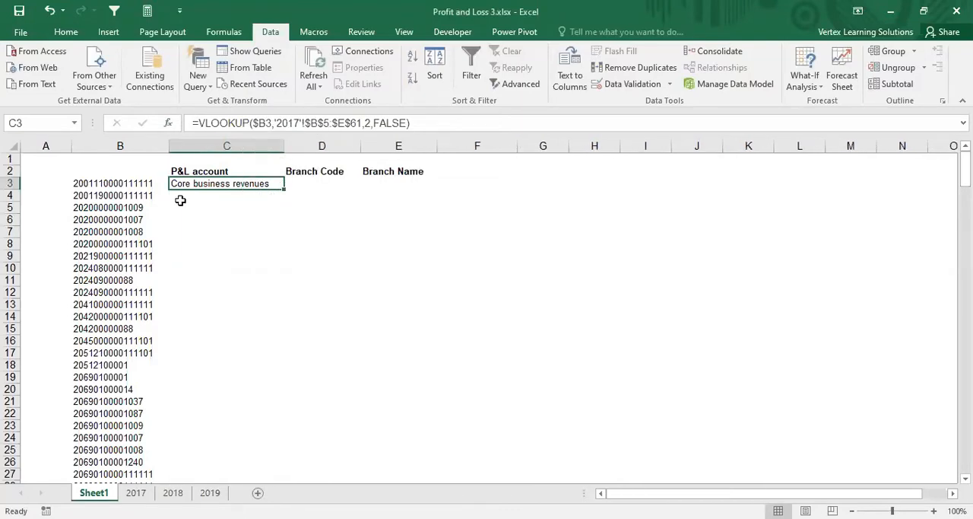
click(147, 185)
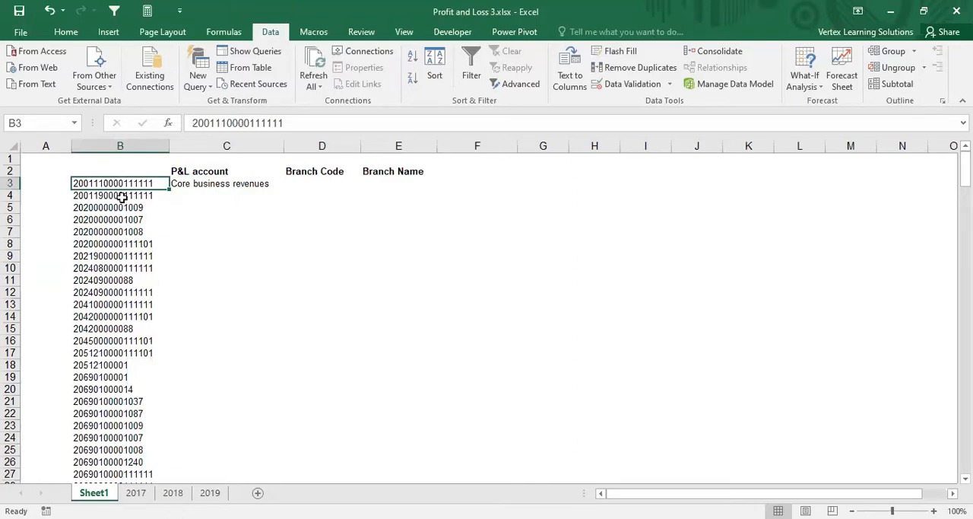
click(225, 183)
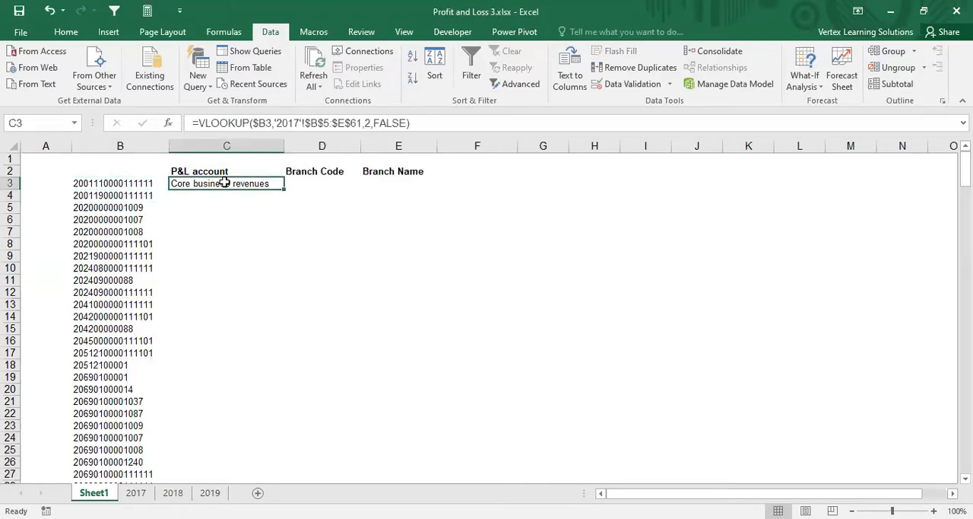
drag(285, 147, 296, 147)
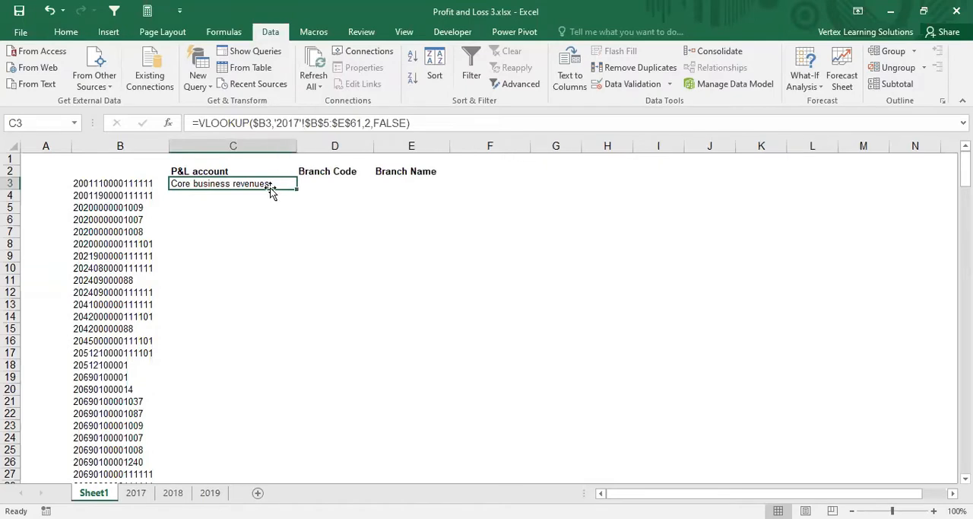
Step: Copy the lookup formula from C3 into the Branch Code cell D3, widen column D to fit, and compare both formulas
click(256, 206)
click(256, 184)
key(ctrl+c)
click(339, 184)
key(ctrl+v)
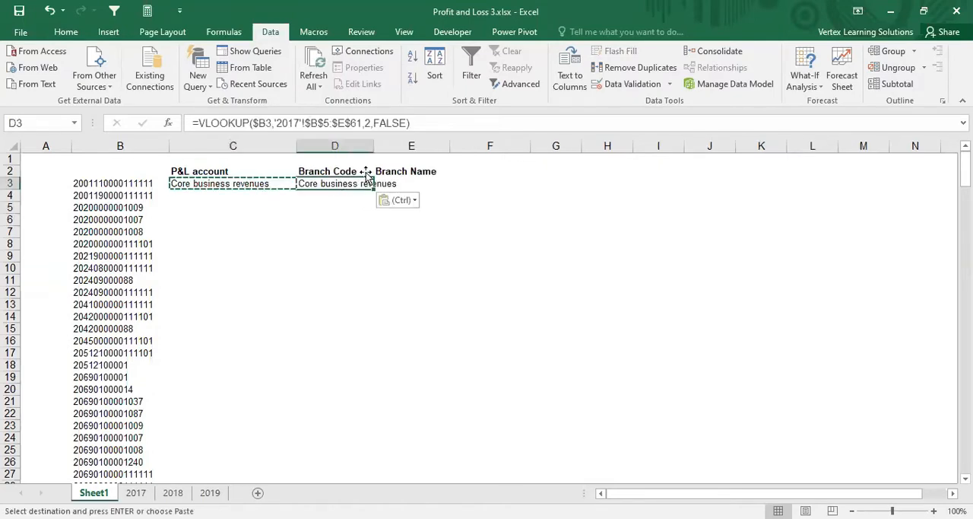
drag(375, 148, 414, 148)
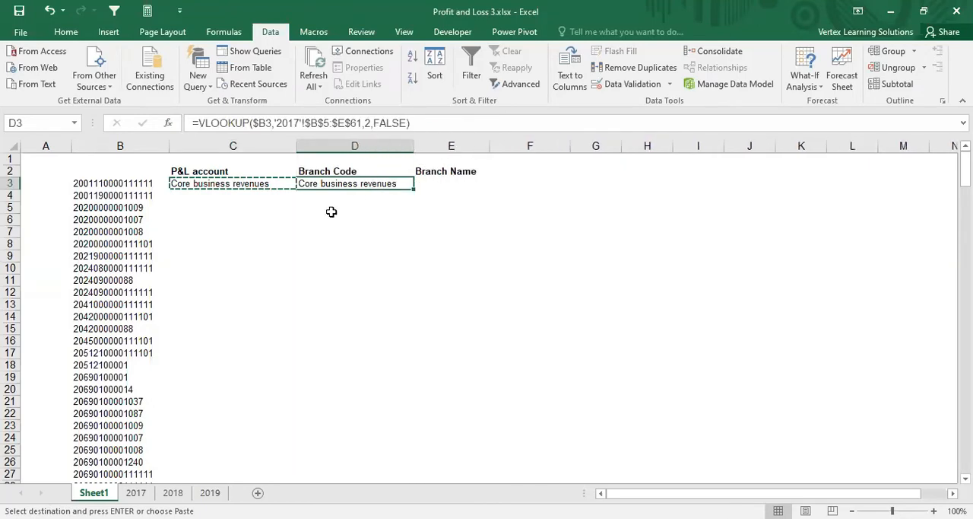
key(Escape)
click(329, 213)
click(335, 184)
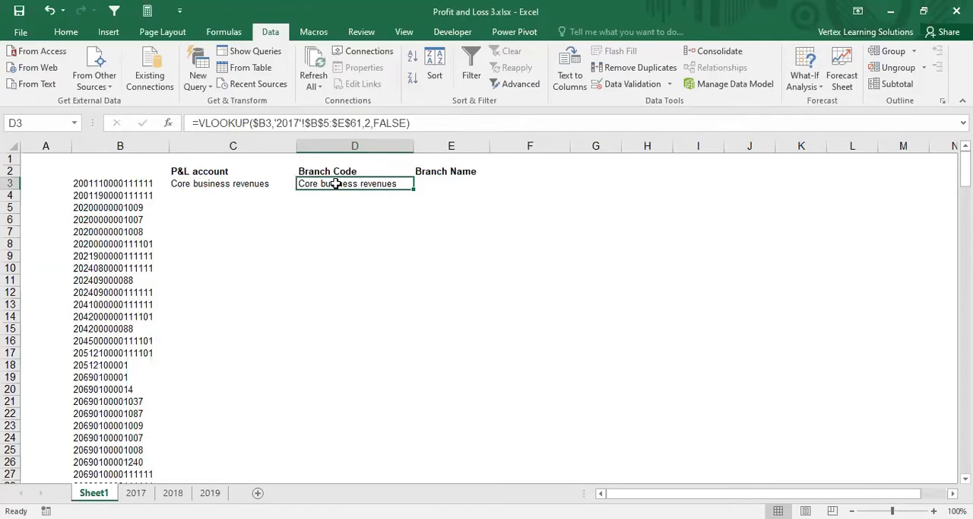
click(245, 182)
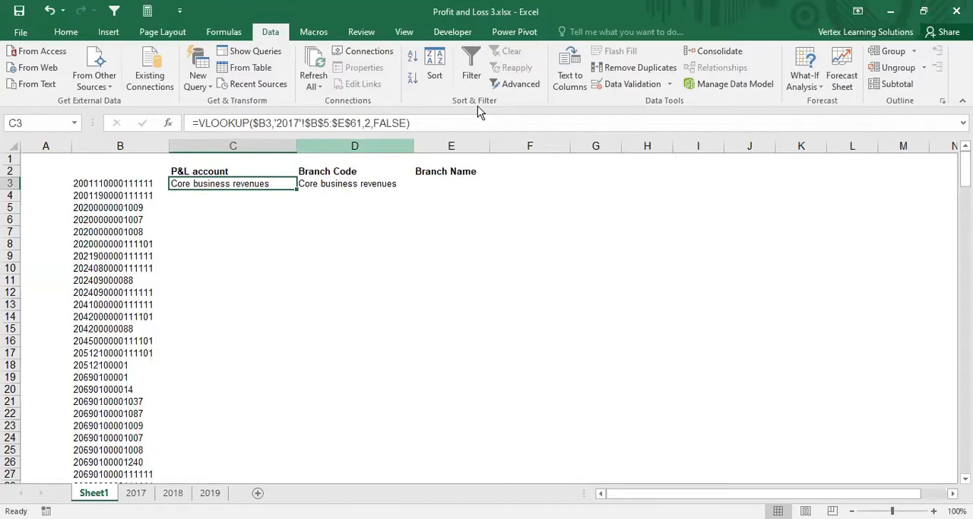
key(ctrl+shift+d)
mouse_move(364, 131)
mouse_down()
mouse_move(377, 121)
mouse_move(367, 114)
mouse_up()
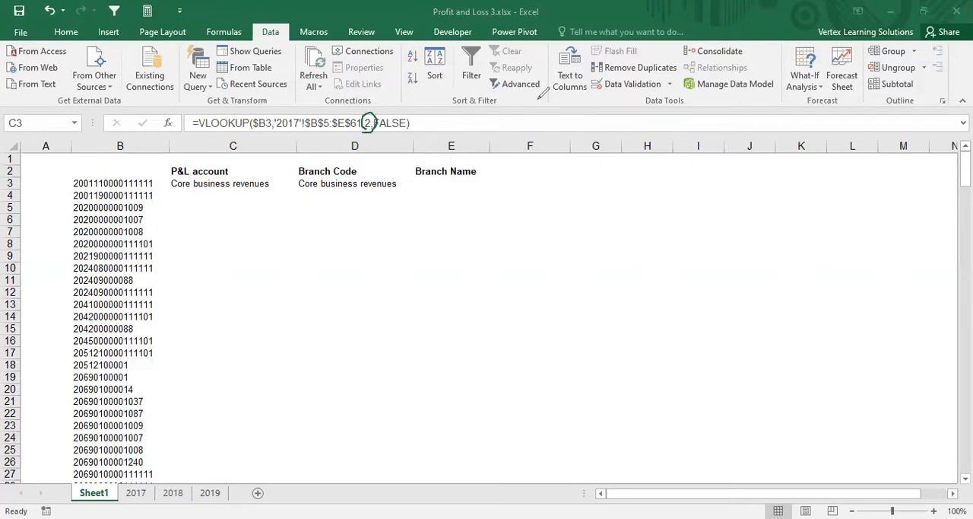
key(ctrl+z)
Step: Compare the lookups in C3 and D3, then count columns B to D on the 2017 sheet to find Branch Code's column position
click(238, 183)
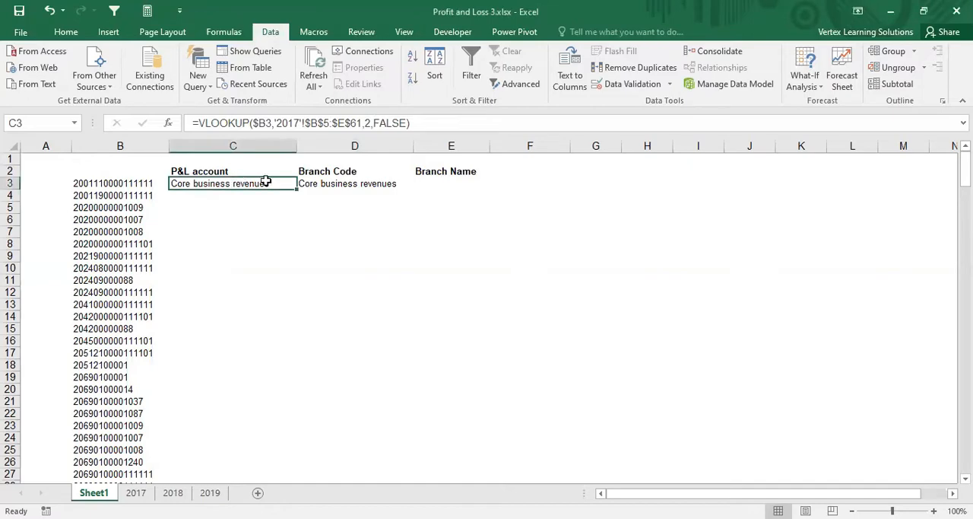
click(314, 183)
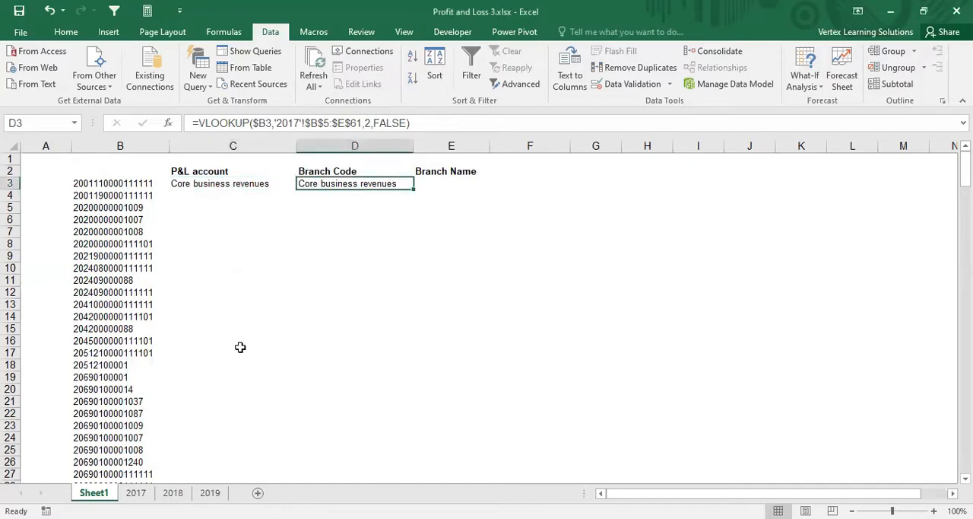
click(135, 493)
click(333, 145)
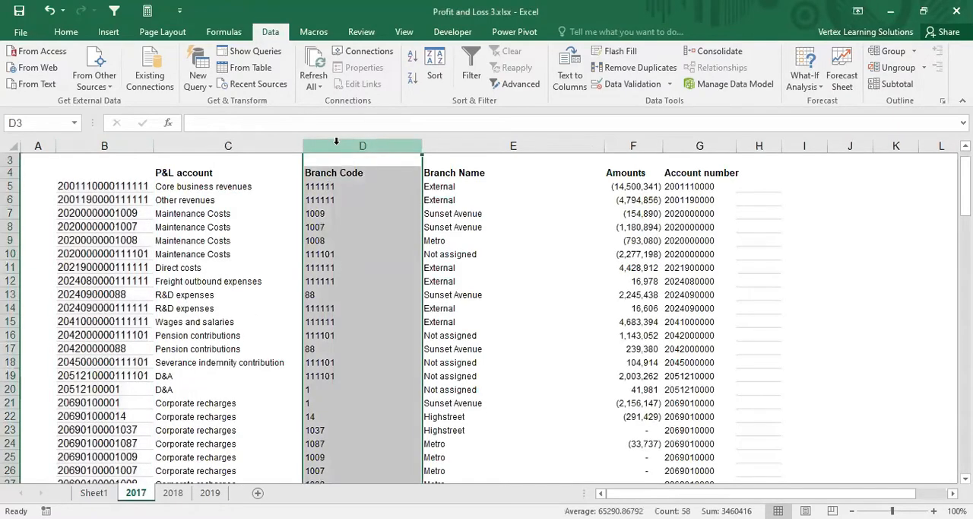
click(129, 146)
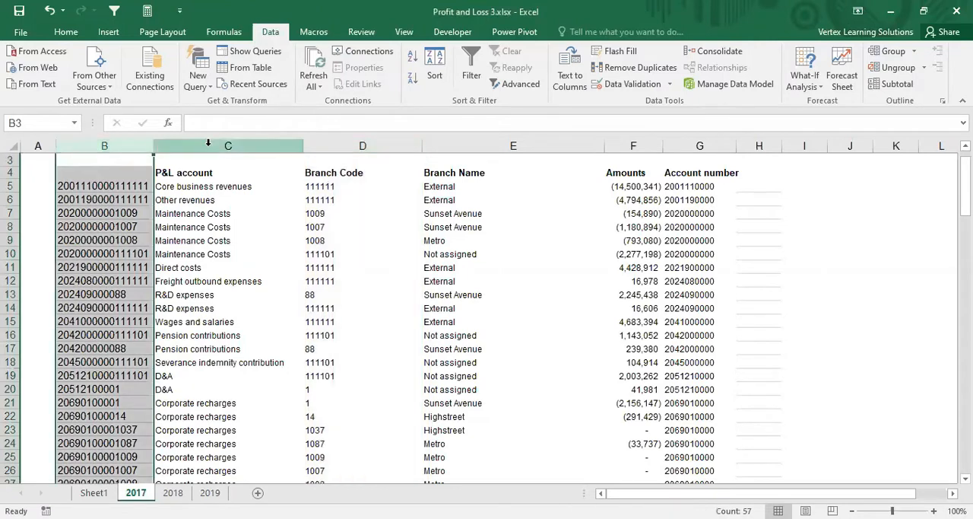
click(208, 143)
click(338, 143)
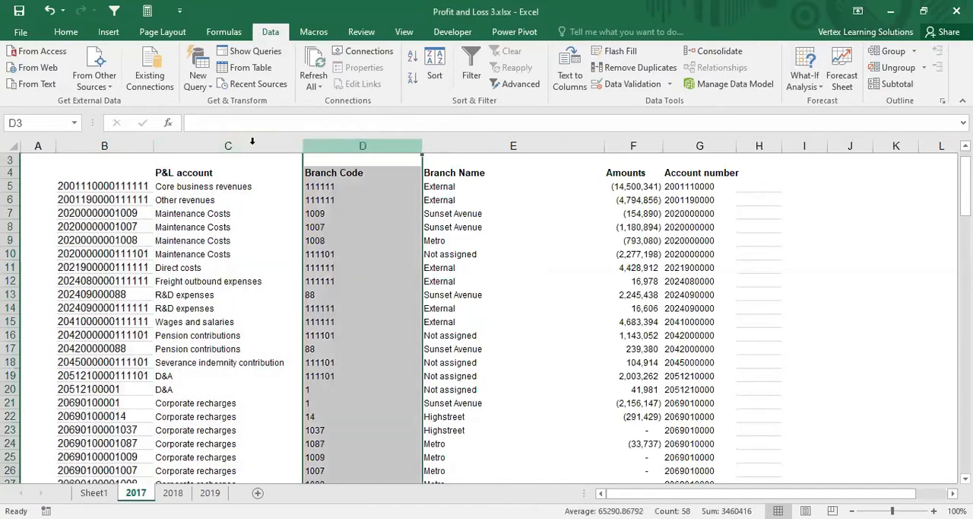
click(34, 143)
click(106, 142)
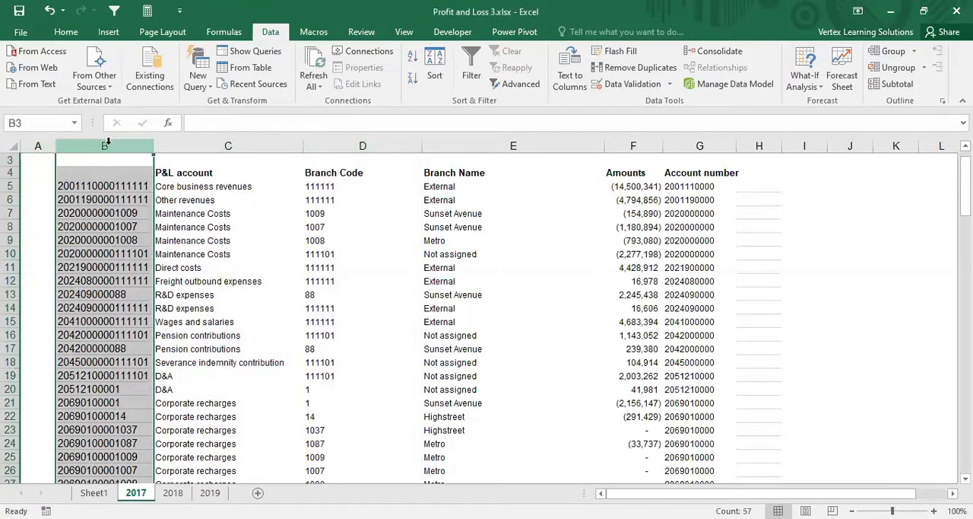
click(251, 144)
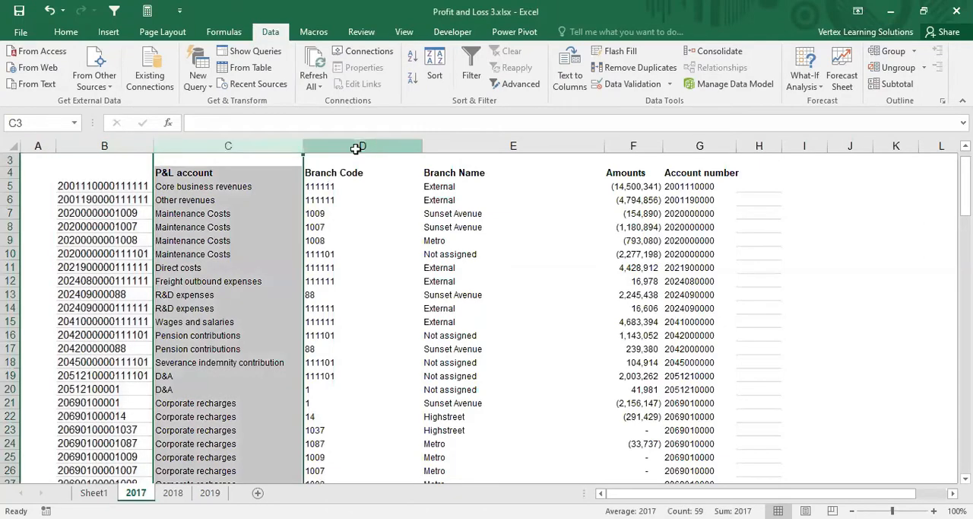
click(358, 145)
click(94, 493)
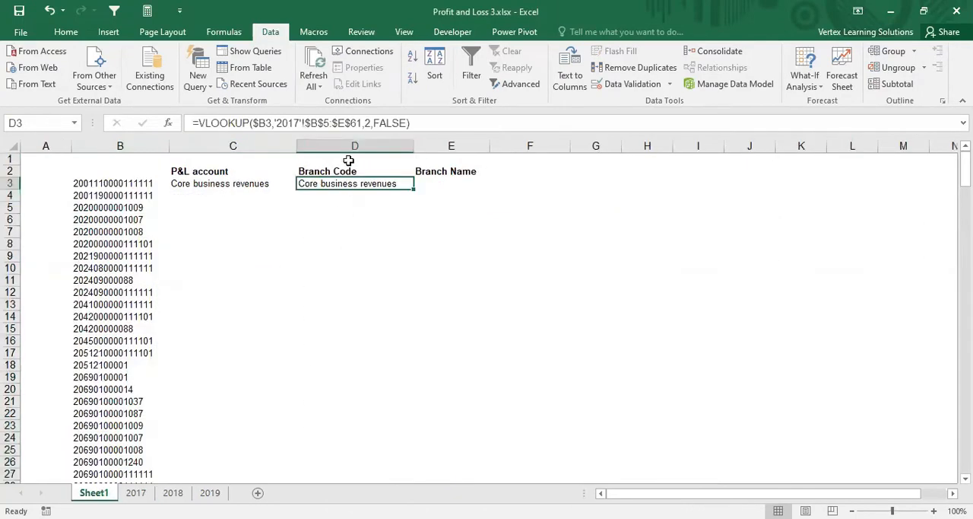
Step: Set the column index number of the Branch Code lookup in D3 to 3
click(371, 124)
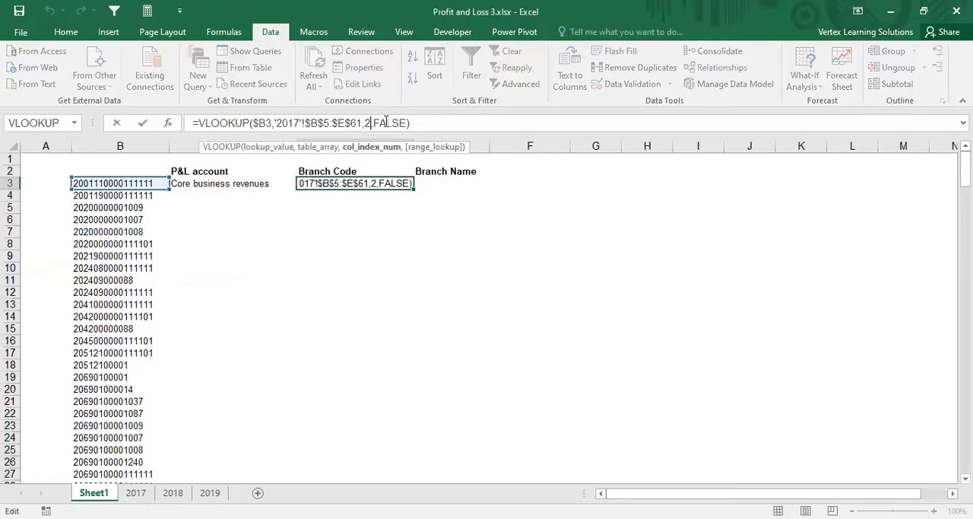
key(BackSpace)
text(3)
key(Return)
Step: Copy the Branch Code lookup from D3 into the Branch Name cell E3 and compare the two formulas
click(378, 183)
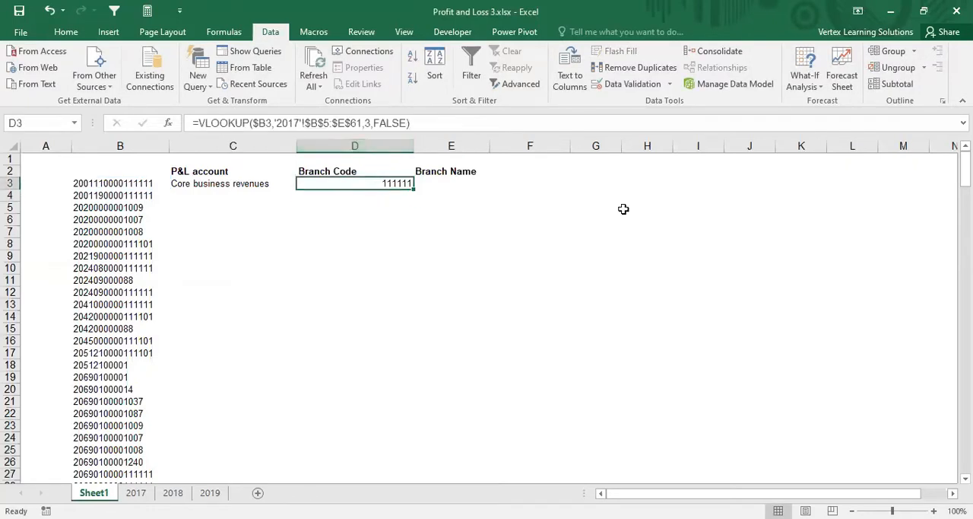
key(ctrl+c)
key(Right)
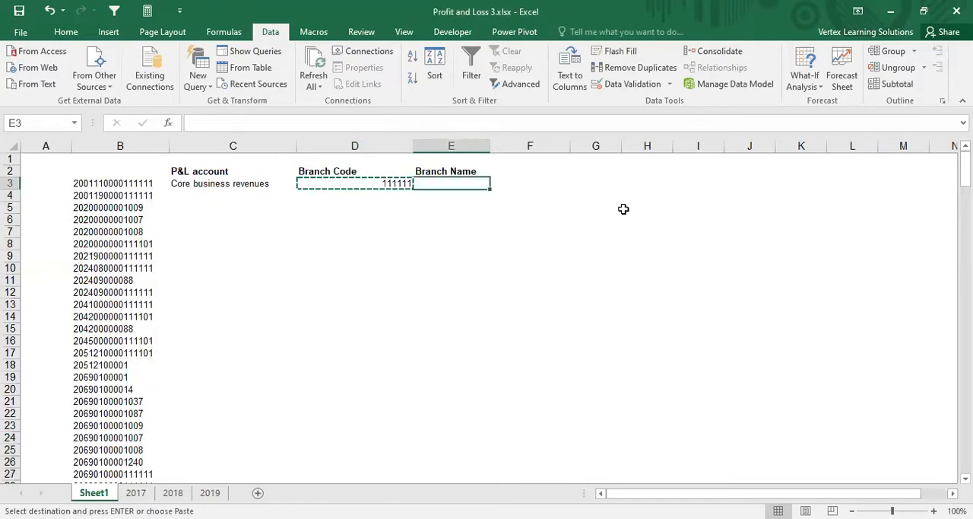
key(Return)
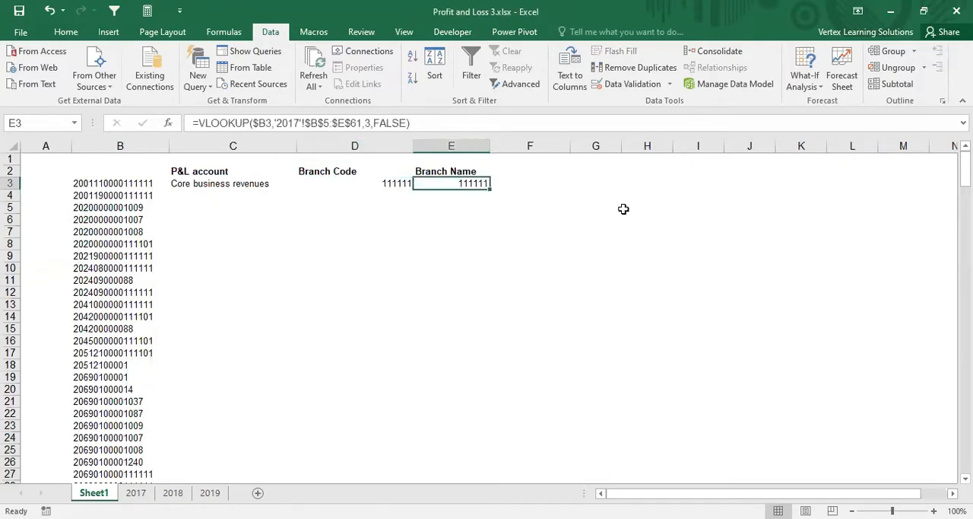
click(403, 183)
click(442, 185)
click(401, 184)
Step: Set the column index number of the Branch Name lookup in E3 to 4 and review the formulas in C3, D3 and E3
click(439, 183)
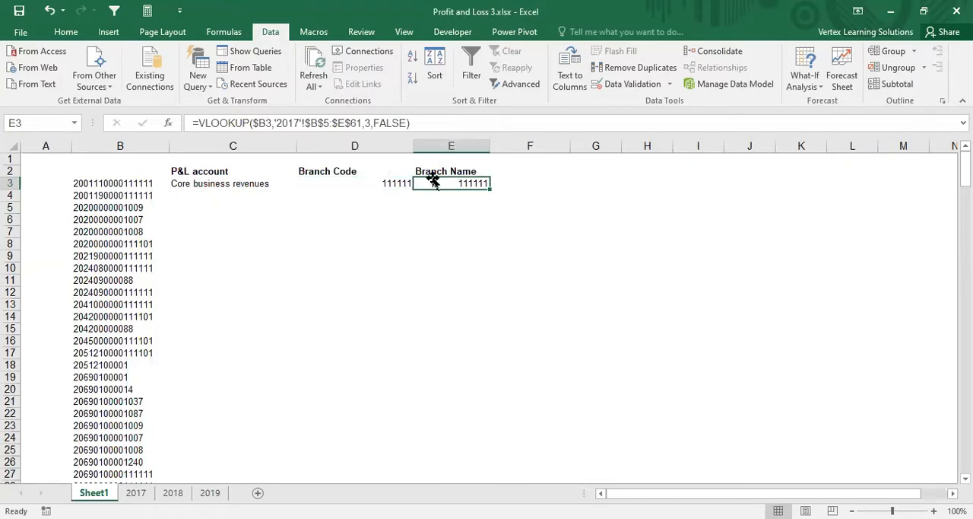
click(377, 123)
key(BackSpace)
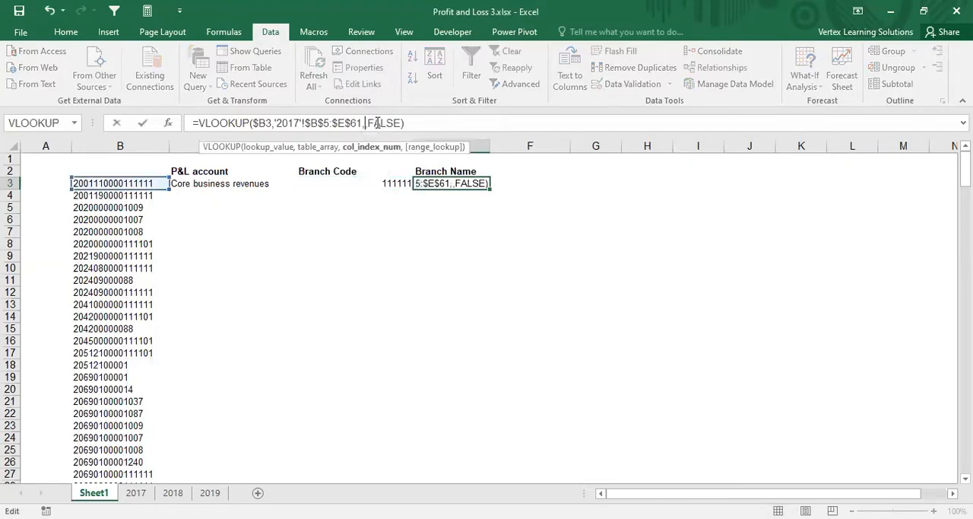
text(4)
key(Return)
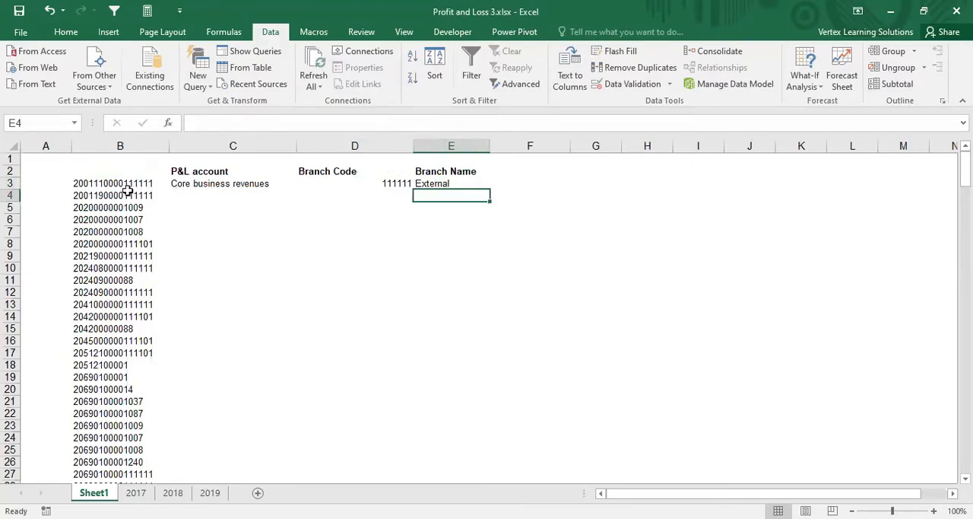
click(204, 187)
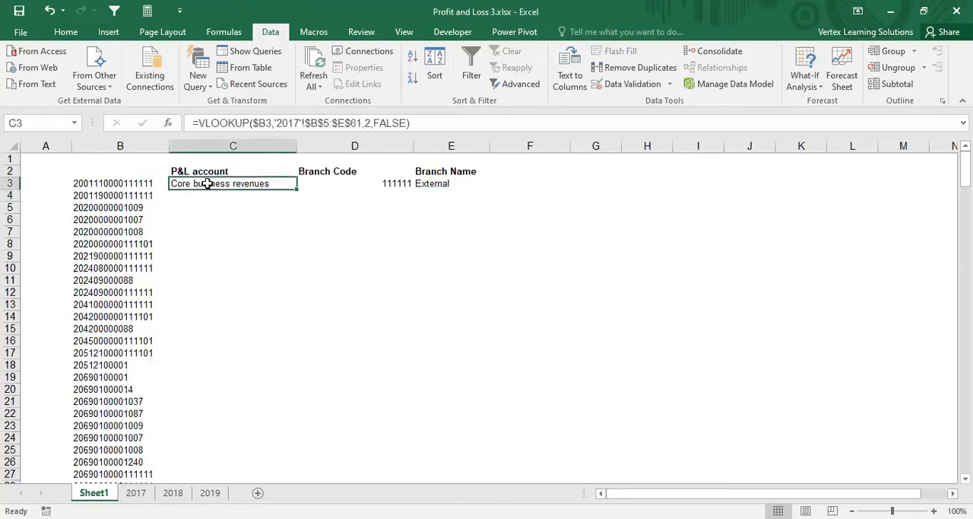
click(348, 184)
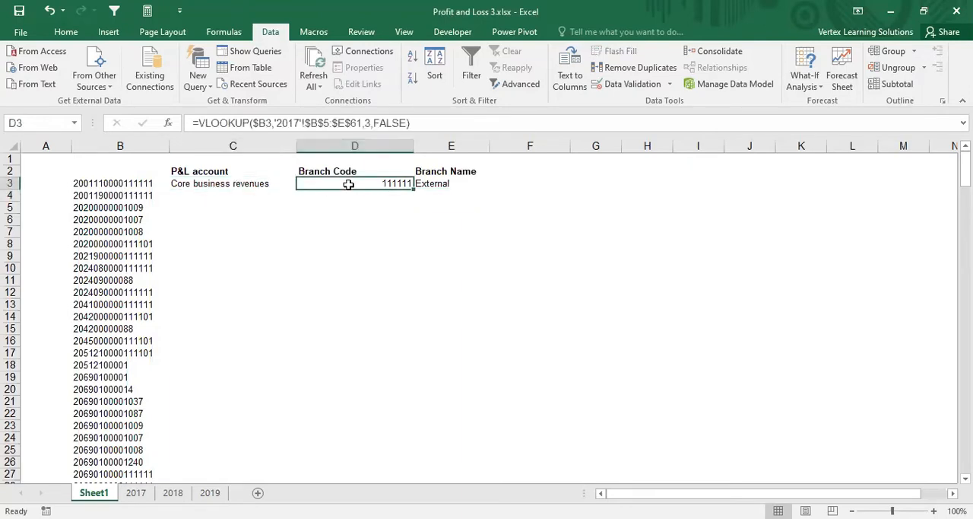
click(436, 184)
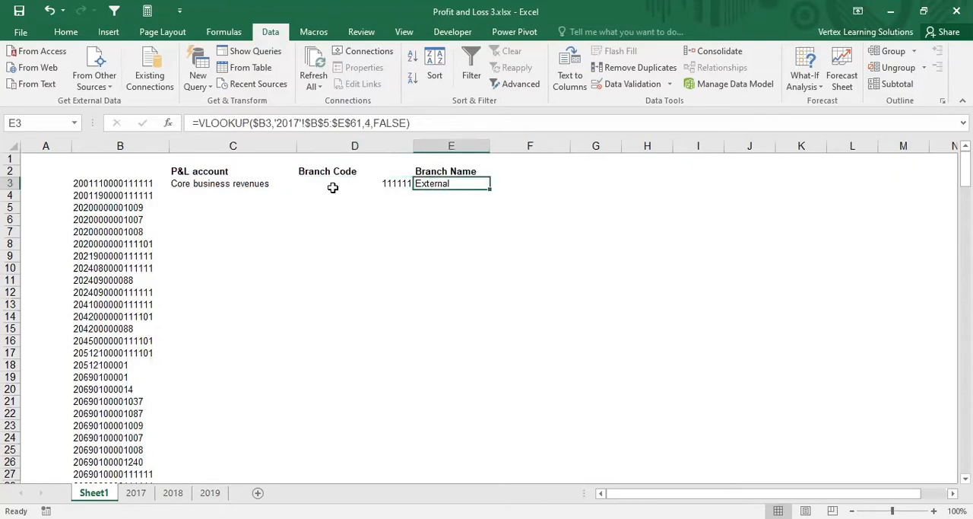
Step: Copy the three lookup formulas in C3:E3 down to row 107, the last row with a key in column B
drag(232, 186, 444, 183)
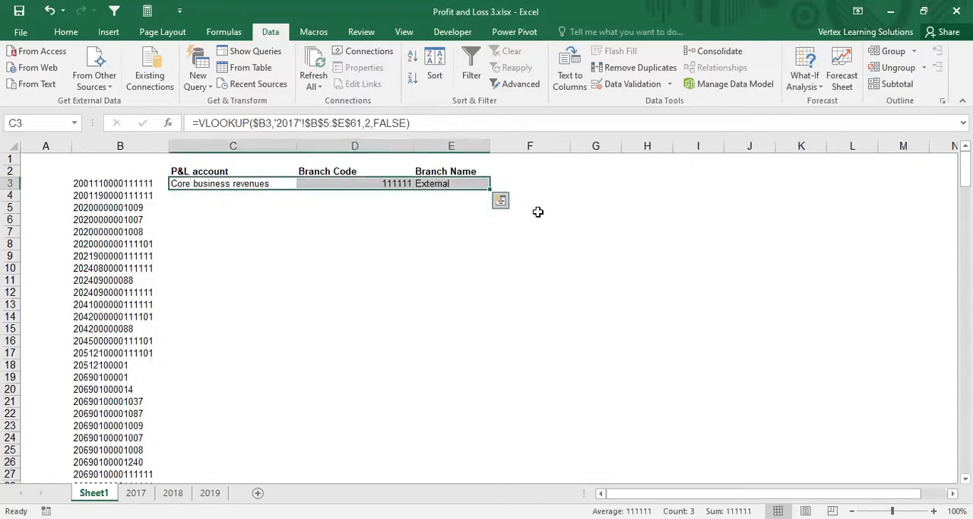
key(ctrl+c)
key(shift+Down)
key(shift+Down)
key(shift+Down)
key(shift+Down)
key(shift+Down)
key(shift+Down)
key(shift+Down)
key(shift+Down)
key(shift+Down)
key(shift+Down)
key(shift+Down)
key(shift+Down)
key(shift+Down)
key(shift+Down)
key(shift+Down)
key(shift+Down)
key(shift+Down)
key(shift+Down)
key(shift+Down)
key(shift+Down)
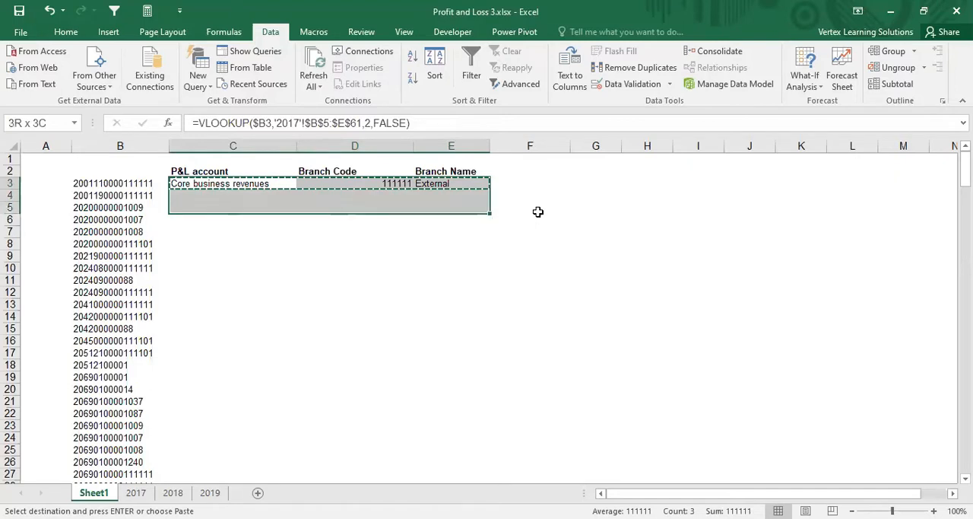
key(shift+Down)
key(shift+Down)
key(shift+Down)
key(shift+Down)
key(shift+Down)
key(shift+Down)
key(shift+Down)
key(shift+Down)
key(shift+Down)
key(shift+Down)
key(shift+Down)
key(shift+Down)
key(shift+Down)
key(shift+Down)
key(shift+Down)
key(shift+Down)
key(shift+Down)
key(shift+Down)
key(shift+Down)
key(shift+Down)
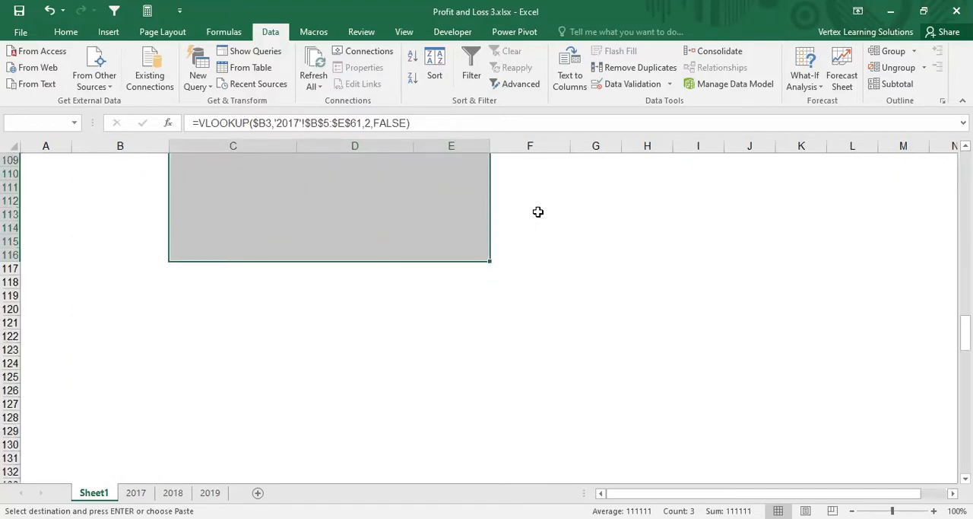
key(shift+Up)
key(shift+Up)
key(shift+Up)
key(shift+Up)
key(shift+Up)
key(shift+Up)
key(shift+Up)
key(shift+Up)
key(shift+Up)
key(shift+Up)
key(shift+Up)
key(shift+Up)
key(shift+Up)
key(shift+Up)
key(shift+Up)
key(shift+Up)
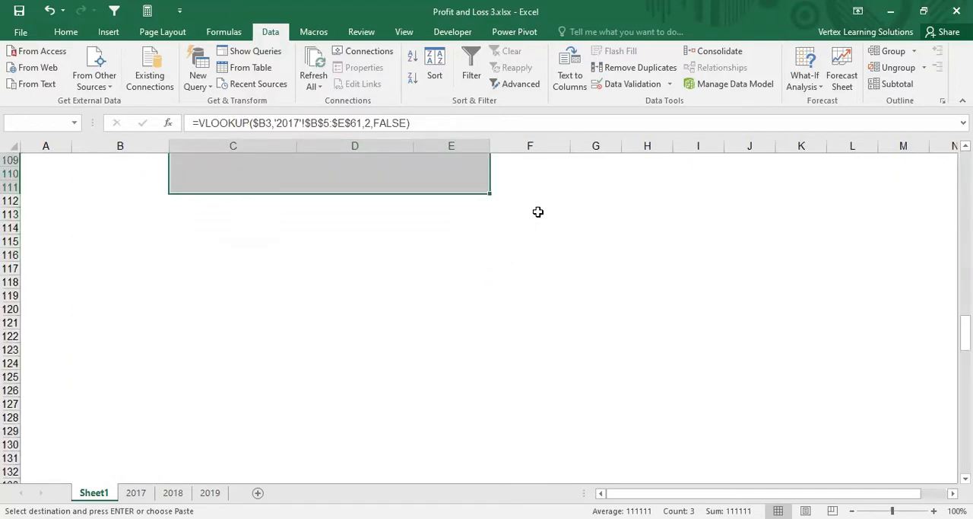
key(shift+Down)
key(shift+Down)
key(shift+Down)
key(shift+Down)
key(shift+Down)
key(shift+Down)
key(shift+Down)
key(shift+Down)
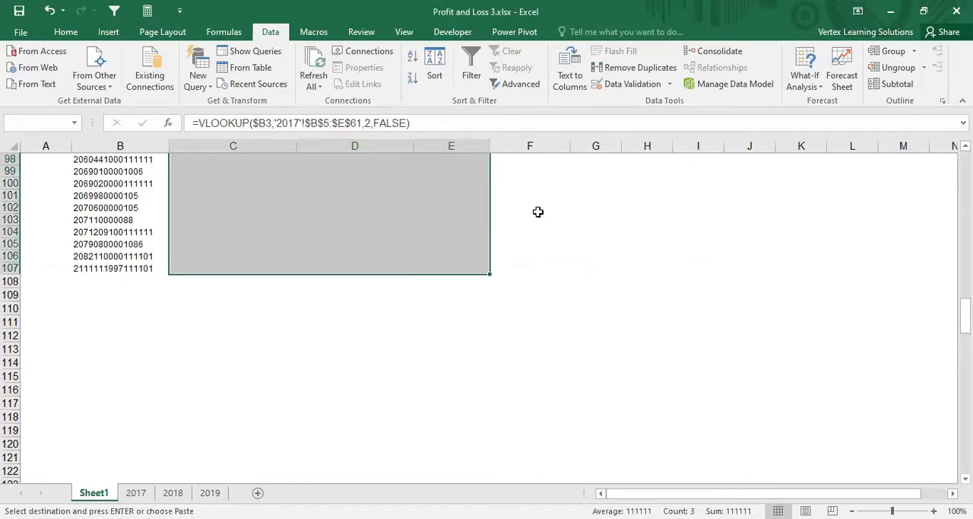
key(Return)
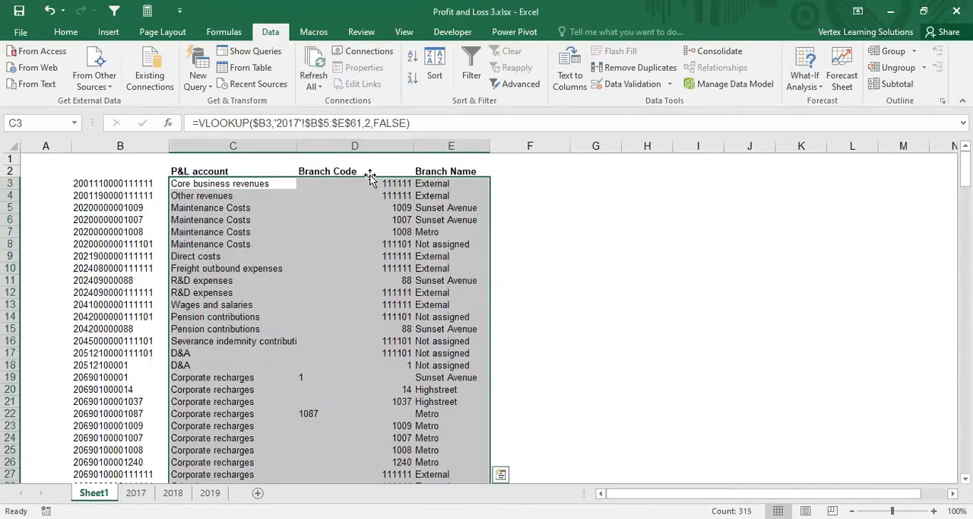
Step: Examine the copied lookups down Sheet1 with reference to the 2017 sheet, inspecting the column C formulas around rows 59, 60 and 66
scroll(370, 178, down, 2)
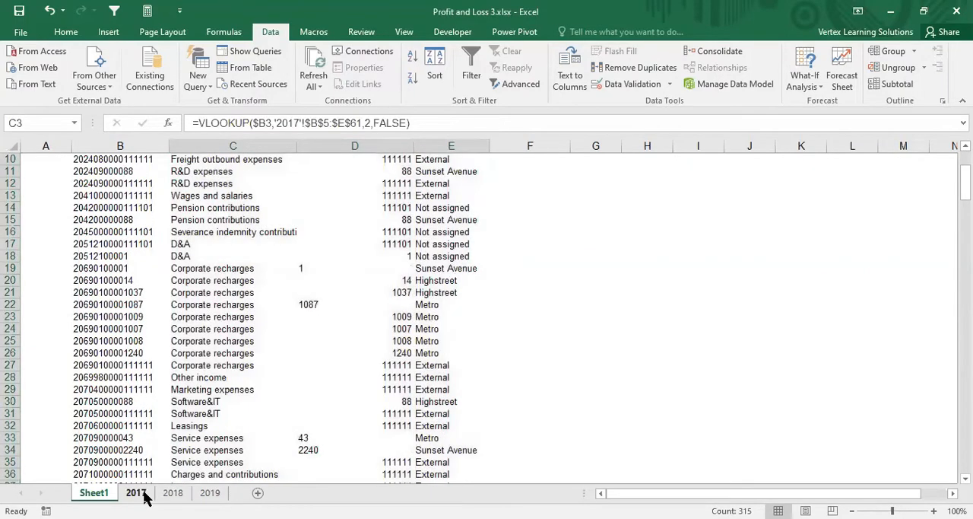
click(140, 493)
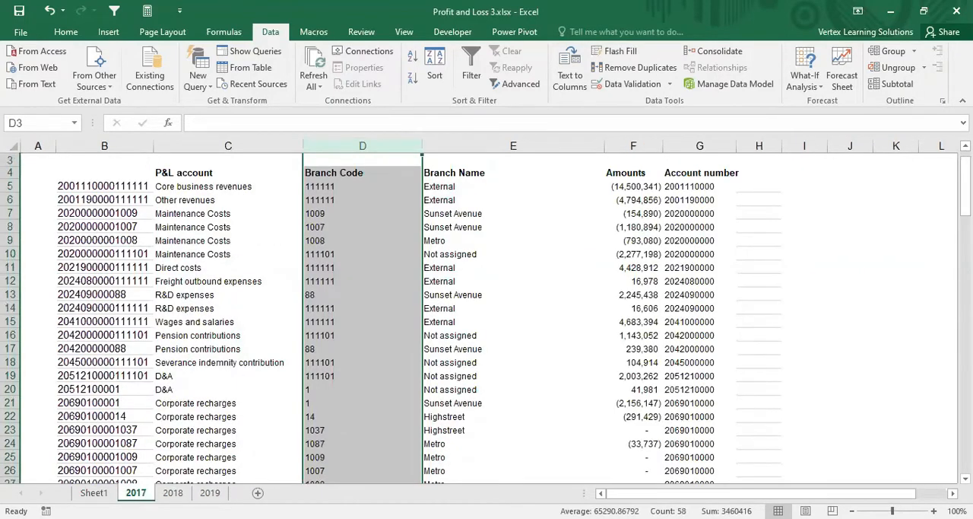
click(94, 493)
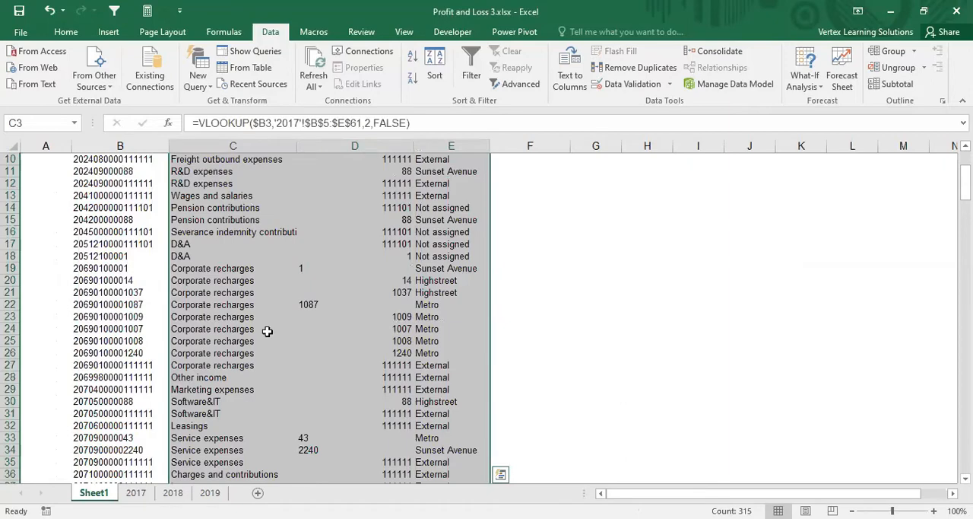
scroll(267, 331, down, 14)
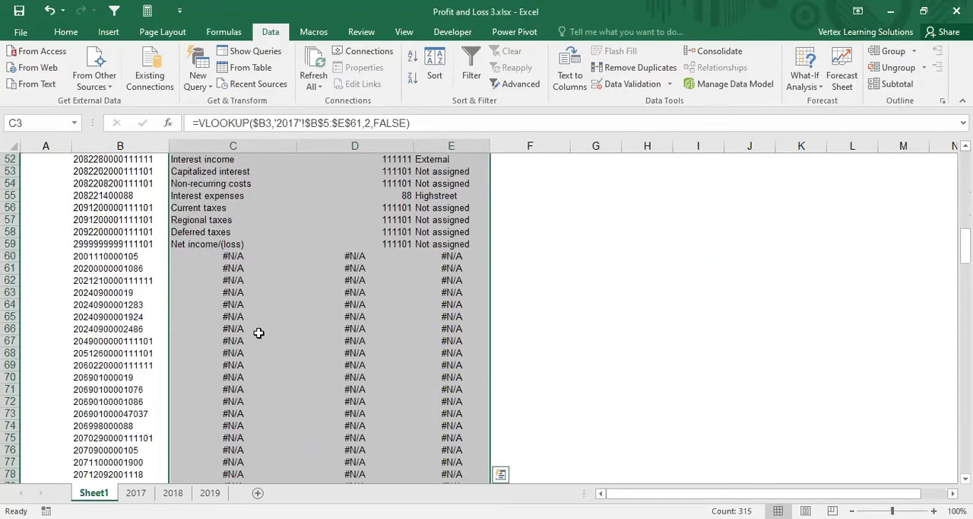
click(259, 332)
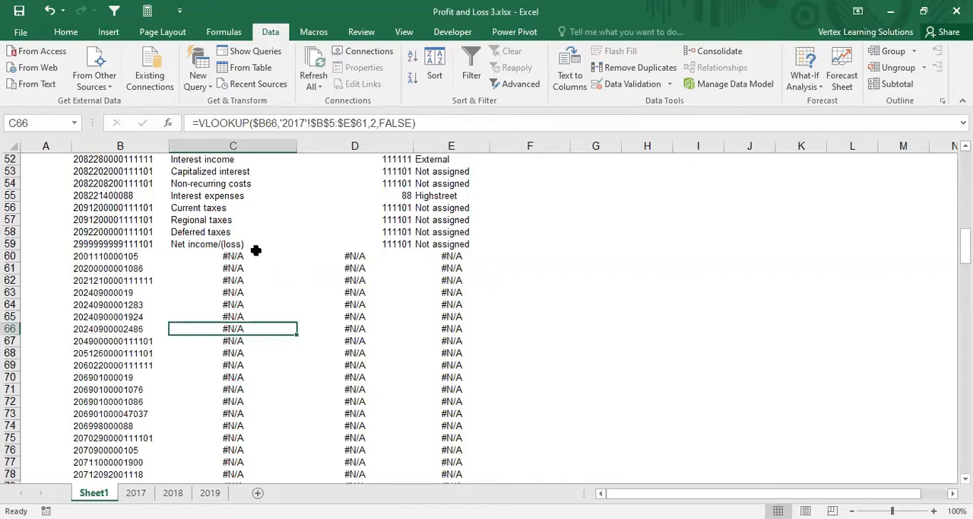
click(250, 255)
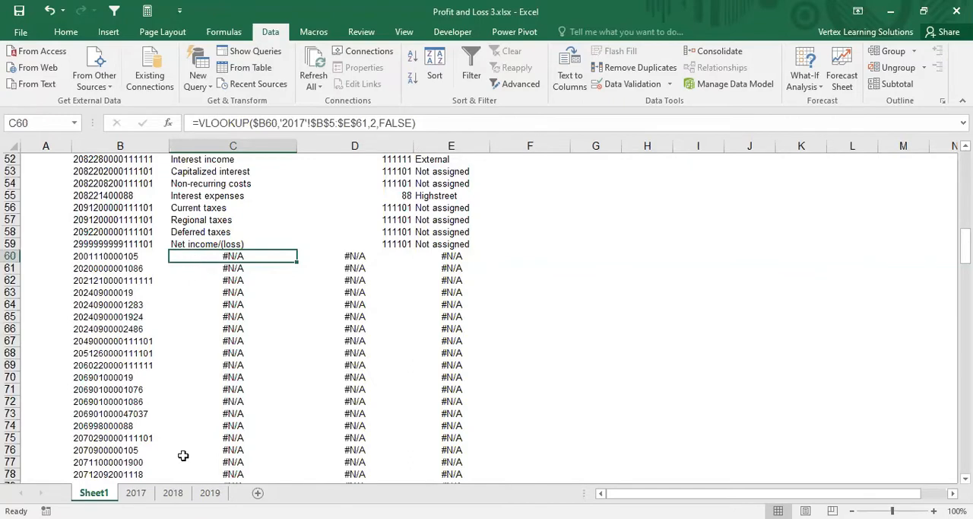
drag(196, 243, 197, 195)
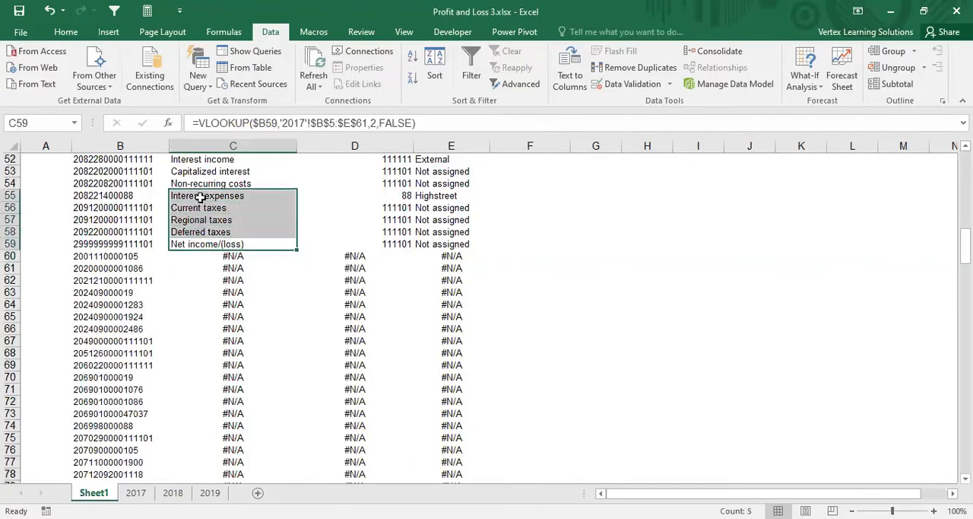
key(Down)
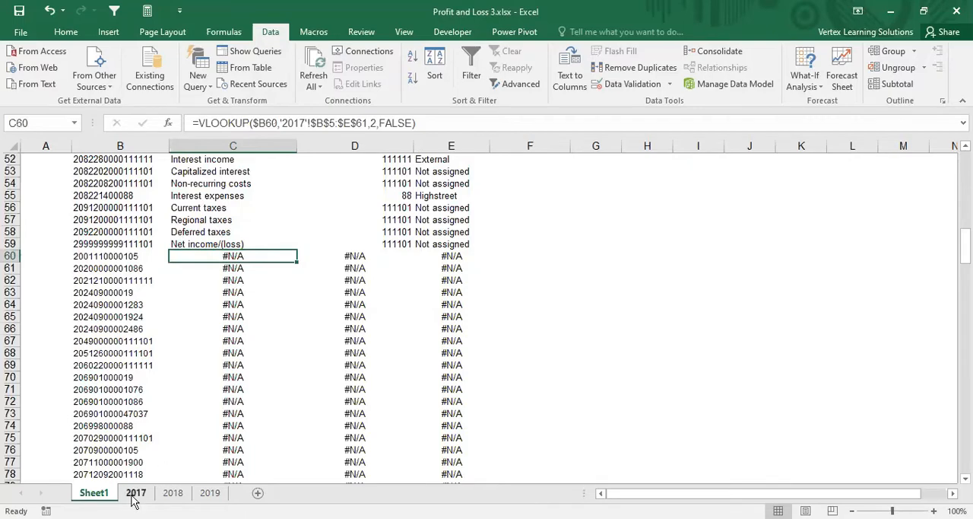
Step: Examine the Sheet1 keys in column B around rows 59 to 61 against the account numbers on the 2017, 2018 and 2019 sheets
click(144, 244)
drag(145, 244, 147, 198)
scroll(139, 222, up, 15)
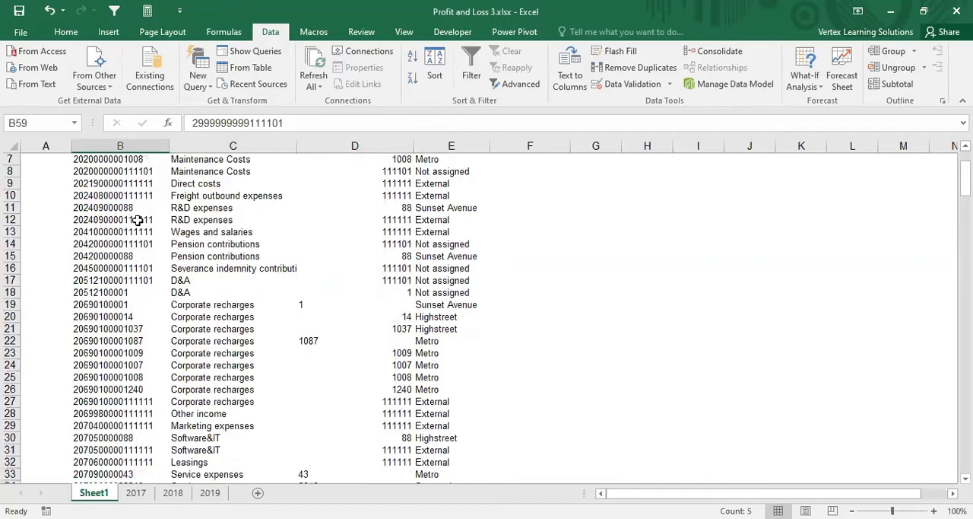
click(136, 493)
drag(700, 173, 700, 403)
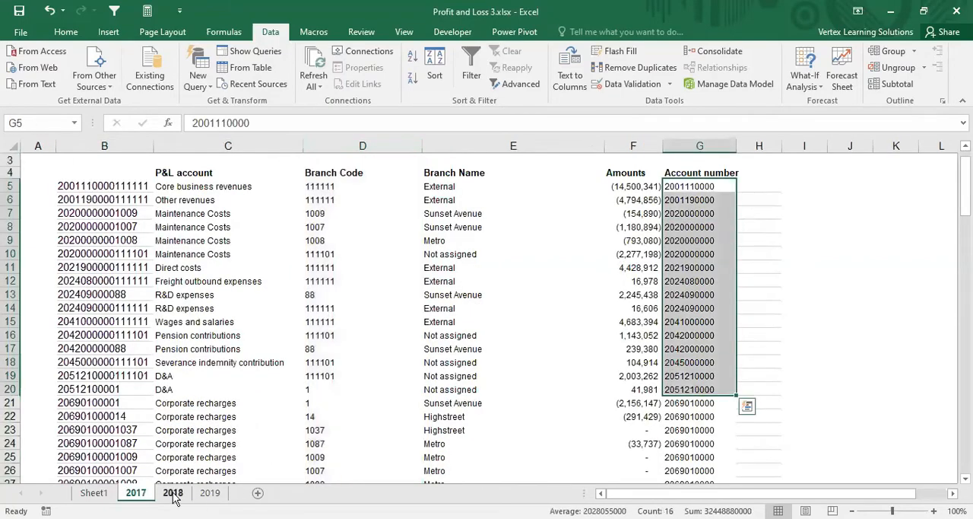
click(173, 493)
drag(700, 201, 700, 336)
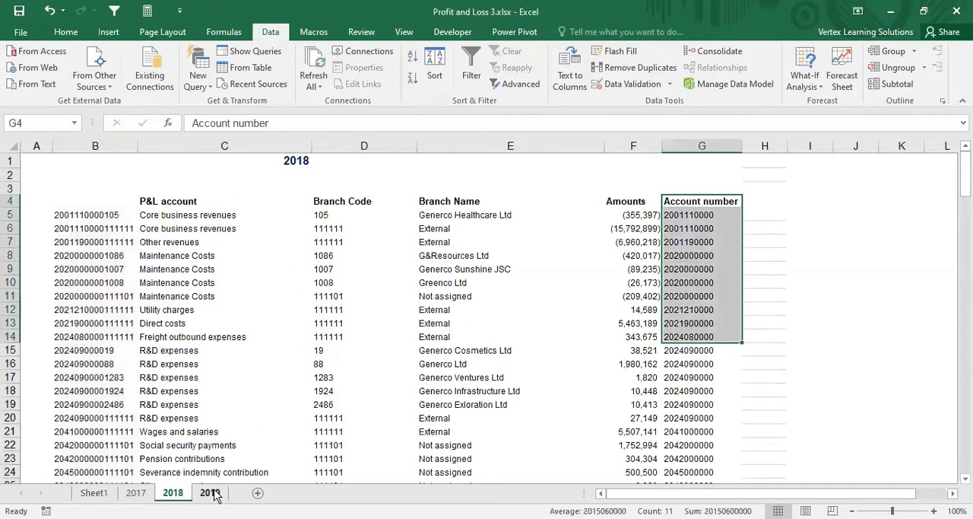
click(210, 493)
drag(692, 216, 692, 350)
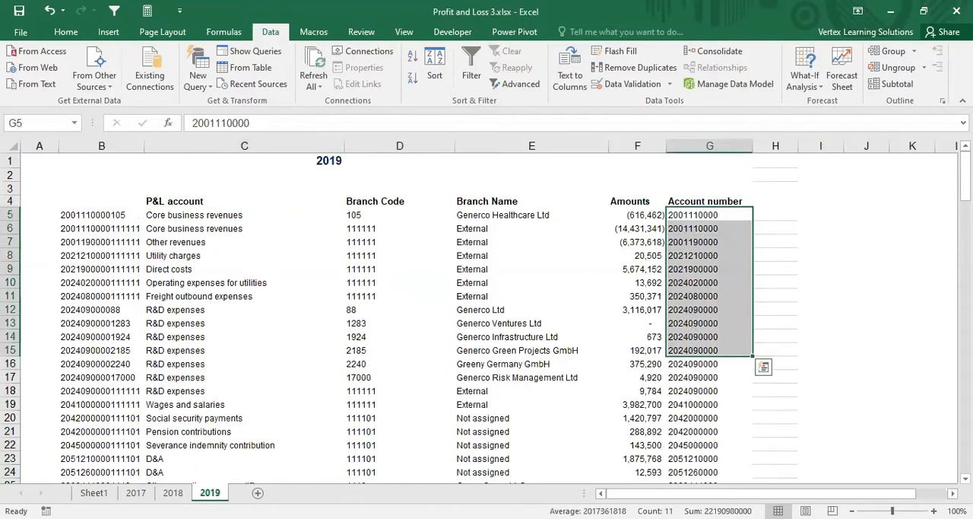
click(93, 492)
scroll(203, 332, down, 14)
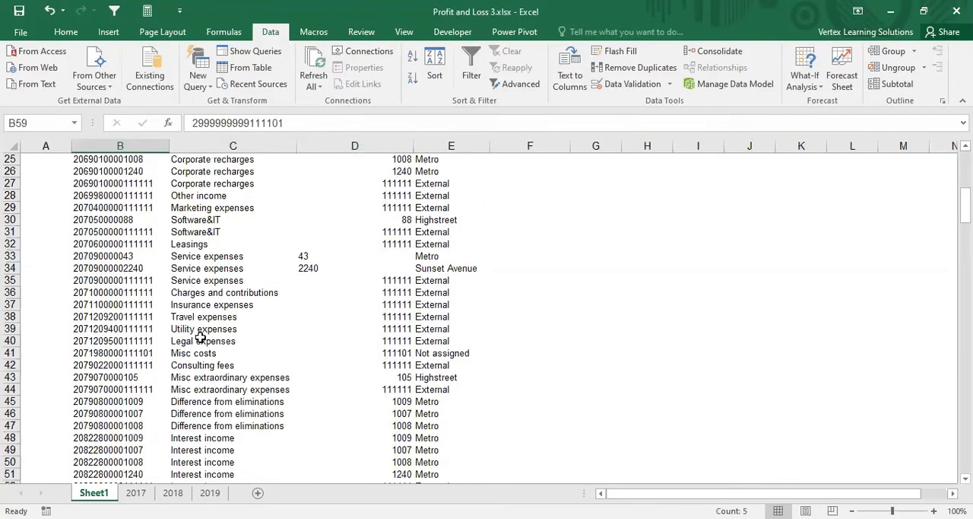
click(110, 304)
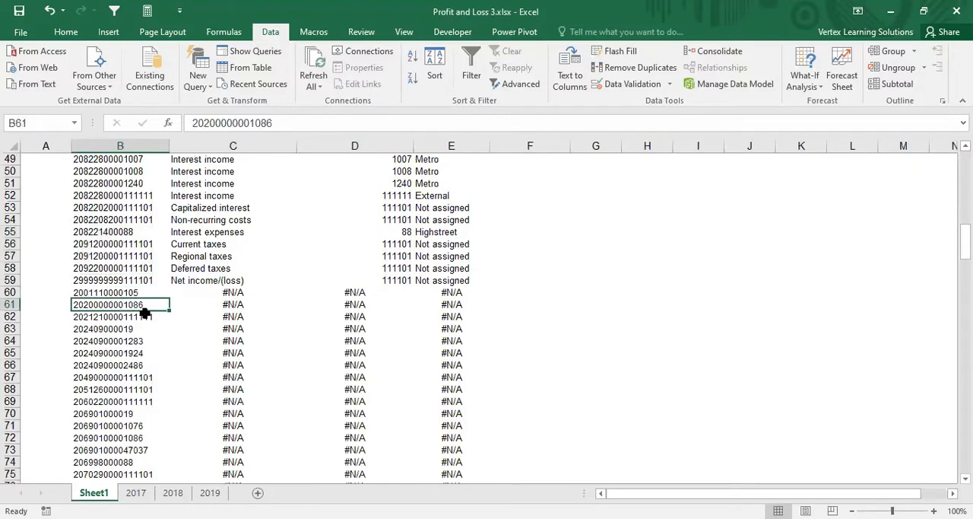
click(131, 292)
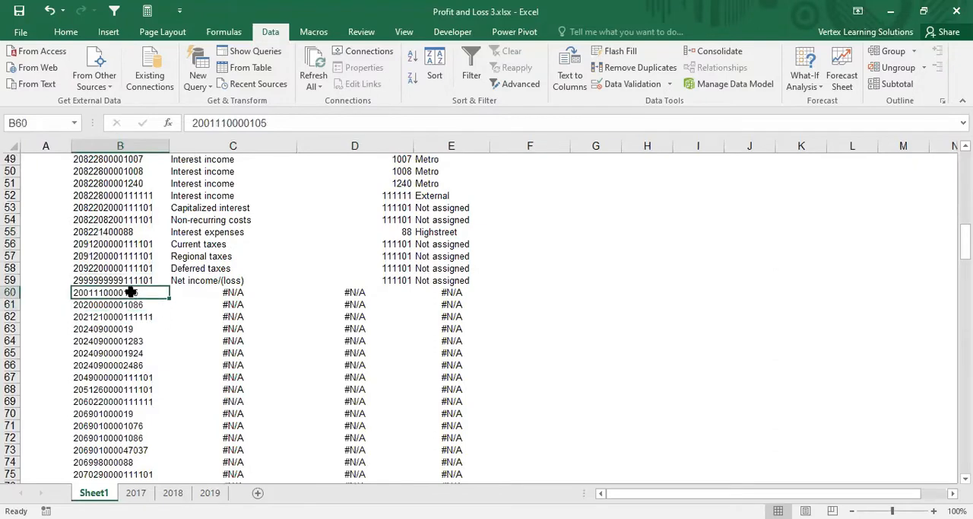
click(220, 292)
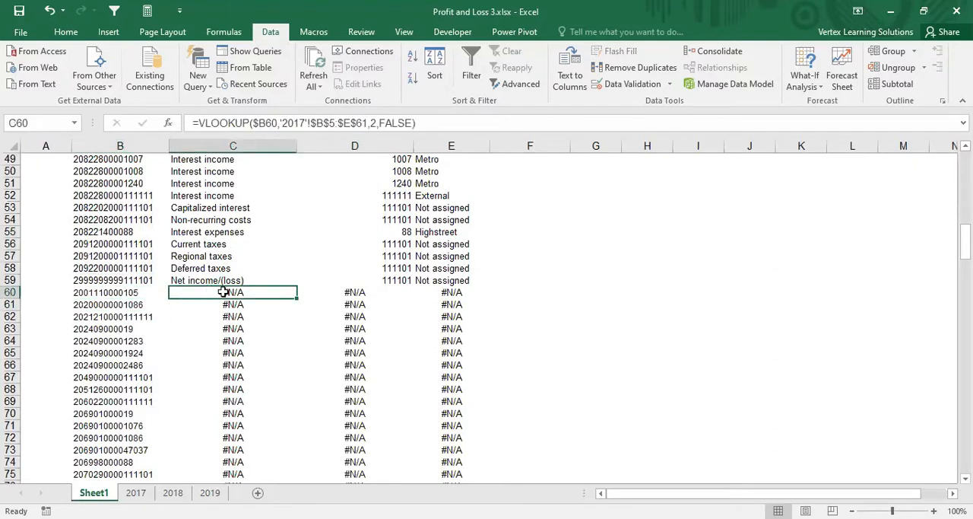
click(303, 122)
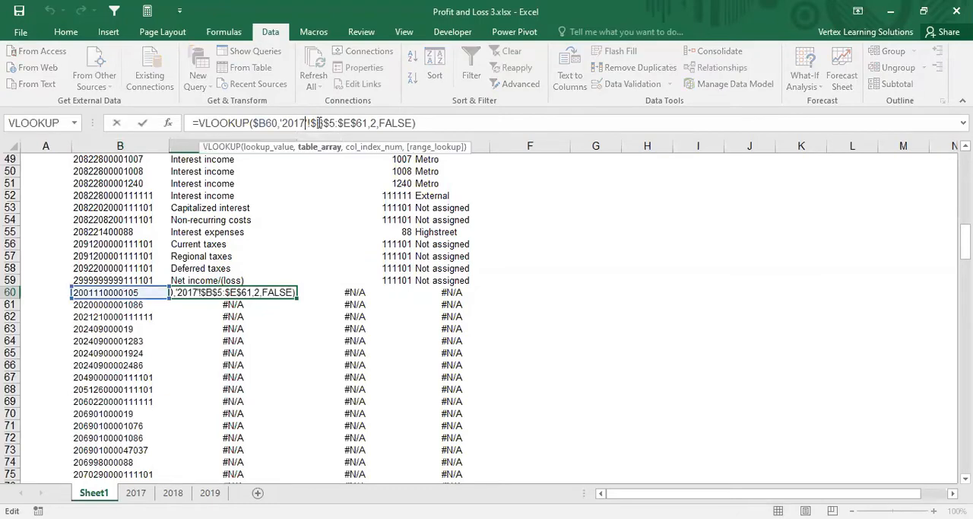
key(BackSpace)
text(8)
key(Escape)
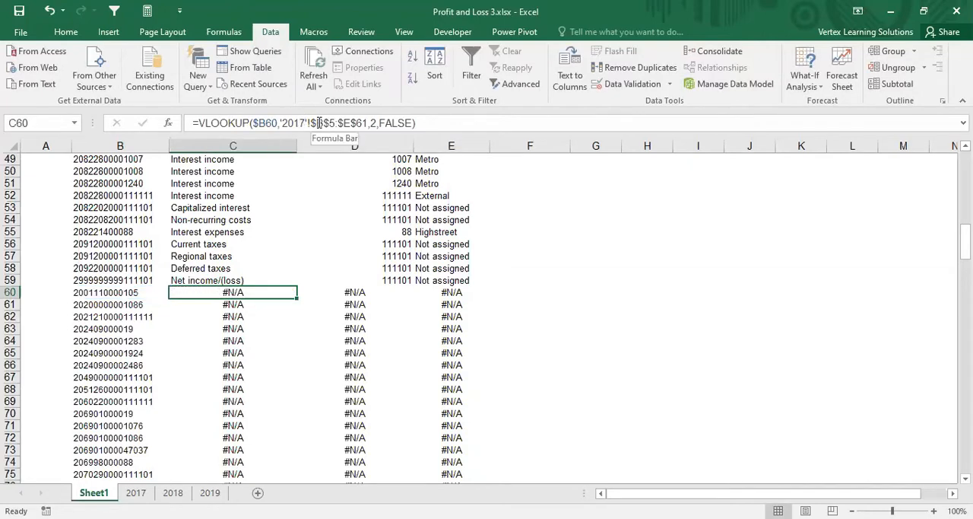
click(304, 122)
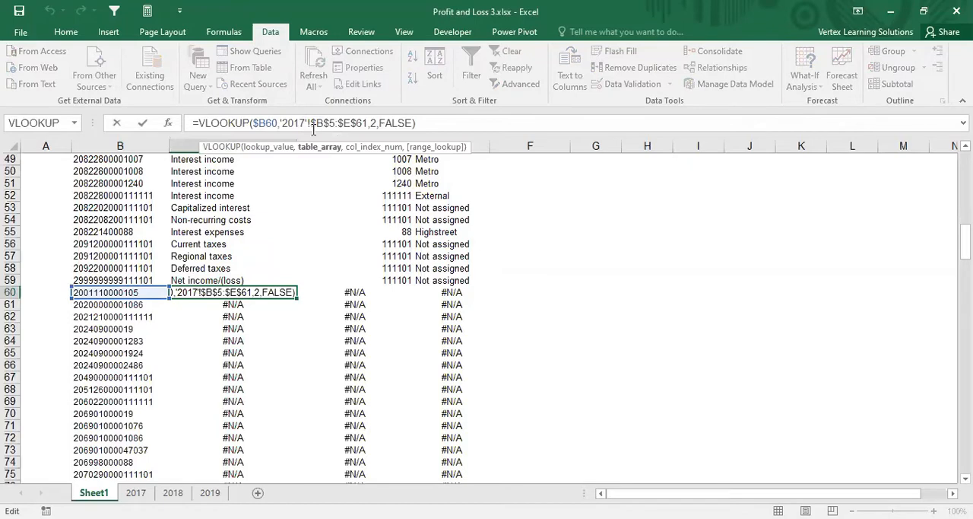
key(Escape)
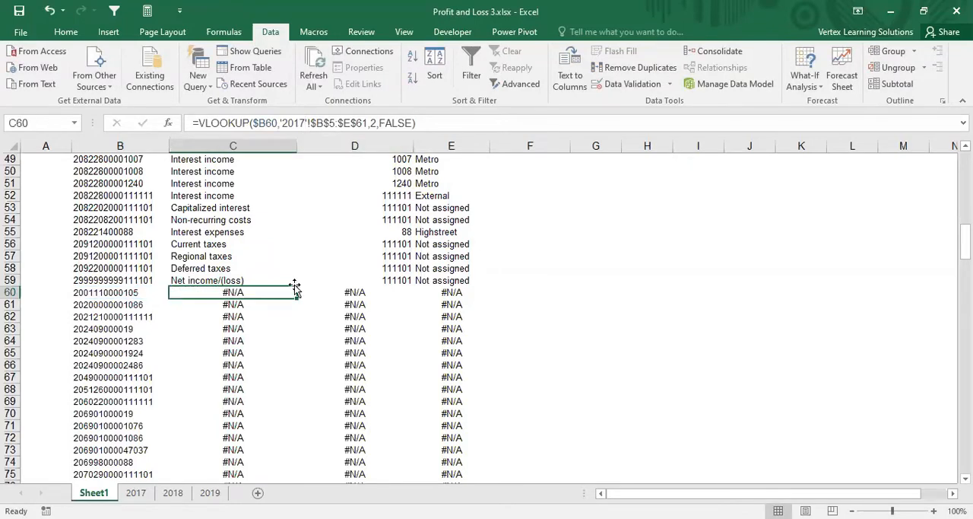
Step: Start a new VLOOKUP in C60 with the column-locked key $B60 as its lookup value
text(=v)
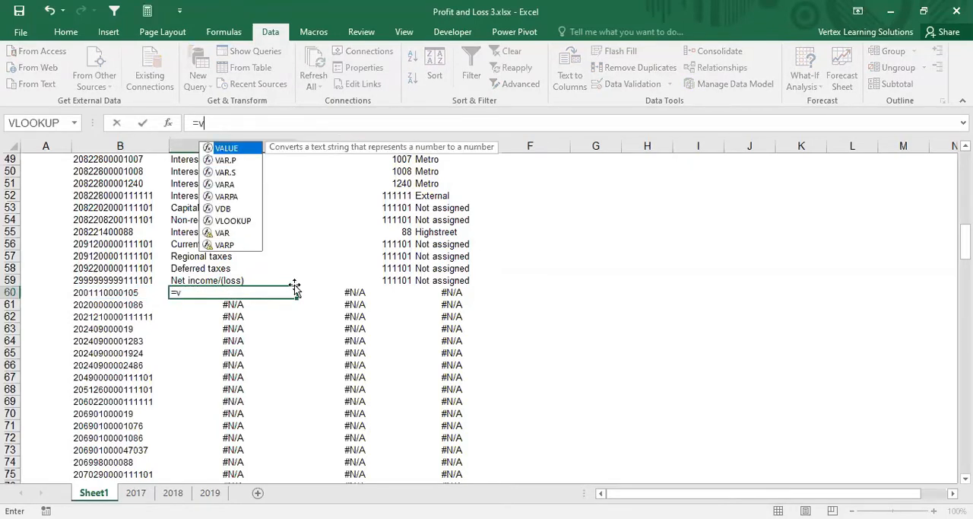
text(look)
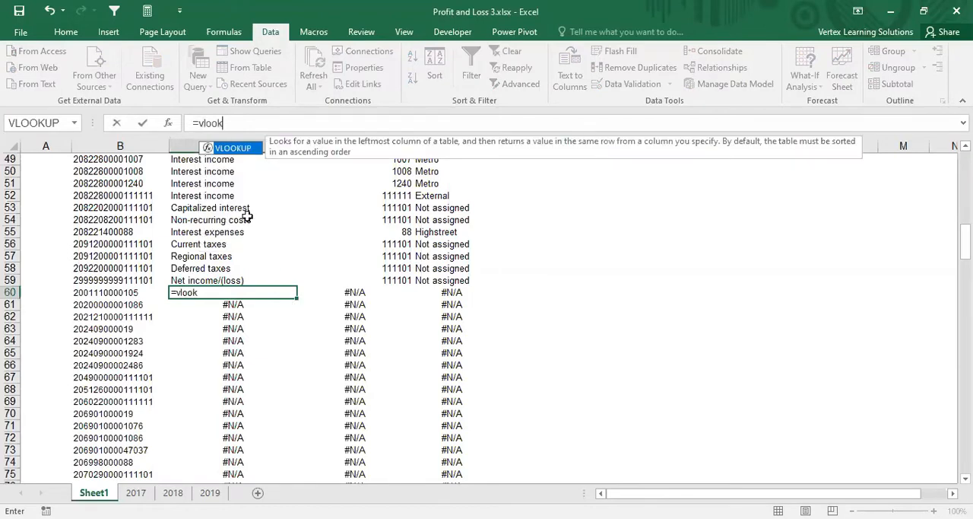
double_click(238, 147)
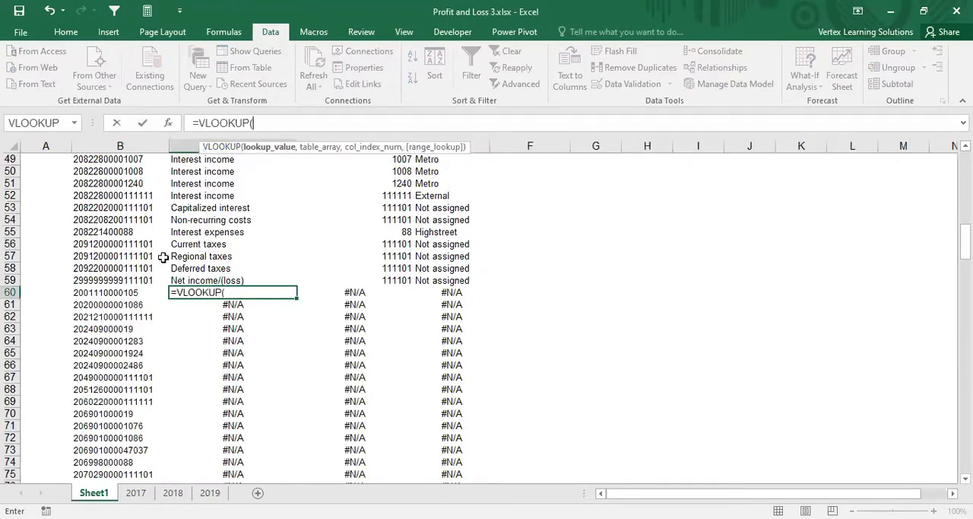
click(112, 296)
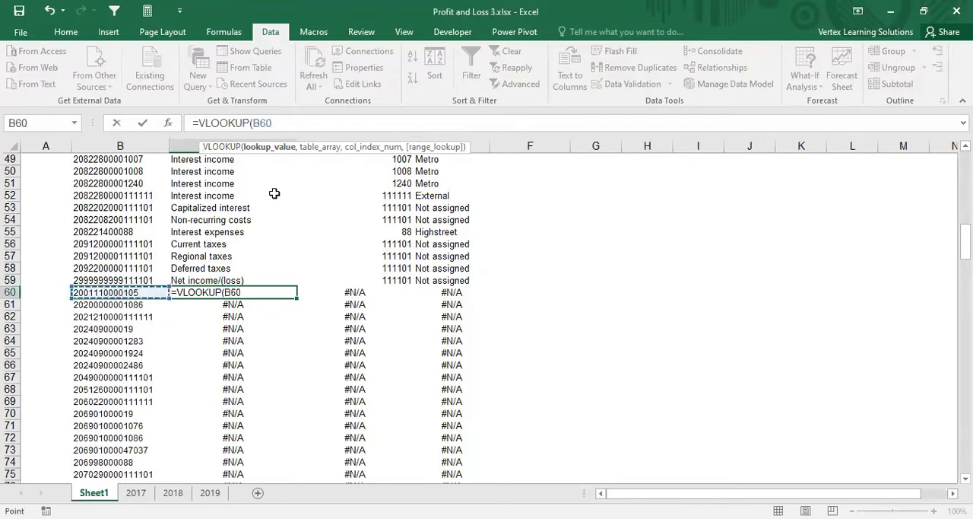
click(167, 122)
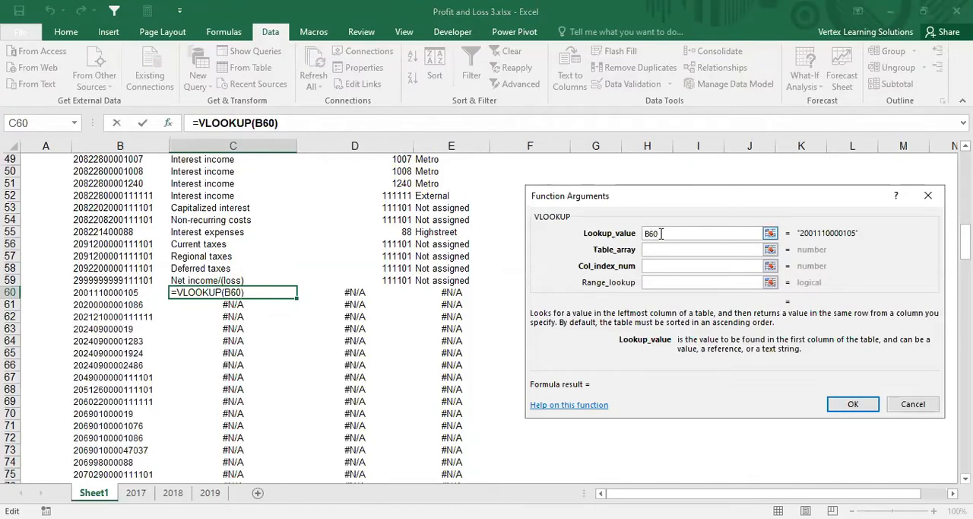
text($)
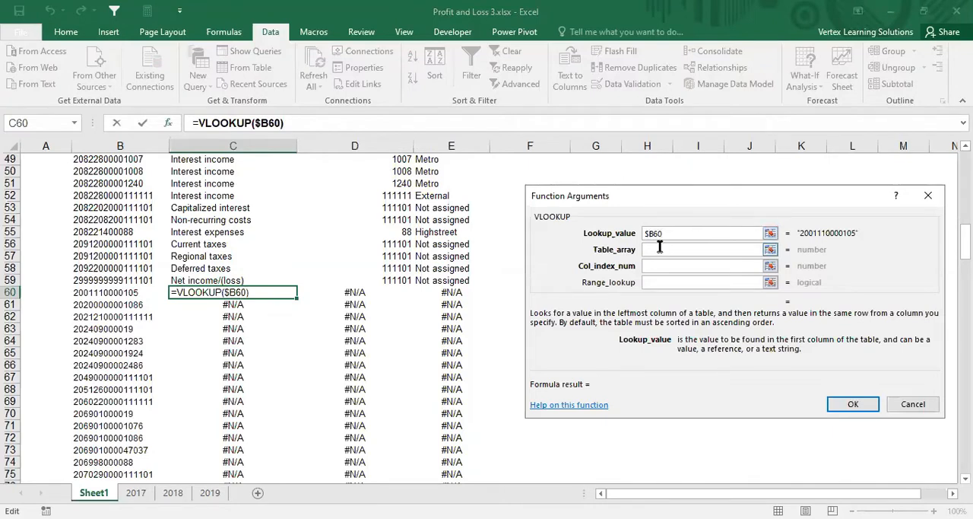
Step: Set the lookup's table array to the absolute range $B$5:$E$83 on the 2018 sheet
click(660, 249)
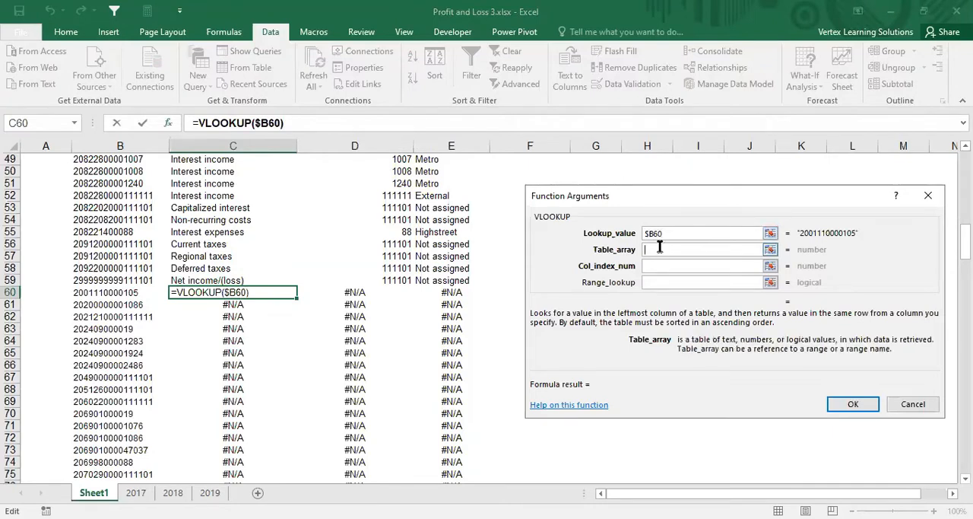
click(174, 493)
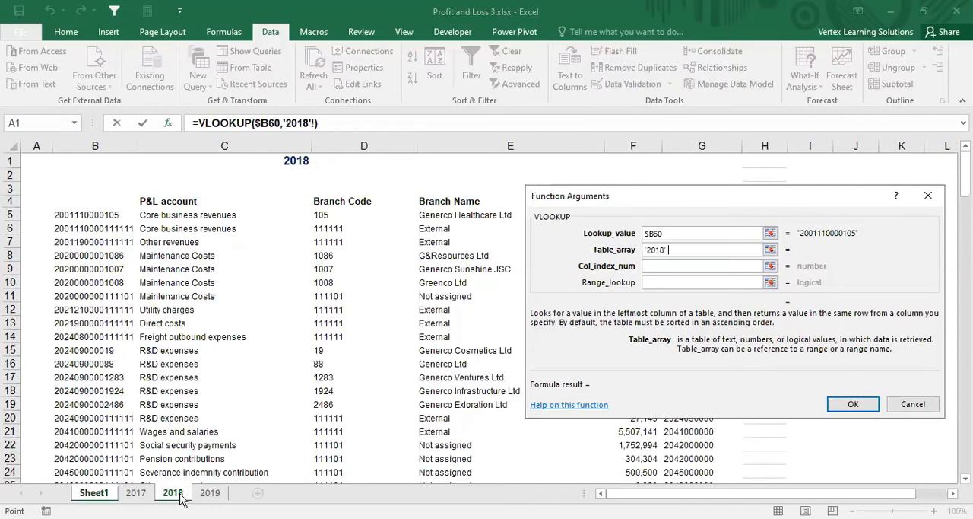
click(81, 215)
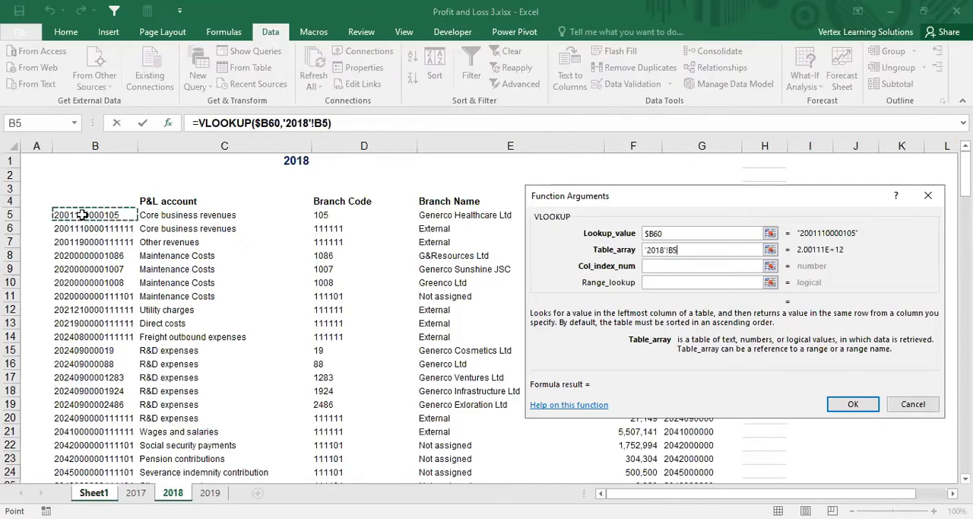
drag(81, 215, 530, 430)
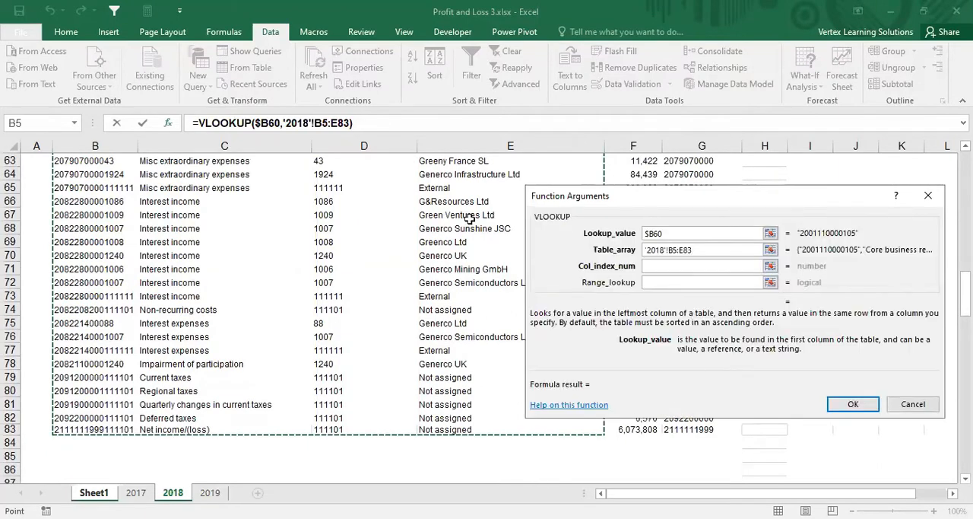
key(F4)
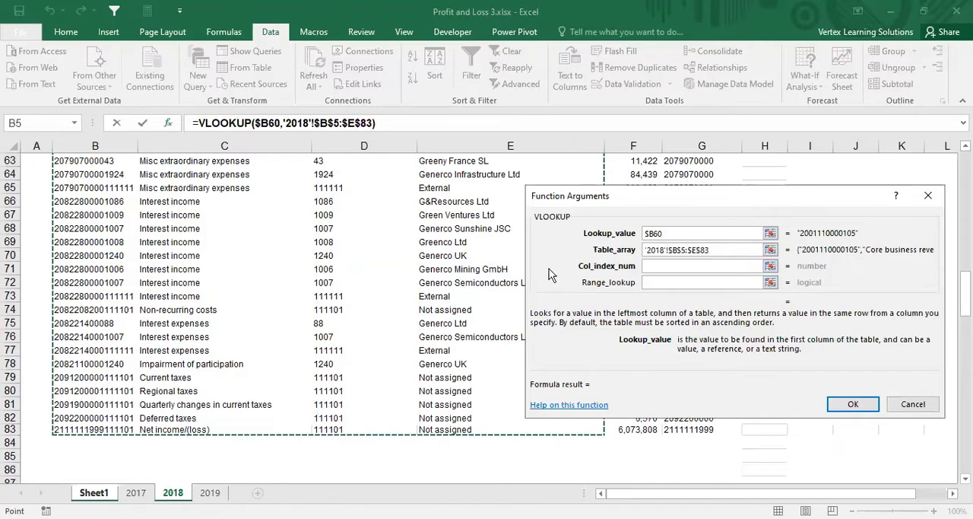
Step: Complete the C60 lookup with column index number 2 and range lookup FALSE
click(657, 264)
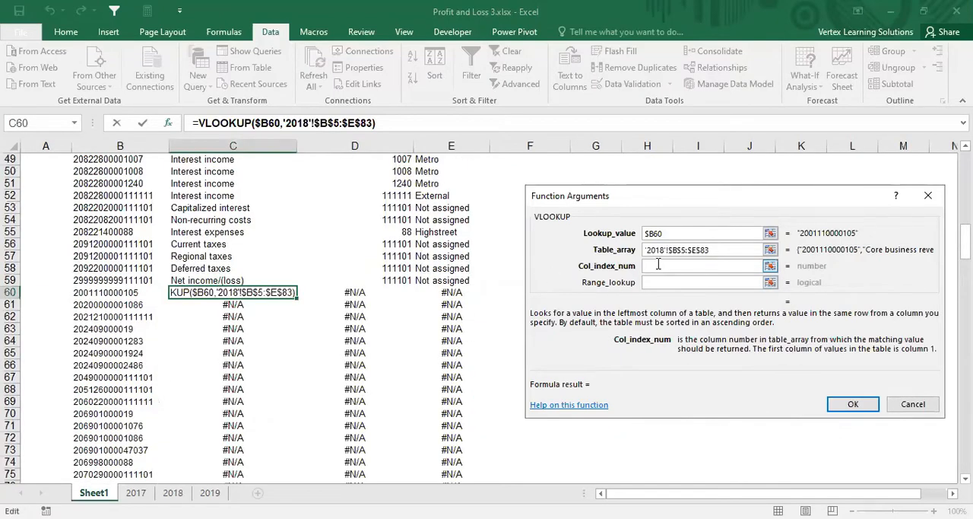
text(2)
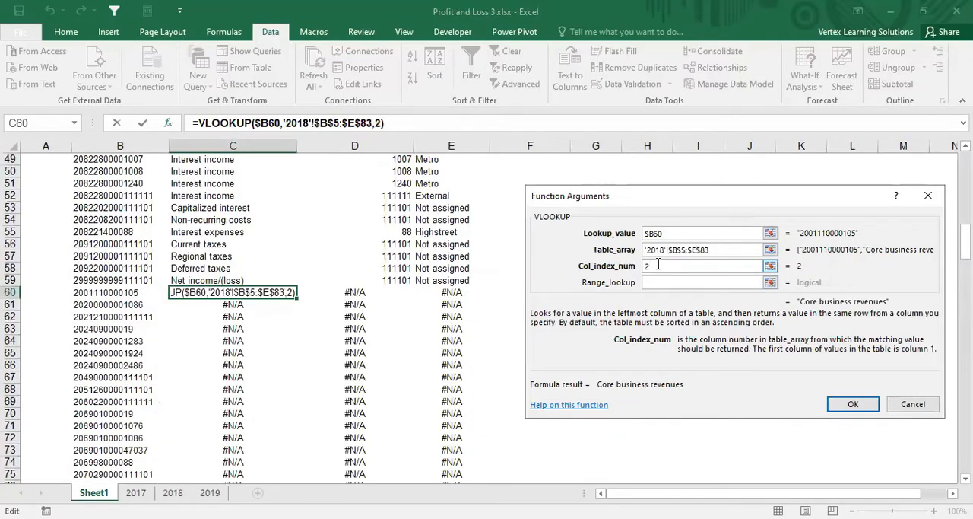
key(Tab)
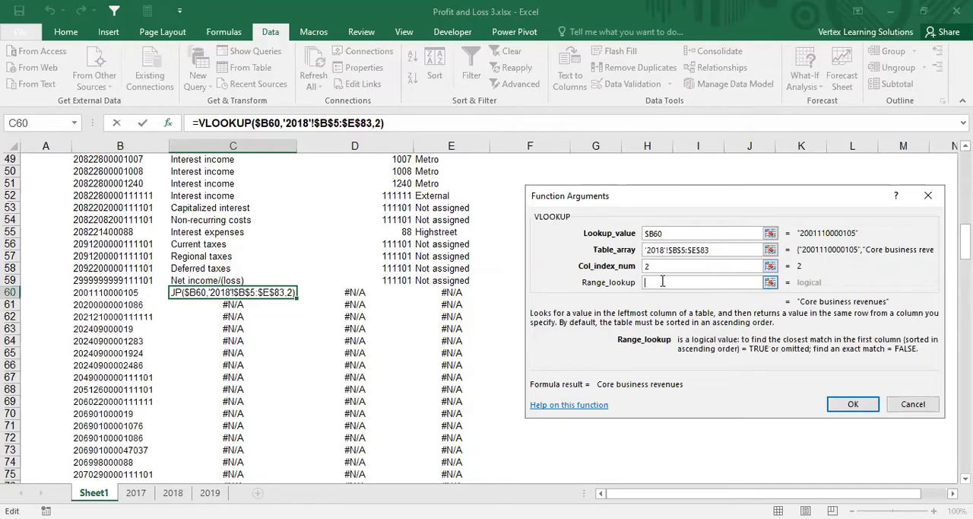
text(false)
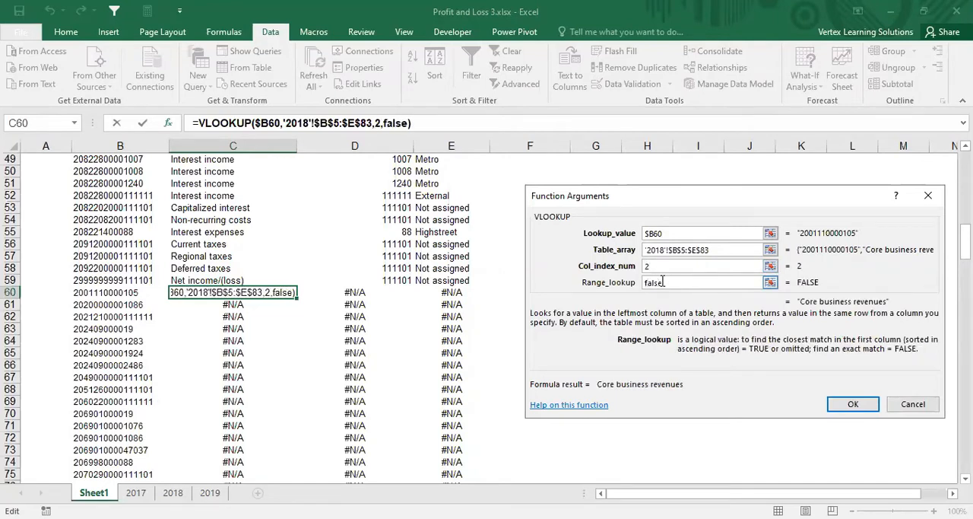
click(841, 409)
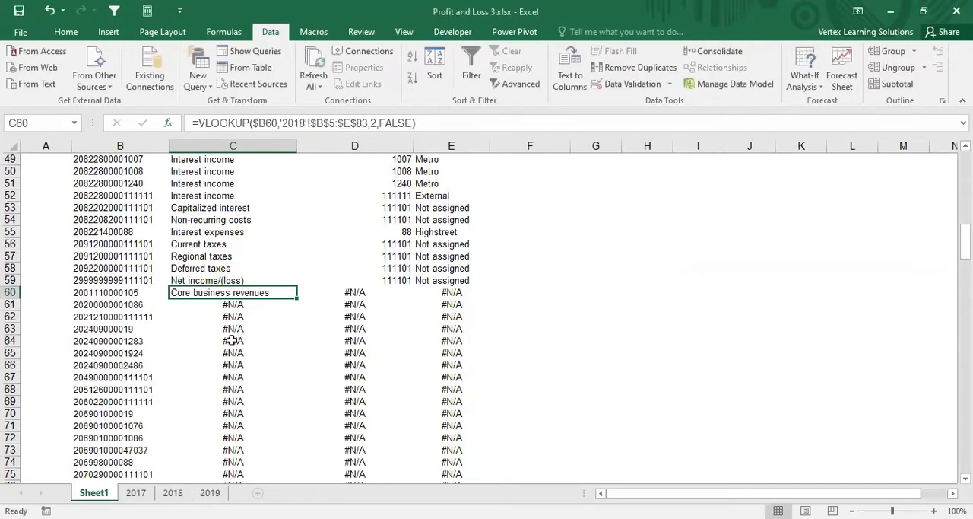
Step: Copy the C60 lookup into the Branch Code cell D60 and set its column index number to 3
key(ctrl+c)
click(335, 295)
key(Return)
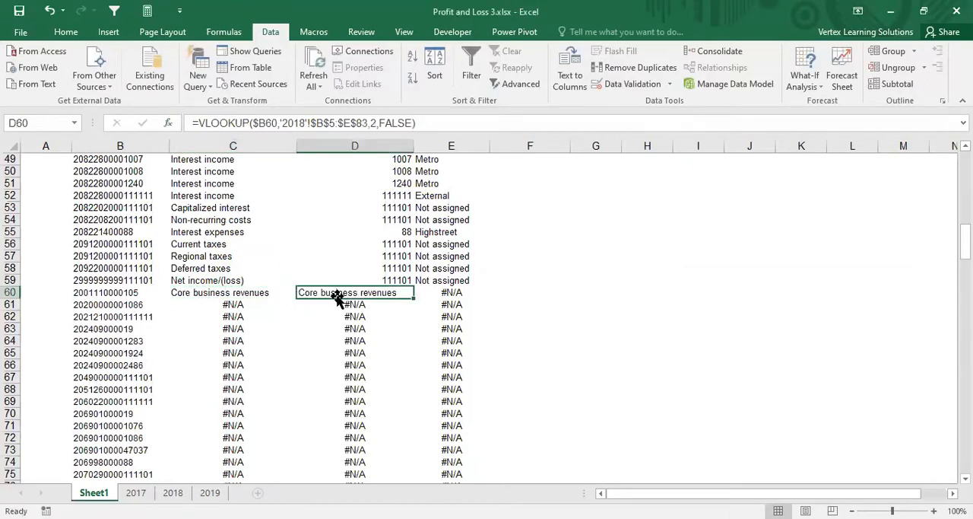
click(373, 121)
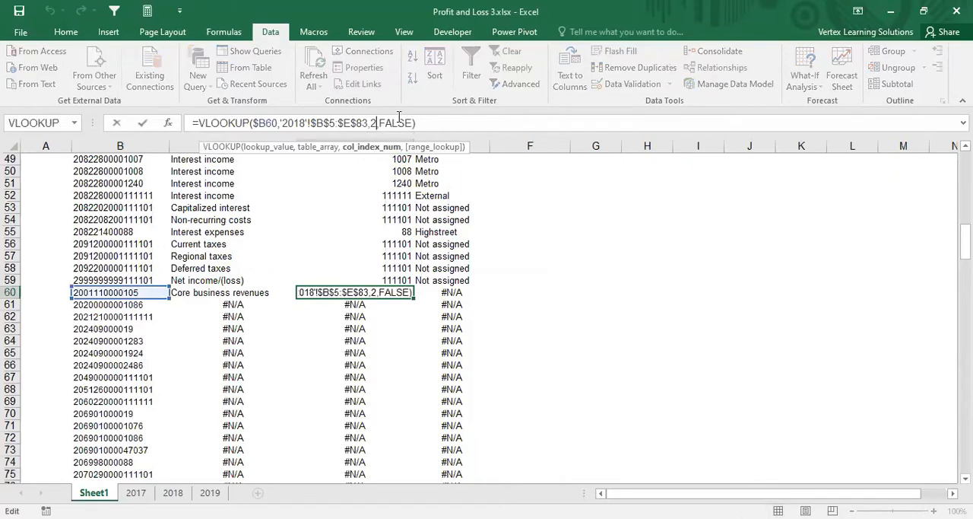
key(BackSpace)
text(3)
key(Return)
key(Up)
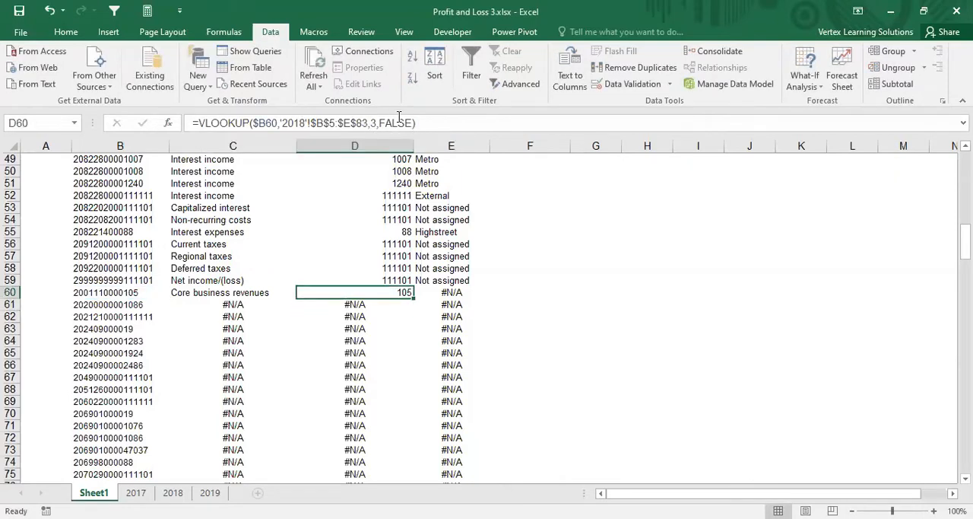
Step: Copy the D60 lookup into the Branch Name cell E60 and set its column index number to 4
key(ctrl+c)
key(Right)
key(Return)
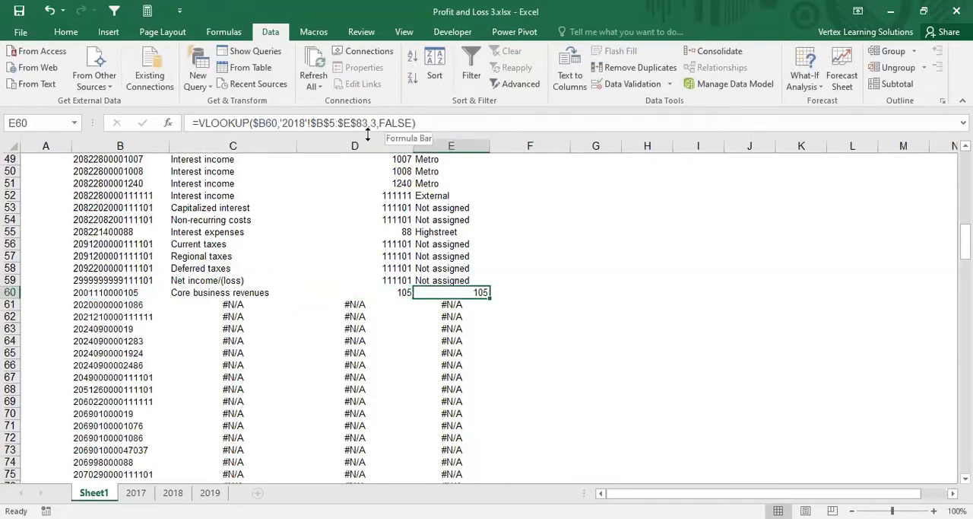
click(376, 123)
key(BackSpace)
text(4)
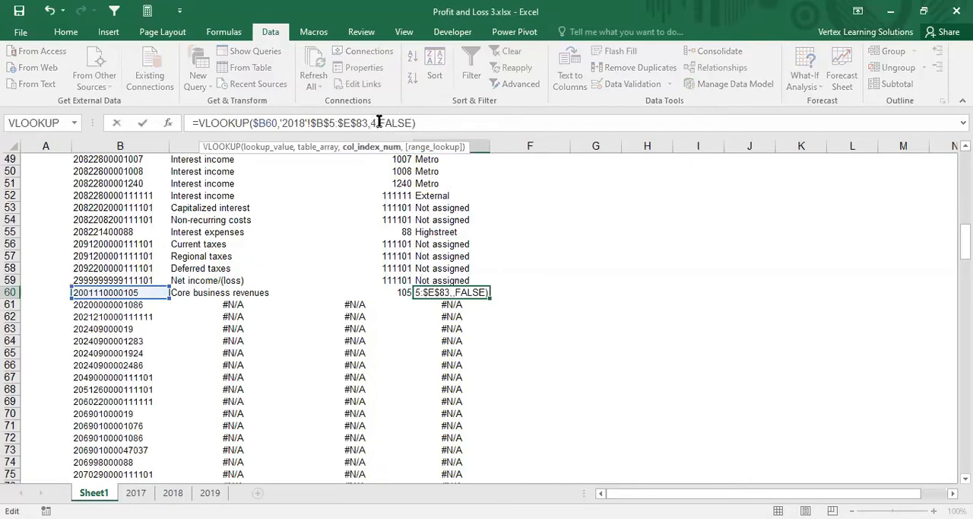
key(Return)
Step: Copy the row 60 lookups for P&L account, branch code and branch name down through row 107
key(Up)
key(Left)
key(Left)
key(Left)
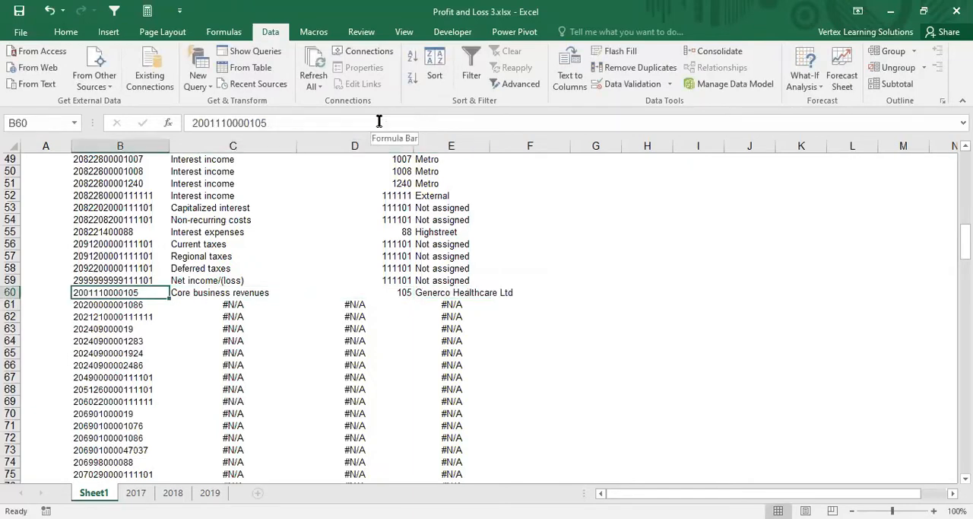
key(Right)
key(shift+Right)
key(shift+Right)
key(ctrl+c)
key(shift+Down)
key(shift+Down)
key(shift+Down)
key(shift+Down)
key(shift+Down)
key(shift+Down)
key(shift+Down)
key(shift+Down)
key(shift+Down)
key(shift+Down)
key(shift+Down)
key(shift+Down)
key(shift+Down)
key(shift+Down)
key(shift+Down)
key(shift+Down)
key(shift+Down)
key(shift+Down)
key(shift+Down)
key(shift+Down)
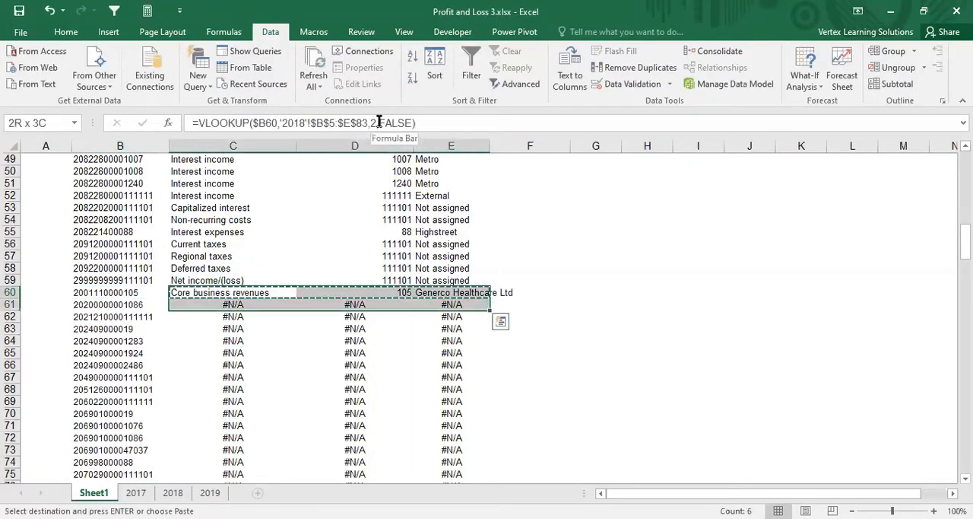
key(shift+Down)
key(shift+Down)
key(shift+Down)
key(shift+Down)
key(shift+Down)
key(shift+Down)
key(shift+Down)
key(shift+Down)
key(shift+Down)
key(shift+Down)
key(shift+Down)
key(shift+Down)
key(shift+Down)
key(shift+Down)
key(shift+Down)
key(shift+Down)
key(shift+Down)
key(shift+Down)
key(shift+Down)
key(shift+Down)
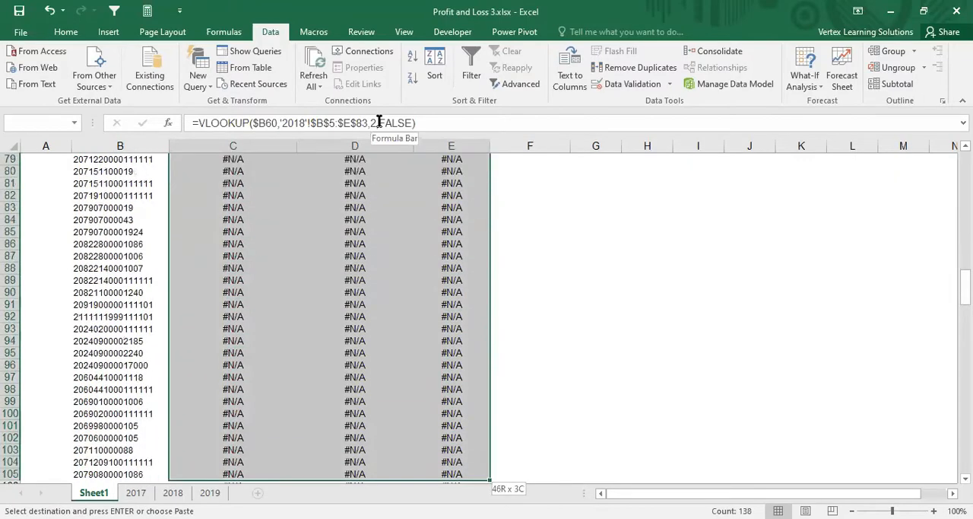
key(shift+Up)
key(shift+Up)
key(shift+Up)
key(shift+Up)
key(shift+Up)
key(shift+Up)
key(shift+Up)
key(ctrl+v)
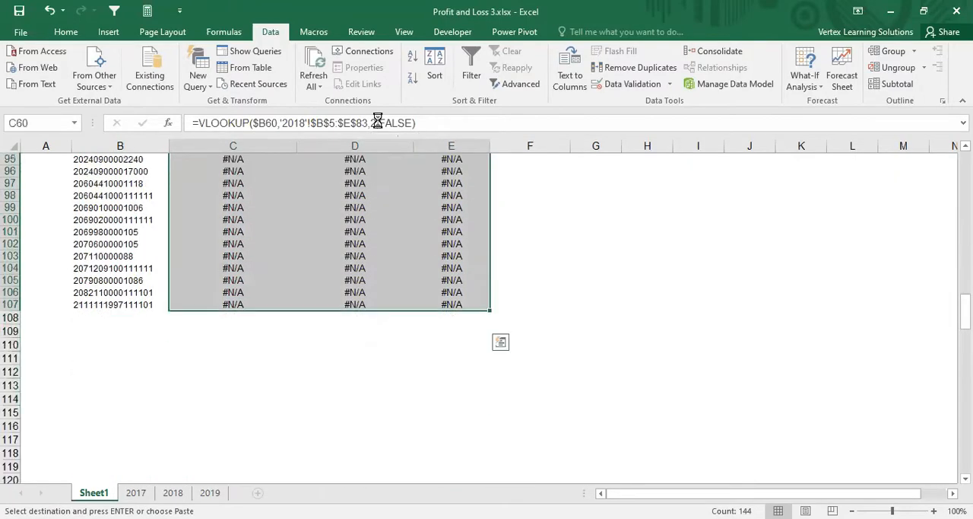
key(Return)
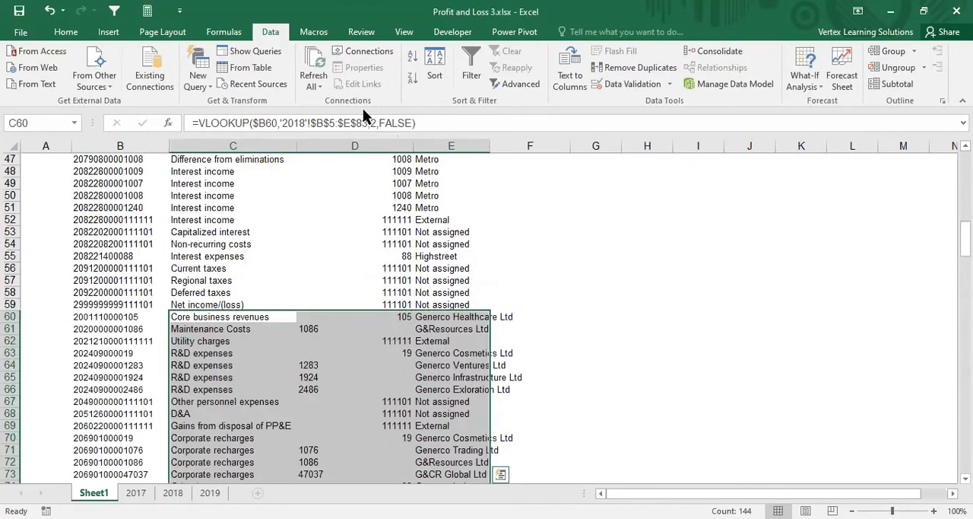
Step: Widen column D slightly and column E to about 21.9 so the branch names fit
double_click(416, 145)
double_click(493, 147)
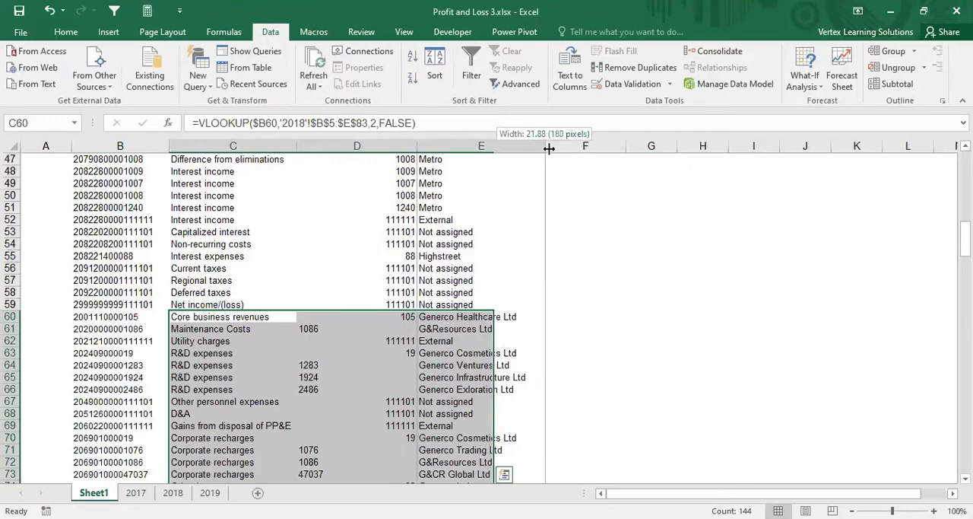
Step: Start a VLOOKUP in C93 for the 2019-only keys, with the column-locked lookup value $B93
scroll(389, 317, down, 12)
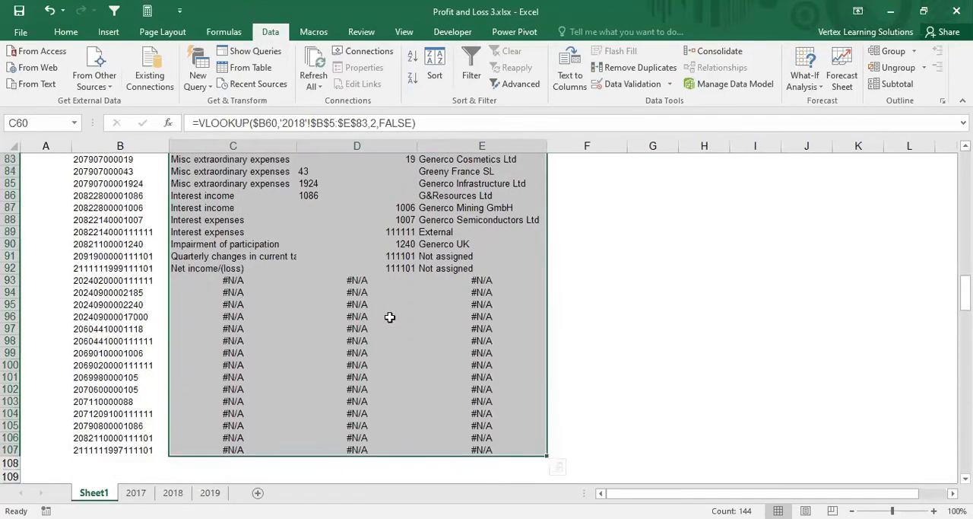
click(210, 282)
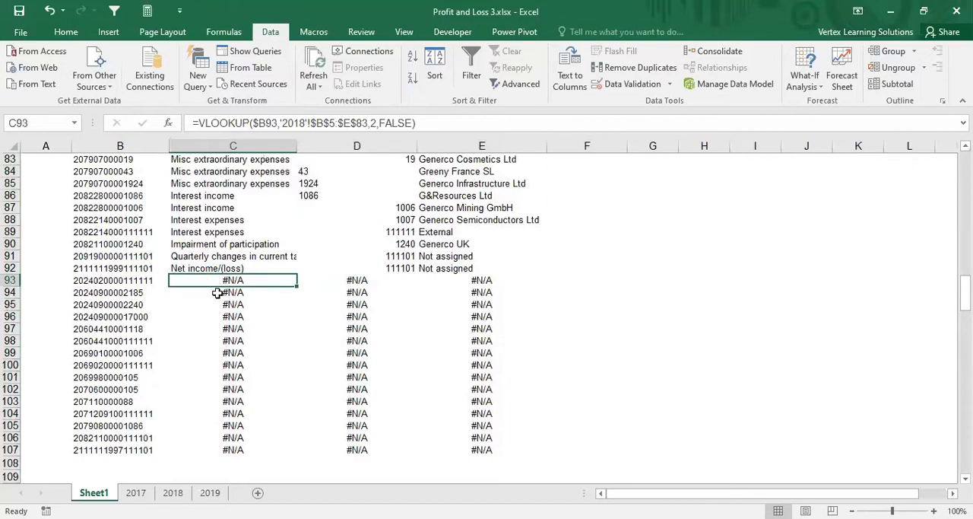
drag(105, 281, 107, 438)
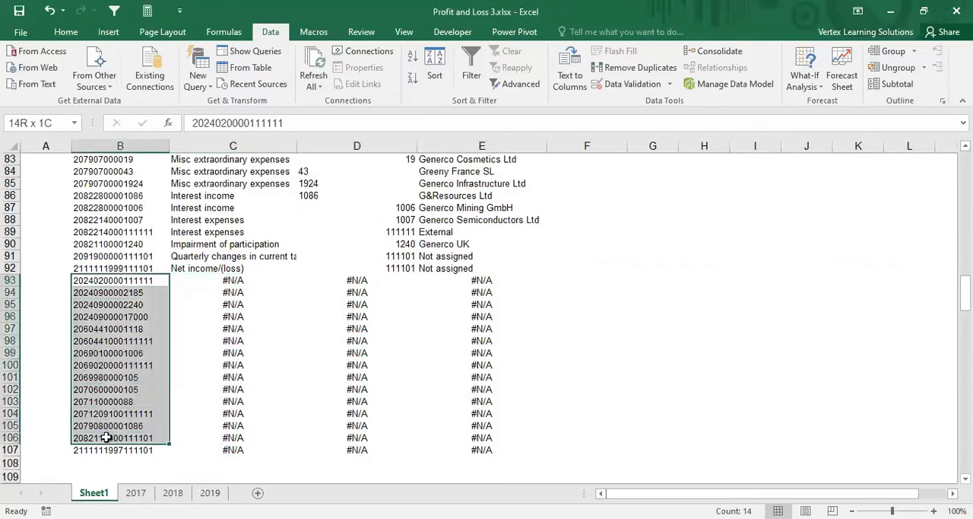
click(190, 283)
text(=)
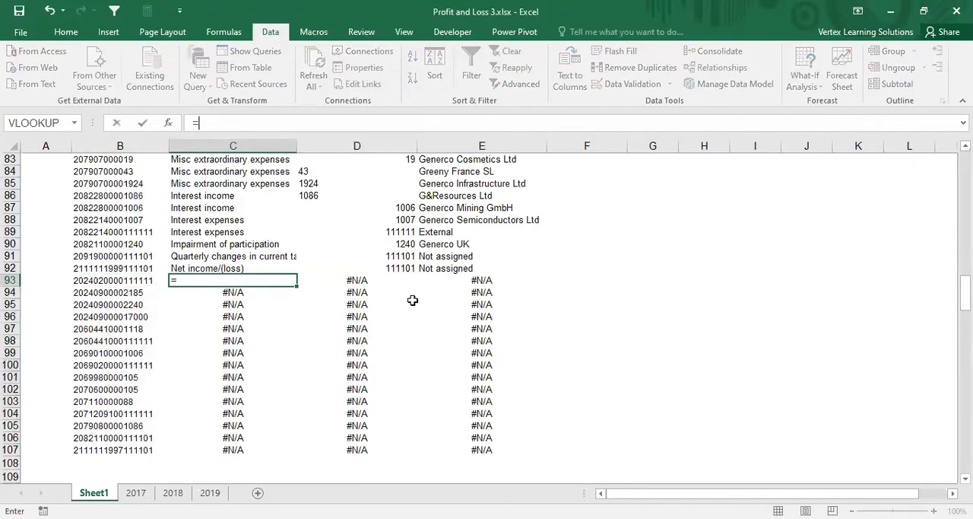
text(vlook)
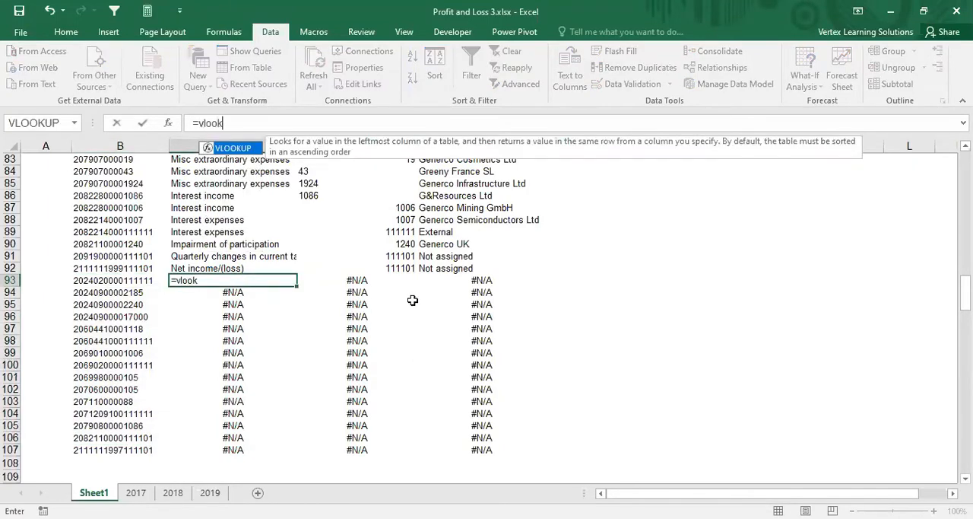
double_click(220, 149)
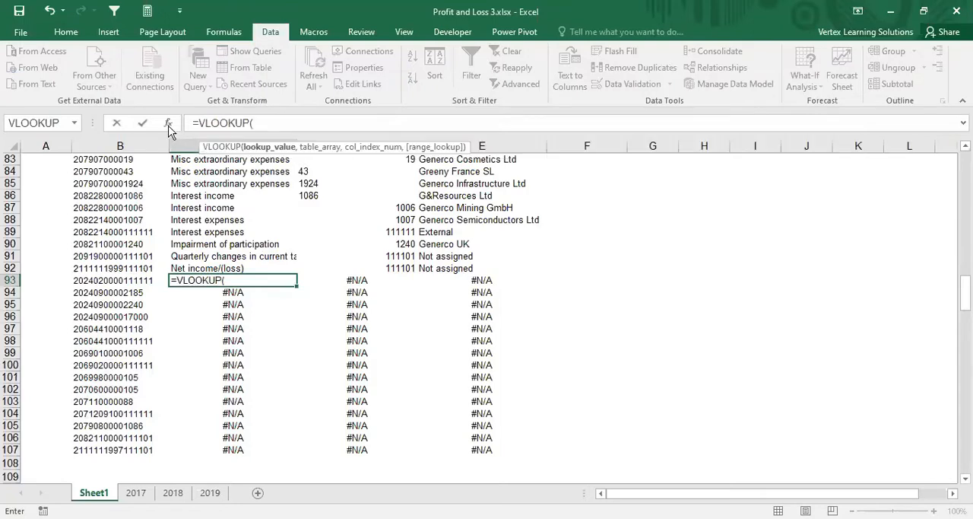
click(168, 123)
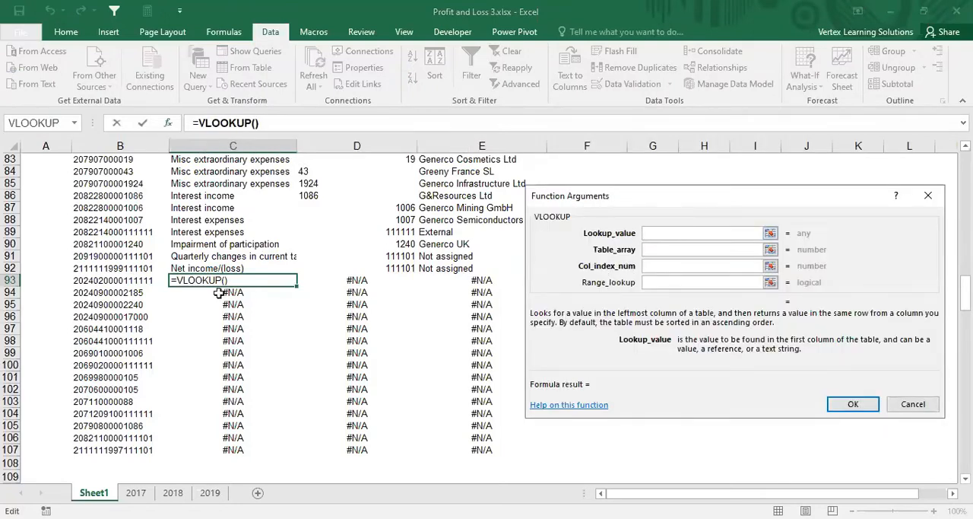
click(131, 282)
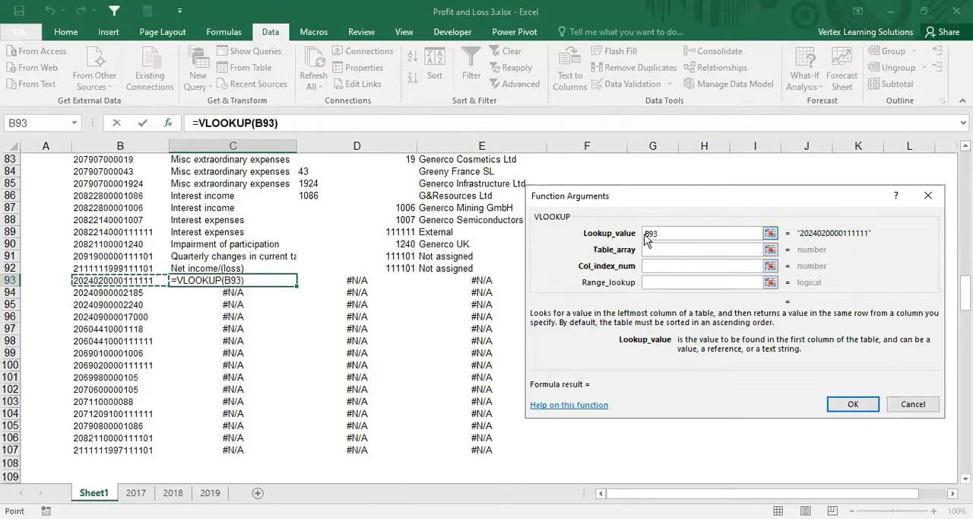
drag(647, 233, 657, 235)
text($)
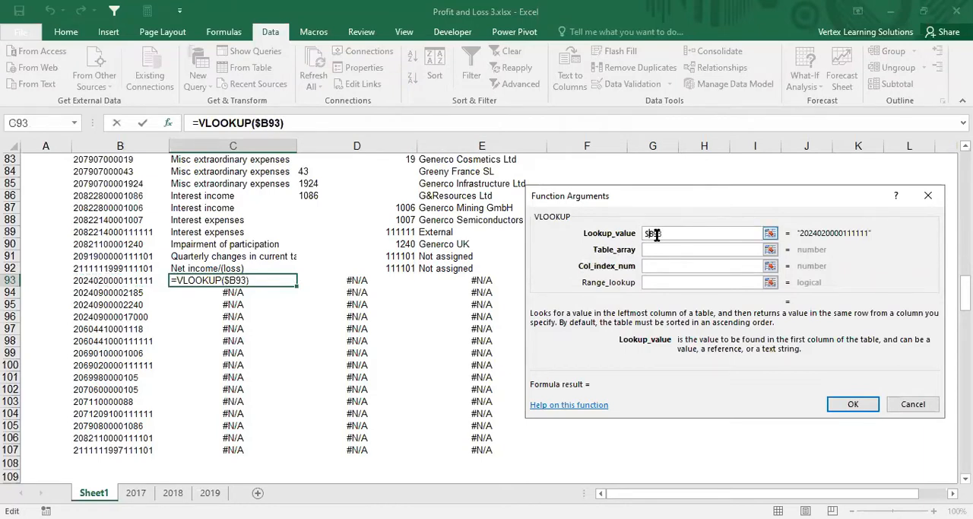
Step: Set the lookup's table array to the absolute range $B$5:$E$78 on the 2019 sheet
click(654, 249)
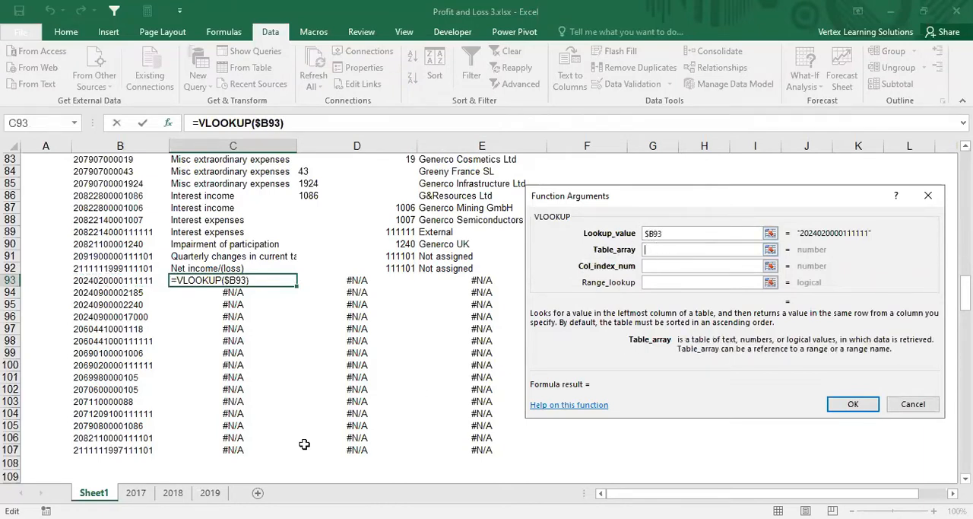
click(212, 493)
click(108, 215)
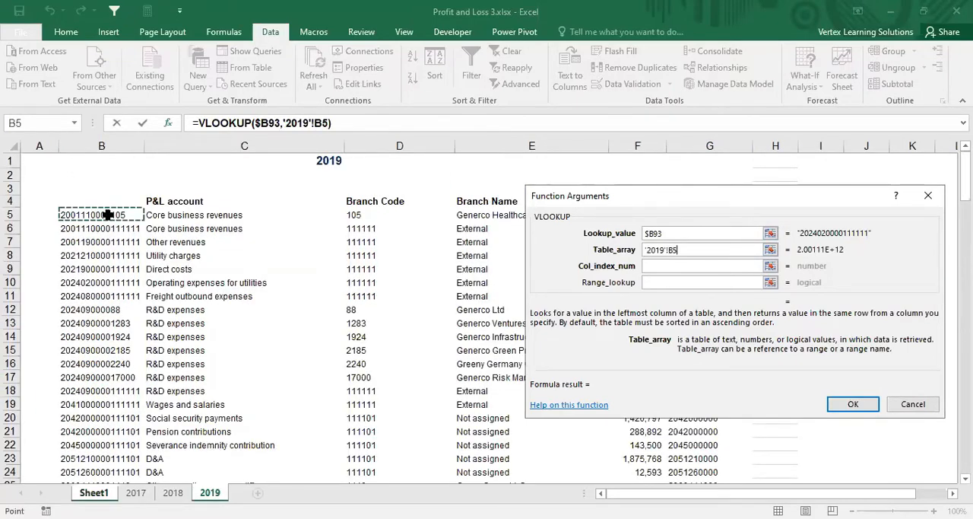
drag(108, 215, 563, 473)
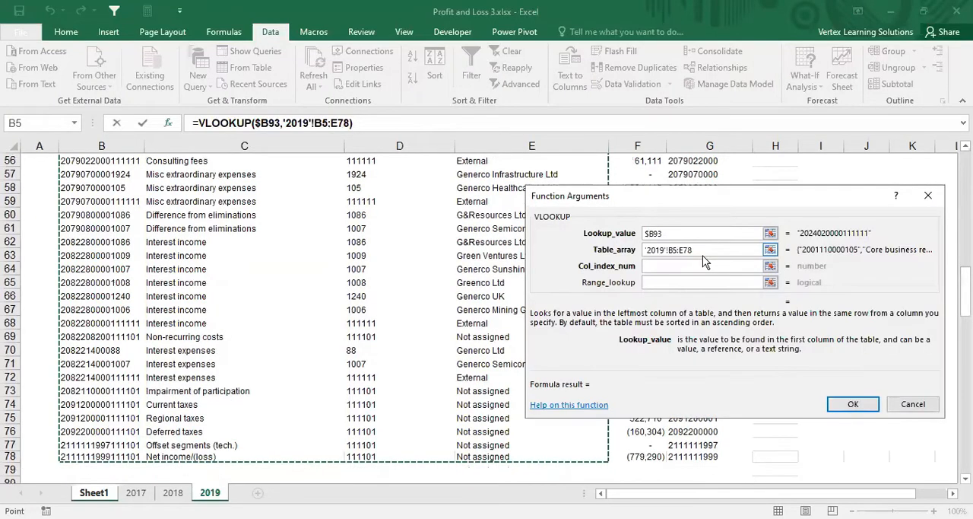
key(F4)
Step: Complete the C93 lookup with column index number 2 and range lookup FALSE
click(657, 266)
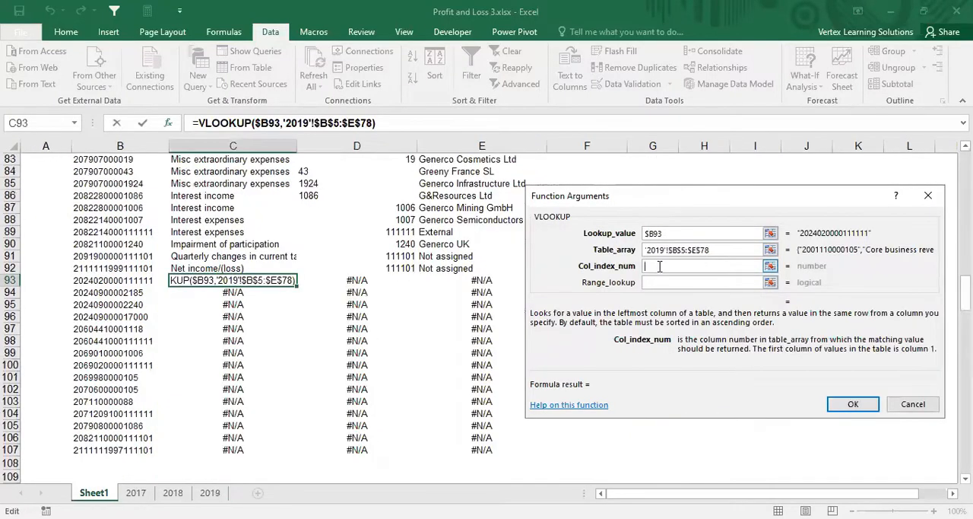
text(2)
click(664, 282)
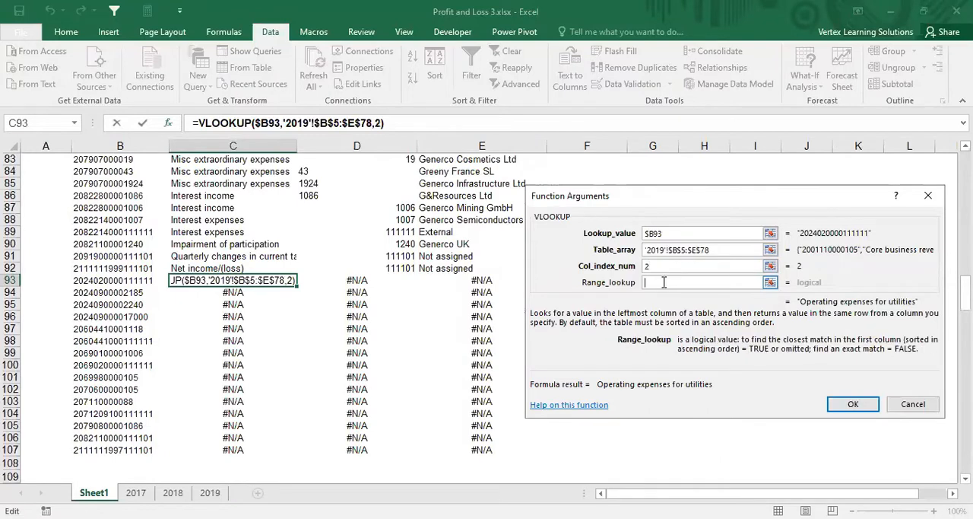
text(false)
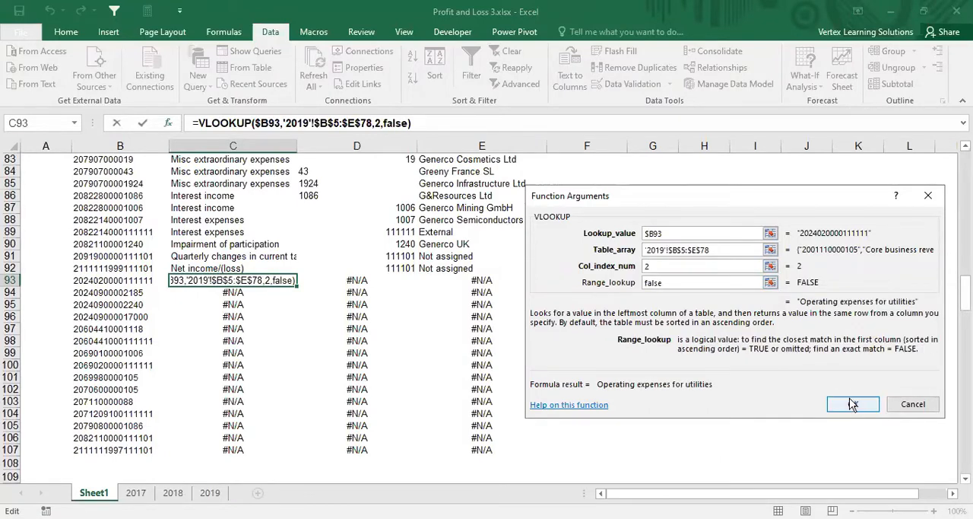
key(Return)
Step: Copy the C93 lookup across to D93 and E93, and set the D93 column index number to 3
key(ctrl+c)
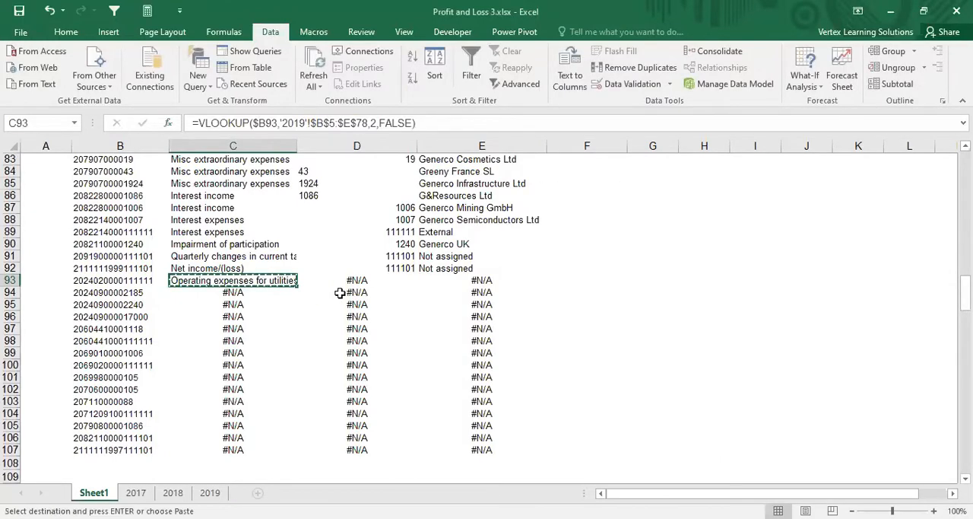
key(shift+Right)
key(shift+Right)
key(Return)
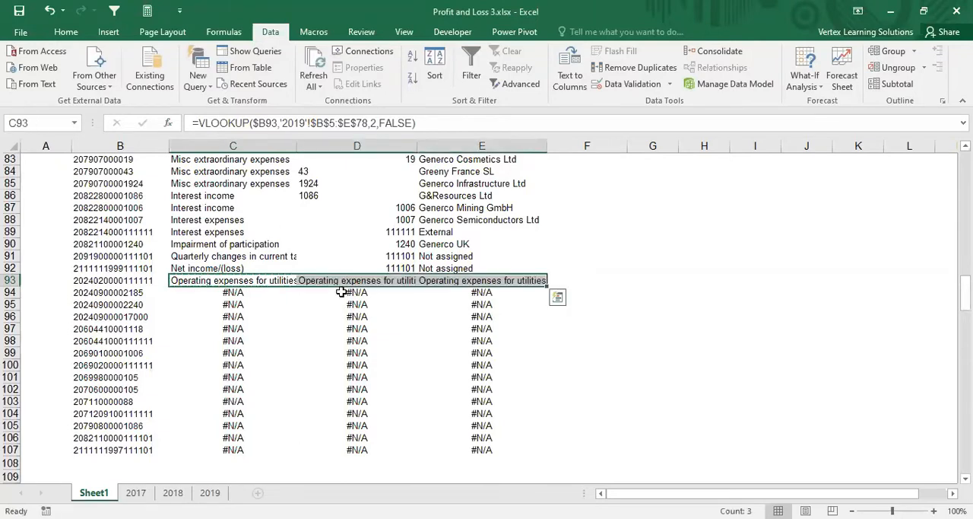
click(346, 279)
click(377, 125)
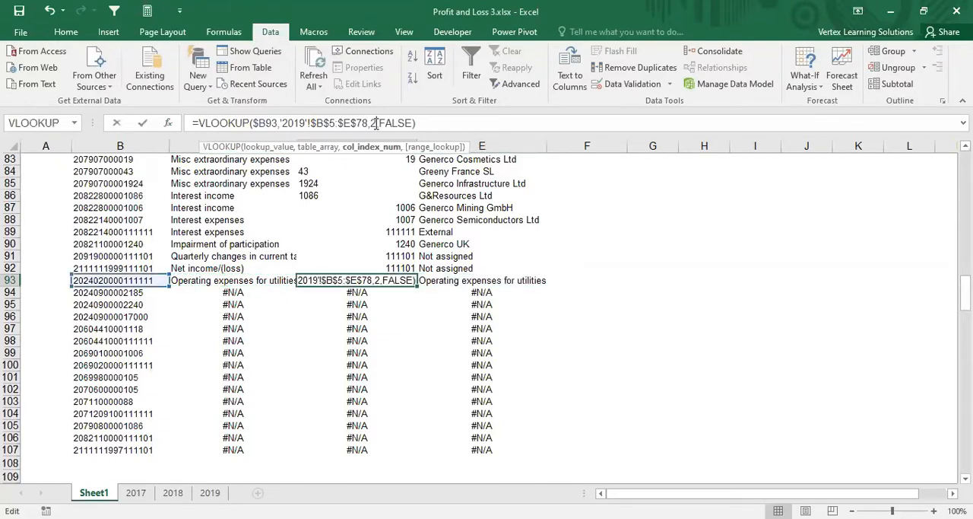
key(BackSpace)
text(3)
key(Return)
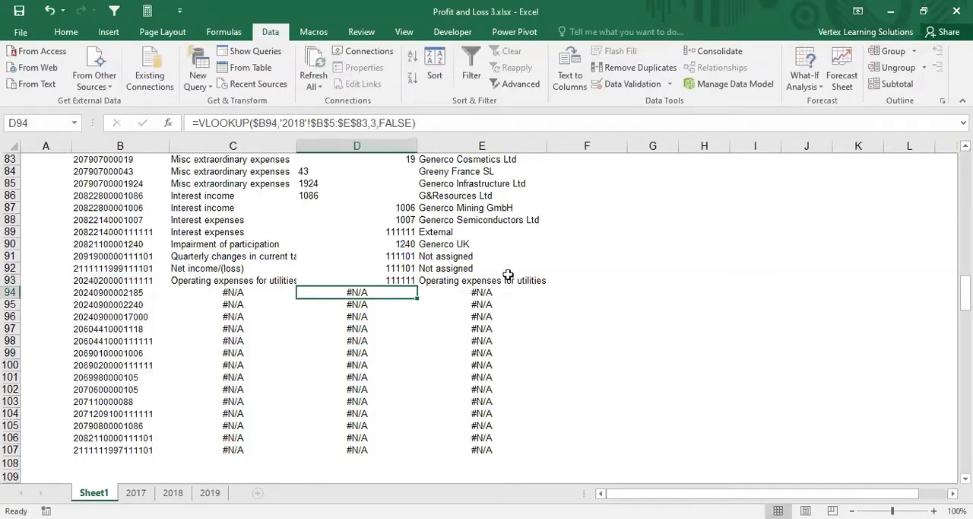
Step: Set the column index number of the Branch Name lookup in E93 to 4
click(459, 282)
click(377, 125)
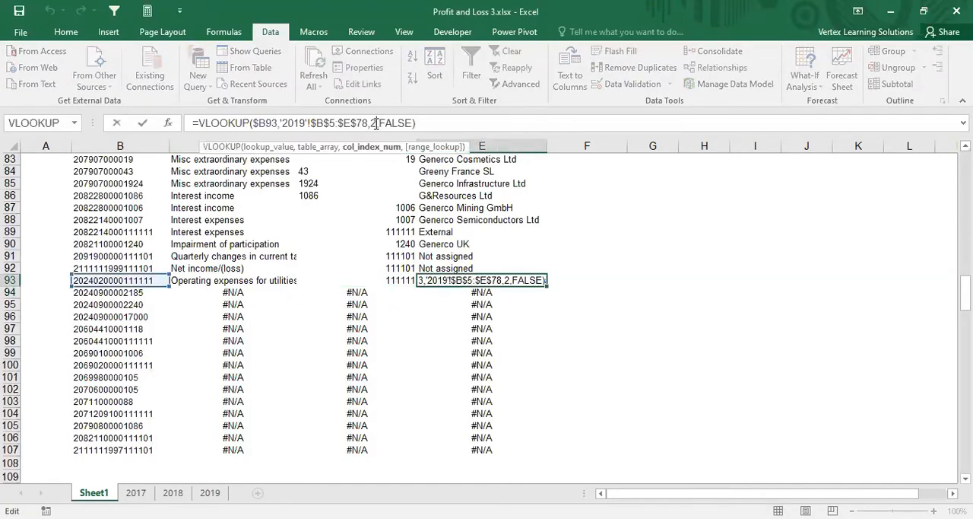
key(BackSpace)
text(4)
key(Return)
key(Up)
key(Left)
key(Left)
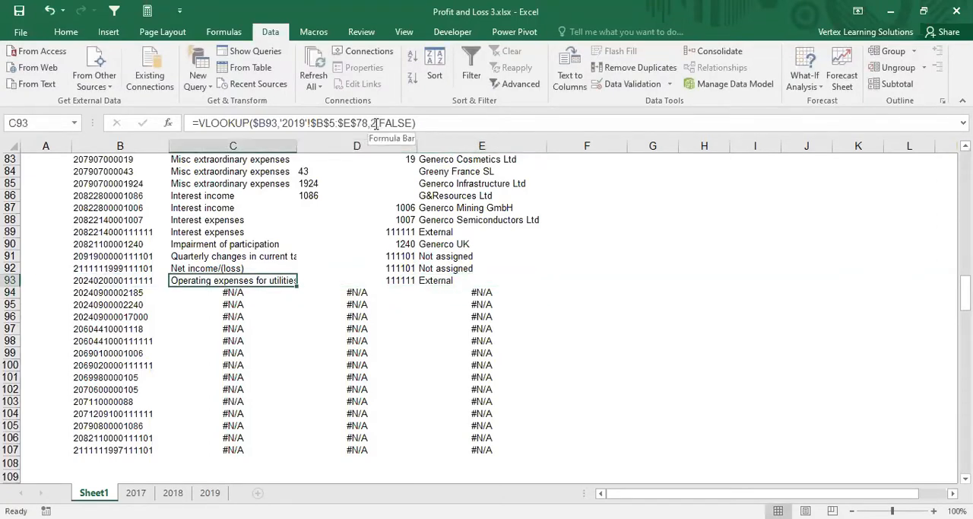
key(shift+Right)
key(shift+Right)
key(ctrl+c)
key(Down)
key(shift+Down)
key(shift+Down)
key(shift+Down)
key(shift+Down)
key(shift+Down)
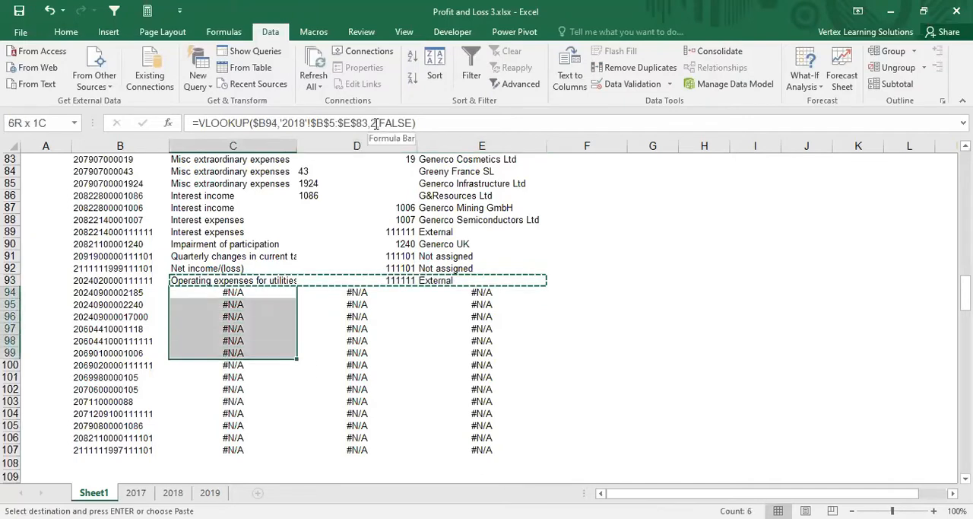
key(Escape)
Step: Copy the row 93 lookups from the 2019 sheet down through row 107
key(Up)
key(shift+Right)
key(shift+Right)
key(shift+Right)
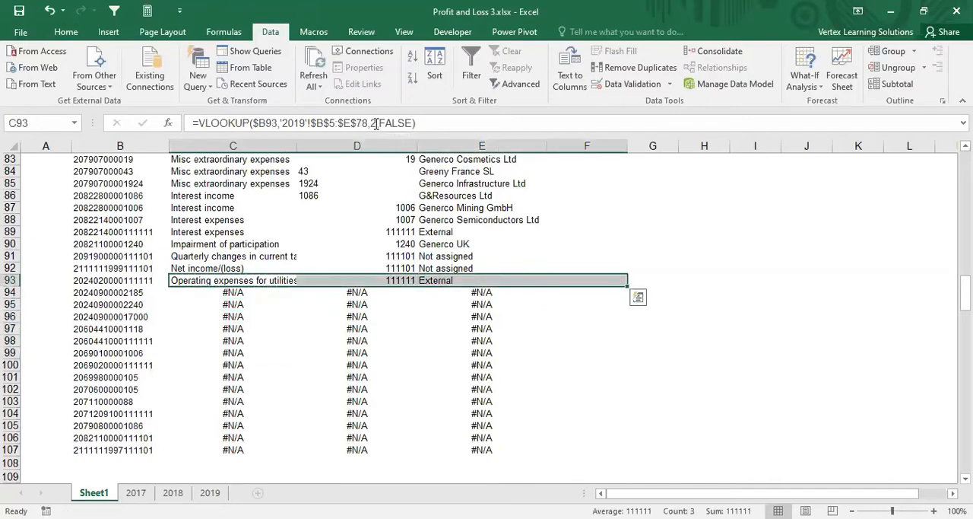
key(ctrl+c)
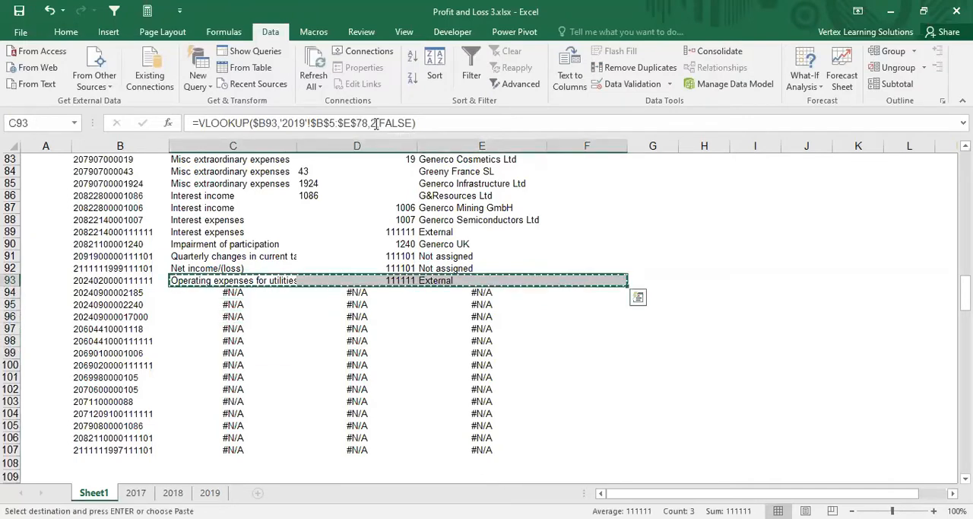
key(shift+Down)
key(shift+Down)
key(shift+Down)
key(shift+Down)
key(shift+Down)
key(shift+Down)
key(shift+Down)
key(shift+Down)
key(shift+Down)
key(shift+Down)
key(shift+Down)
key(shift+Down)
key(shift+Down)
key(shift+Down)
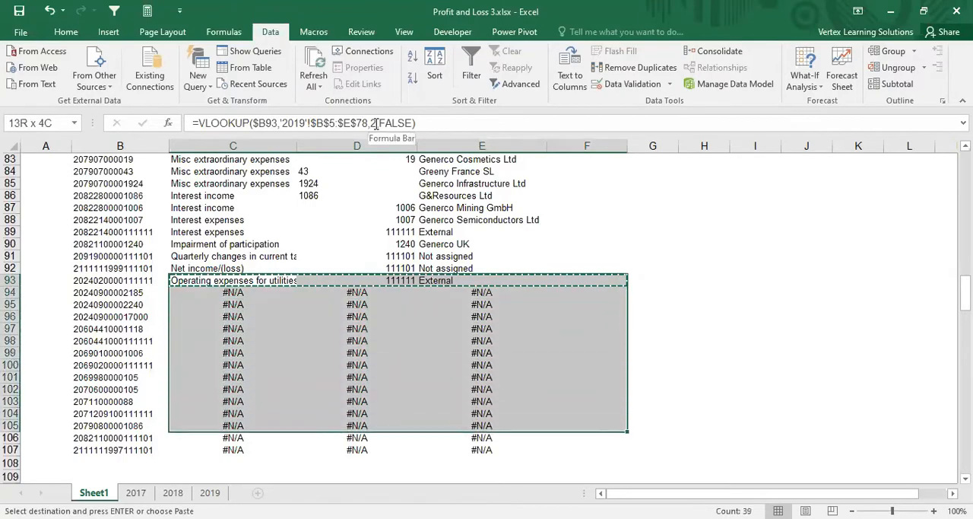
key(Return)
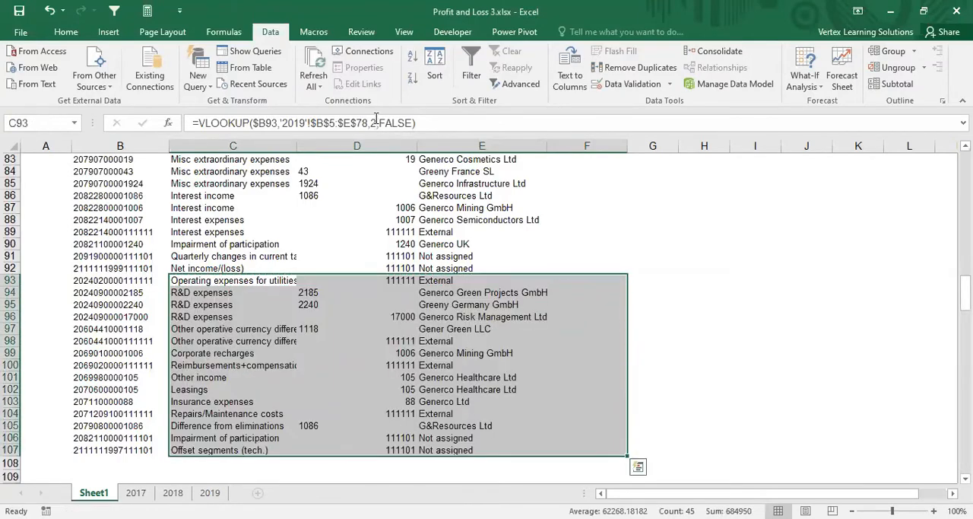
Step: Widen key column B slightly to leave space before the P&L account column
scroll(274, 259, up, 3)
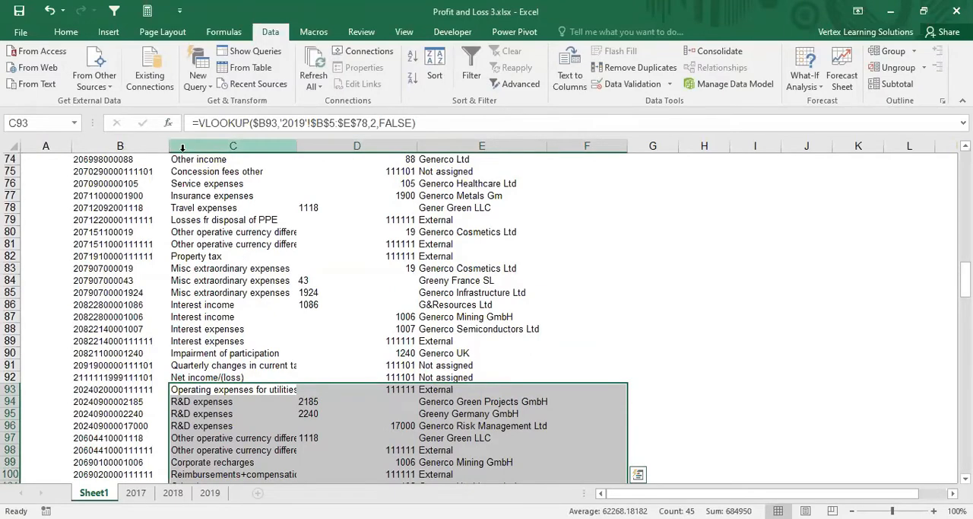
drag(172, 149, 185, 148)
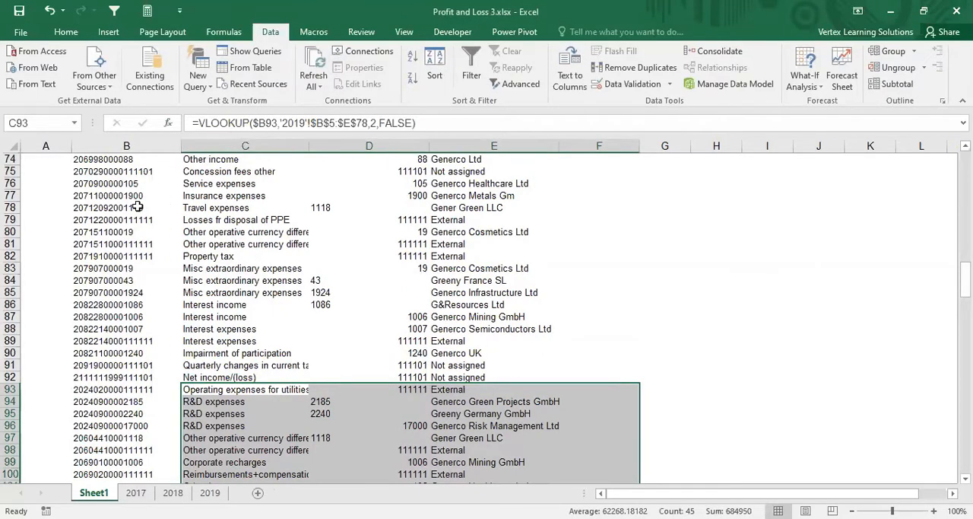
click(141, 206)
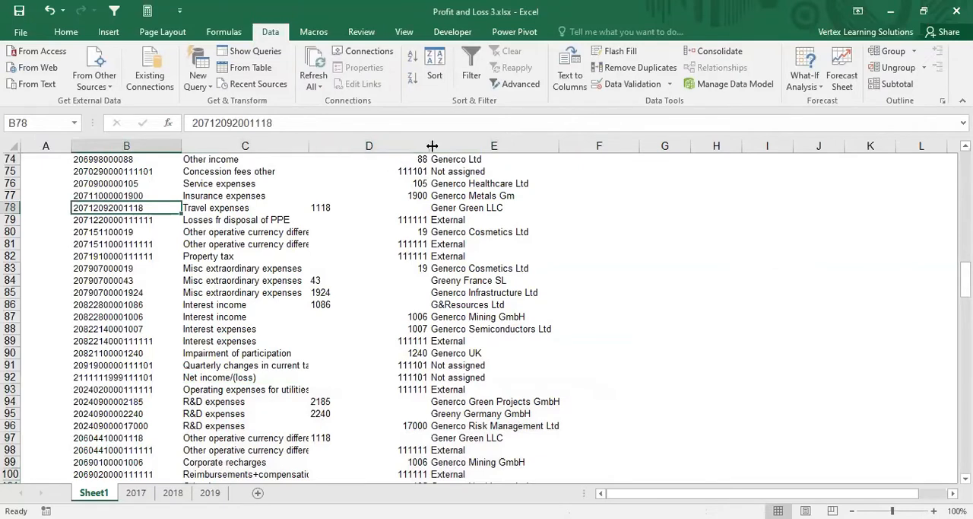
Step: Widen the Branch Code and Branch Name columns slightly and right-align the entire Branch Code column
drag(432, 145, 444, 146)
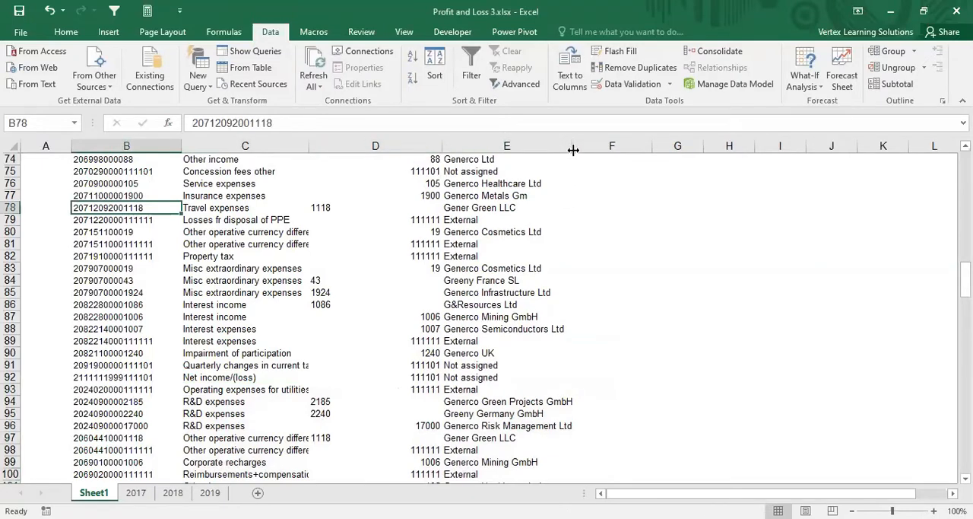
drag(571, 147, 601, 150)
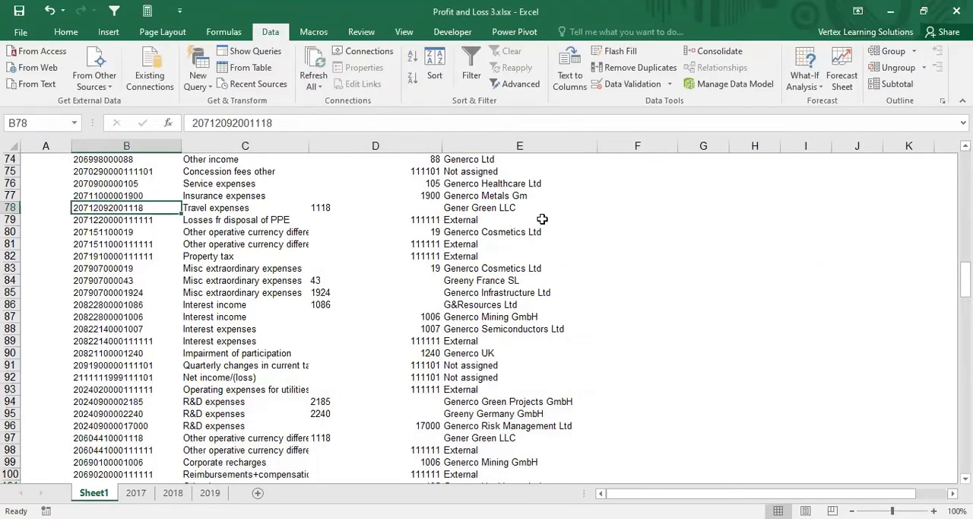
click(375, 146)
scroll(537, 183, up, 4)
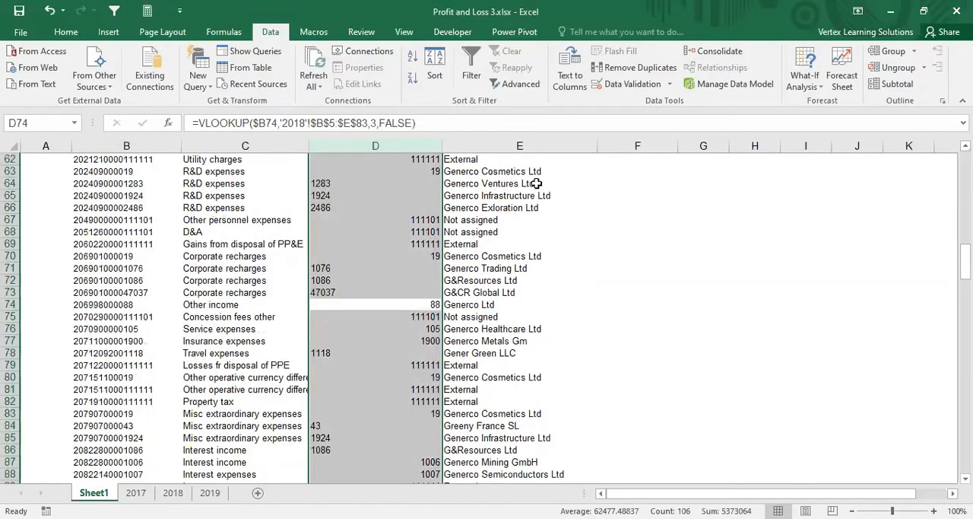
scroll(537, 183, up, 11)
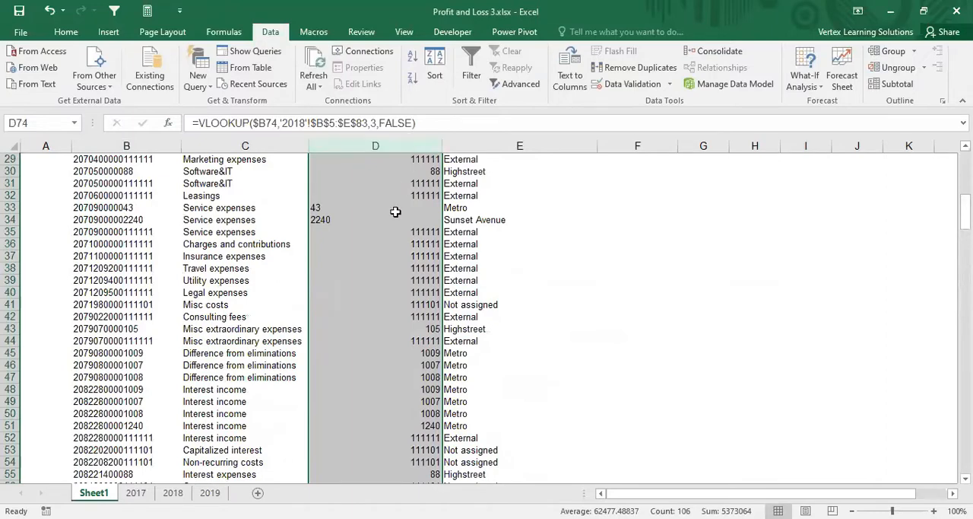
scroll(394, 211, up, 7)
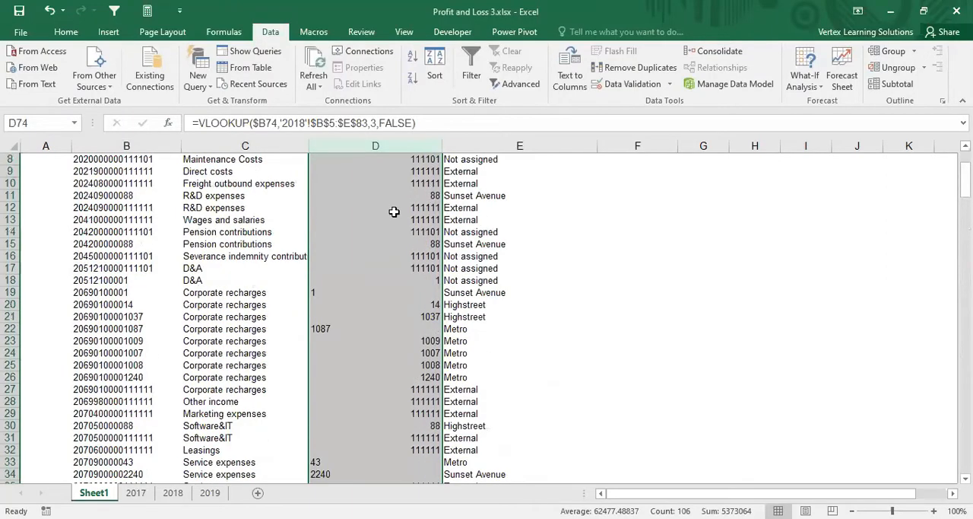
click(67, 31)
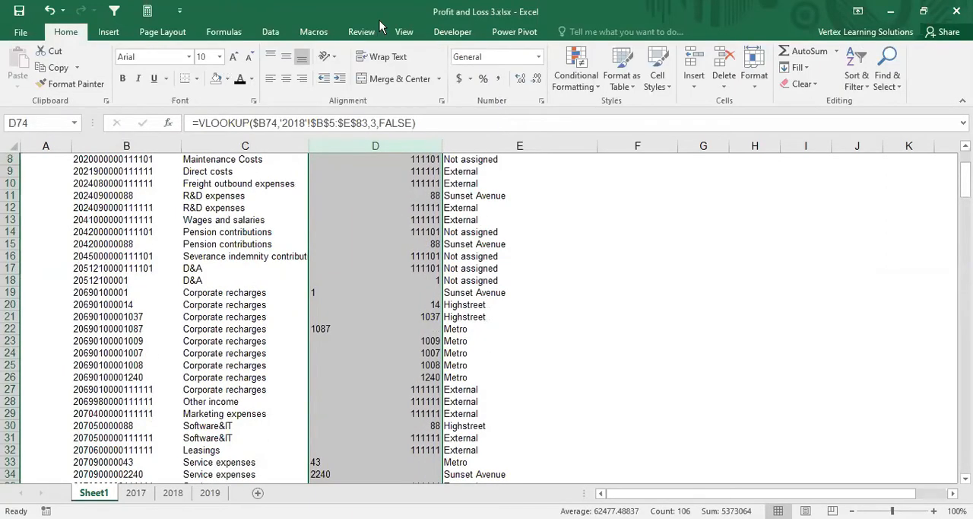
click(304, 80)
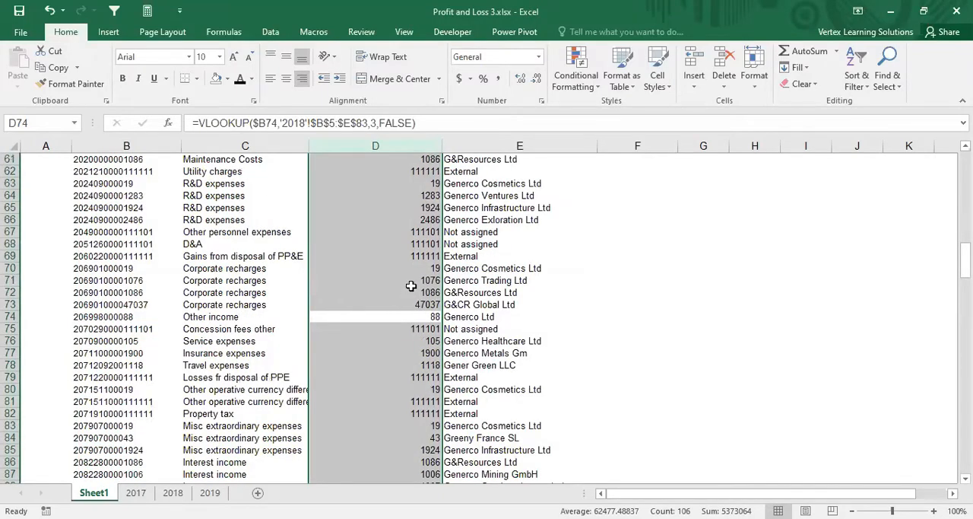
scroll(412, 267, up, 8)
scroll(412, 268, up, 12)
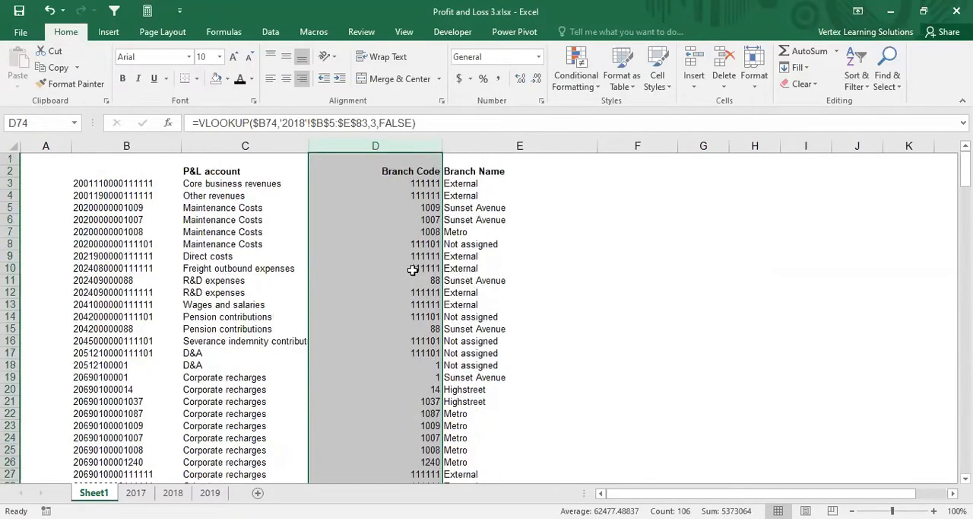
Step: Enter the year headers 2017, 2018 and 2019 in F2, G2 and H2, beside the Branch Name header
click(496, 174)
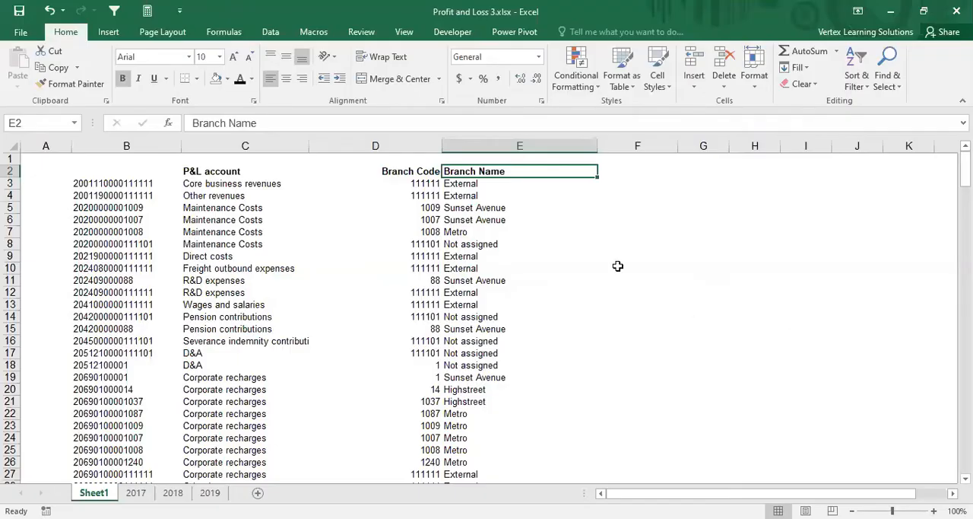
click(607, 173)
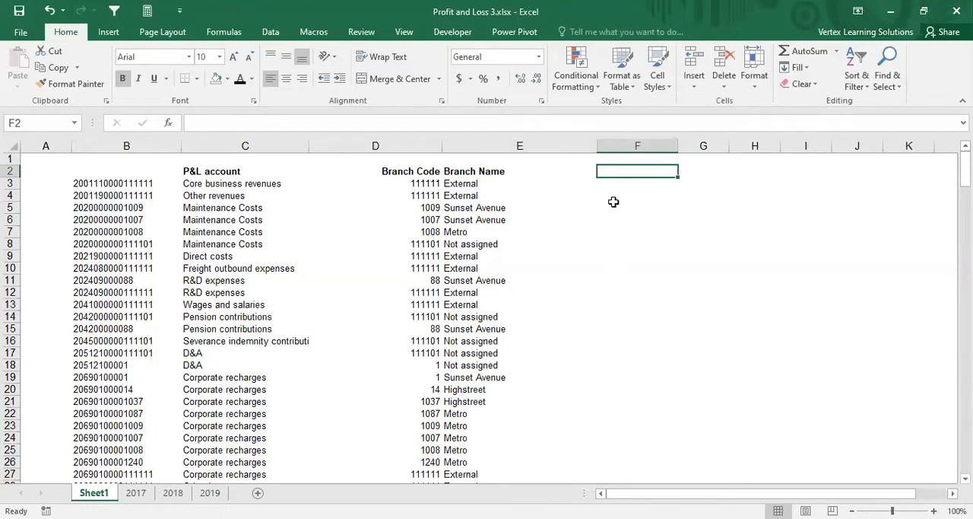
text(2017)
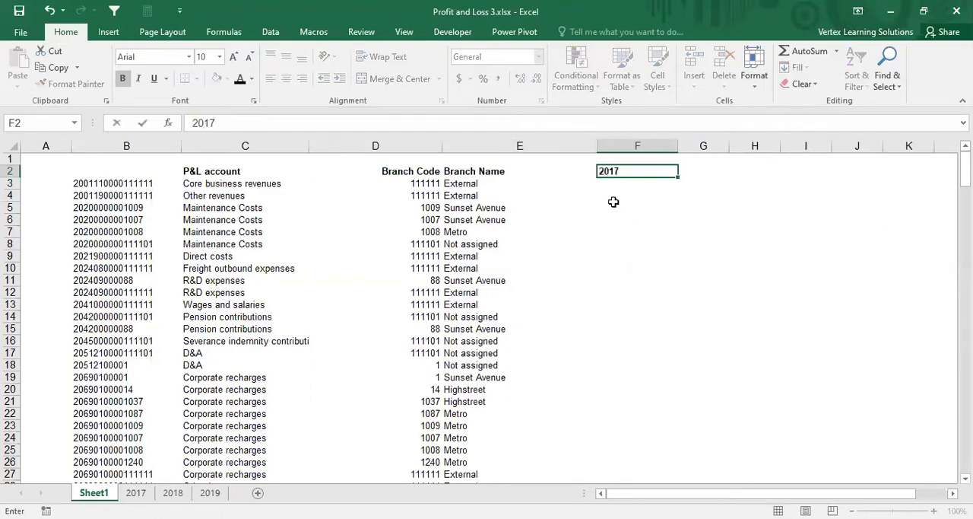
key(Tab)
text(2018)
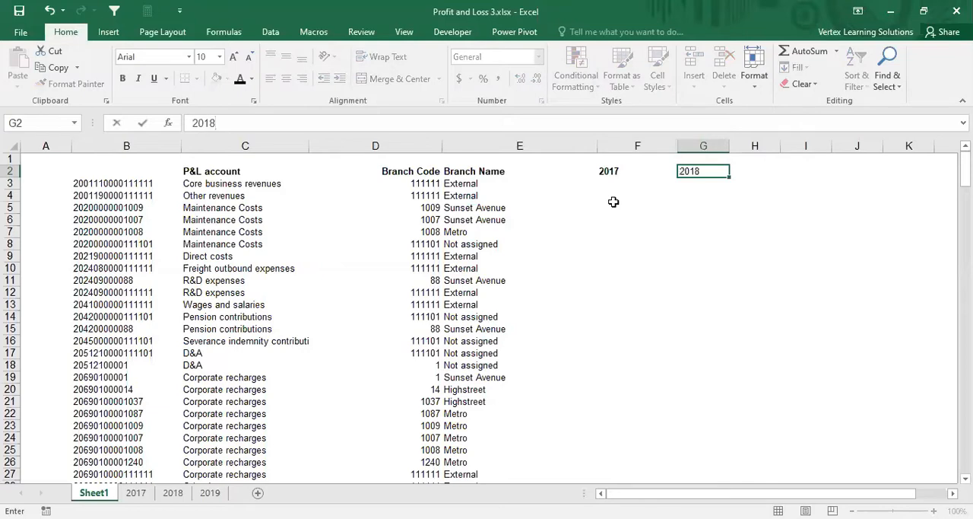
key(Tab)
text(2019)
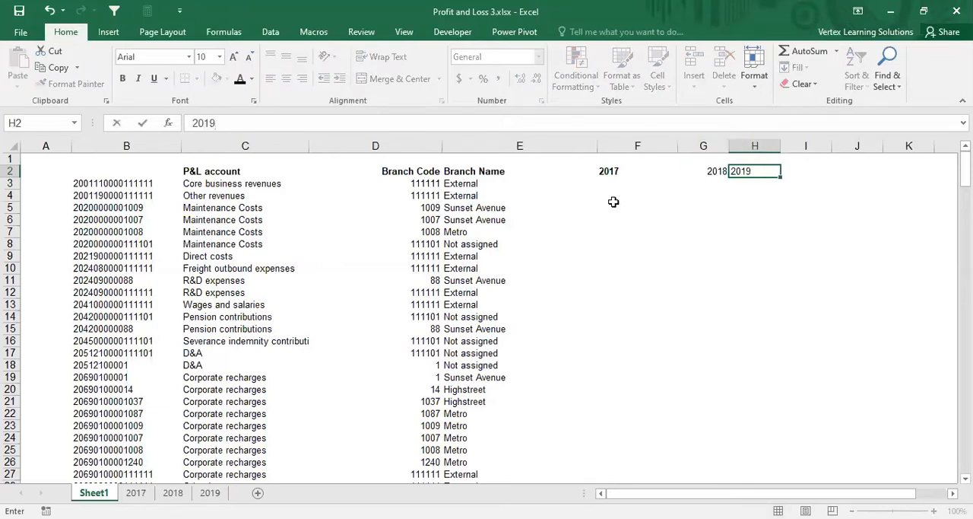
key(ctrl+Return)
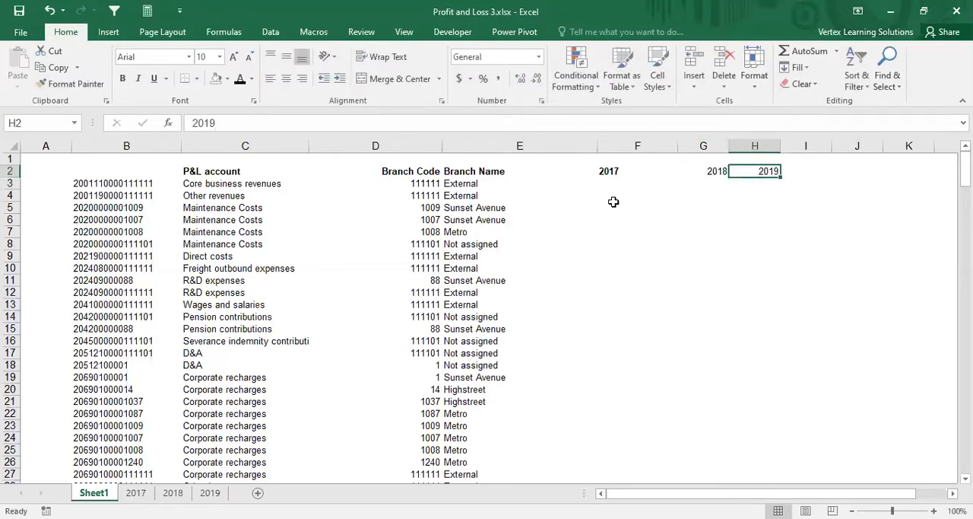
Step: Make the 2018 and 2019 headers in G2:H2 bold
key(Left)
key(shift+Right)
key(ctrl+b)
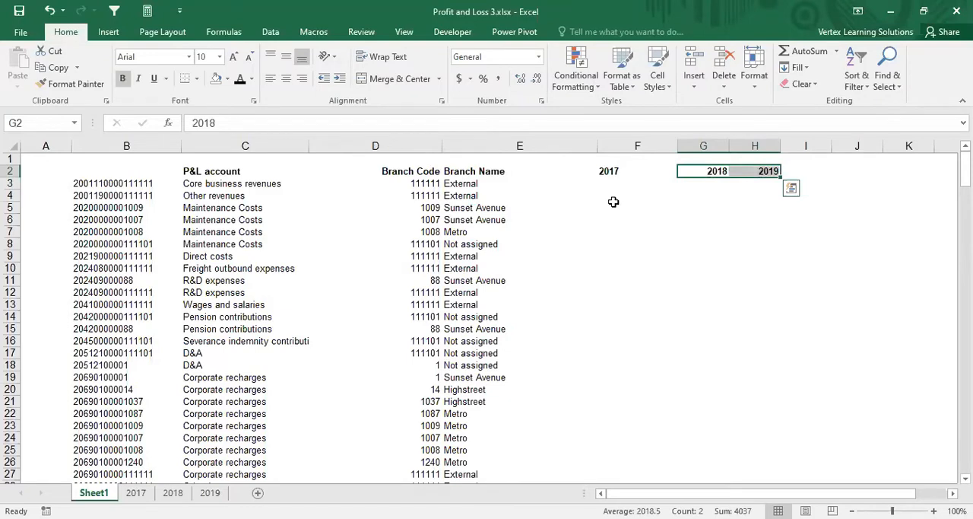
Step: Narrow column F slightly and add a bottom border beneath the header cells C2:H2
click(659, 195)
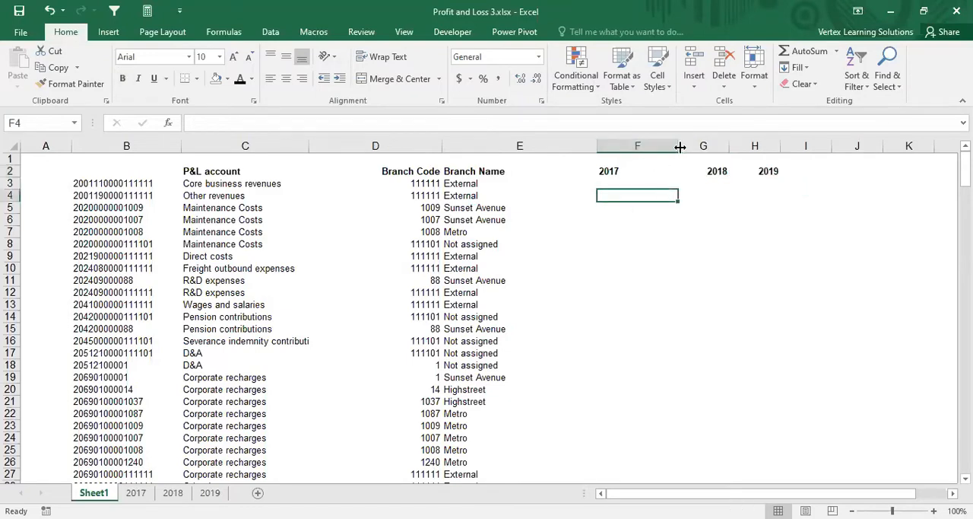
drag(663, 145, 646, 145)
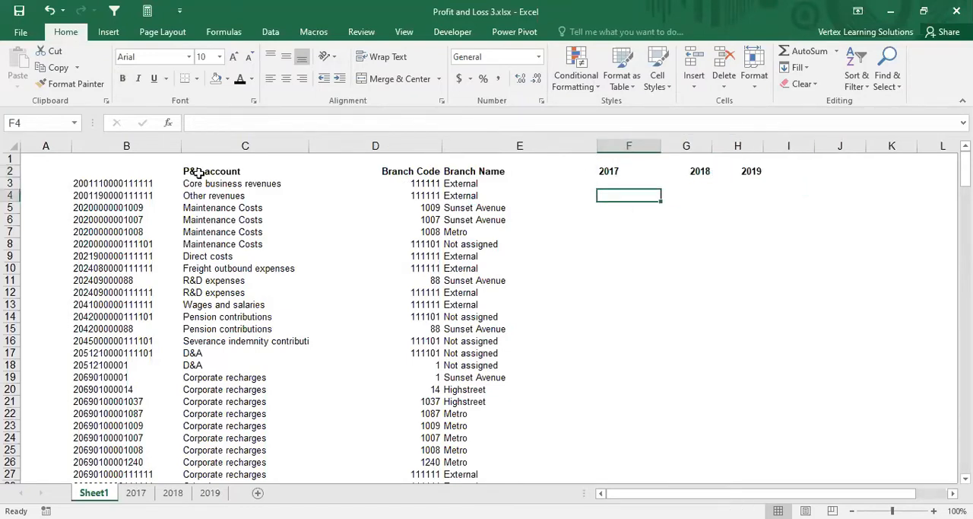
drag(199, 173, 749, 171)
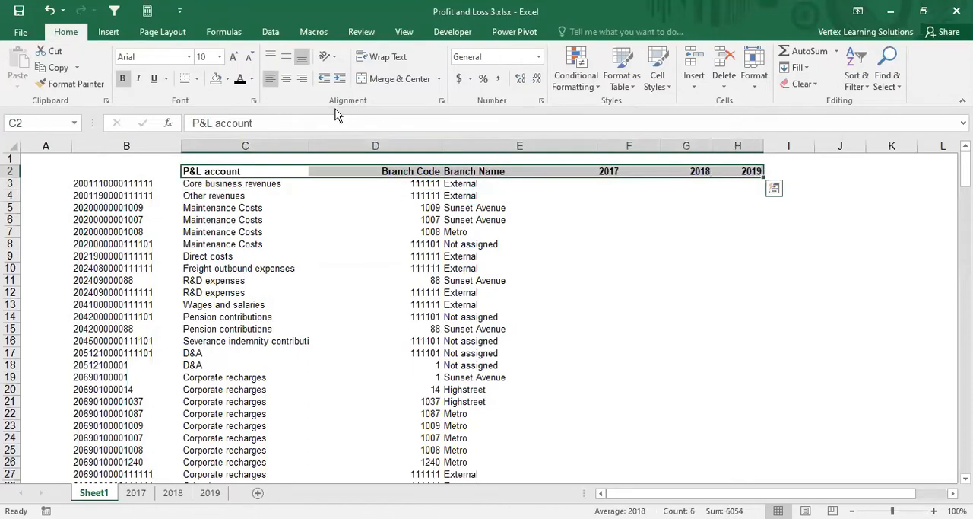
click(182, 79)
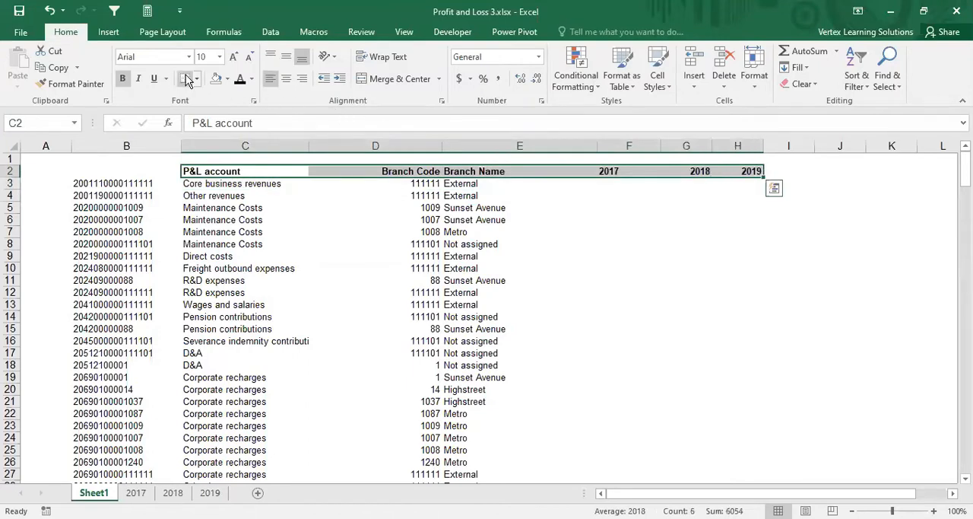
Step: Enter the header Codes in B2 above the key column and make it bold
click(135, 173)
text(Codes)
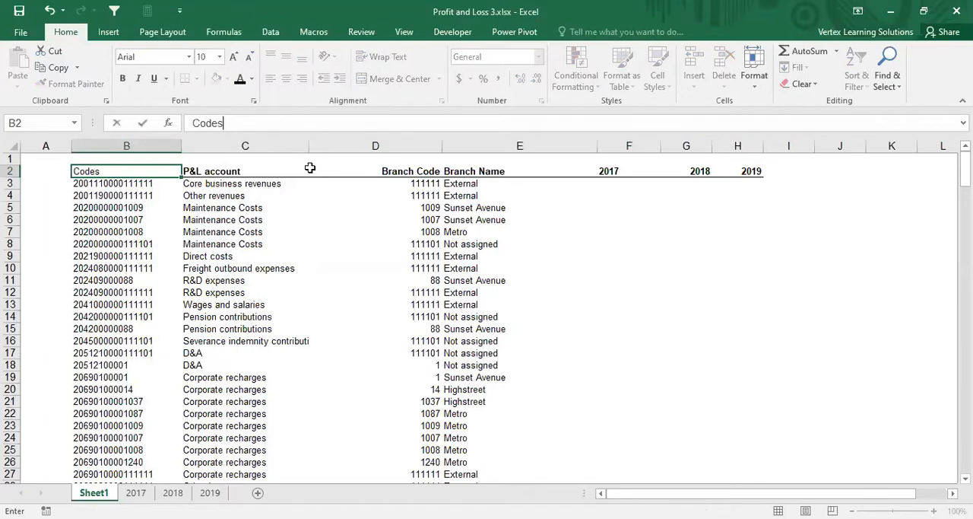
key(Return)
key(Up)
key(ctrl+b)
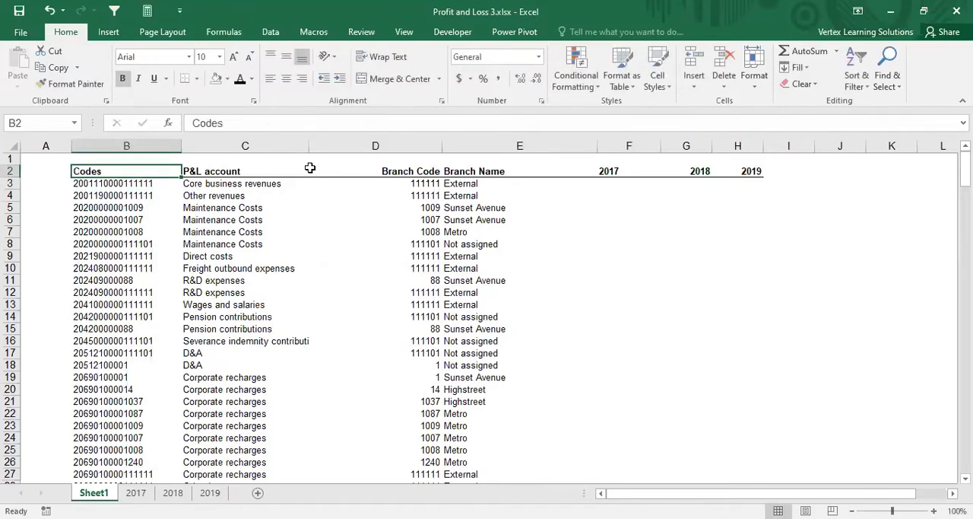
Step: Start a SUMIF in F3 under the 2017 header, using column B of the 2017 sheet as its range
click(619, 193)
click(619, 183)
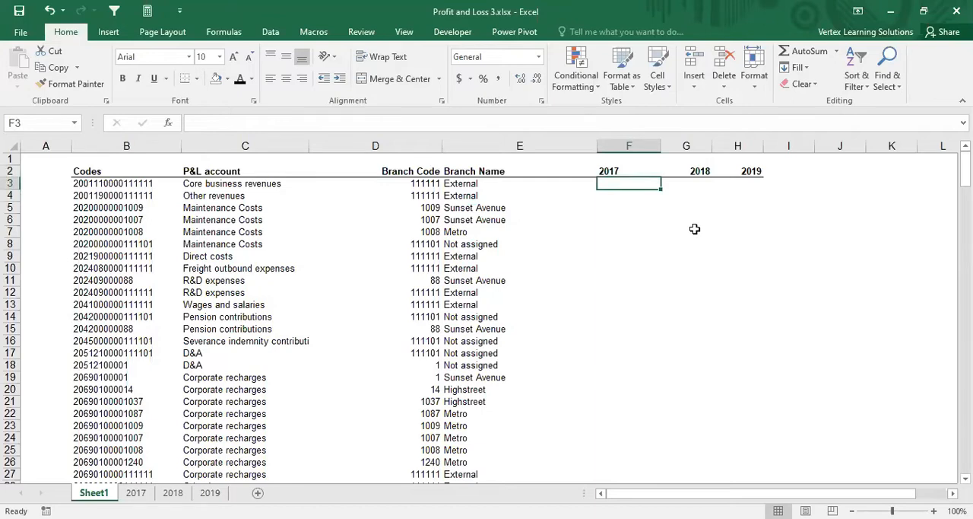
text(=)
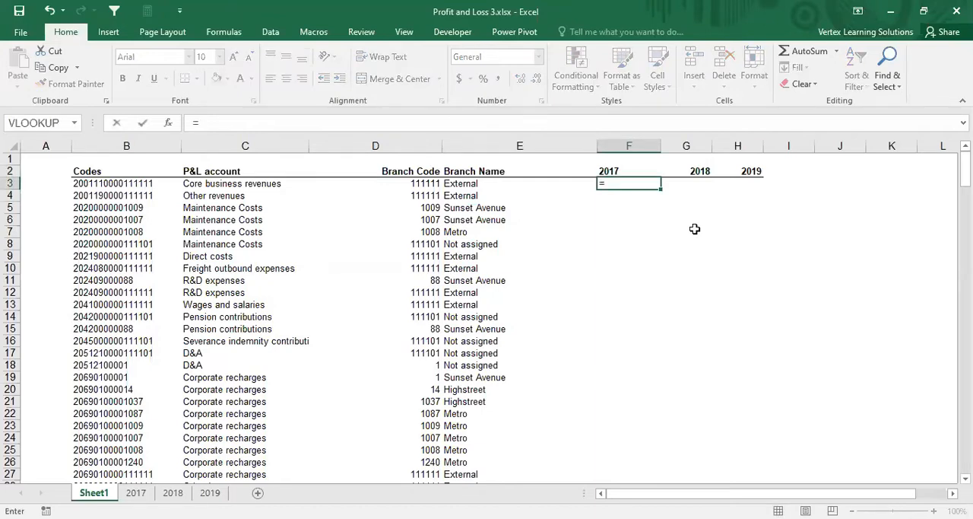
text(sumif)
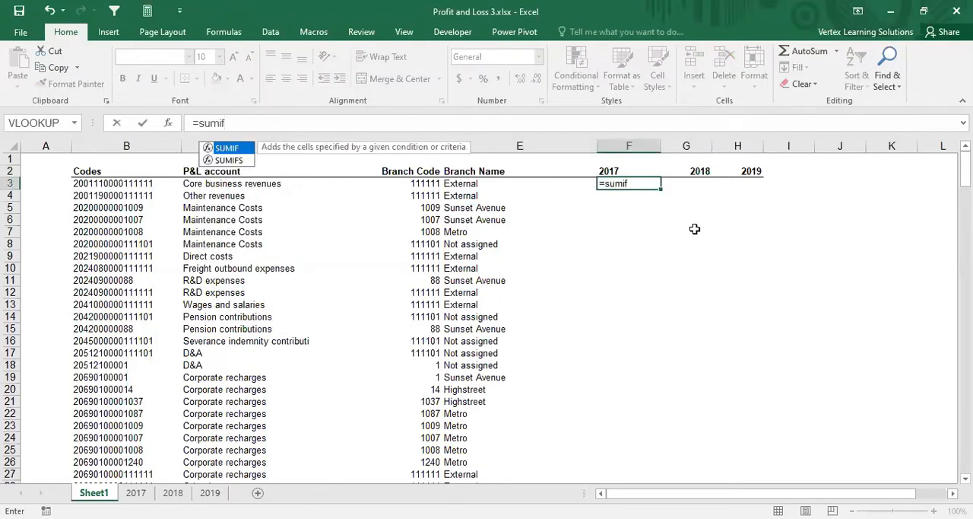
double_click(227, 149)
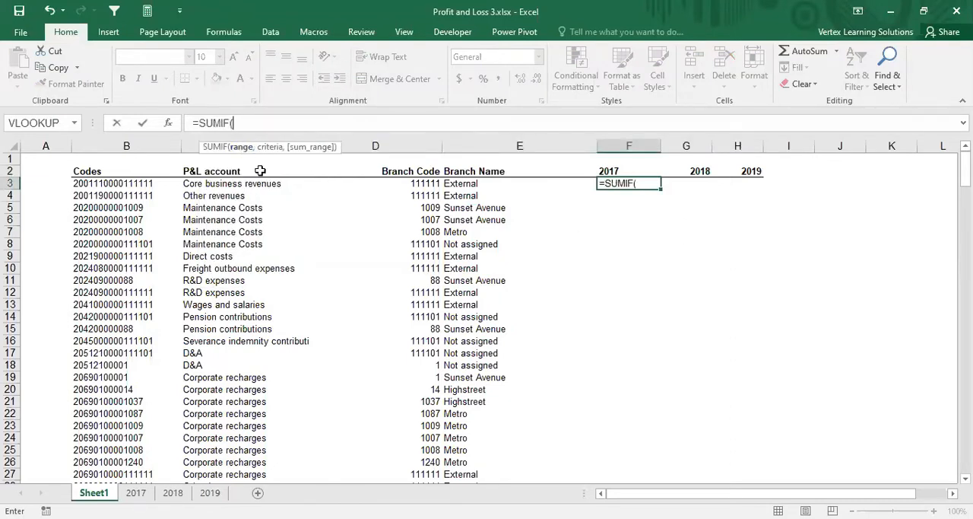
click(168, 122)
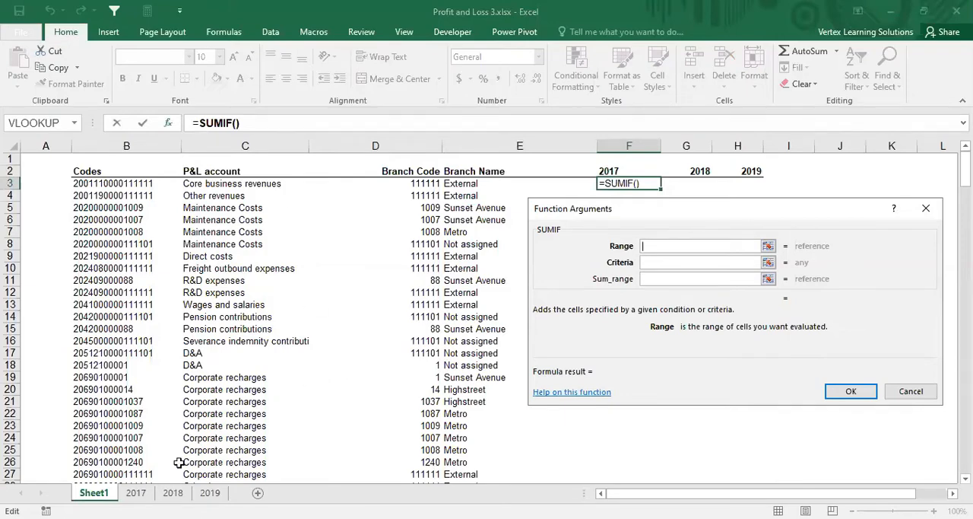
click(141, 494)
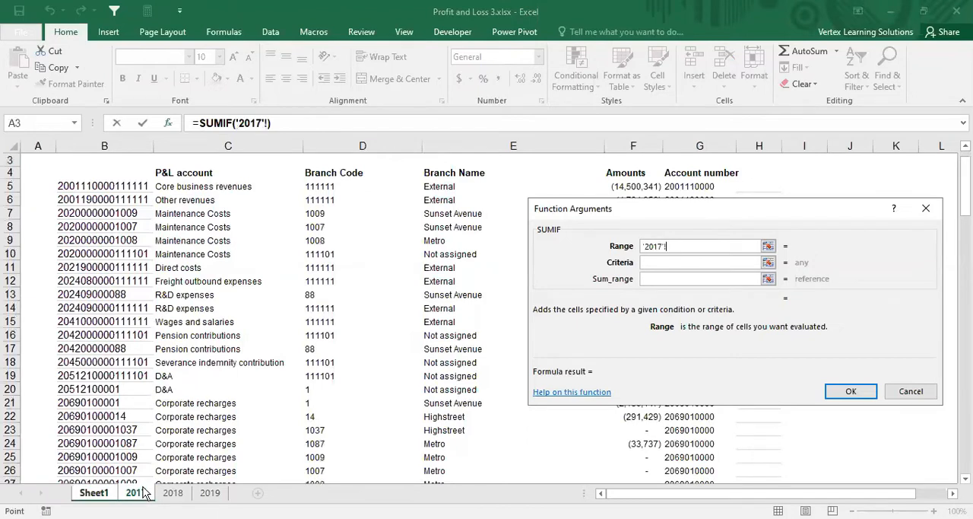
click(116, 142)
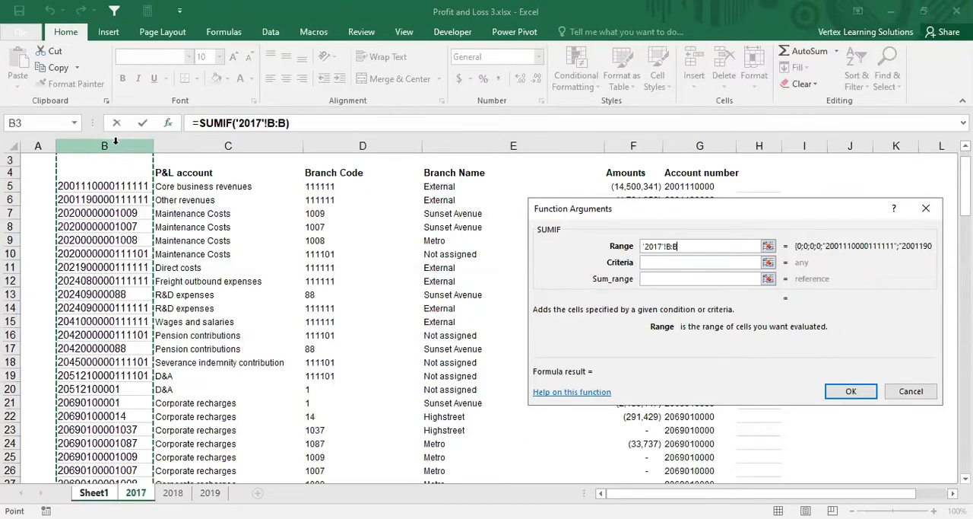
Step: Complete the F3 SUMIF with criteria B3 and column F of the 2017 sheet as the sum range
click(656, 261)
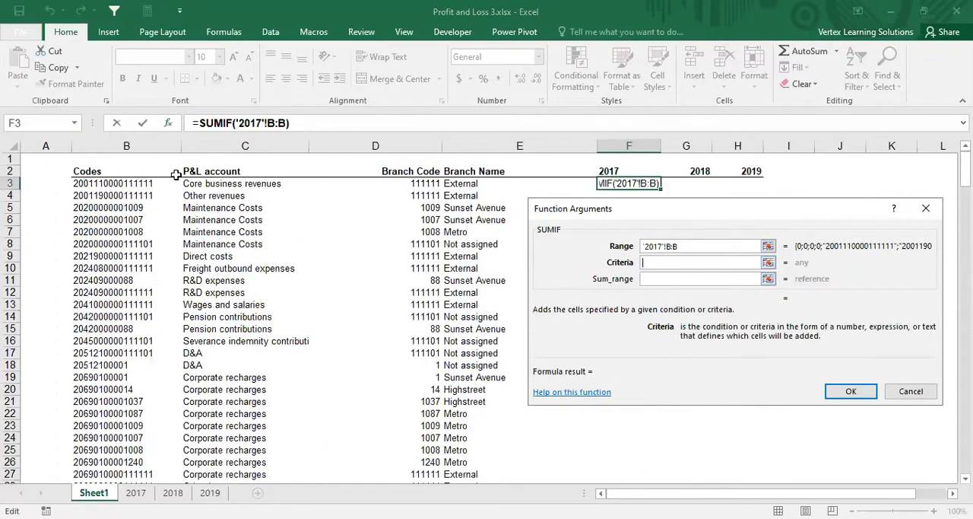
click(113, 183)
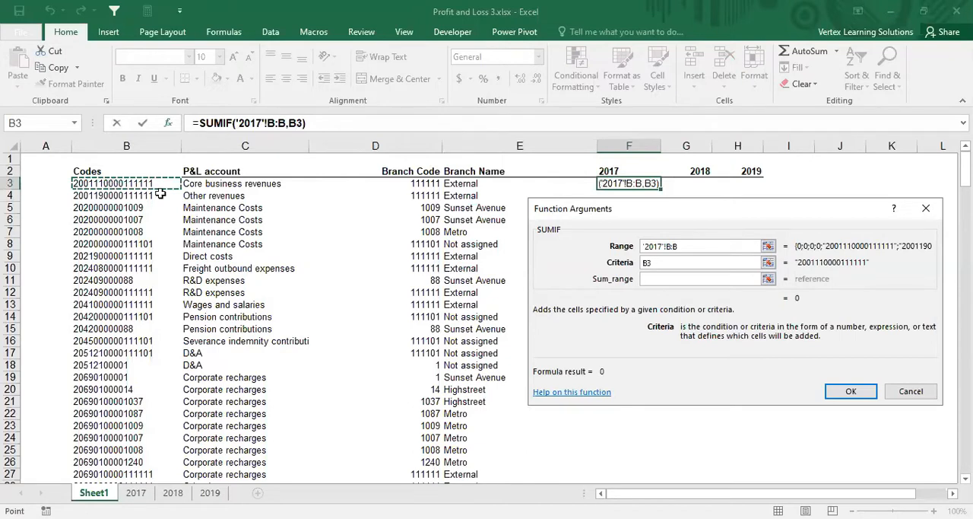
click(652, 278)
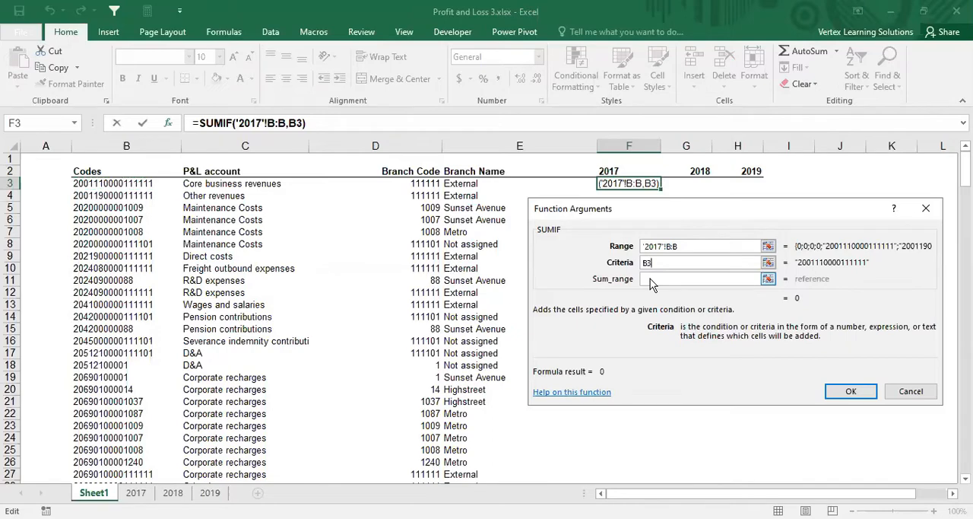
click(137, 492)
click(633, 144)
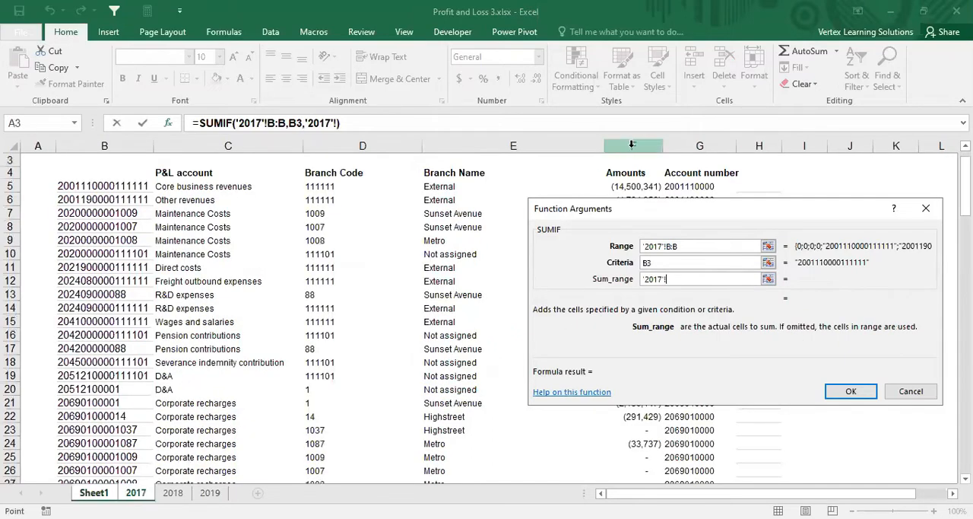
click(845, 392)
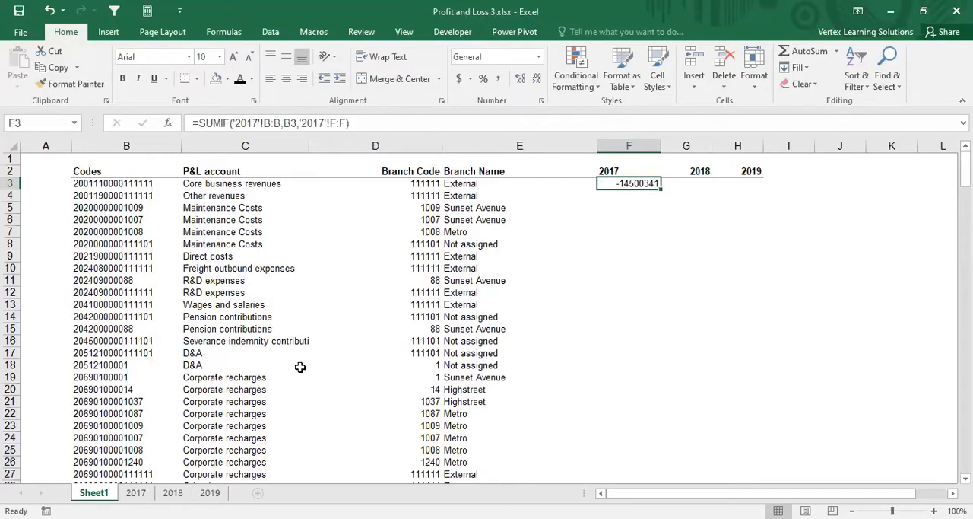
click(129, 184)
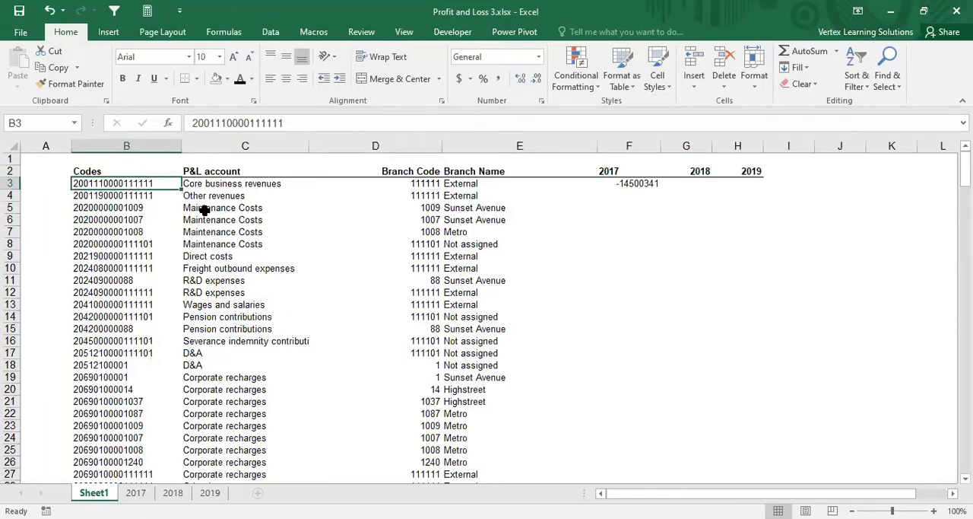
scroll(231, 298, down, 3)
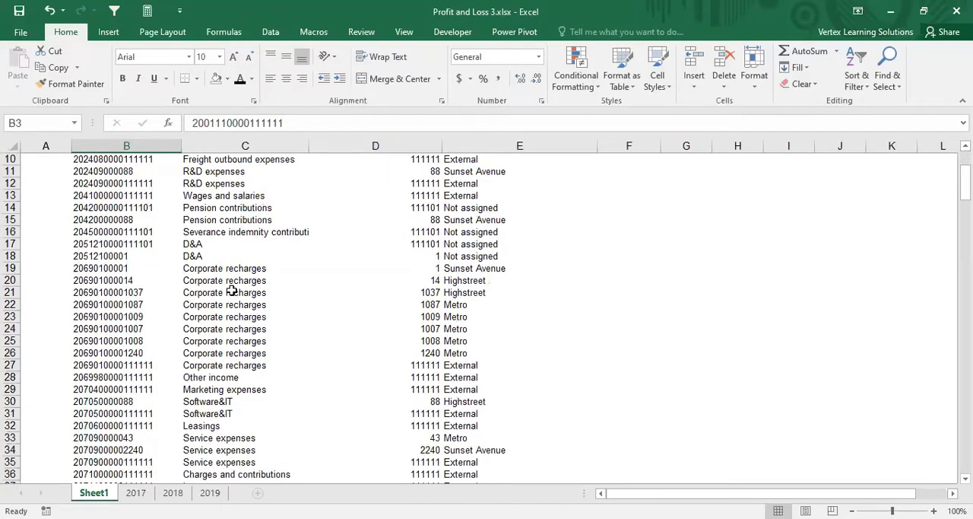
scroll(231, 295, up, 3)
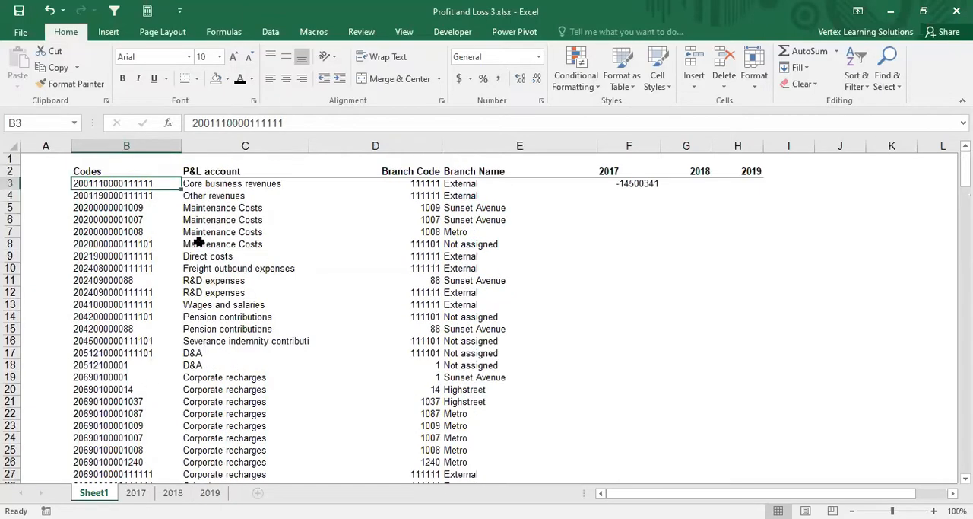
Step: Append *-1 to the SUMIF formula in F3 to reverse the sign of the 2017 amount
click(641, 184)
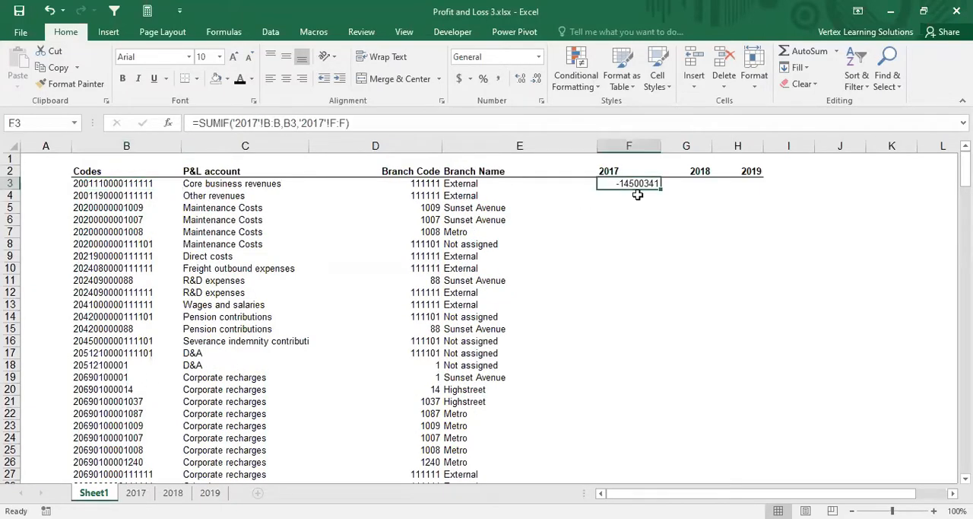
click(395, 120)
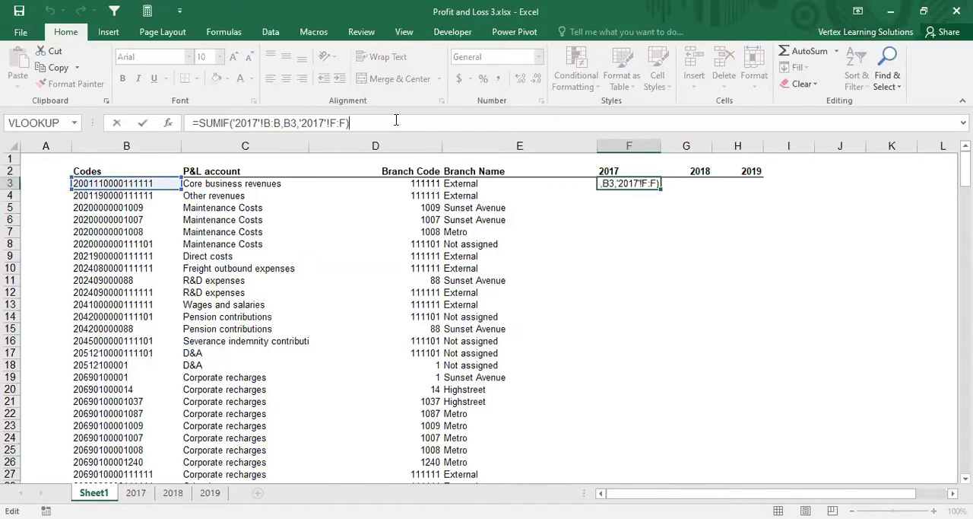
text(*-)
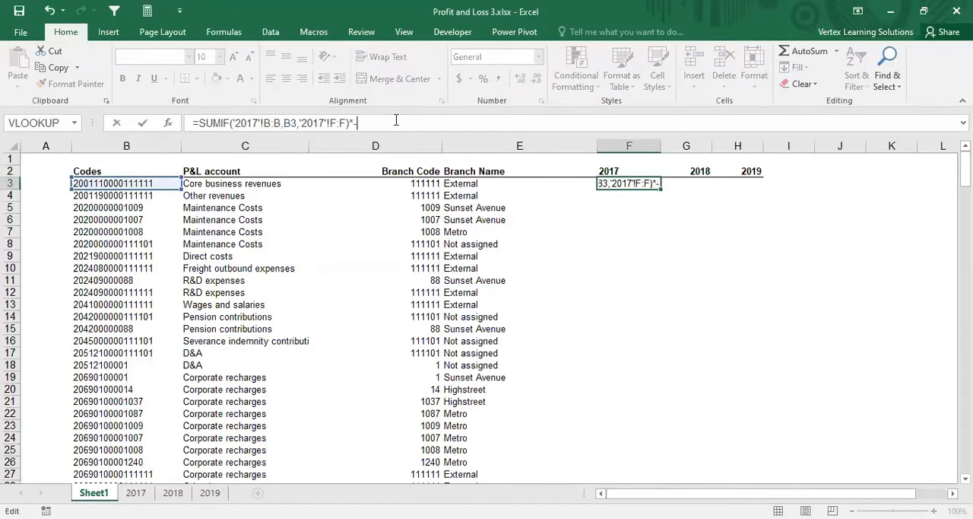
text(1)
key(ctrl+Return)
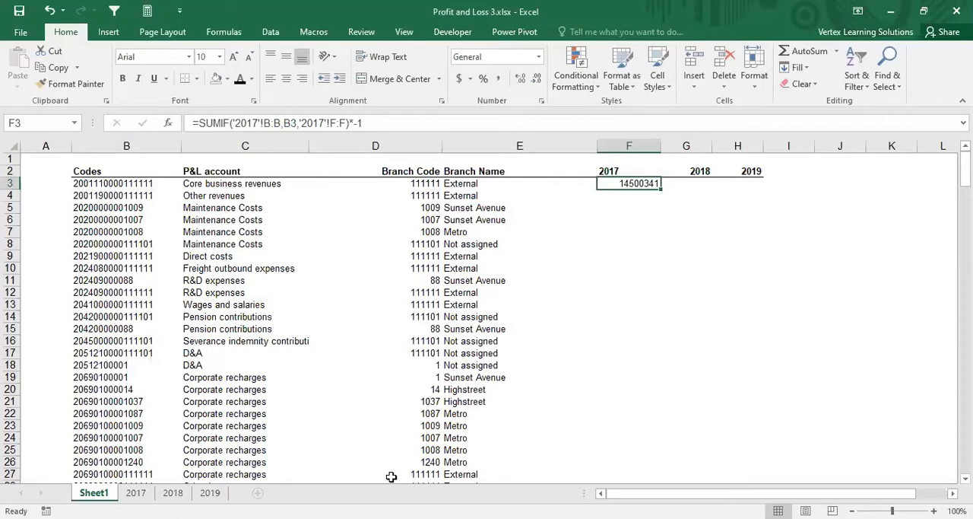
click(694, 184)
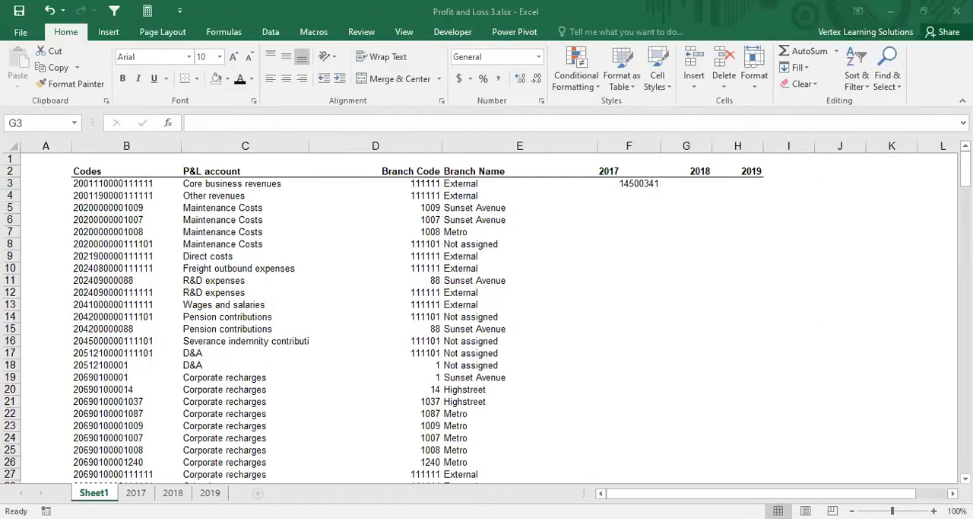
Step: Make the range and sum range of the F3 SUMIF absolute, as '2017'!$B:$B and '2017'!$F:$F
click(624, 184)
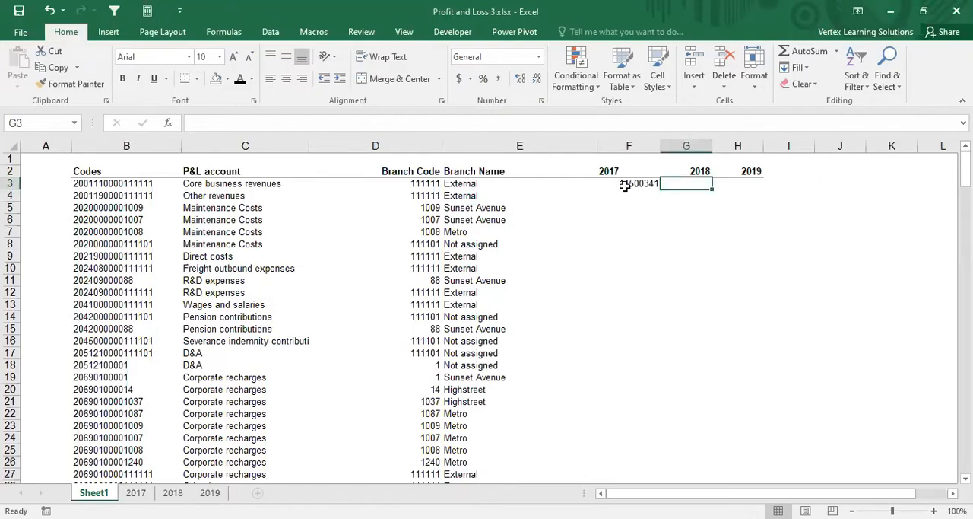
click(211, 122)
click(170, 123)
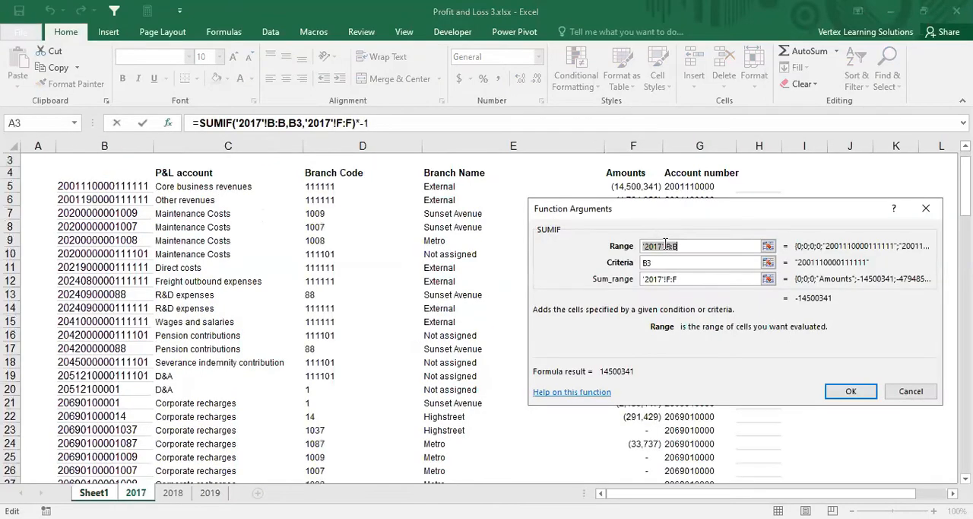
key(F4)
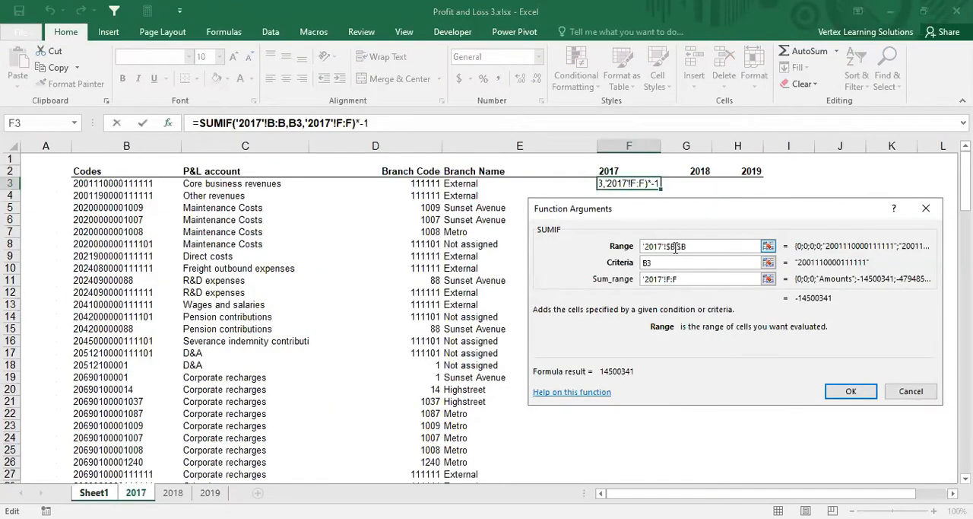
click(666, 279)
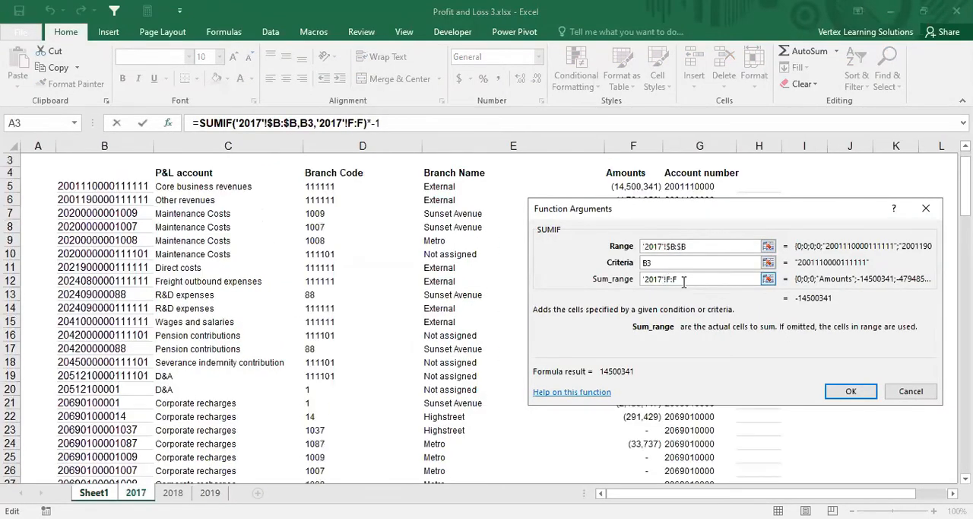
click(684, 281)
click(675, 280)
key(F4)
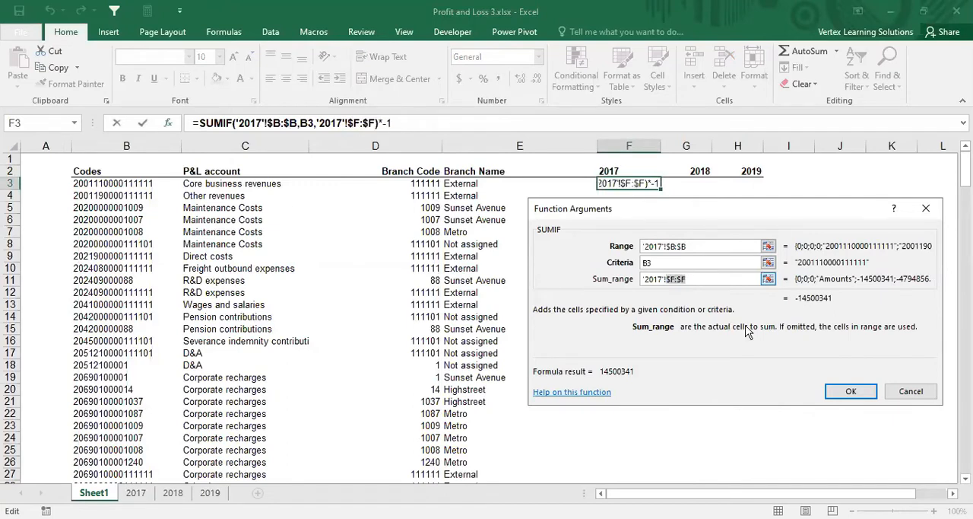
click(842, 391)
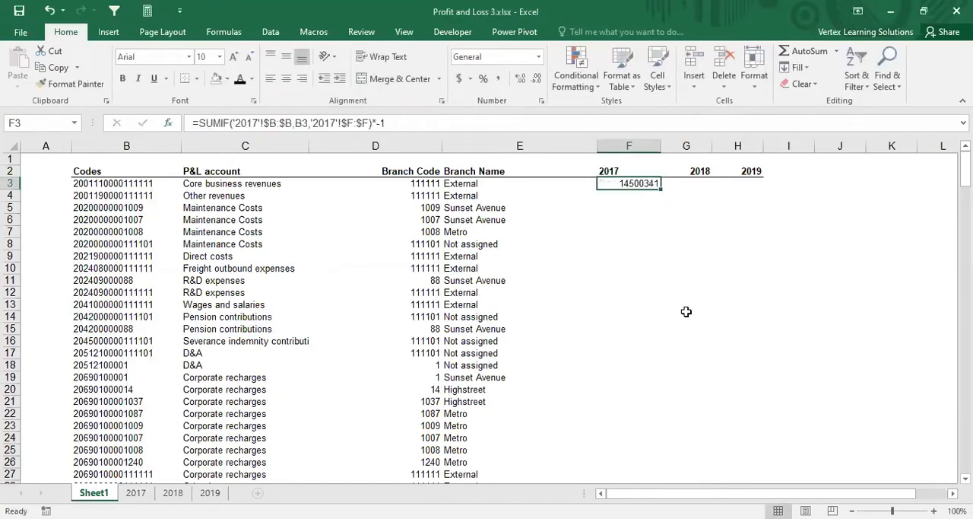
click(687, 308)
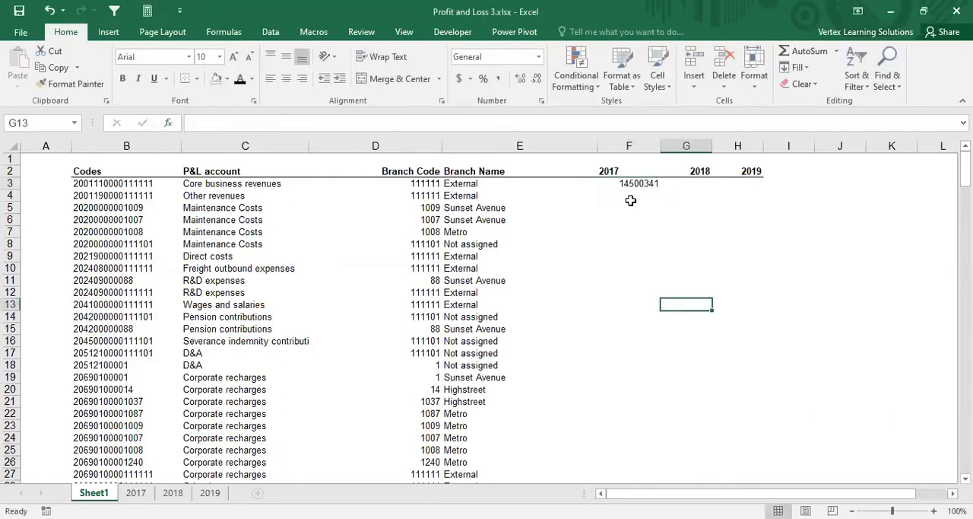
Step: Start a SUMIF in G3 under the 2018 header, using absolute column $B:$B of the 2018 sheet as its range
click(687, 183)
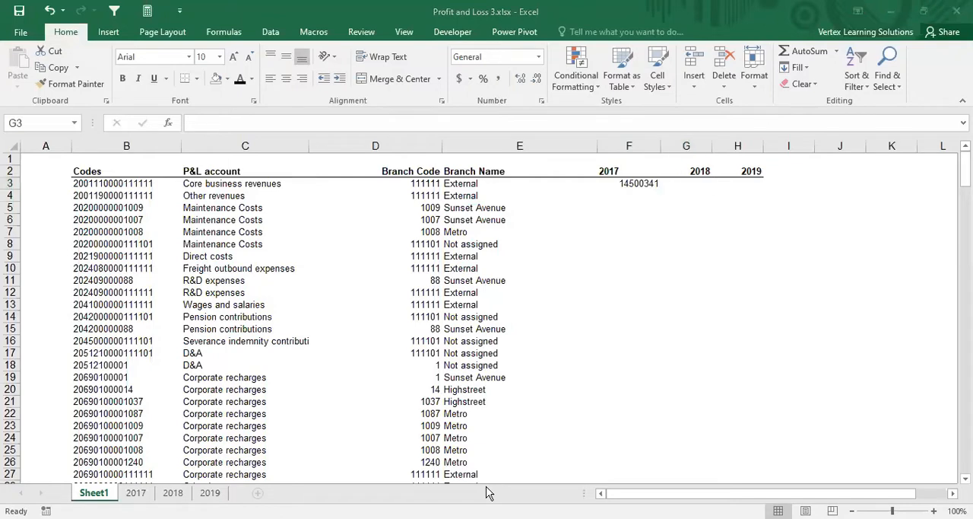
click(683, 183)
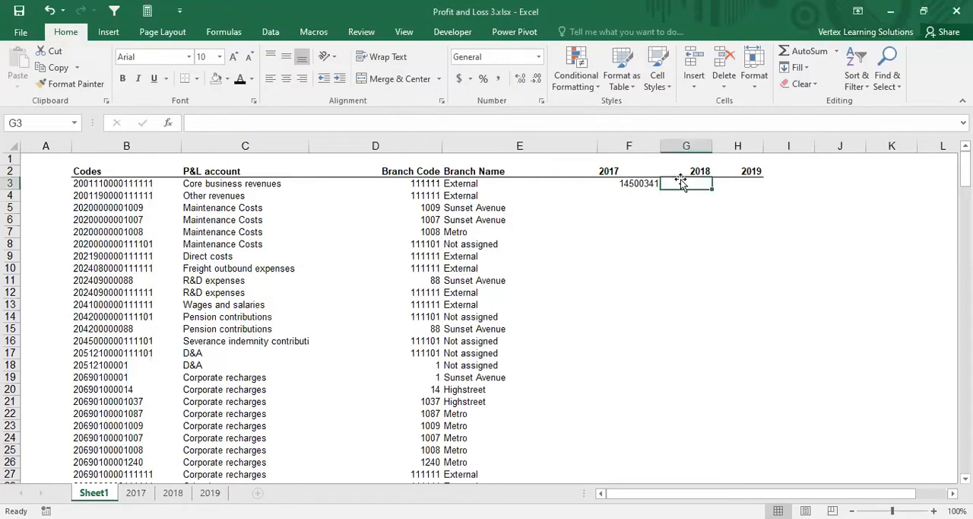
text(=)
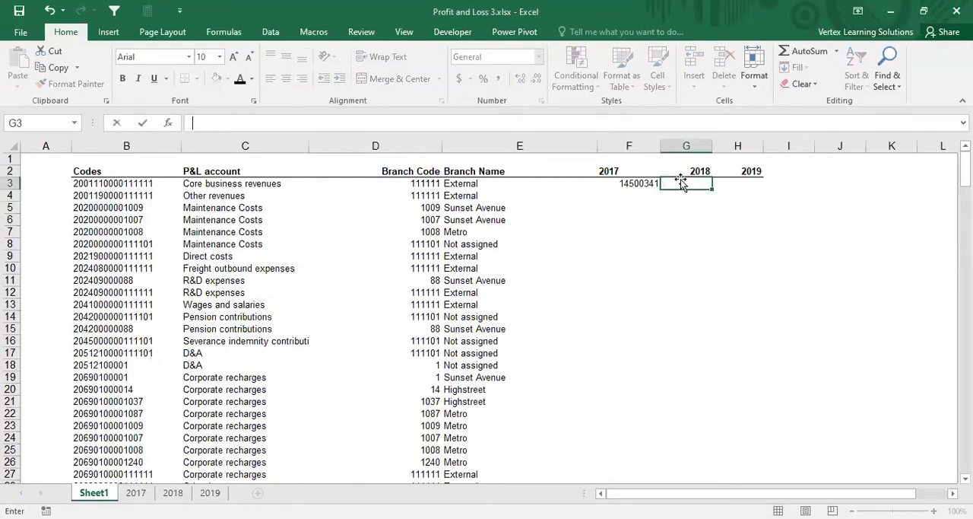
text(s)
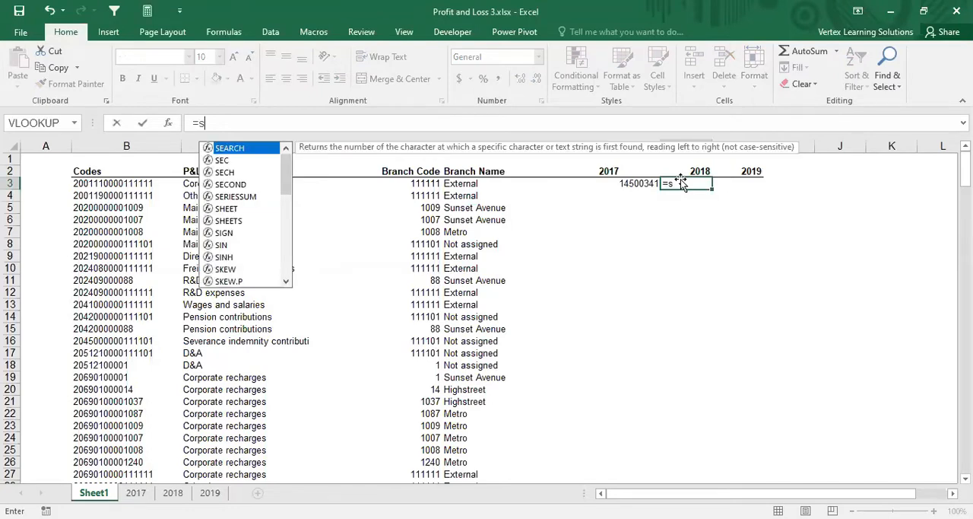
text(umif)
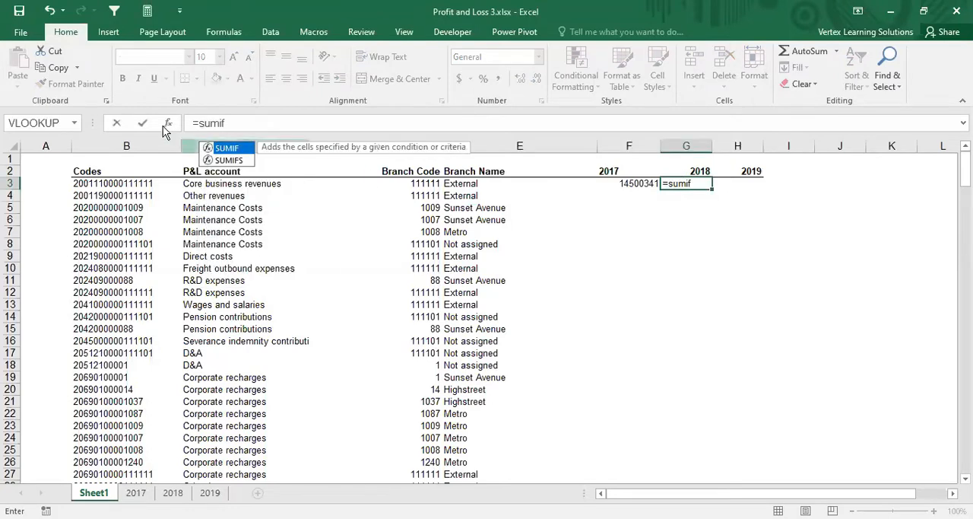
double_click(228, 154)
click(166, 123)
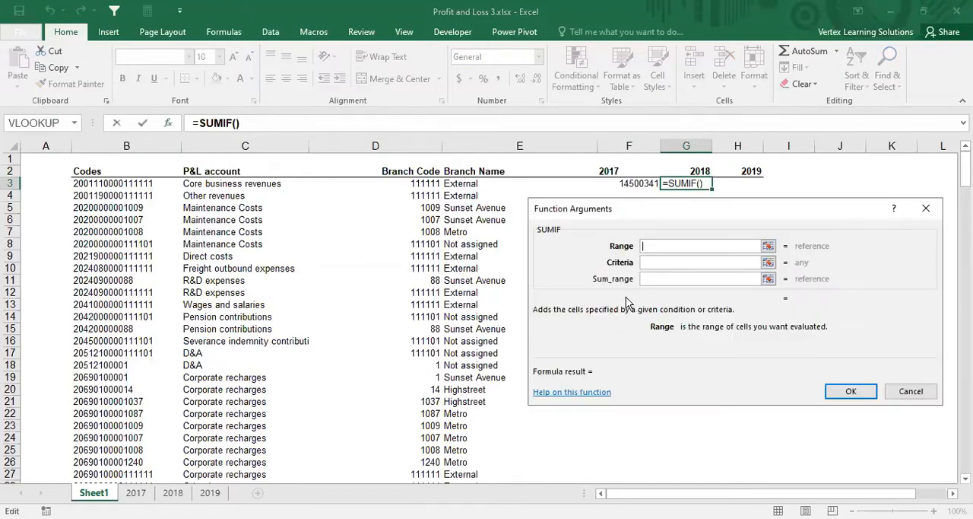
click(173, 495)
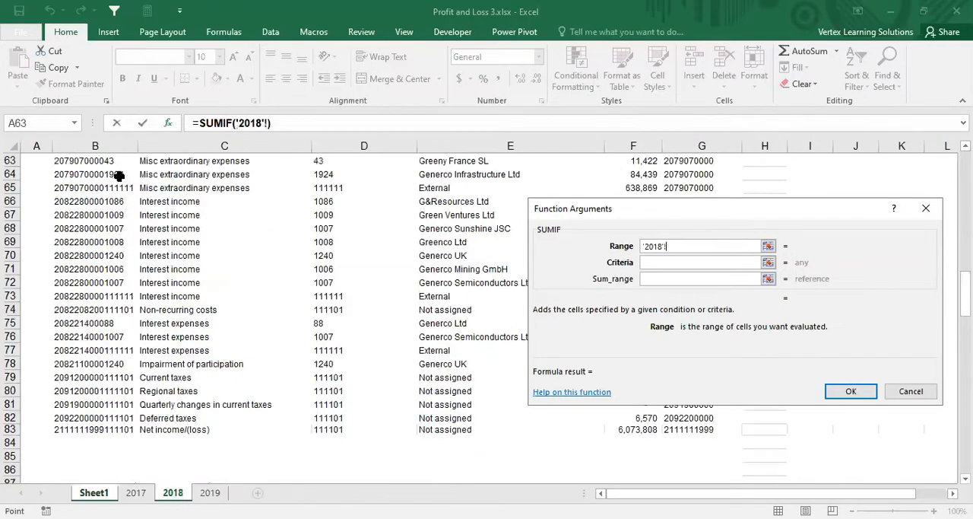
click(105, 144)
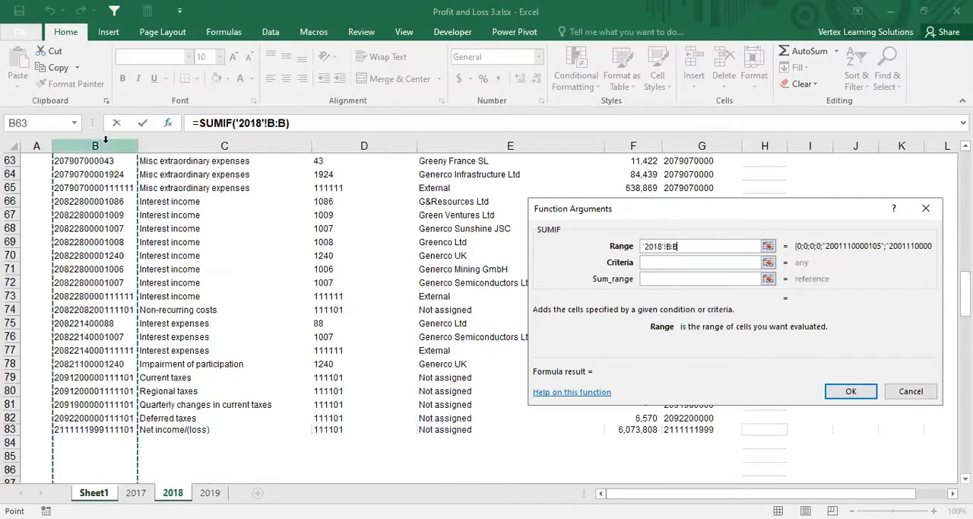
key(F4)
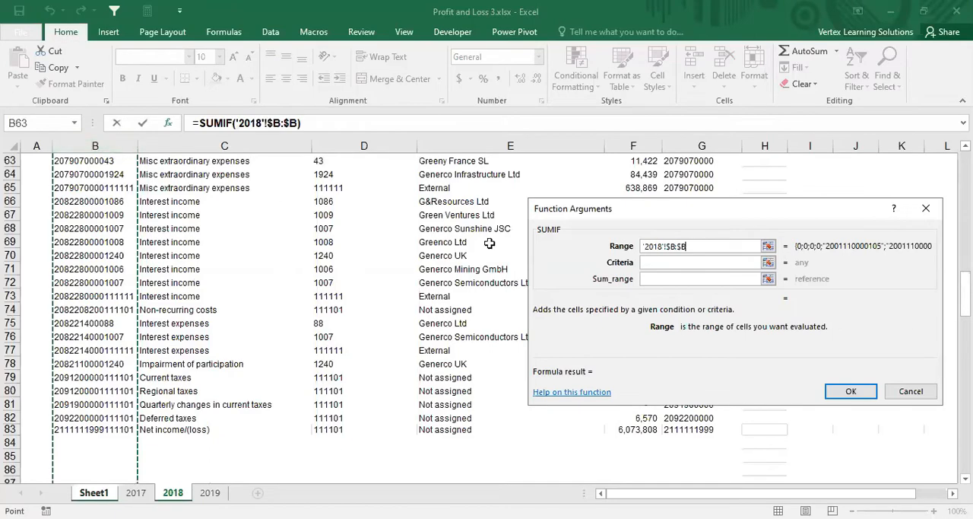
Step: Complete the G3 SUMIF with criteria B3 and absolute column $F:$F of the 2018 sheet as the sum range
click(652, 262)
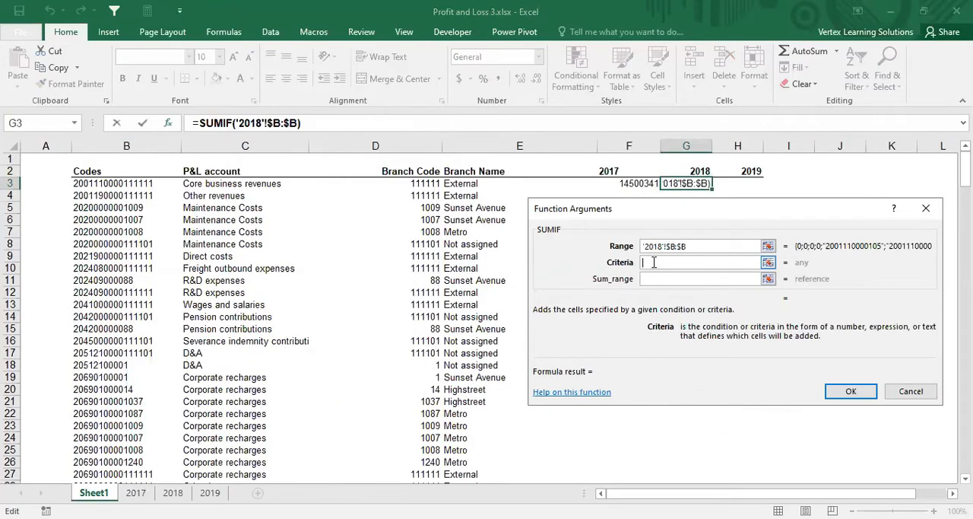
click(134, 185)
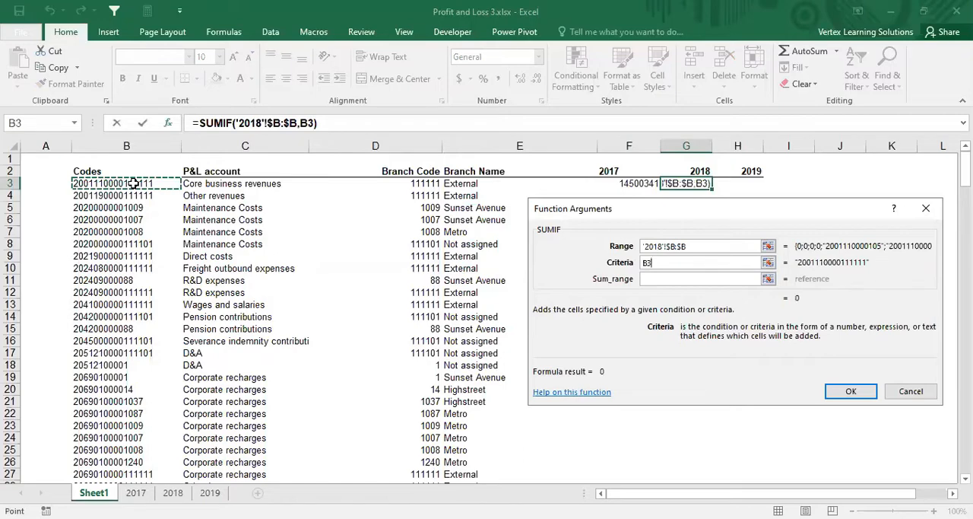
click(651, 279)
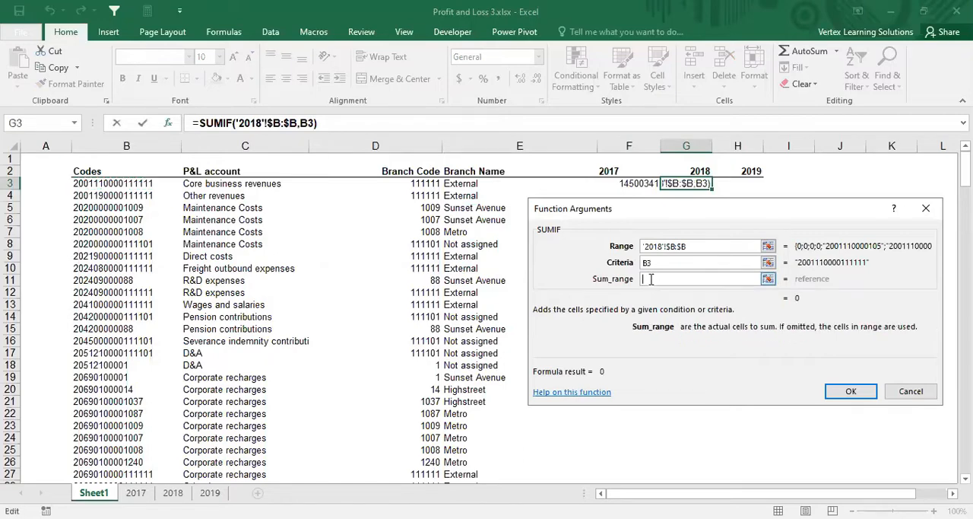
click(174, 493)
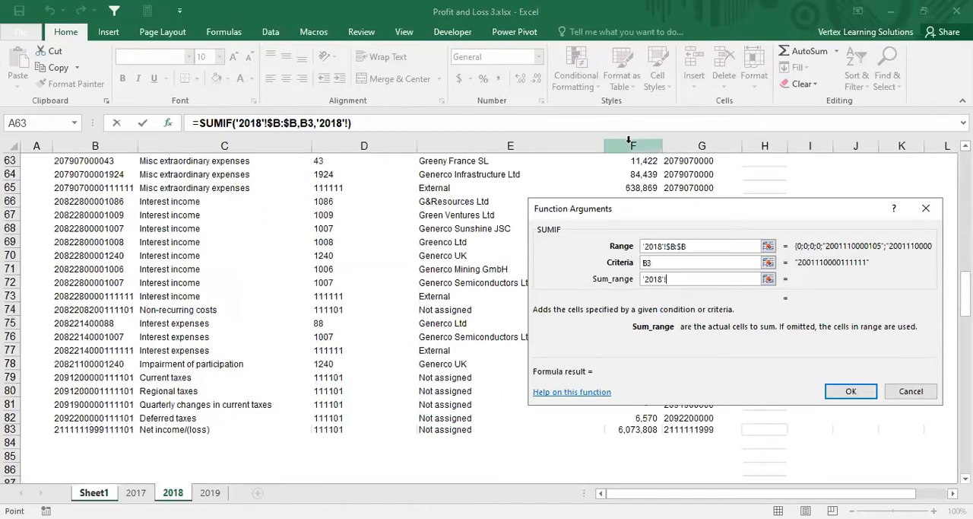
click(630, 140)
key(F4)
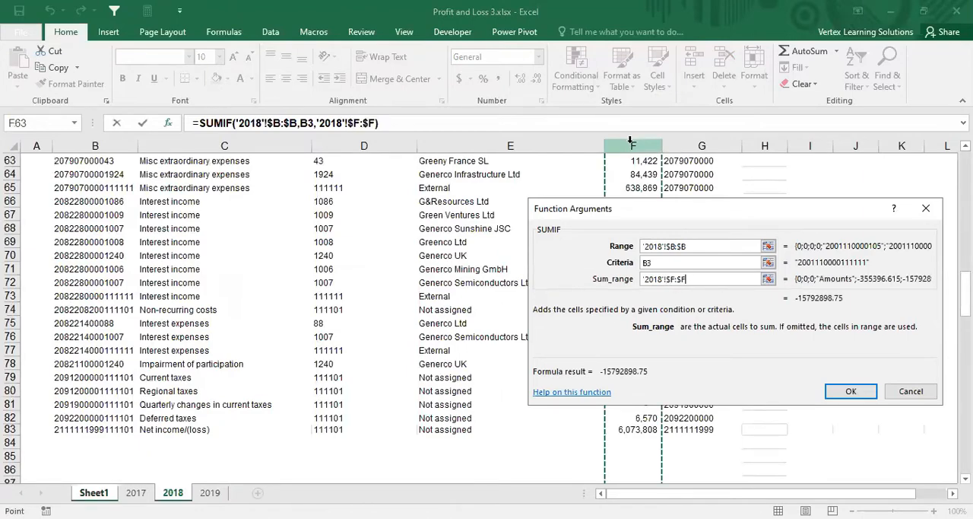
click(852, 391)
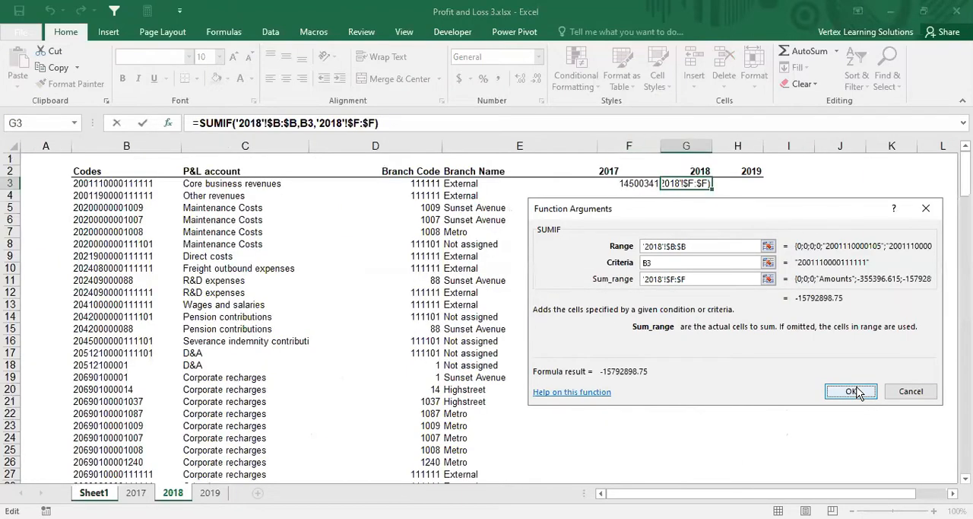
click(853, 391)
click(595, 278)
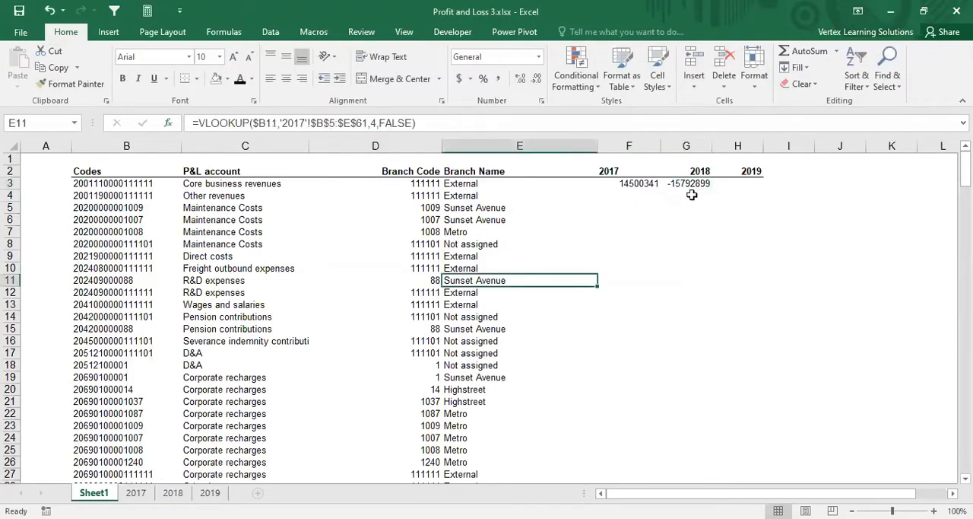
Step: Reverse the sign of the 2018 SUMIF in G3 with *-1, as in the F3 formula
click(690, 188)
click(416, 124)
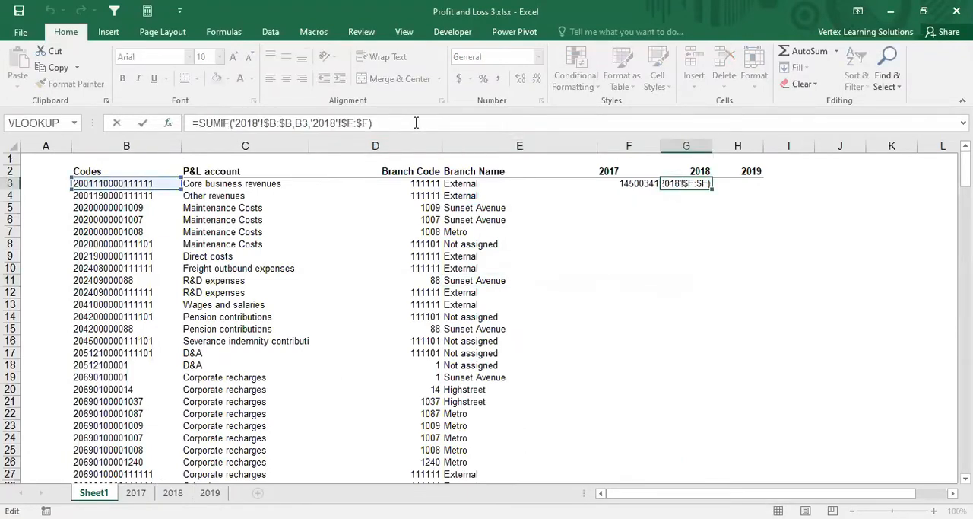
key(Return)
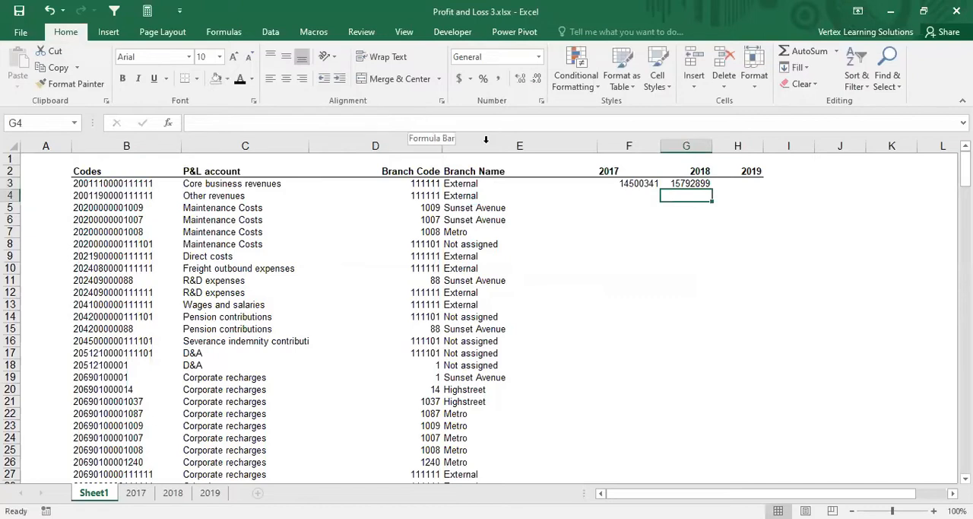
Step: Start a SUMIF in H3 under the 2019 header, using absolute column $B:$B of the 2019 sheet as its range
click(748, 183)
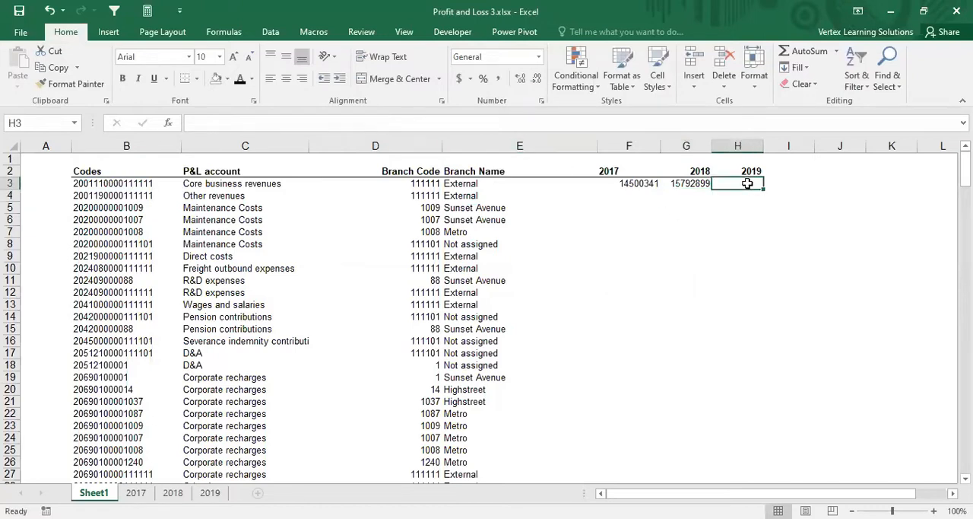
text(=s)
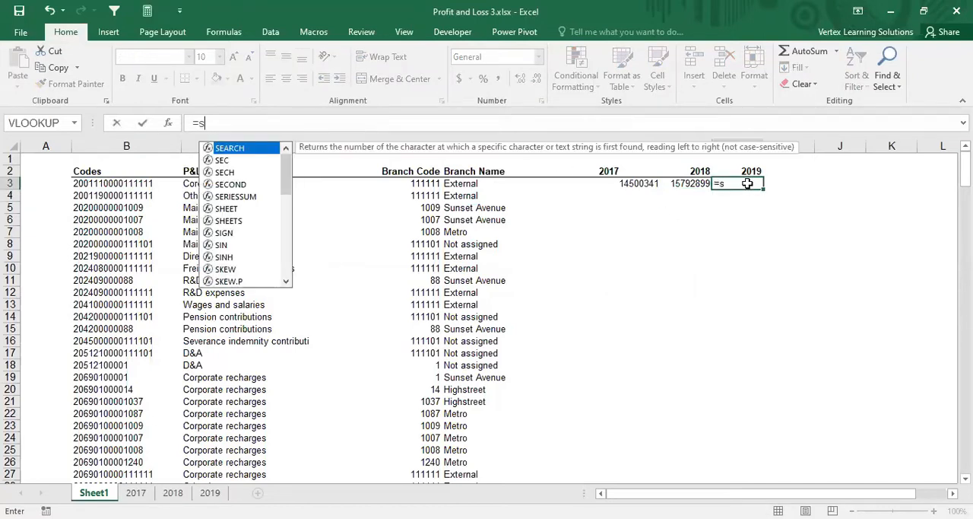
text(umif)
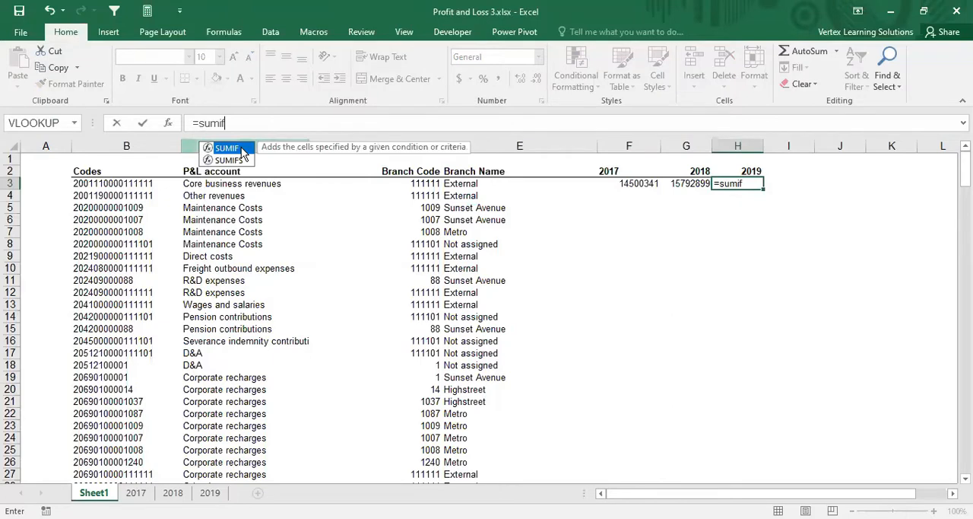
double_click(228, 149)
click(169, 124)
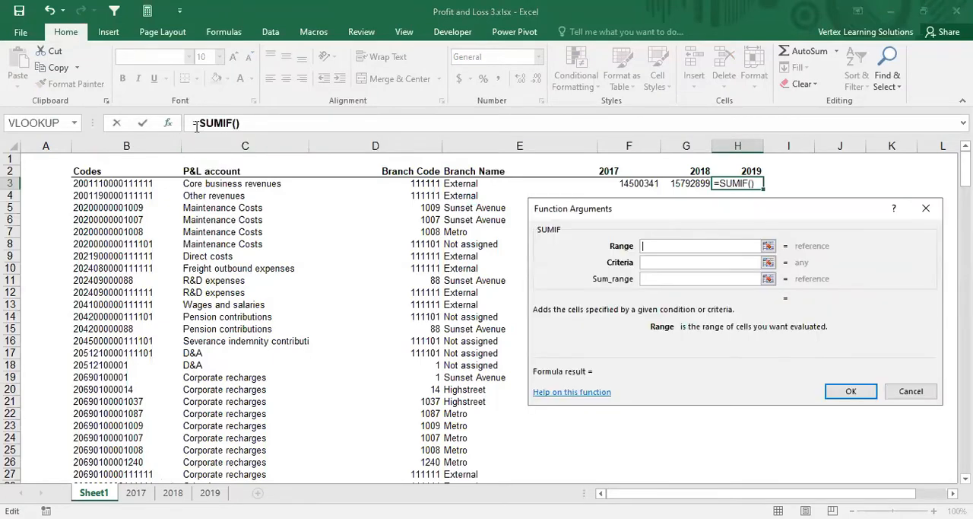
click(212, 493)
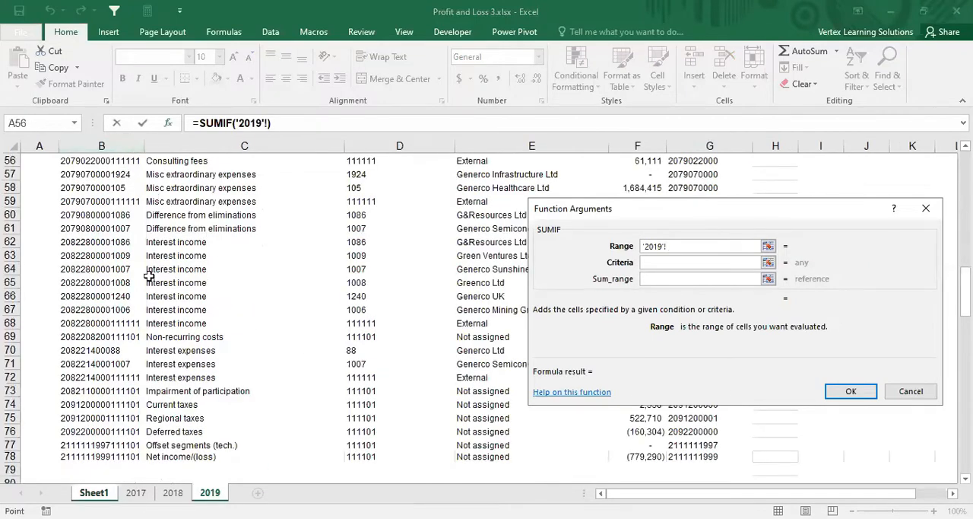
click(105, 143)
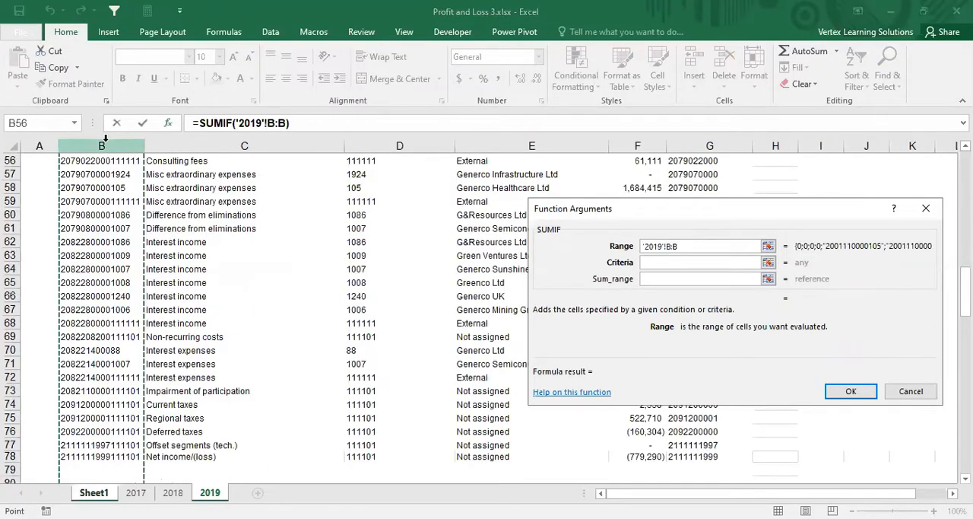
key(F4)
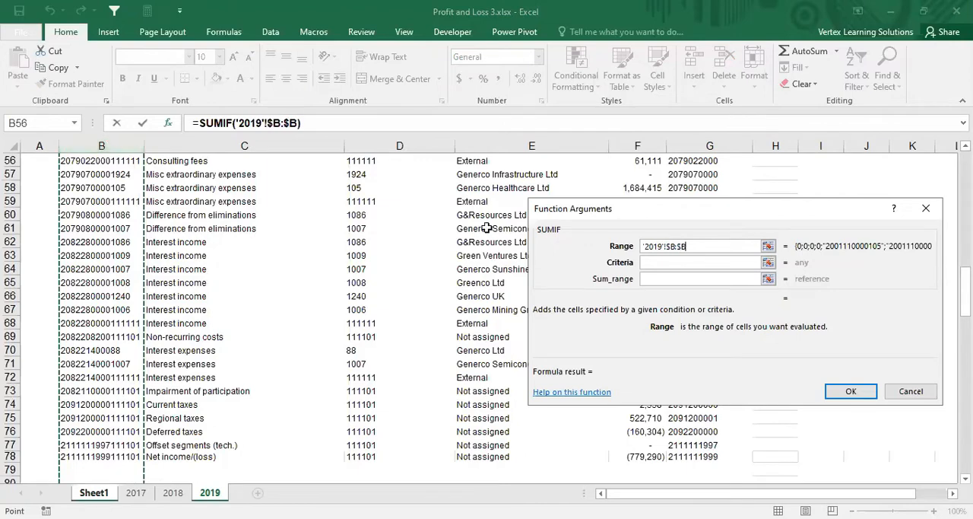
Step: Complete the H3 SUMIF with criteria B3 and absolute column $F:$F of the 2019 sheet as the sum range
click(652, 261)
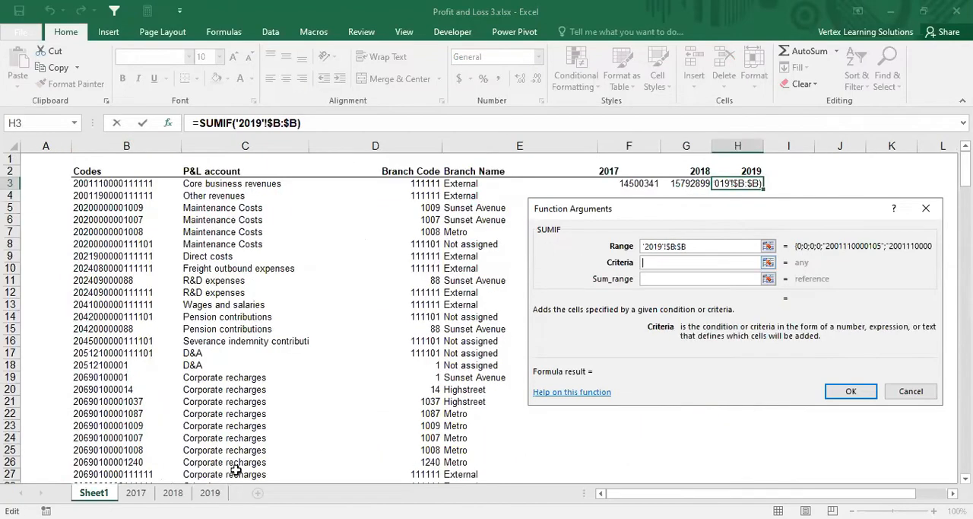
click(131, 182)
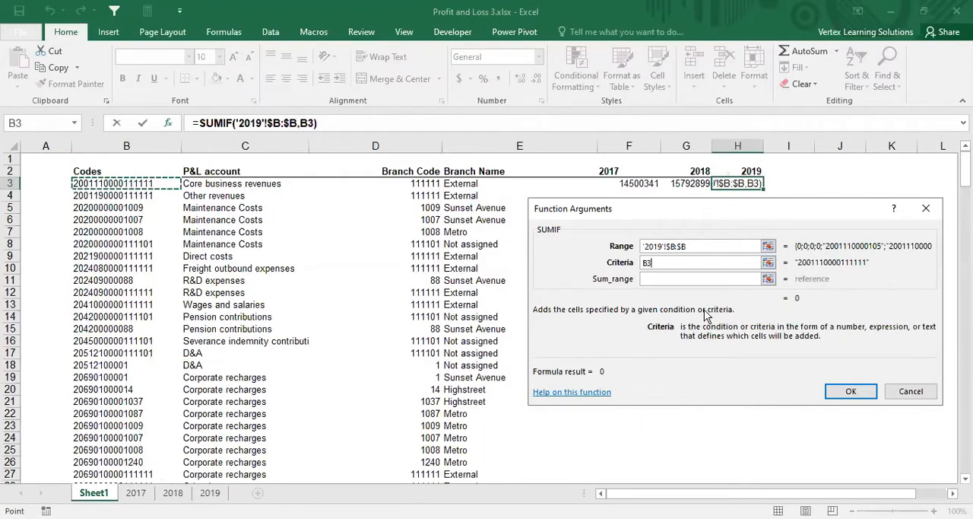
click(656, 278)
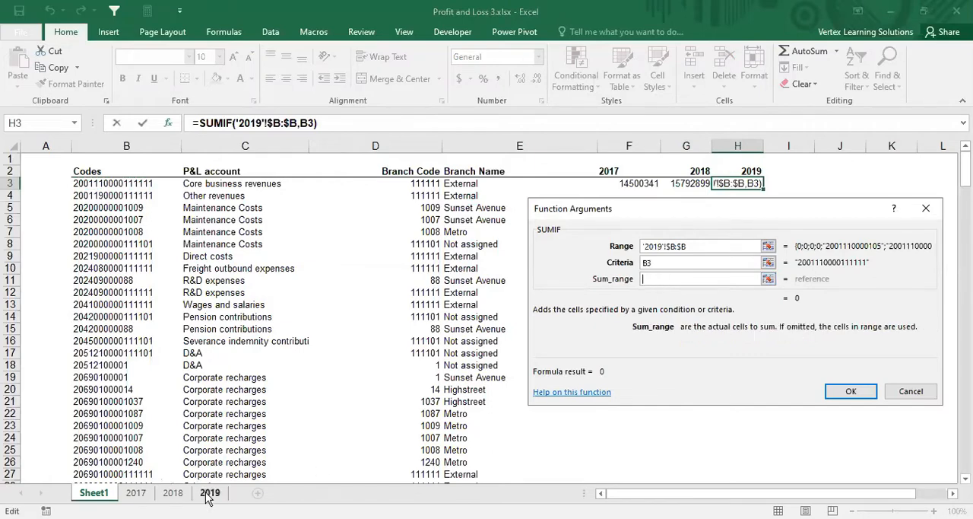
click(209, 493)
click(646, 145)
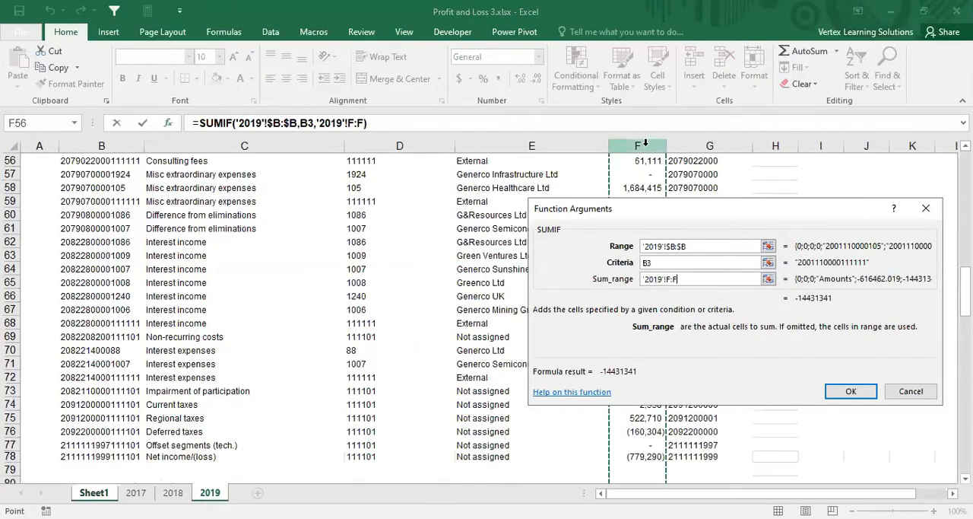
key(F4)
click(851, 392)
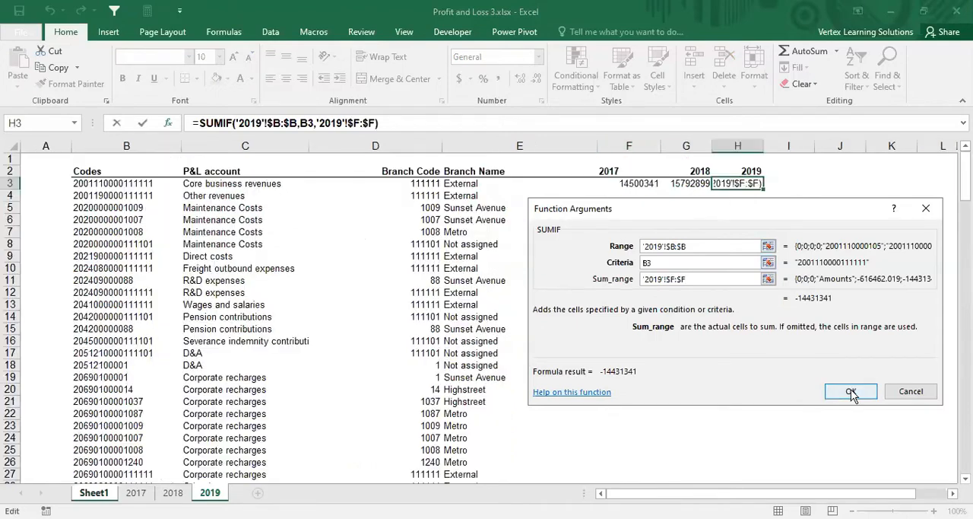
click(851, 392)
Step: Reverse the sign of the 2019 SUMIF in H3 with *-1, as in the F3 and G3 formulas
click(431, 122)
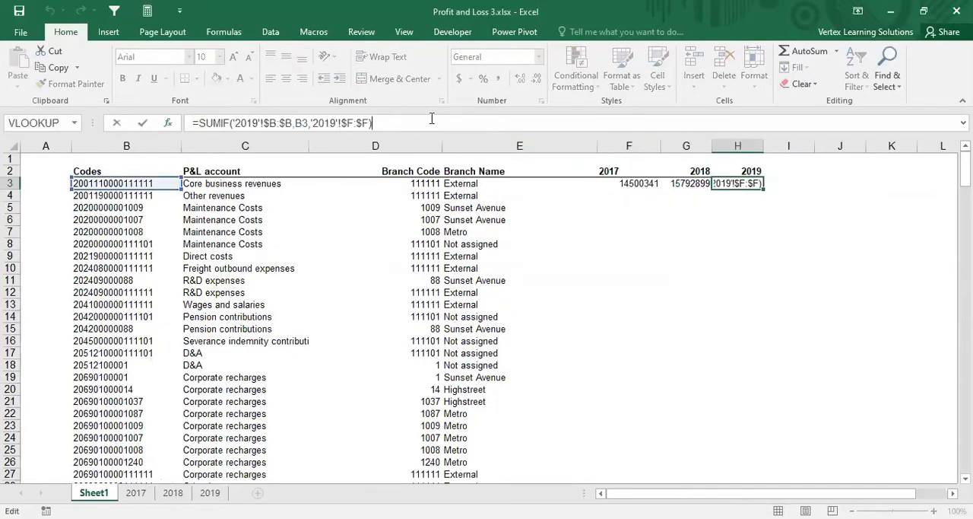
key(Return)
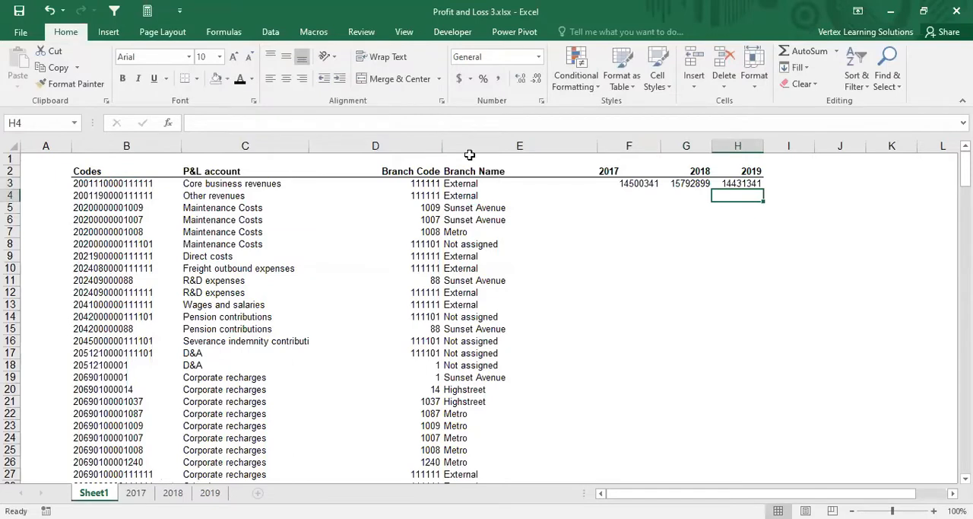
Step: Copy the 2017–2019 SUMIF formulas in F3:H3 down to the last code in row 107
drag(632, 183, 734, 186)
key(ctrl+c)
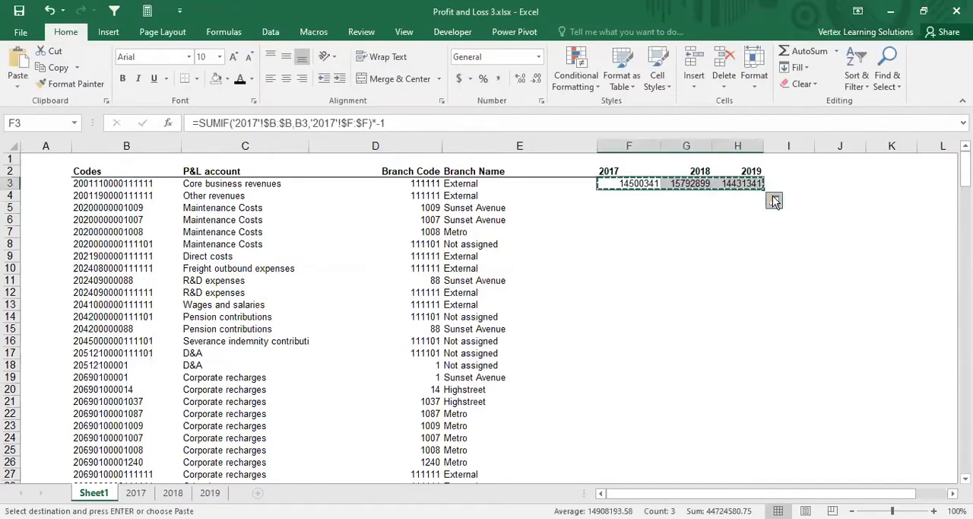
key(shift+Down)
key(shift+Down)
key(shift+Down)
key(shift+Down)
key(shift+Down)
key(shift+Down)
key(shift+Down)
key(shift+Down)
key(shift+Down)
key(shift+Down)
key(shift+Down)
key(shift+Down)
key(shift+Down)
key(shift+Down)
key(shift+Down)
key(shift+Down)
key(shift+Down)
key(shift+Down)
key(shift+Down)
key(shift+Down)
key(shift+Down)
key(shift+Down)
key(shift+Down)
key(shift+Down)
key(shift+Down)
key(shift+Down)
key(shift+Down)
key(shift+Down)
key(shift+Down)
key(shift+Down)
key(shift+Down)
key(shift+Down)
key(shift+Down)
key(shift+Down)
key(shift+Down)
key(shift+Down)
key(shift+Down)
key(shift+Down)
key(shift+Down)
key(shift+Down)
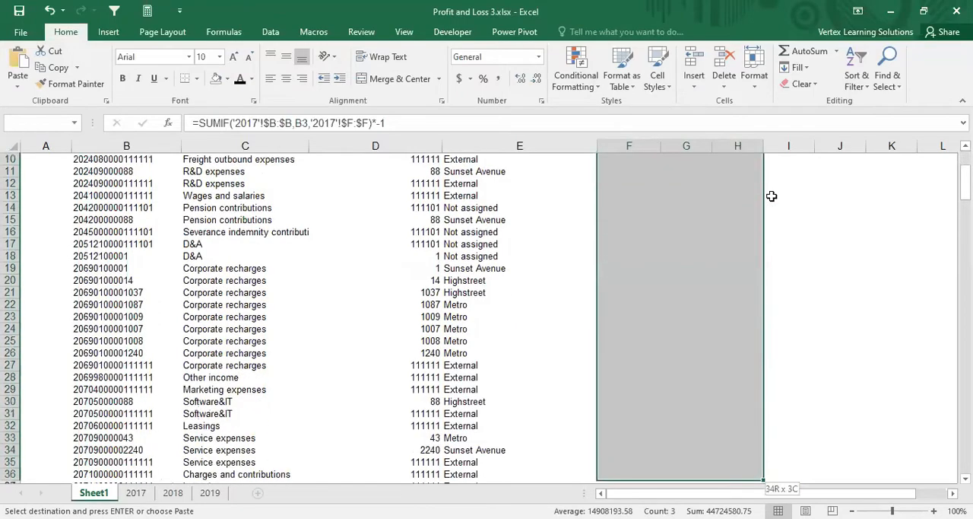
key(shift+Down)
key(shift+Down)
key(shift+Down)
key(shift+Down)
key(shift+Down)
key(shift+Down)
key(shift+Down)
key(shift+Down)
key(shift+Down)
key(shift+Down)
key(shift+Down)
key(shift+Down)
key(shift+Down)
key(shift+Down)
key(shift+Down)
key(shift+Down)
key(shift+Down)
key(shift+Down)
key(shift+Down)
key(shift+Down)
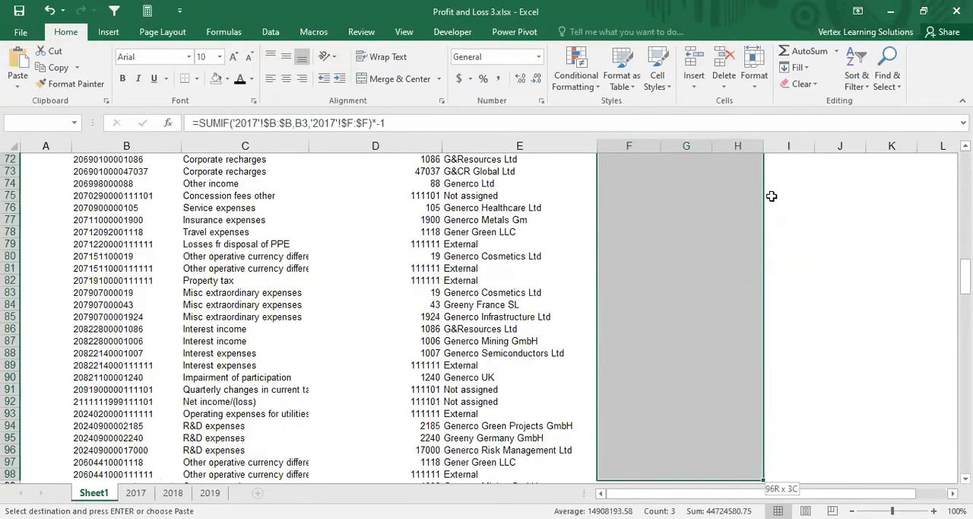
key(shift+Down)
key(shift+Down)
key(shift+Down)
key(shift+Down)
key(shift+Down)
key(shift+Down)
key(shift+Down)
key(shift+Down)
key(shift+Down)
key(ctrl+v)
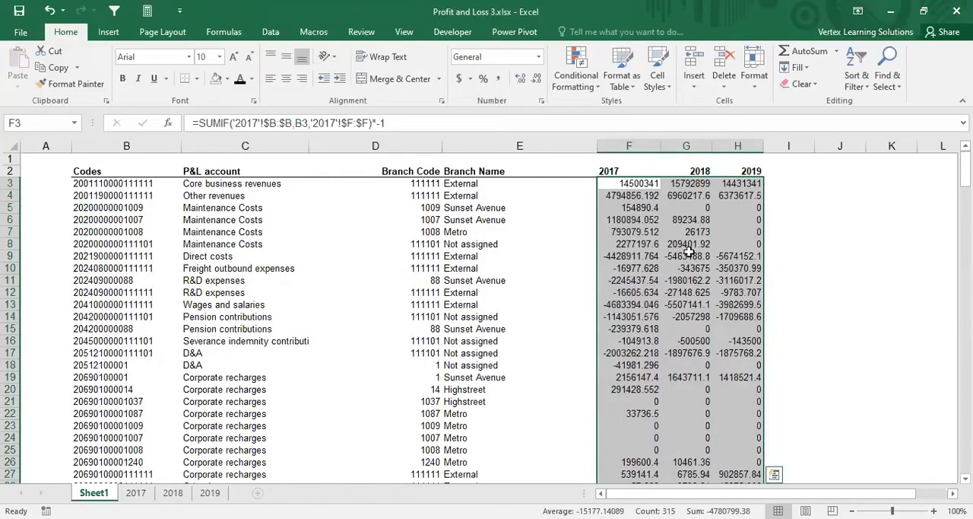
Step: Review the filled yearly amounts down to row 107 and compare the codes and P&L account names in rows 86 to 95
scroll(689, 254, down, 15)
scroll(689, 256, down, 12)
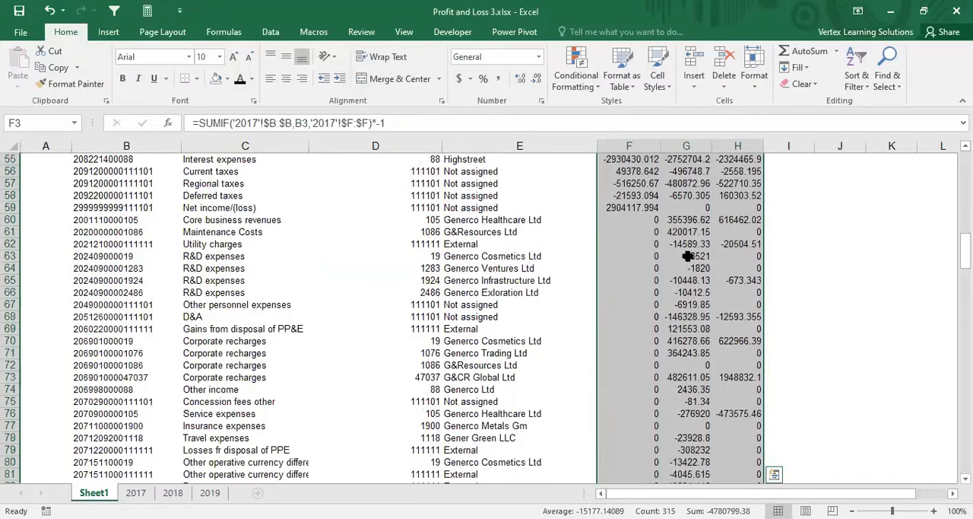
scroll(686, 257, down, 1)
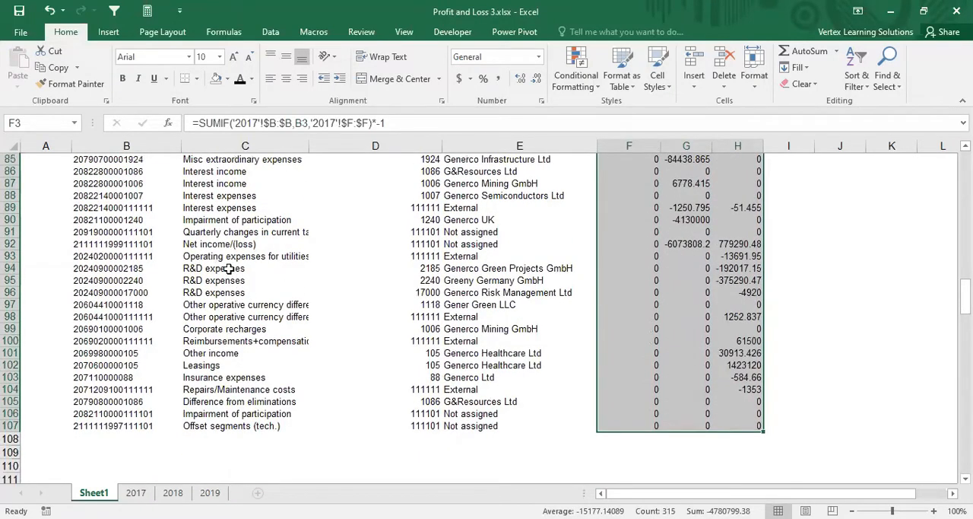
drag(231, 272, 600, 283)
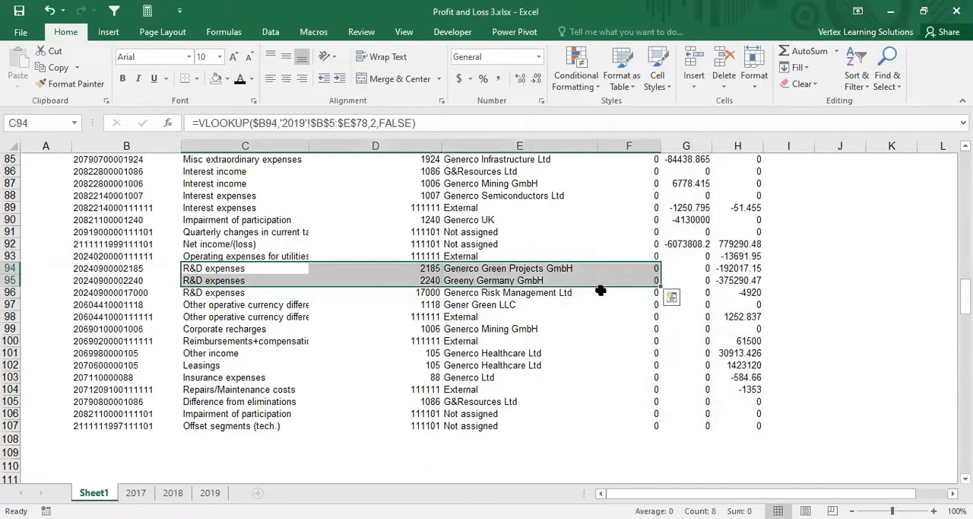
click(213, 207)
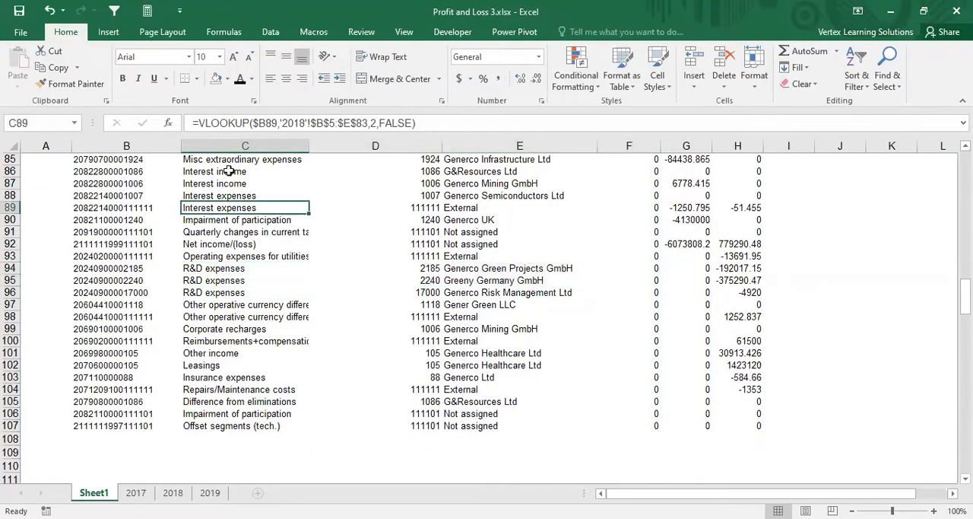
click(229, 195)
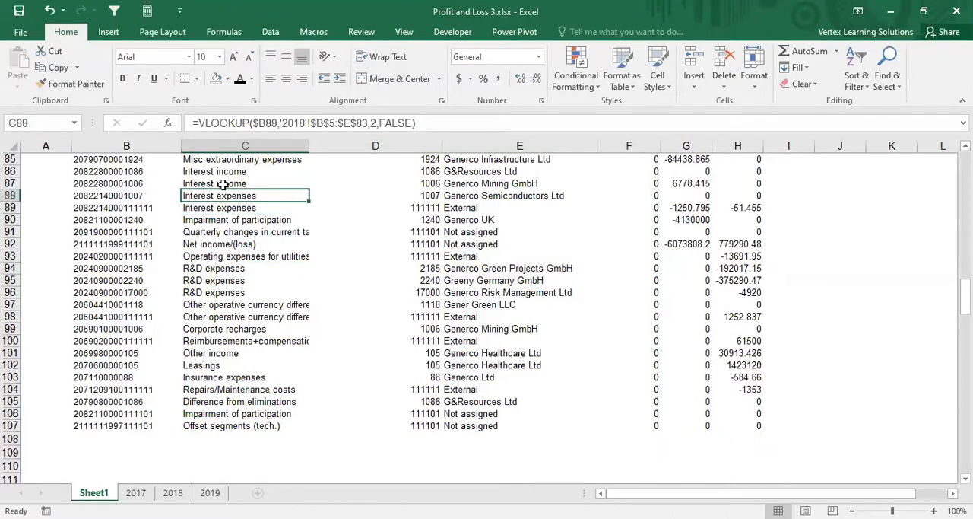
click(224, 183)
click(220, 169)
click(118, 170)
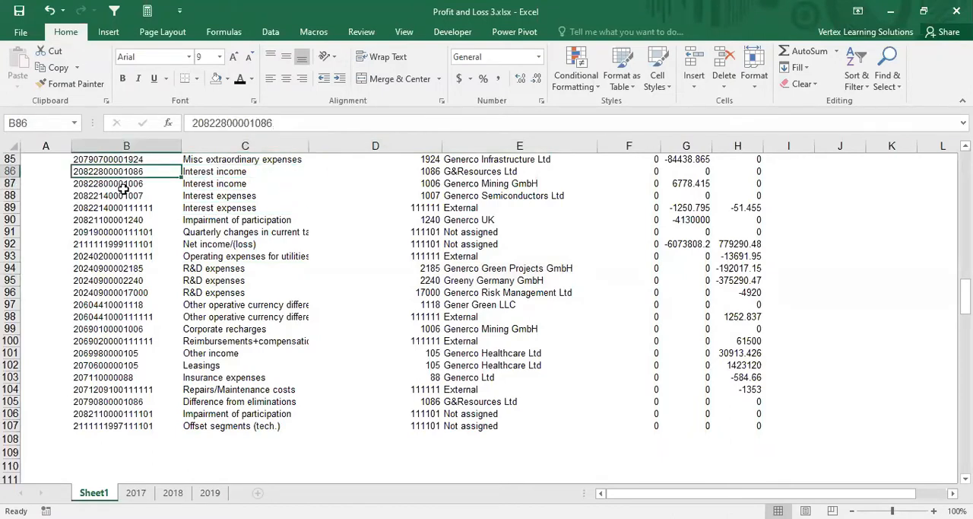
click(123, 184)
click(121, 172)
click(123, 184)
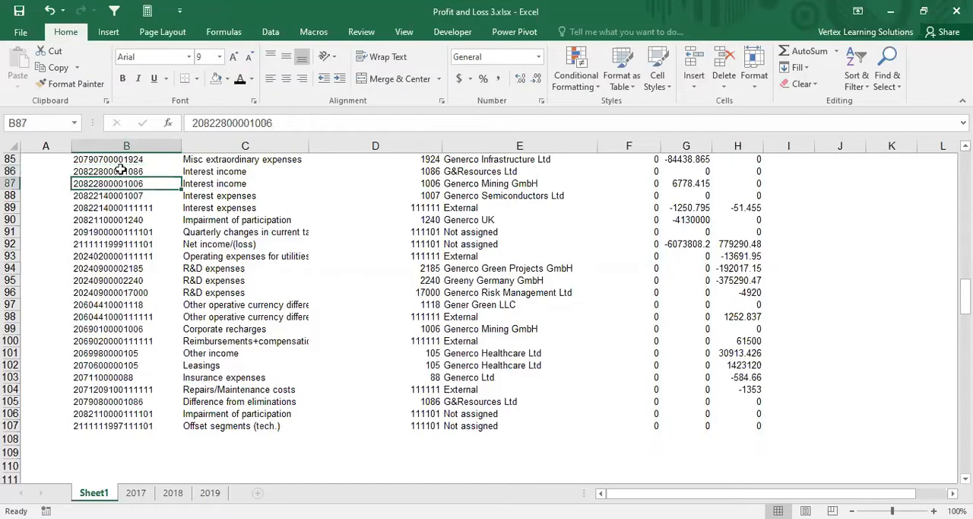
click(121, 172)
click(123, 185)
click(120, 172)
Step: Examine the repeated P&L account names higher in the table, such as R&D expenses in rows 63–66 and Interest income in C48:C52
scroll(386, 228, up, 7)
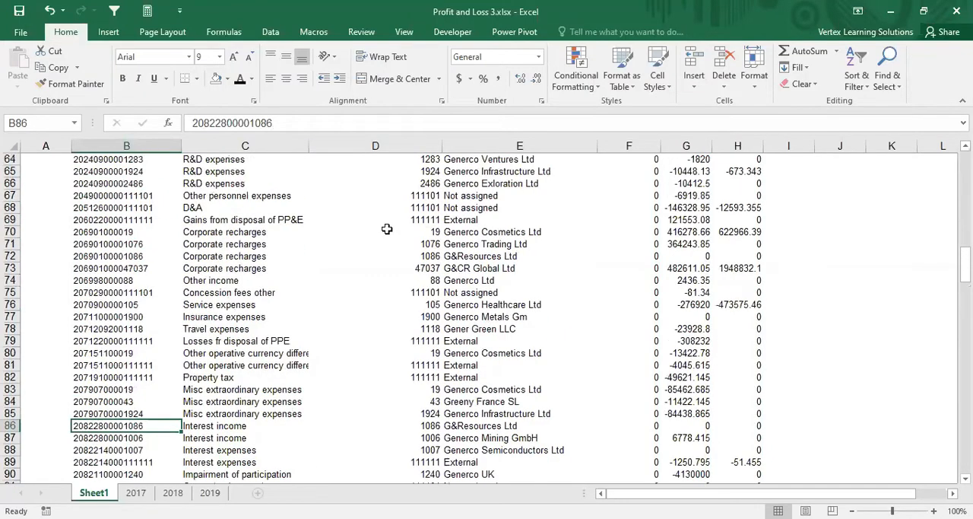
click(224, 184)
click(223, 172)
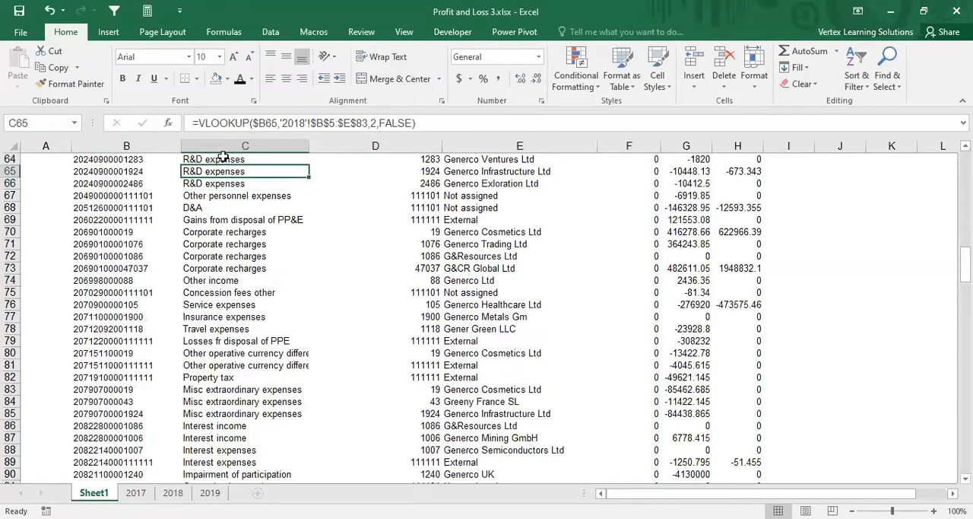
click(224, 160)
scroll(689, 190, up, 5)
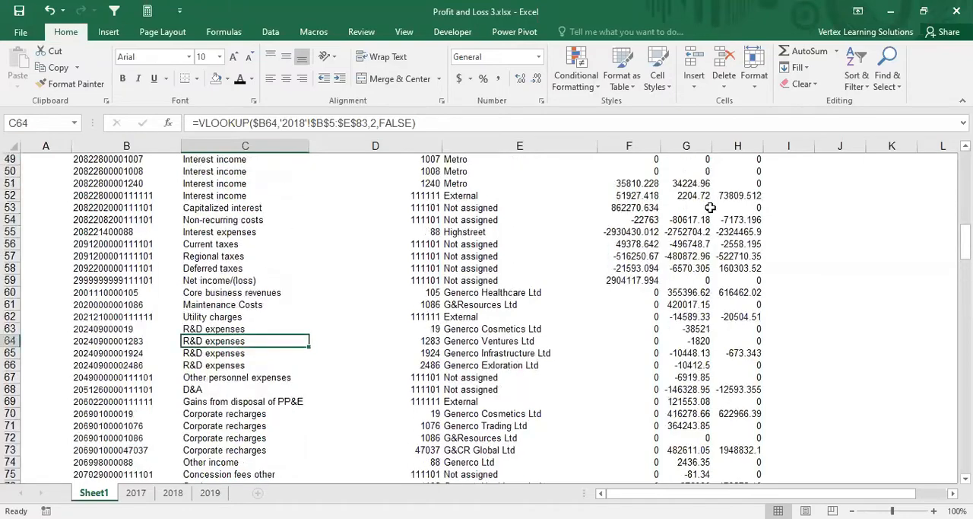
click(688, 299)
drag(191, 330, 206, 364)
key(ctrl+v)
mouse_move(232, 196)
mouse_down()
mouse_move(238, 156)
mouse_move(242, 183)
mouse_up()
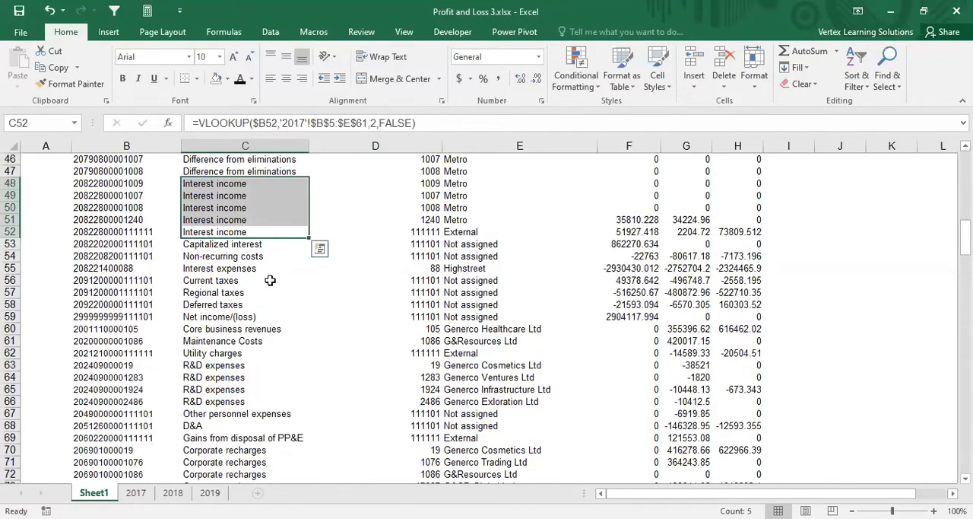
Step: Compare the account and branch parts of the codes in B48:B51 with the Interest income names beside them in column C
click(213, 184)
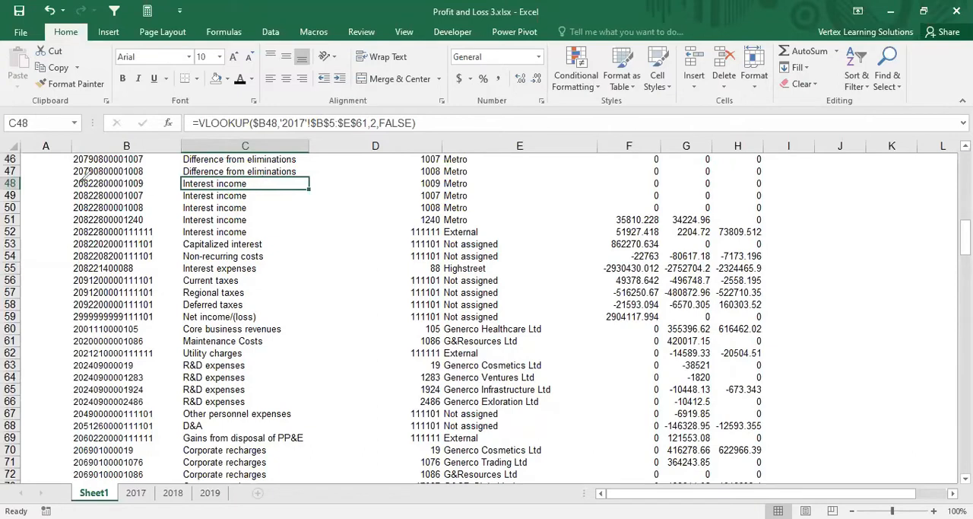
mouse_move(76, 175)
mouse_down()
mouse_move(124, 172)
mouse_move(122, 222)
mouse_move(151, 199)
mouse_move(149, 178)
mouse_move(126, 171)
mouse_up()
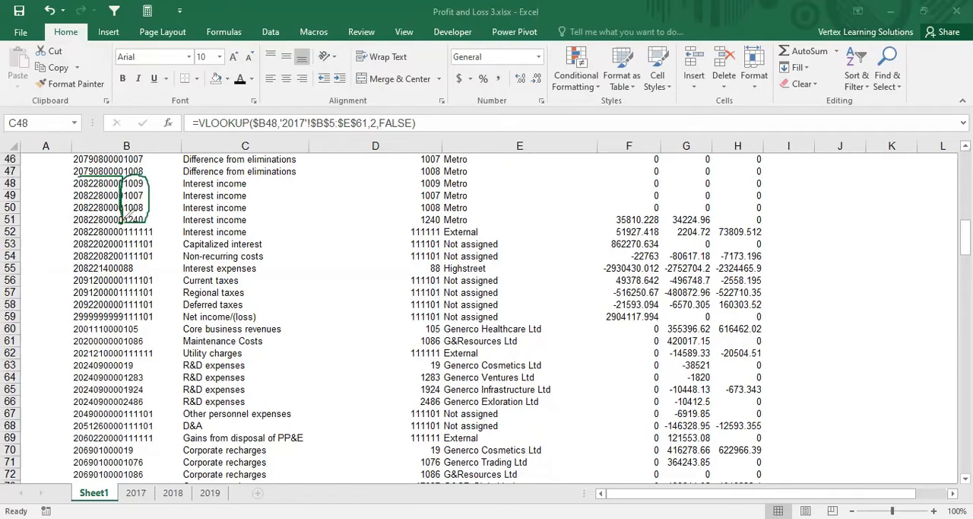
mouse_move(129, 216)
mouse_down()
mouse_move(77, 220)
mouse_move(70, 173)
mouse_up()
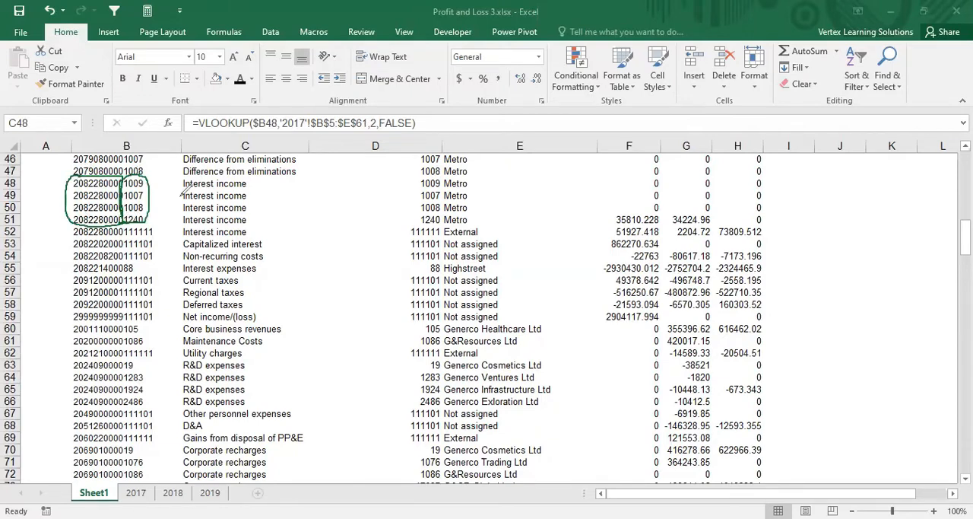
mouse_move(181, 181)
mouse_down()
mouse_move(178, 207)
mouse_move(204, 222)
mouse_move(254, 216)
mouse_move(260, 181)
mouse_move(197, 163)
mouse_up()
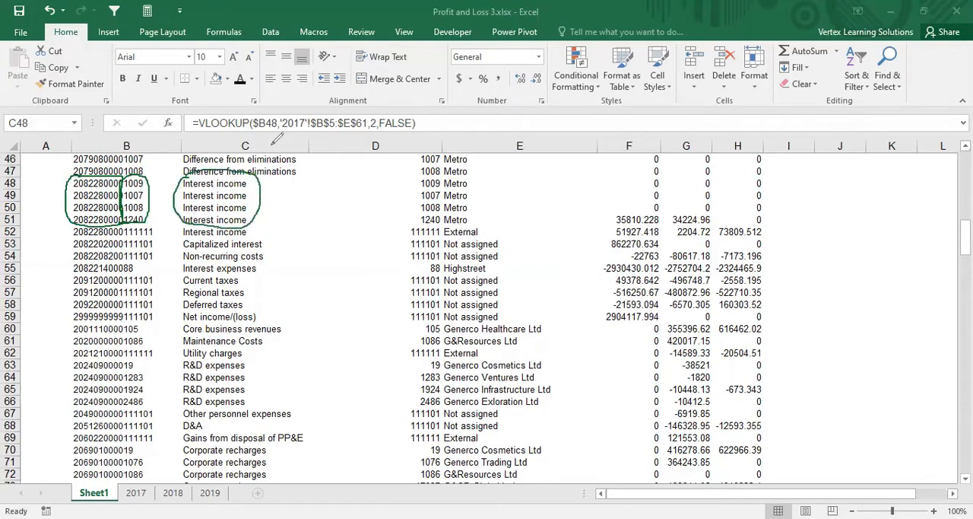
key(Escape)
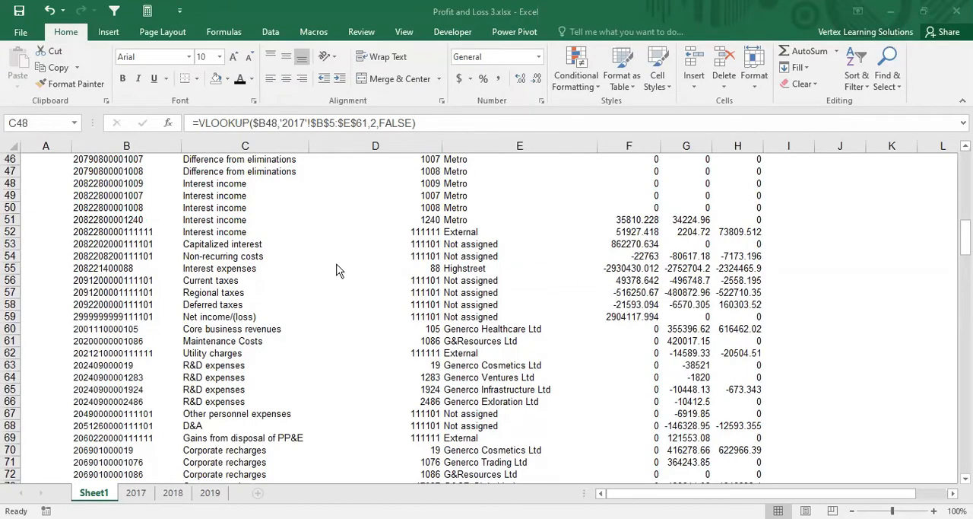
scroll(338, 270, down, 16)
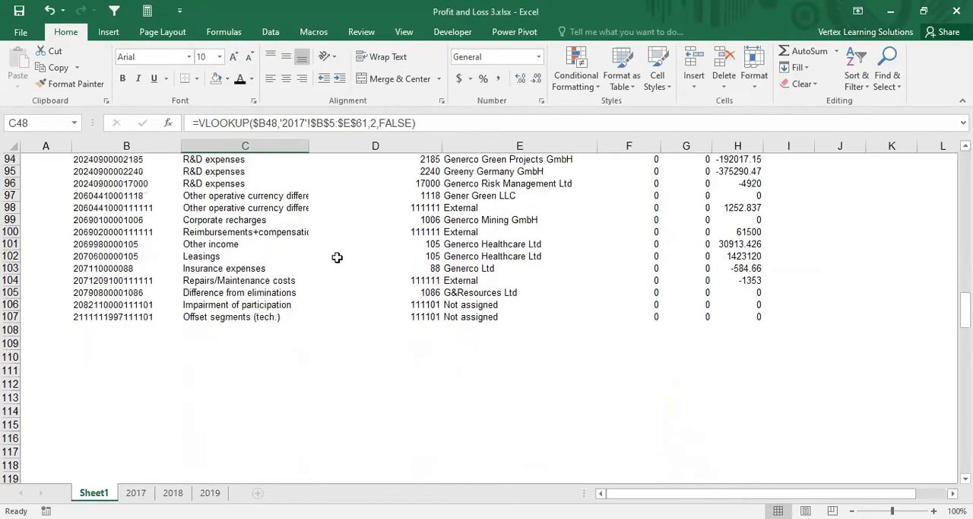
Step: Review the 2017–2019 amounts across the table and select the 2017 values from F3 down past the last code
scroll(337, 257, up, 20)
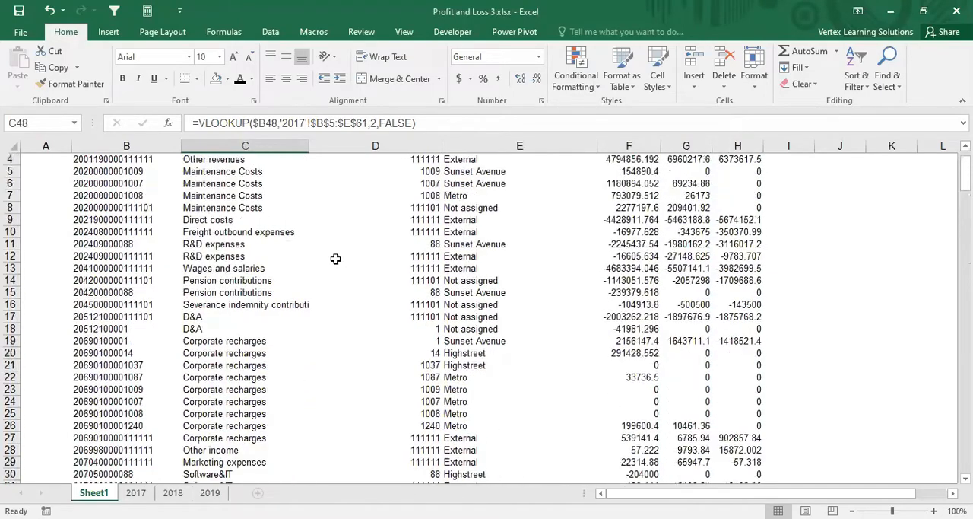
scroll(336, 259, up, 1)
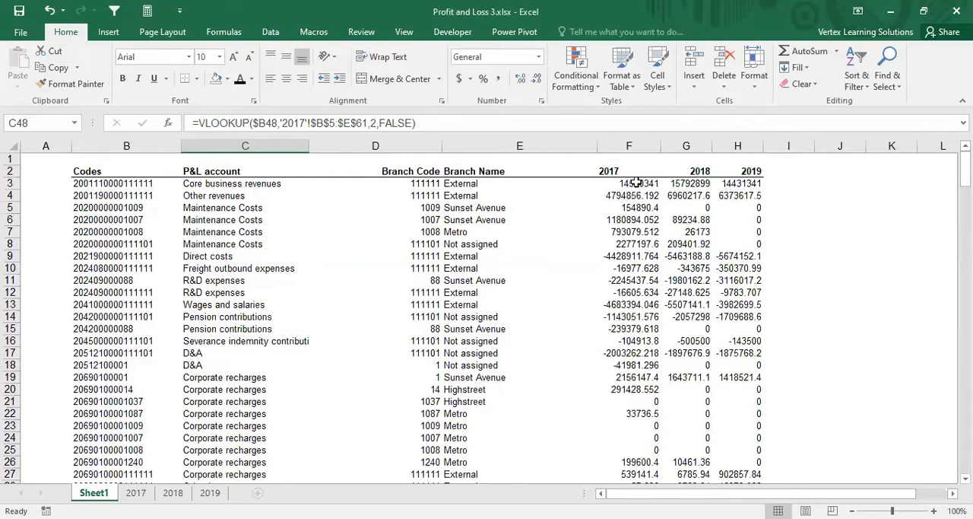
scroll(637, 183, down, 16)
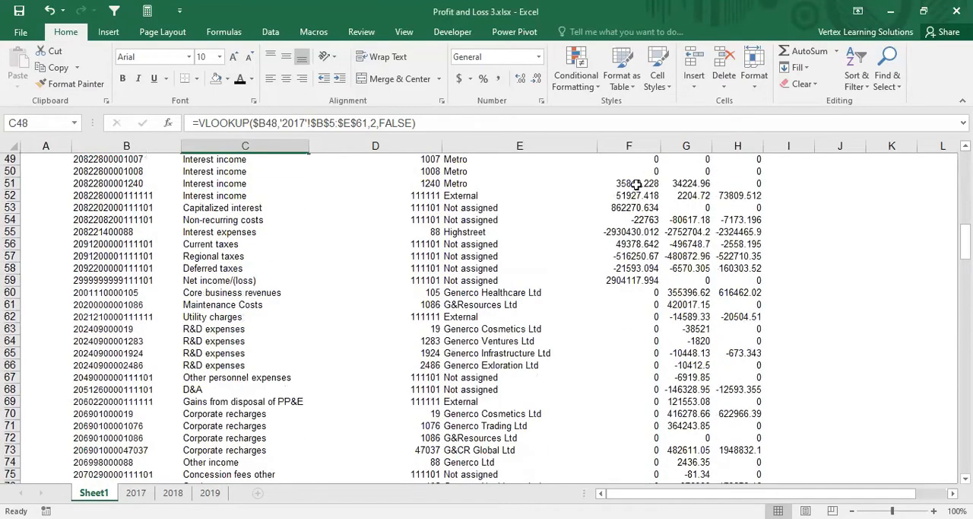
scroll(637, 184, up, 16)
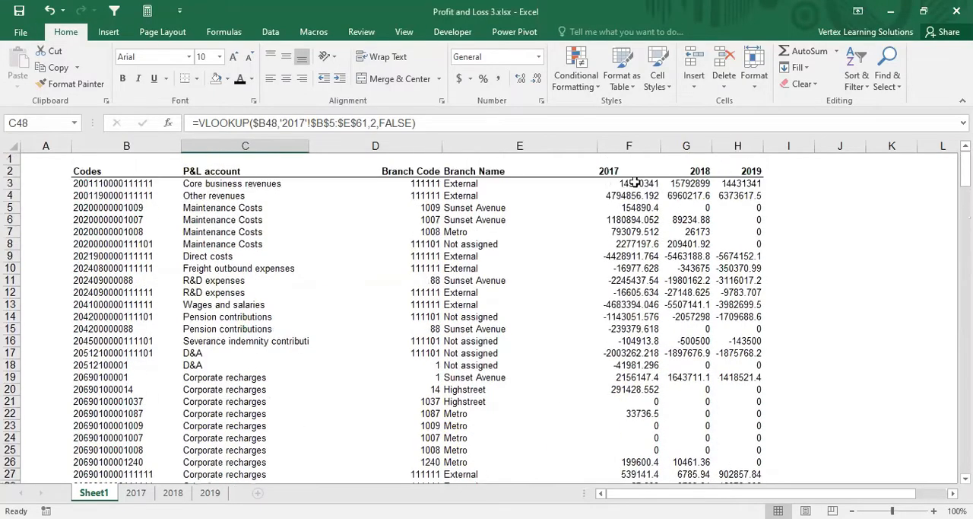
drag(637, 183, 636, 195)
drag(634, 251, 651, 483)
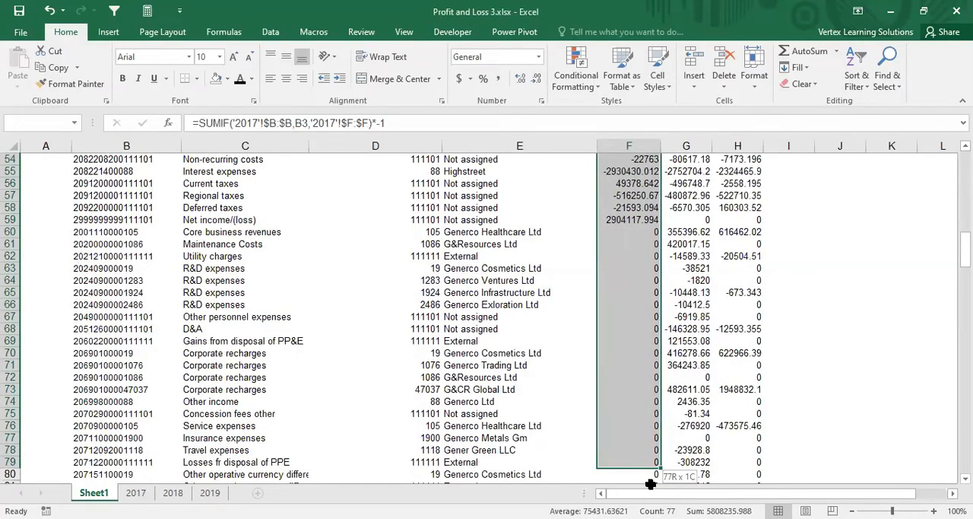
key(ctrl+shift+Down)
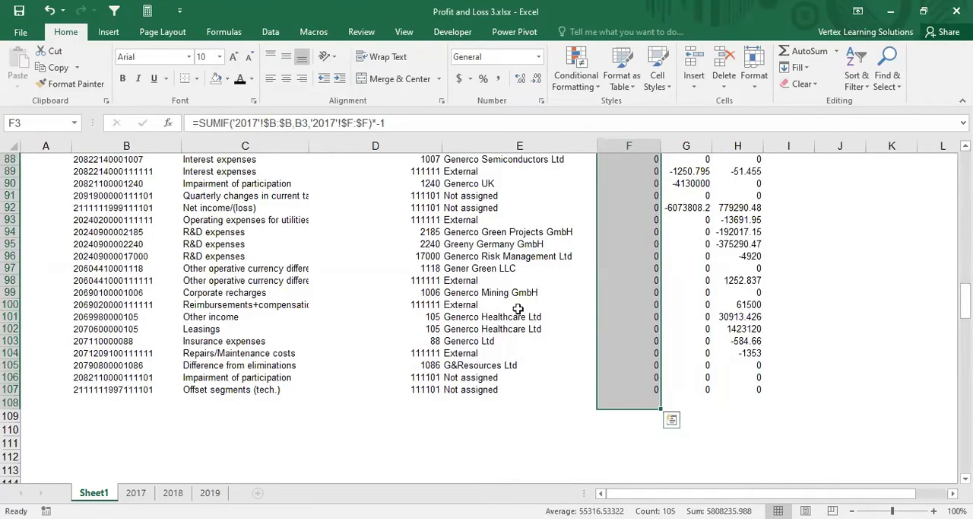
scroll(226, 292, up, 15)
scroll(226, 292, up, 14)
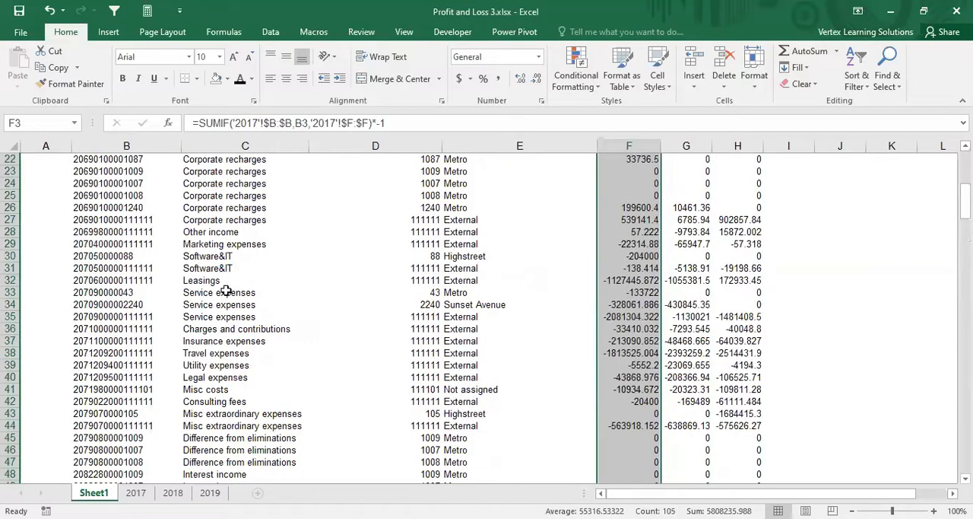
Step: Add filters to the table's header row 2
click(221, 256)
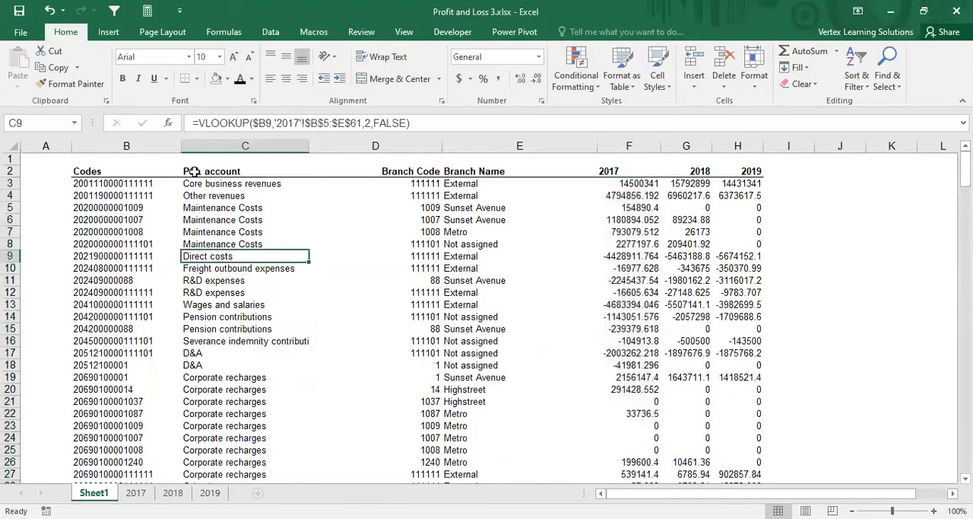
click(192, 171)
click(6, 171)
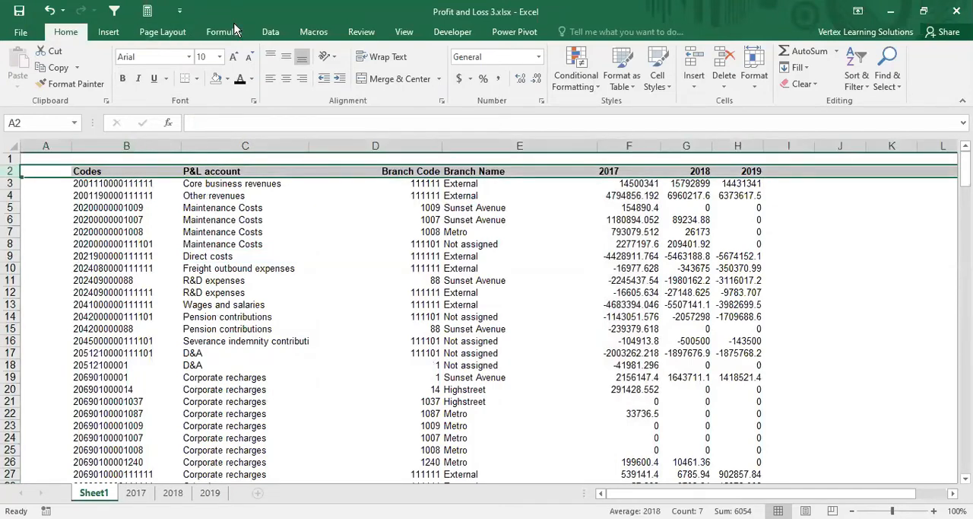
click(11, 173)
click(270, 32)
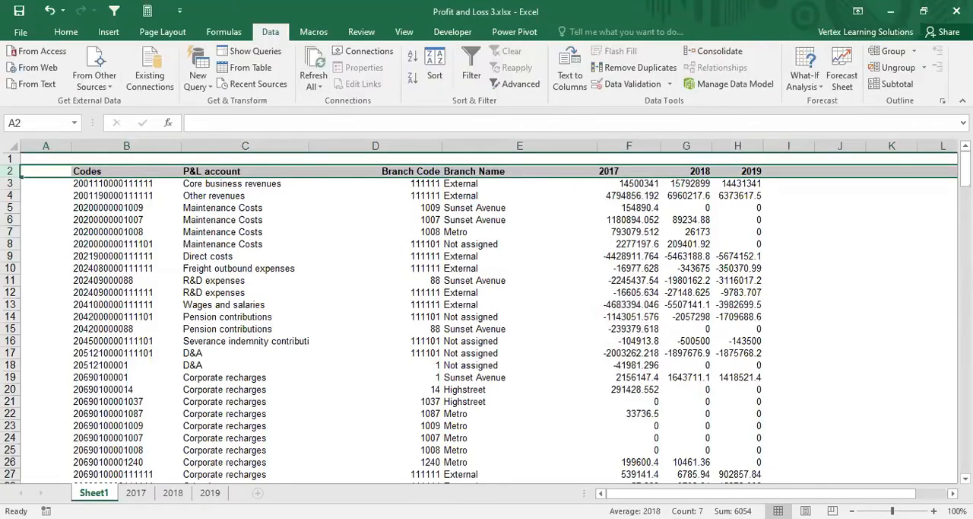
click(474, 60)
click(271, 222)
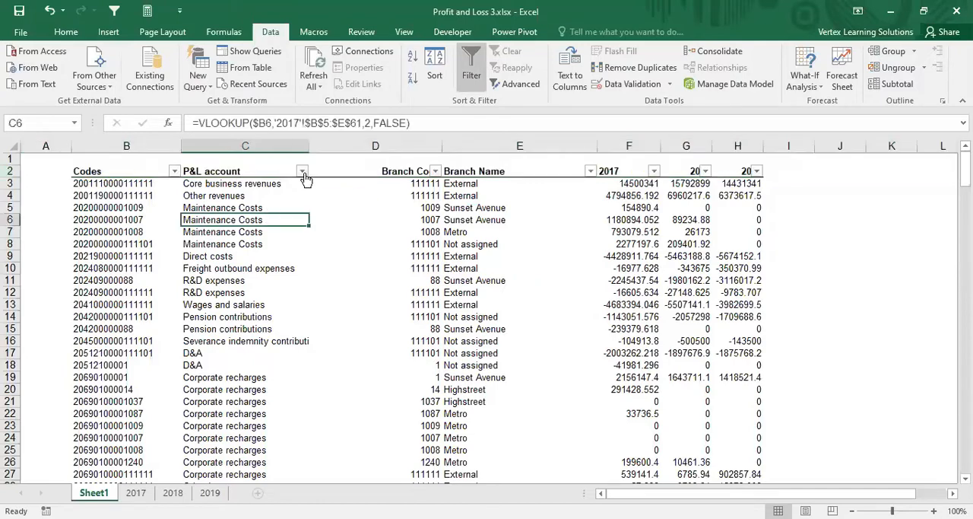
Step: Filter the P&L account column to Net income/(loss) by searching for "net in"
click(302, 171)
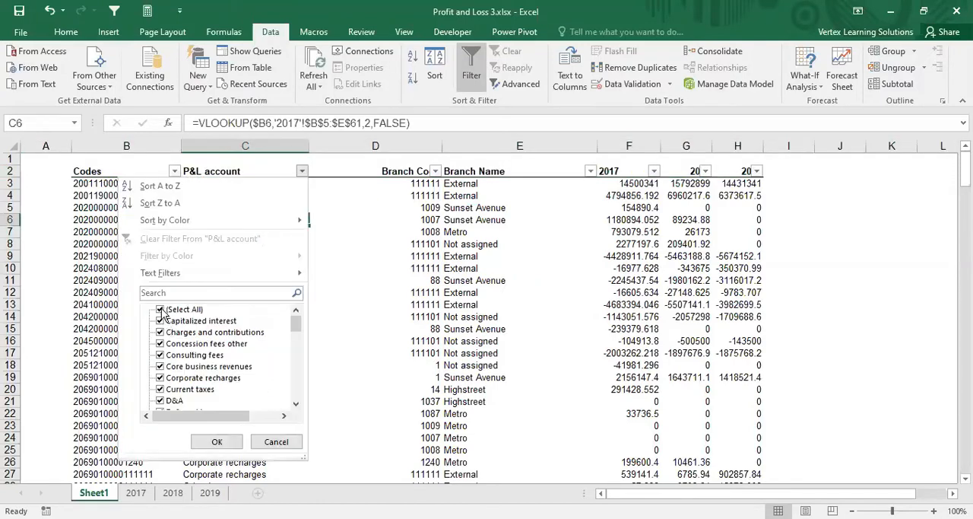
click(161, 309)
drag(296, 324, 294, 381)
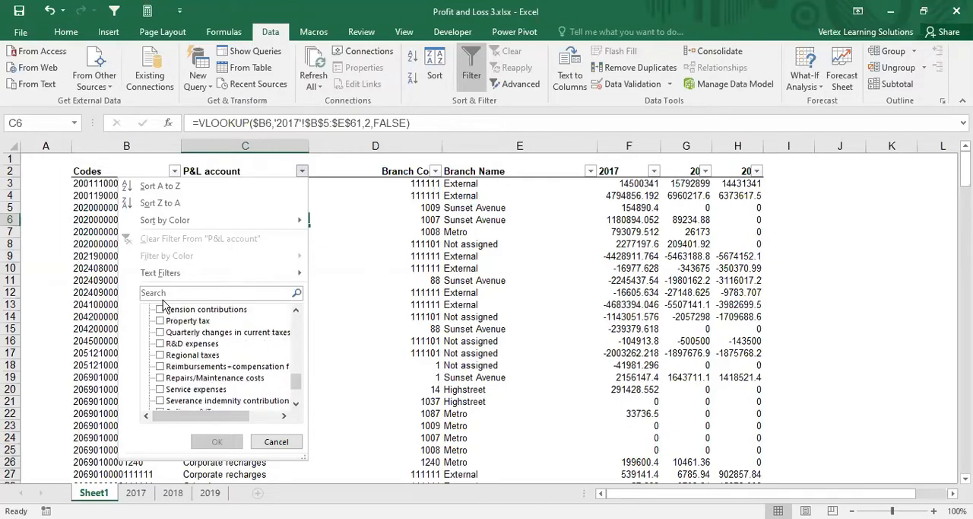
click(171, 295)
text(net in)
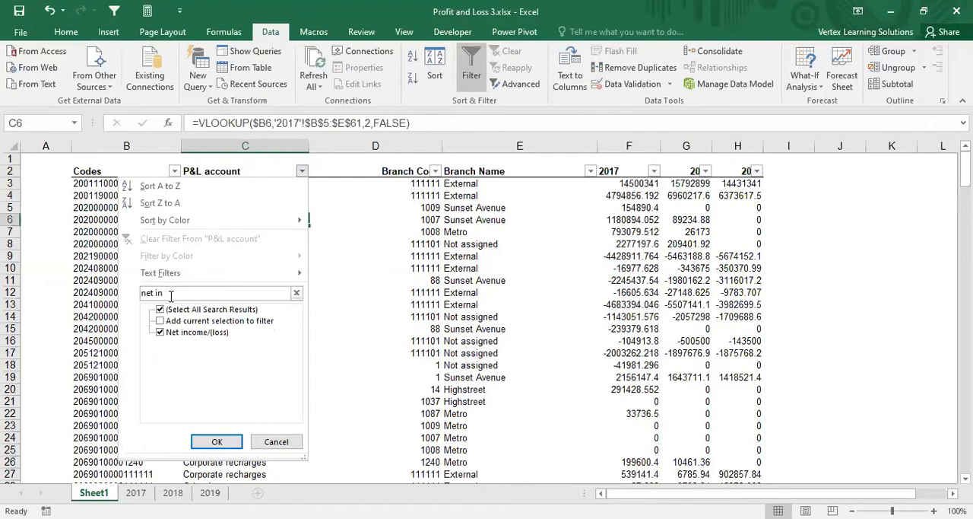
click(213, 441)
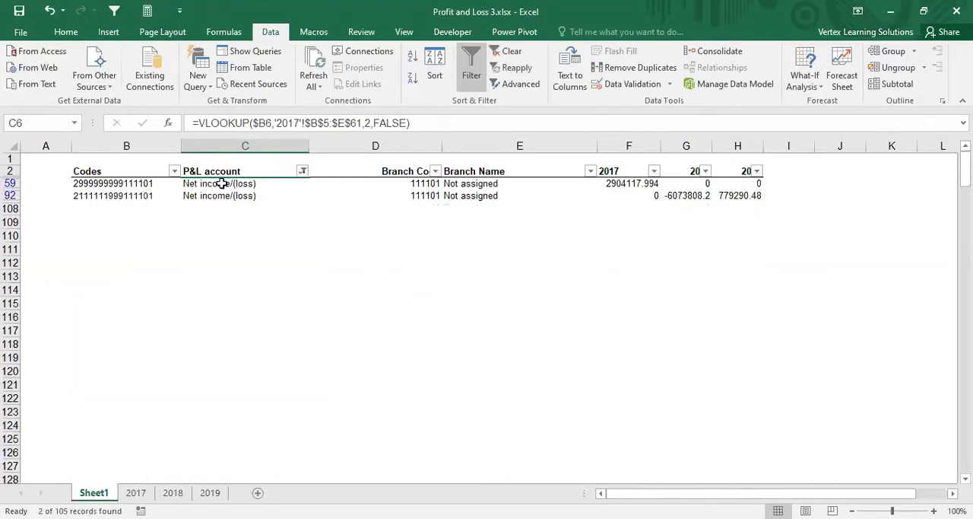
Step: Compare the two Net income/(loss) rows and inspect their 2017 SUMIF formulas in F59 and F92
drag(221, 184, 233, 204)
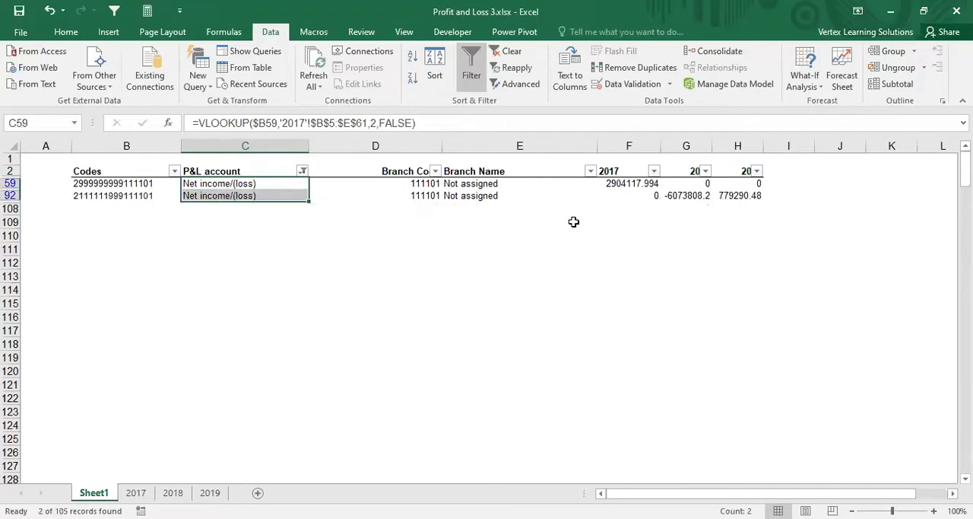
click(614, 184)
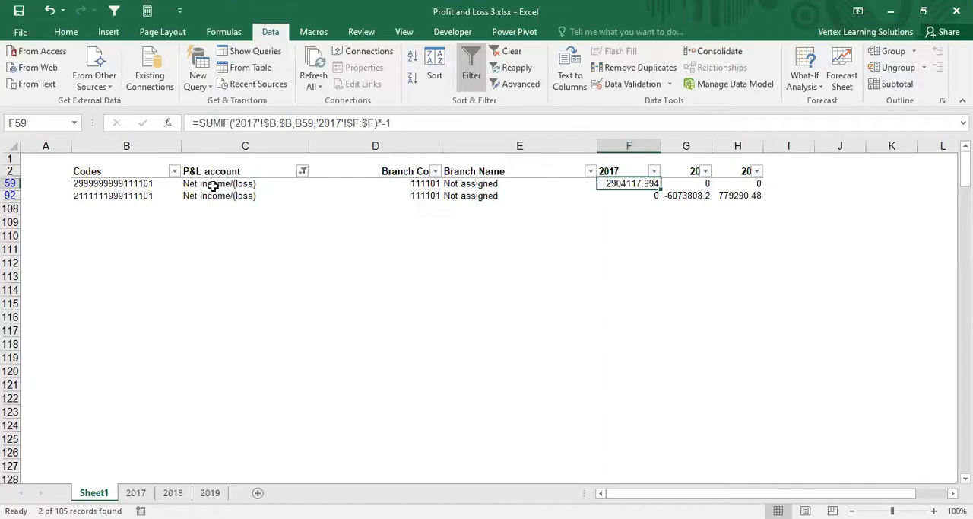
click(620, 197)
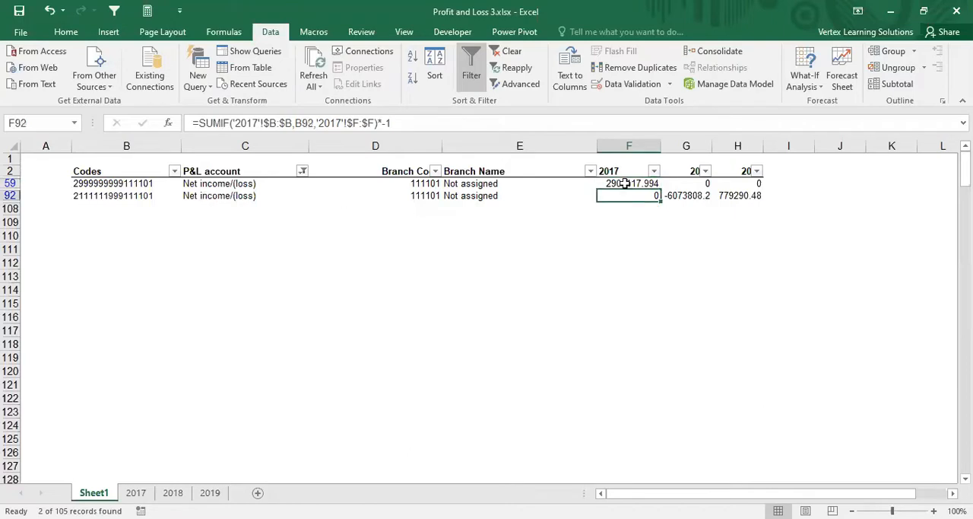
click(623, 183)
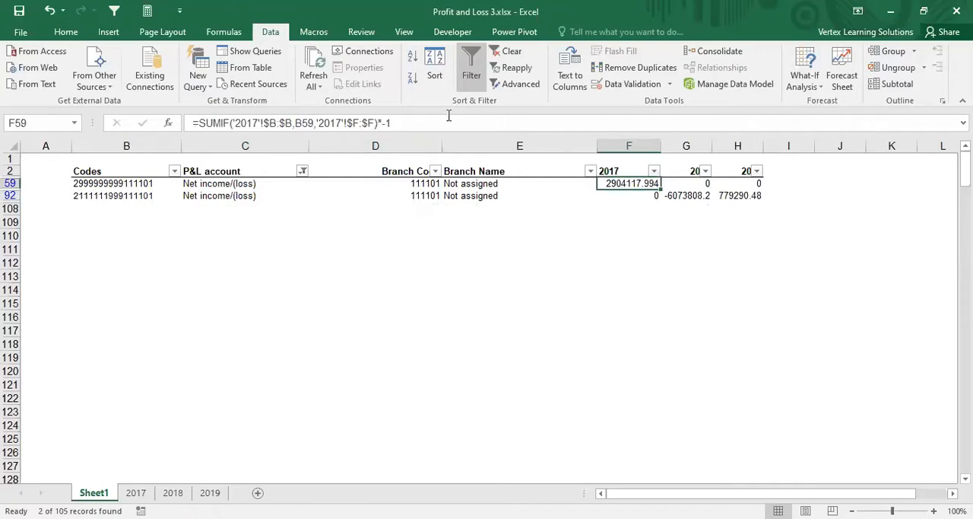
click(409, 123)
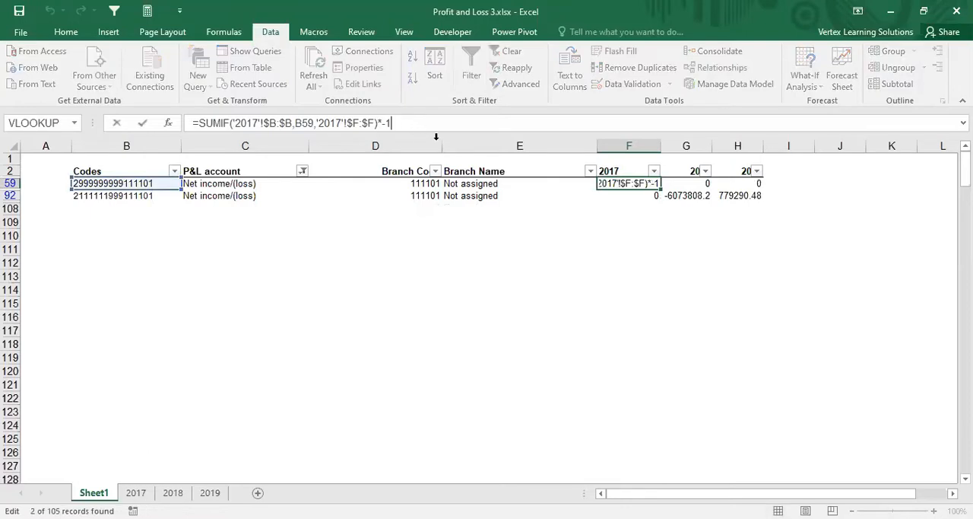
click(618, 206)
Step: Remove the *-1 sign reversal from the 2017 Net income/(loss) SUMIF formula in F59
click(618, 186)
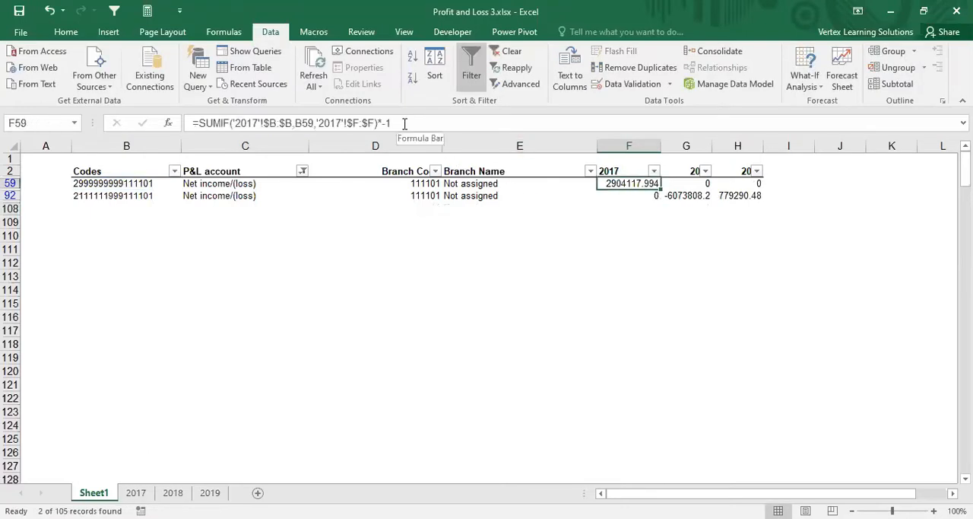
click(404, 123)
key(BackSpace)
key(BackSpace)
key(BackSpace)
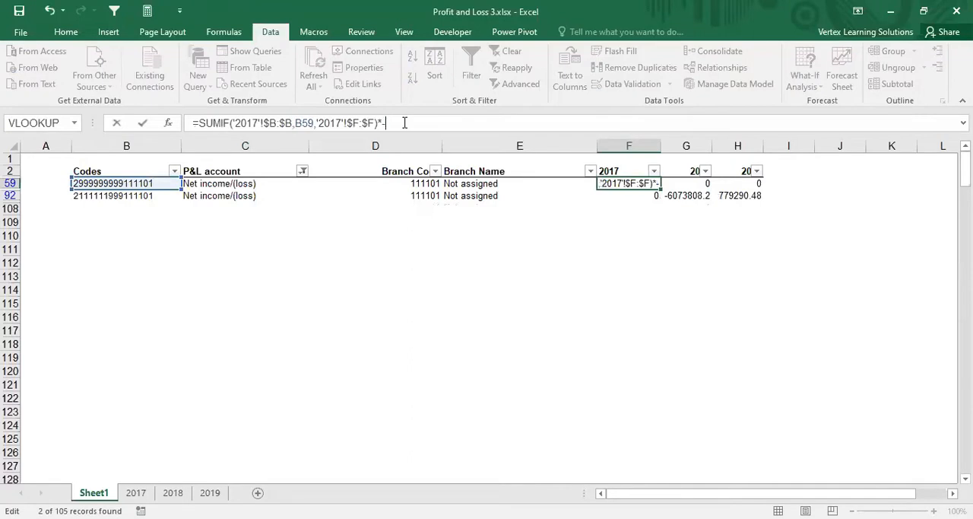
key(Return)
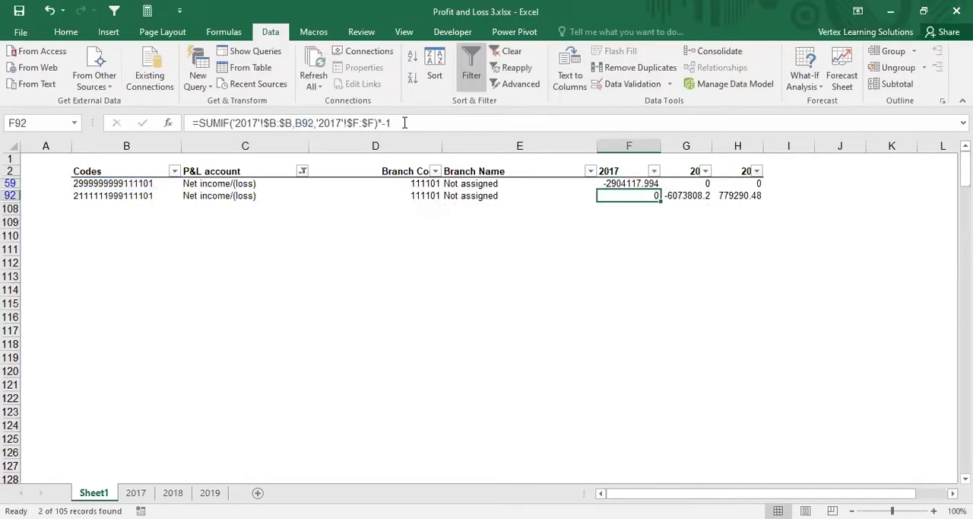
Step: Remove the *-1 sign reversal from the 2018 Net income/(loss) SUMIF formula in G59
key(Up)
key(Right)
click(405, 123)
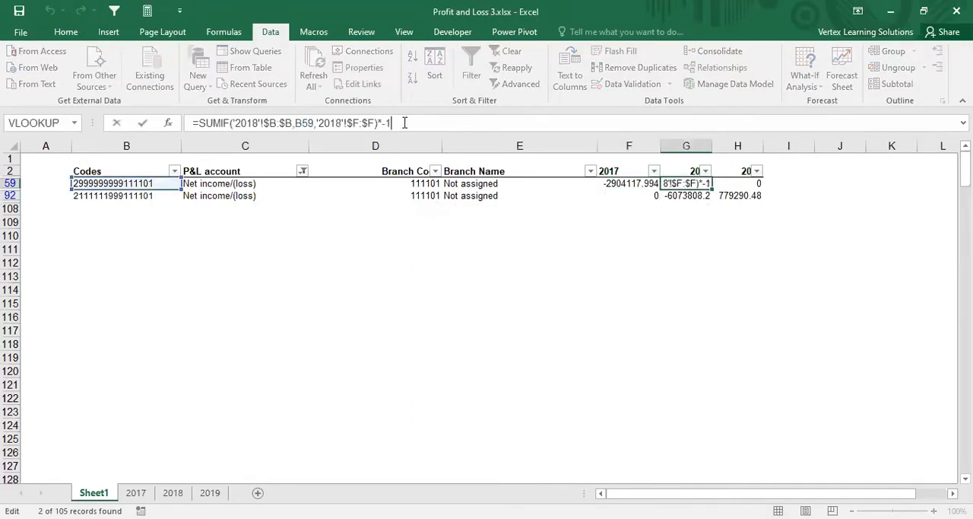
key(BackSpace)
key(BackSpace)
key(BackSpace)
key(Return)
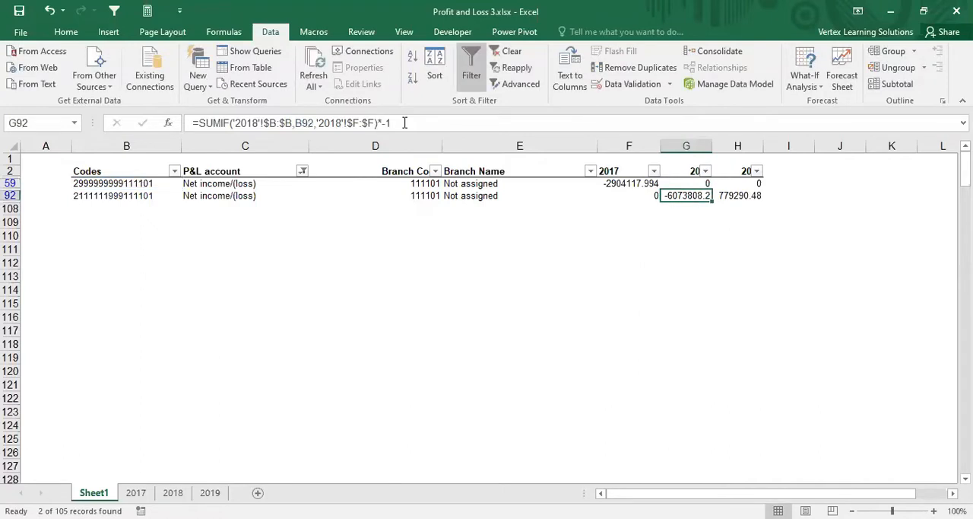
Step: Remove the *-1 sign reversal from the 2019 Net income/(loss) SUMIF formula in H59
key(Up)
key(Right)
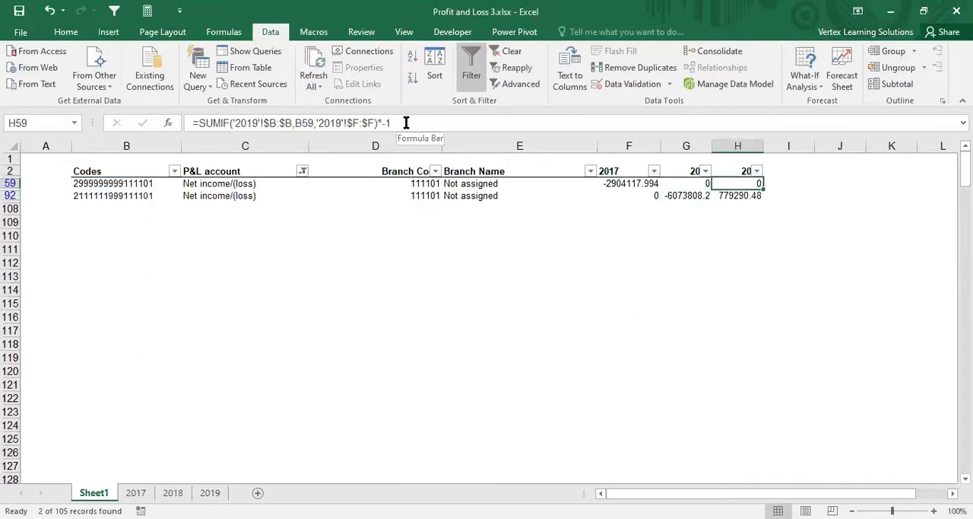
click(406, 123)
key(BackSpace)
key(BackSpace)
key(BackSpace)
key(Return)
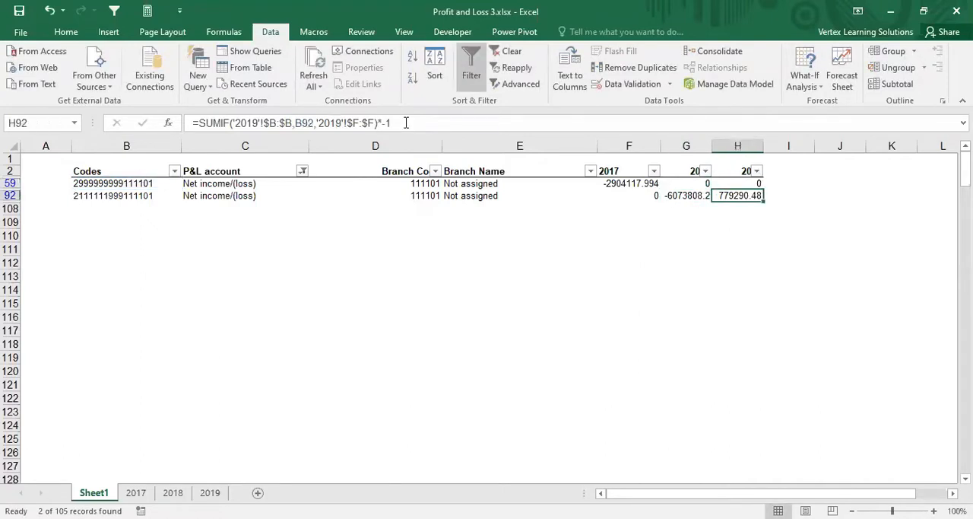
Step: Remove the *-1 sign reversal from the 2019 SUMIF formula in H92, the second Net income/(loss) row
click(402, 122)
key(BackSpace)
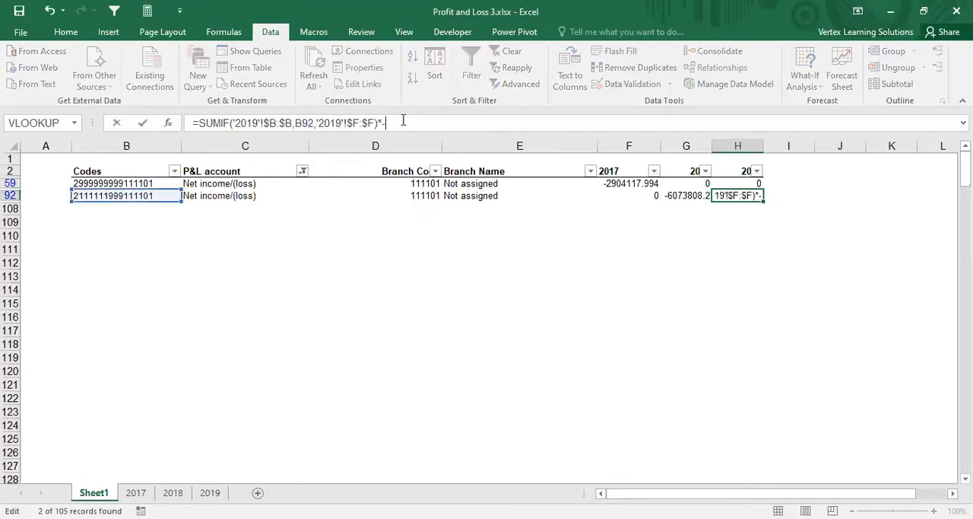
key(BackSpace)
key(BackSpace)
key(Return)
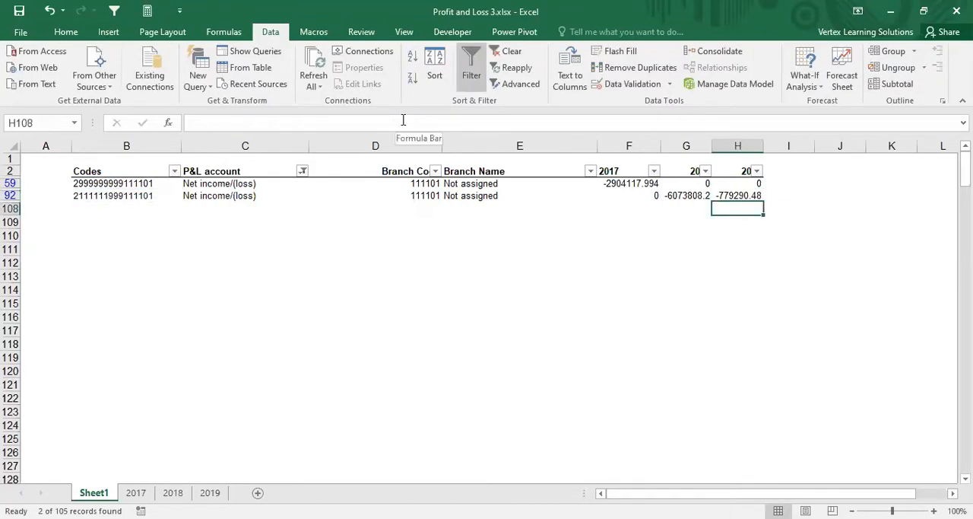
Step: Remove the *-1 sign reversal from the 2018 SUMIF formula in G92
key(Up)
key(Left)
click(406, 122)
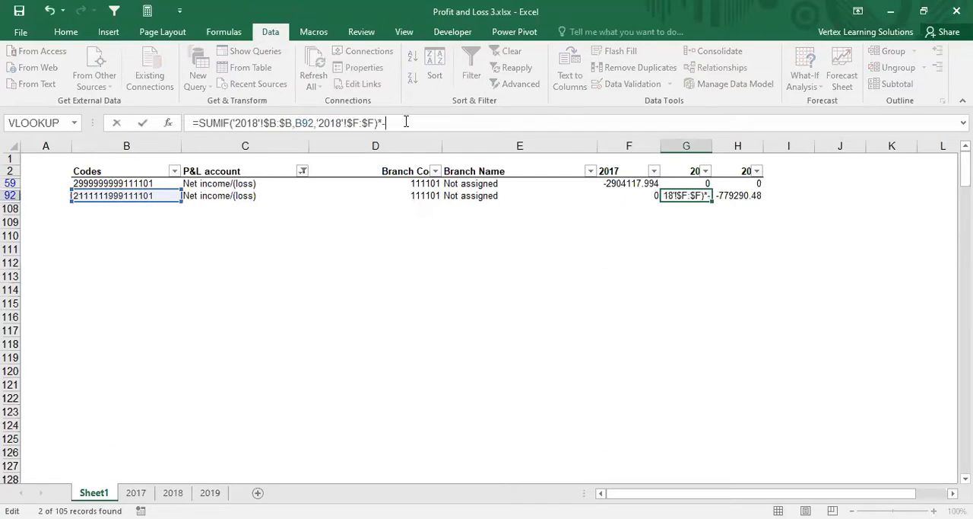
key(Return)
Step: Remove the *-1 sign reversal from the 2017 SUMIF formula in F92
key(Up)
key(Left)
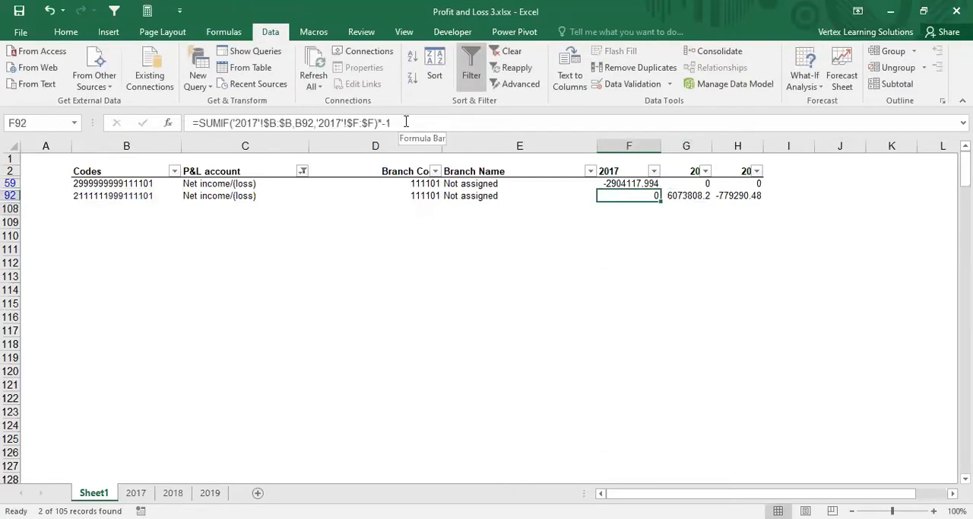
click(406, 122)
key(BackSpace)
key(BackSpace)
key(BackSpace)
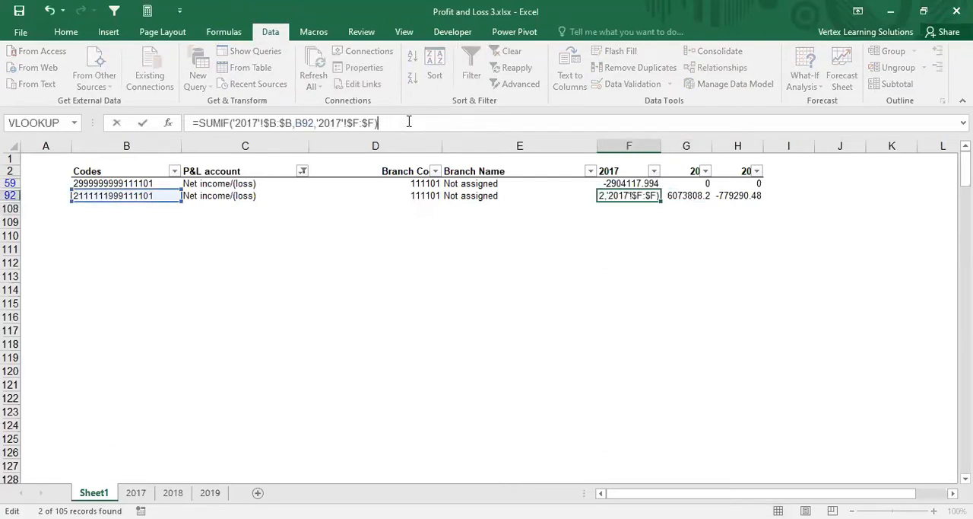
key(Return)
Step: Check the edited Net income/(loss) SUMIF formulas across F59:H59 and F92:H92
key(Up)
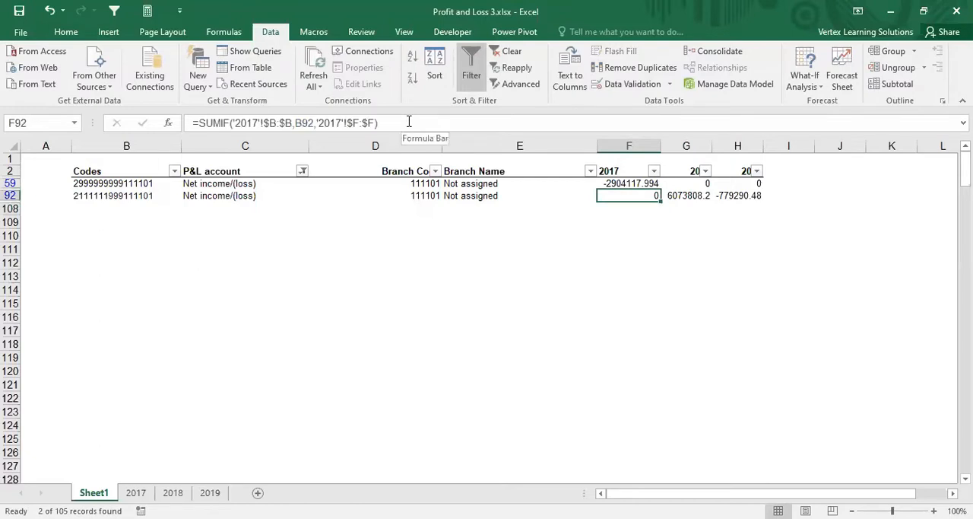
key(Up)
key(Down)
key(Right)
key(Right)
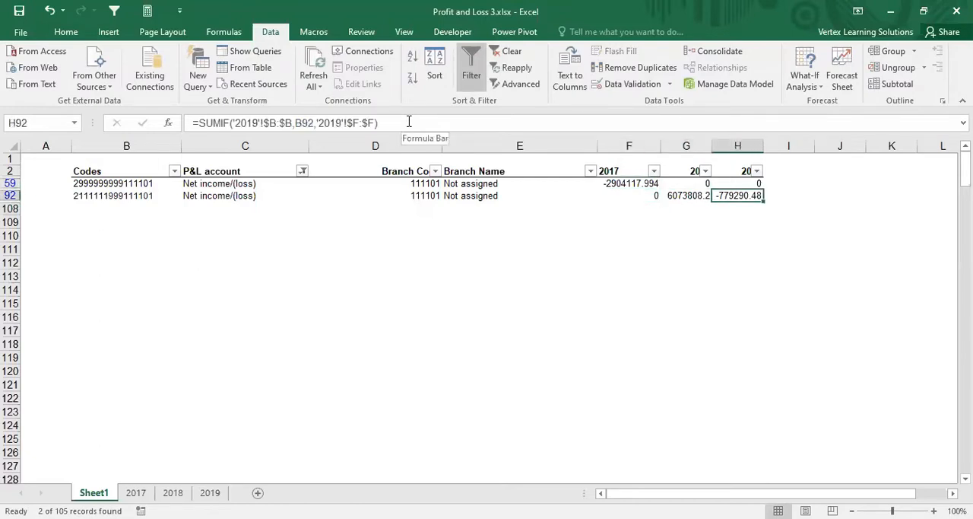
key(Up)
key(Left)
key(Left)
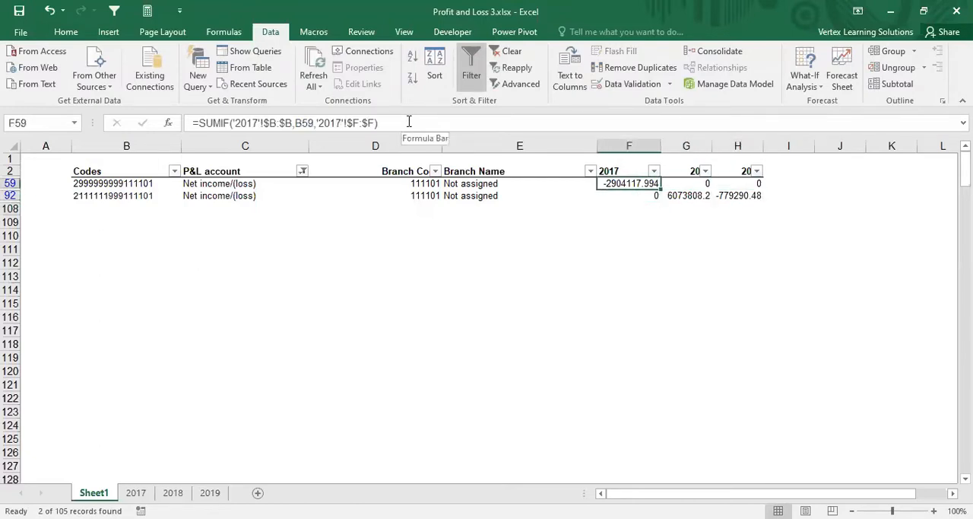
Step: Review the 2017 and 2019 SUMIF formulas in the two filtered Net income/(loss) rows
key(Down)
key(Right)
key(Right)
key(Up)
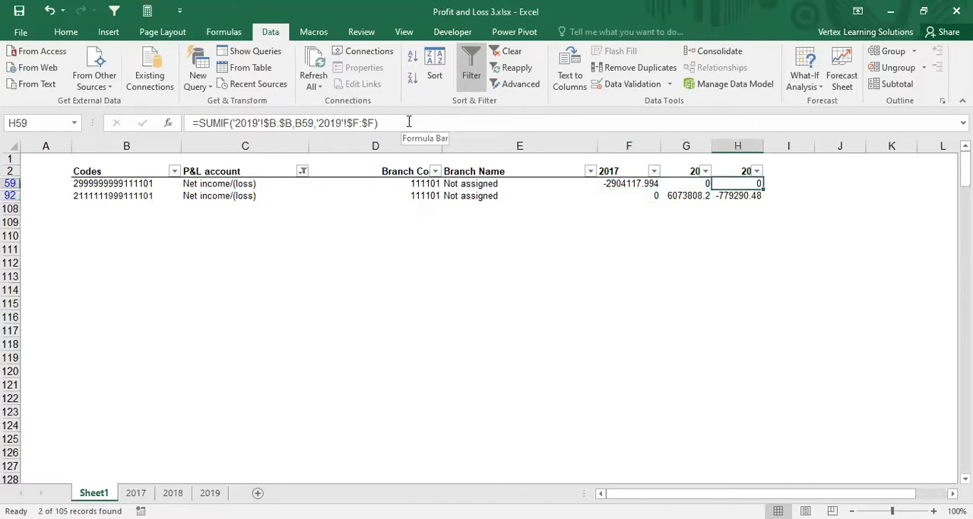
key(Left)
key(Left)
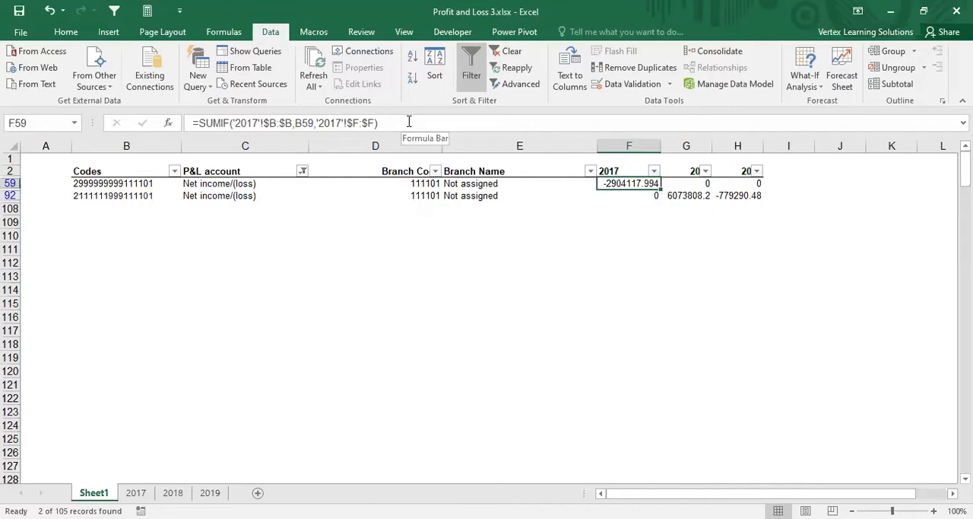
Step: Compare the P&L account entries of the two Net income/(loss) rows in C59 and C92
click(195, 186)
click(209, 196)
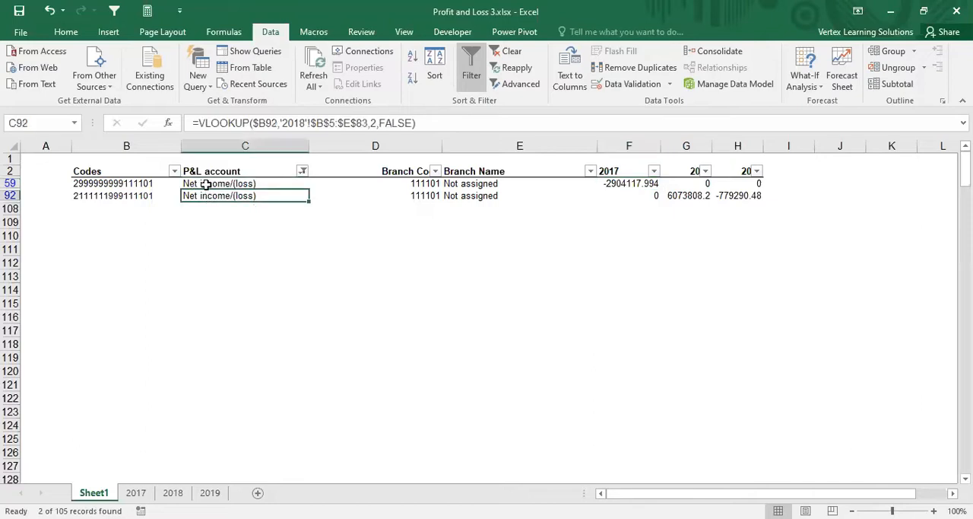
click(206, 185)
click(206, 195)
click(202, 185)
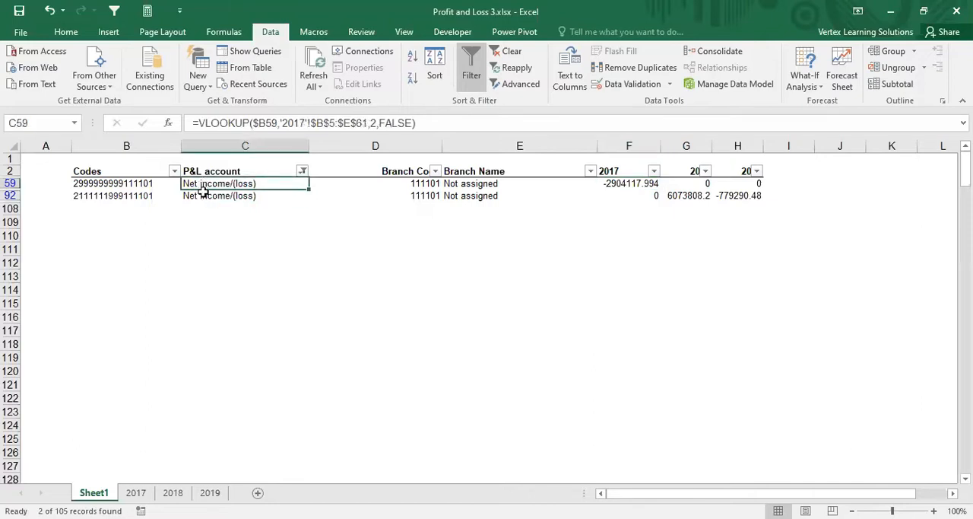
click(205, 195)
click(202, 184)
click(205, 195)
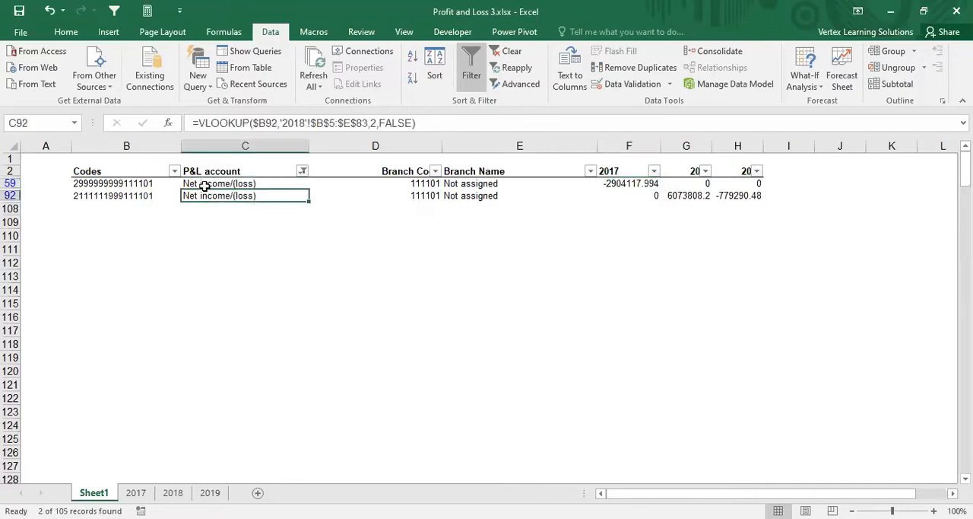
click(205, 186)
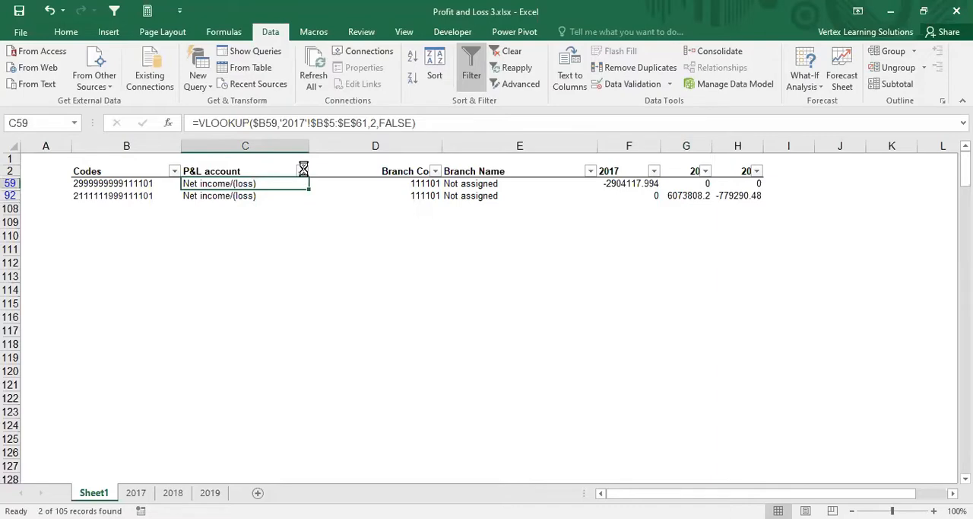
Step: Reset the P&L account filter to select all accounts so every row of the table is shown
click(303, 171)
click(159, 309)
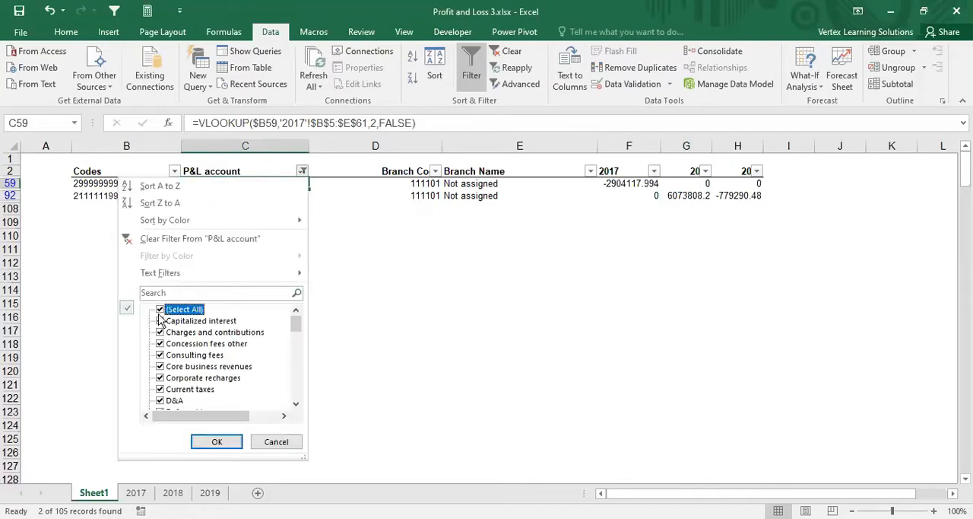
click(215, 442)
Step: Select the 2017 amounts in F3:F107 and check their sum
click(629, 145)
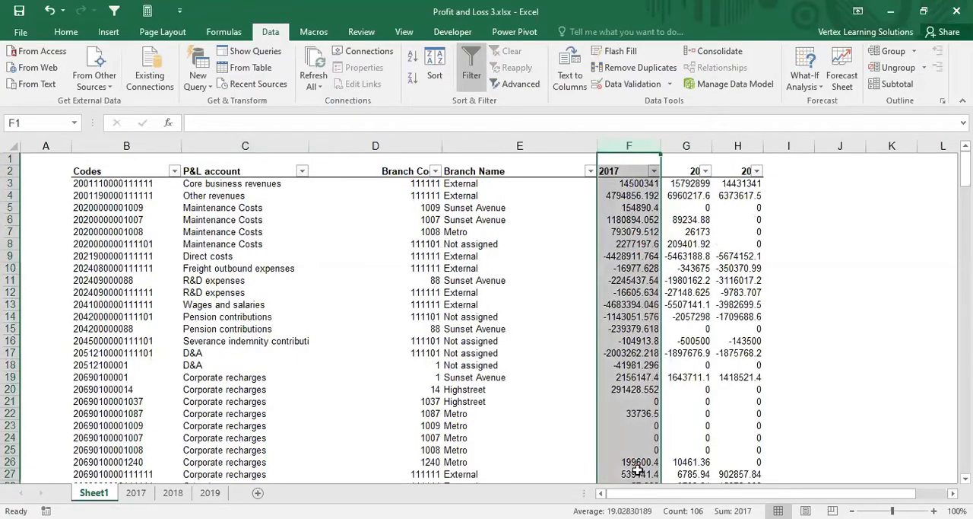
scroll(608, 215, down, 1)
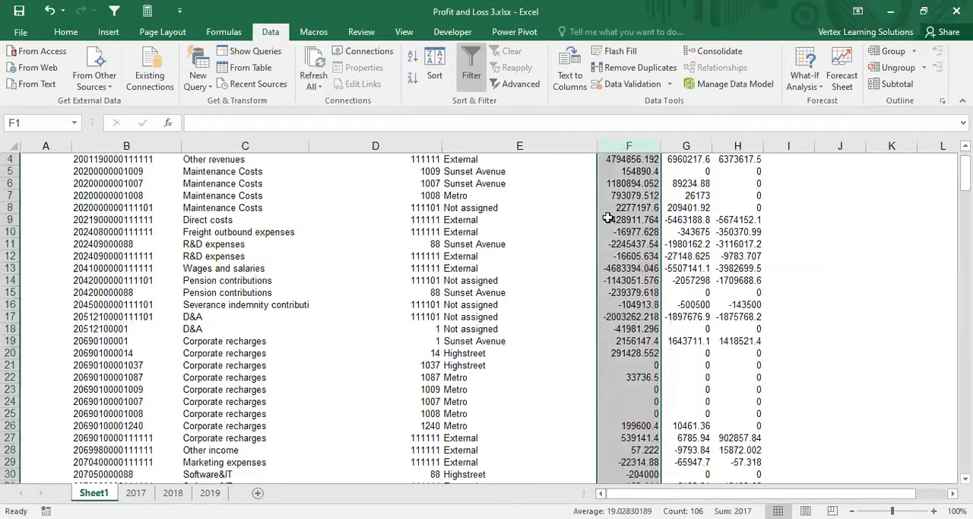
click(608, 218)
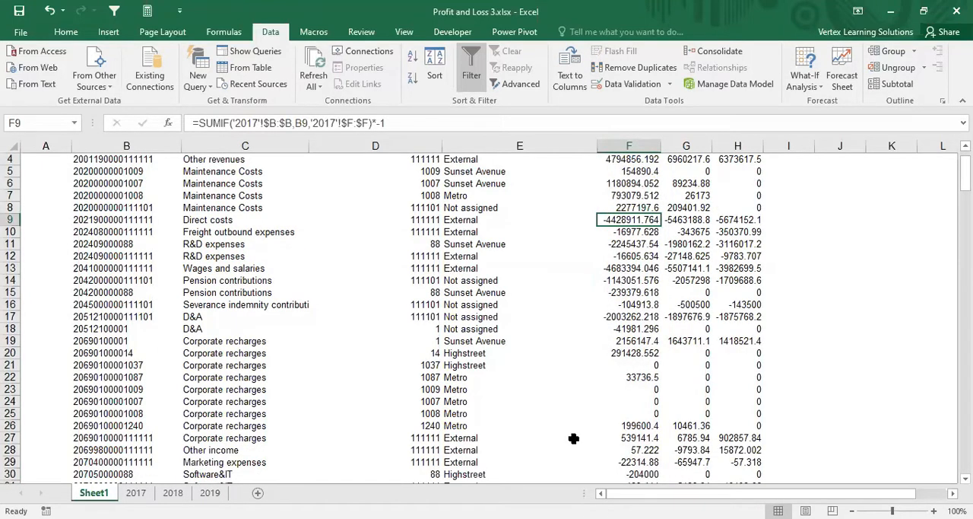
scroll(573, 438, up, 1)
drag(625, 190, 642, 454)
scroll(850, 411, down, 2)
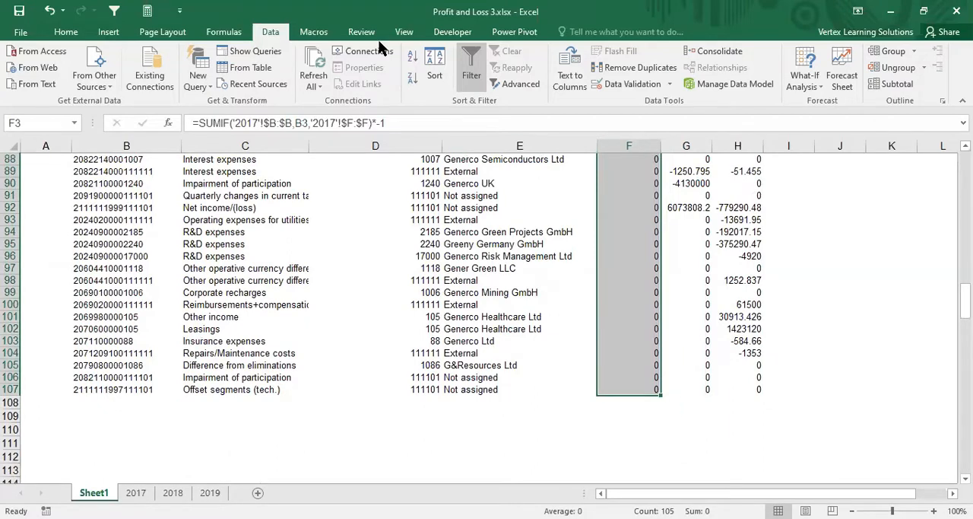
key(ctrl+2)
mouse_move(701, 516)
mouse_down()
mouse_move(711, 496)
mouse_move(694, 508)
mouse_move(706, 517)
mouse_up()
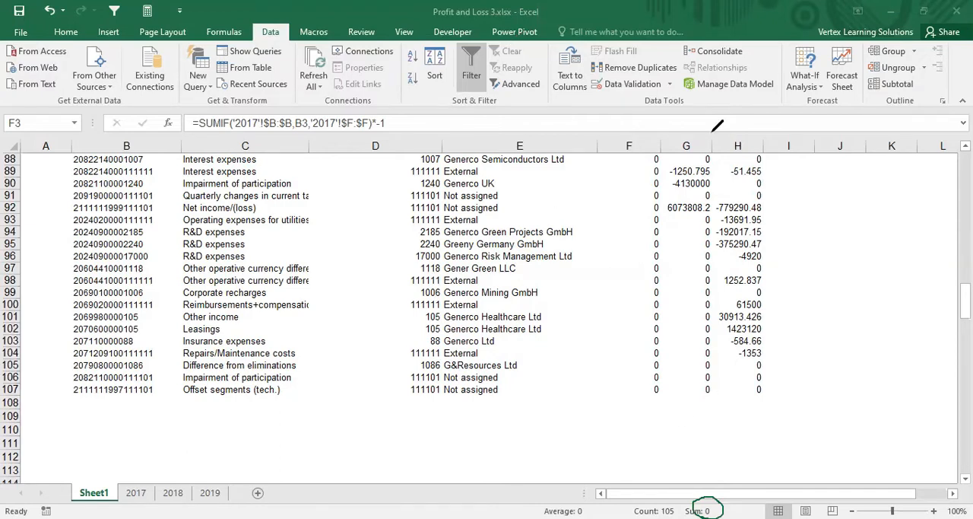
Step: Examine the P&L accounts and yearly amounts down the combined table on Sheet1
key(Escape)
key(ctrl+space)
scroll(306, 282, up, 20)
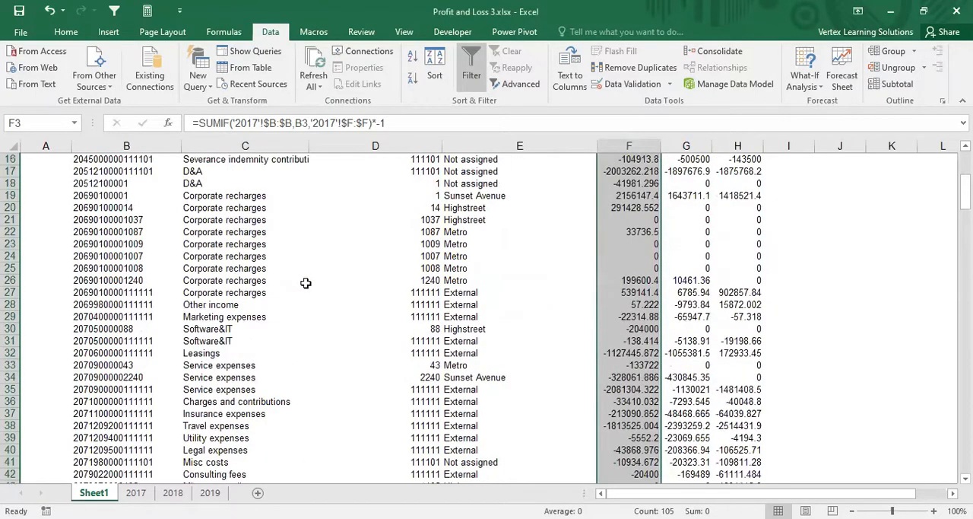
scroll(306, 283, up, 5)
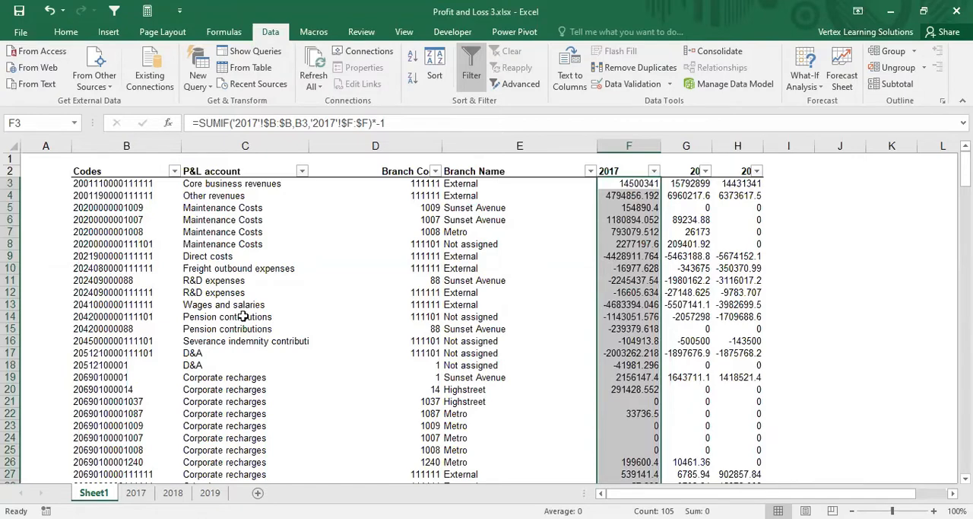
scroll(255, 299, down, 5)
click(233, 243)
scroll(236, 259, down, 2)
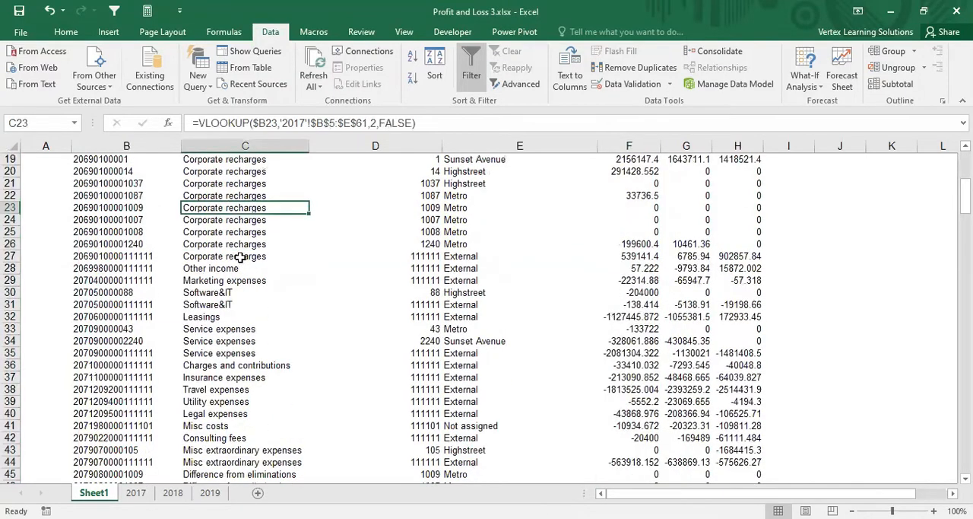
click(234, 293)
click(238, 305)
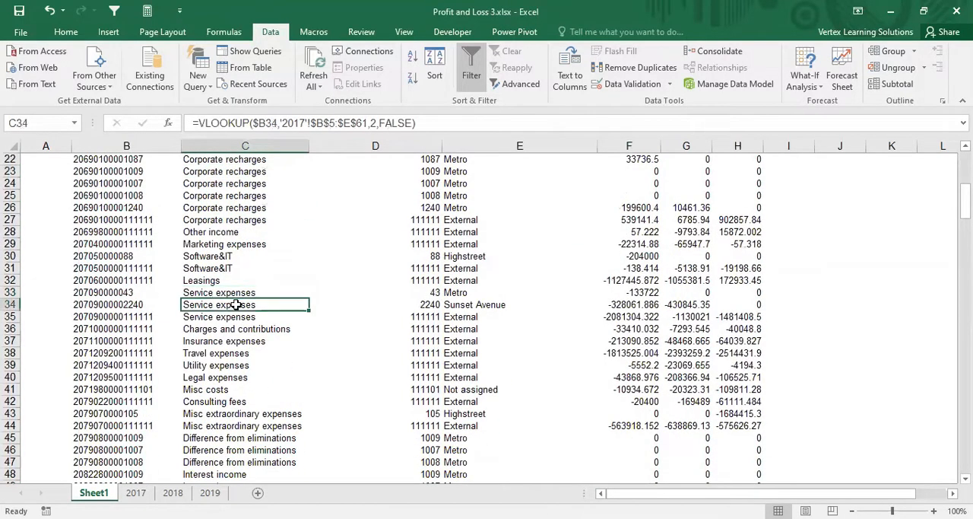
click(236, 294)
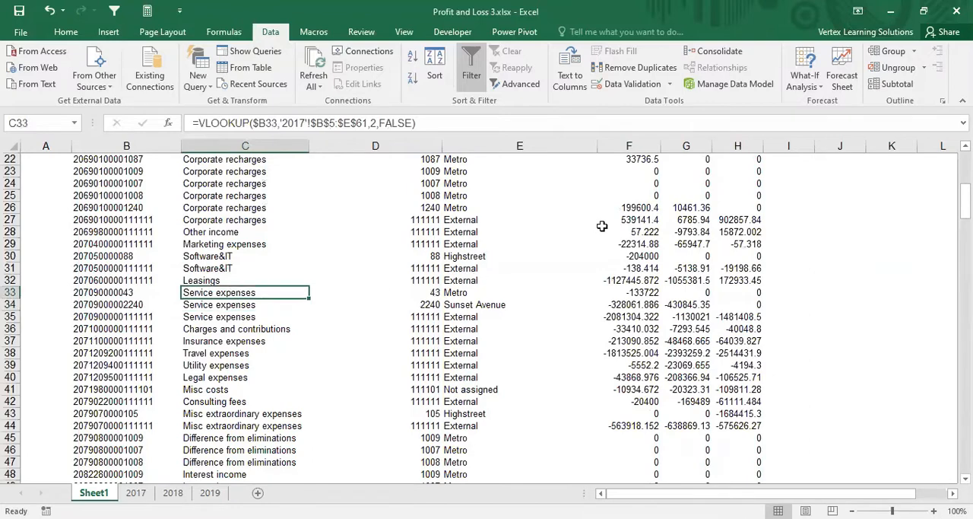
Step: Format the 2017, 2018 and 2019 amount columns F:H with thousands separators and no decimals
drag(632, 144, 736, 144)
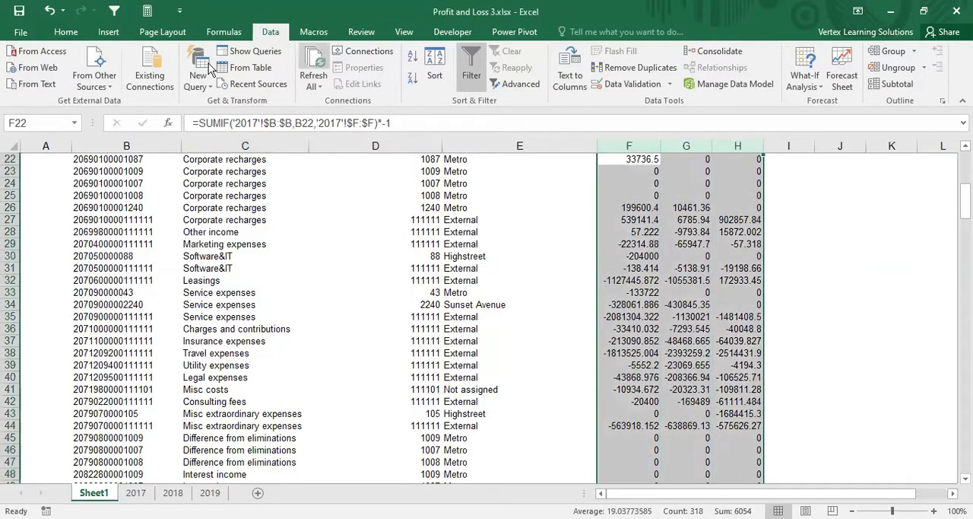
click(66, 32)
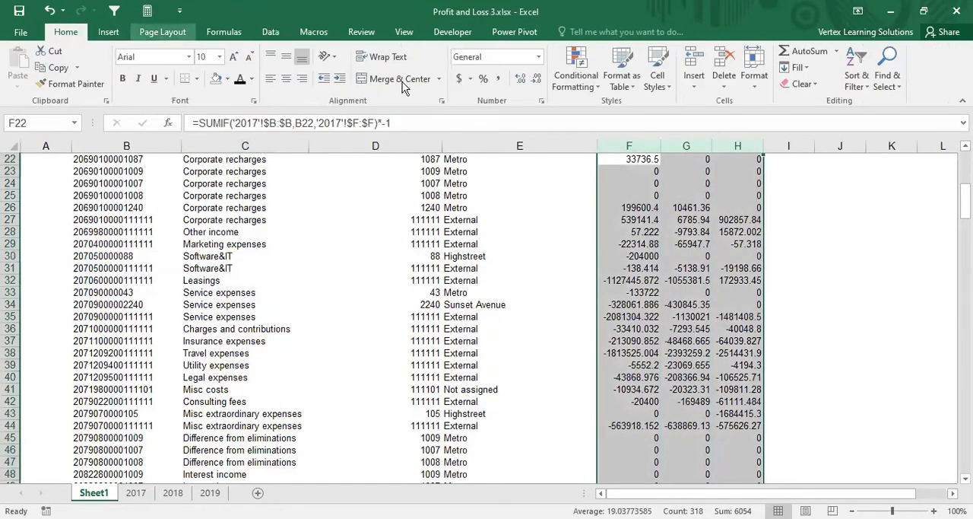
click(483, 79)
click(537, 78)
click(537, 78)
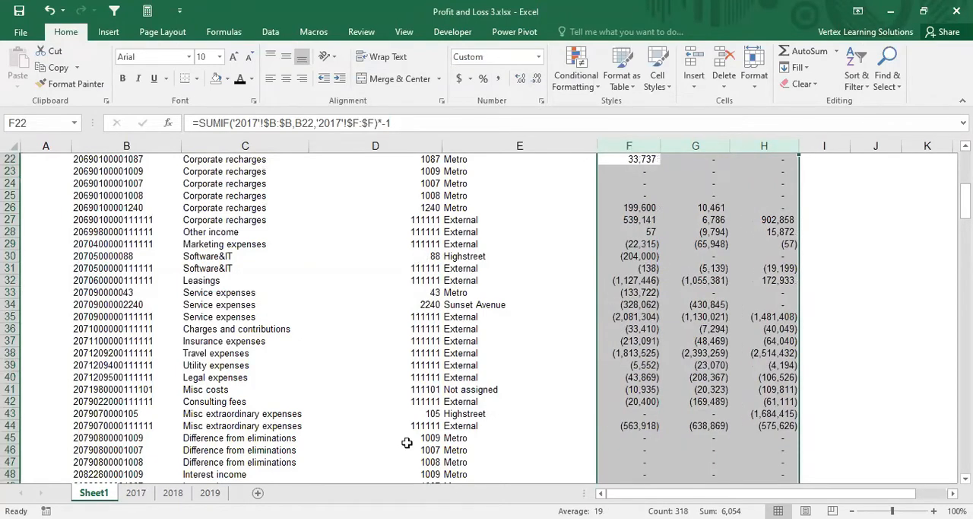
key(ctrl+Up)
key(ctrl+shift+Right)
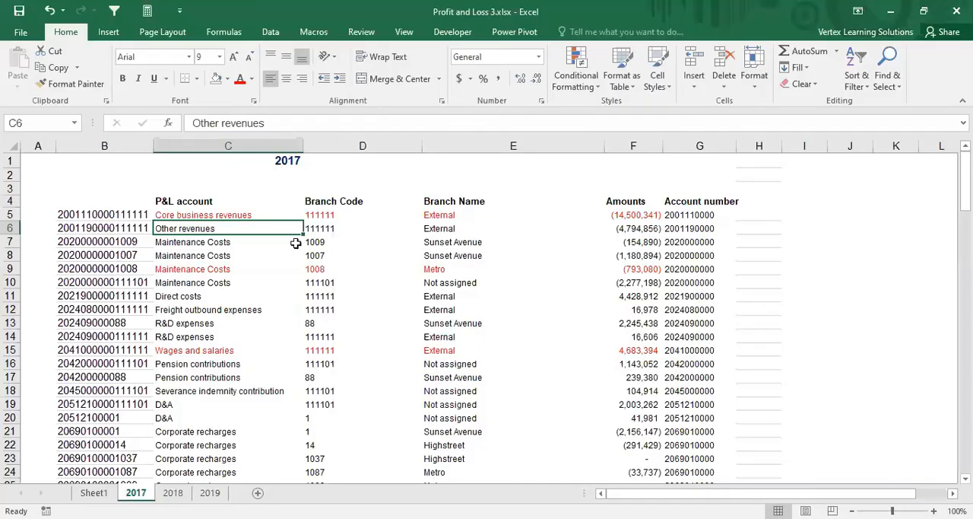
Step: Highlight the Core business revenues amount in F5 of the 2017 sheet with a yellow fill
click(201, 244)
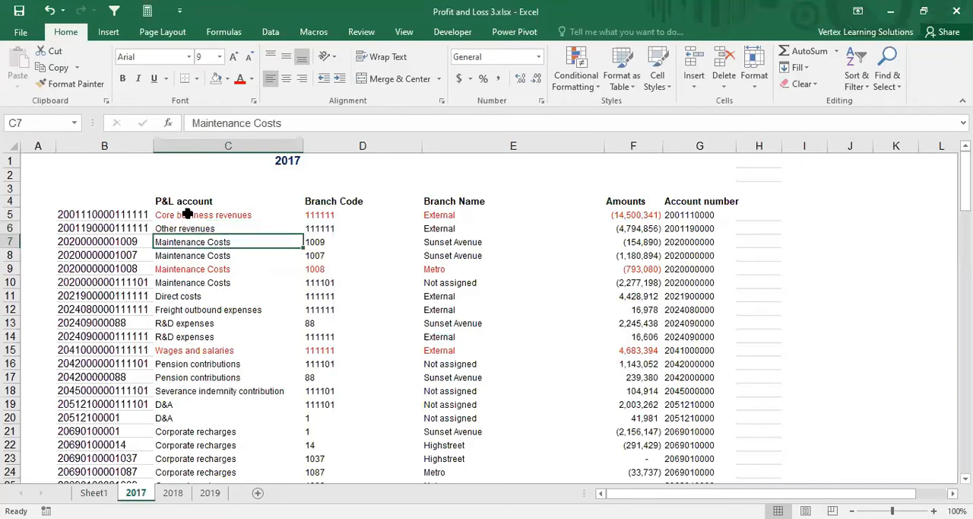
drag(189, 217, 619, 217)
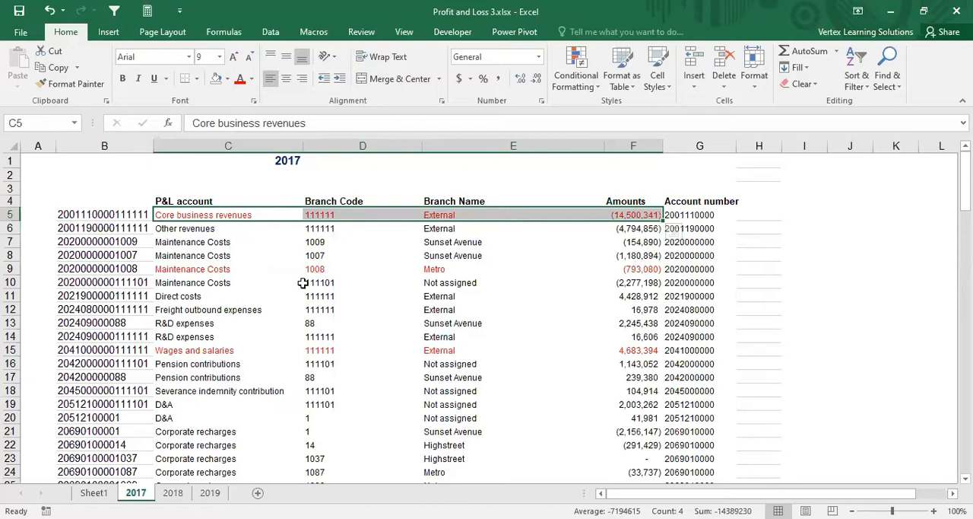
click(224, 241)
drag(217, 213, 634, 215)
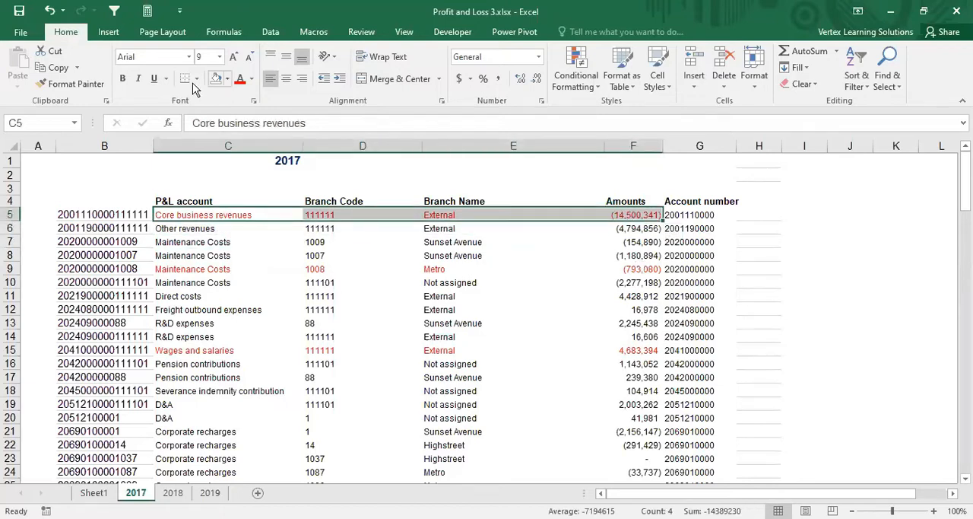
click(227, 78)
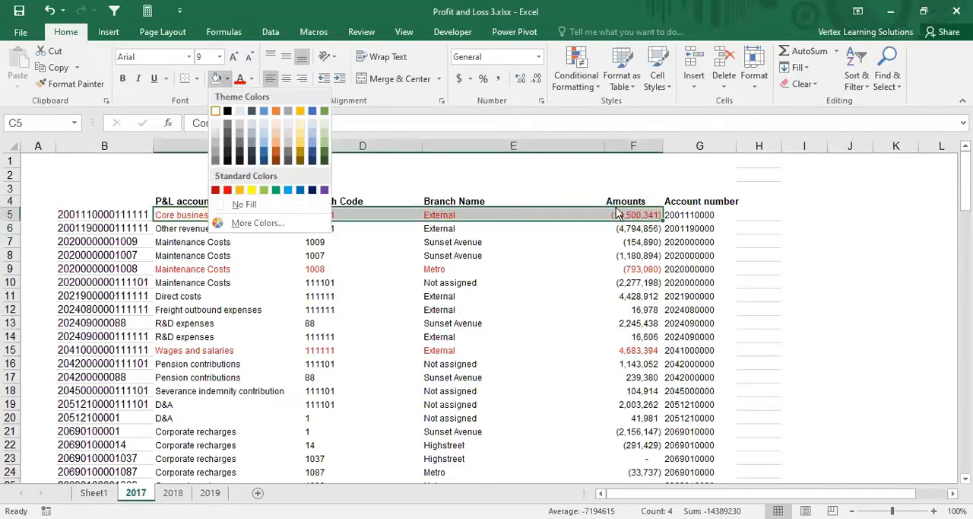
click(524, 215)
click(633, 216)
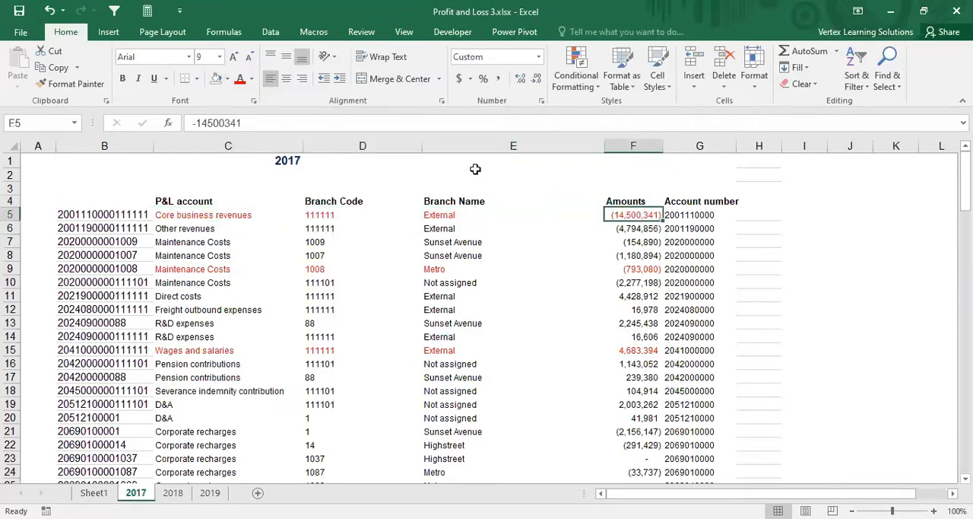
click(227, 78)
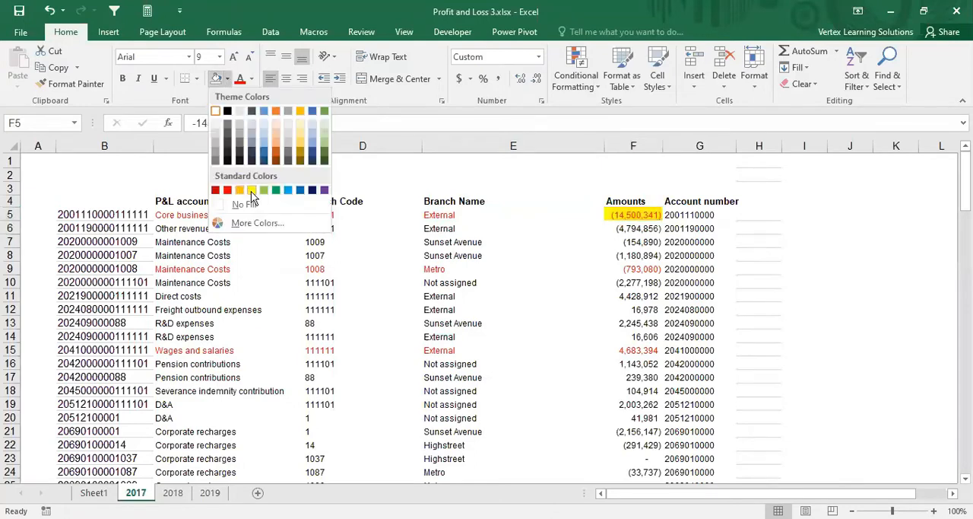
click(251, 190)
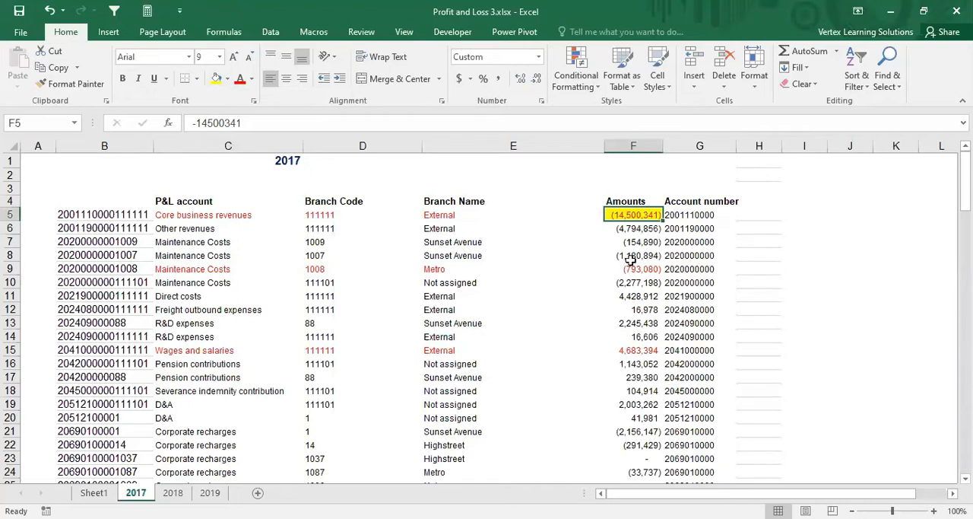
Step: Fill the Wages and salaries amount in F15 yellow and compare its sign with the Core business revenues amount
click(630, 355)
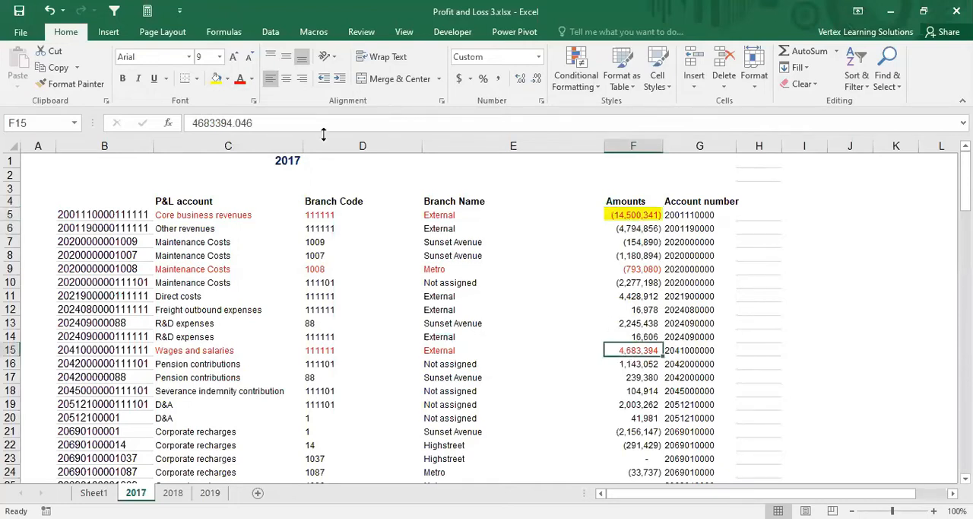
click(216, 78)
click(270, 352)
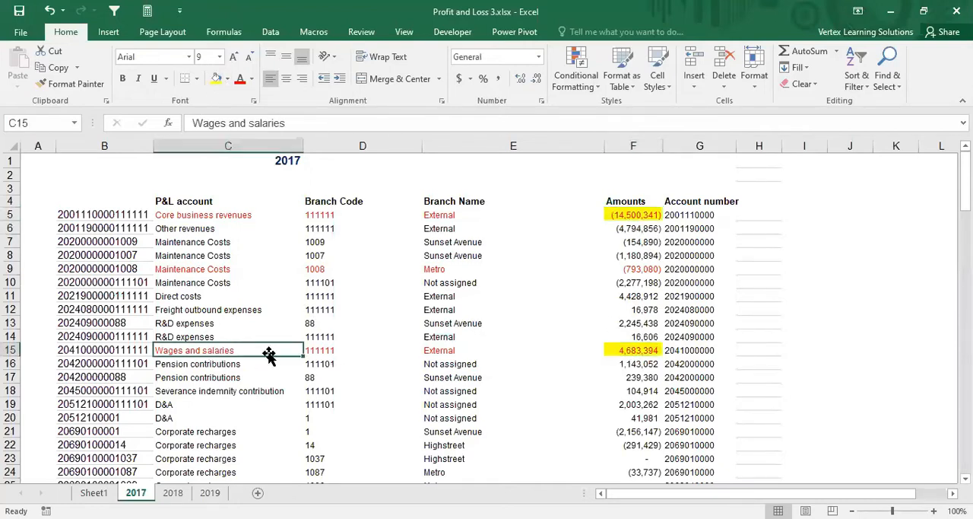
click(632, 351)
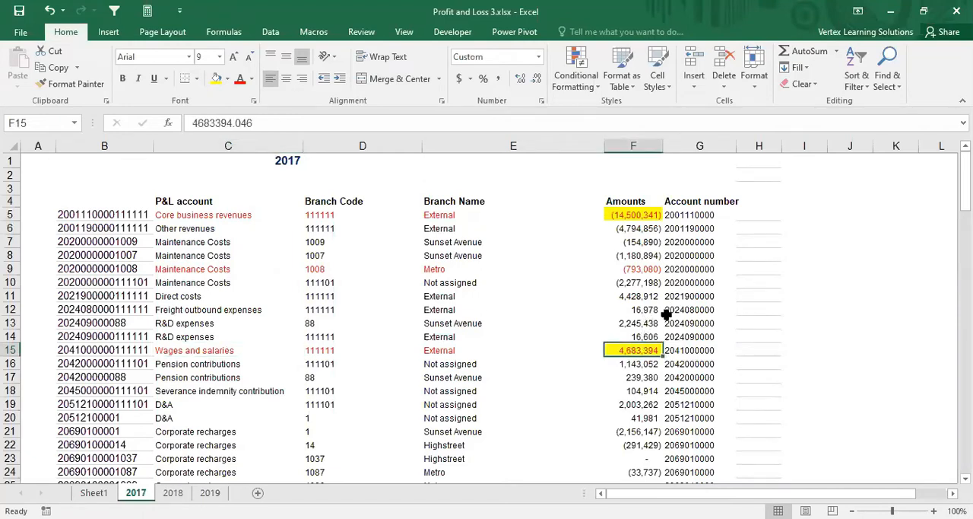
click(633, 215)
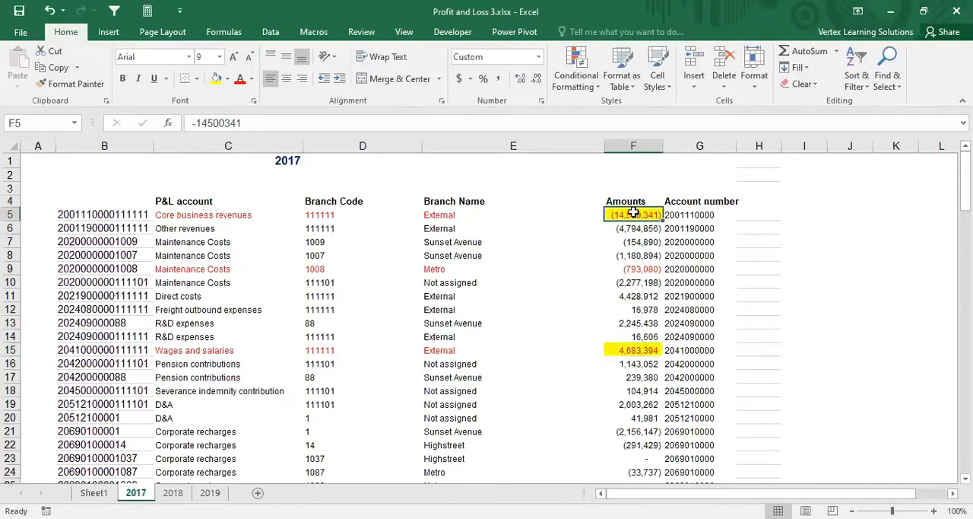
click(630, 352)
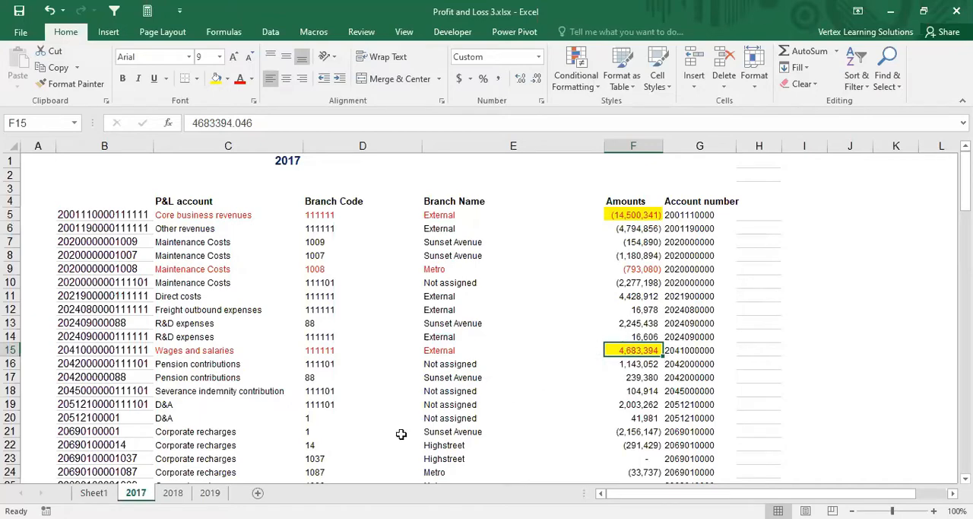
Step: Review the sign-reversing SUMIF formulas for Core business revenues and Direct costs in F3 and F9 of Sheet1
click(101, 494)
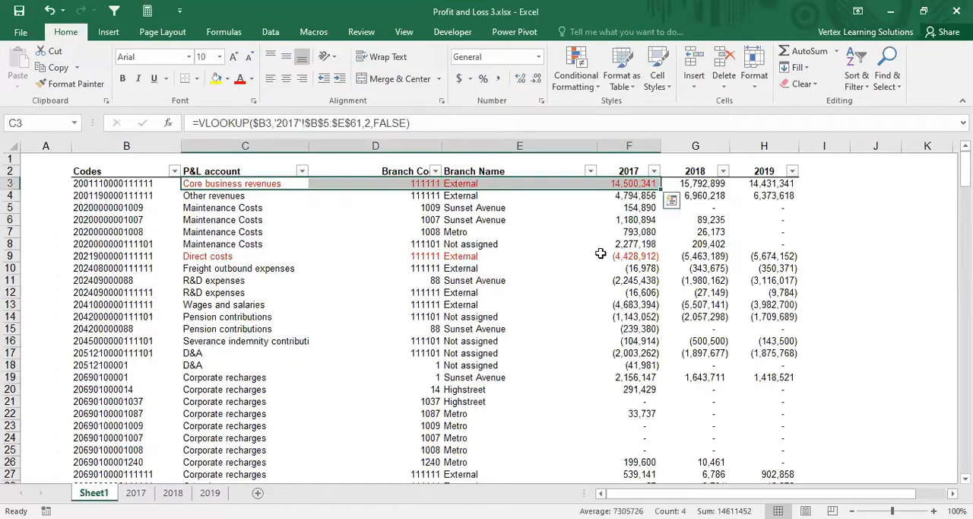
click(612, 185)
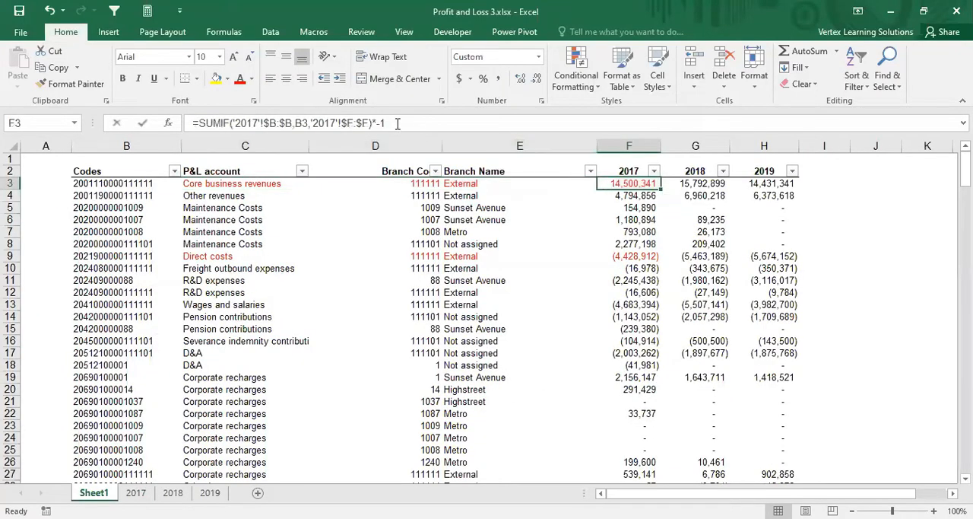
click(397, 124)
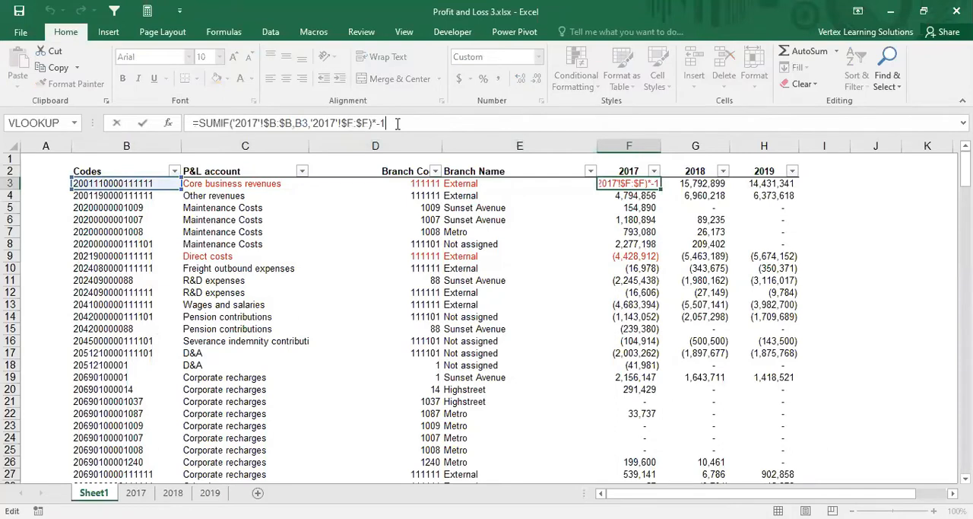
click(567, 259)
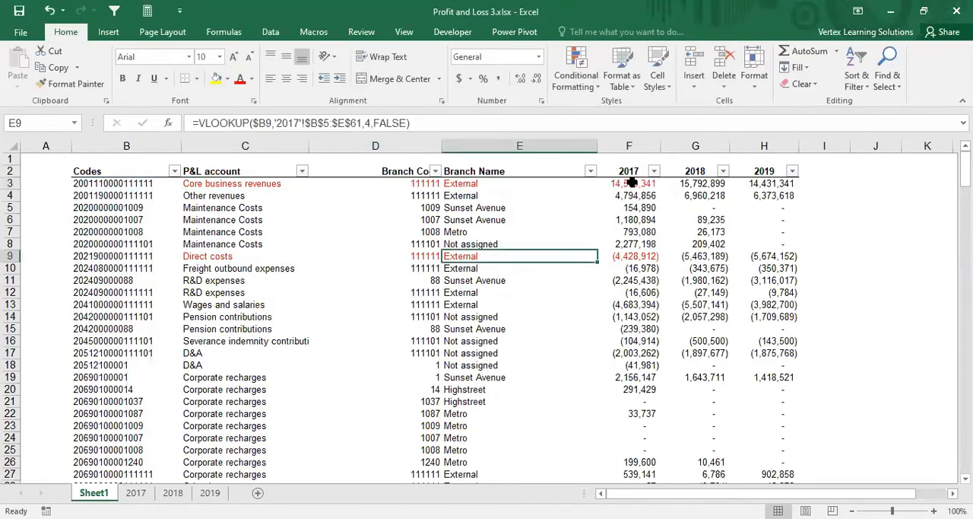
click(632, 183)
click(638, 256)
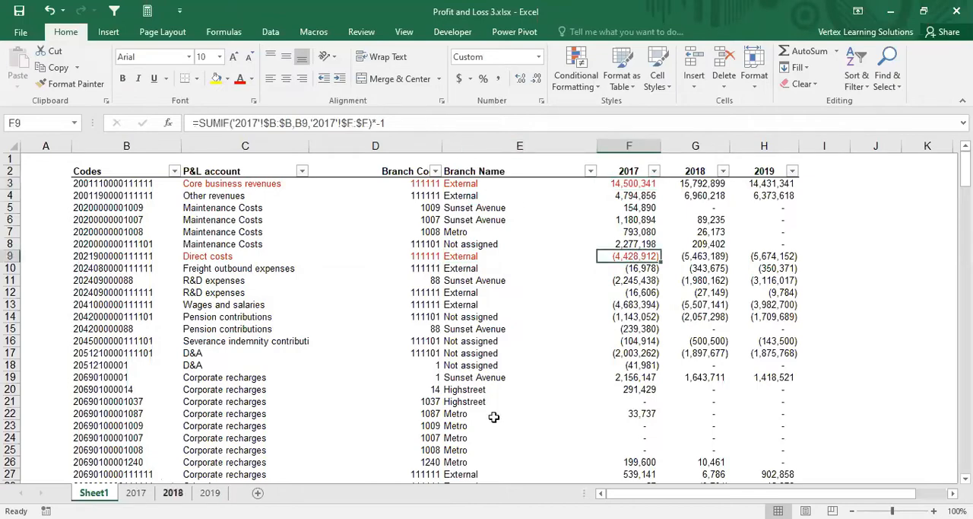
Step: Highlight the Metro branch's Maintenance Costs amount in F9 of the 2017 sheet with a yellow fill
click(135, 492)
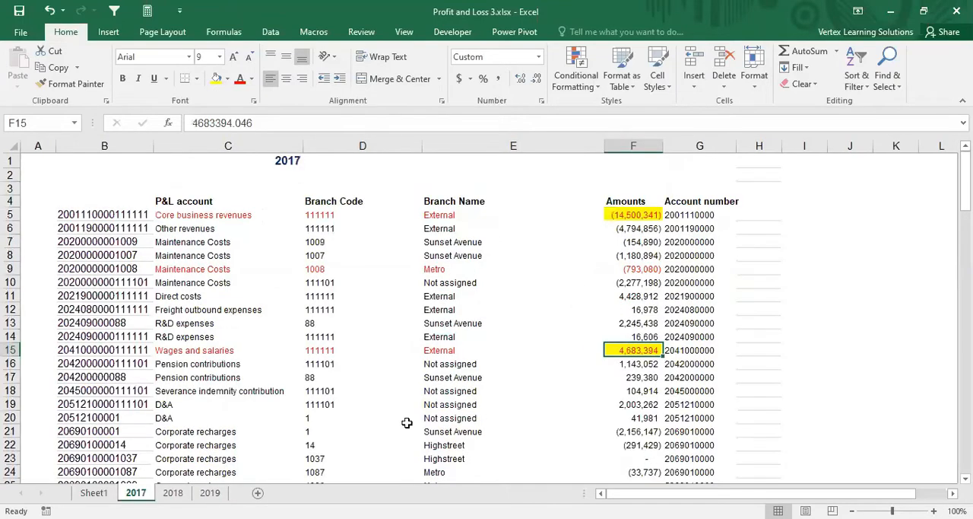
click(639, 269)
click(217, 79)
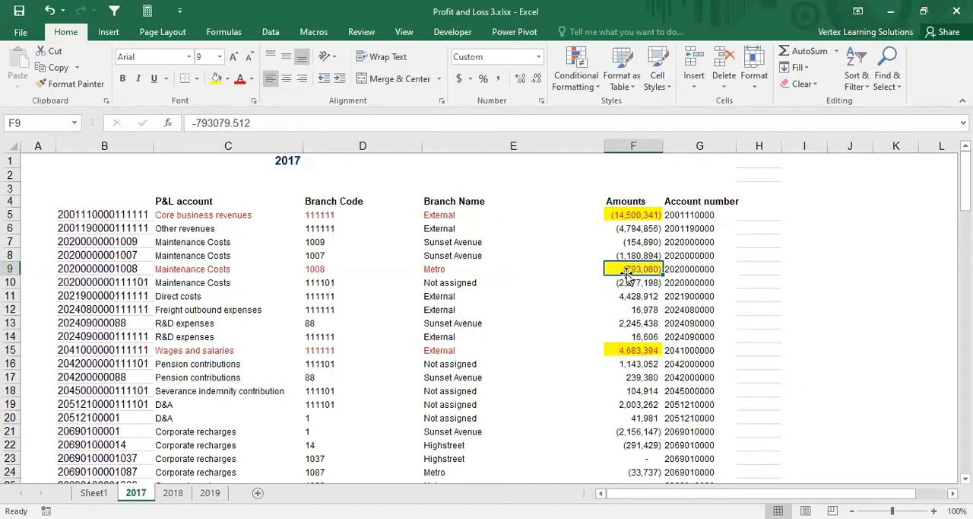
Step: Compare the signs of the Wages and salaries, Direct costs to R&D expenses, and Maintenance Costs amounts on the 2017 sheet
click(630, 352)
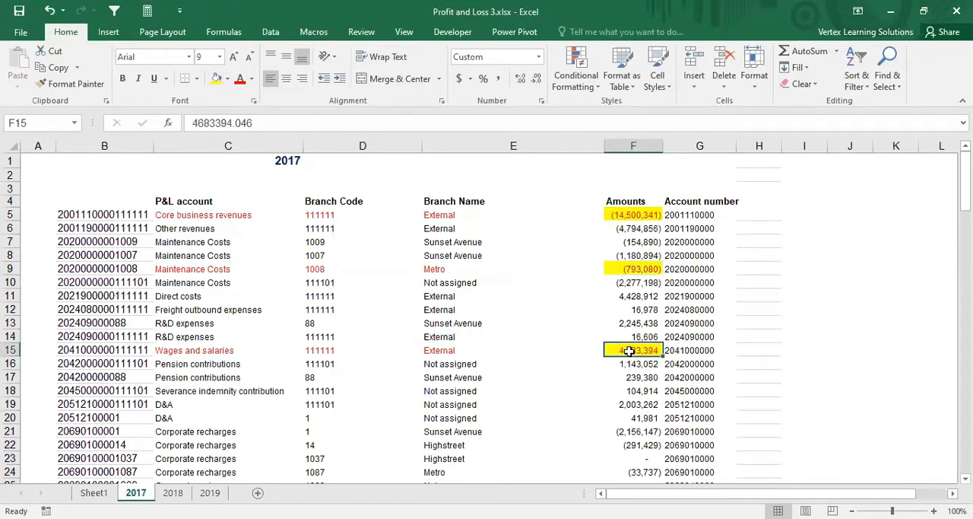
click(555, 374)
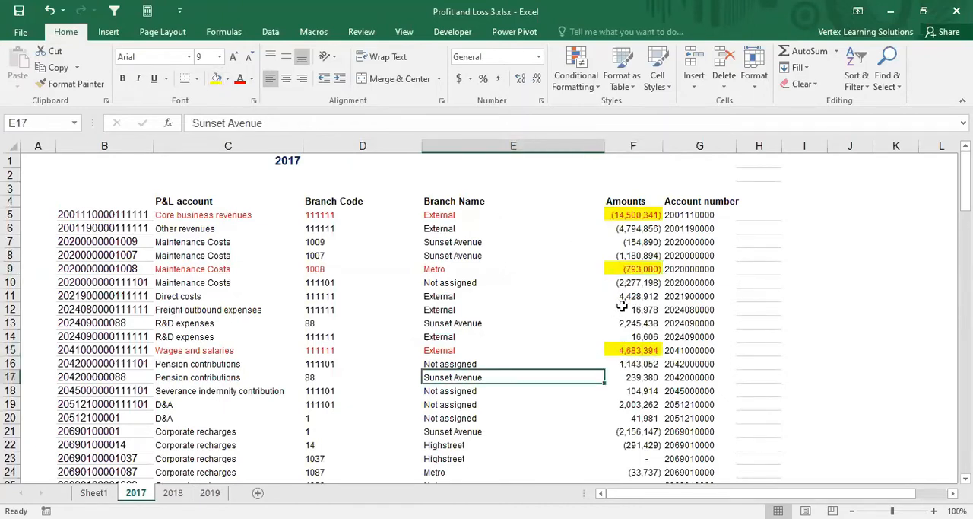
drag(631, 296, 641, 336)
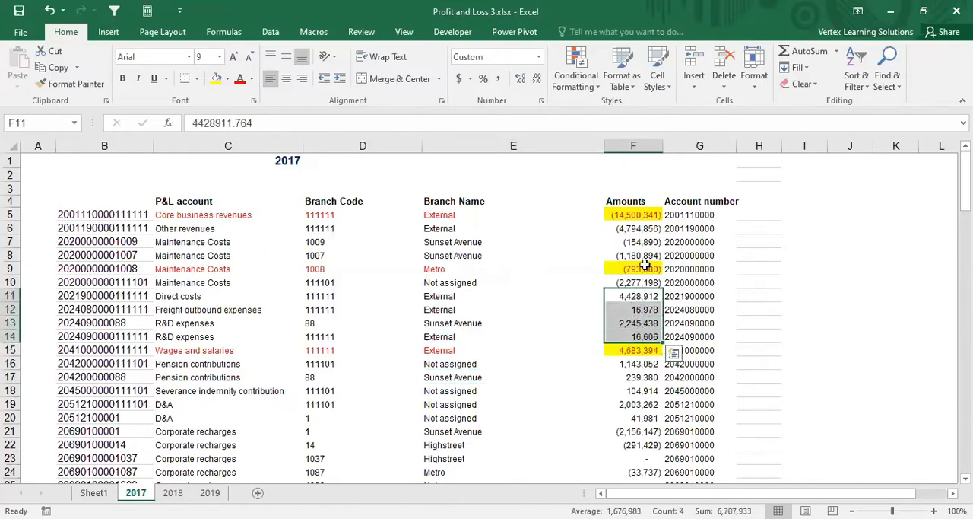
click(645, 265)
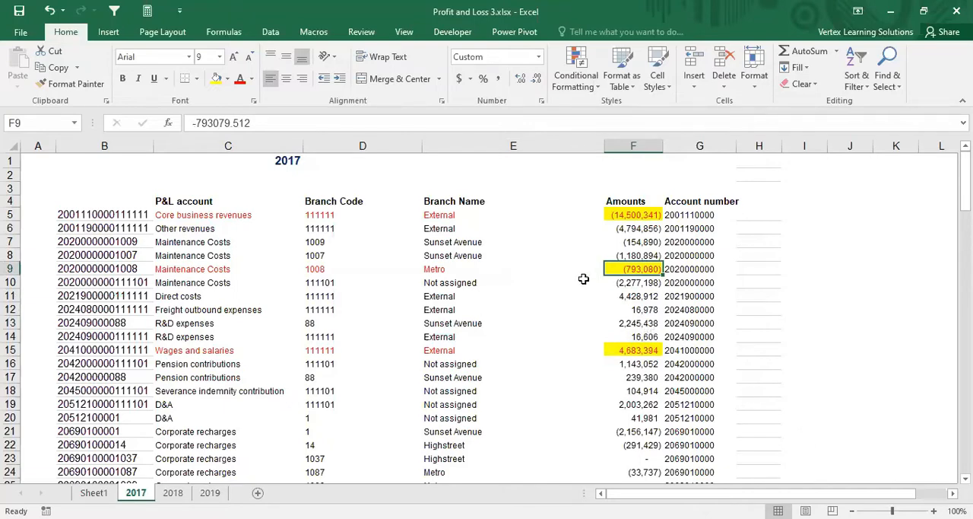
drag(237, 242, 610, 246)
click(505, 271)
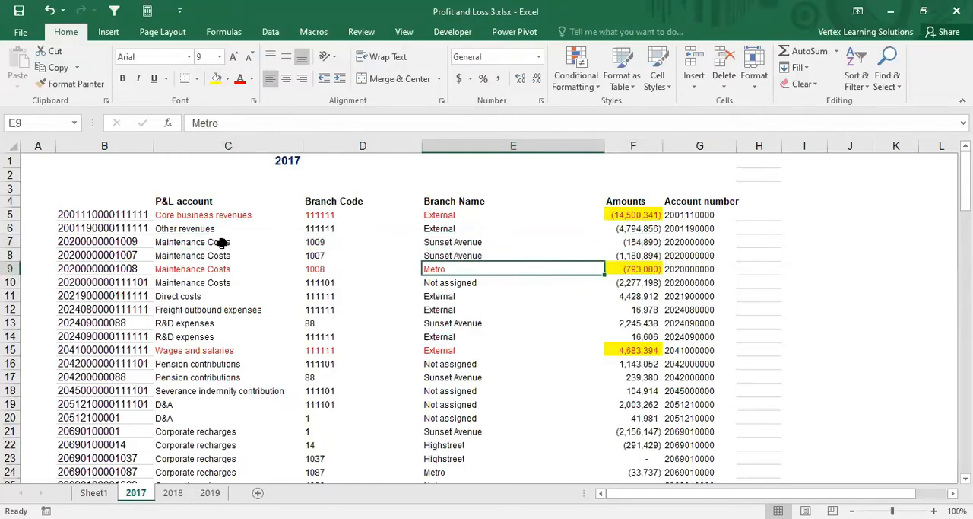
drag(251, 242, 607, 242)
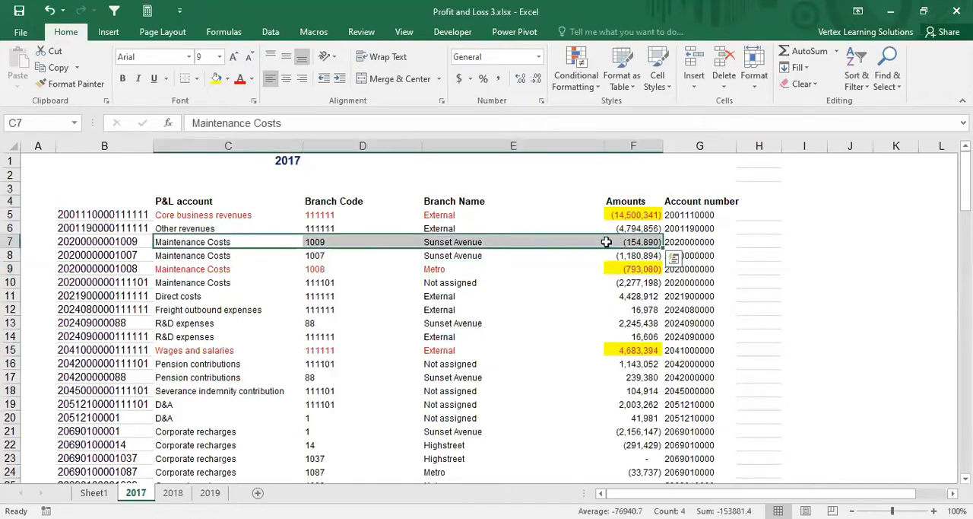
click(628, 242)
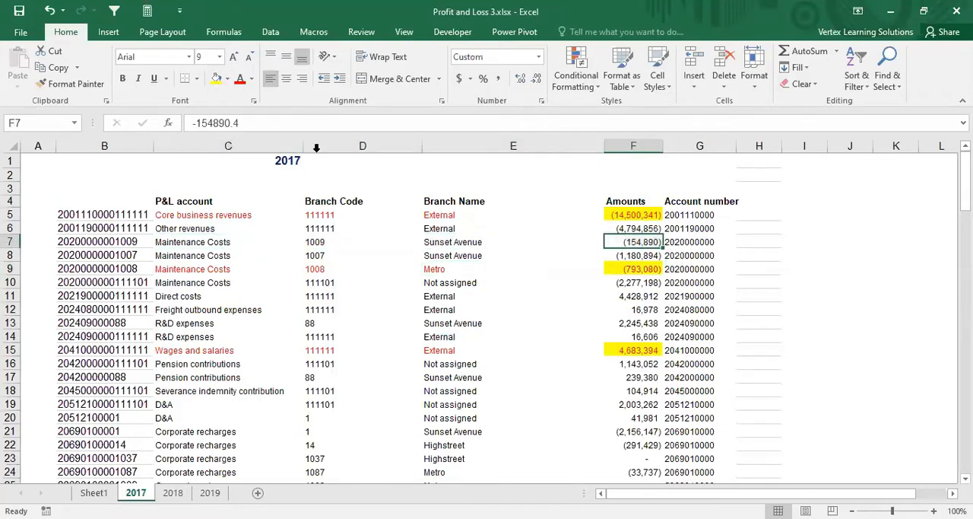
Step: Compare the signs of the Other revenues and Maintenance Costs amounts in F6:F10 of the 2017 sheet
click(624, 256)
click(622, 242)
click(623, 228)
click(624, 241)
click(628, 257)
click(625, 240)
click(623, 227)
click(626, 242)
click(627, 282)
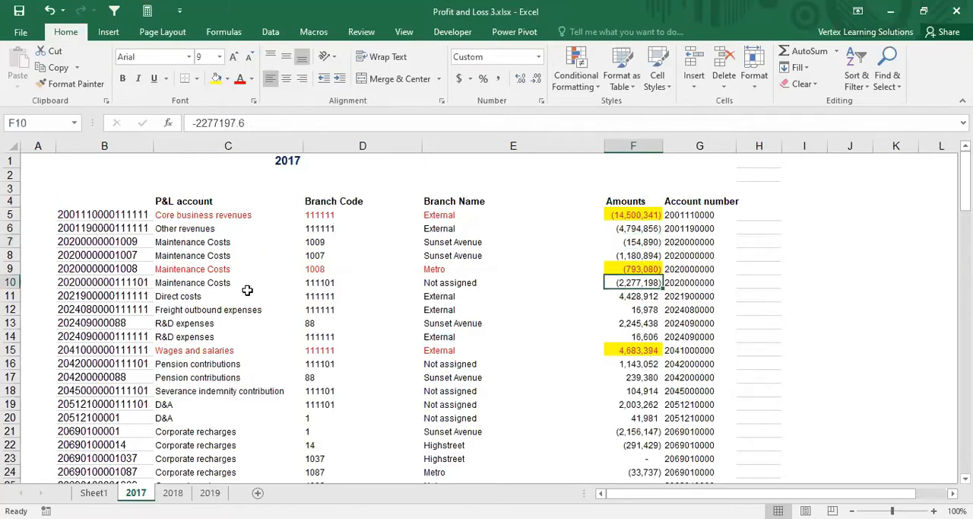
Step: Check the Sunset Avenue Maintenance Costs amounts on the 2017 sheet against Core business revenues and the Sheet1 figures
click(207, 243)
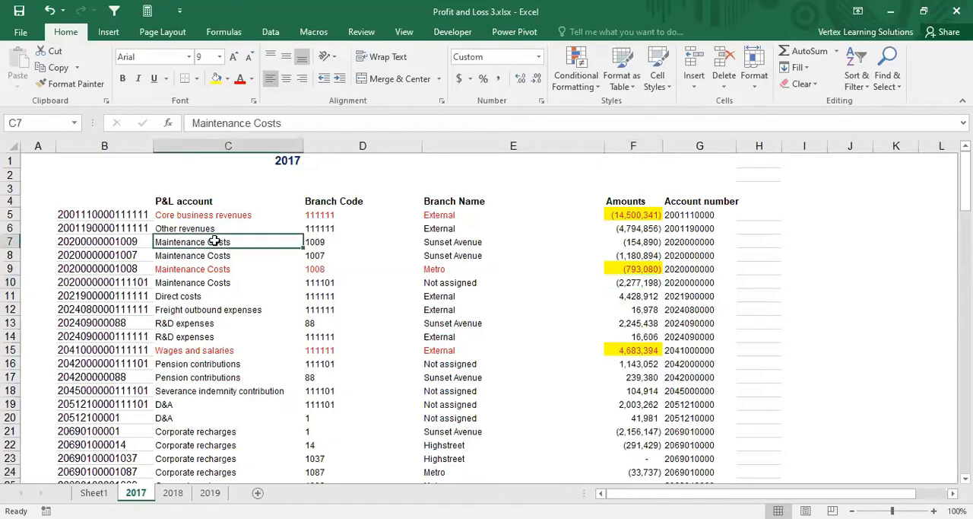
click(639, 242)
drag(229, 245, 567, 242)
click(639, 242)
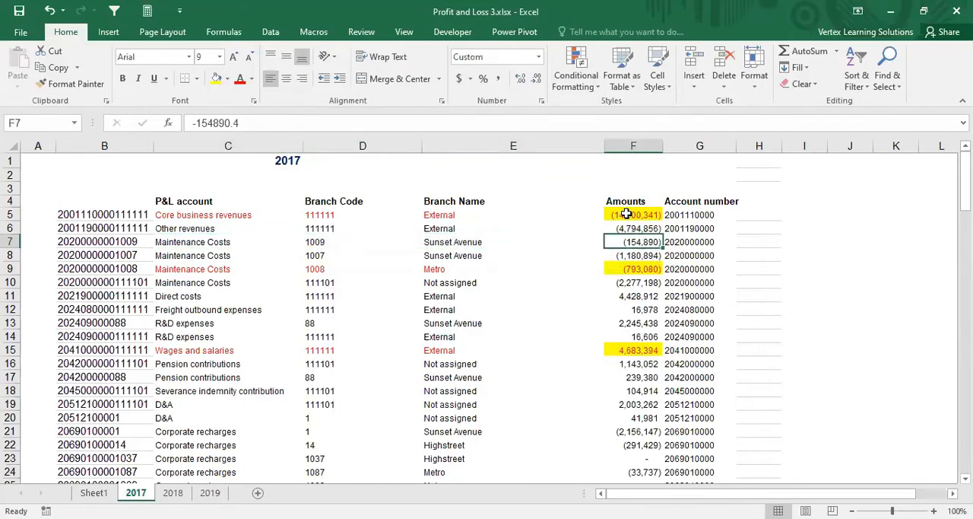
click(625, 214)
click(636, 243)
key(ctrl+Page_Down)
key(ctrl+Page_Up)
click(104, 496)
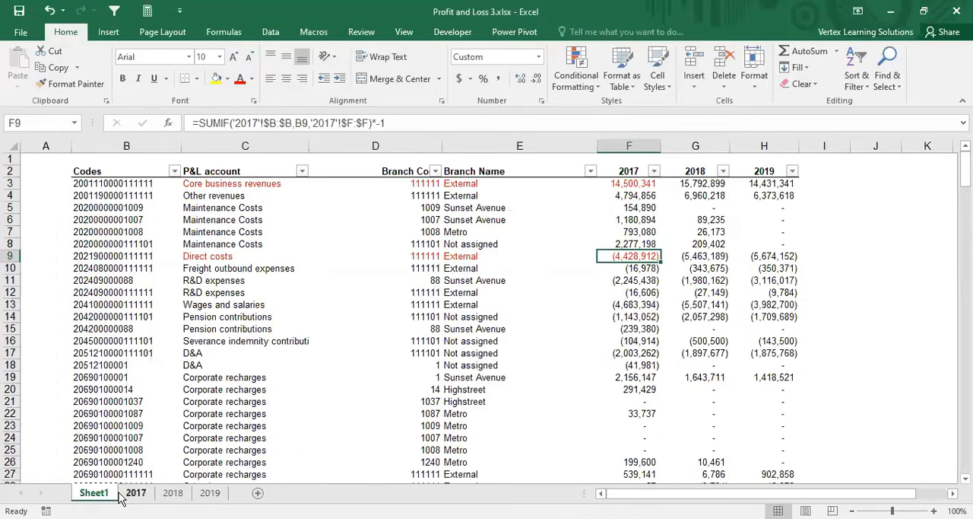
click(129, 494)
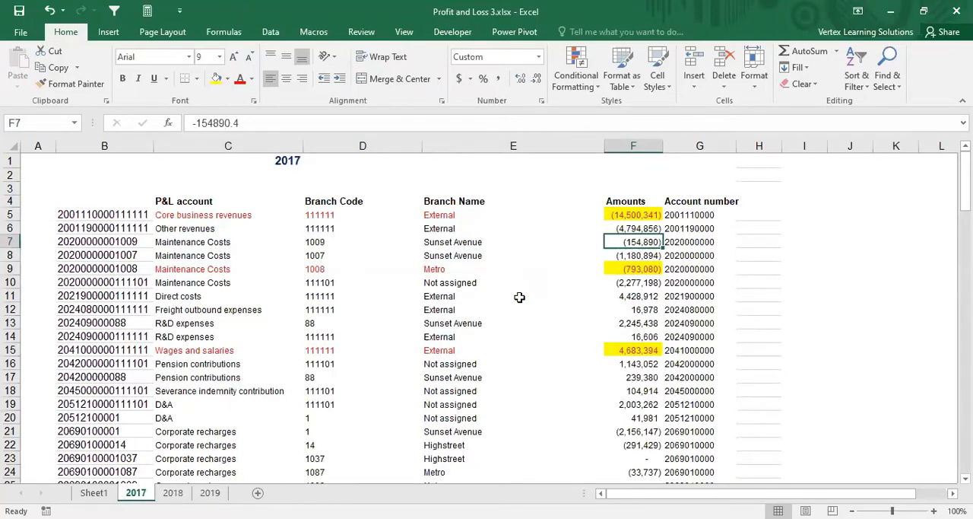
click(634, 256)
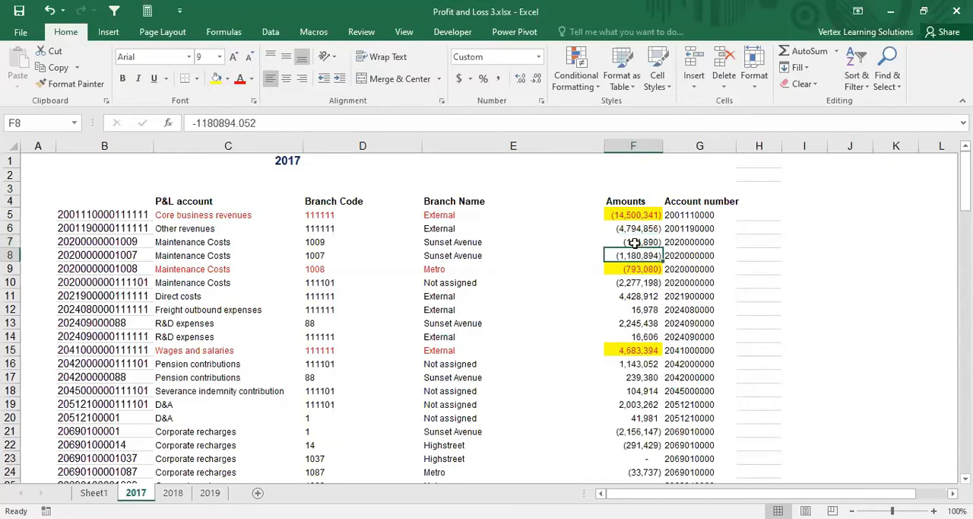
click(636, 242)
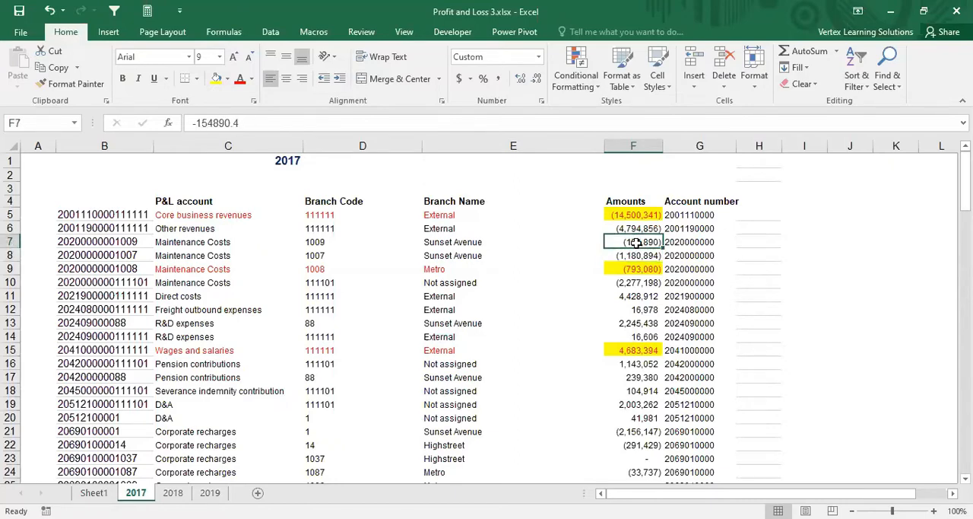
Step: Examine the amount signs of the Marketing expenses, Other income, Corporate recharges and Software&IT rows on the 2017 sheet
scroll(591, 346, down, 4)
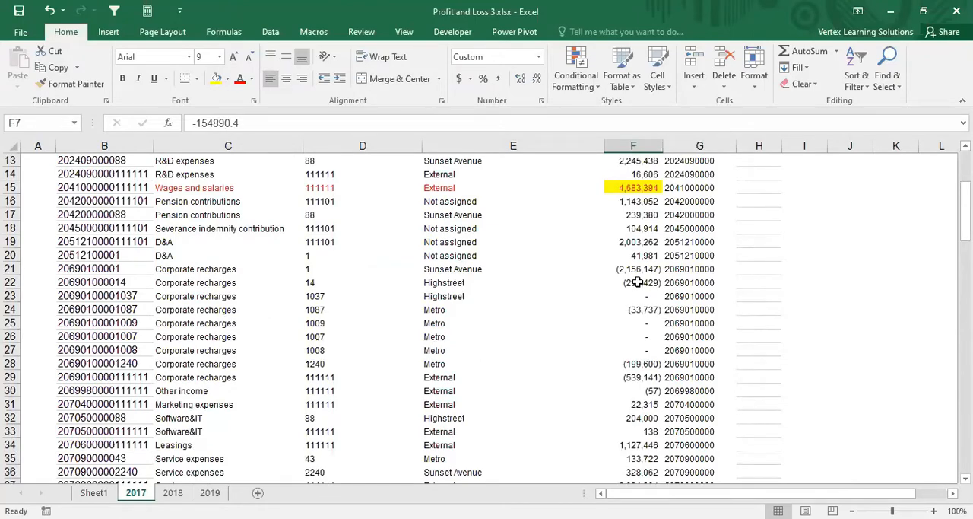
scroll(637, 282, up, 4)
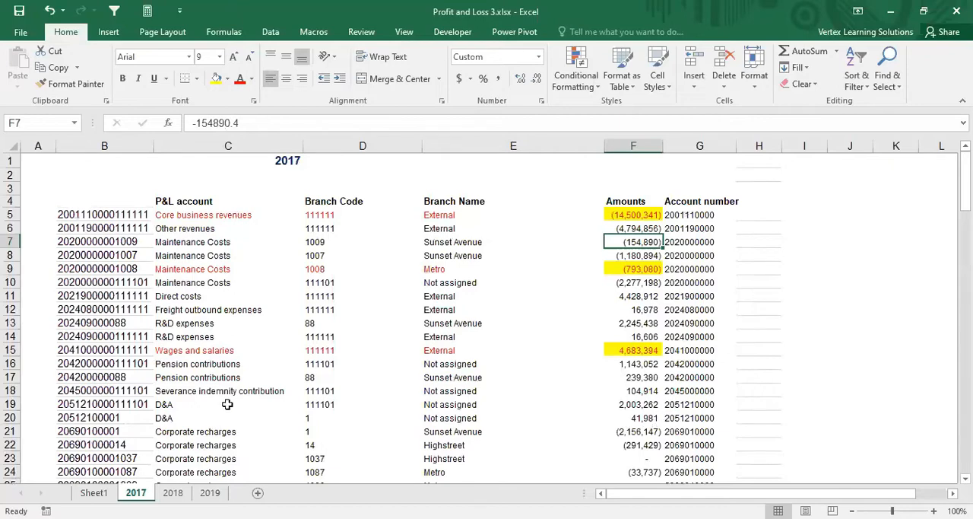
scroll(227, 405, down, 1)
scroll(227, 406, down, 3)
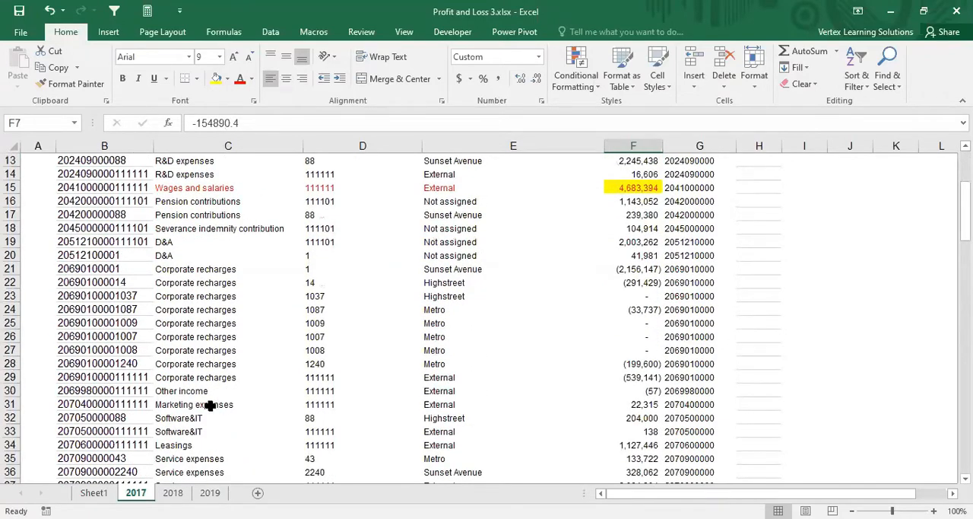
drag(208, 404, 638, 408)
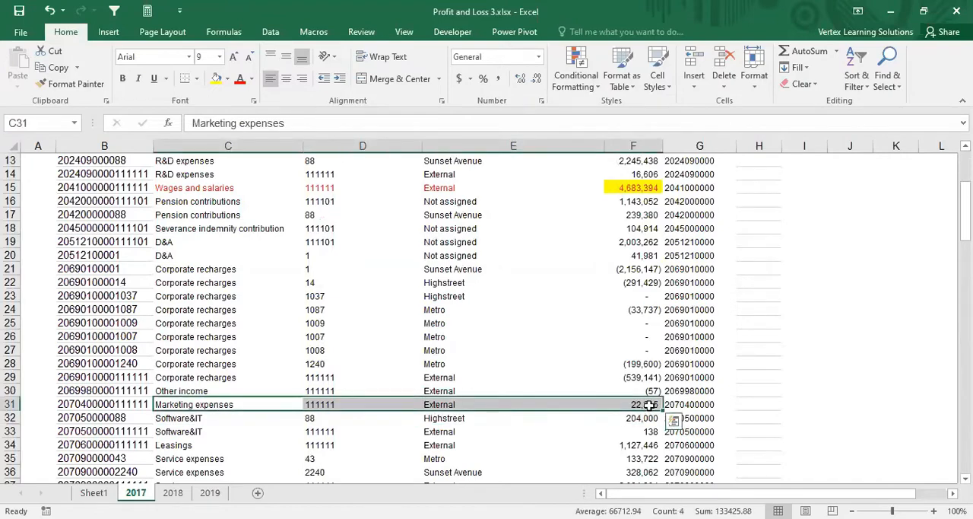
click(653, 391)
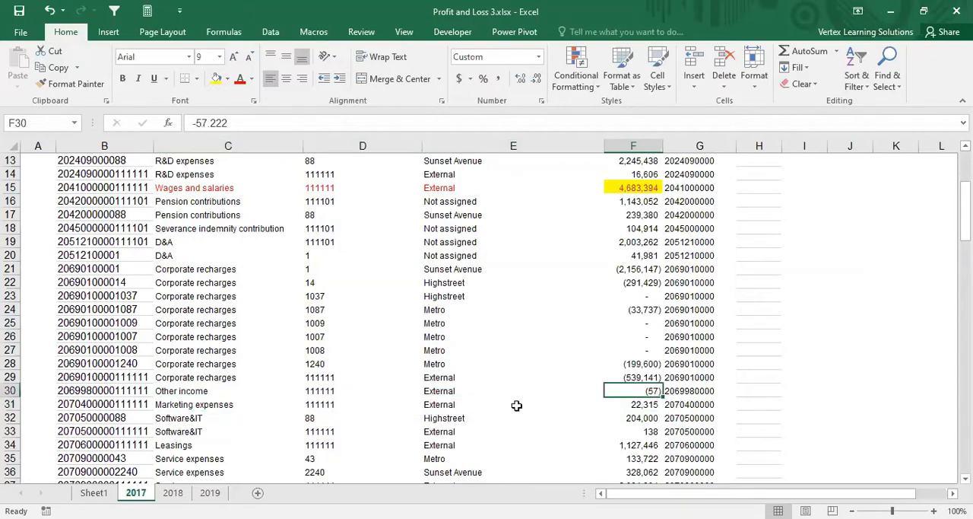
drag(184, 395, 576, 386)
click(237, 376)
drag(236, 376, 616, 377)
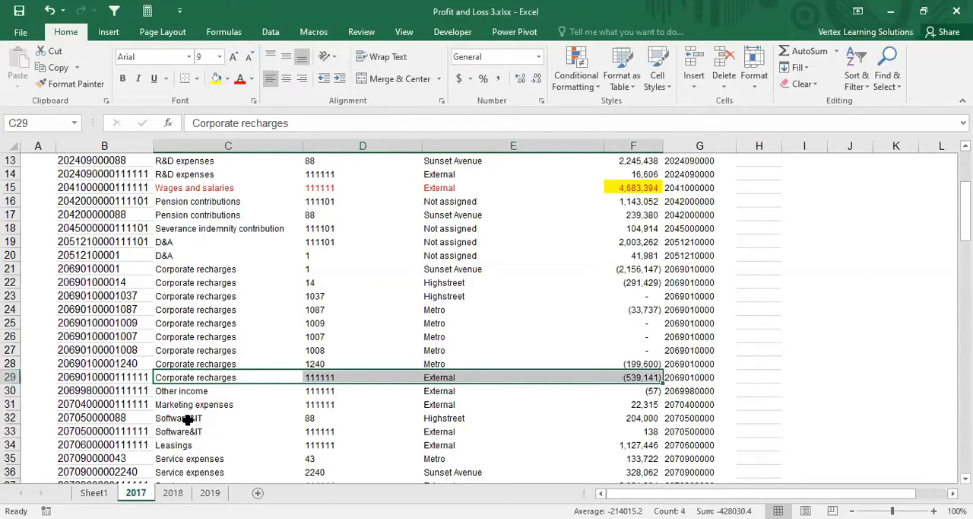
drag(191, 418, 614, 419)
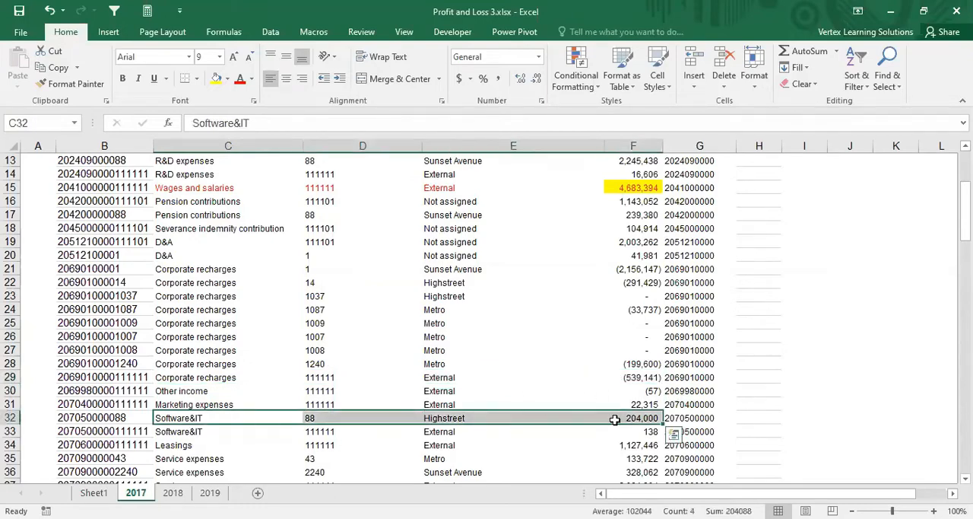
scroll(603, 272, up, 4)
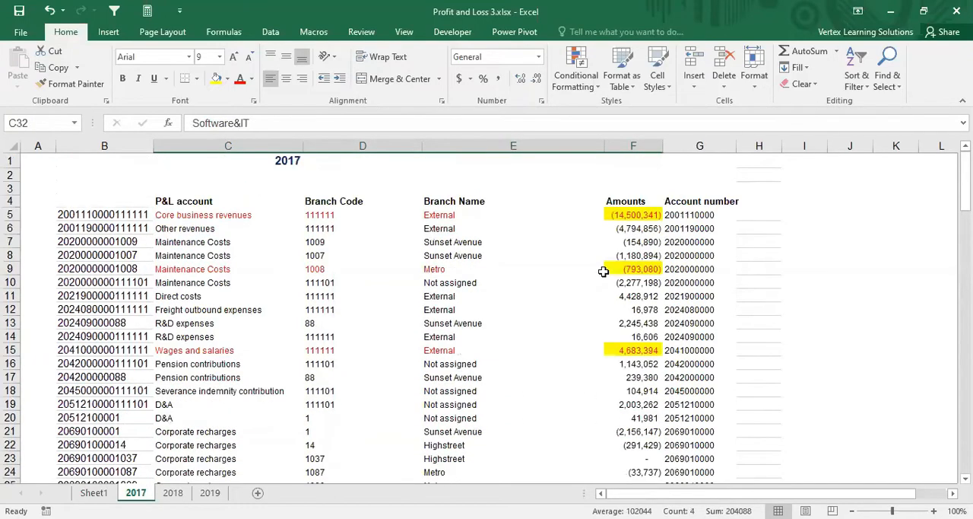
scroll(608, 271, down, 3)
scroll(617, 269, up, 3)
Step: Review the sign-reversed 2017 and 2018 amounts on Sheet1 and the Metro Maintenance Costs amount on the 2017 sheet
click(94, 492)
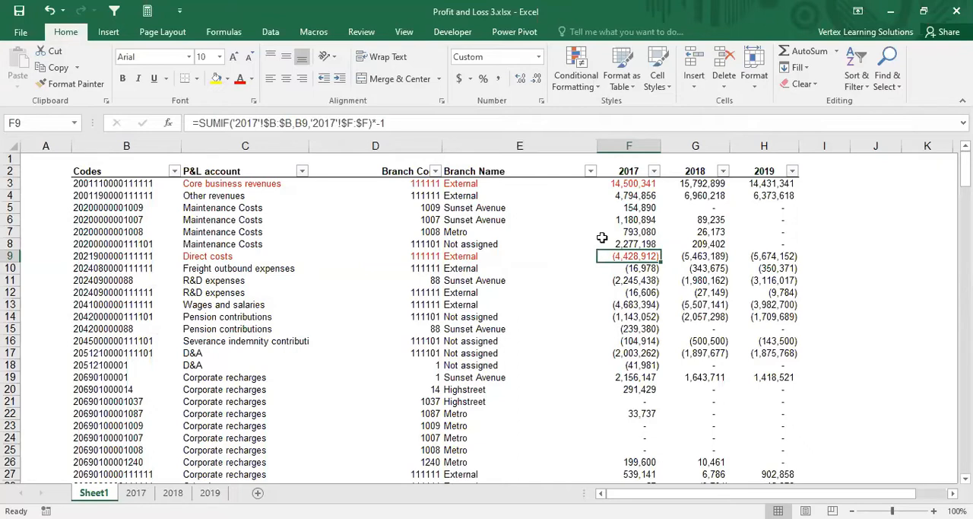
drag(636, 184, 631, 401)
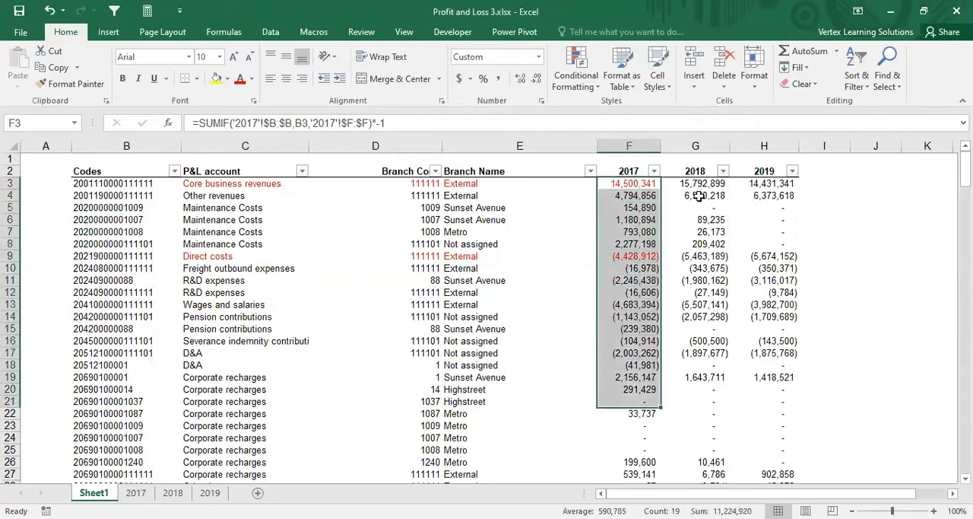
drag(700, 185, 706, 456)
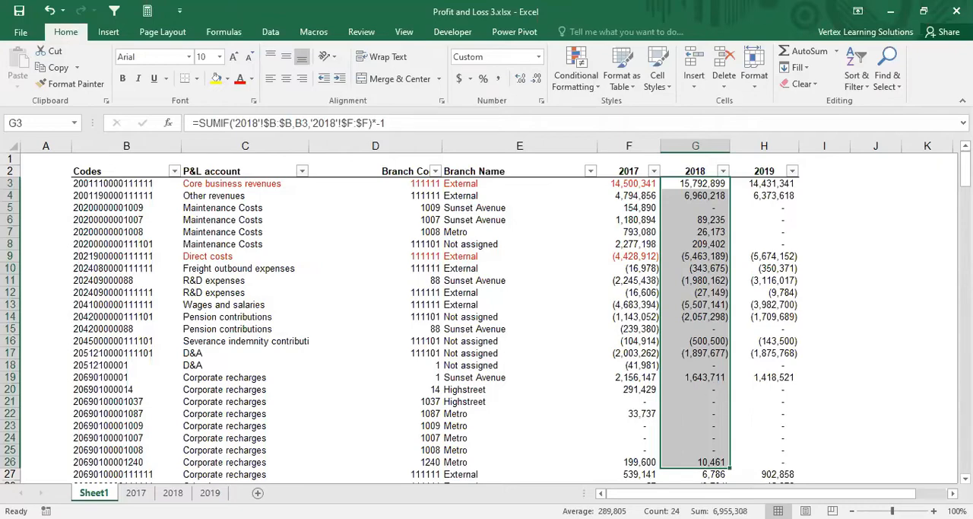
click(229, 383)
click(135, 492)
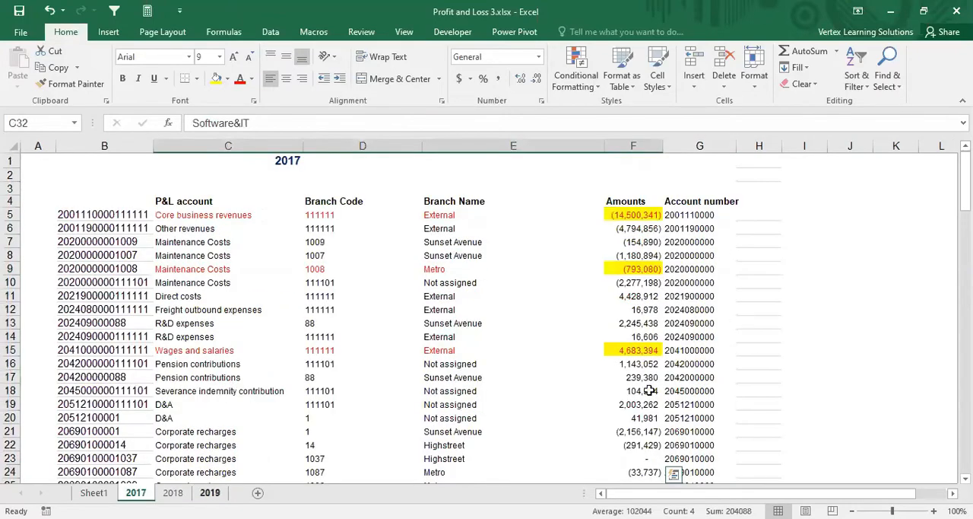
click(632, 269)
click(97, 494)
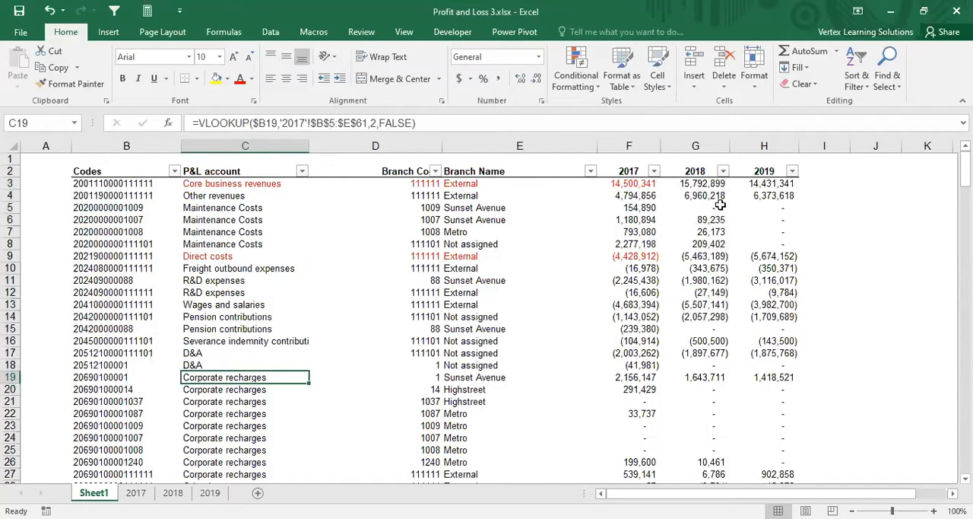
Step: Review the Codes column of Sheet1 and the account and branch code lookups that depend on it
click(212, 184)
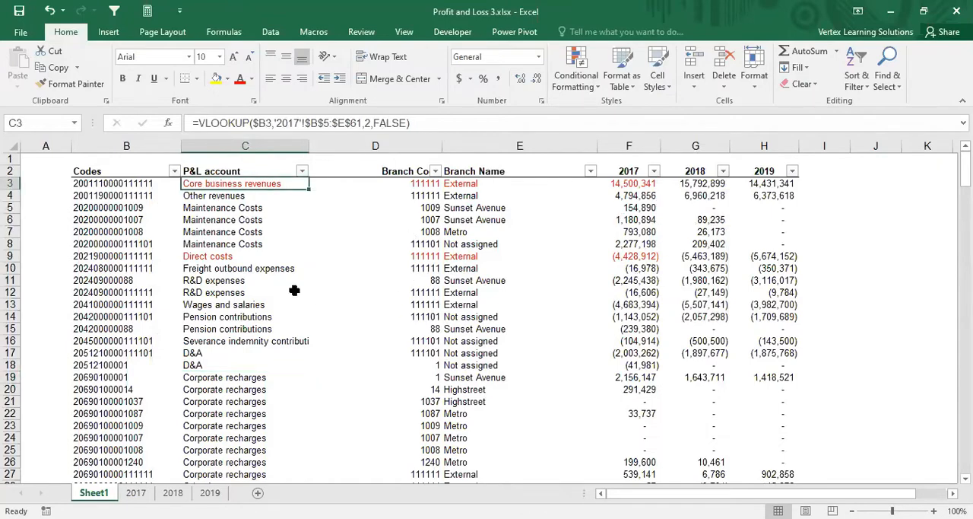
scroll(293, 289, down, 13)
scroll(278, 281, down, 3)
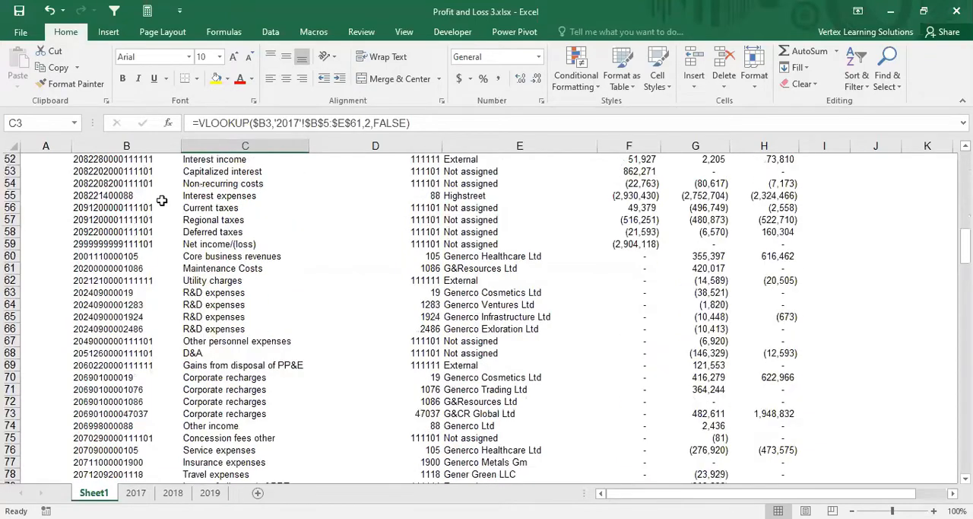
click(121, 145)
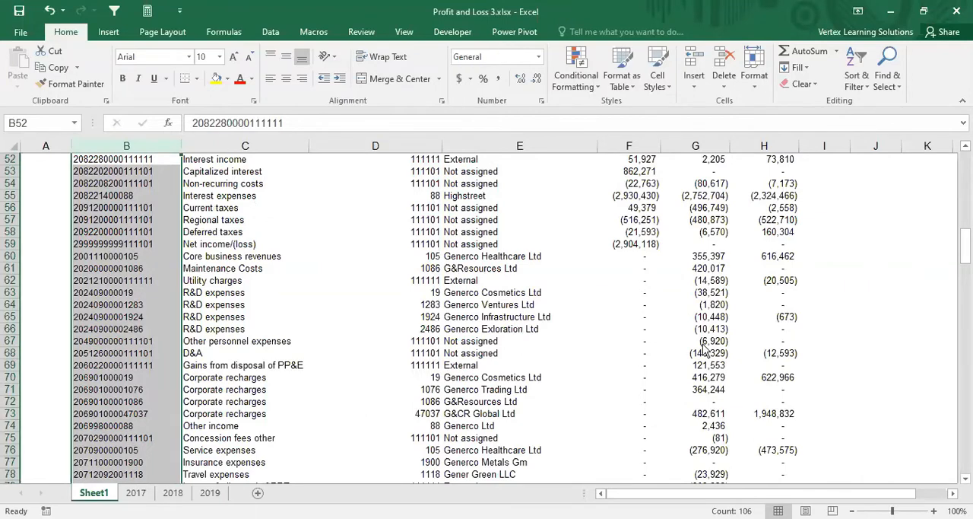
key(alt+Tab)
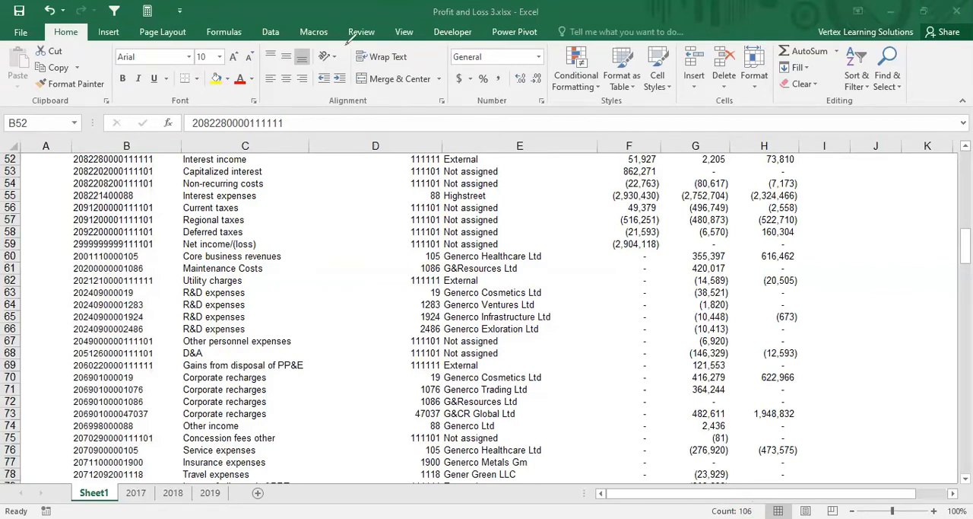
click(387, 328)
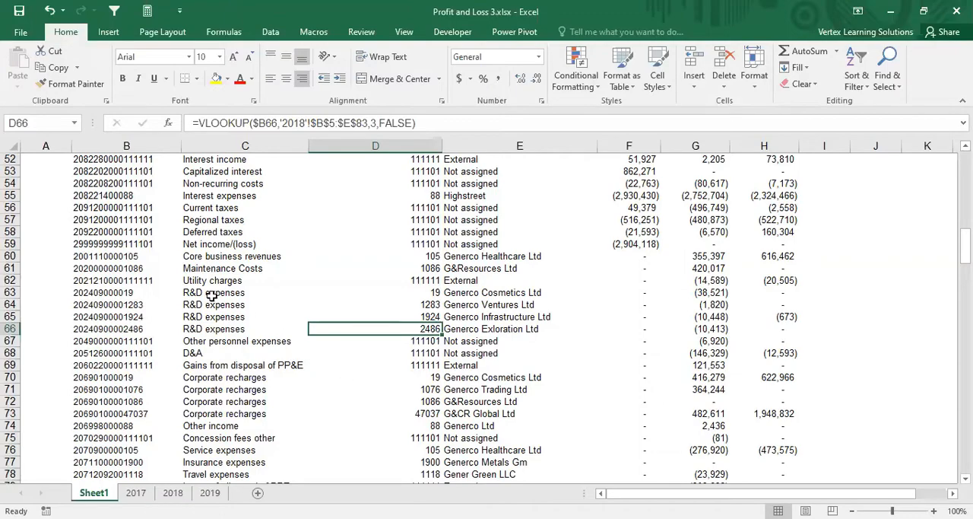
Step: Examine the account names down the P&L account column of Sheet1, including Service, Insurance and Travel expenses
scroll(212, 297, up, 17)
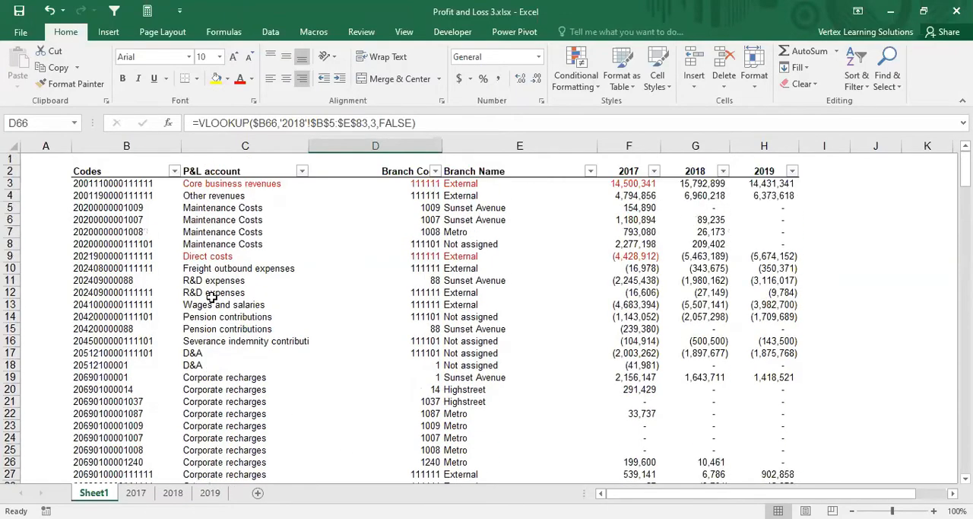
click(301, 232)
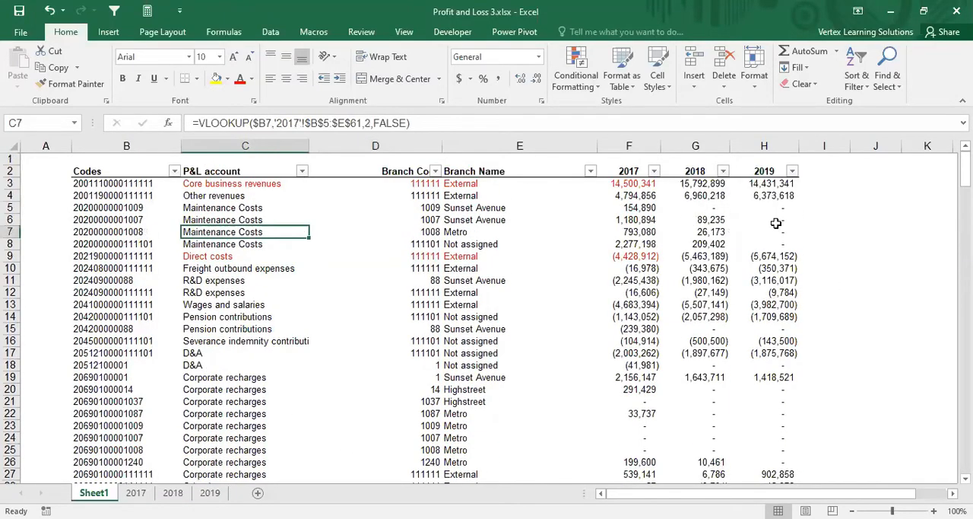
scroll(774, 232, down, 8)
scroll(774, 232, down, 11)
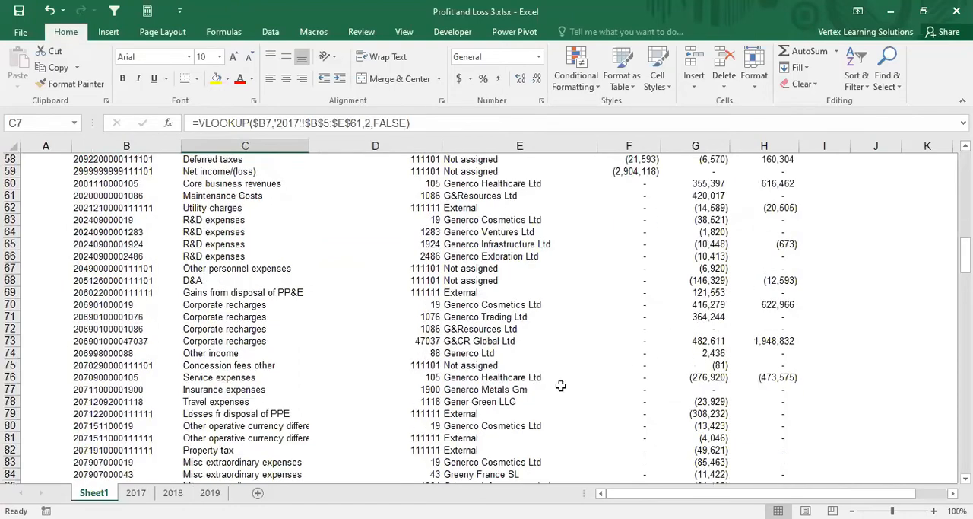
scroll(419, 362, down, 4)
click(222, 256)
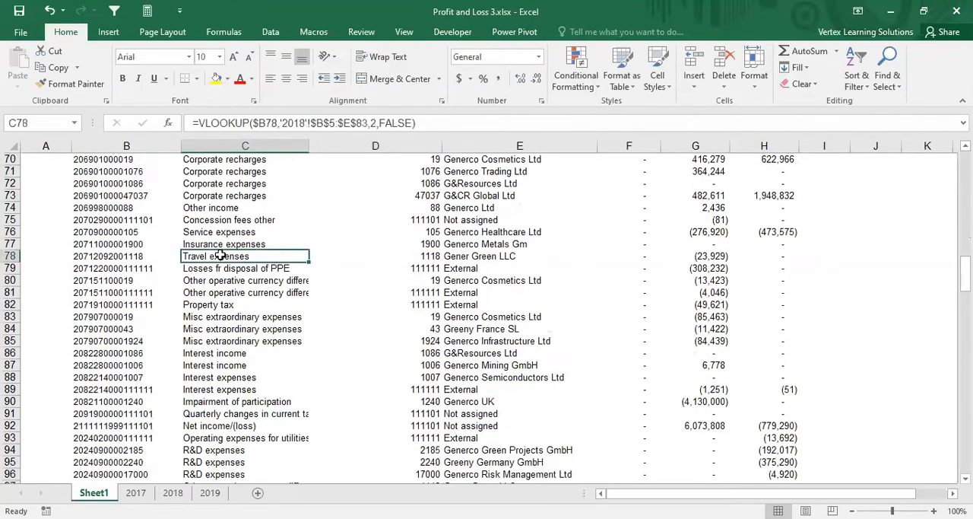
click(223, 245)
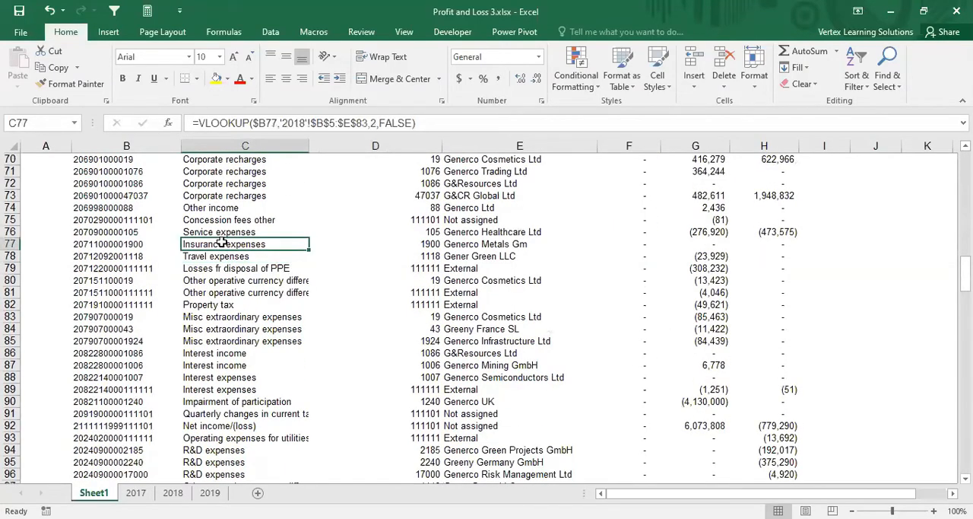
drag(219, 233, 222, 255)
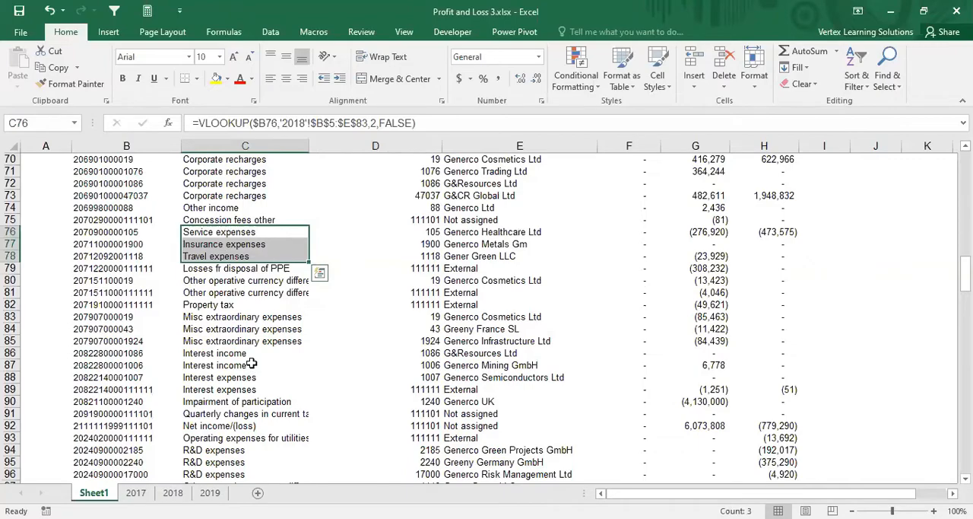
scroll(251, 364, up, 20)
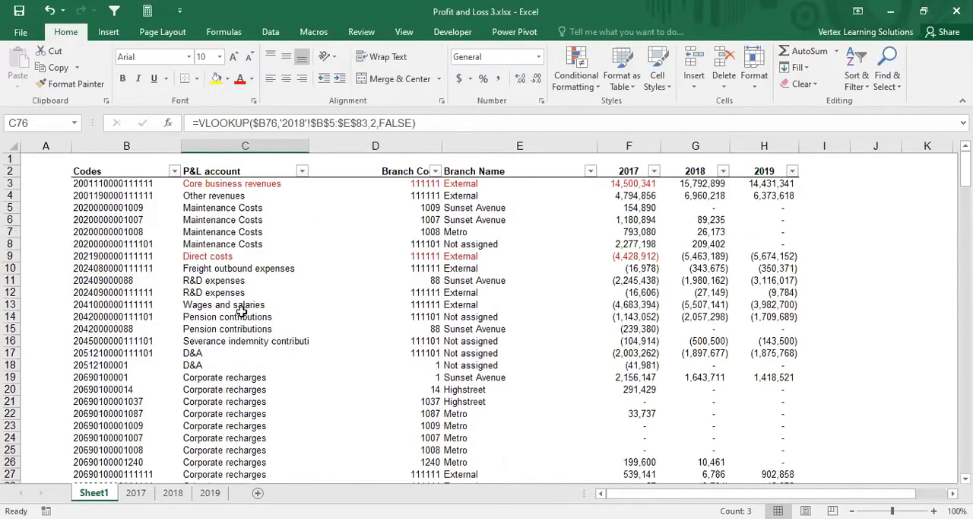
click(302, 170)
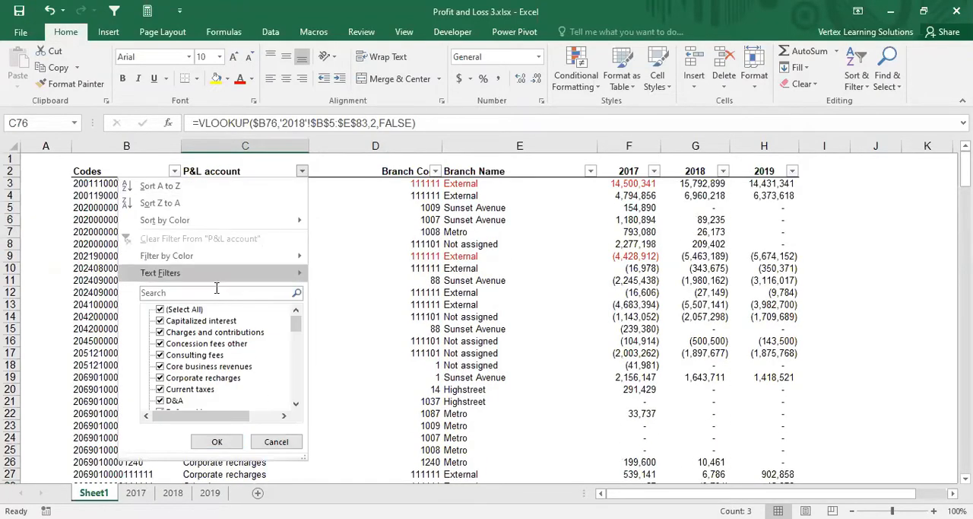
click(159, 309)
click(159, 310)
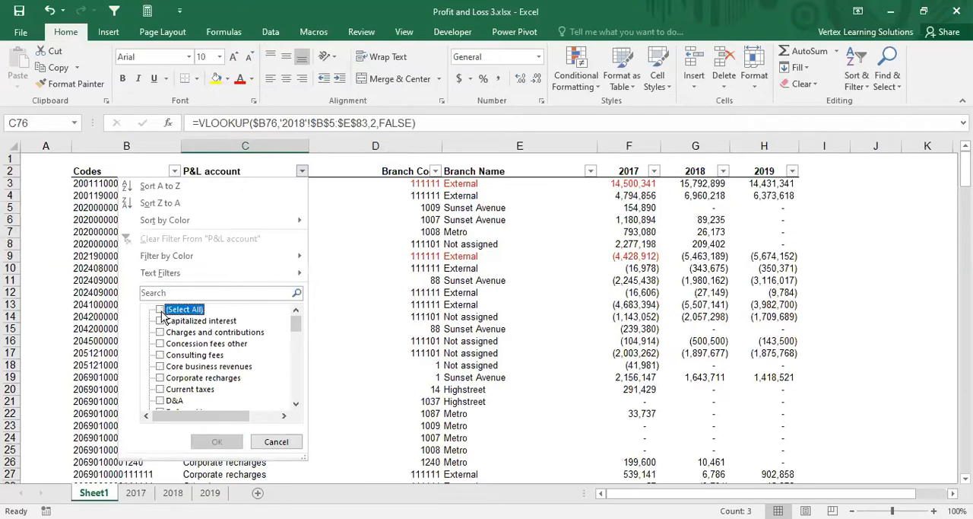
click(160, 356)
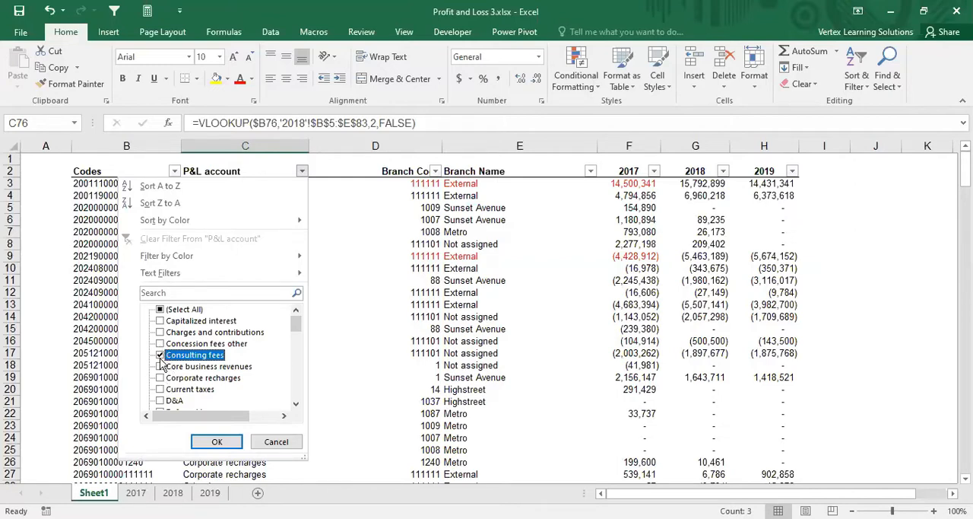
click(160, 355)
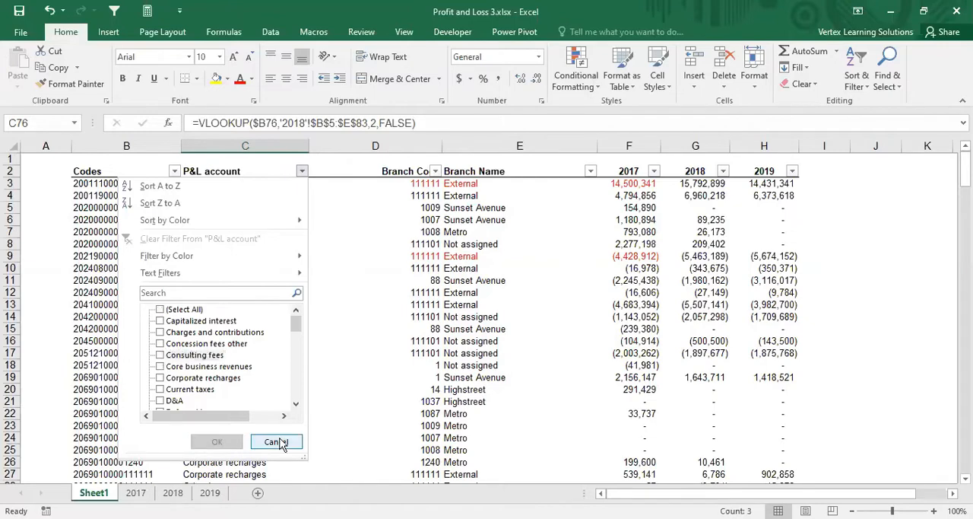
click(161, 310)
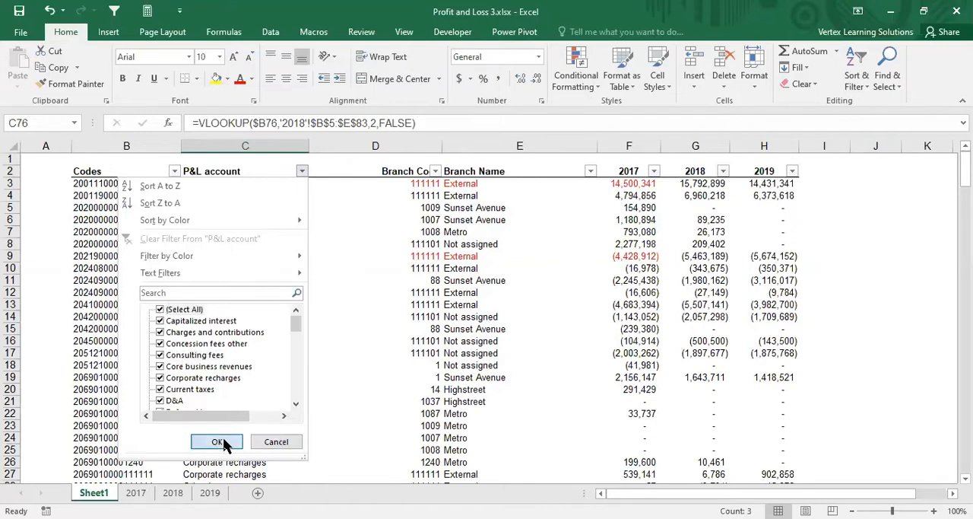
click(219, 442)
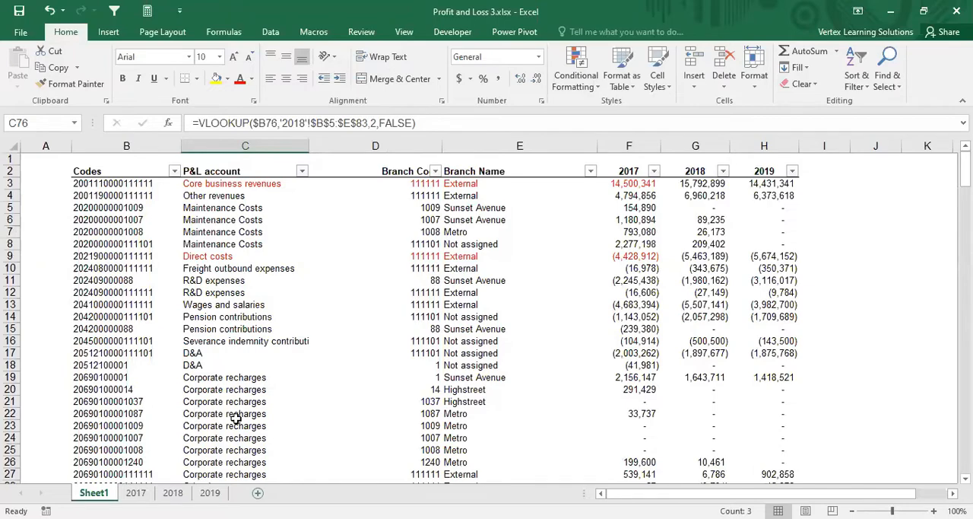
Step: Add a new worksheet after Sheet1 and enter the labels Revenue, COS and GP in cells C3 to C5
click(258, 493)
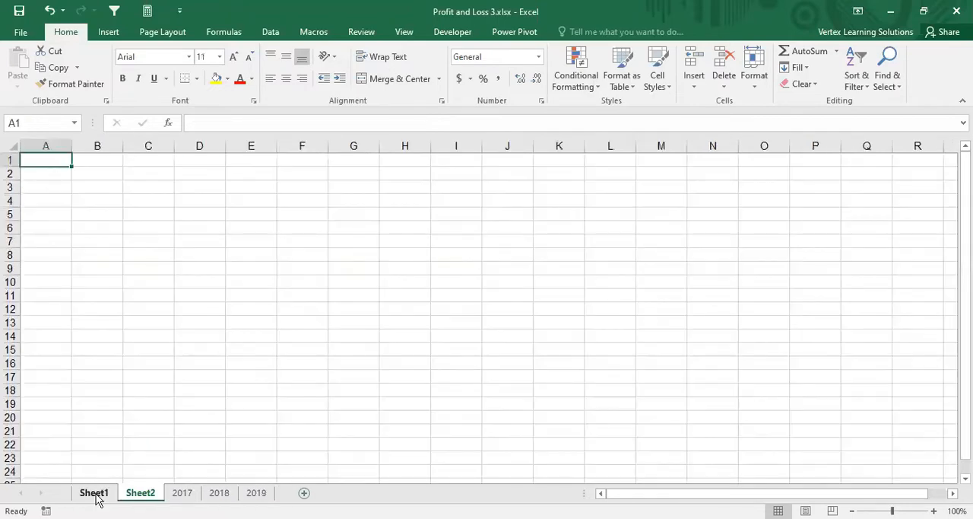
click(95, 493)
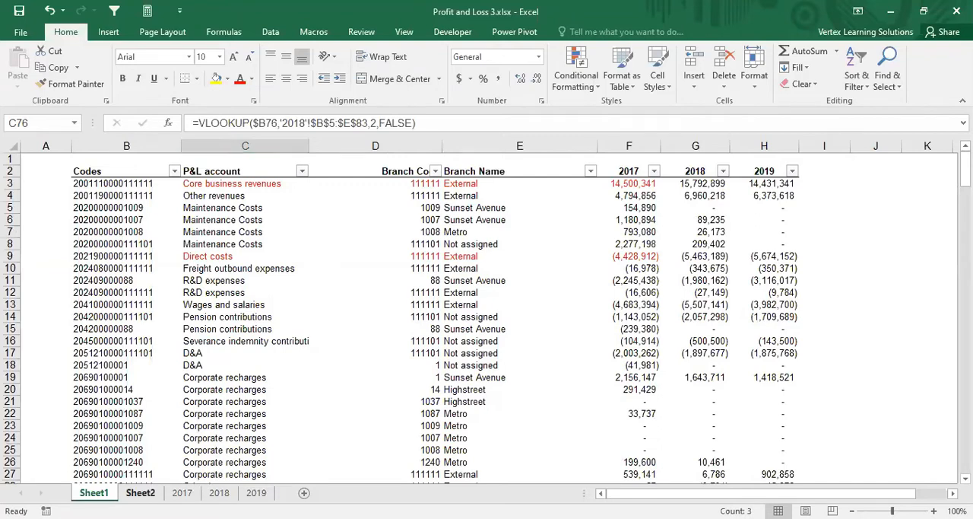
click(140, 493)
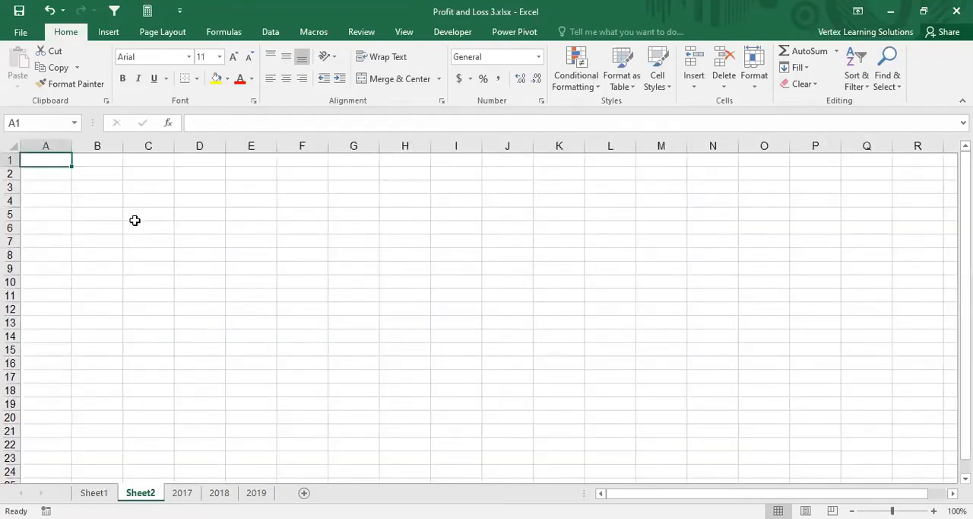
click(139, 191)
text(Revenue)
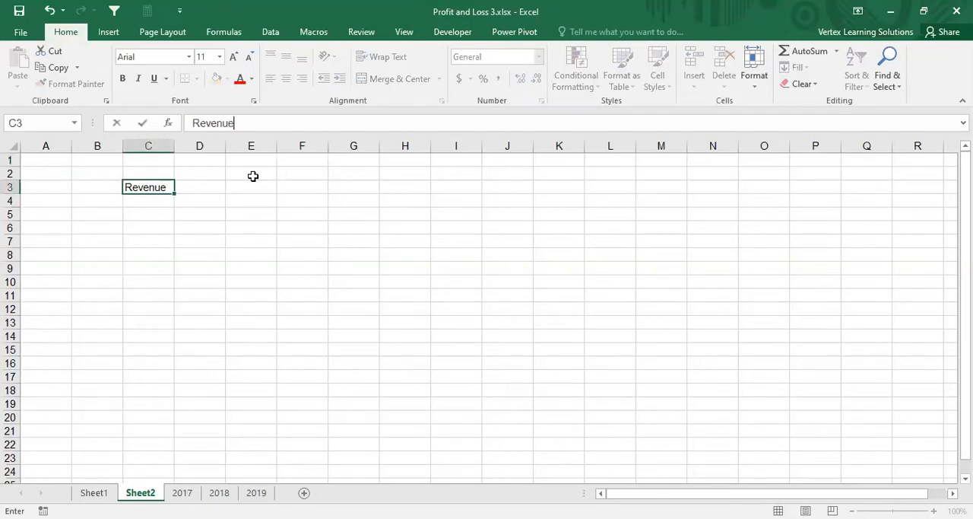
key(Return)
text(COS)
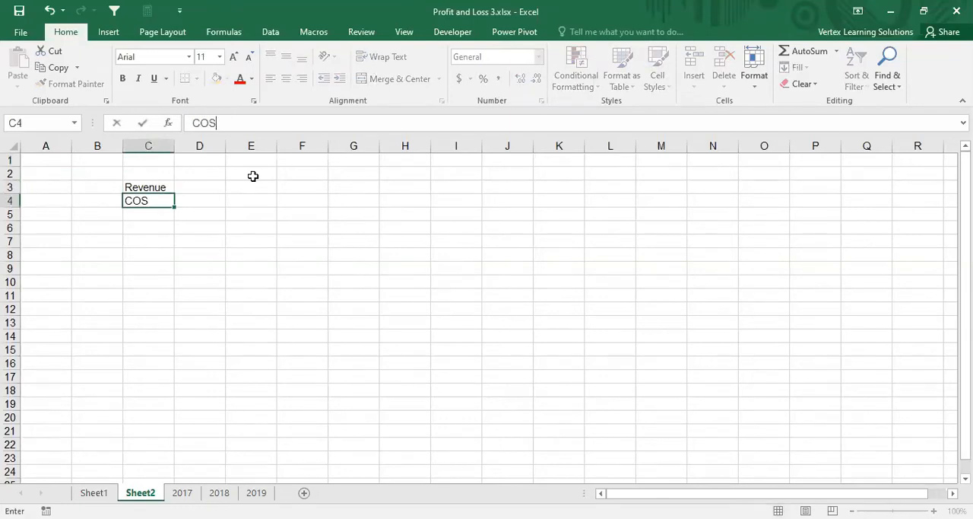
key(Return)
text(GP)
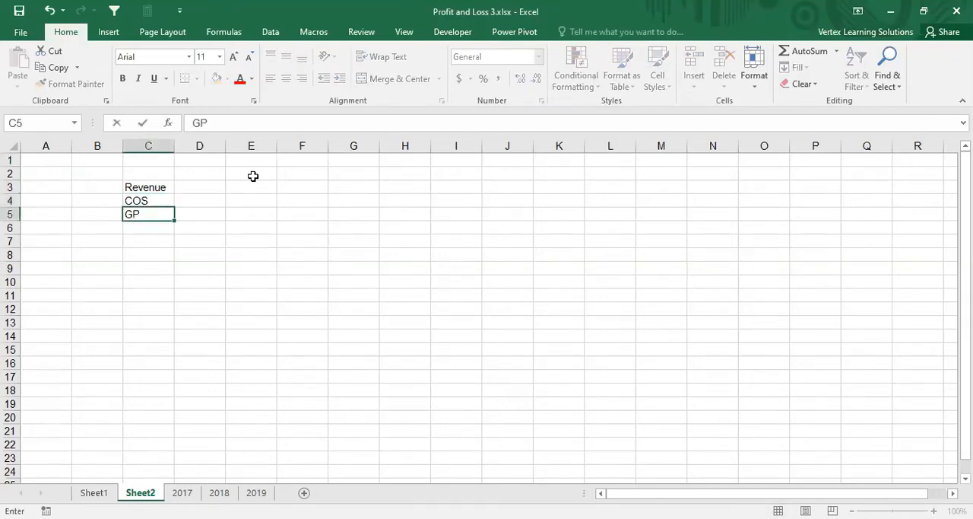
key(Return)
Step: Enter the labels Admin Exp, Salaries, Other Exp and Interest Income in cells C6 to C9
text(Admi)
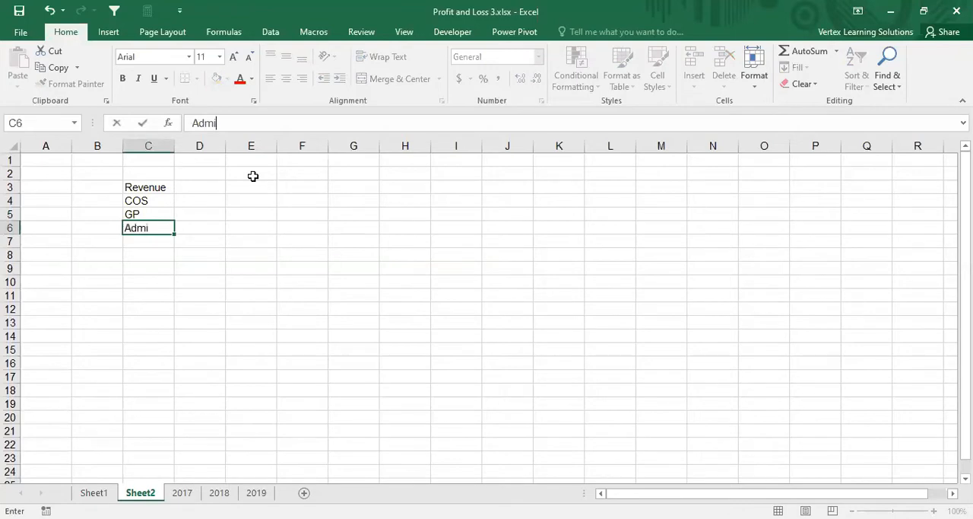
text(n Exp)
key(Return)
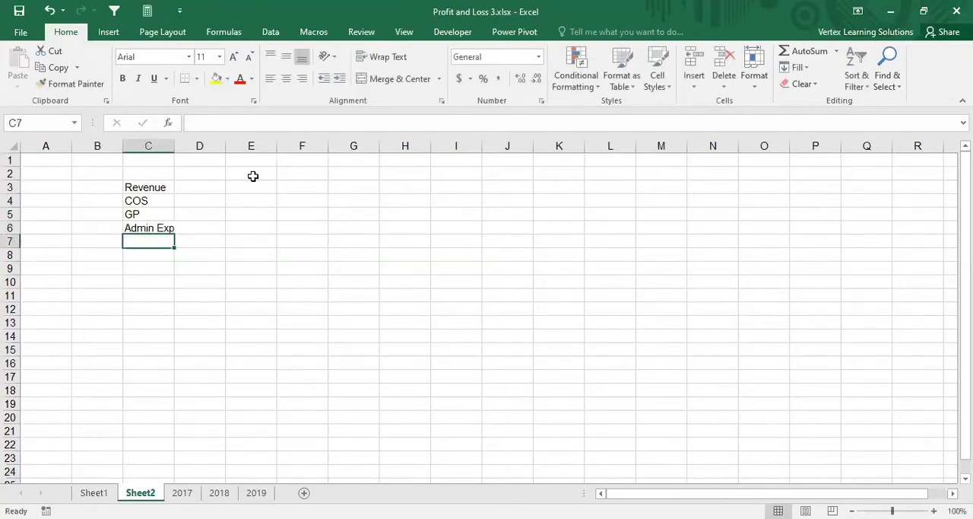
text(Salaries)
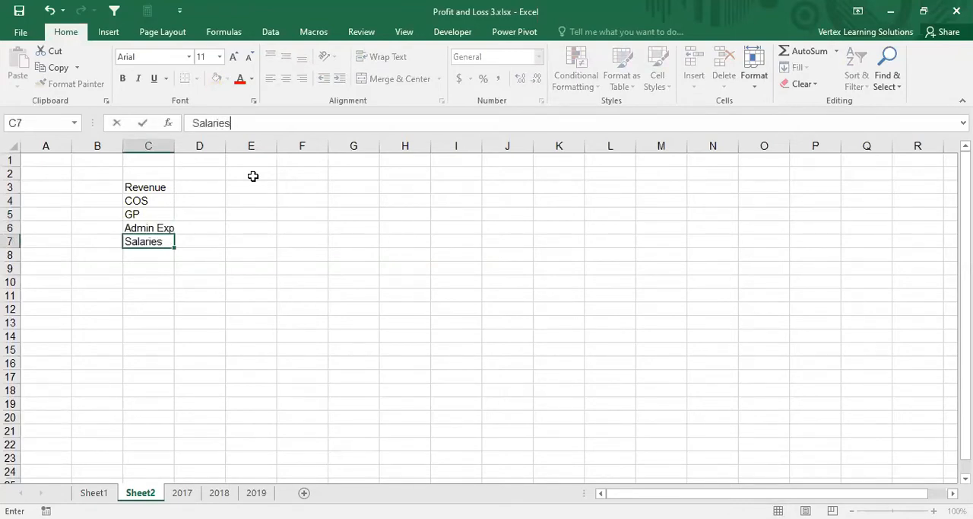
key(Return)
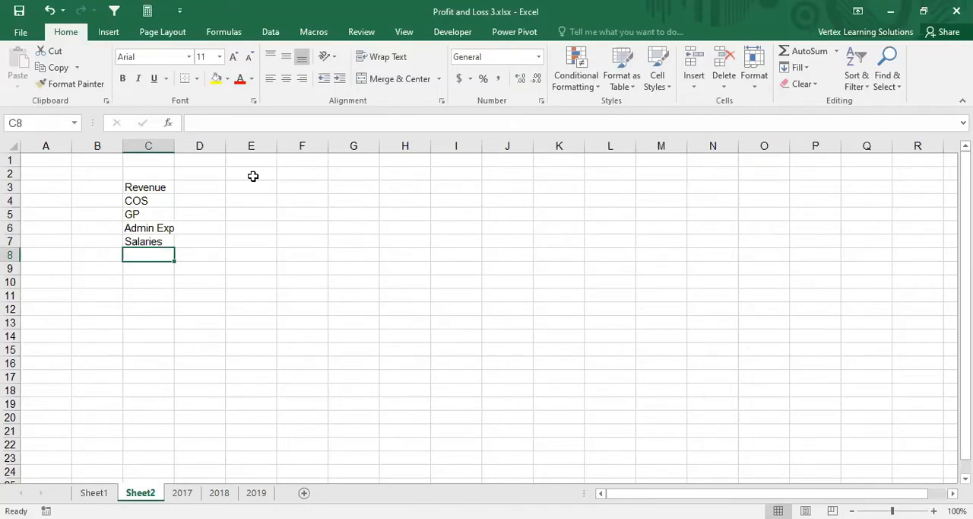
text(Other Exp)
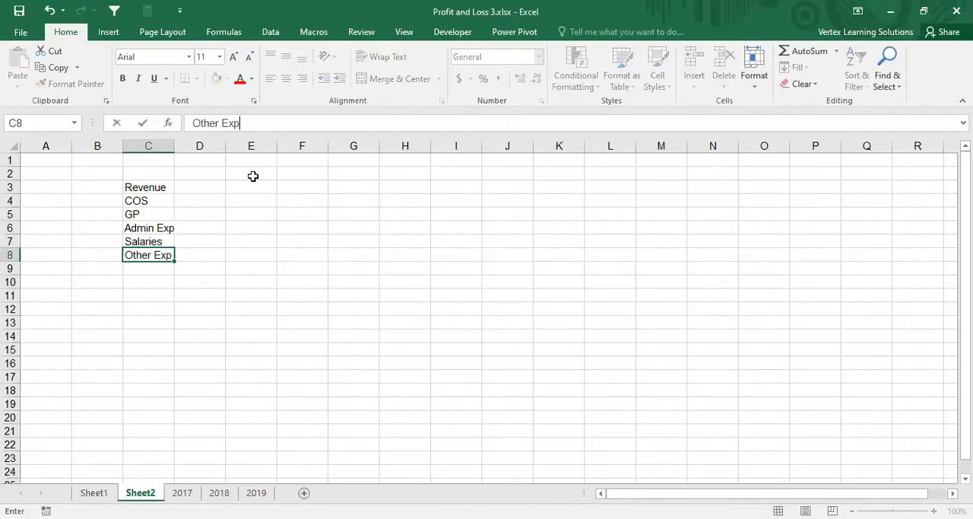
key(Return)
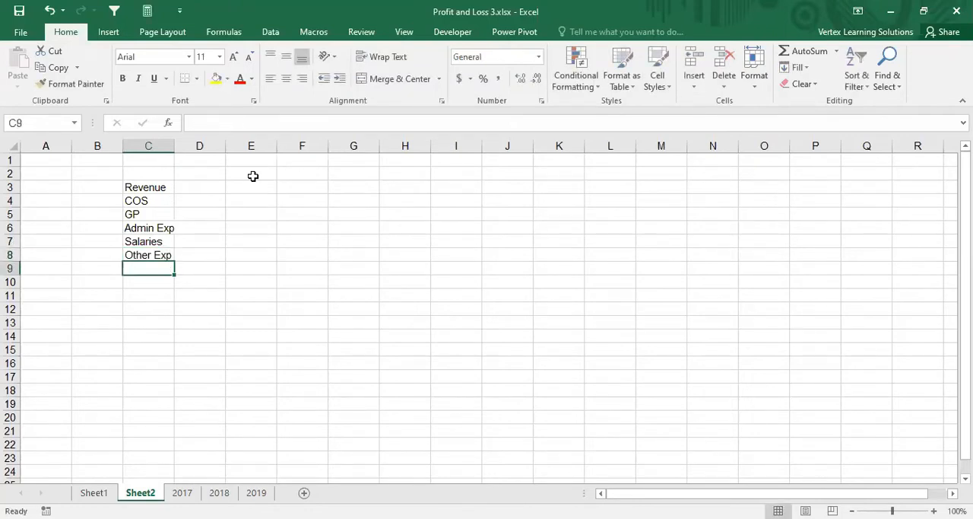
text(Interest)
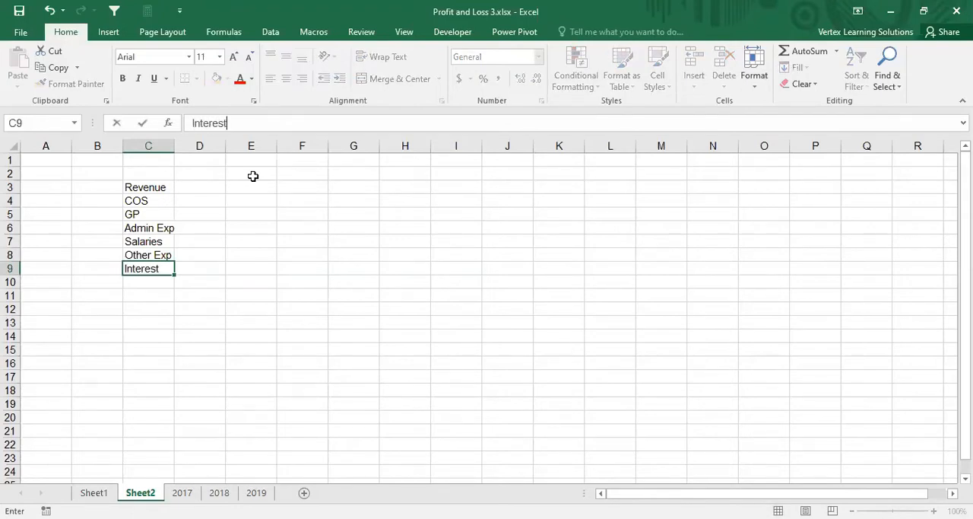
text( Income)
key(Return)
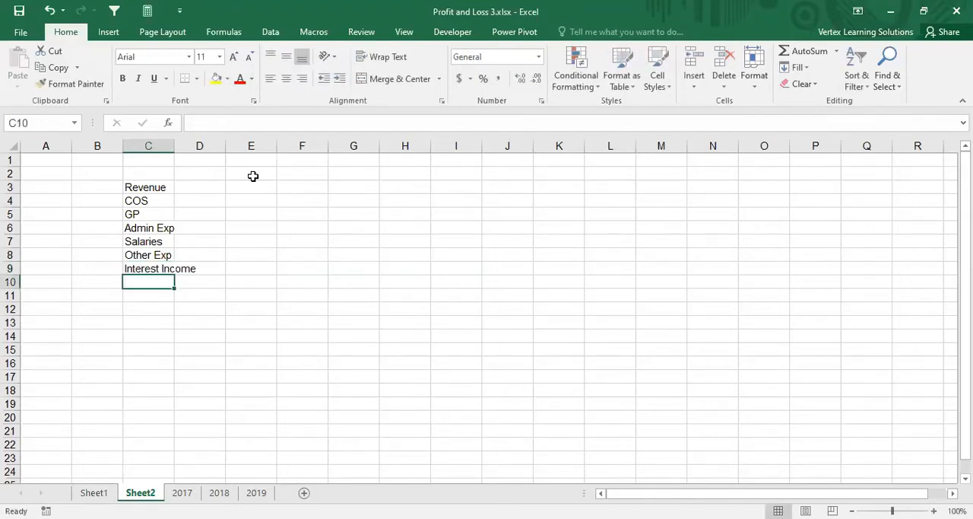
Step: Insert a cell above Admin Exp, shifting the labels down, and enter Other Income in it
key(Up)
key(Up)
key(Up)
key(Up)
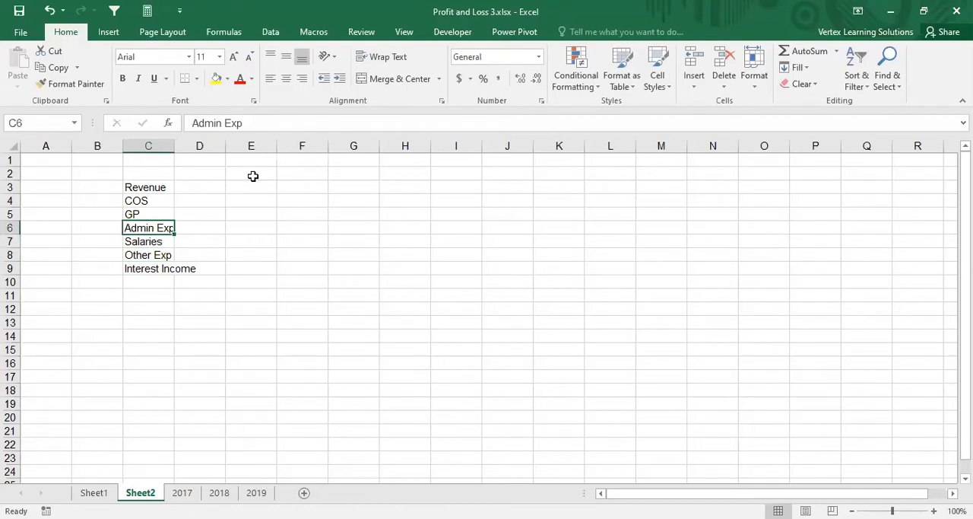
key(ctrl+shift+plus)
key(Return)
text(Ot)
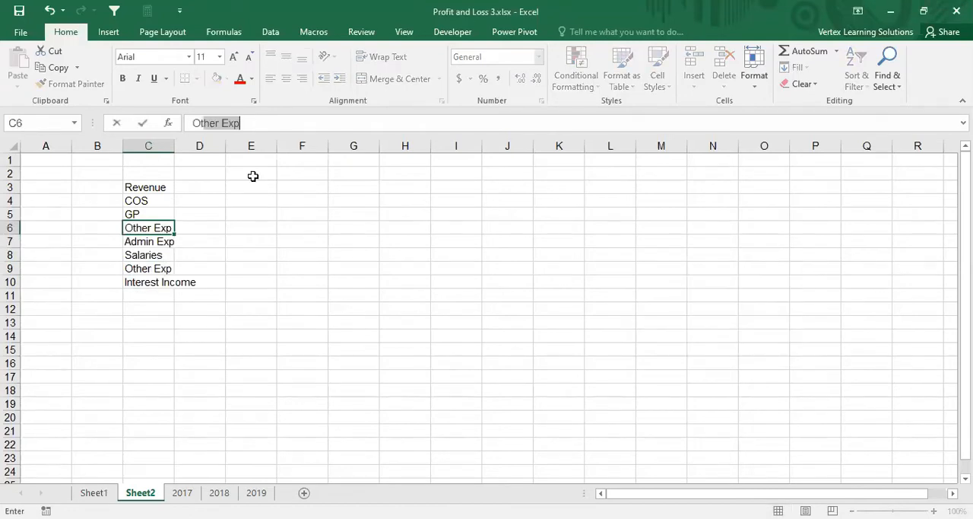
text(her Income)
key(Return)
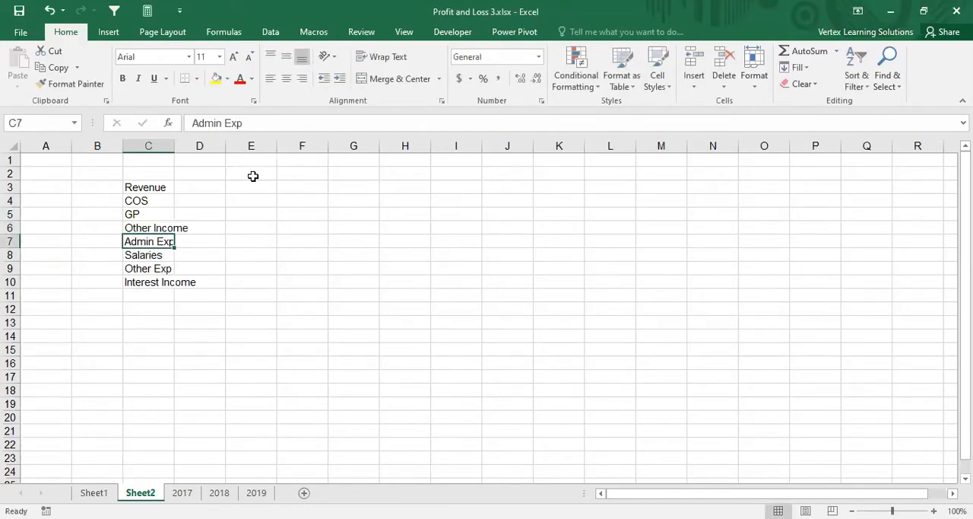
Step: Enter the labels PBIT and Interets Exp in cells C11 and C12, below Interest Income
click(148, 284)
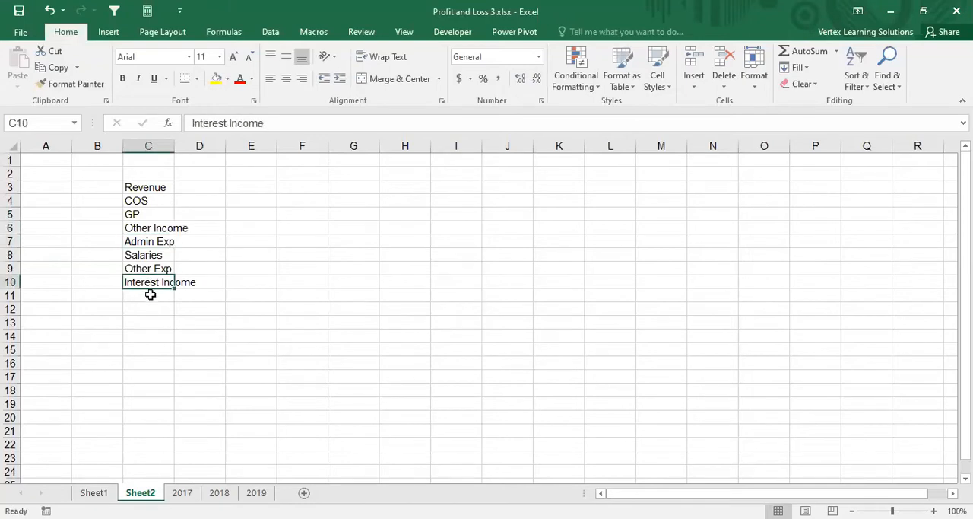
click(151, 294)
text(PB)
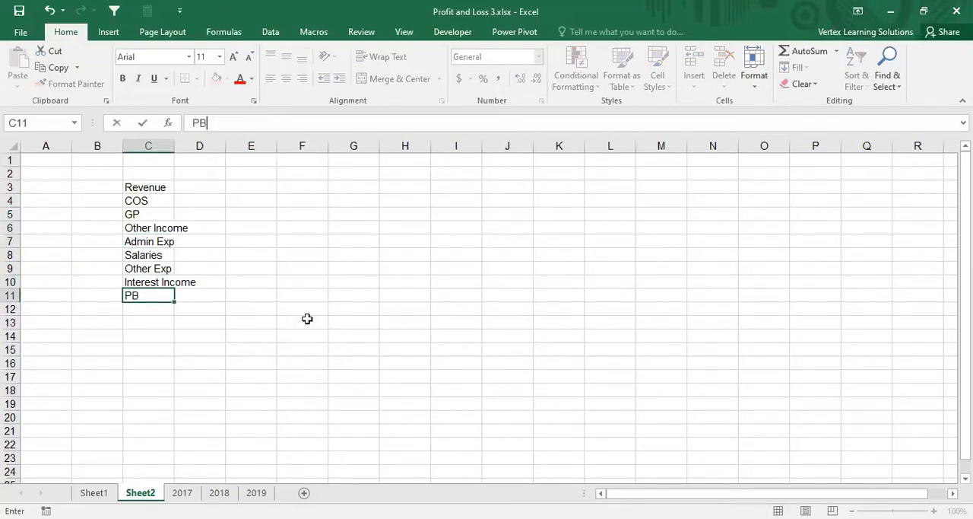
text(IT)
key(Return)
text(Interets)
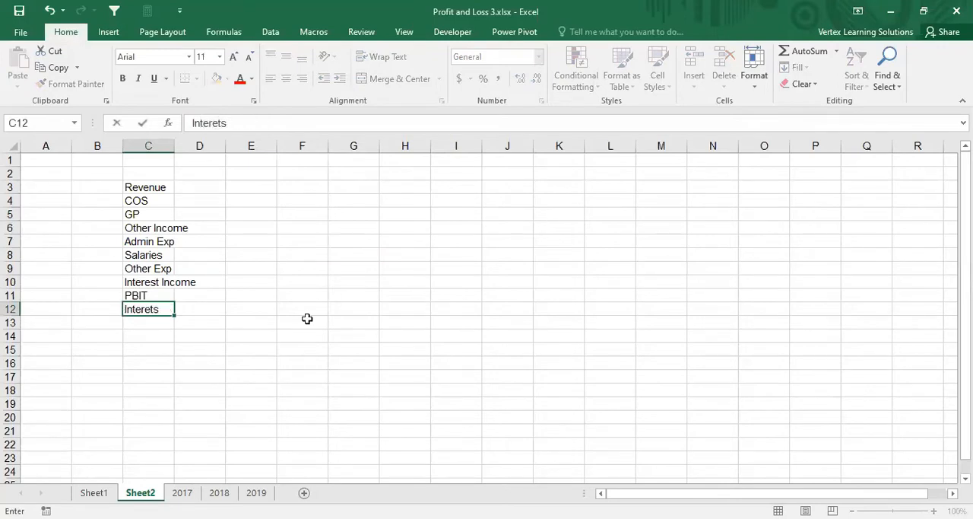
text( Exp)
key(Return)
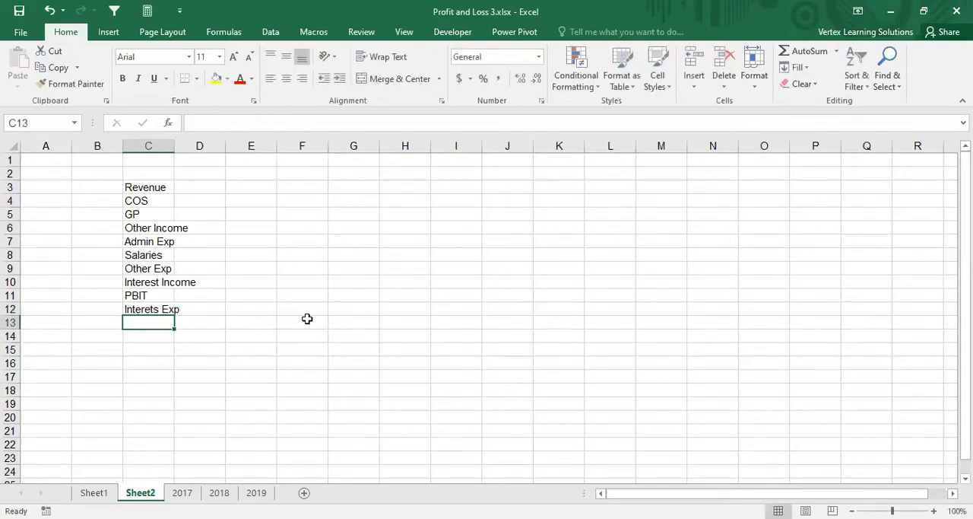
Step: Enter Profit Before Tax and Profit Tax in cells C13 and C14, and widen column C to fit the labels
text(Profit B)
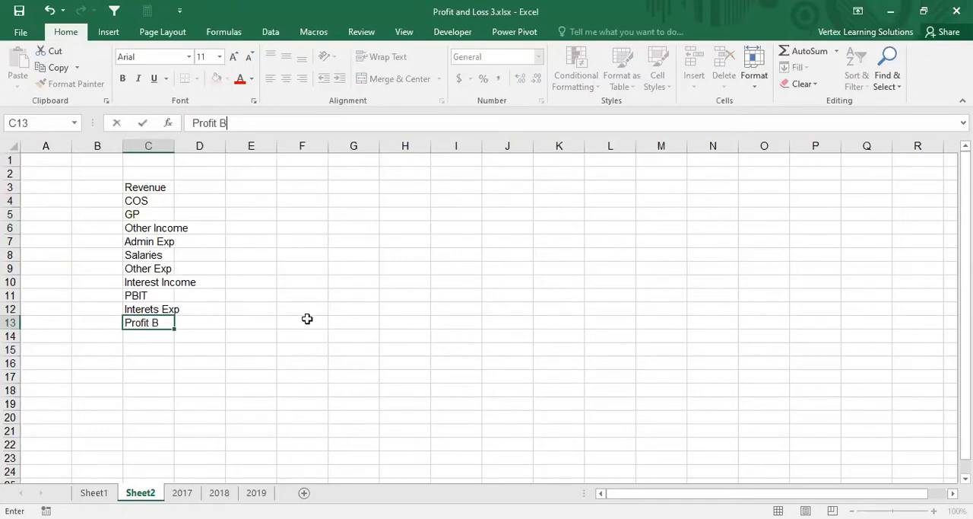
text(efore Tax)
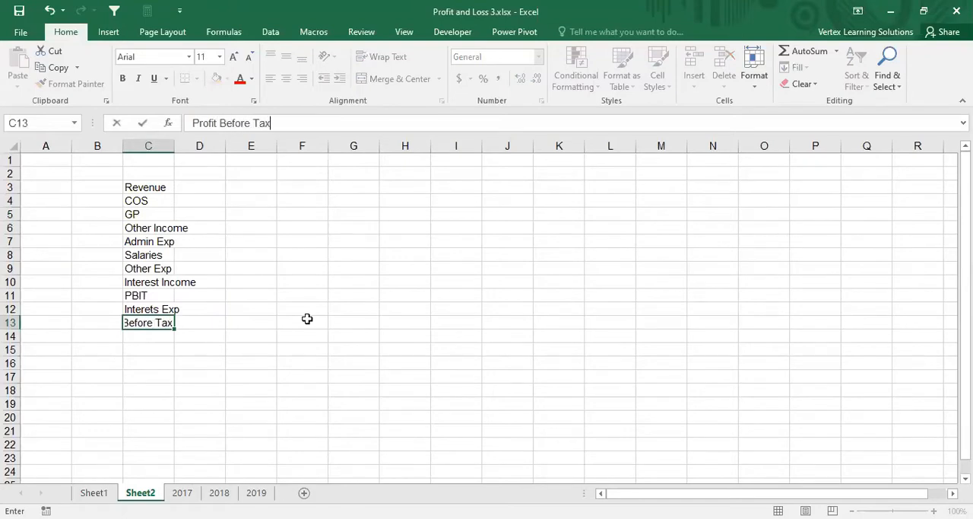
key(Return)
text(Profit)
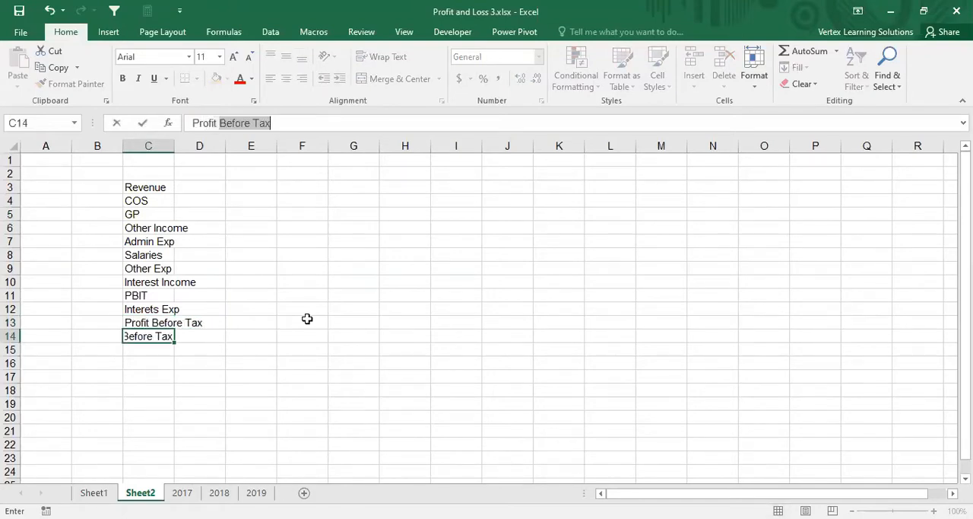
key(BackSpace)
text(Tax)
key(Return)
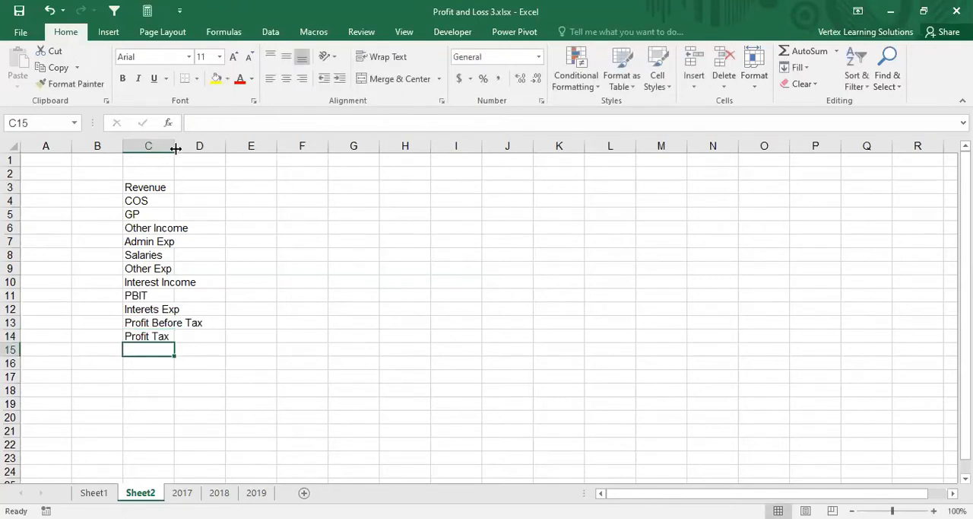
drag(175, 148, 244, 148)
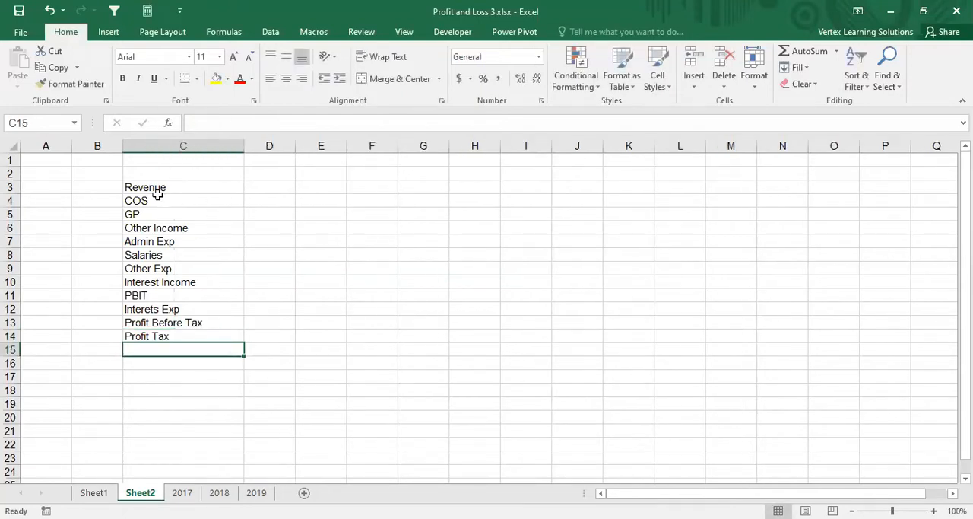
click(140, 188)
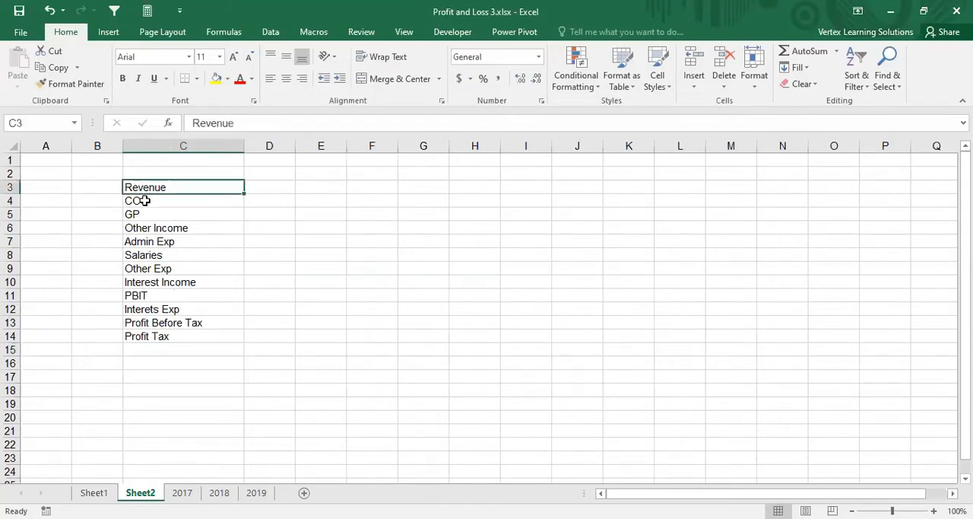
drag(145, 200, 163, 335)
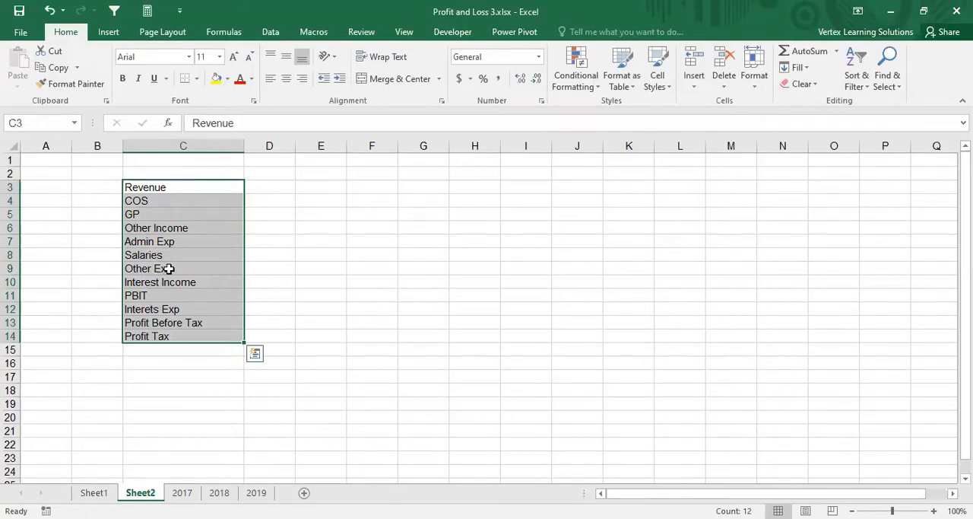
click(162, 202)
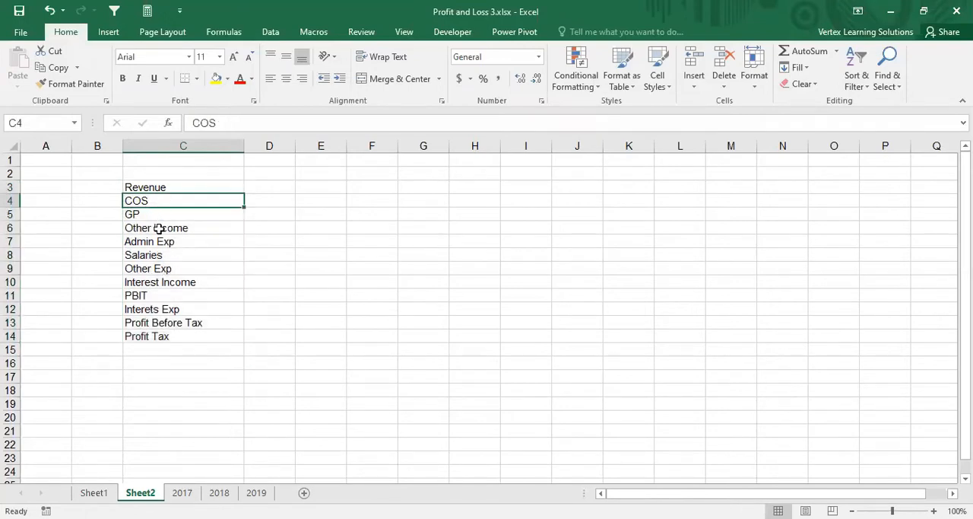
Step: Replace the Salaries label in cell C8 with Staff Costs
click(160, 230)
click(158, 243)
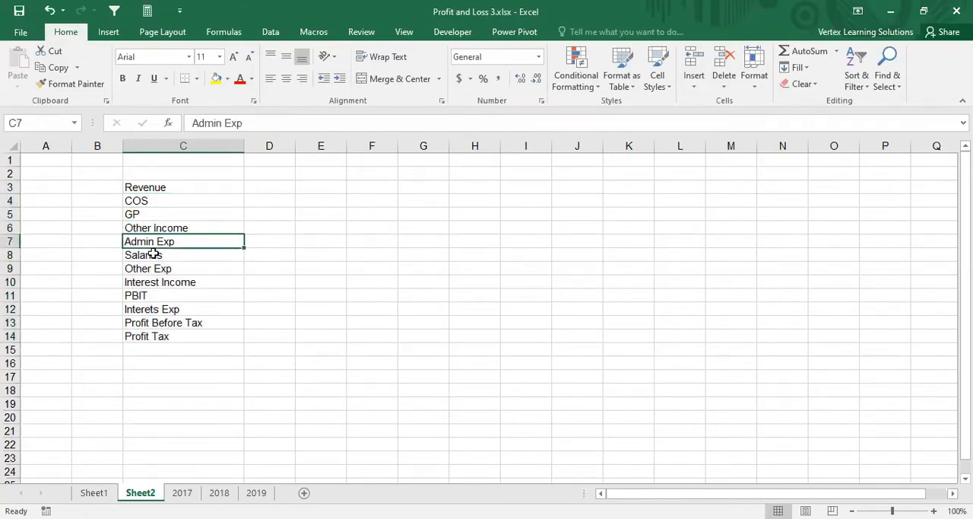
click(155, 253)
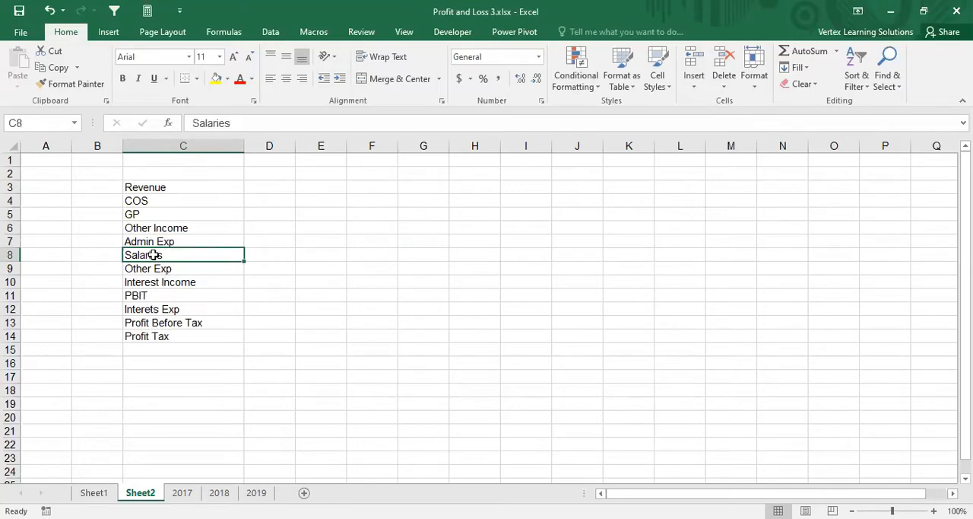
text(Sa)
key(BackSpace)
text(taff)
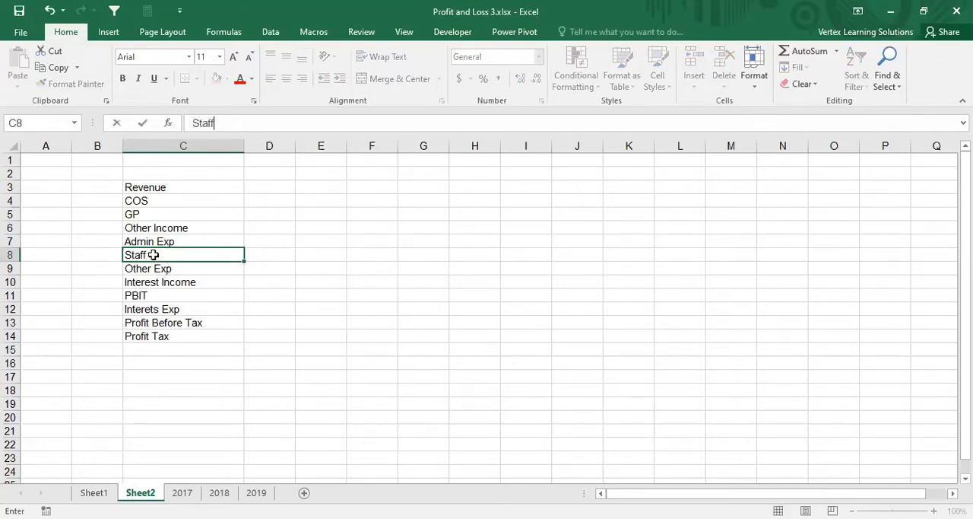
text( Costs)
key(Return)
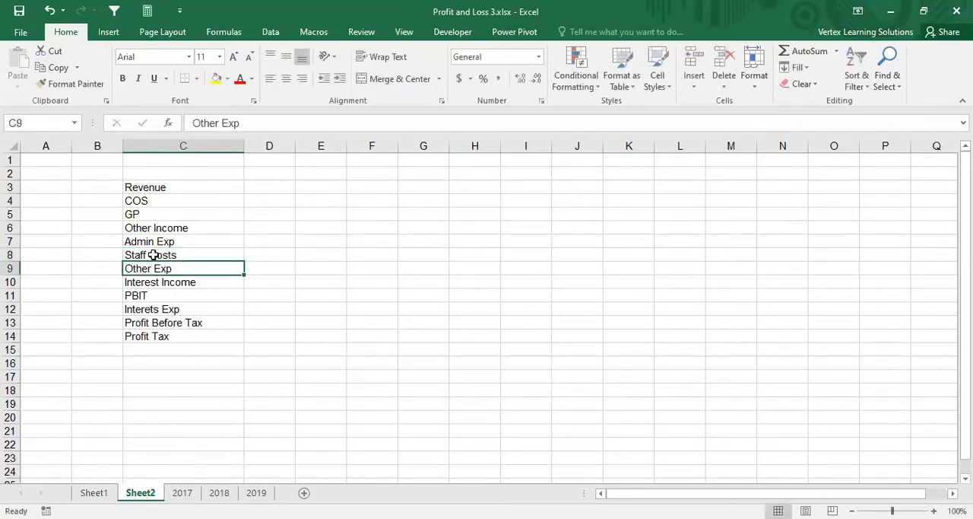
click(154, 255)
click(270, 255)
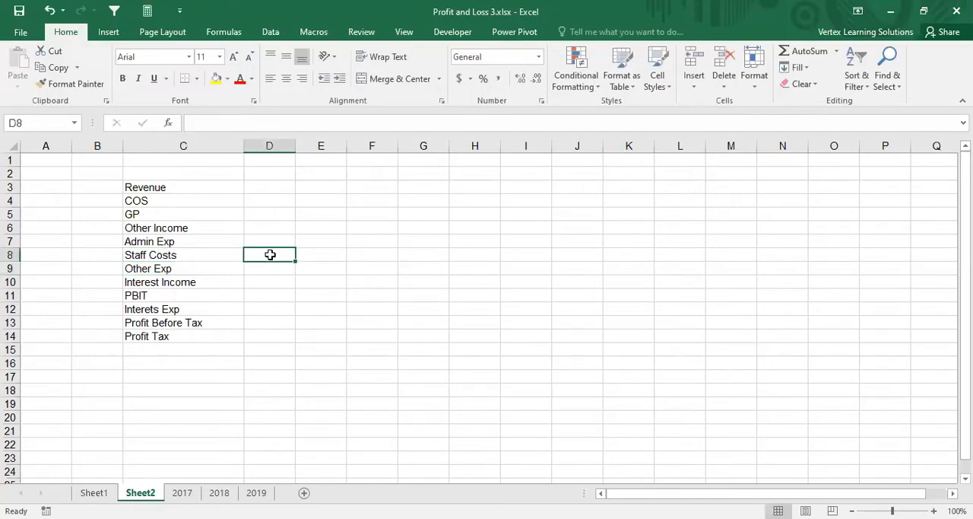
click(198, 255)
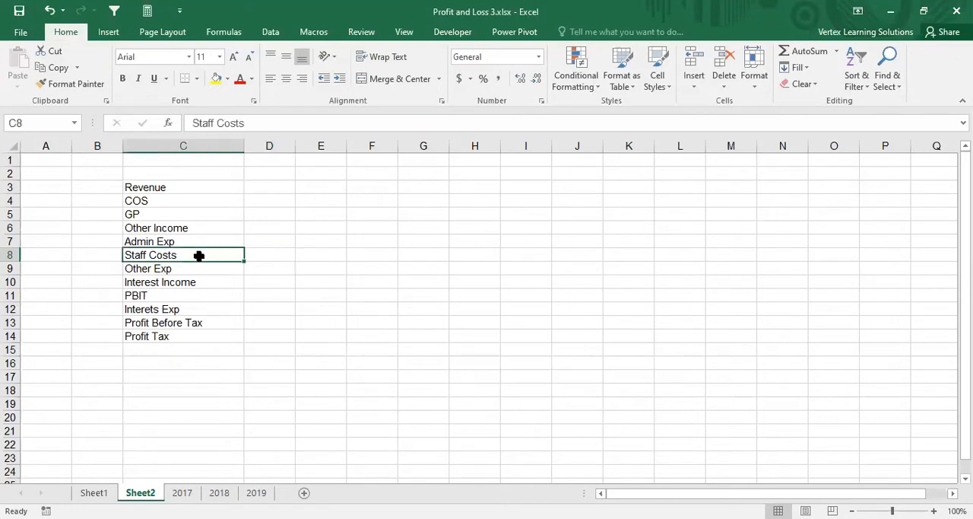
click(193, 267)
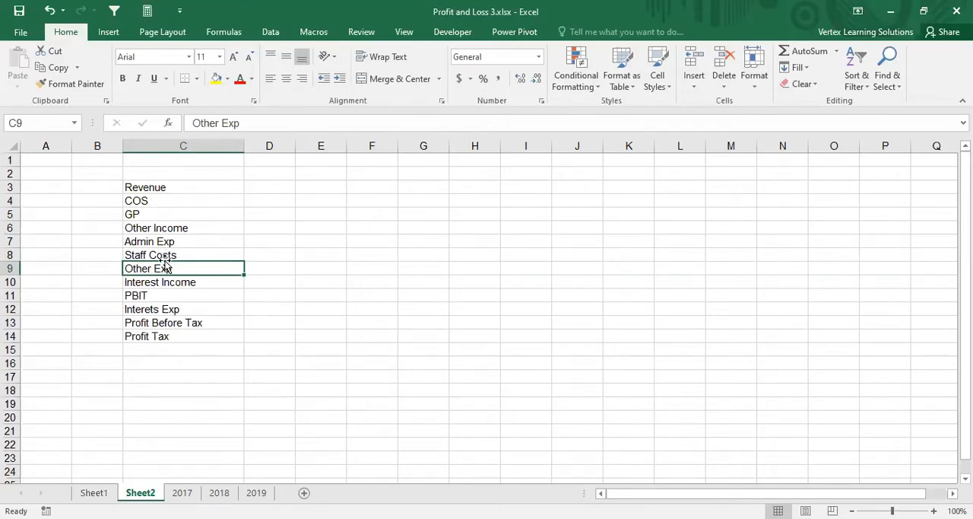
click(164, 241)
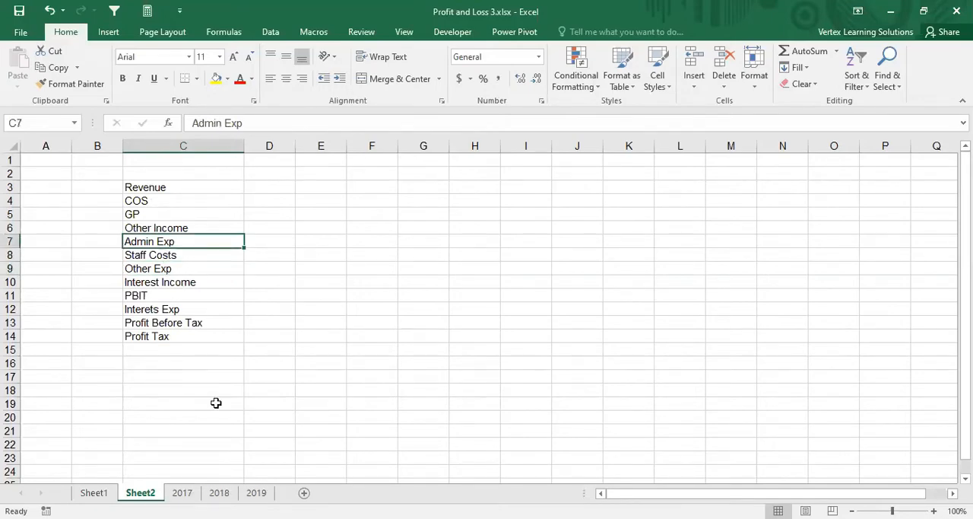
Step: In Sheet1's P&L account filter, select only Utility expenses, Utility charges, Travel expenses, Software&IT, Service expenses and Repairs/Maintenance costs
click(106, 493)
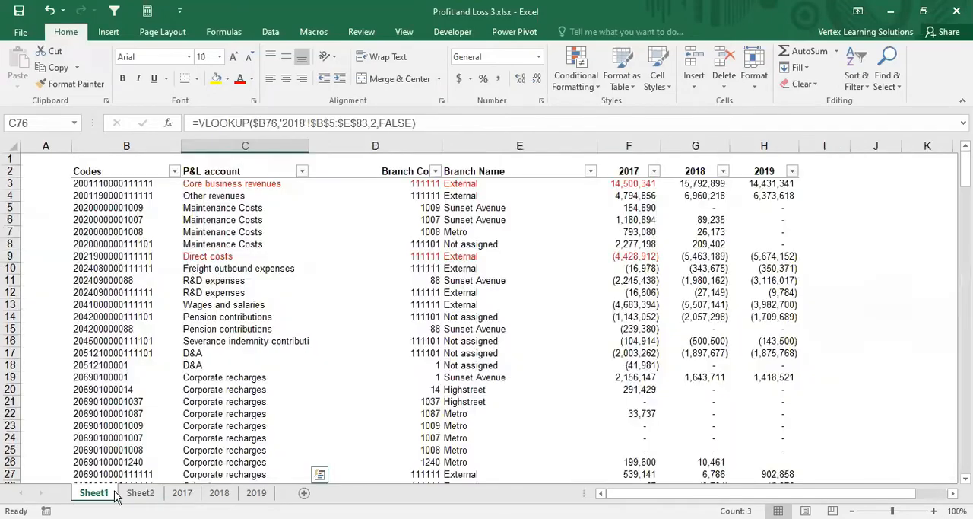
click(302, 171)
click(160, 310)
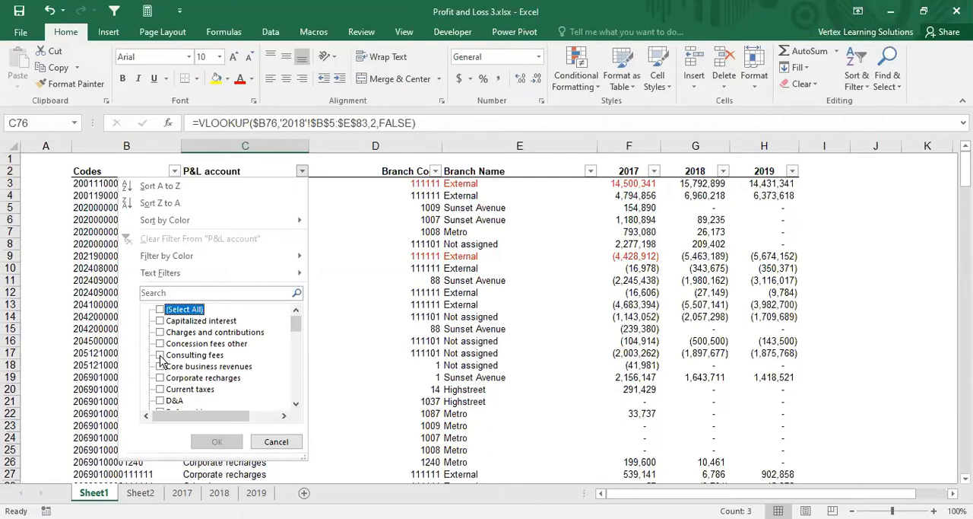
drag(298, 323, 296, 403)
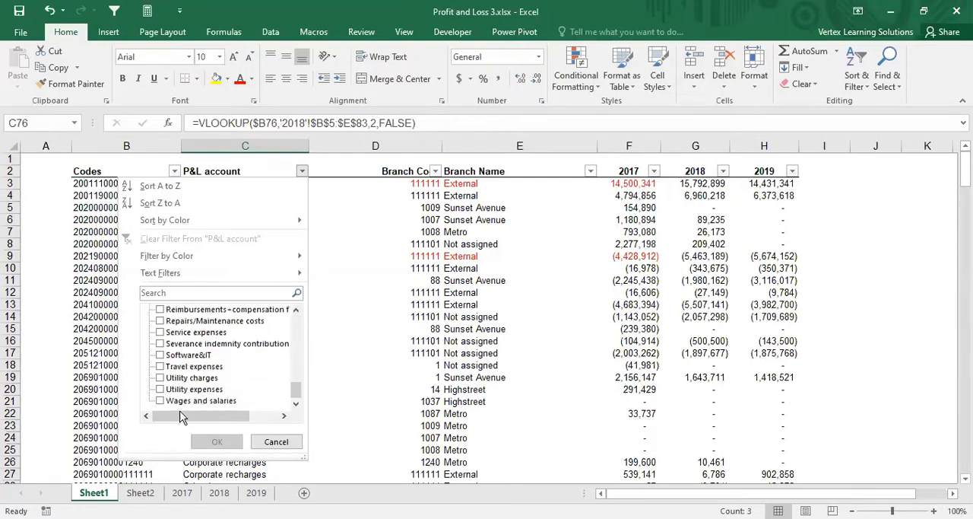
click(161, 390)
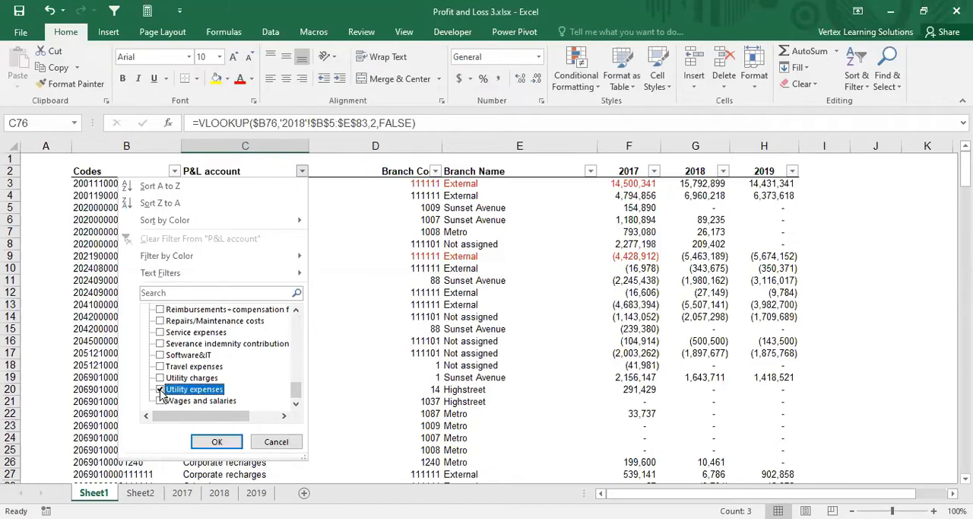
click(160, 378)
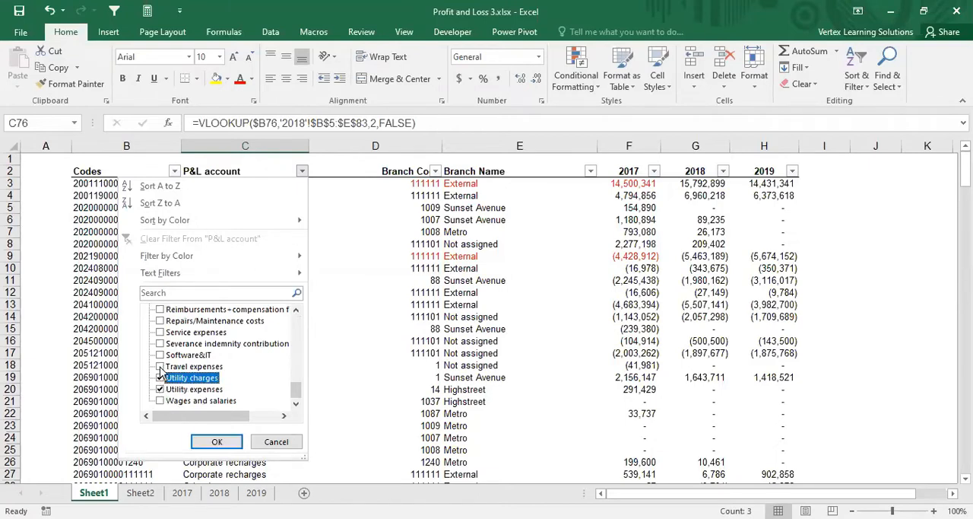
click(160, 367)
click(160, 355)
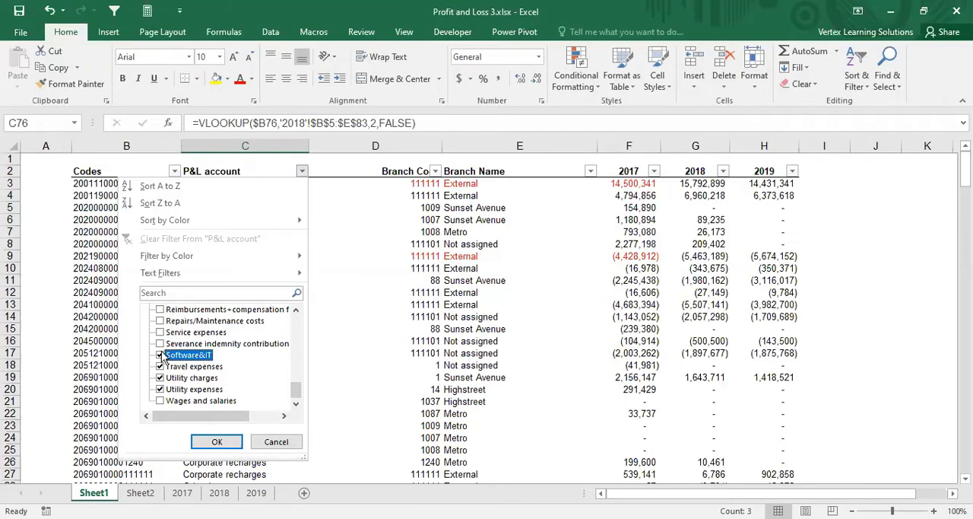
click(160, 332)
click(161, 321)
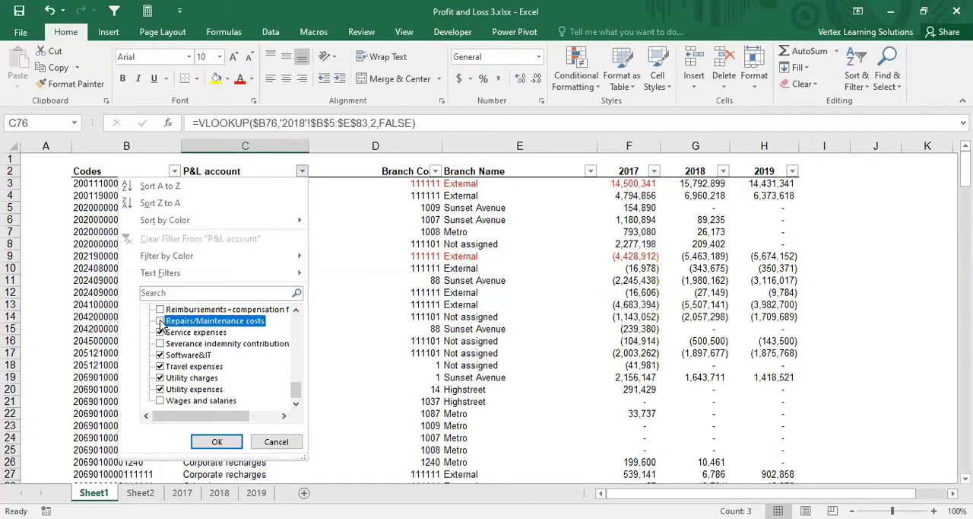
Step: Add the Reimbursements+compensation account and R&D expenses to the P&L account filter selection and apply it
click(297, 309)
click(298, 309)
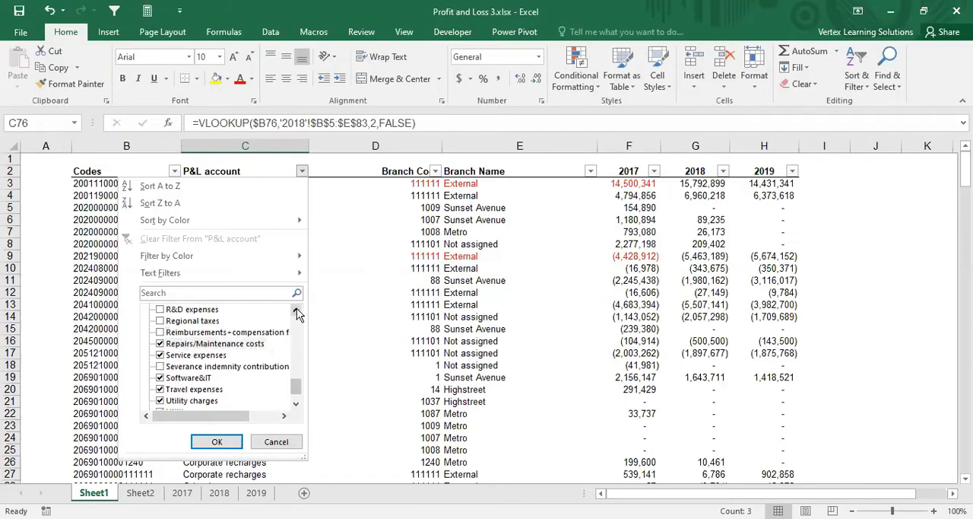
click(160, 332)
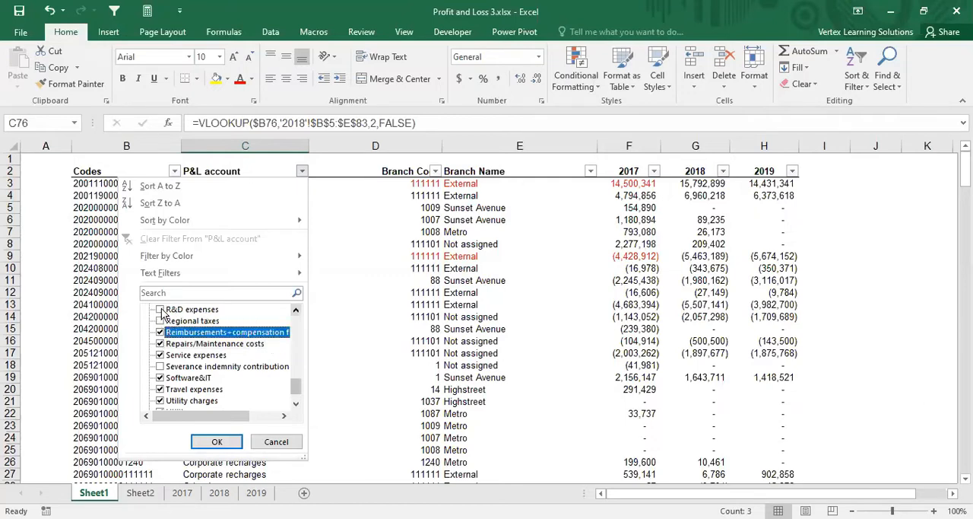
click(160, 310)
click(296, 309)
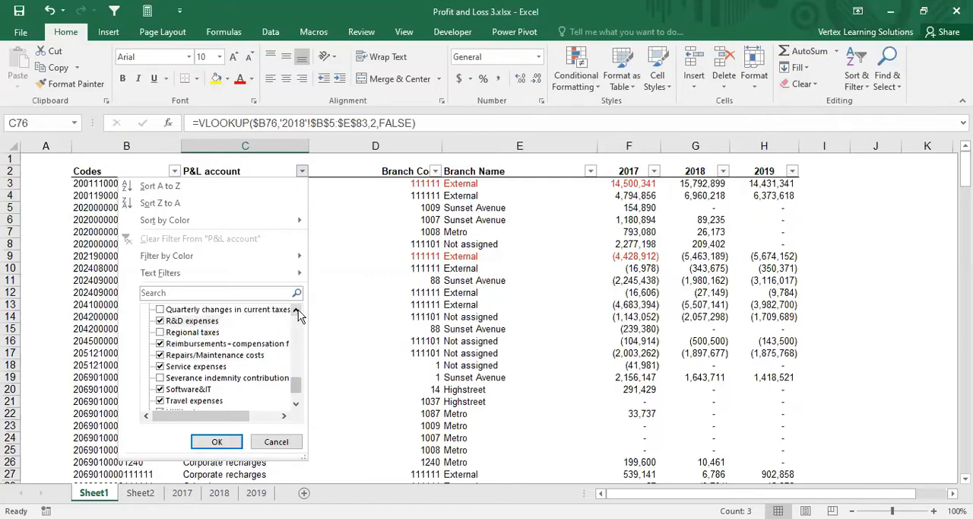
click(296, 309)
click(296, 309)
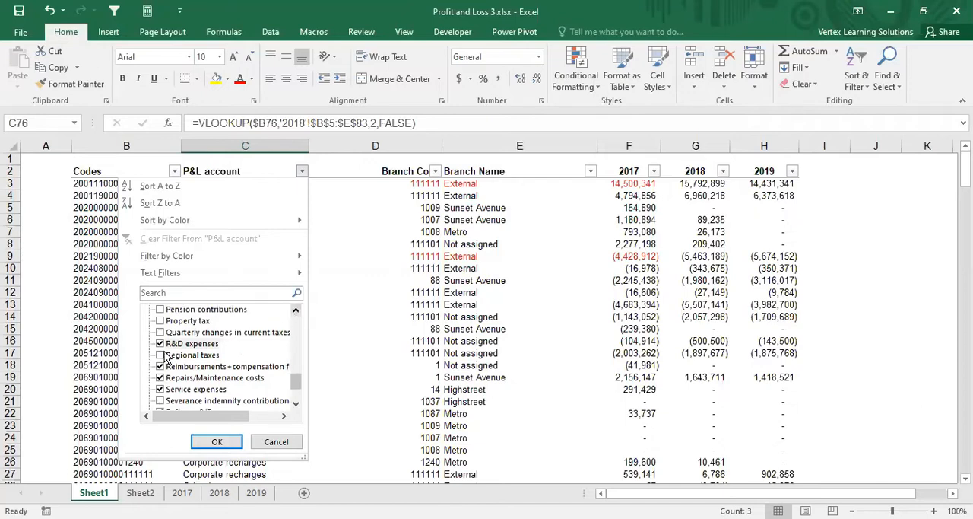
click(296, 310)
click(297, 310)
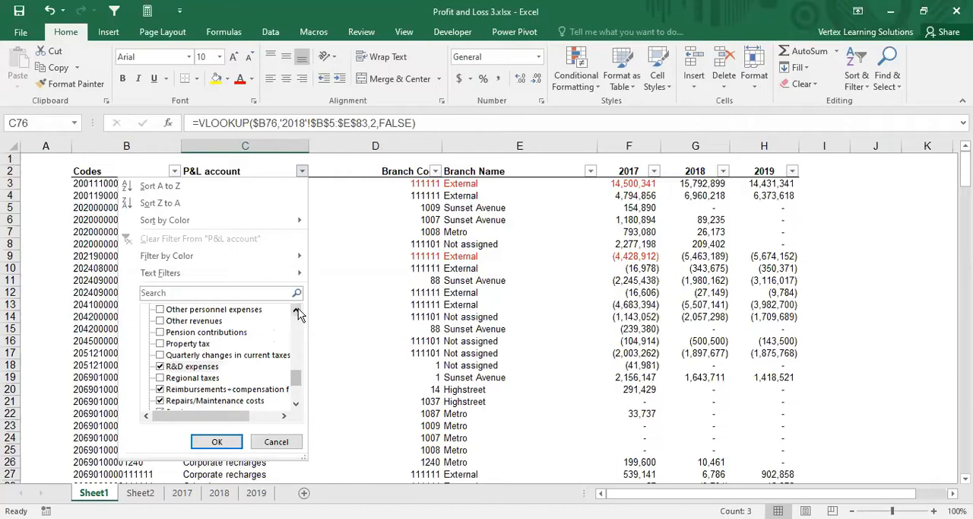
click(297, 310)
click(297, 310)
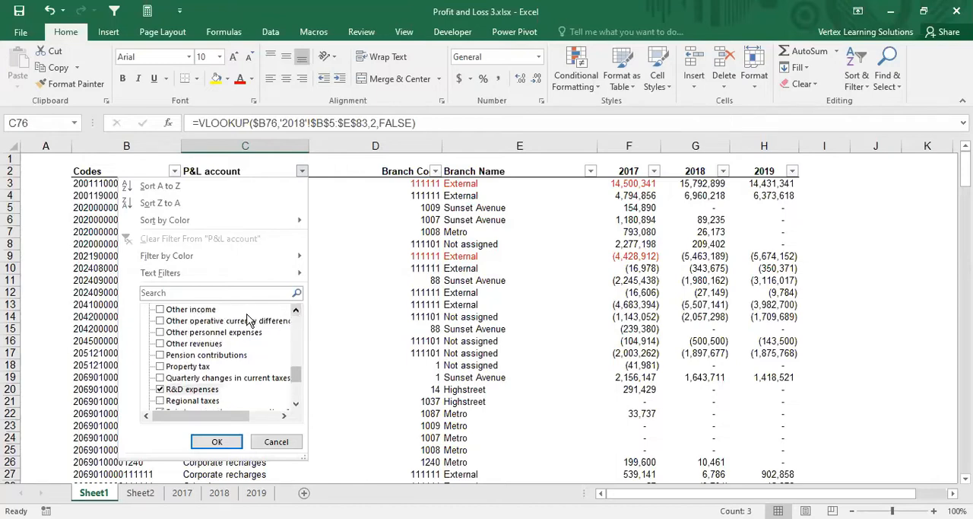
click(298, 310)
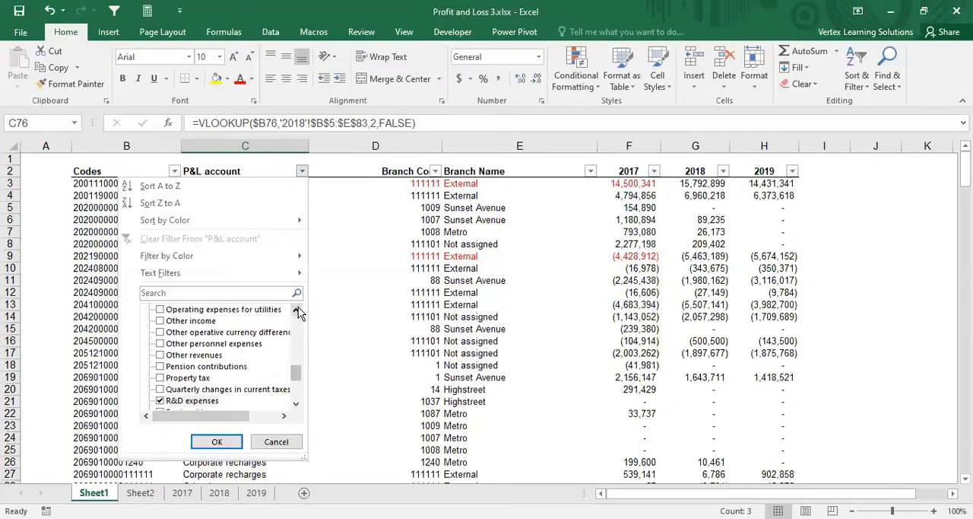
click(298, 311)
click(298, 309)
click(297, 310)
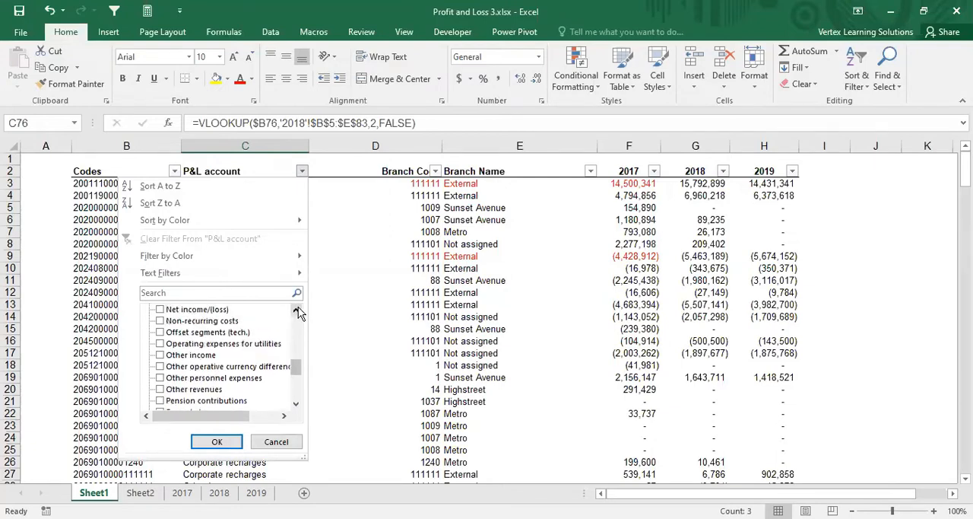
click(297, 310)
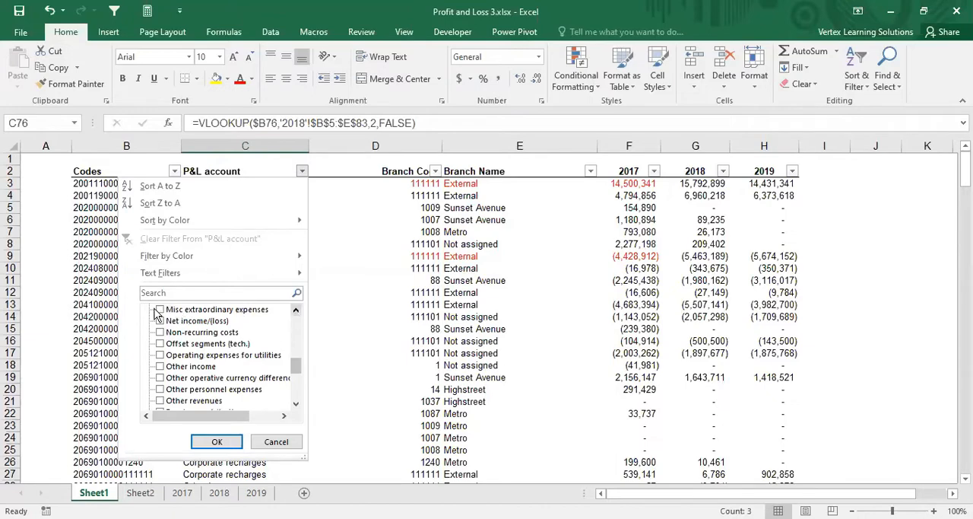
click(218, 442)
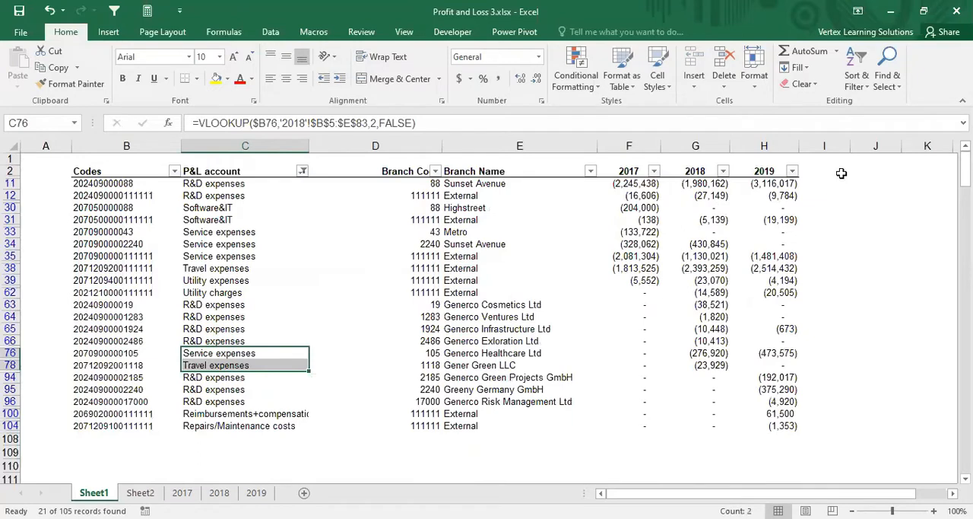
Step: Add the bold column header Categories in cell I2, beside the 2019 column
click(844, 171)
text(Cate)
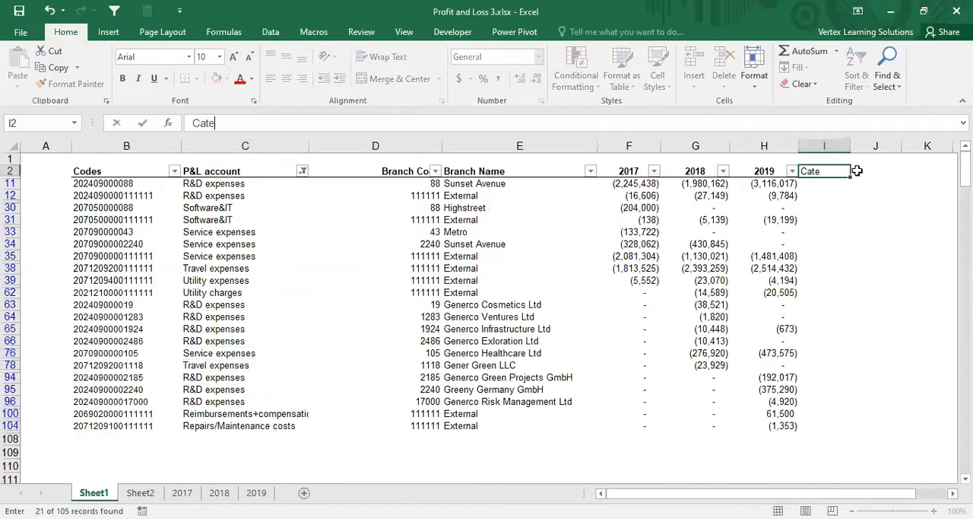
key(BackSpace)
key(BackSpace)
key(BackSpace)
text(ategories)
key(Return)
key(Up)
key(ctrl+b)
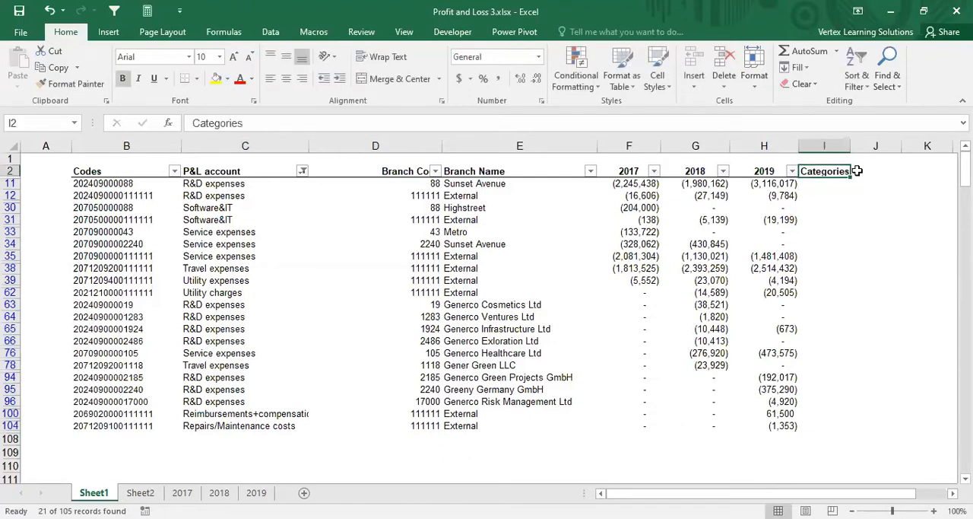
Step: Enter Admin Exp in cell I11 and copy it down the Categories column for all filtered rows through row 104
click(227, 185)
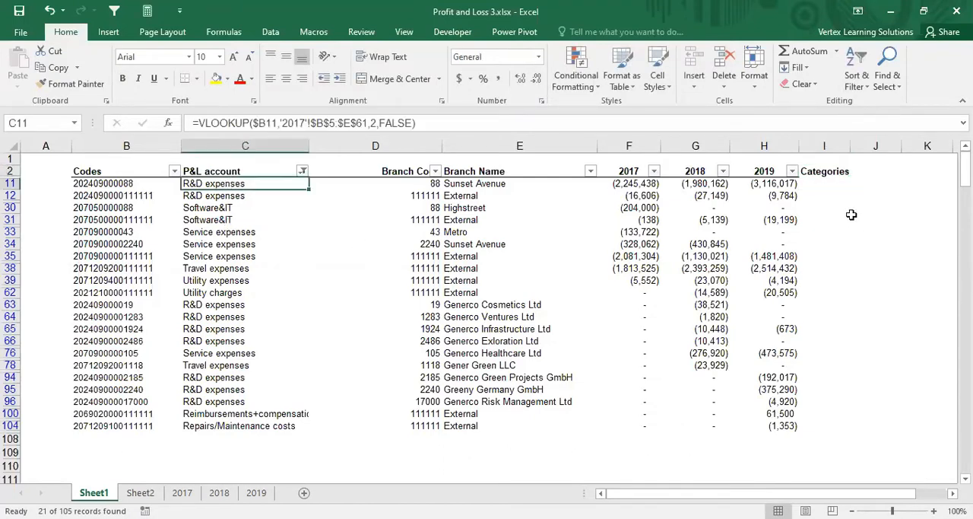
click(829, 185)
text(Admi)
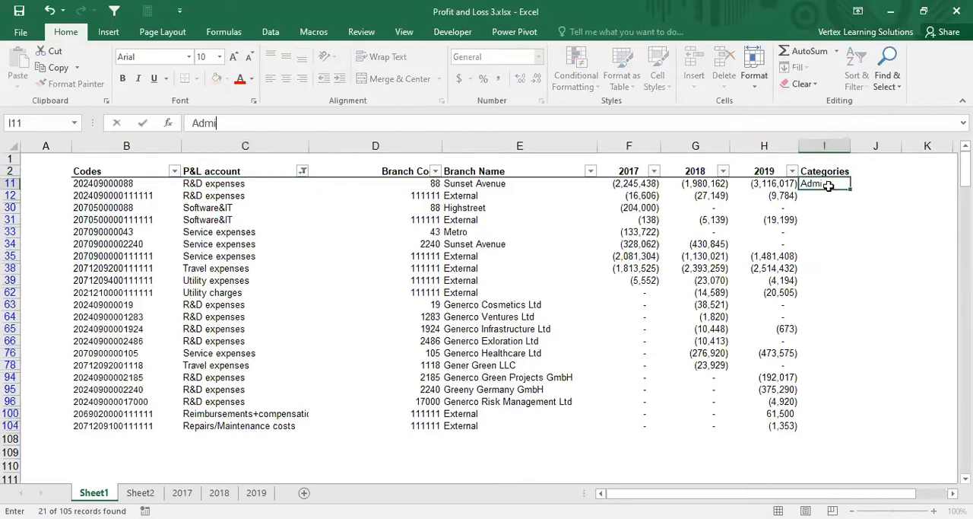
text(n Exp)
key(ctrl+Return)
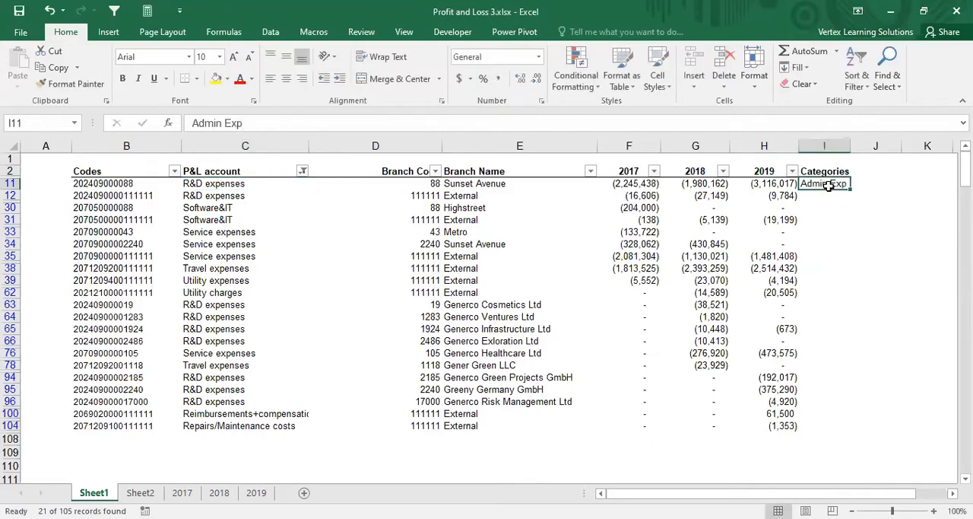
key(ctrl+c)
key(shift+Down)
key(shift+Down)
key(shift+Down)
key(shift+Down)
key(shift+Down)
key(shift+Down)
key(shift+Down)
key(shift+Down)
key(shift+Down)
key(shift+Down)
key(shift+Down)
key(shift+Down)
key(shift+Down)
key(shift+Down)
key(shift+Down)
key(shift+Down)
key(shift+Down)
key(shift+Down)
key(shift+Down)
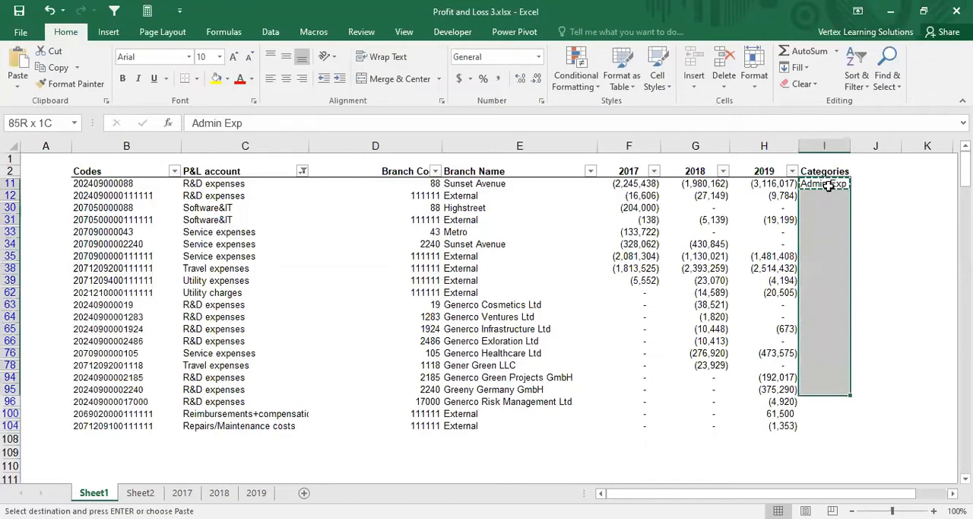
key(shift+Down)
key(ctrl+v)
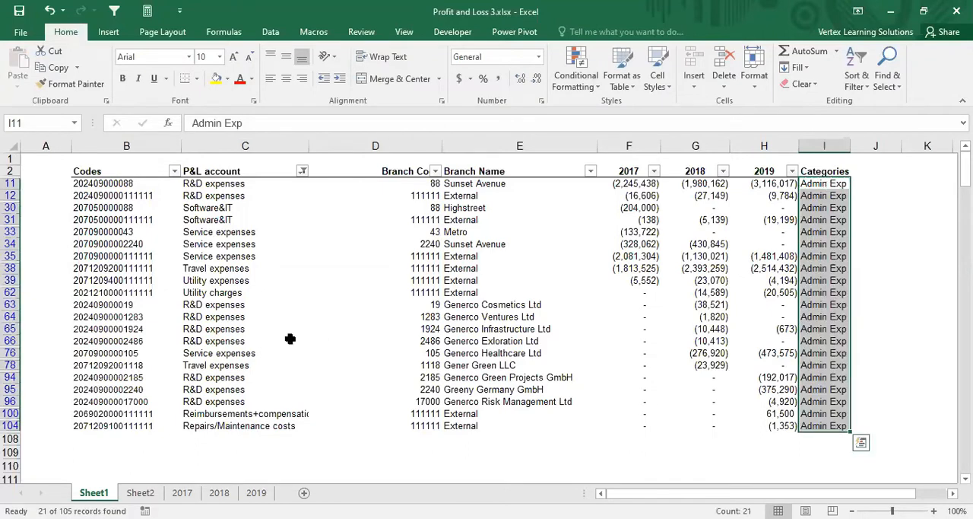
Step: In the P&L account filter, clear all current selections and select only Wages and salaries and Pension contributions
click(312, 221)
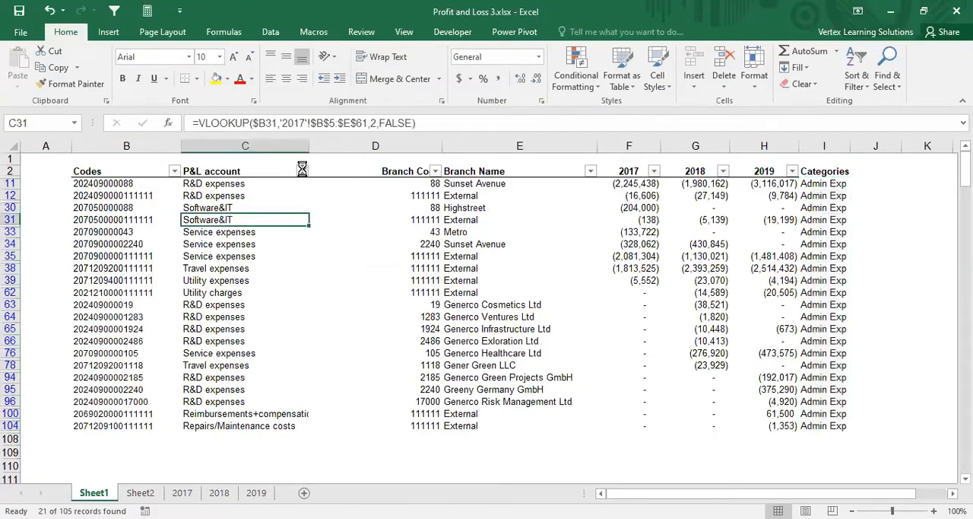
click(302, 170)
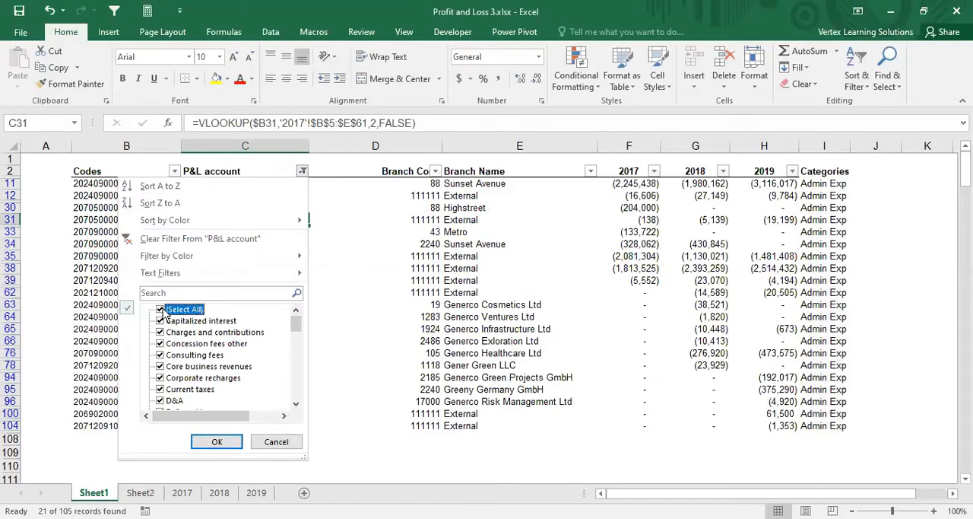
click(161, 310)
drag(298, 324, 297, 404)
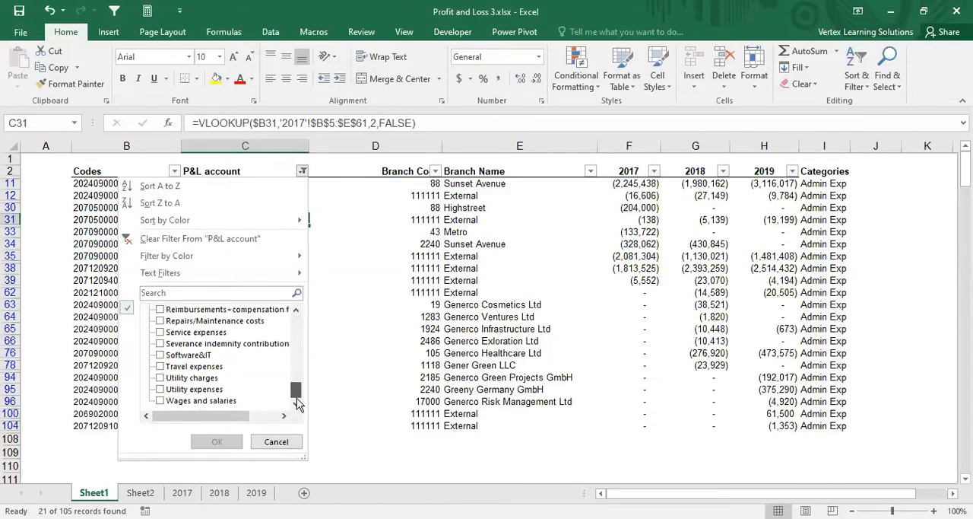
click(161, 401)
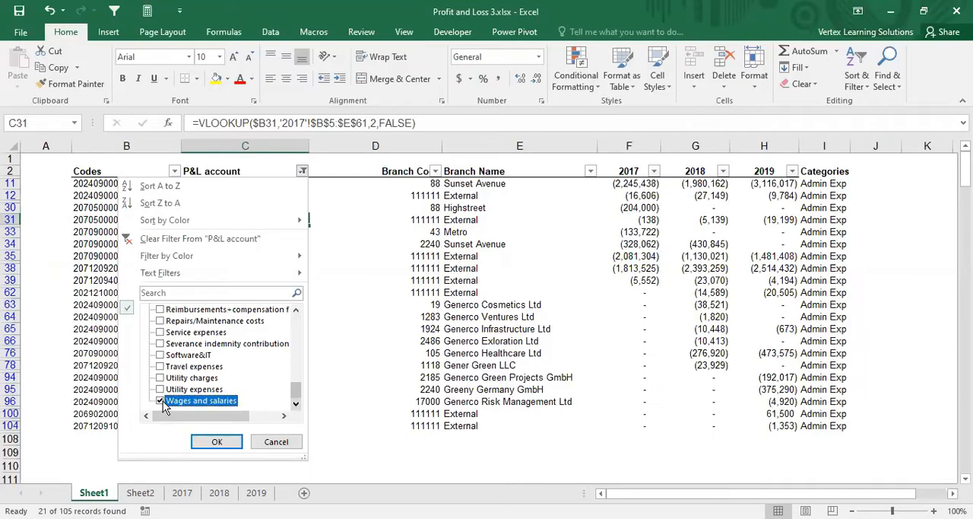
click(297, 311)
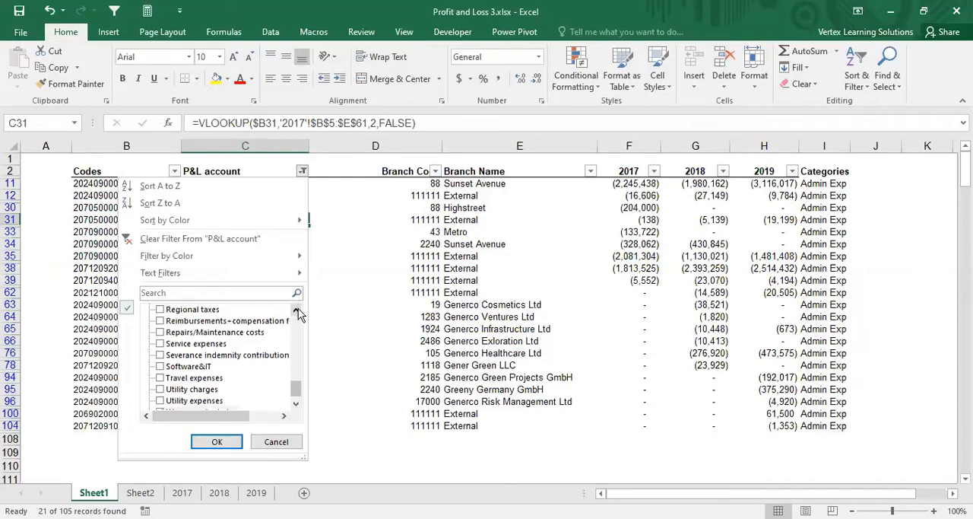
click(297, 311)
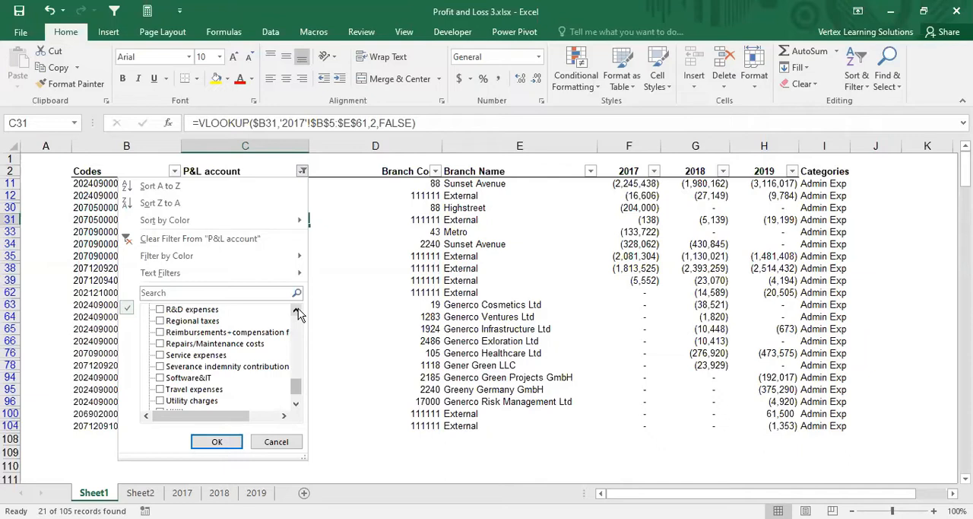
click(298, 311)
click(297, 310)
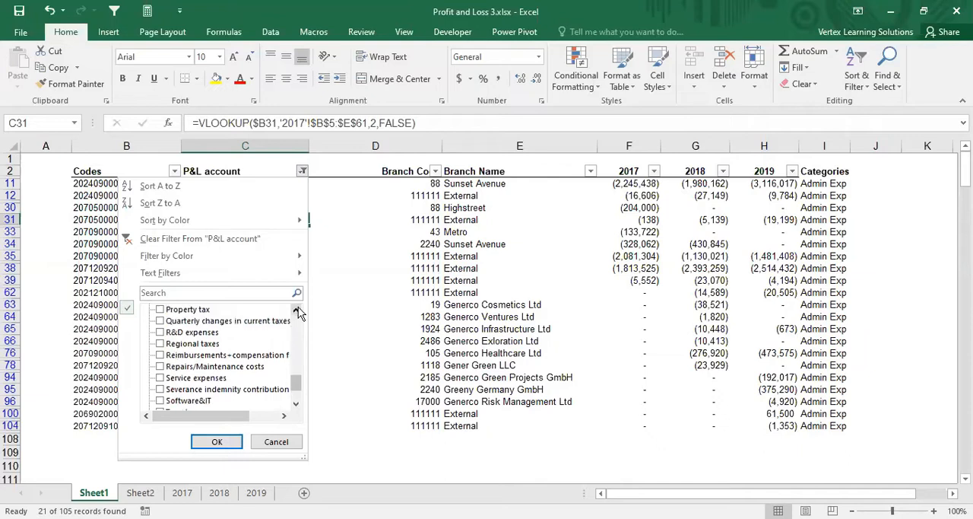
click(297, 311)
click(298, 311)
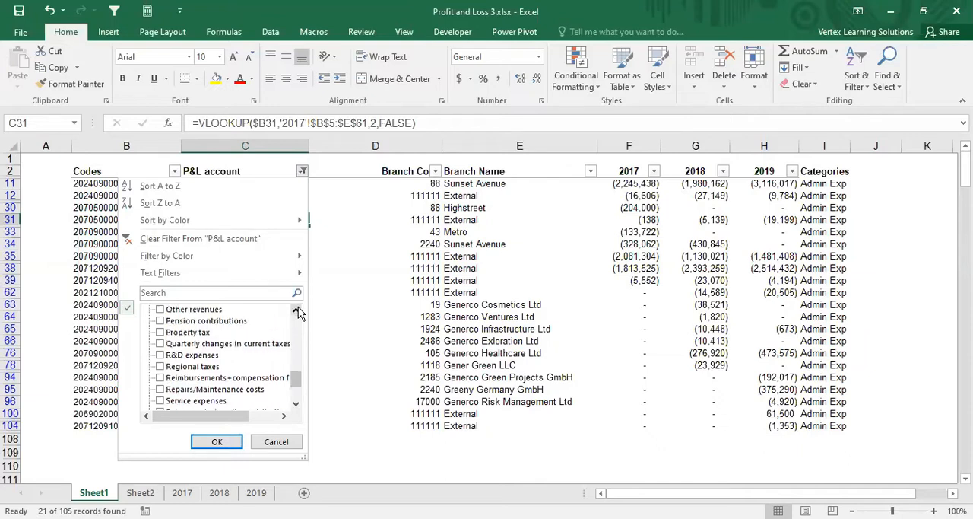
click(169, 323)
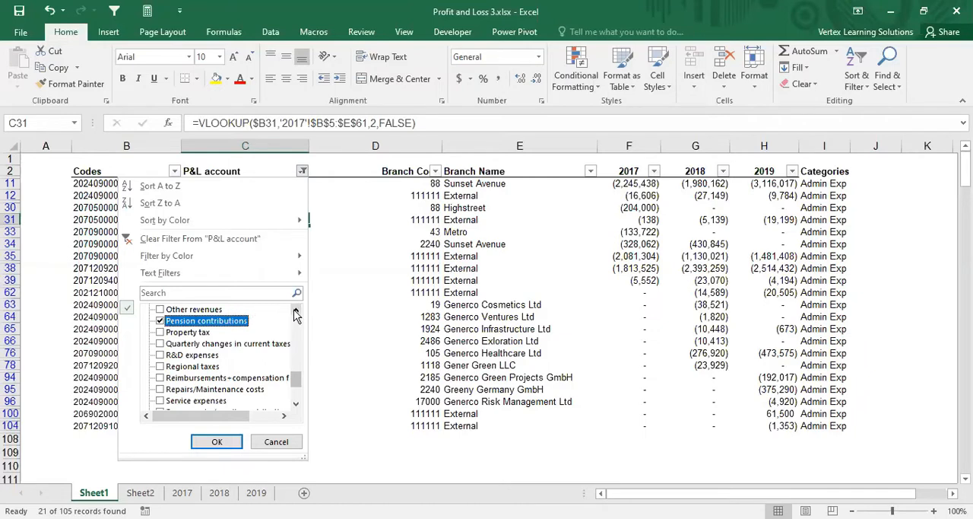
Step: Add Other personnel expenses to the P&L account filter selection and apply the filter
click(296, 311)
click(297, 312)
click(161, 322)
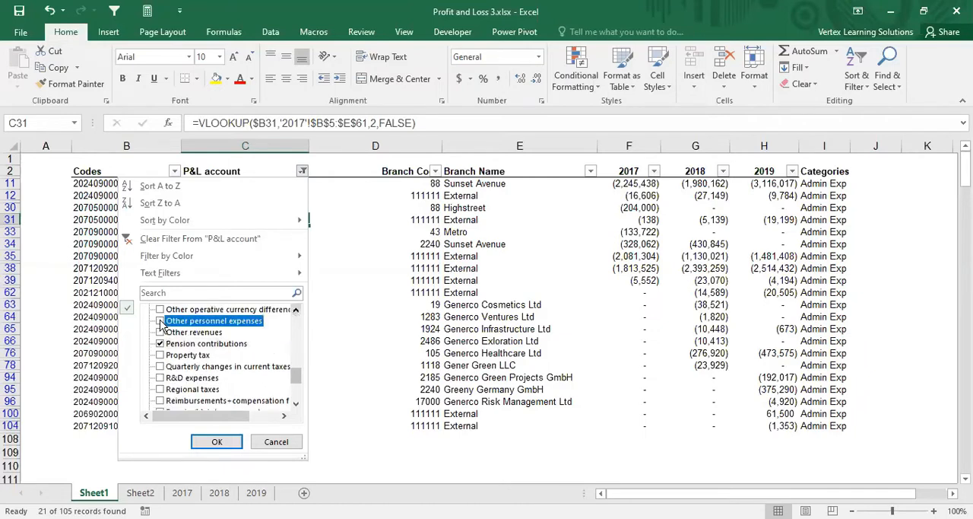
click(296, 312)
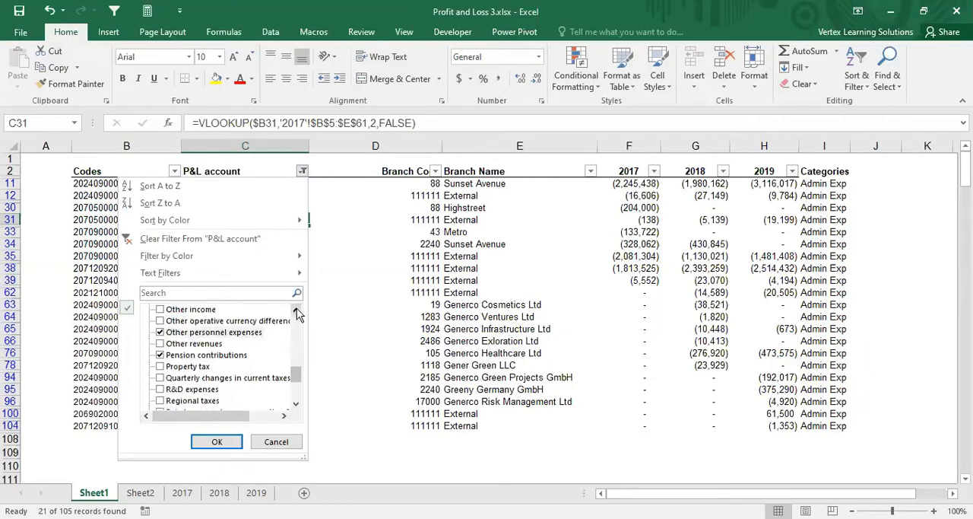
click(297, 312)
click(297, 311)
click(296, 312)
click(297, 312)
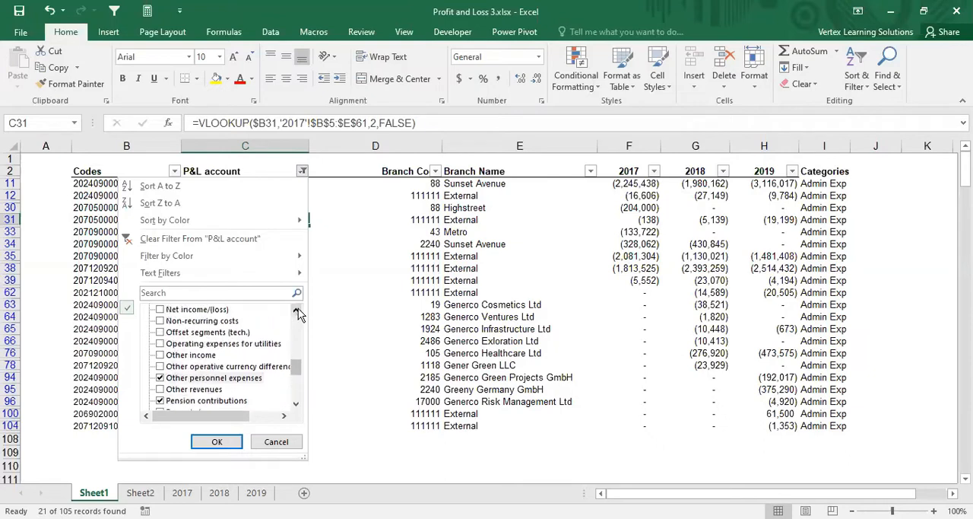
click(297, 312)
click(297, 312)
click(297, 312)
click(297, 312)
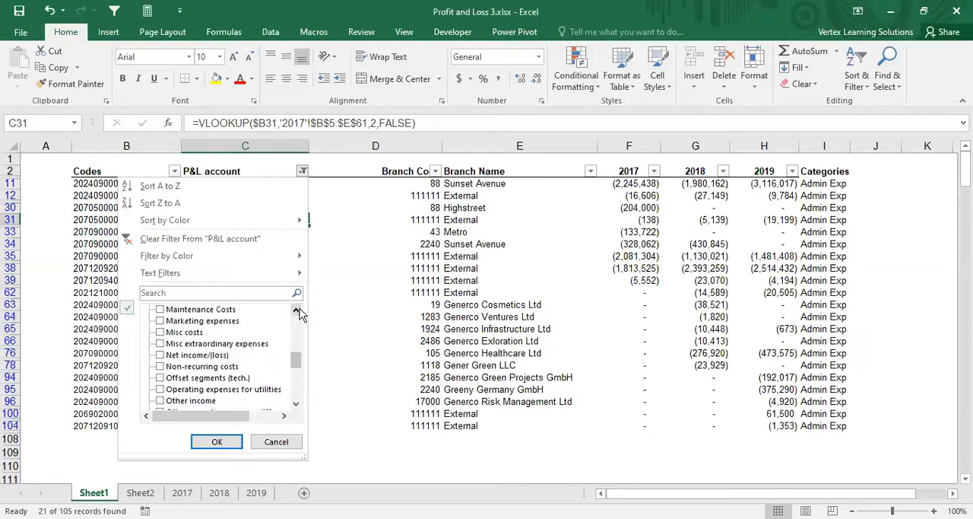
click(297, 312)
click(298, 312)
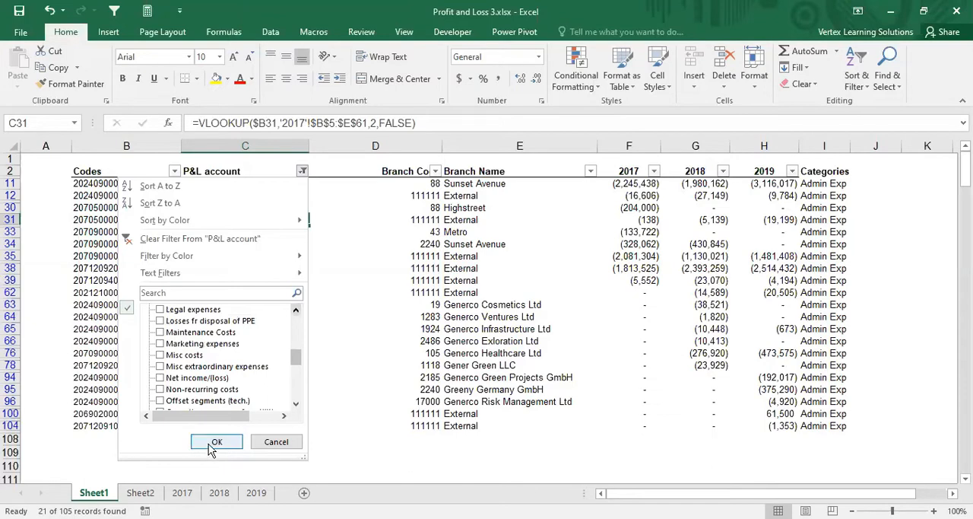
key(Return)
Step: Enter Staff Costs in cell I13 and copy it down the Categories column for the filtered rows through row 67
click(808, 184)
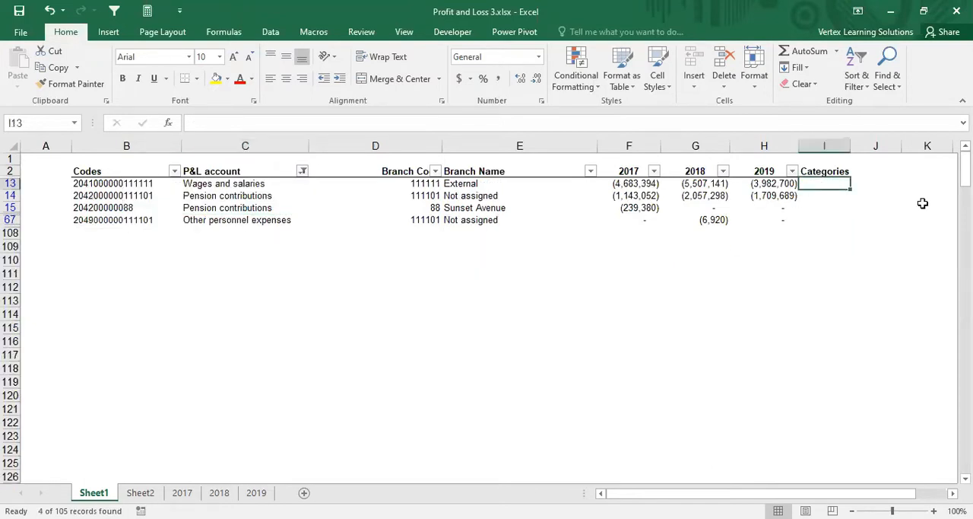
text(Staff)
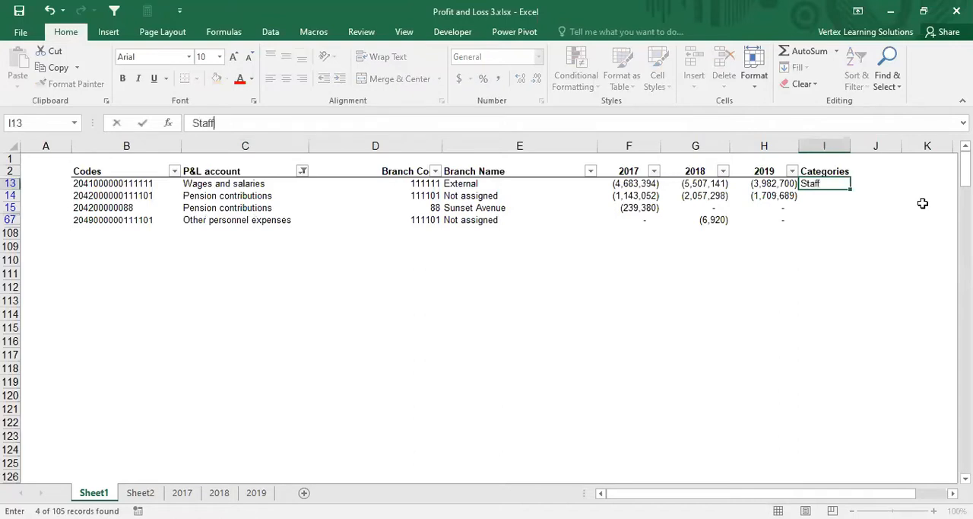
text( Costs)
key(ctrl+Return)
key(ctrl+c)
key(shift+Down)
key(shift+Down)
key(shift+Down)
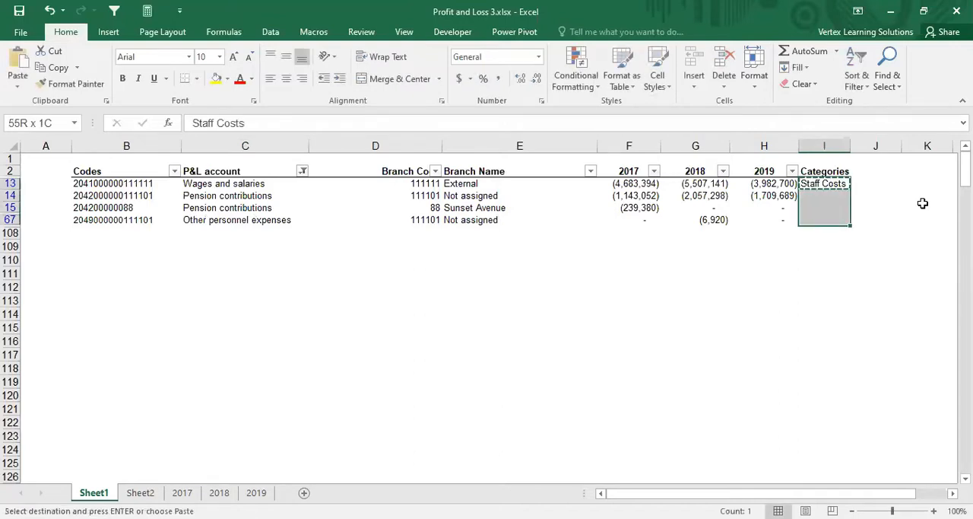
key(ctrl+v)
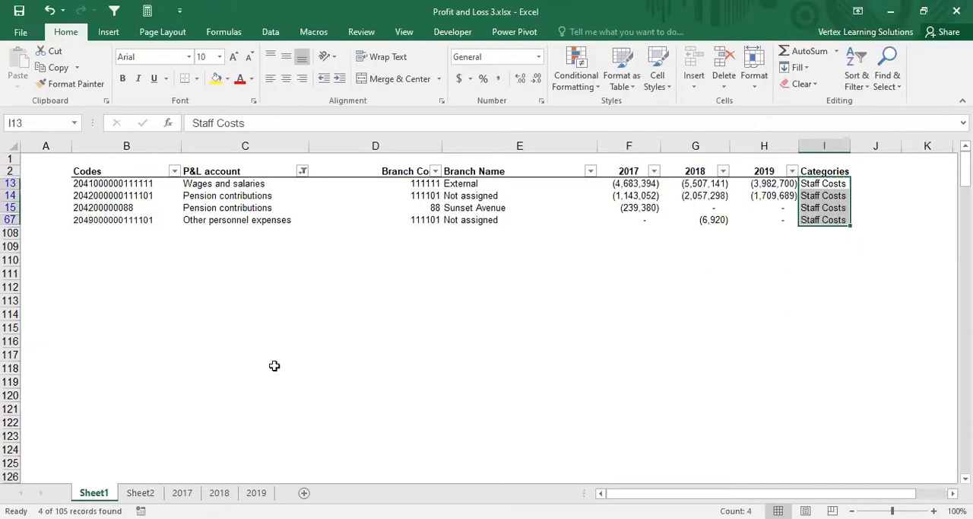
Step: Reset the P&L account filter selection so that only Current taxes and Deferred taxes are selected
click(303, 171)
click(160, 310)
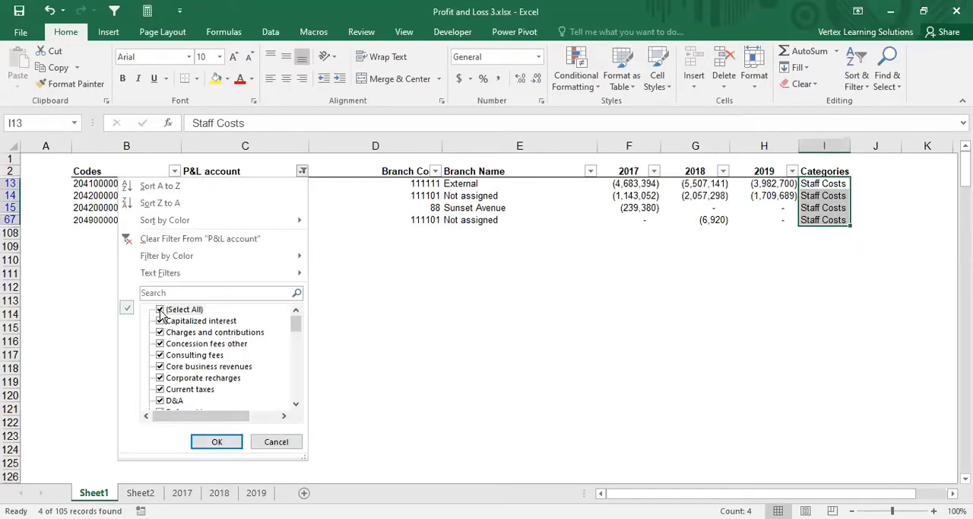
click(160, 310)
drag(298, 324, 299, 322)
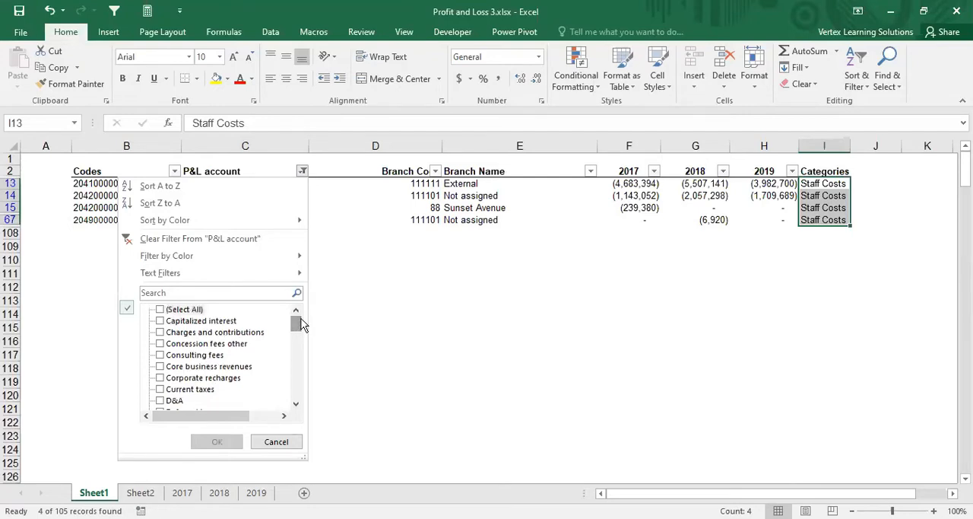
click(160, 389)
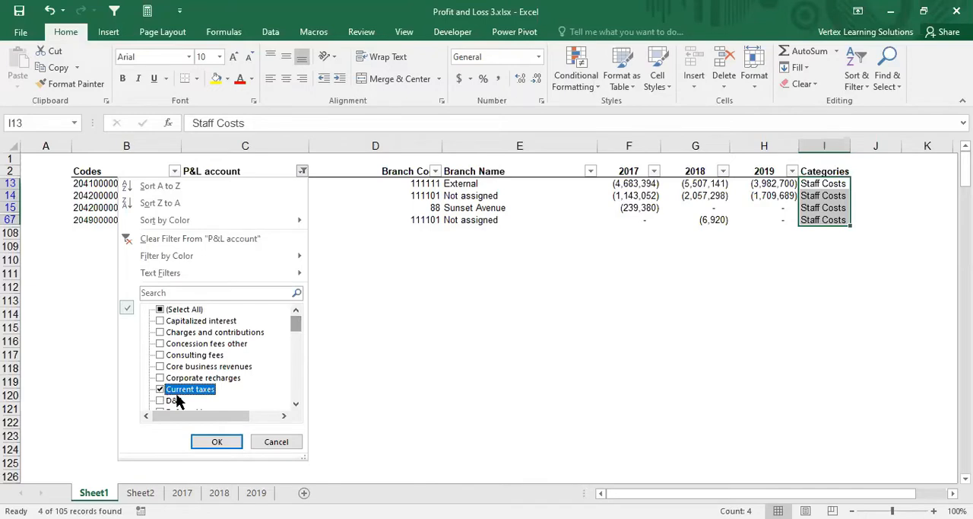
click(298, 404)
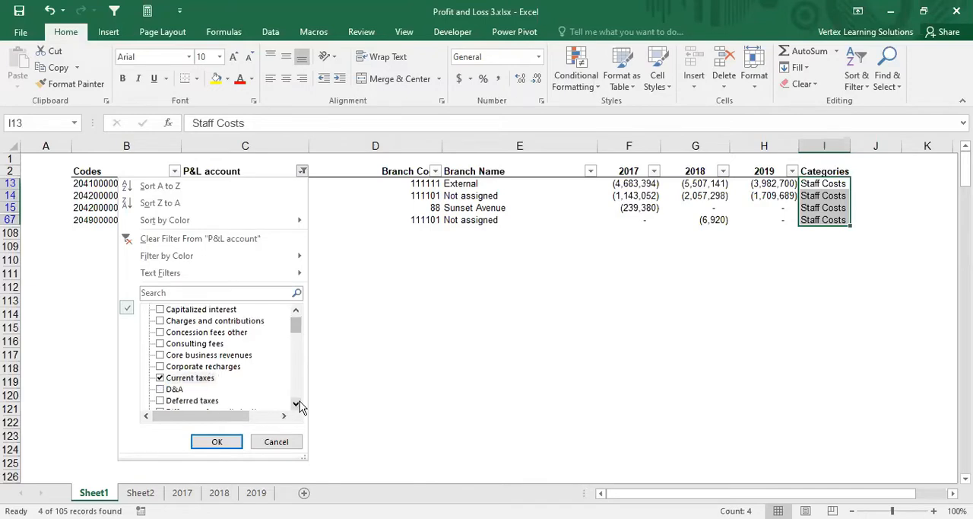
click(299, 404)
click(299, 404)
click(300, 404)
click(300, 404)
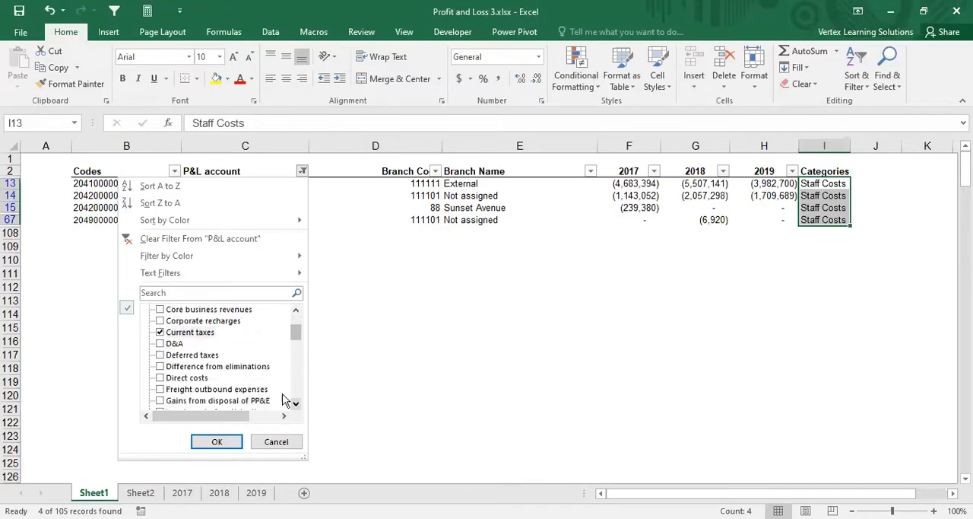
click(161, 356)
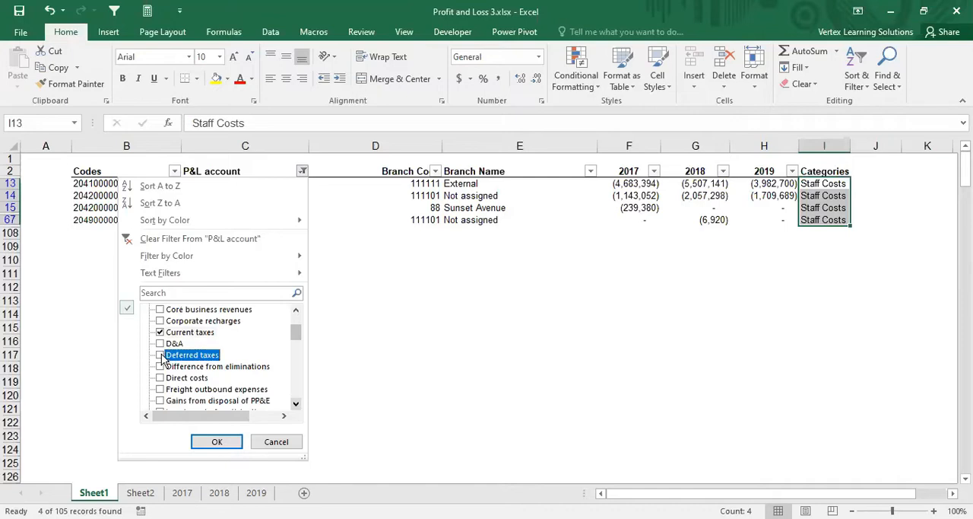
Step: Check the rest of the P&L account filter list for further tax accounts and apply the filter
click(297, 405)
click(298, 405)
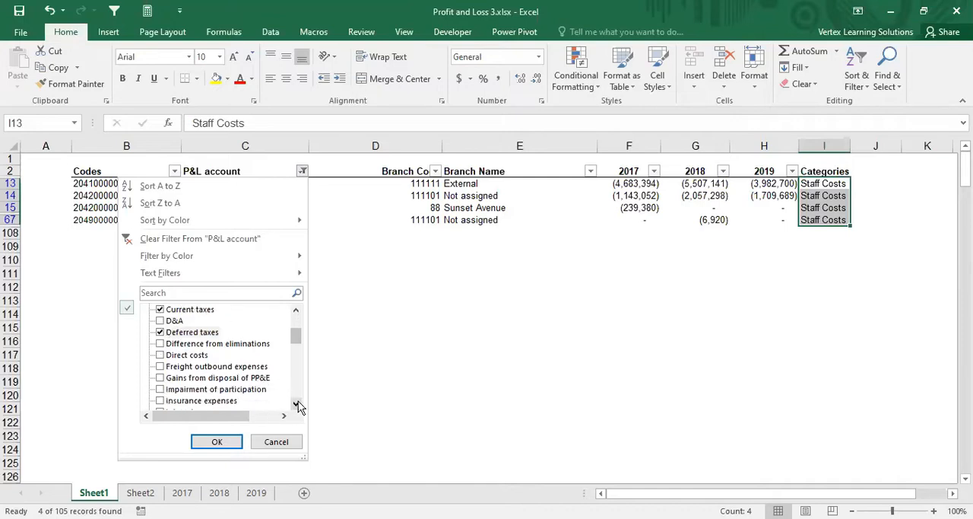
click(297, 405)
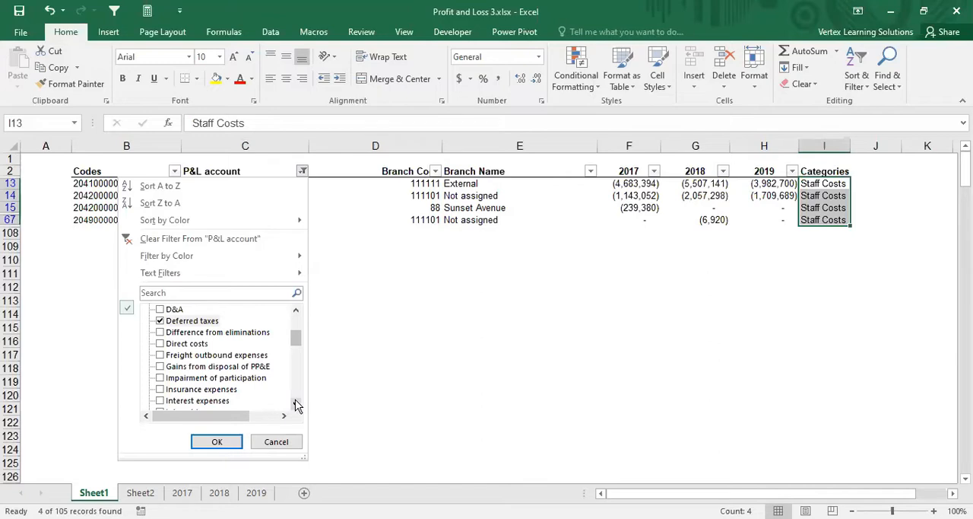
click(296, 404)
click(296, 405)
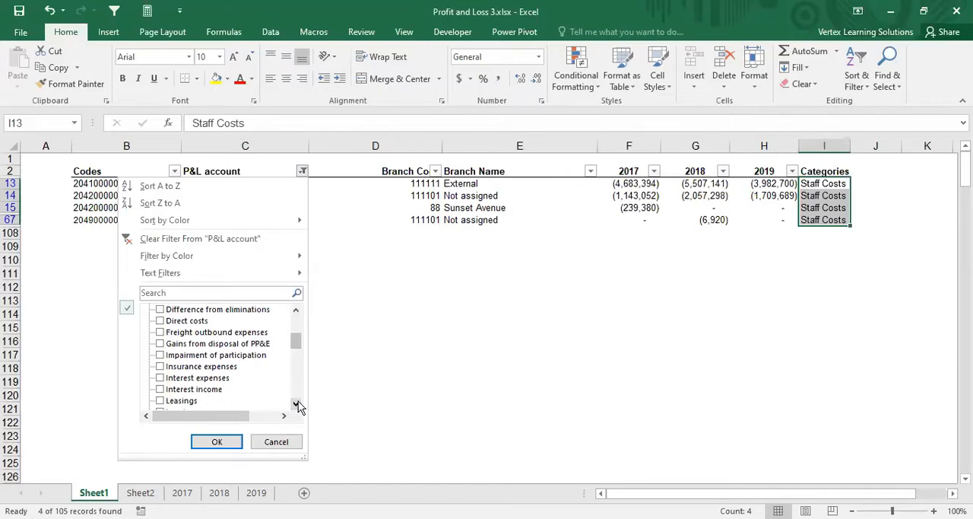
click(297, 404)
click(297, 404)
click(296, 405)
click(297, 404)
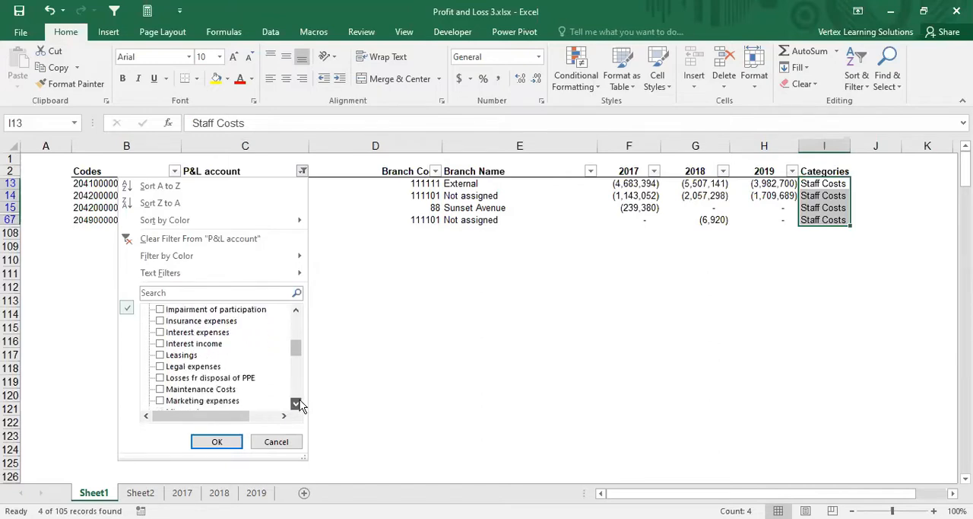
click(297, 405)
click(296, 405)
click(297, 404)
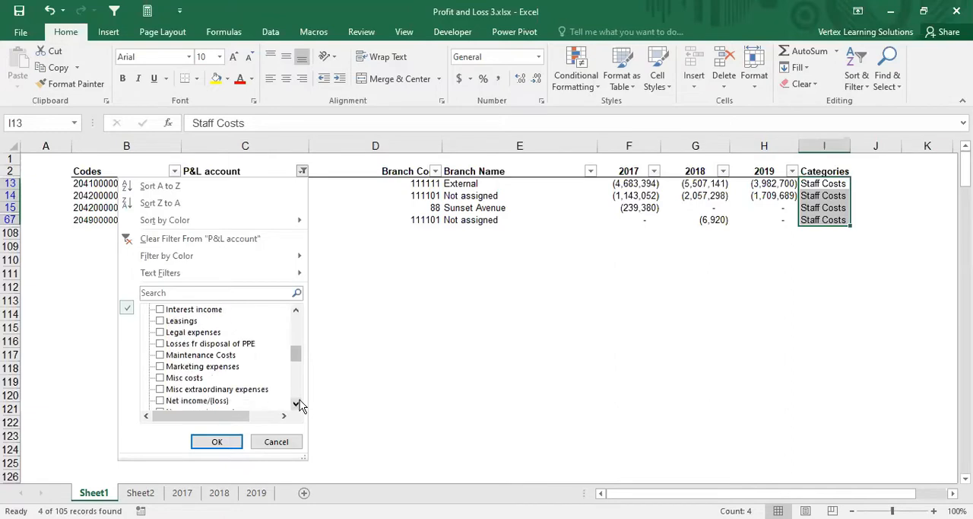
click(297, 404)
click(297, 404)
click(296, 405)
click(297, 405)
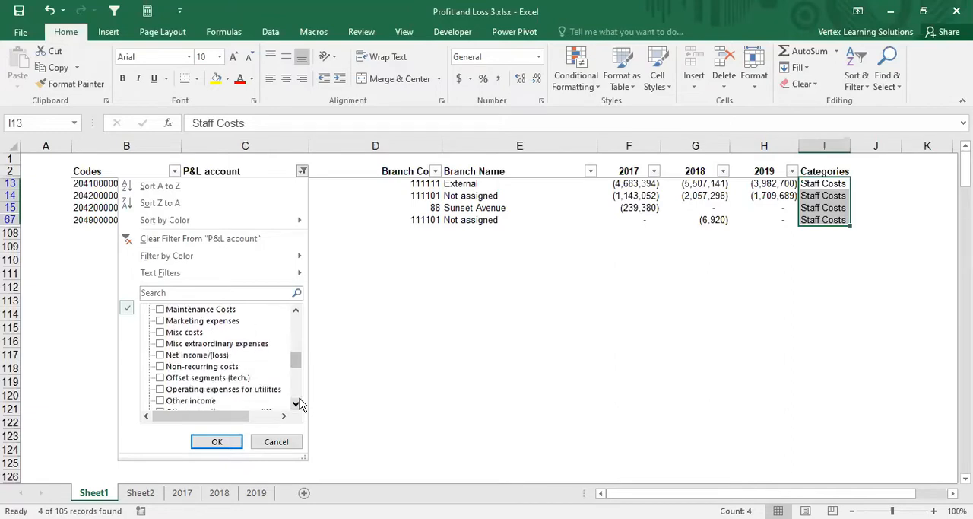
click(296, 405)
click(297, 404)
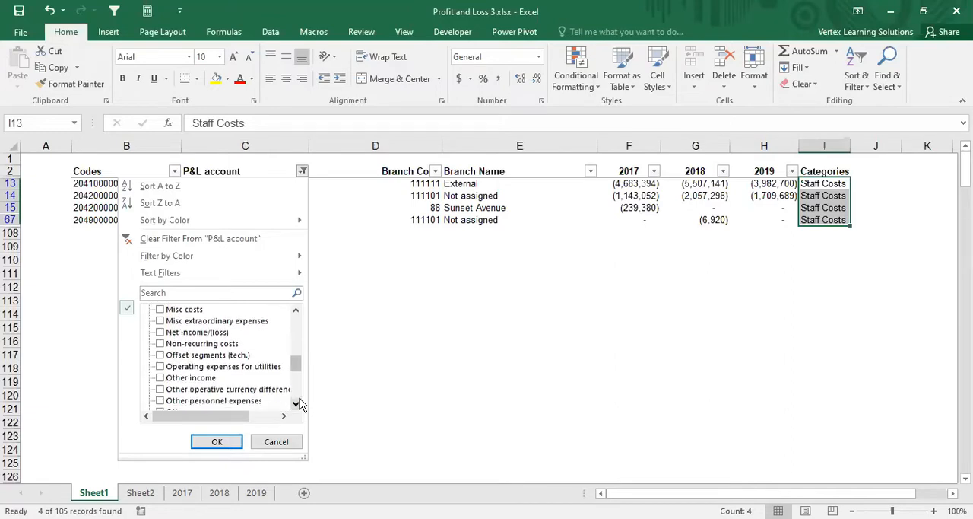
click(297, 405)
click(296, 405)
click(297, 405)
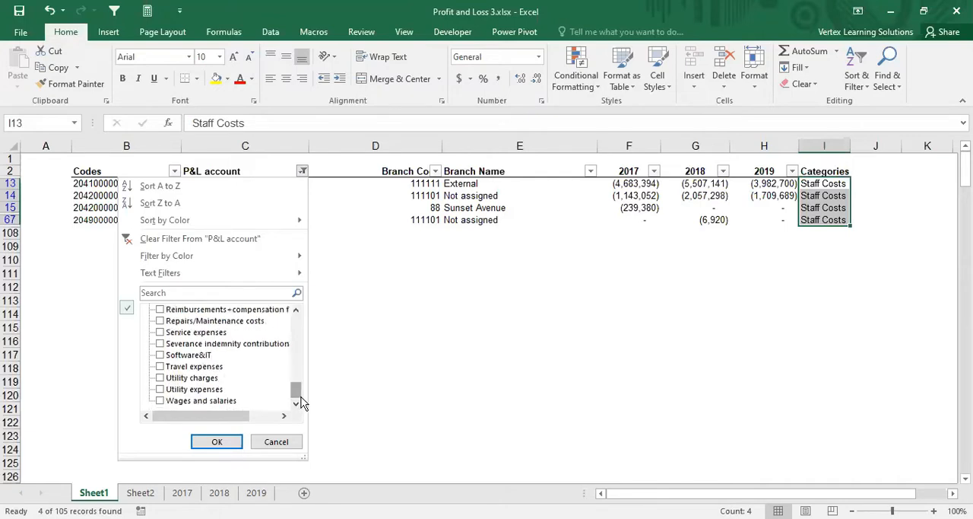
click(220, 443)
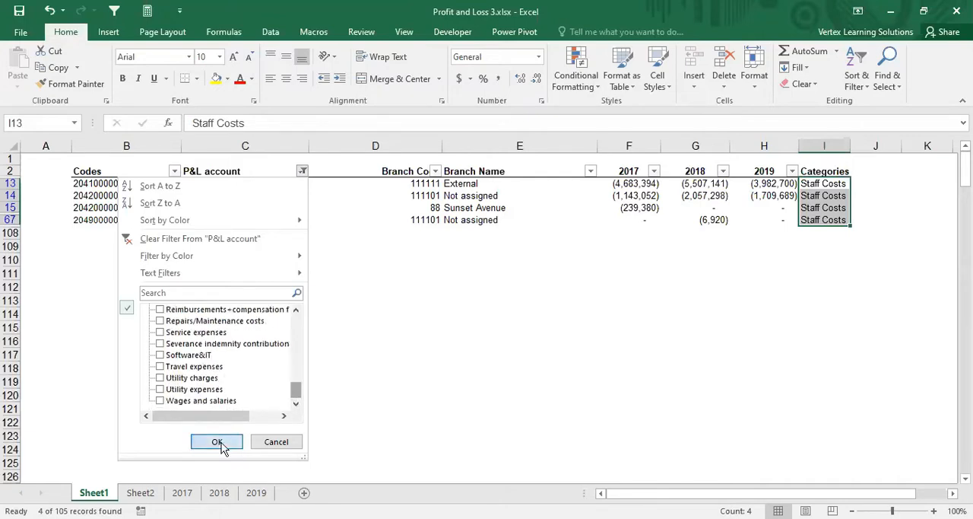
Step: Enter Tax Exp in cell I56 and copy it down the Categories column to row 58
click(822, 183)
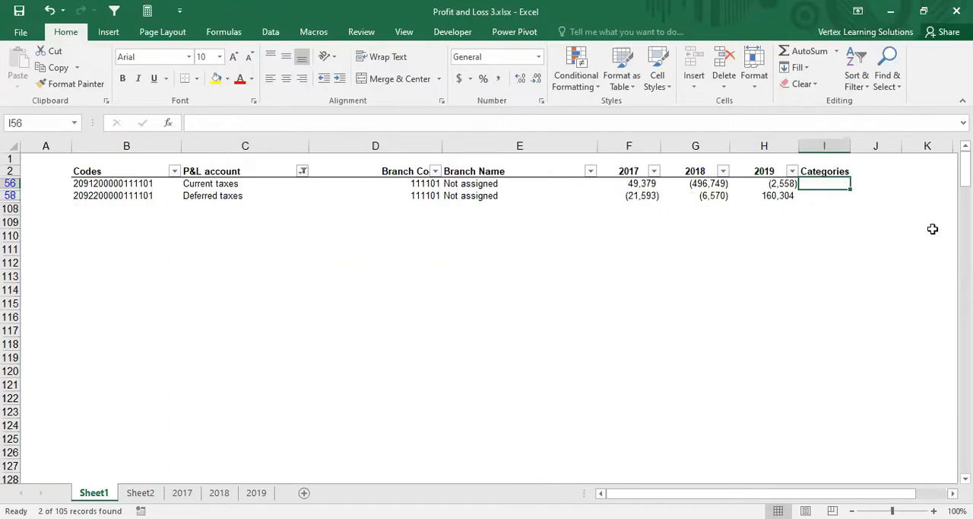
text(Tax)
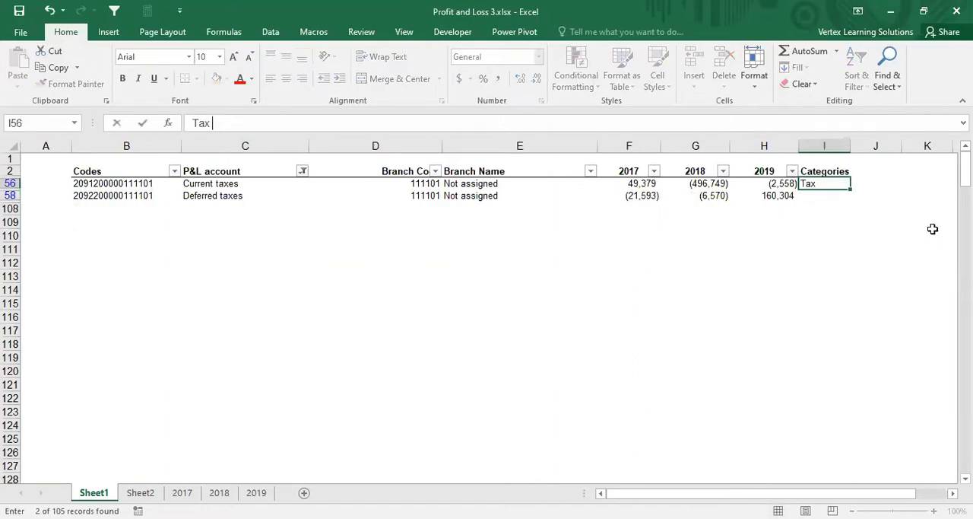
text( Exp)
key(ctrl+Return)
key(ctrl+c)
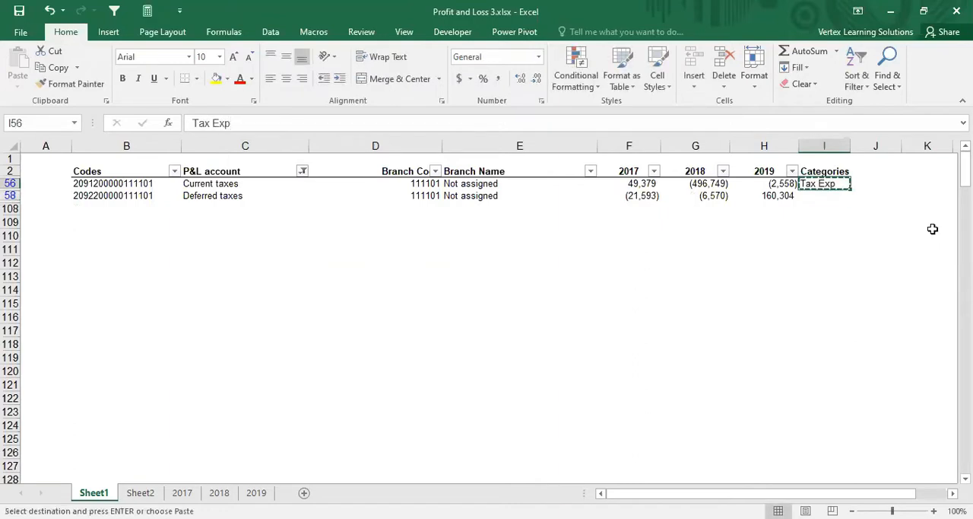
key(shift+Down)
key(ctrl+v)
Step: Reset the P&L account filter selection so that only Concession fees other and Consulting fees are selected
click(302, 172)
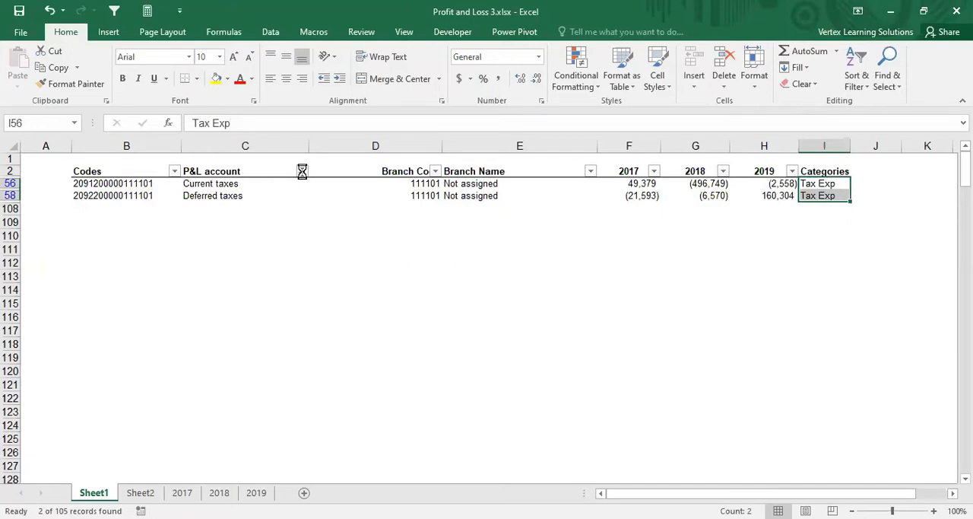
click(160, 309)
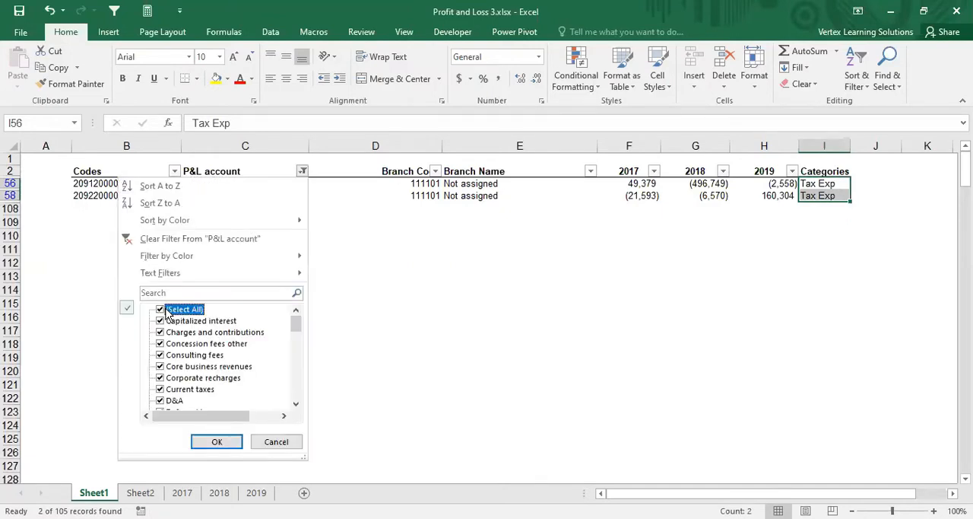
click(161, 308)
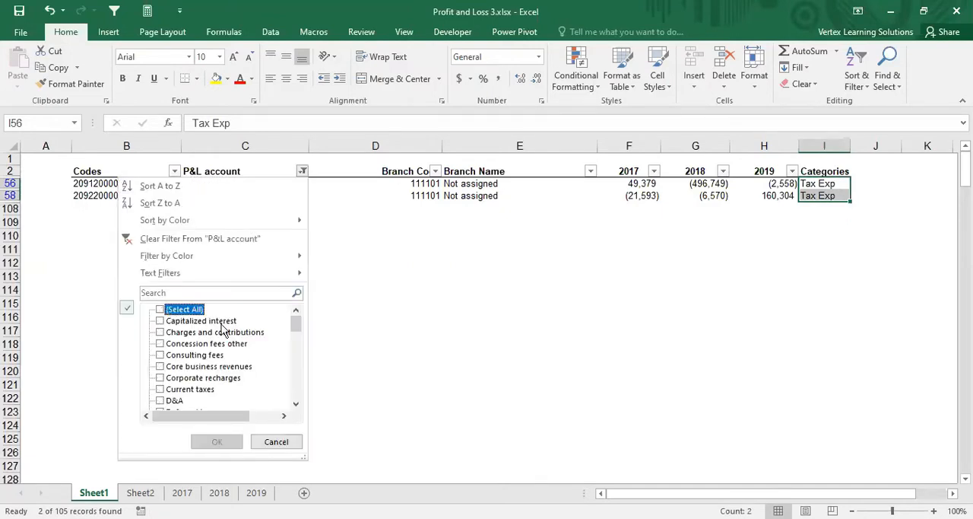
click(160, 343)
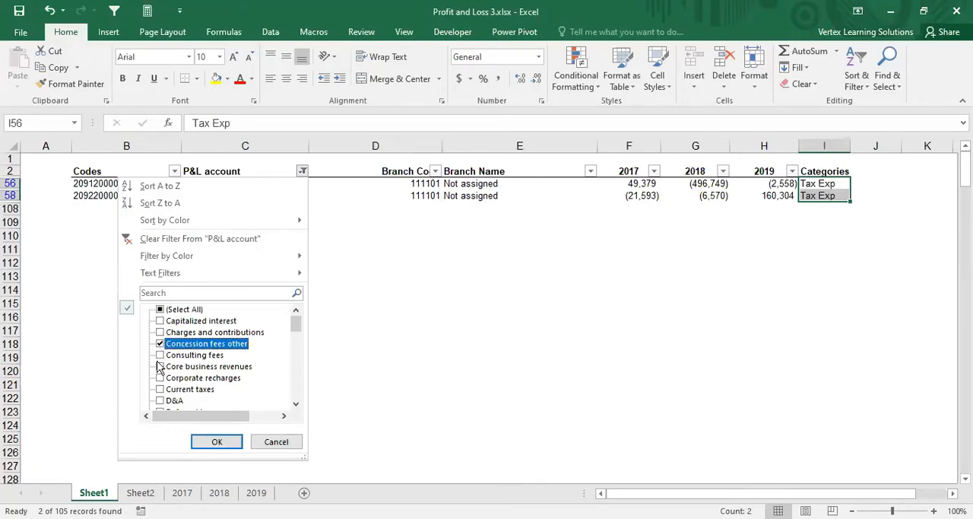
click(160, 356)
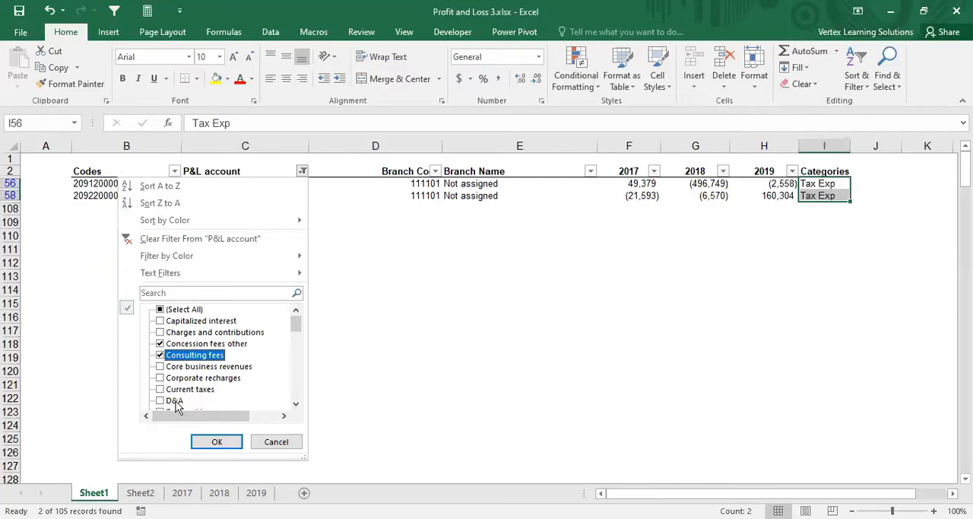
Step: Add Difference from eliminations and Freight outbound expenses to the P&L account filter selection
click(297, 403)
click(297, 403)
click(296, 404)
click(296, 404)
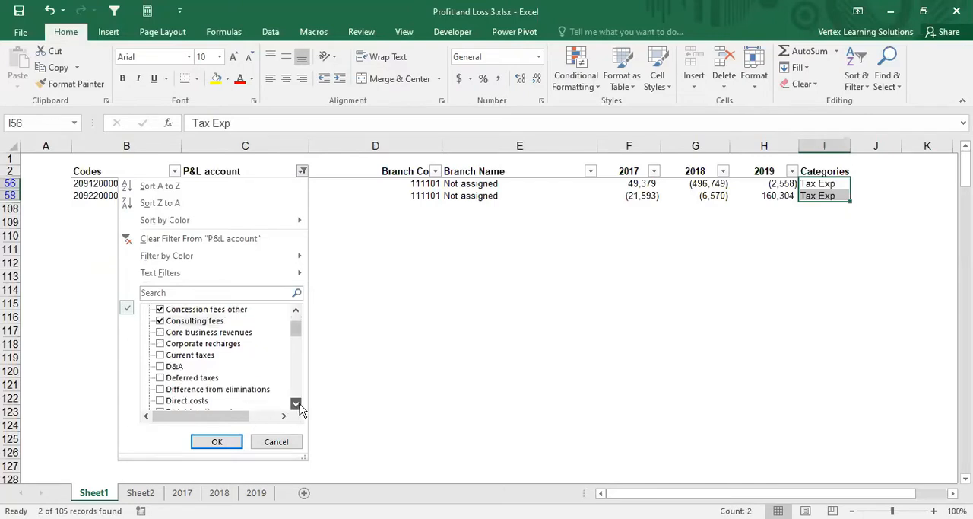
click(297, 404)
click(296, 403)
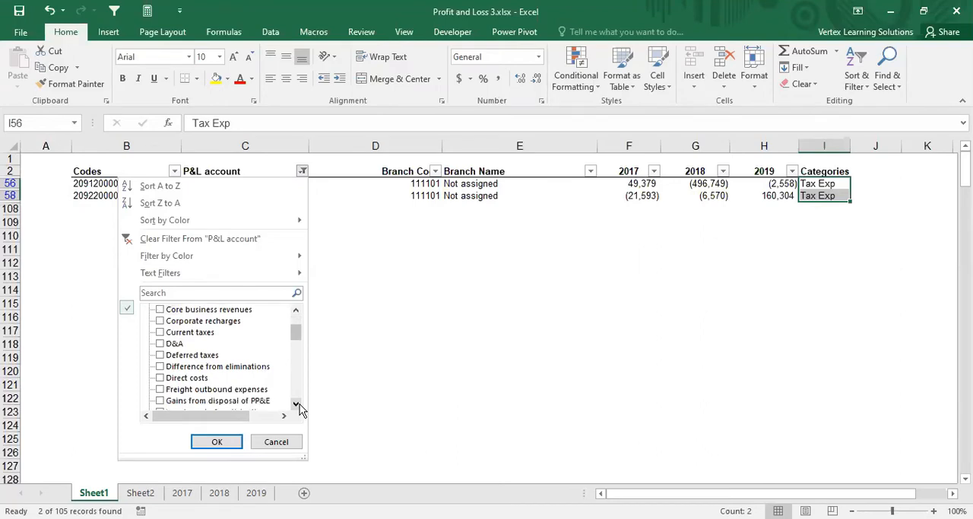
click(296, 403)
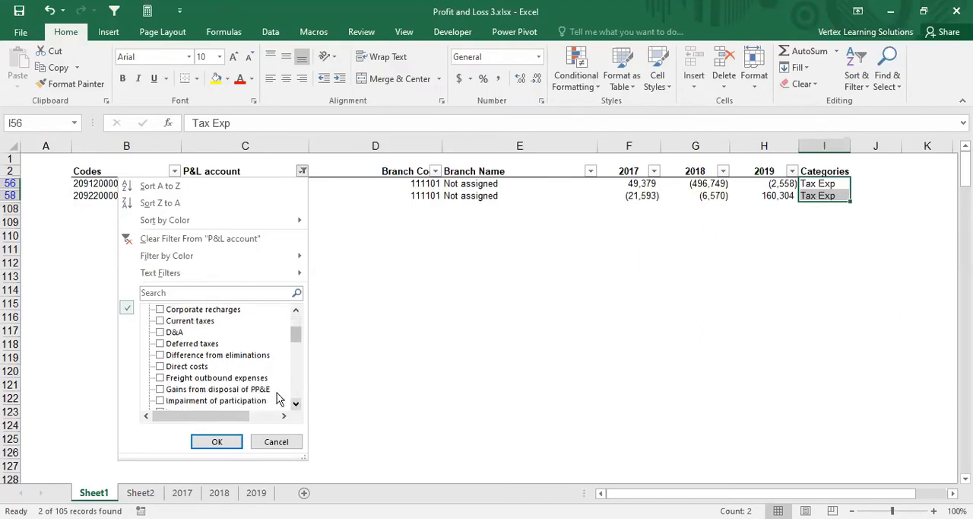
click(160, 355)
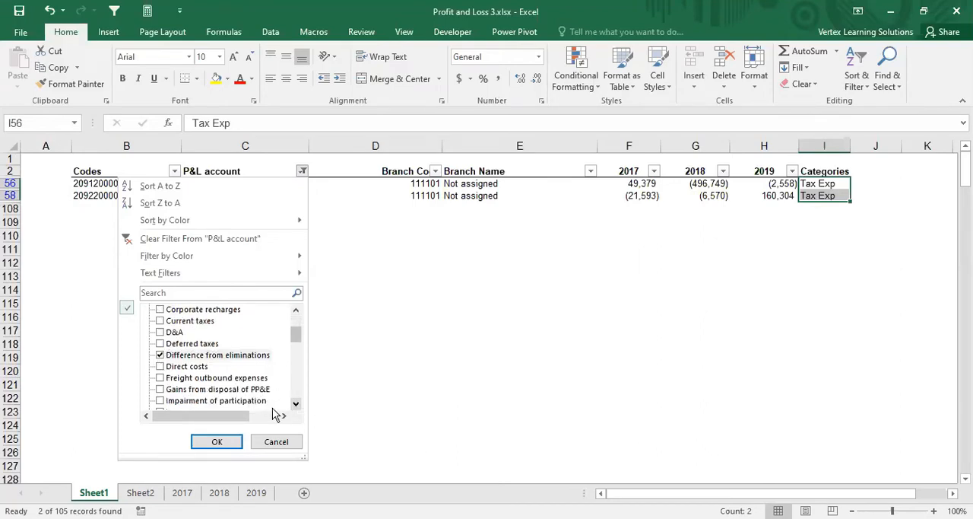
click(160, 377)
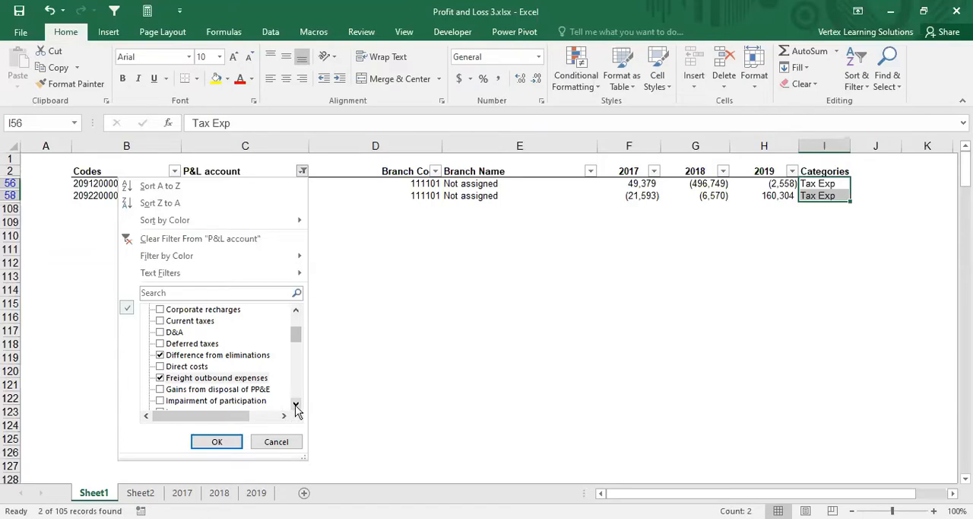
Step: Add Impairment of participation and Legal expenses to the P&L account filter selection
click(295, 407)
click(296, 407)
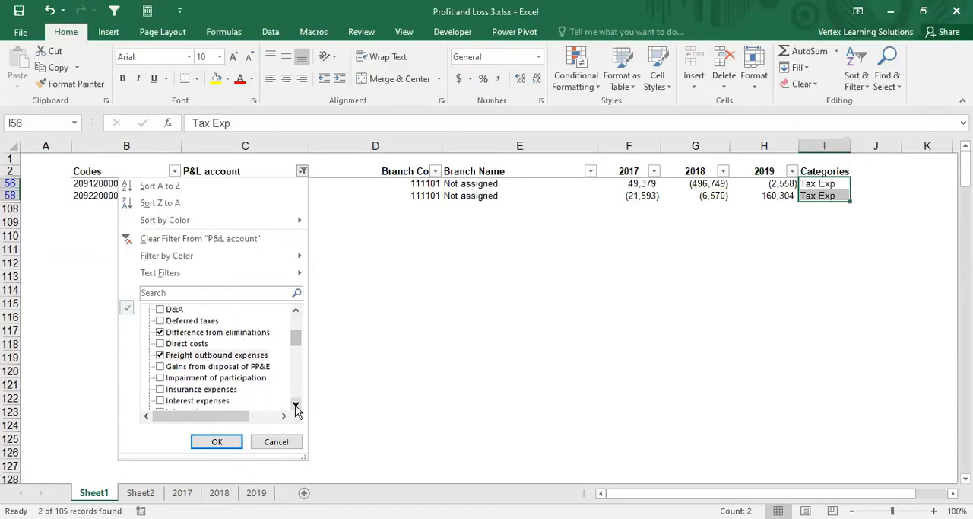
click(296, 407)
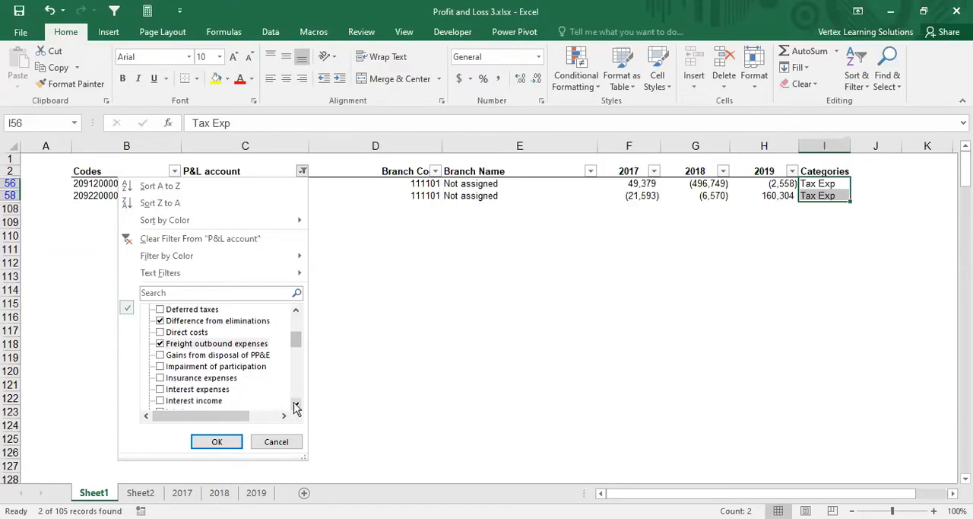
click(161, 368)
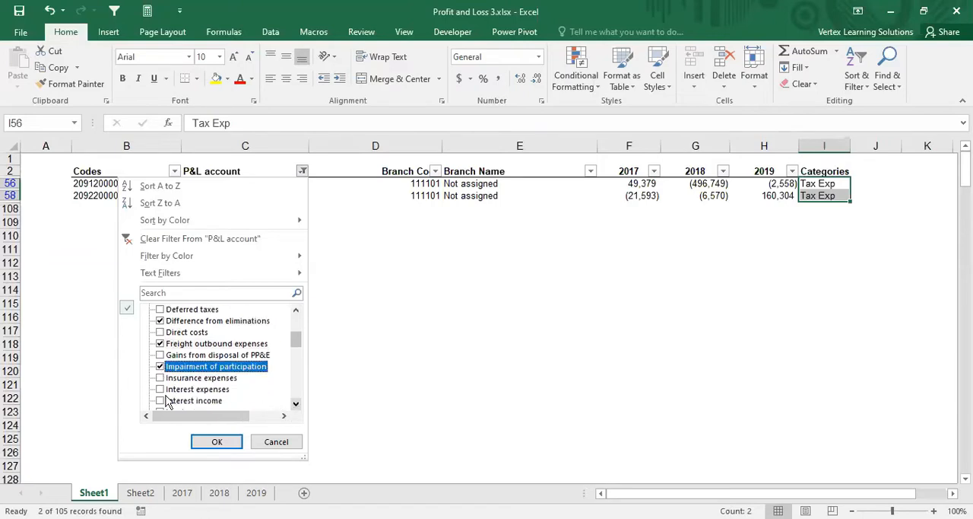
click(296, 405)
click(296, 405)
click(297, 405)
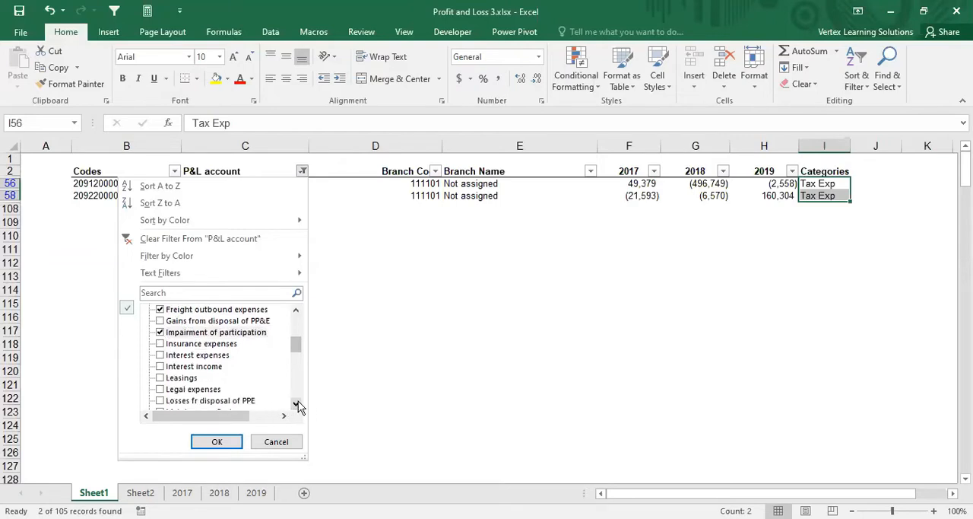
click(296, 406)
click(296, 405)
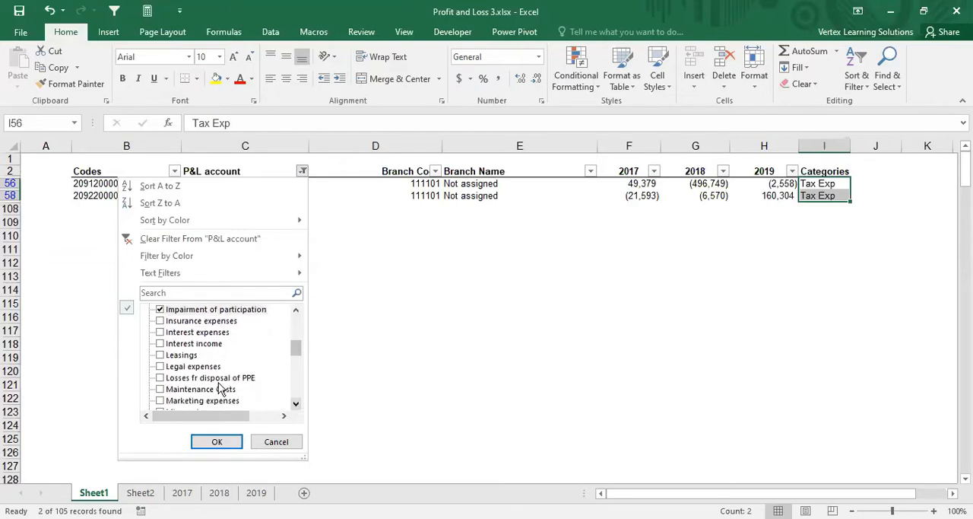
click(161, 367)
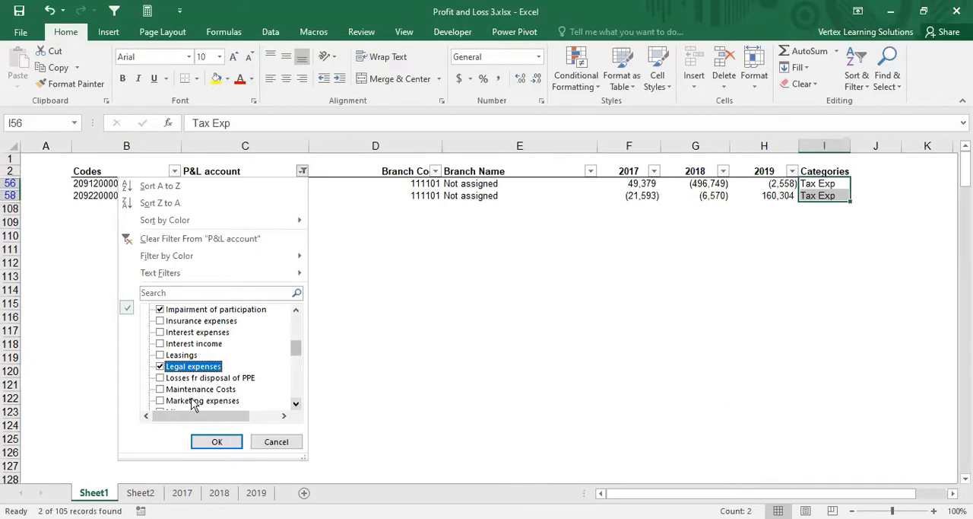
Step: Add Misc extraordinary expenses to the P&L account filter selection and apply the filter
click(297, 404)
click(296, 404)
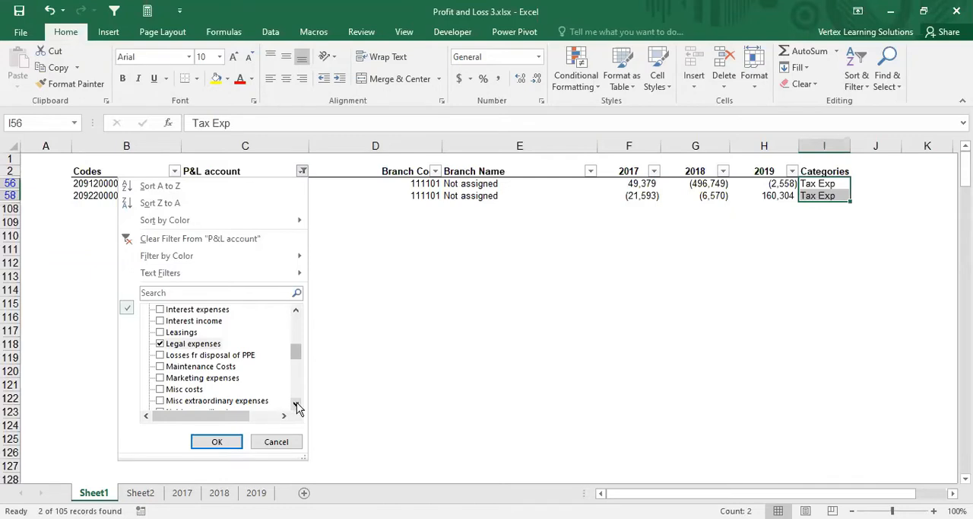
click(297, 406)
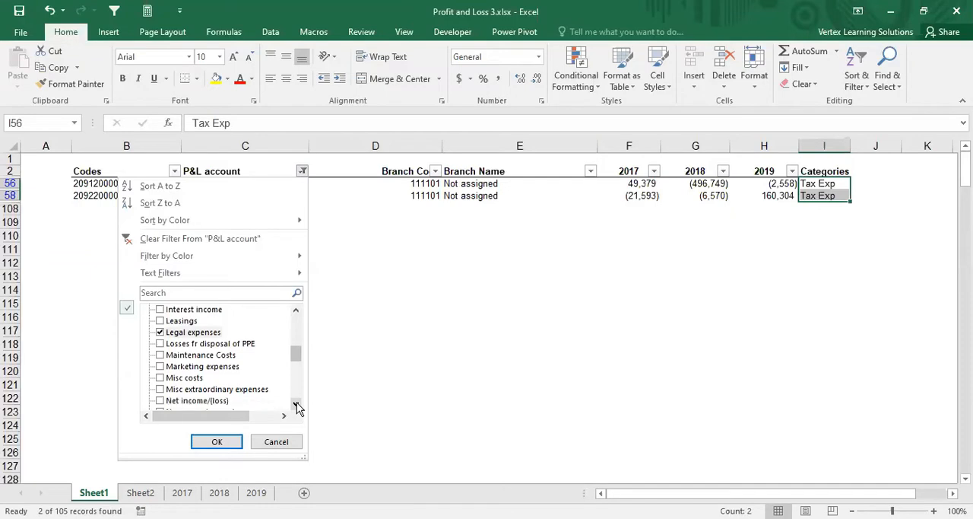
click(161, 389)
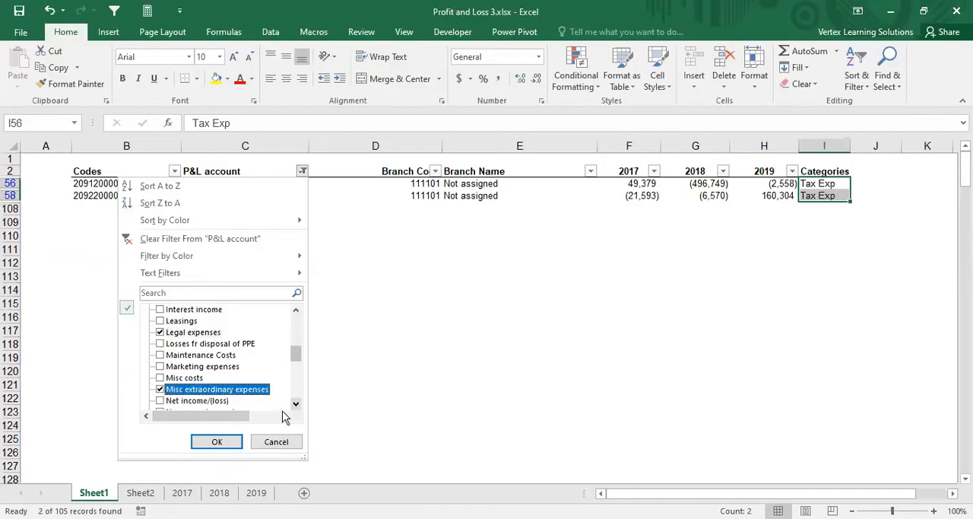
click(217, 442)
Step: Enter Other Expenses in cell I10 and copy it down the Categories column for the filtered rows through row 106
click(821, 185)
text(O)
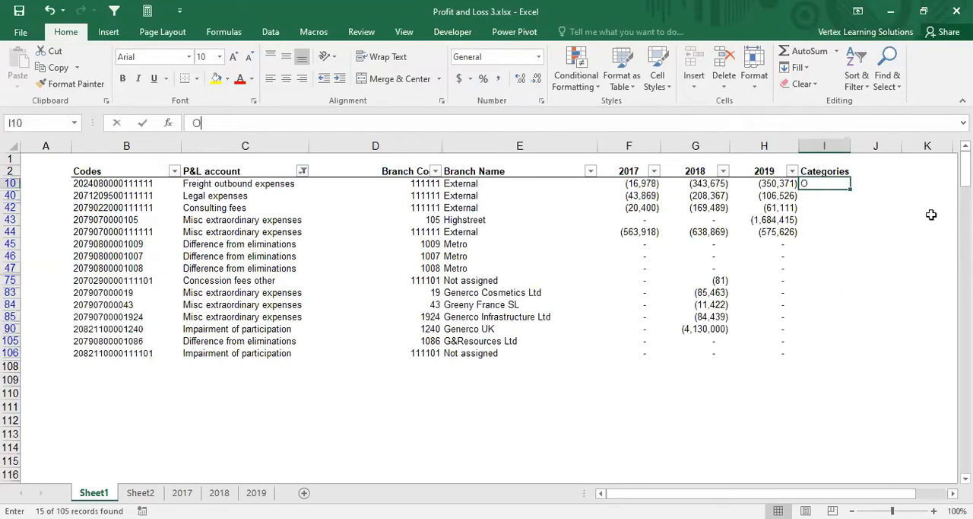
text(ther Expenses)
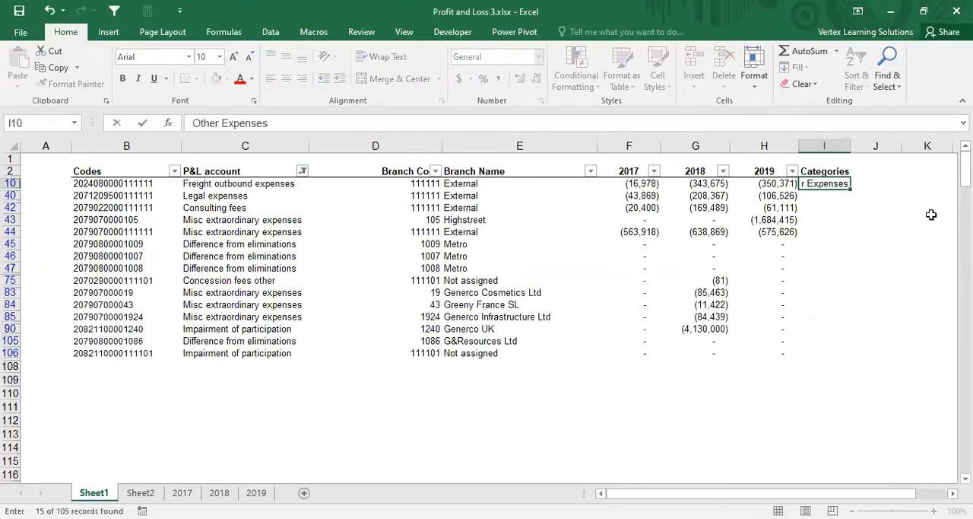
key(ctrl+Return)
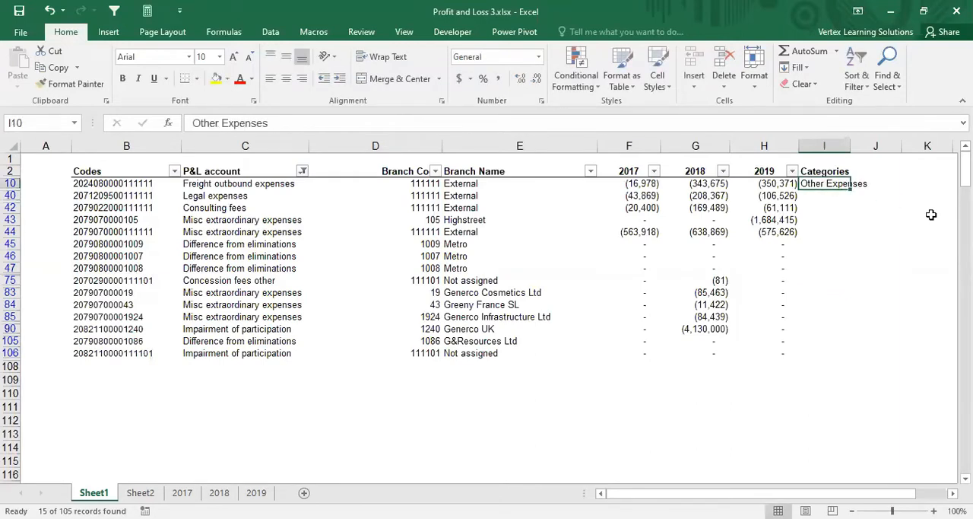
key(ctrl+c)
key(shift+Down)
key(shift+Down)
key(shift+Down)
key(shift+Down)
key(shift+Down)
key(shift+Down)
key(shift+Down)
key(shift+Down)
key(shift+Down)
key(shift+Down)
key(shift+Down)
key(shift+Down)
key(shift+Down)
key(shift+Down)
key(ctrl+v)
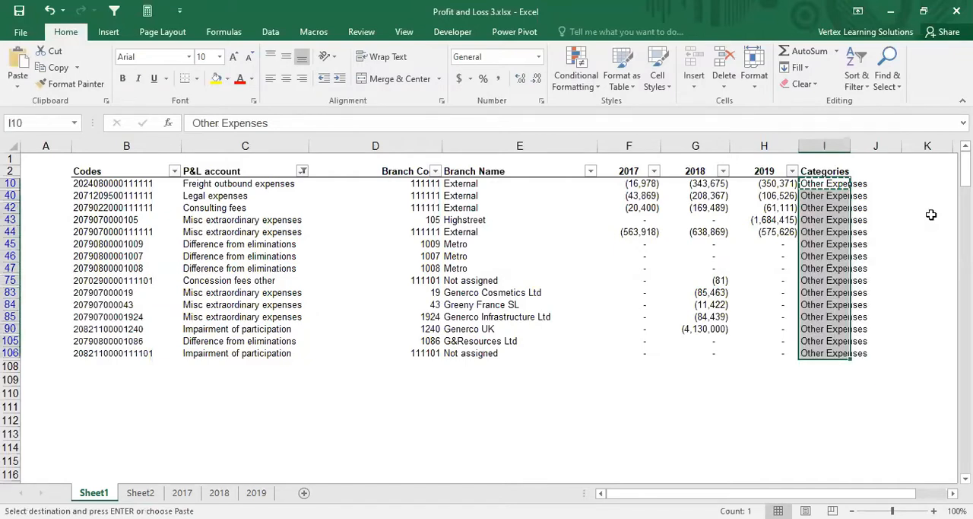
Step: Filter the P&L account column to show only Interest income
click(303, 171)
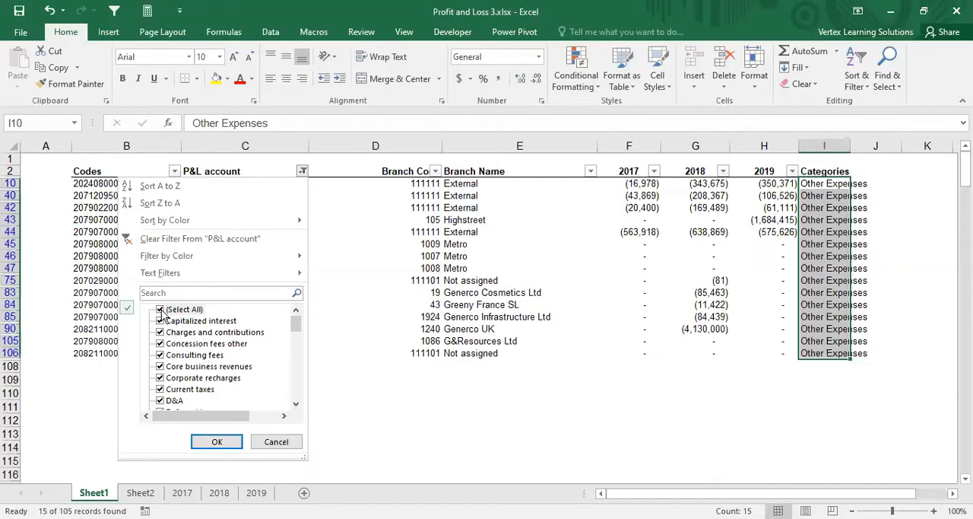
click(161, 311)
drag(296, 324, 298, 343)
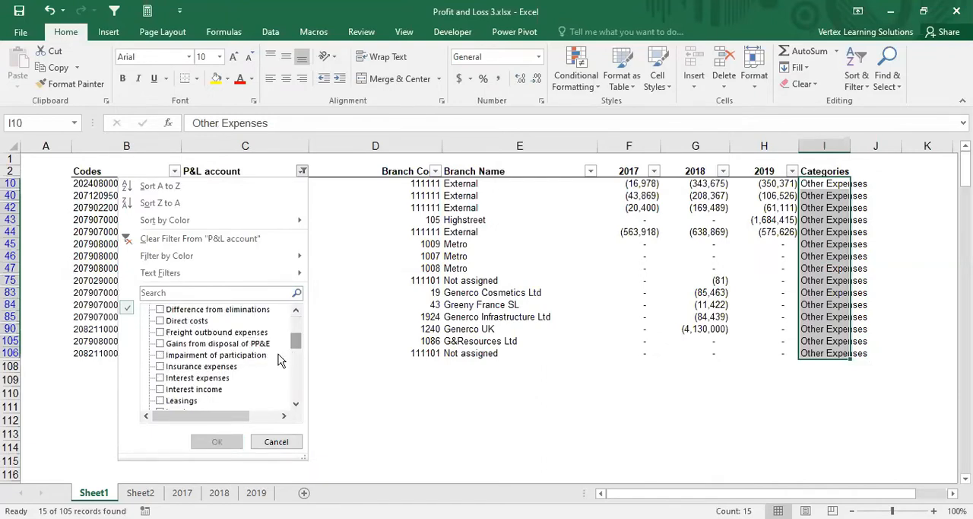
click(162, 393)
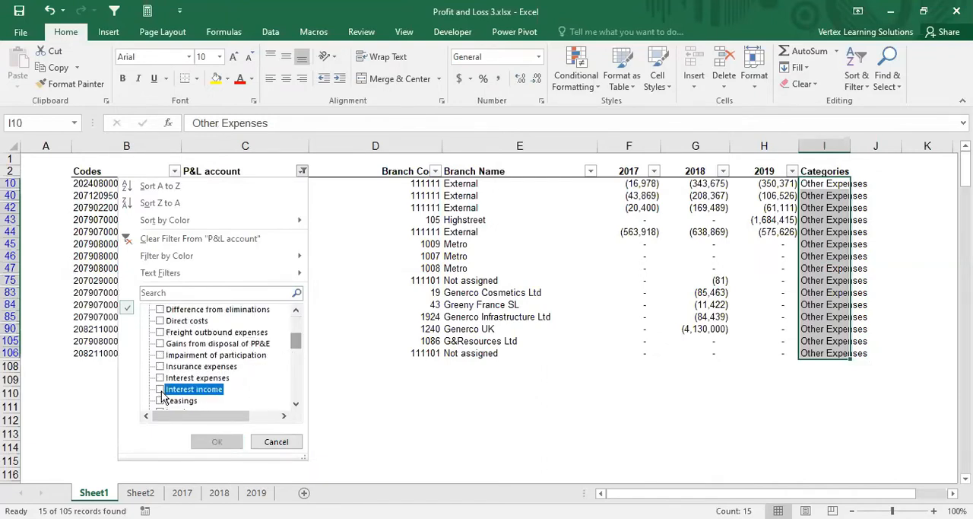
click(296, 405)
click(297, 406)
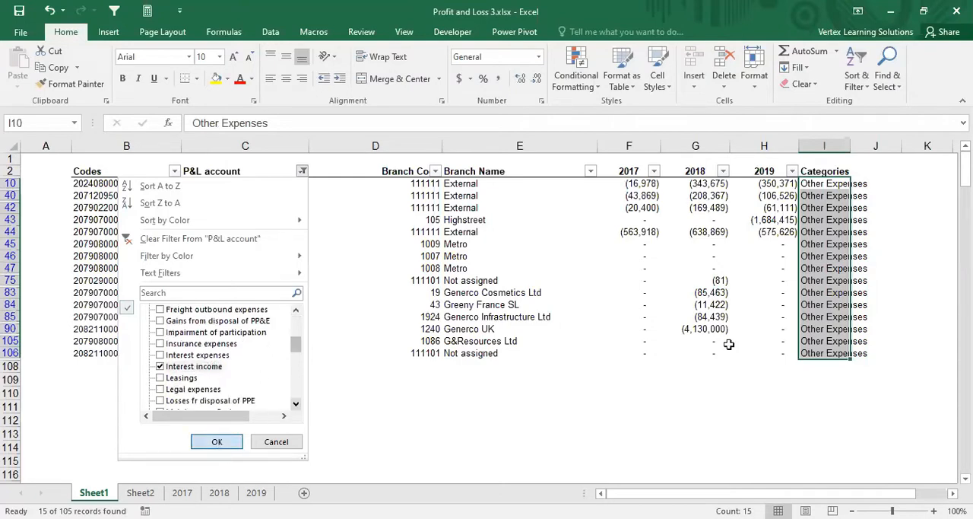
key(Return)
Step: Enter Interest Income in cell I48 and copy it down the Categories column for the filtered rows through row 87
click(808, 184)
text(In)
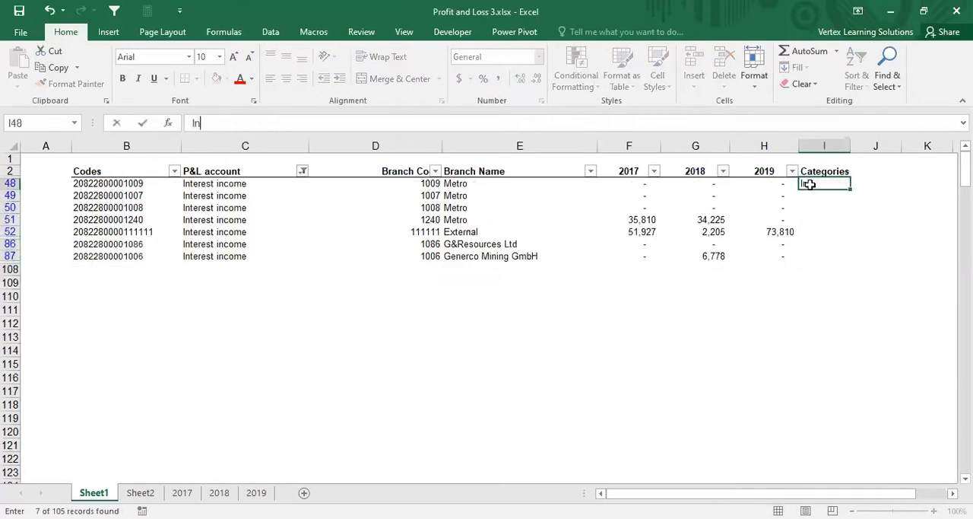
text(terestIncome)
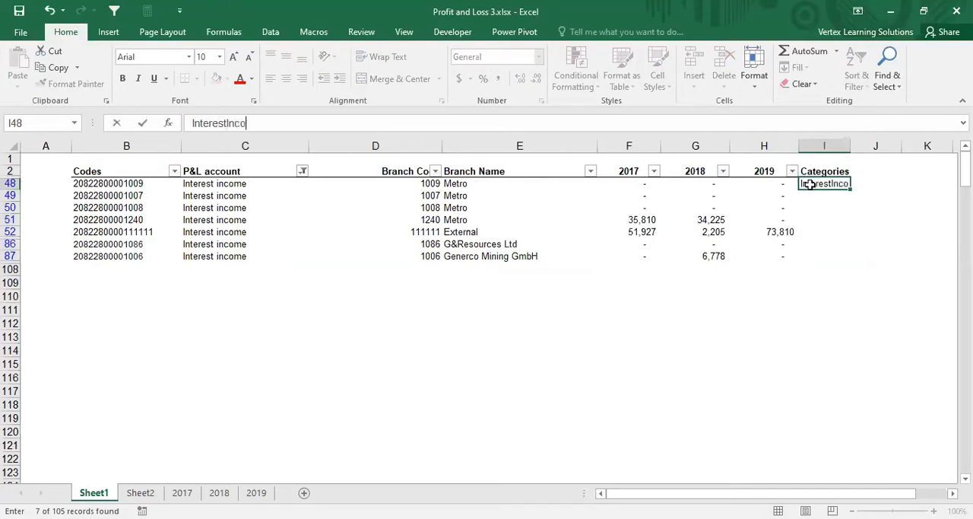
click(226, 123)
key(ctrl+Return)
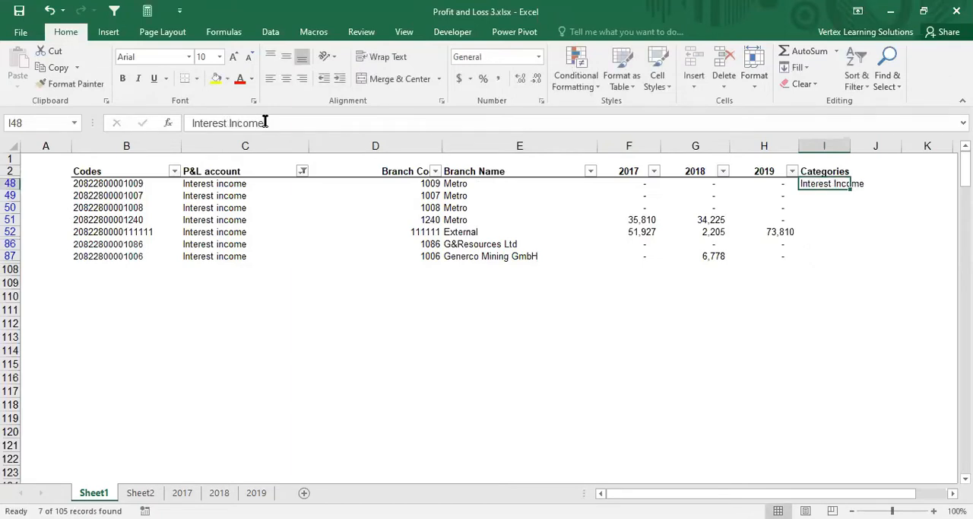
key(ctrl+c)
key(shift+Down)
key(shift+Down)
key(shift+Down)
key(shift+Down)
key(shift+Down)
key(shift+Down)
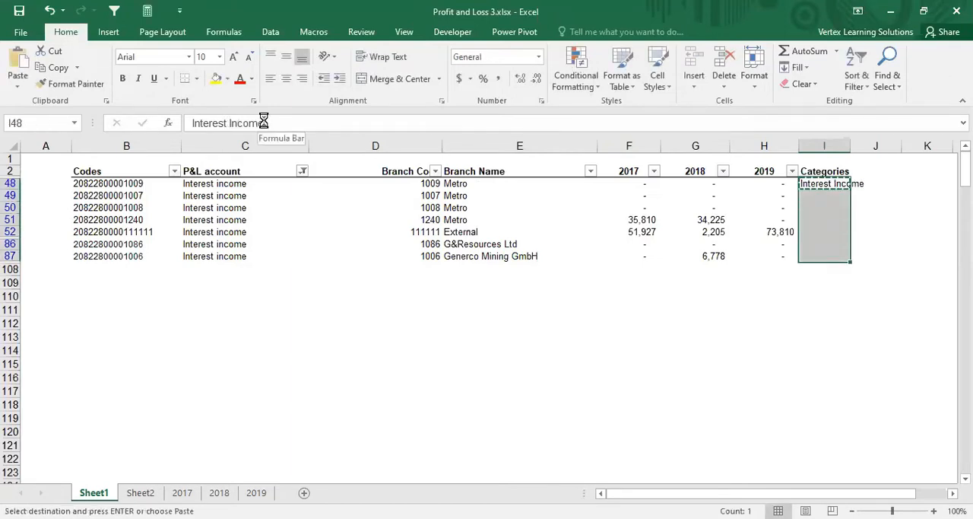
key(Return)
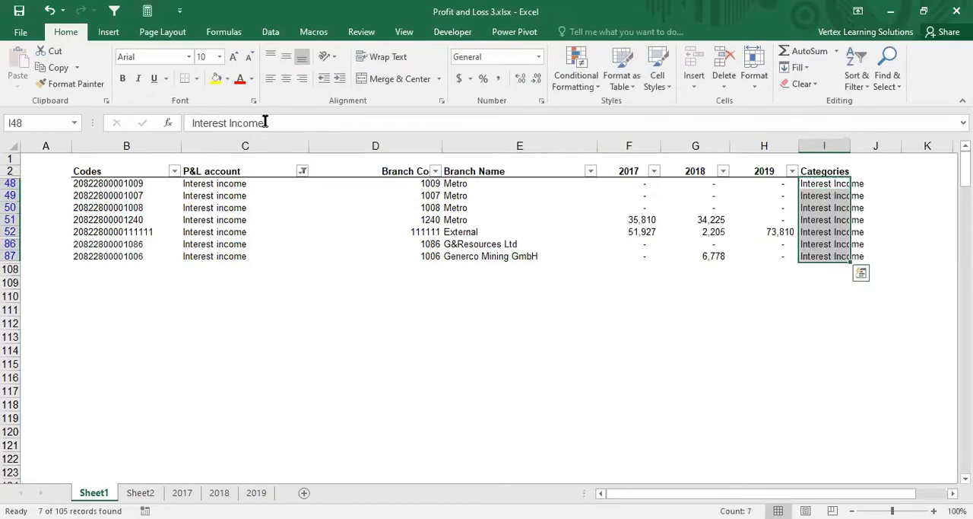
Step: Restore all accounts in the P&L account filter and look through the Categories column for rows without a category
click(303, 171)
click(161, 310)
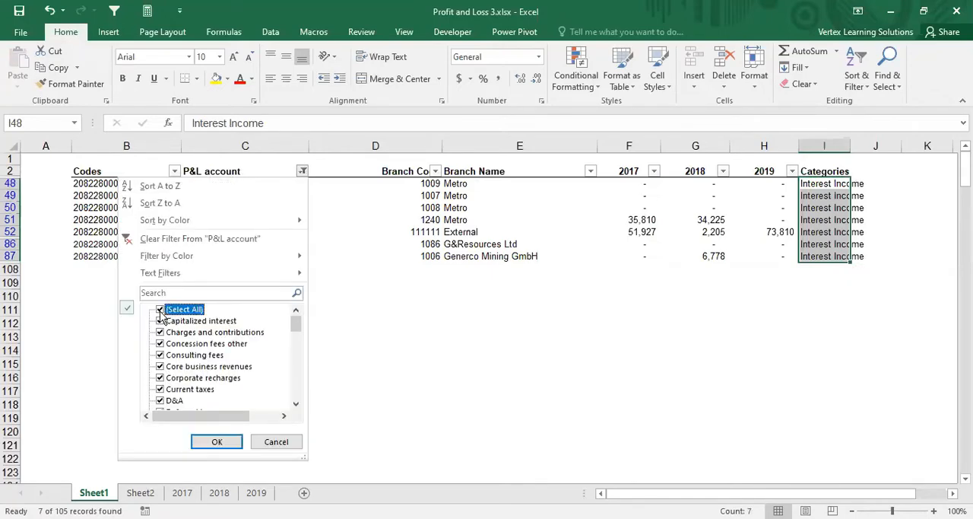
click(223, 441)
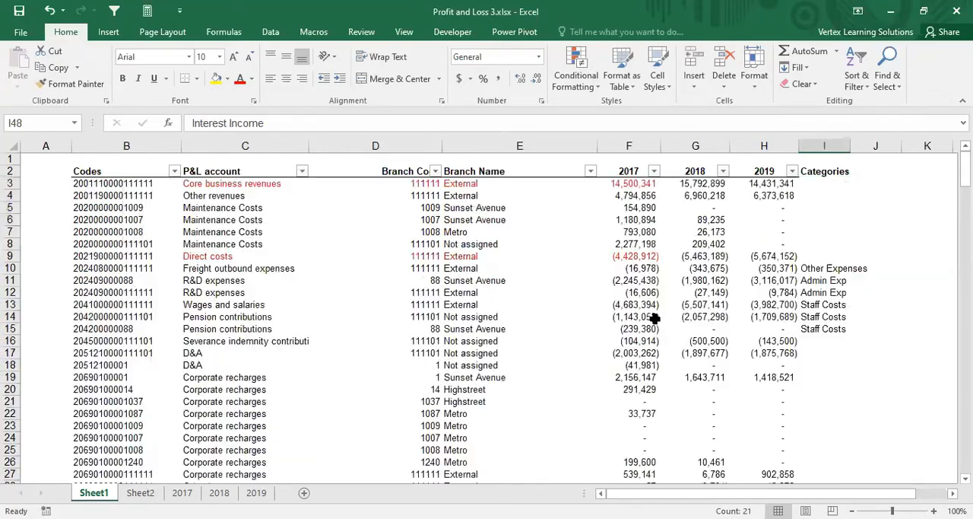
scroll(645, 323, down, 1)
scroll(645, 323, down, 20)
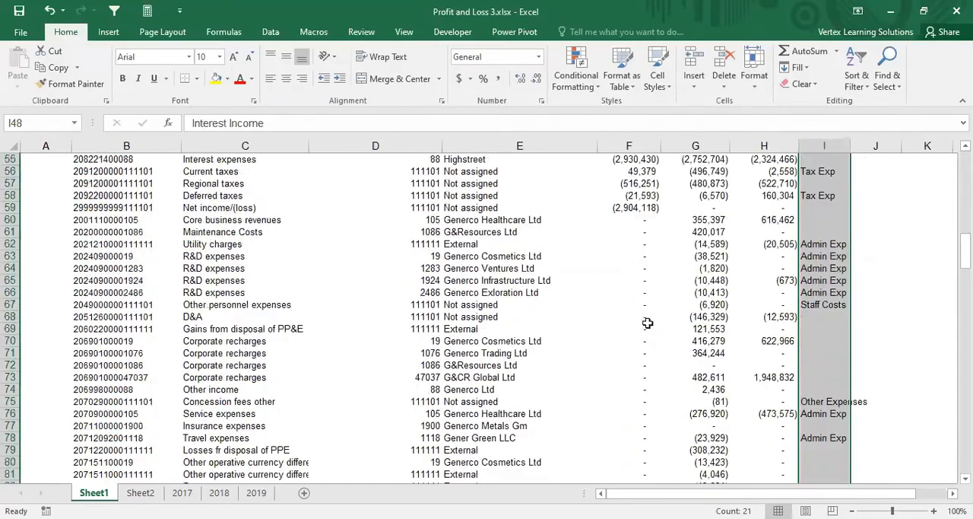
scroll(859, 335, down, 10)
scroll(856, 333, up, 20)
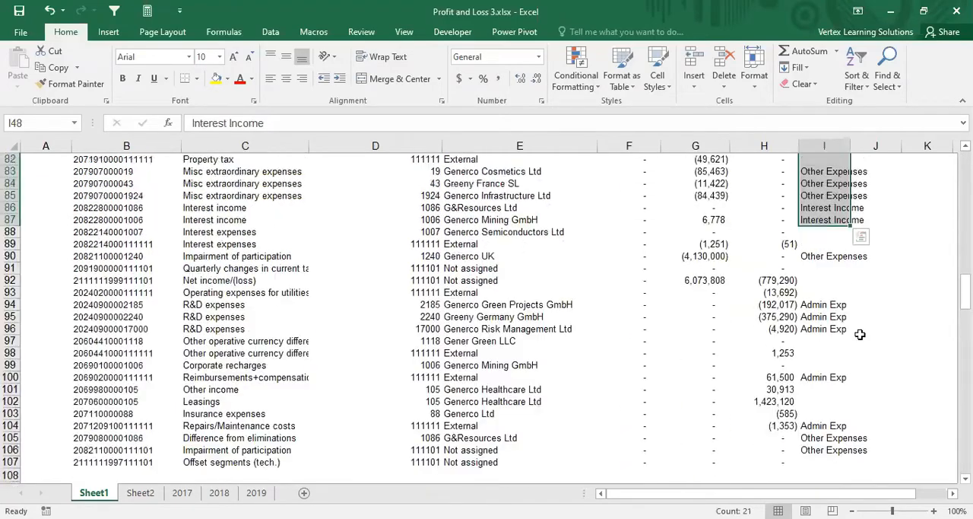
scroll(832, 308, up, 12)
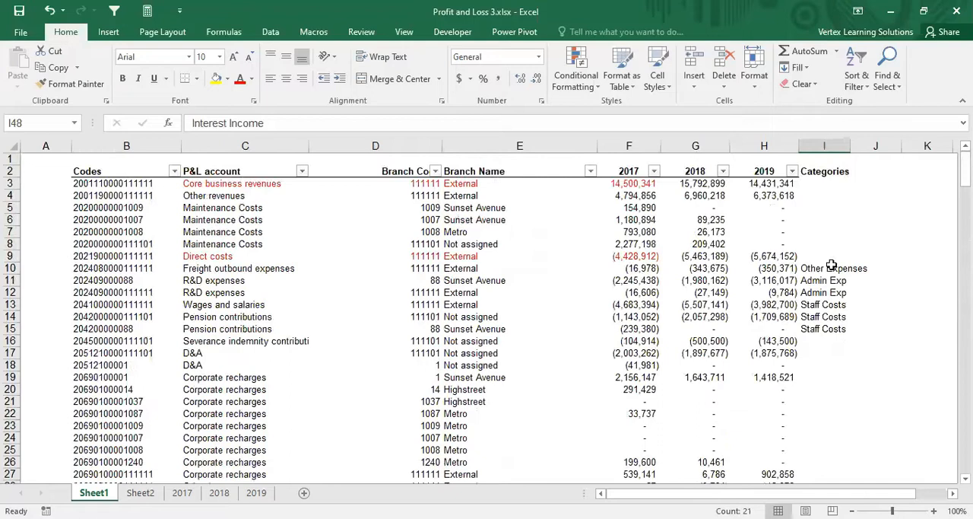
Step: Enter Revenue in cell I3 as the category for Core business revenues
click(814, 187)
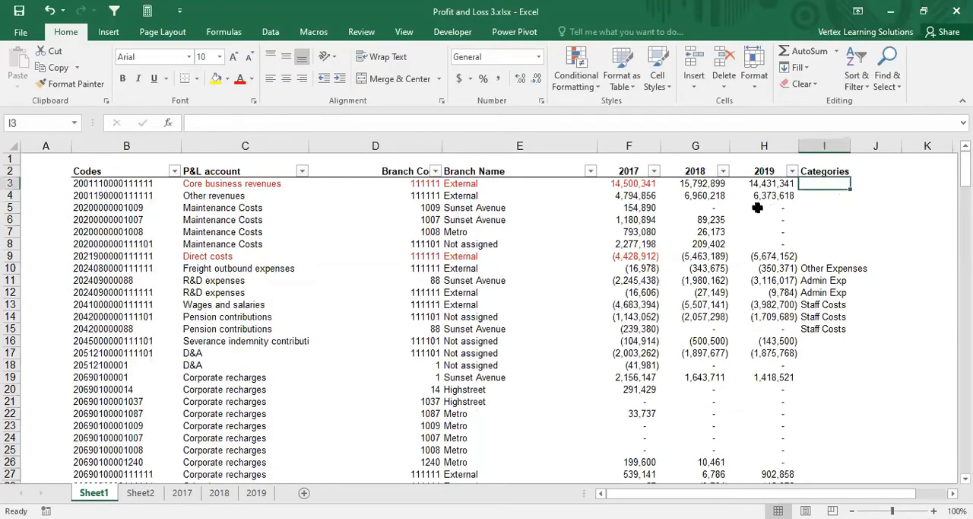
click(194, 184)
click(824, 184)
text(Revenue)
key(Return)
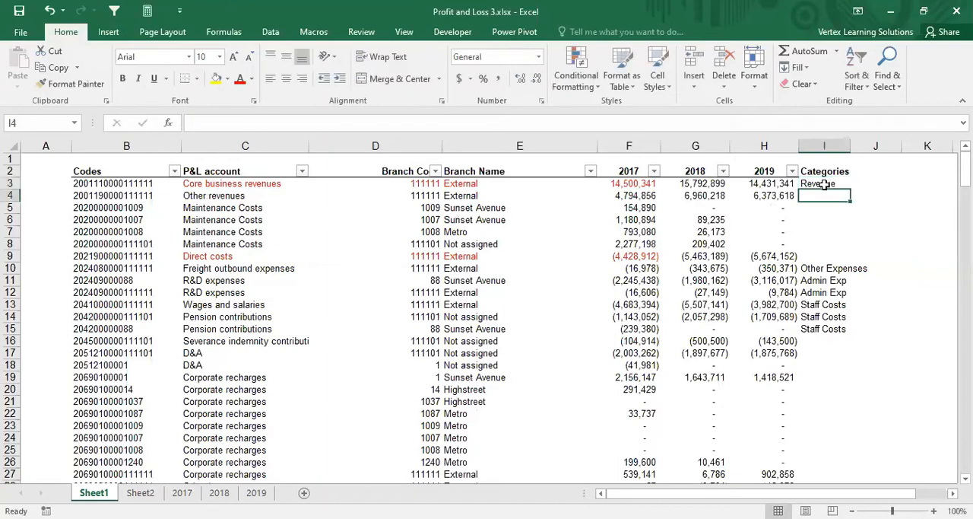
Step: Freeze the panes at cell D3 so rows 1–2 and columns A–C stay fixed
scroll(486, 319, right, 2)
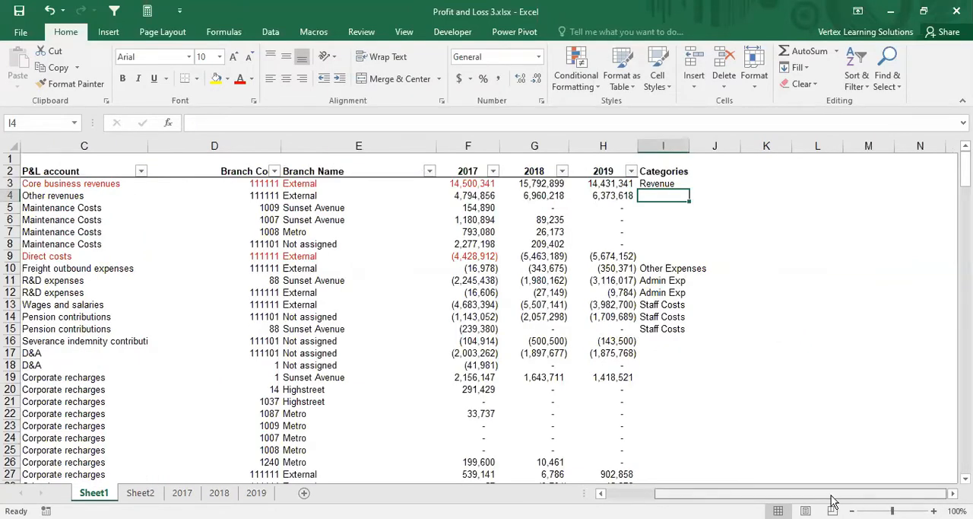
scroll(832, 500, left, 2)
click(326, 183)
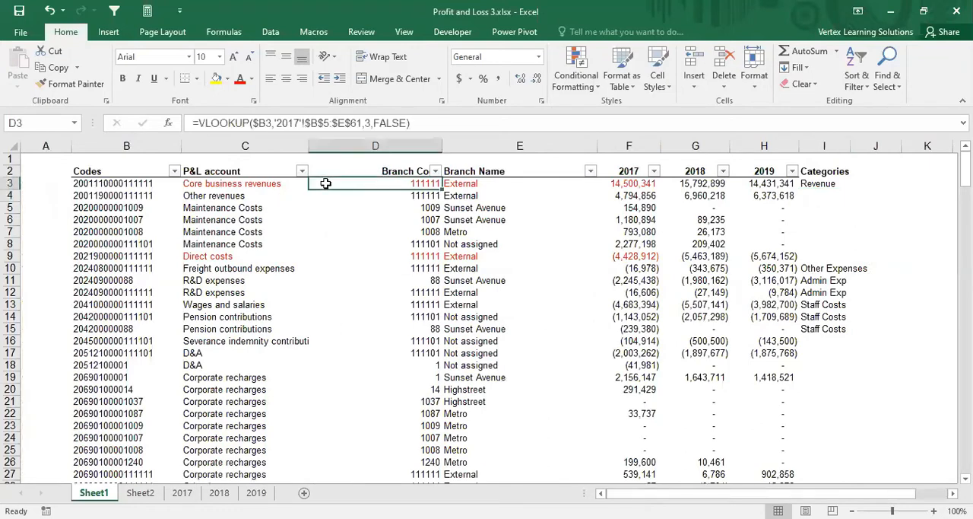
click(404, 31)
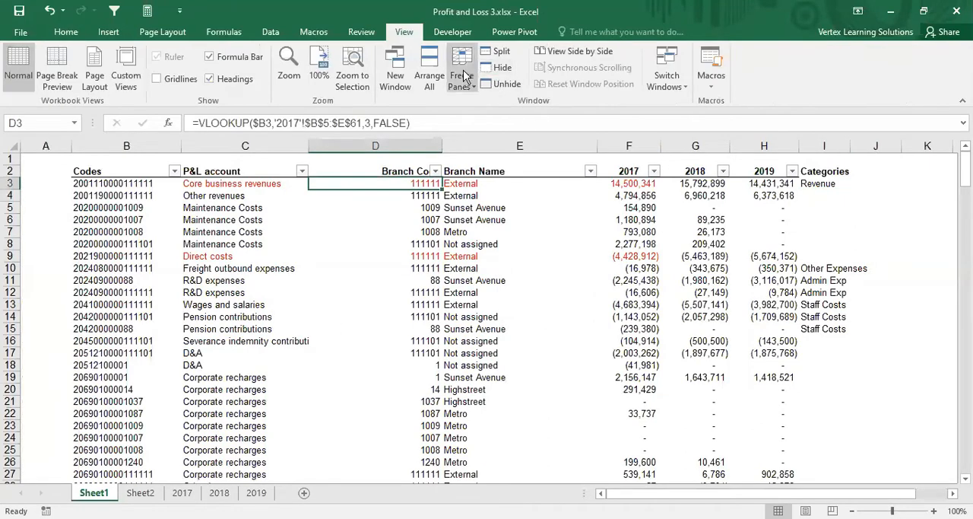
click(462, 79)
click(492, 110)
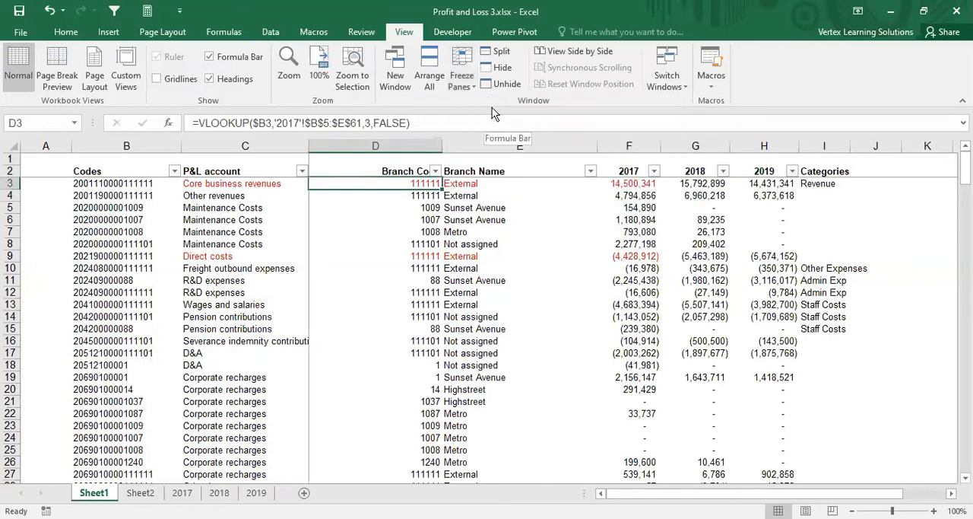
Step: Enter Other Income in cell I4 as the category for Other revenues
key(Right)
key(Right)
key(Right)
key(Right)
key(Right)
key(Right)
key(Right)
key(Right)
key(Right)
key(Right)
key(Right)
key(Right)
key(Right)
key(Right)
key(Right)
key(Right)
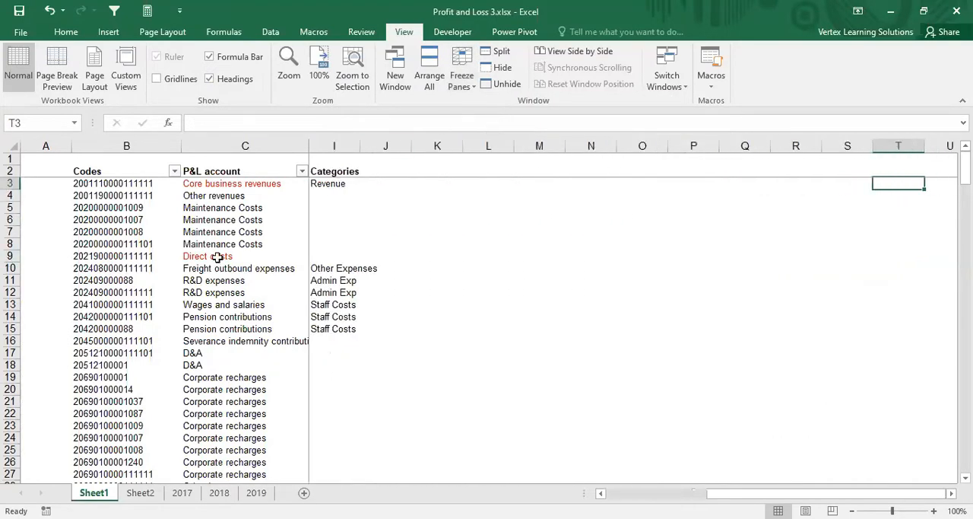
click(323, 196)
text(Other)
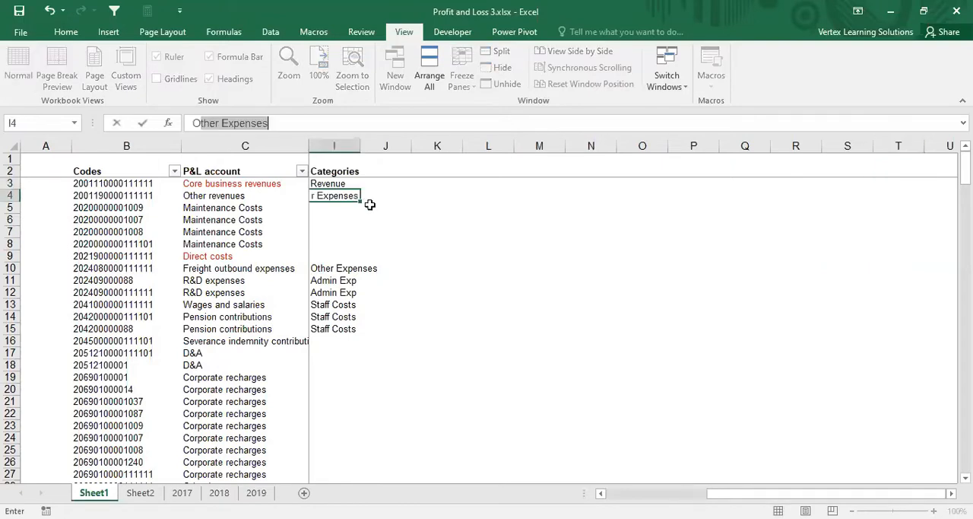
text( Reve)
key(BackSpace)
key(BackSpace)
key(BackSpace)
key(BackSpace)
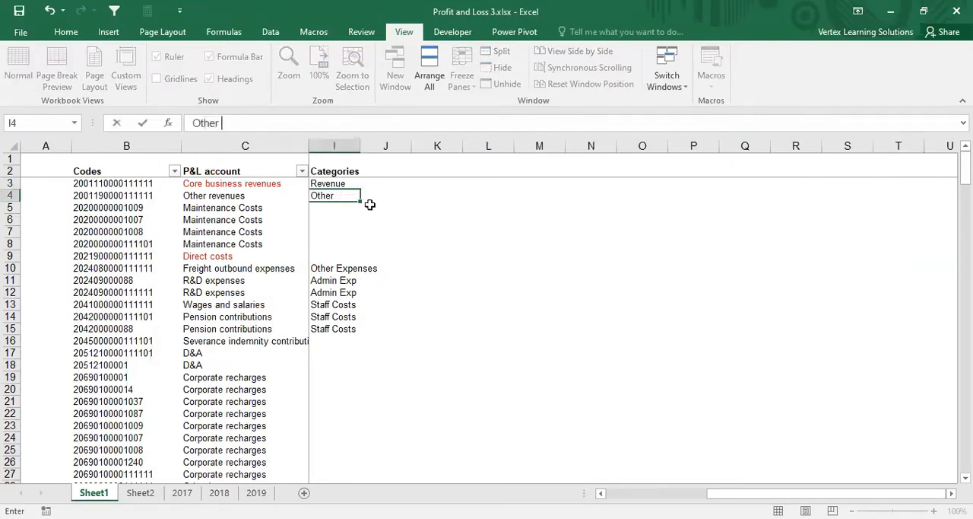
text(Income)
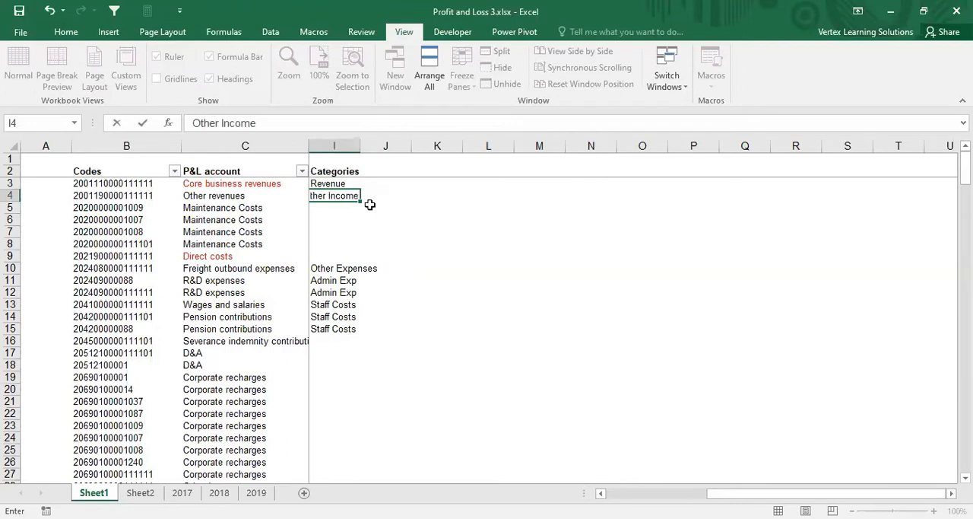
key(ctrl+Return)
Step: Enter Admin Exp in cell I5 and copy it down to I8 for the Maintenance Costs rows
key(Down)
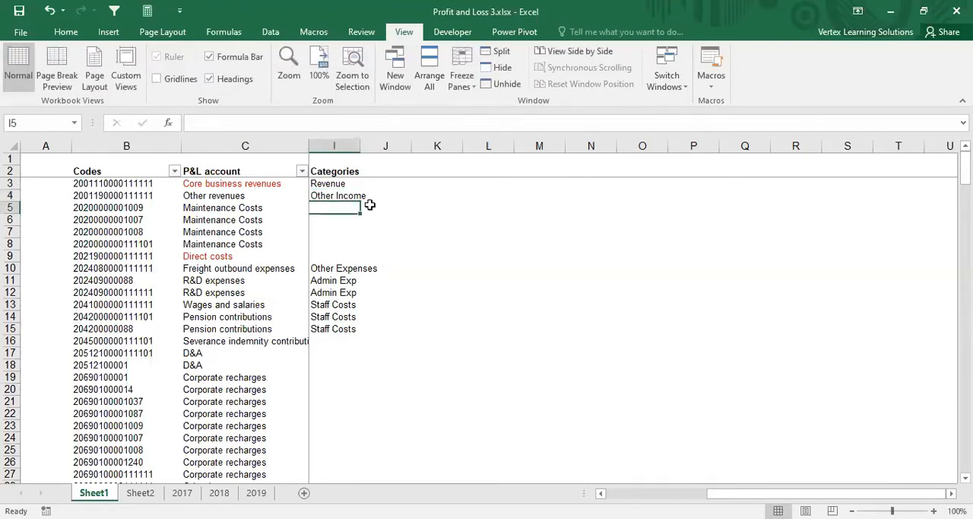
text(Admin Exp)
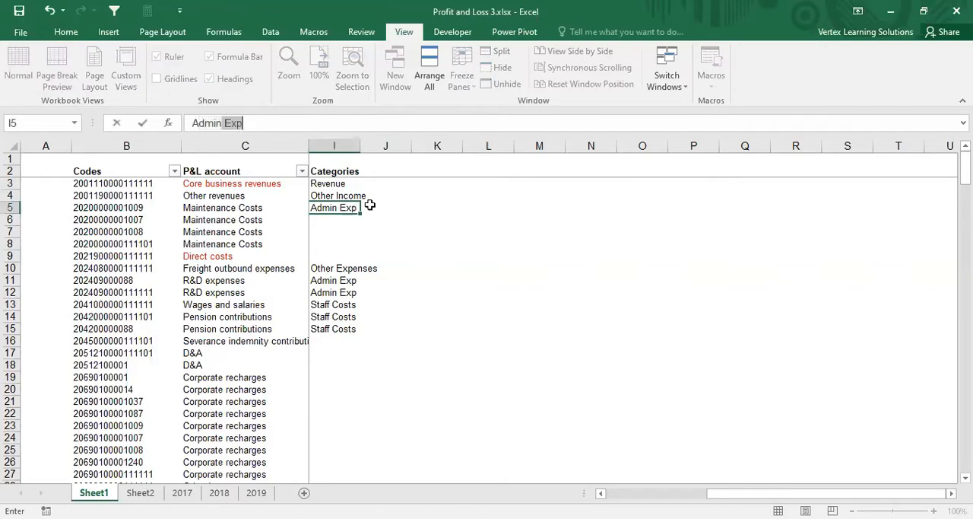
key(Return)
key(Up)
key(ctrl+c)
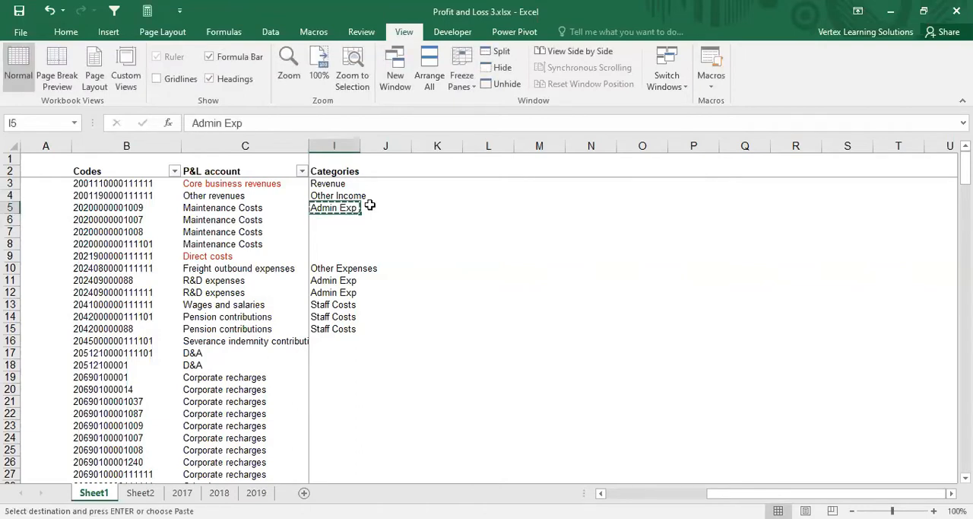
key(shift+Down)
key(shift+Down)
key(shift+Down)
key(Return)
Step: Enter Cost of Sales in cell I9 as the category for Direct costs
key(Down)
key(Down)
key(Down)
key(Down)
key(Down)
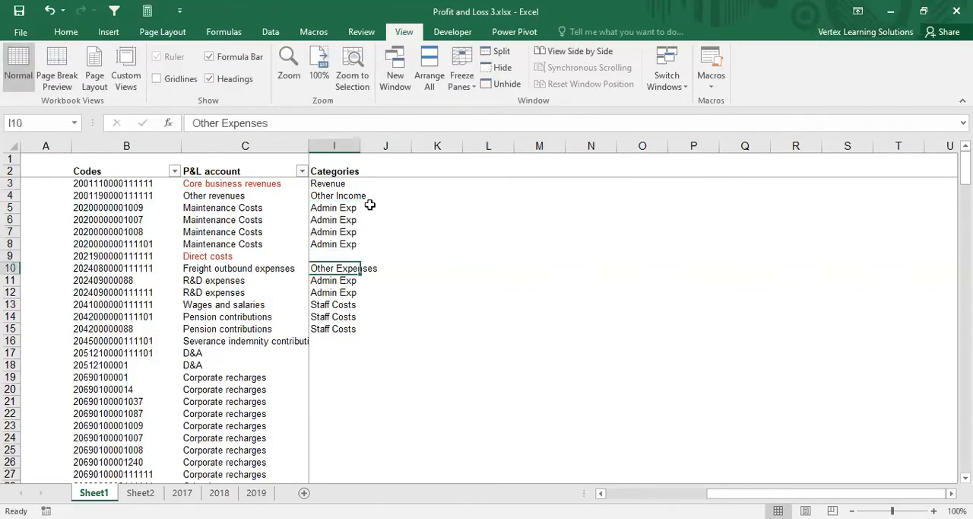
key(Up)
text(Cost of Saled)
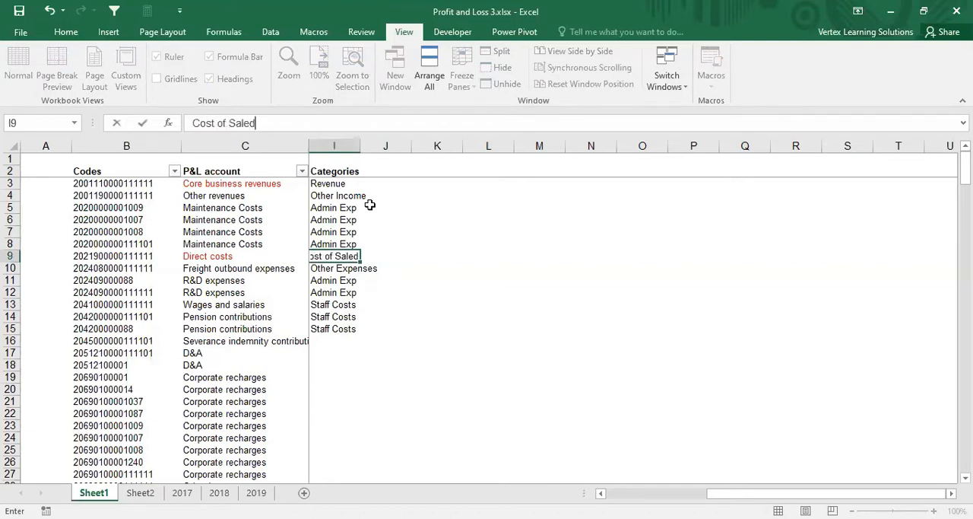
key(Return)
key(Up)
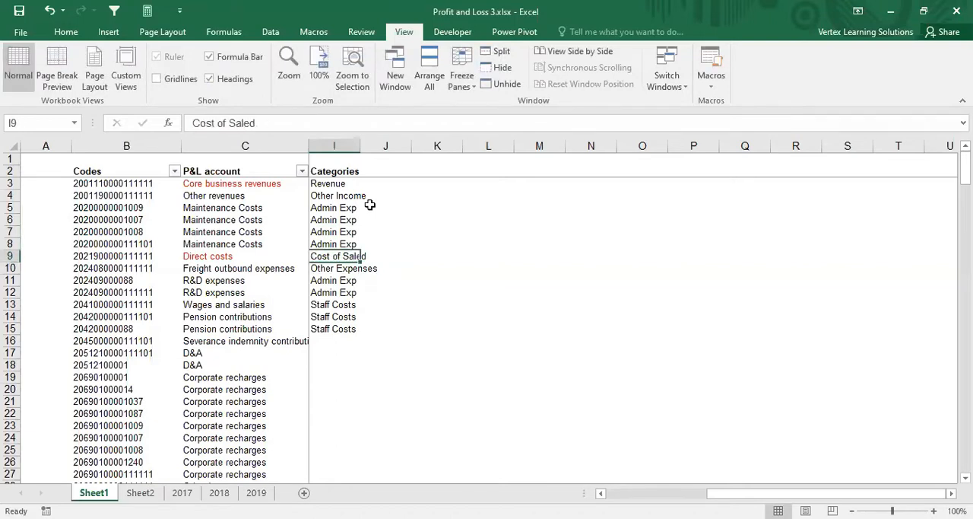
click(274, 124)
key(BackSpace)
text(s)
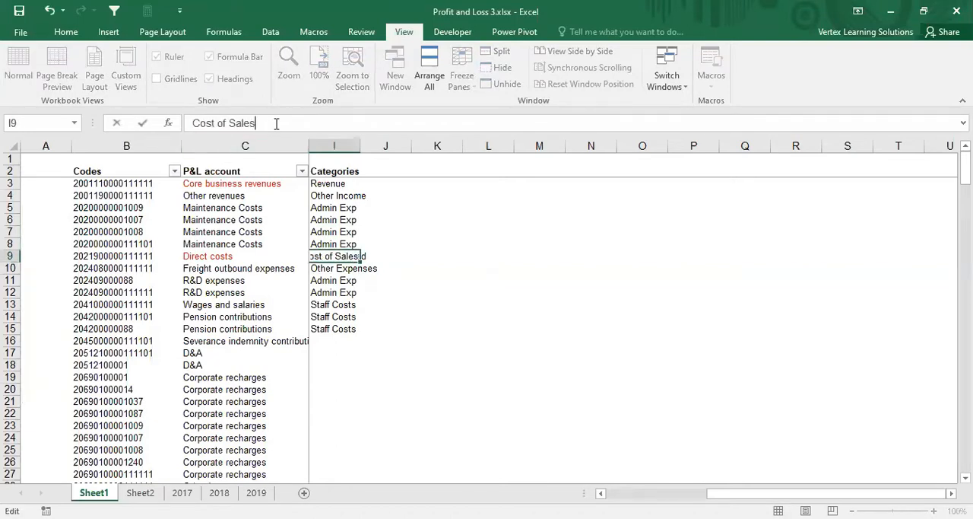
key(Return)
Step: Enter Staff Costs in cell I16 as the category for the severance indemnity contribution row
key(Down)
key(Down)
key(Down)
key(Down)
key(Down)
key(Down)
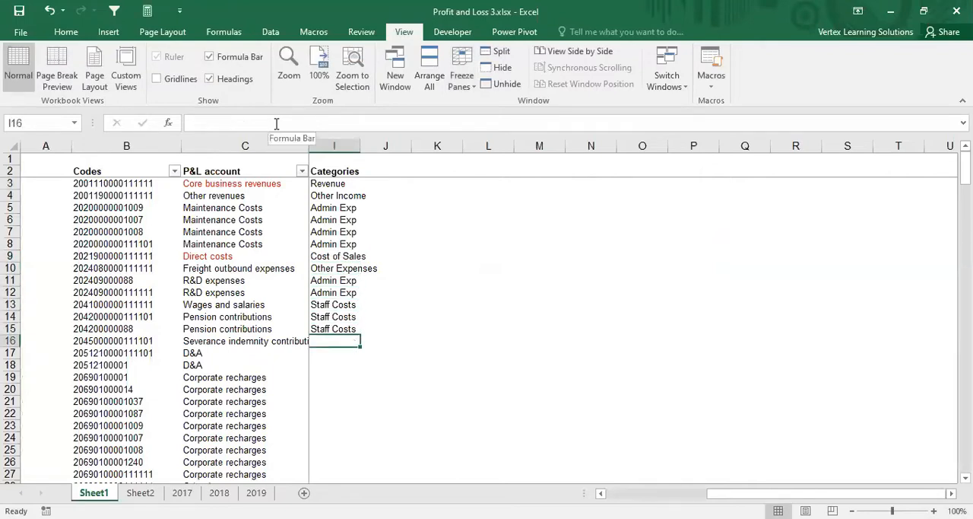
text(Staff Costs)
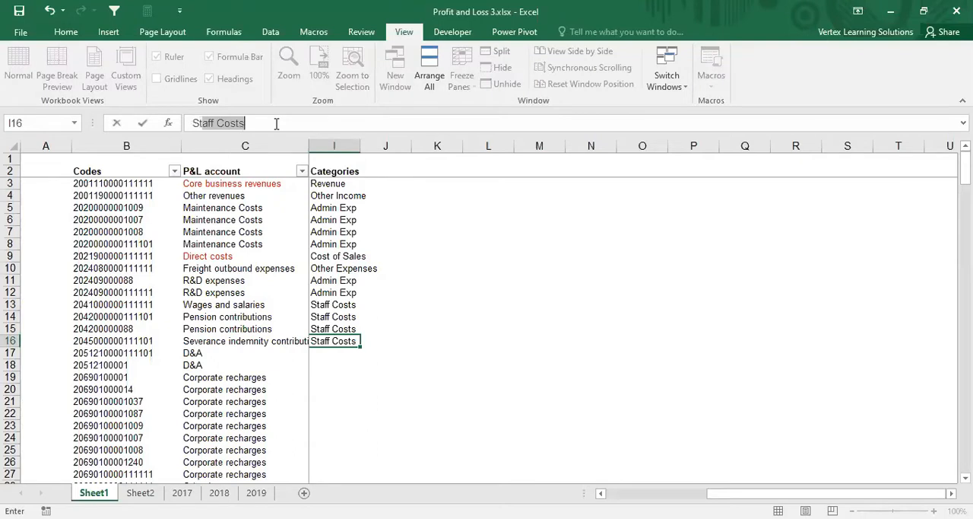
key(Return)
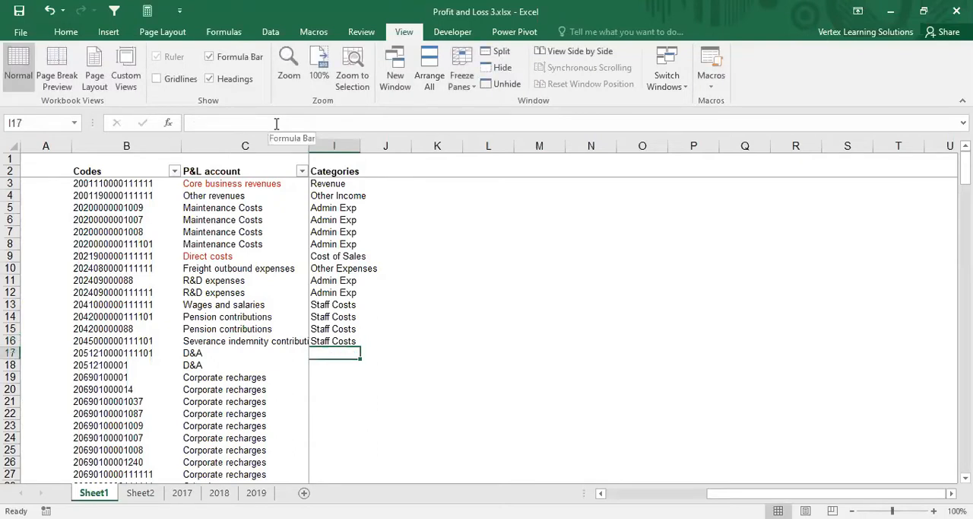
Step: Enter D&A in cell I17 and copy it to I18 for the two D&A account rows
text(D)
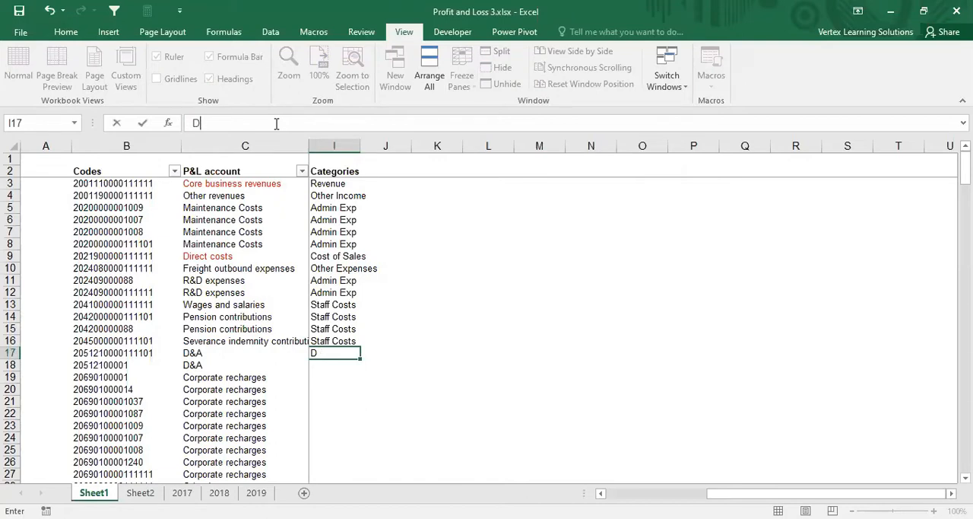
text(&A)
key(ctrl+Return)
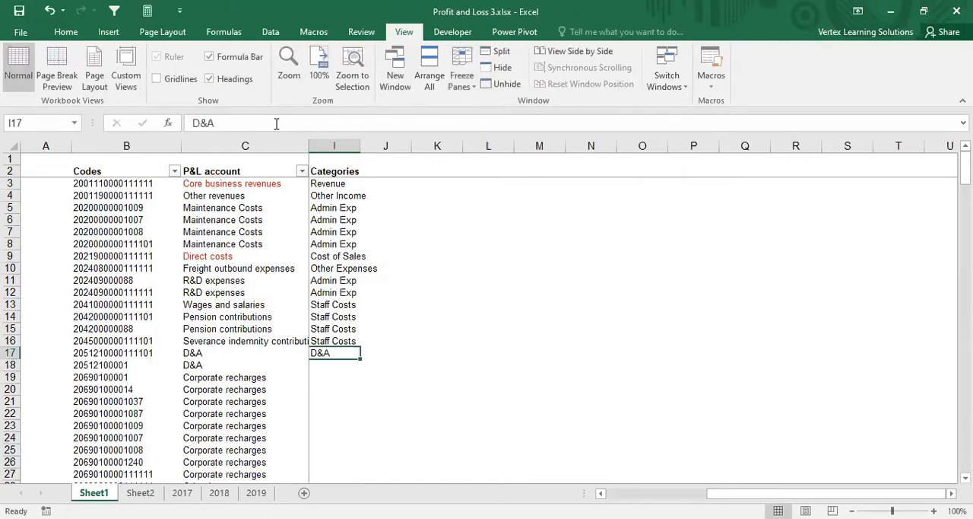
key(ctrl+c)
key(Down)
key(Return)
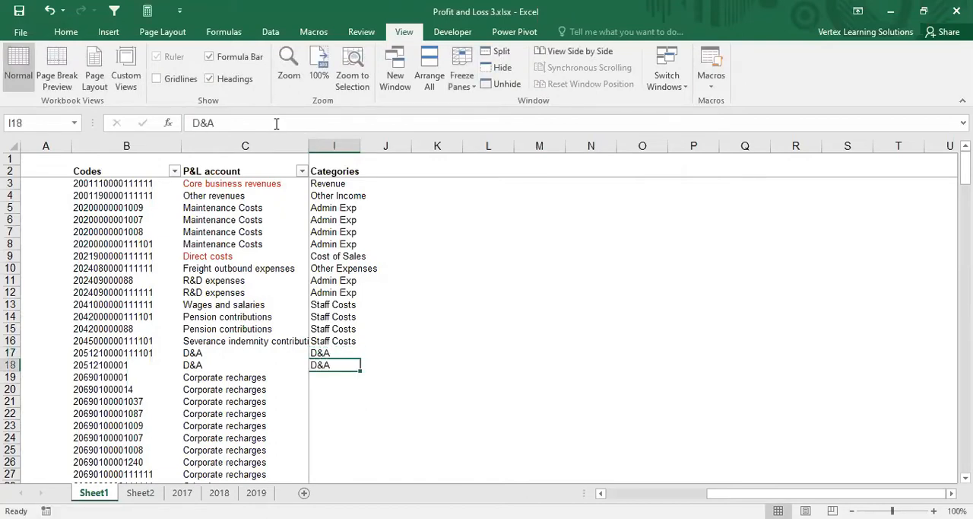
key(Up)
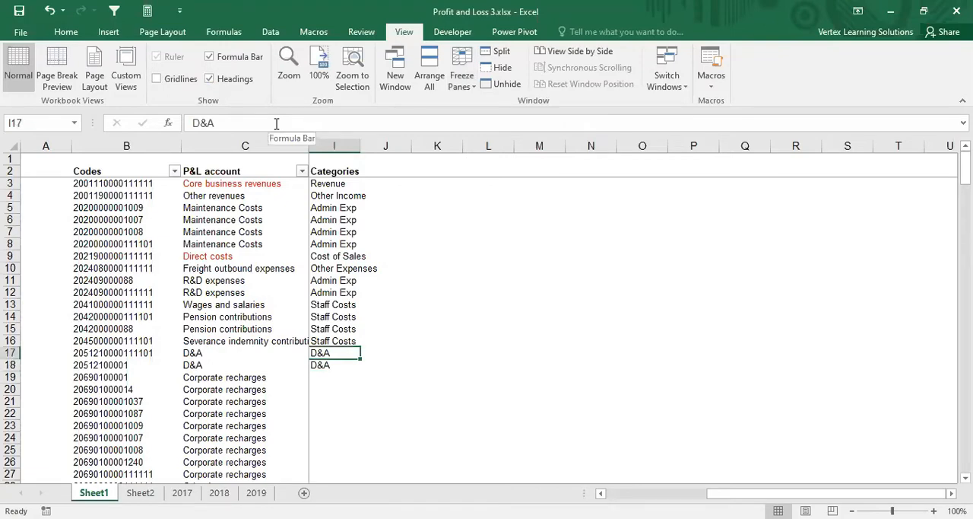
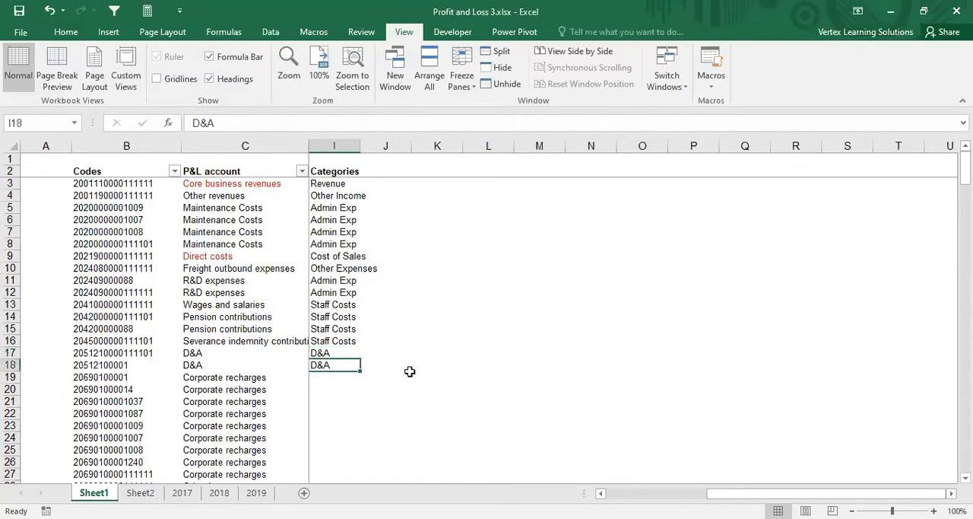
Step: Change the category of the two D&A rows in cells I17 and I18 to Admin Exp
text(Admin\)
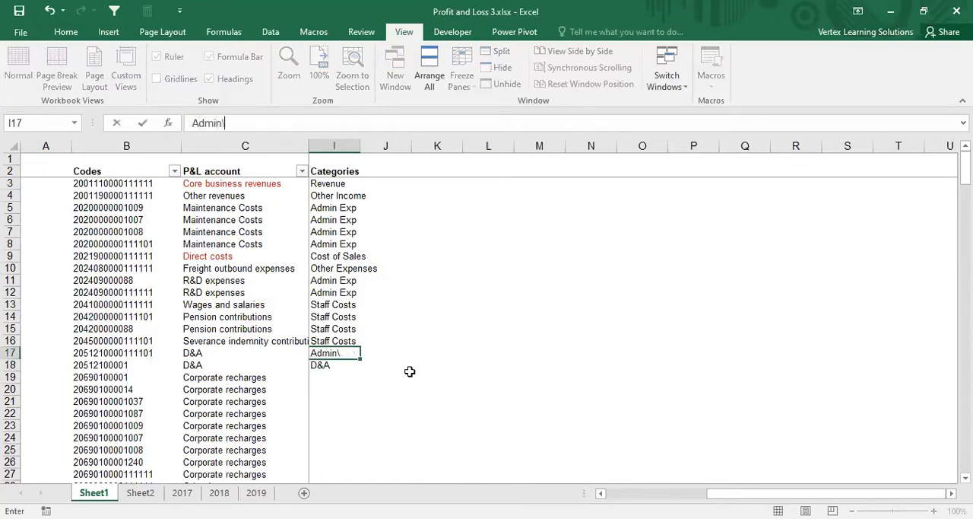
key(BackSpace)
key(Return)
text(A)
key(Return)
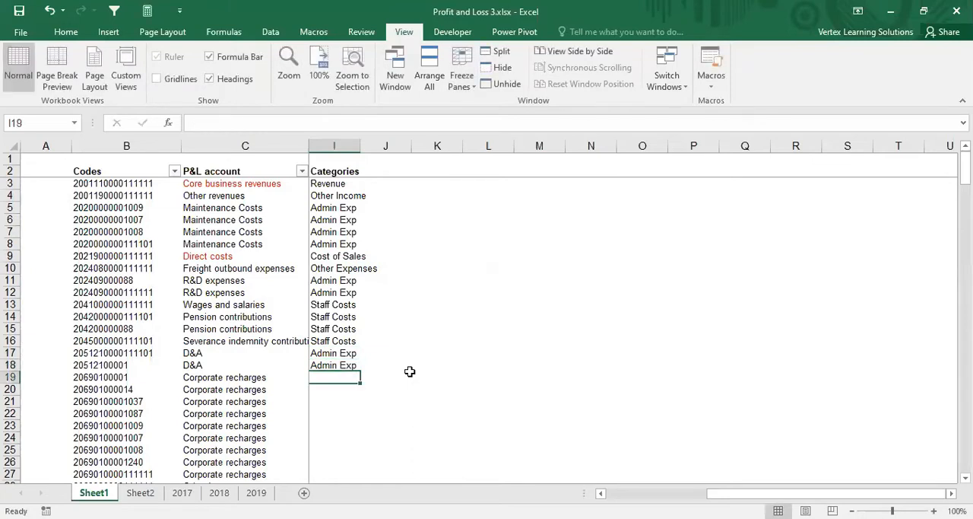
Step: Enter Other Income in cell I19 and copy it down to I27 for the Corporate recharges rows
text(Other Income)
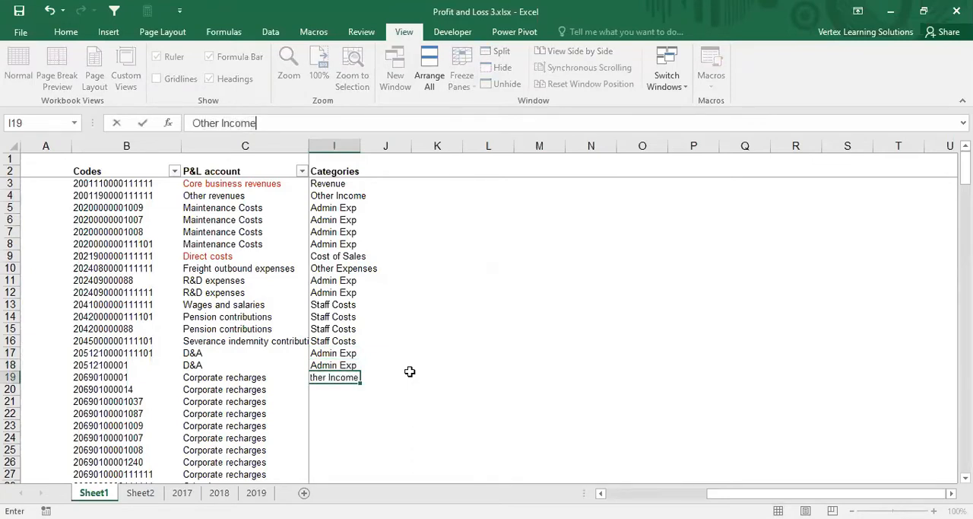
key(ctrl+Return)
key(ctrl+c)
key(shift+Down)
key(shift+Down)
key(shift+Down)
key(shift+Down)
key(shift+Down)
key(shift+Down)
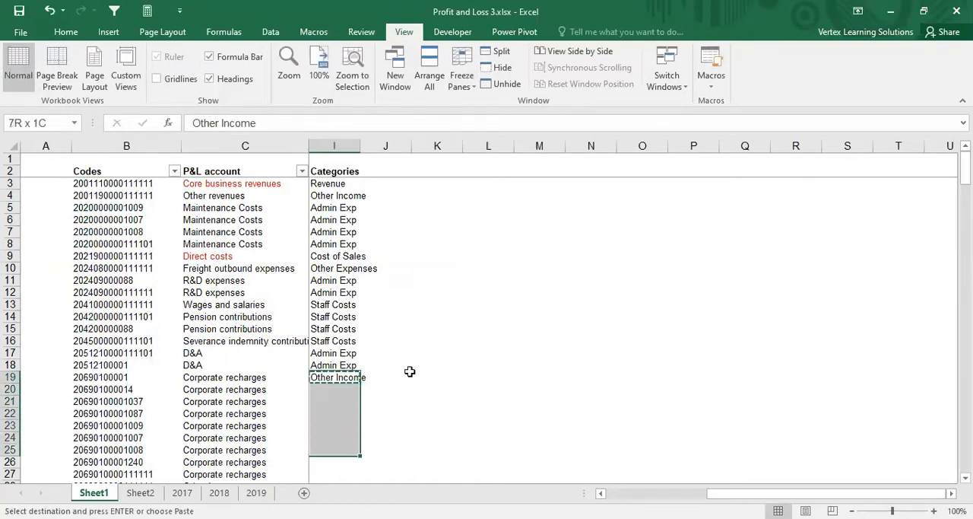
key(shift+Down)
key(shift+Down)
key(shift+Down)
key(shift+Down)
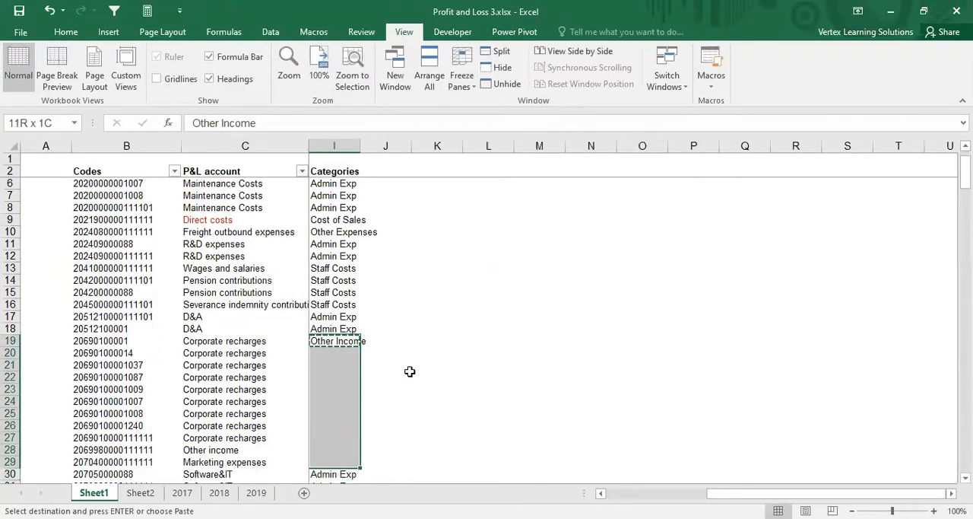
key(shift+Up)
key(shift+Up)
key(Return)
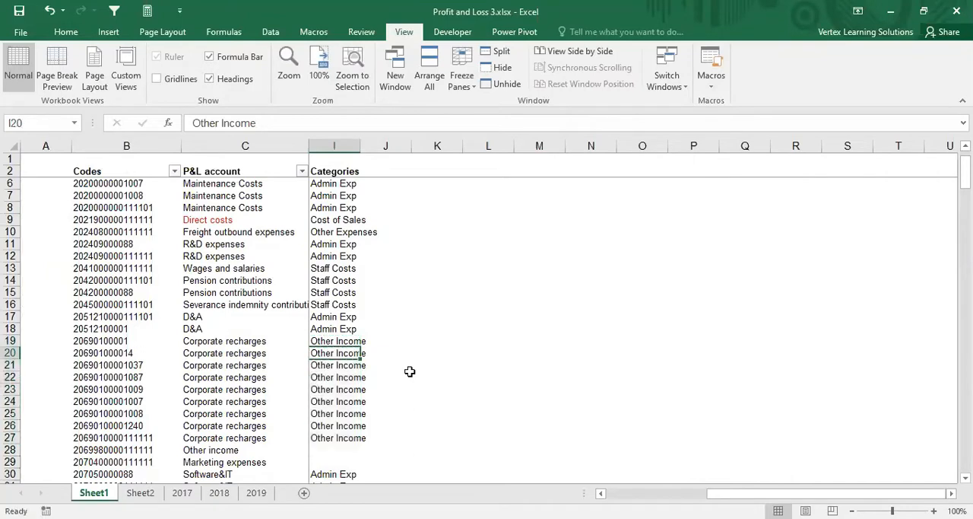
Step: Enter Other Income in cell I28 as the category for the Other income account
key(Down)
key(Down)
key(Down)
key(Down)
key(Down)
key(Down)
key(Down)
key(Down)
key(Down)
key(Down)
key(Up)
key(Up)
text(O)
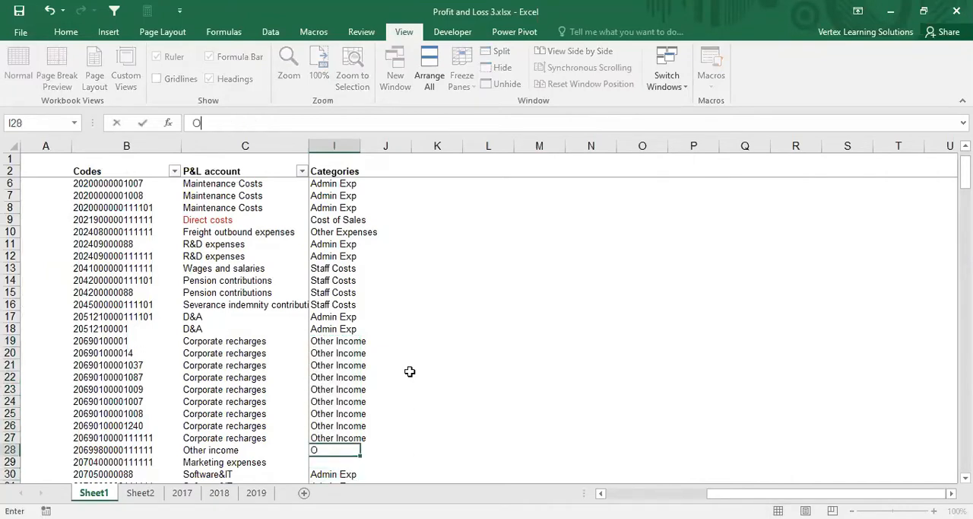
text(ther I)
key(Return)
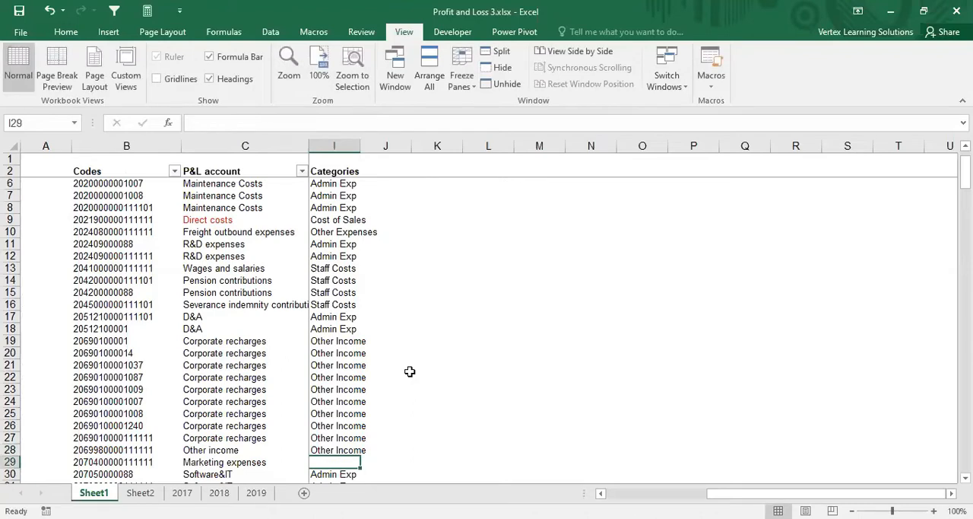
Step: Enter Admin Exp as the category for Marketing expenses in cell I29 and Leasings in cell I32
text(A)
key(Return)
key(Return)
key(Return)
key(Return)
key(Return)
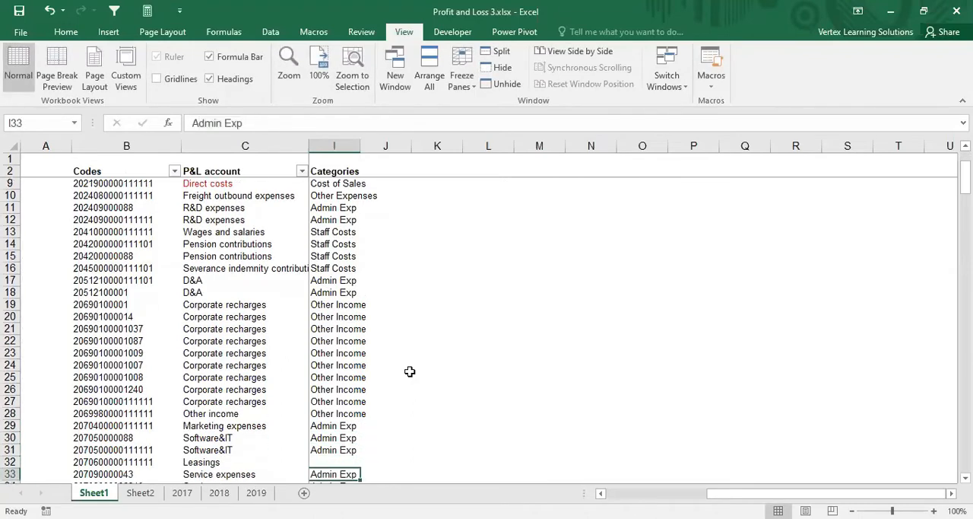
key(Up)
key(Up)
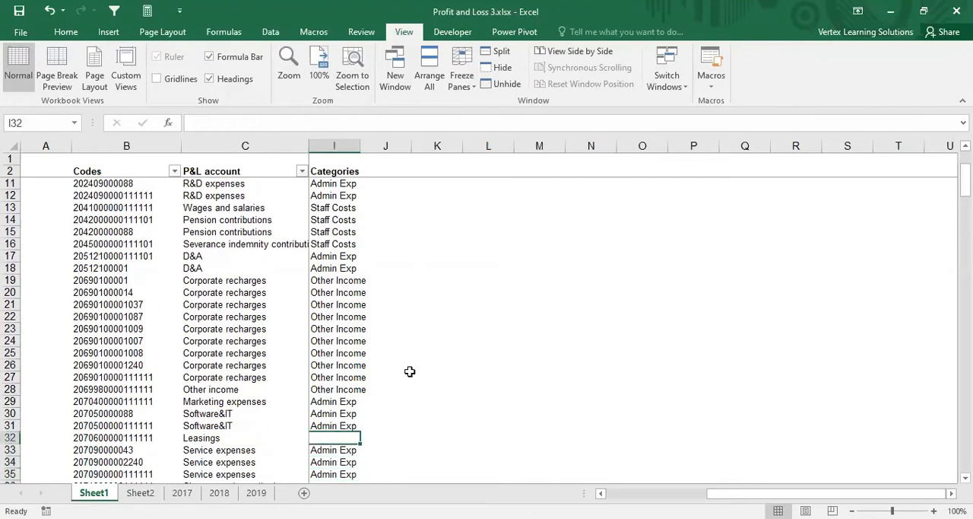
text(A)
key(Return)
key(Return)
key(Return)
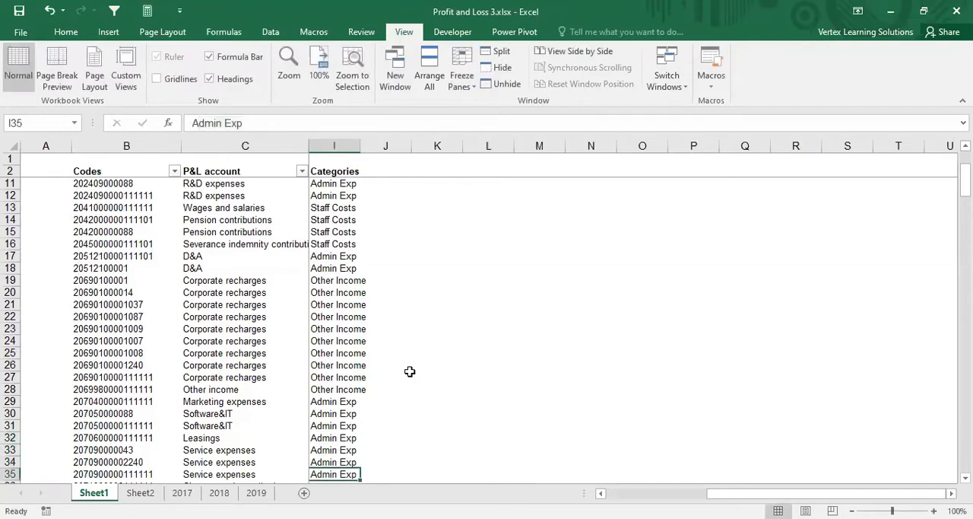
Step: Enter Other Expenses in cell I36 for Charges and contributions and Admin Exp in I37 for Insurance expenses
key(Return)
key(Return)
key(Up)
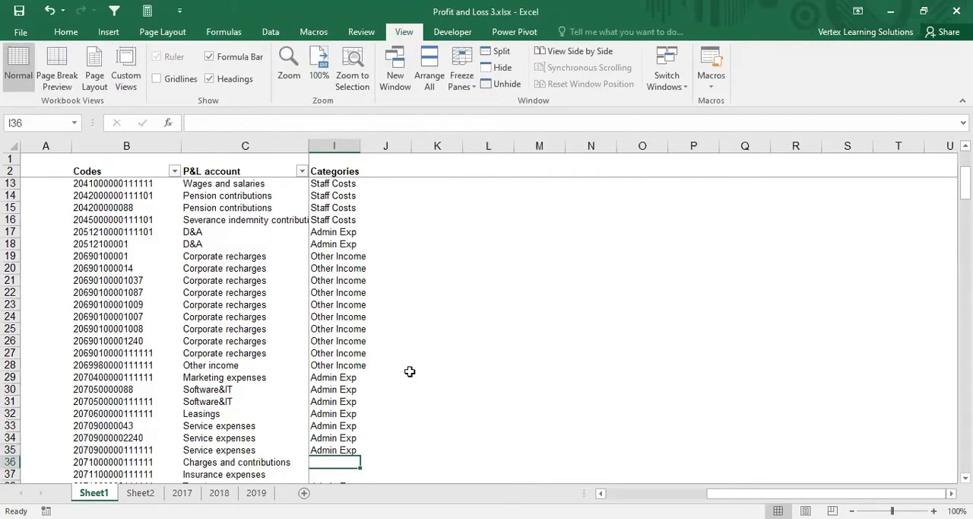
key(Return)
key(Return)
key(Up)
key(Up)
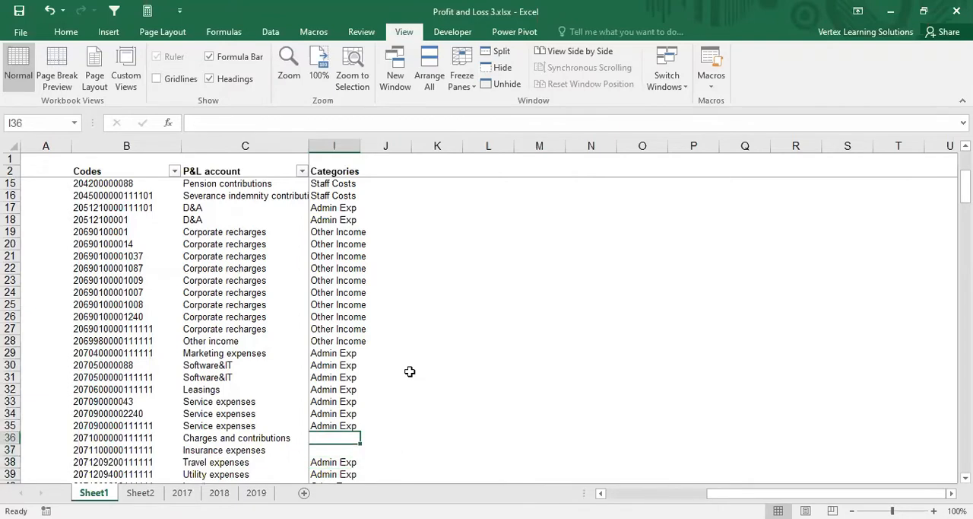
text(Other Expenses)
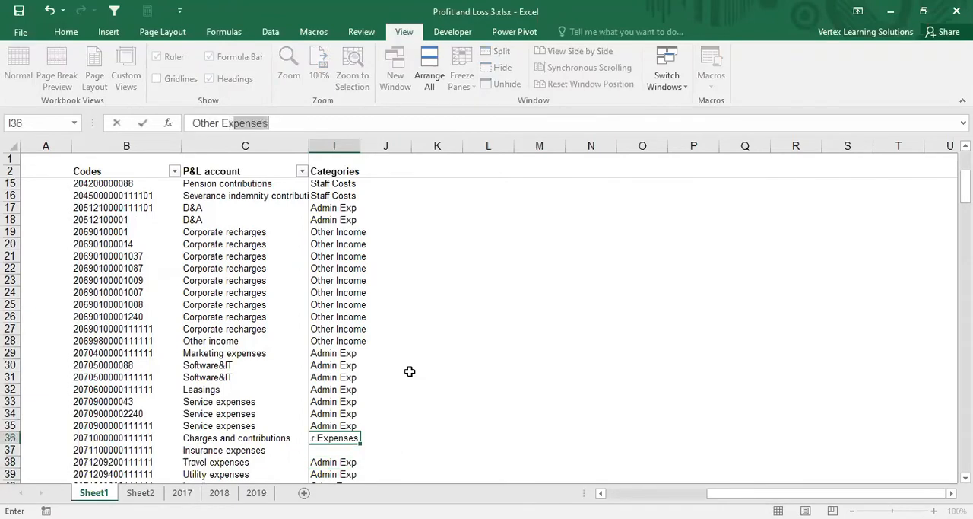
key(Return)
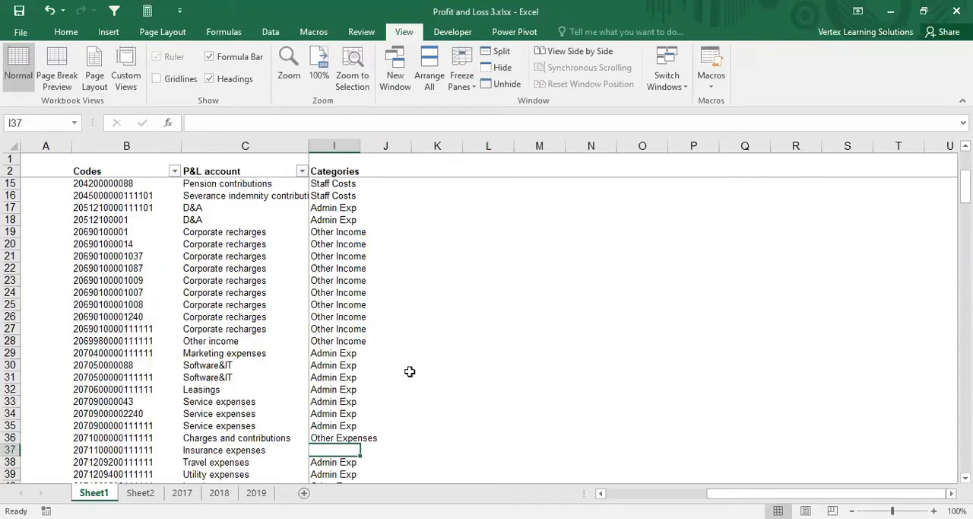
text(Ad)
key(Return)
key(Return)
key(Return)
key(Return)
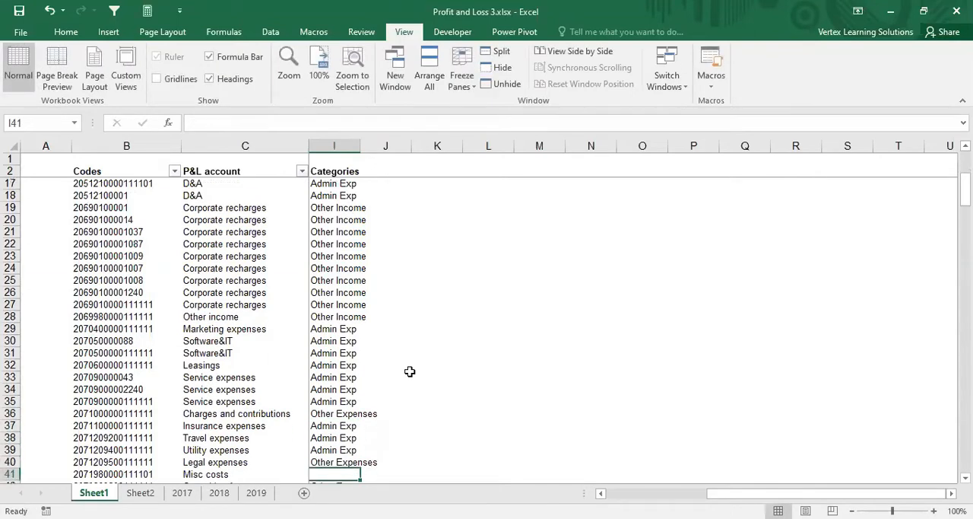
Step: Enter Other Expenses in cell I41 as the category for Misc costs
key(Down)
key(Down)
key(Up)
key(Up)
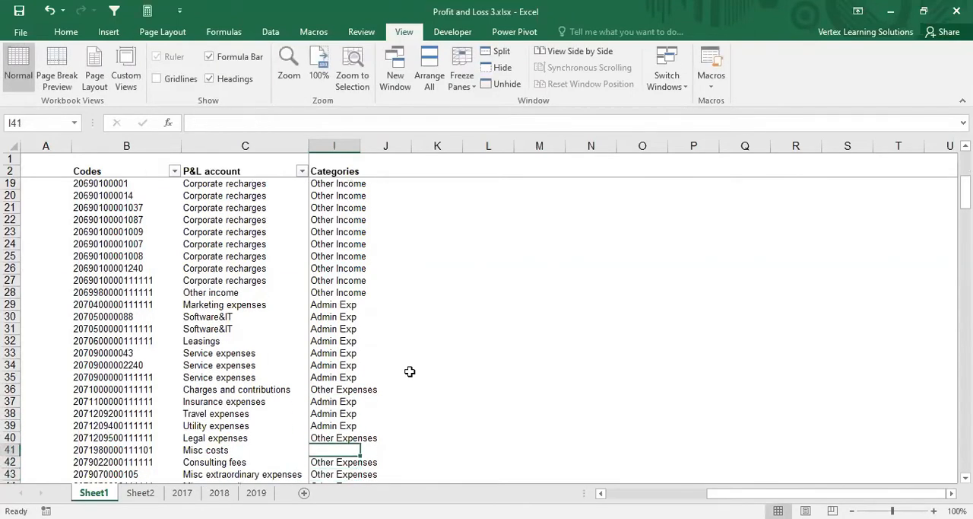
text(Other )
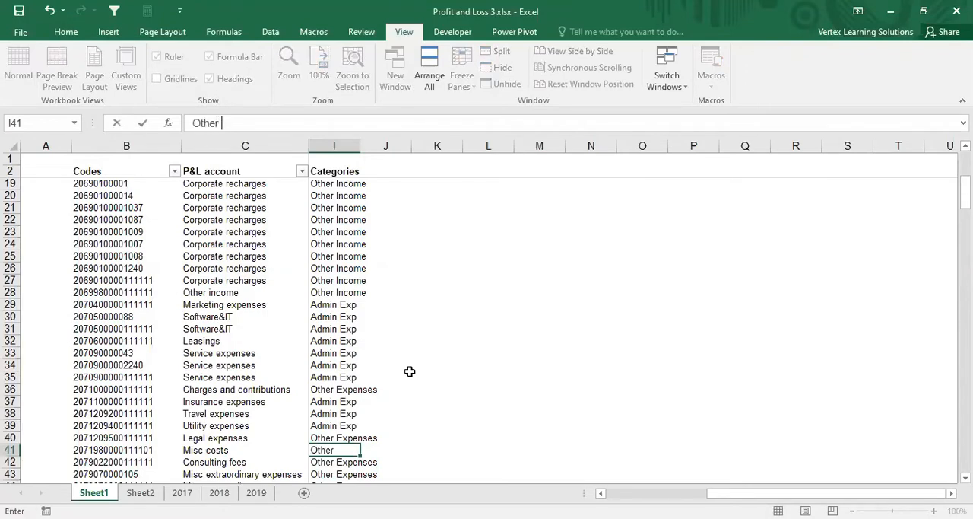
text(Ex)
key(Return)
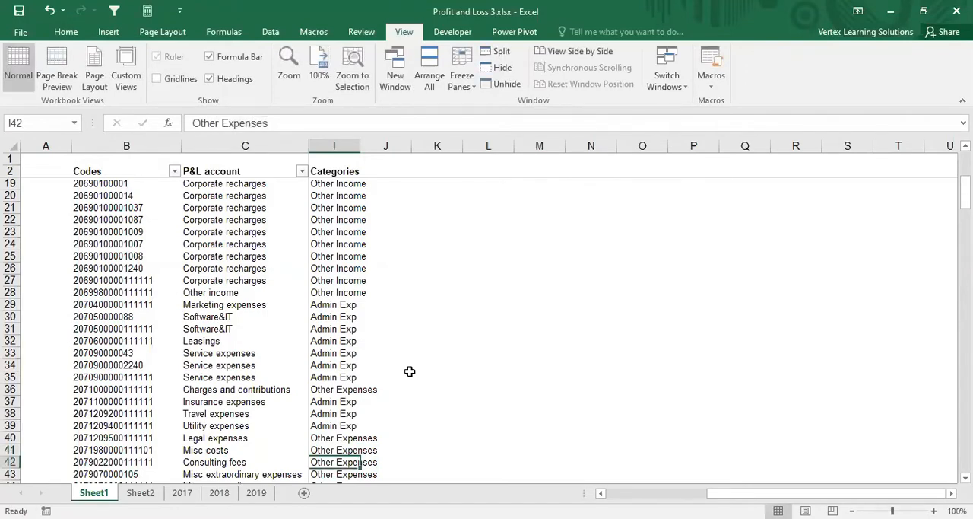
Step: Enter Interest Income in cell I53 for Capitalized interest and Other Expenses in I54 for Non-recurring costs
key(Down)
key(Down)
key(Down)
key(Down)
key(Down)
key(Down)
key(Down)
key(Down)
key(Down)
key(Down)
key(Down)
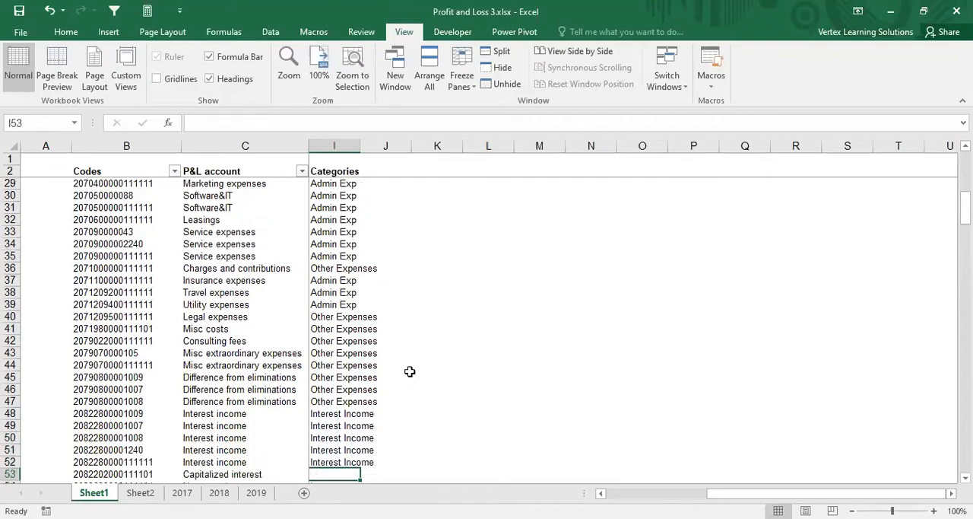
key(Down)
key(Down)
key(Down)
key(Up)
key(Up)
key(Up)
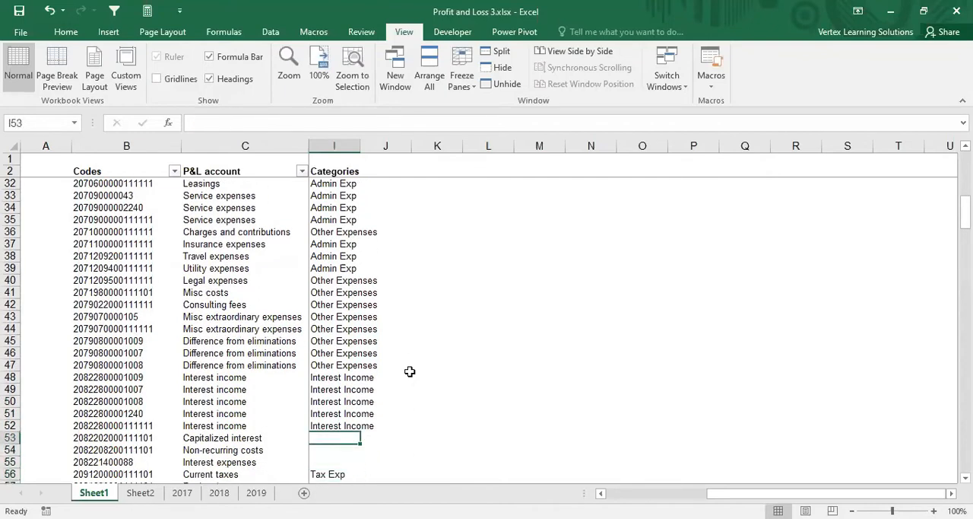
text(Interest)
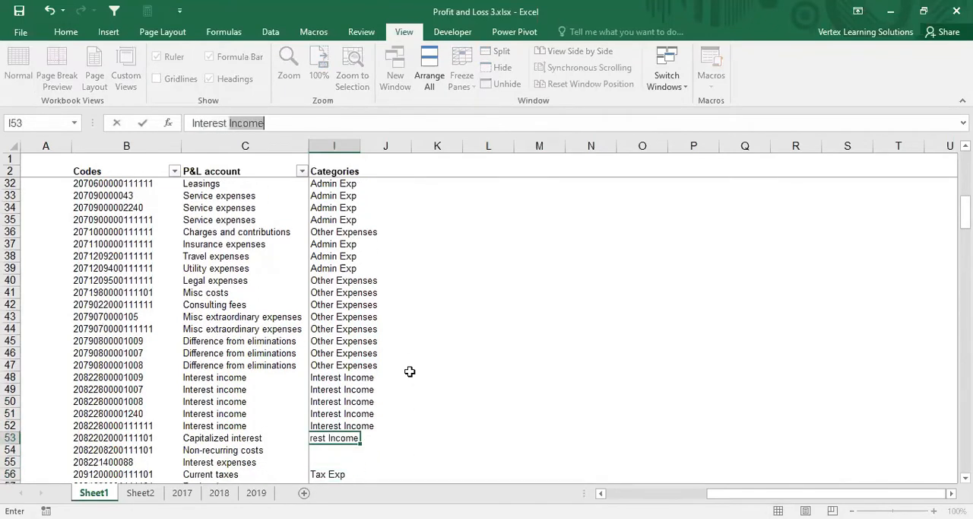
key(Return)
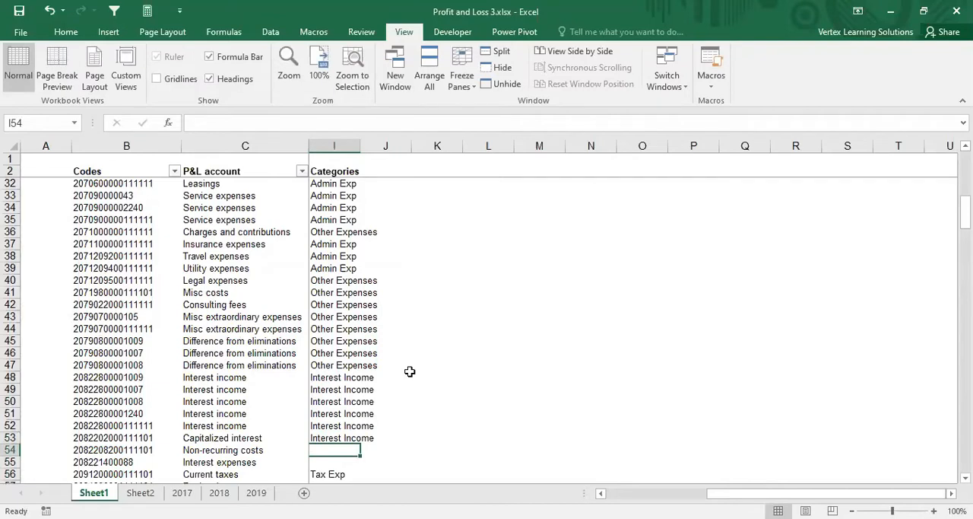
text(Other E)
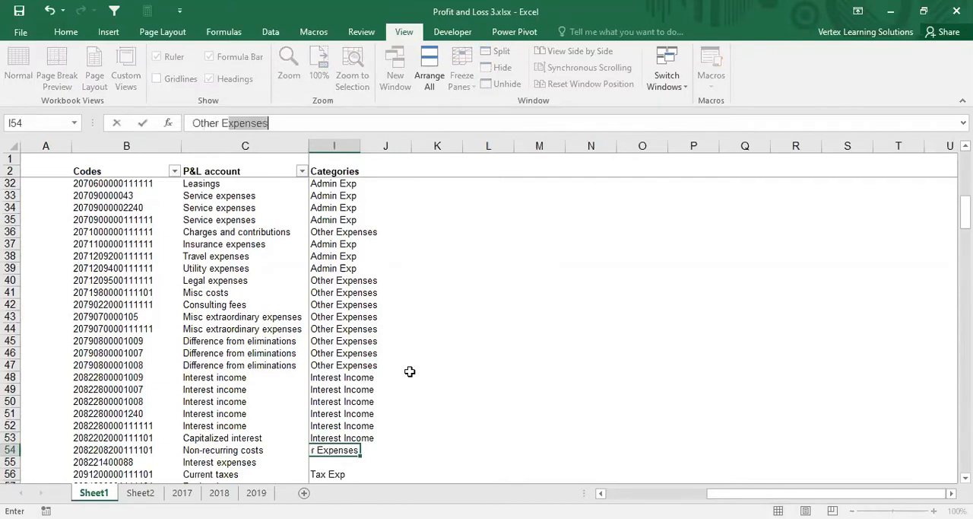
key(Return)
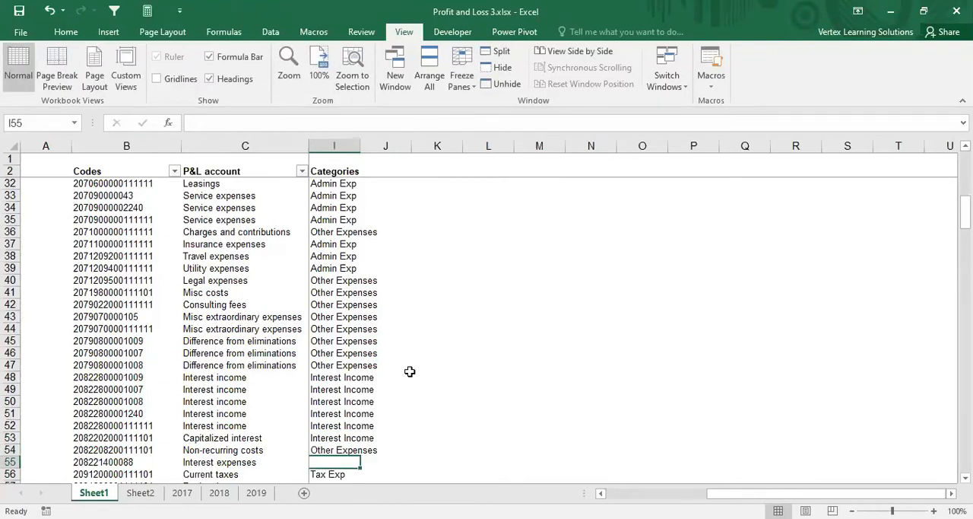
Step: Enter Interest Expense in cell I55 as the category for the Interest expenses account
text(Inteers)
key(BackSpace)
key(BackSpace)
key(BackSpace)
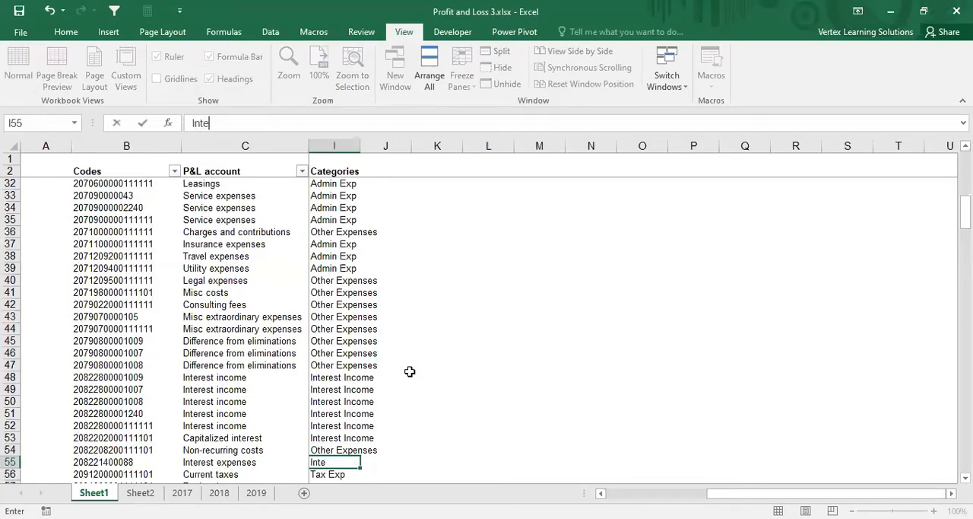
text(rest Expense)
key(Return)
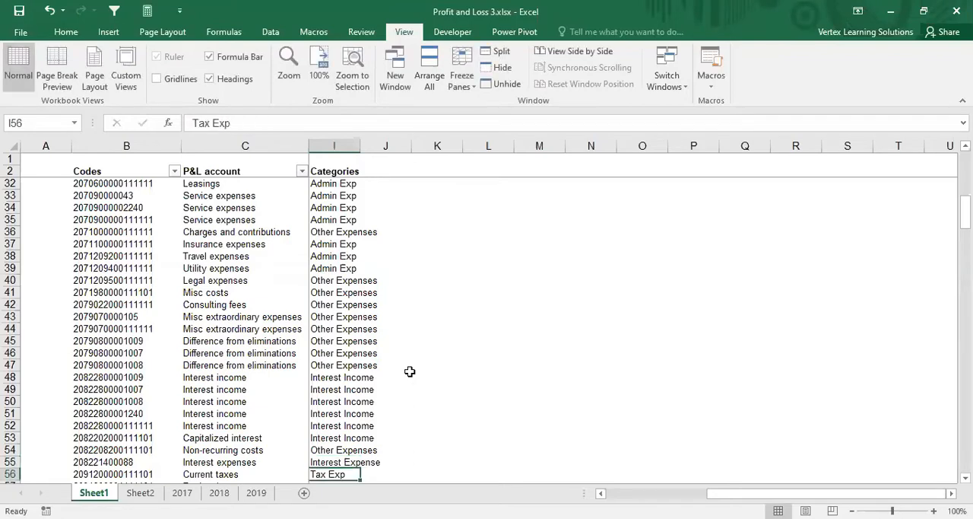
Step: Enter Tax Exp in cell I57 as the category for Regional taxes
key(Down)
key(Down)
key(Down)
key(Down)
key(Up)
key(Up)
key(Up)
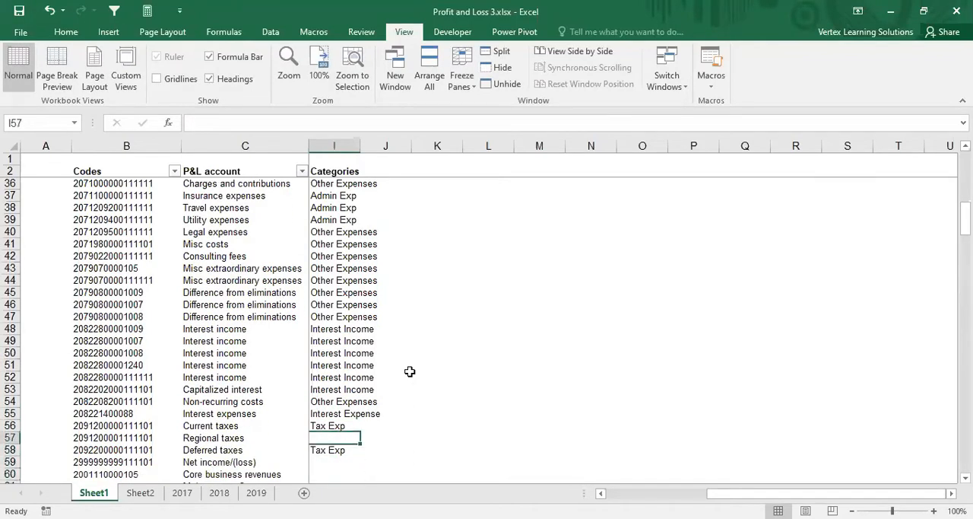
text(Tax Exp)
key(Return)
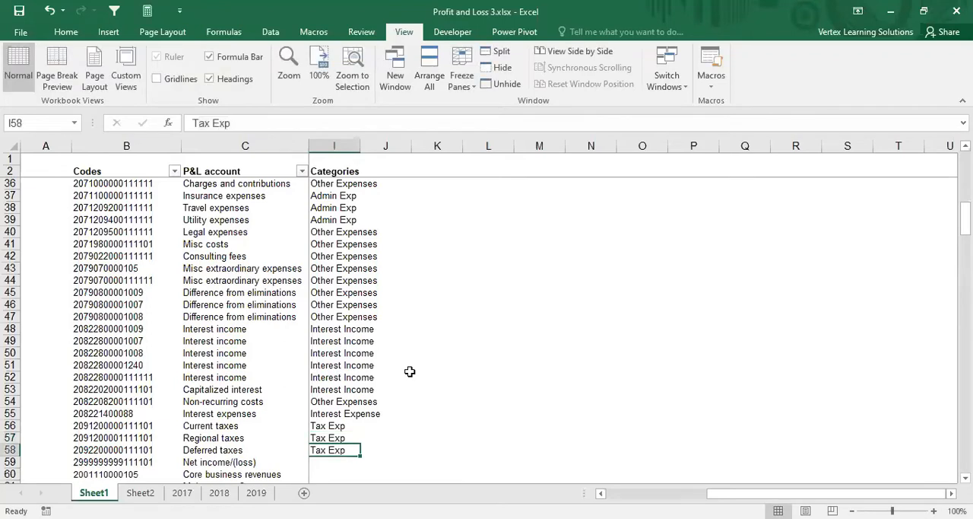
Step: Enter Revenue in cell I60 for Core business revenues and Admin Exp in I61 for Maintenance Costs
key(Down)
key(Down)
key(Down)
key(Down)
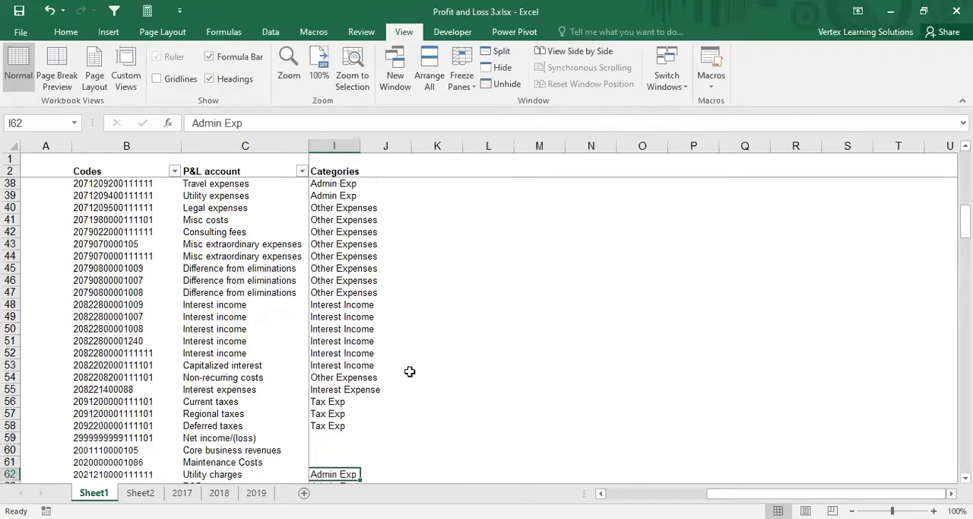
key(Up)
key(Up)
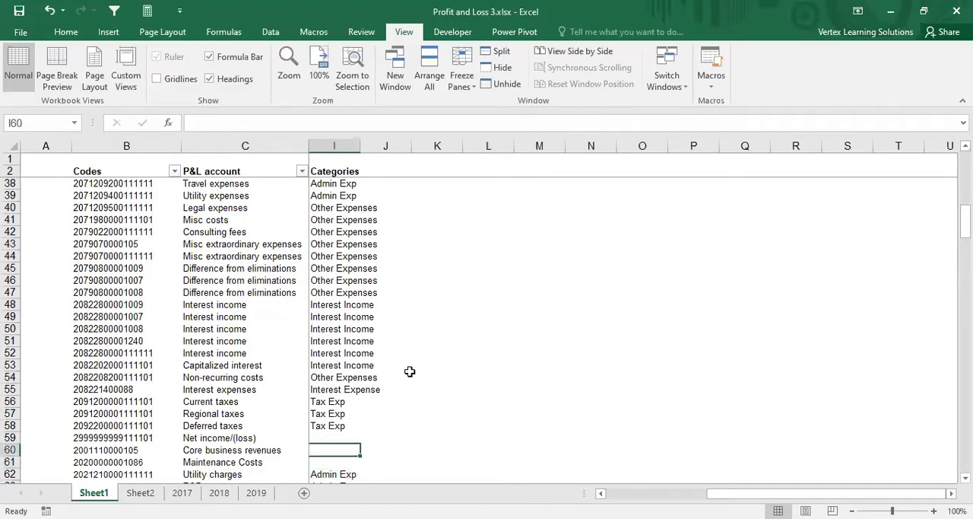
text(Revenue)
key(Return)
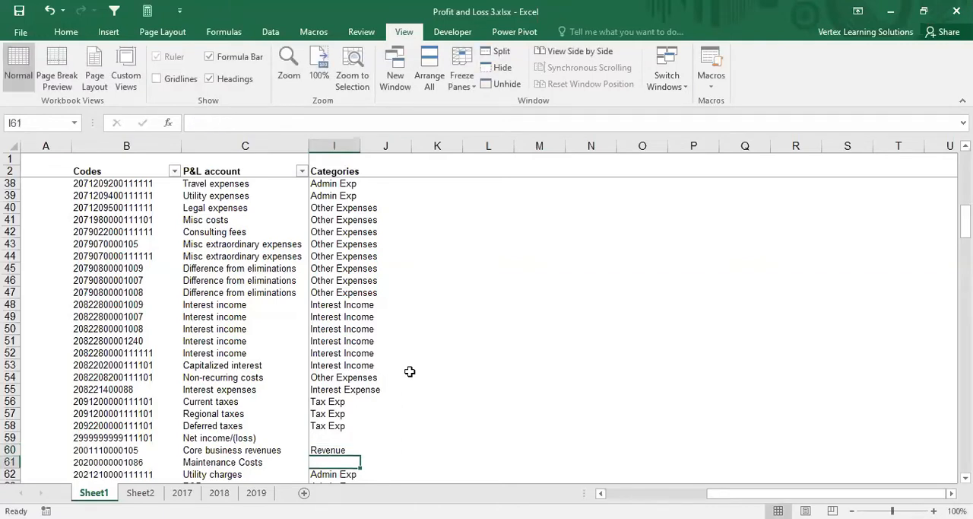
text(Admin Exp)
key(Return)
Step: Enter Admin Exp in cell I68 as the category for the D&A account
key(Down)
key(Down)
key(Down)
key(Down)
key(Down)
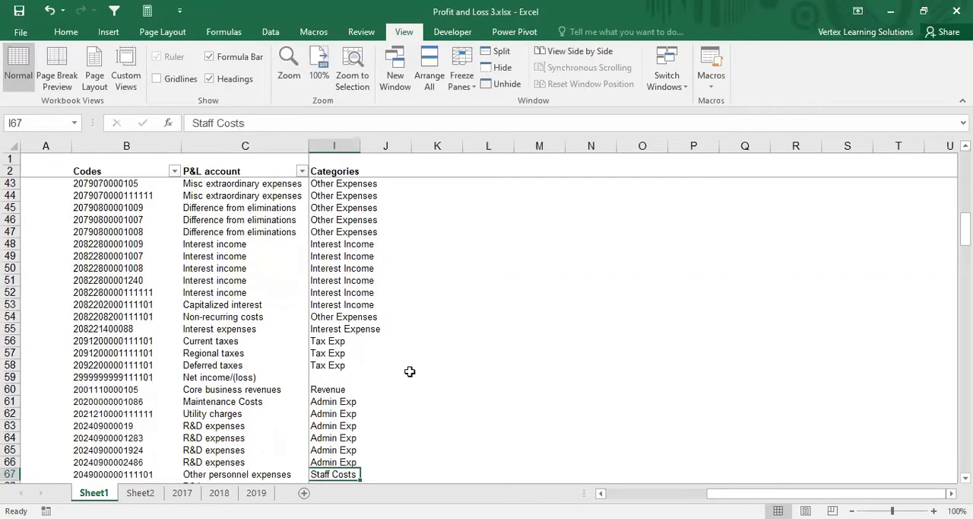
key(Down)
key(Down)
key(Down)
key(Down)
key(Up)
key(Up)
key(Up)
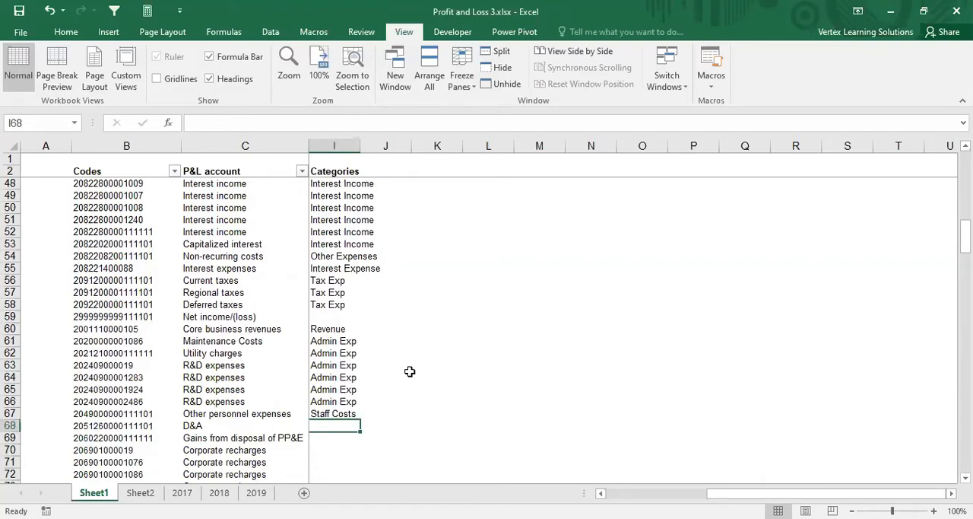
text(Admin Exp)
key(Return)
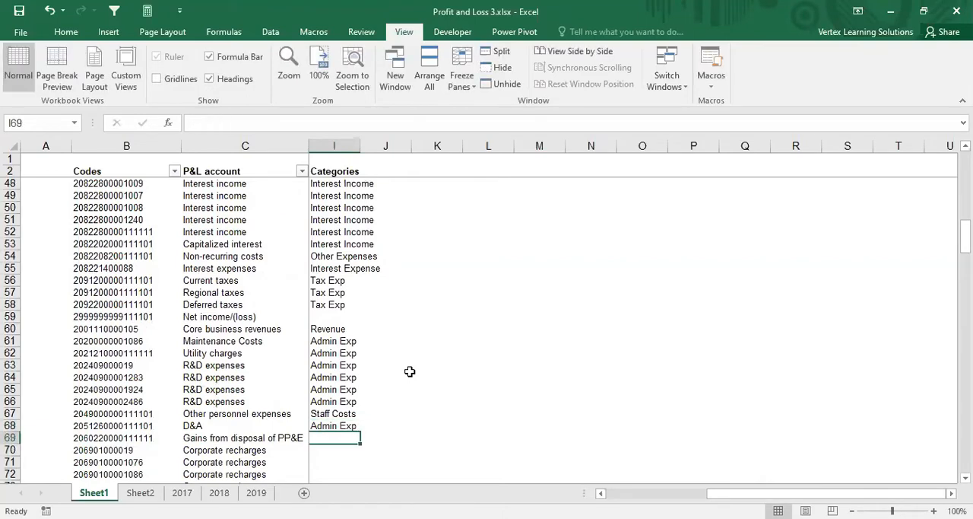
Step: Enter Other Income in cell I69 as the category for Gains from disposal of PP&E
text(Other I)
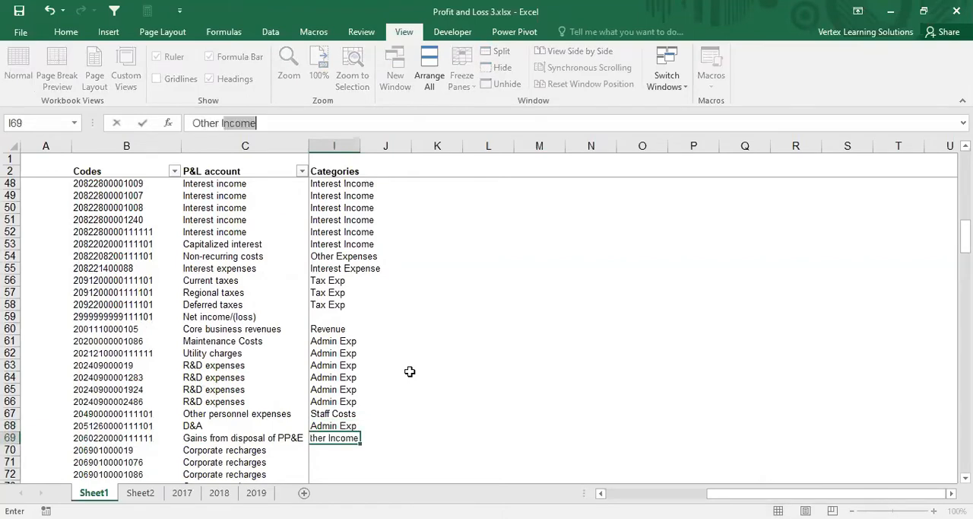
key(Return)
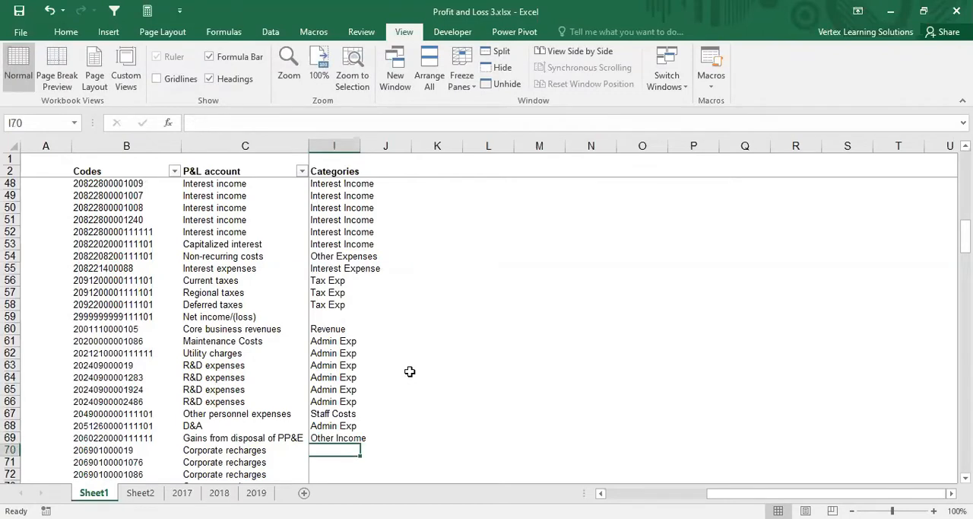
text(O)
key(Escape)
Step: Copy the Other Income category from I69 down to I74 for the Corporate recharges and Other income accounts
key(Up)
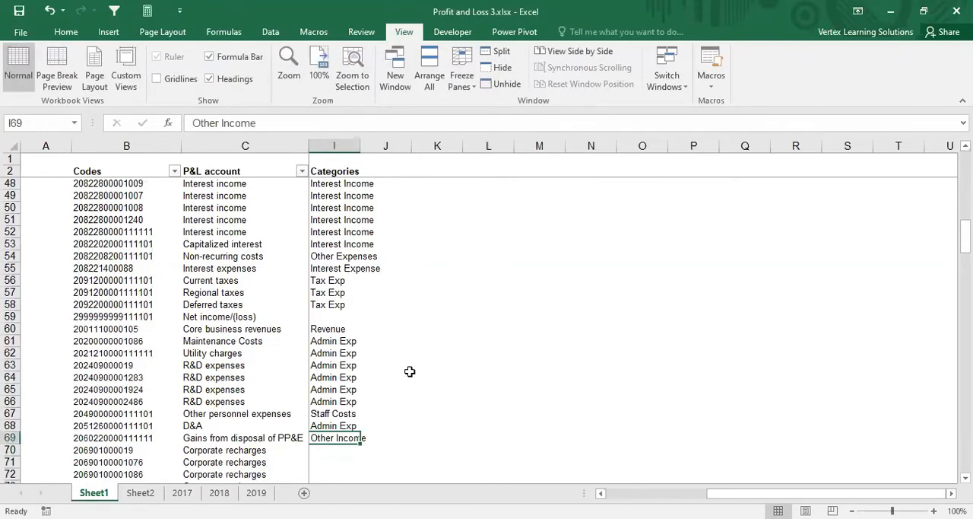
key(ctrl+c)
key(shift+Down)
key(shift+Down)
key(shift+Down)
key(shift+Down)
key(shift+Down)
key(shift+Down)
key(shift+Down)
key(shift+Up)
key(shift+Up)
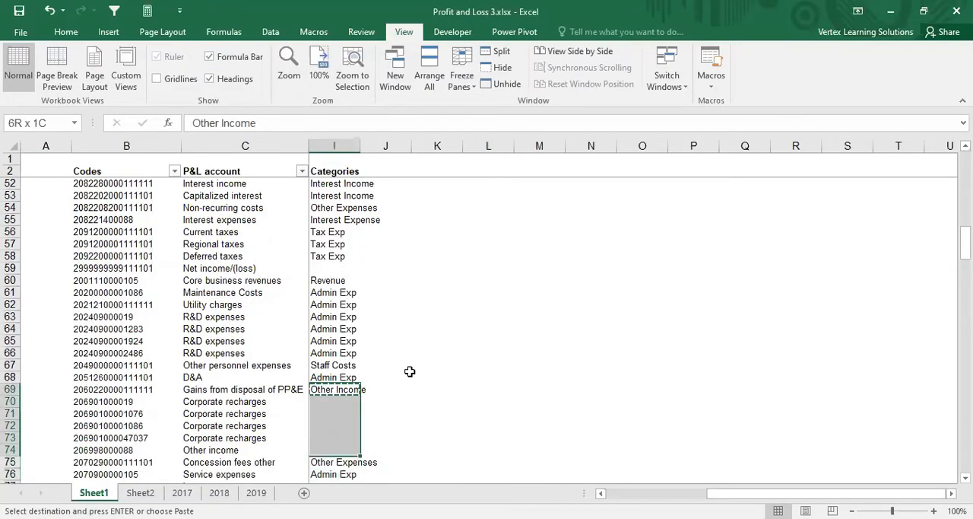
key(shift+Up)
key(shift+Down)
key(Return)
Step: Enter Admin Exp in cell I77 as the category for Insurance expenses
key(Down)
key(Down)
key(Down)
key(Down)
key(Down)
key(Down)
key(Down)
key(Down)
key(Down)
key(Down)
key(Down)
key(Down)
key(Down)
key(Down)
key(Down)
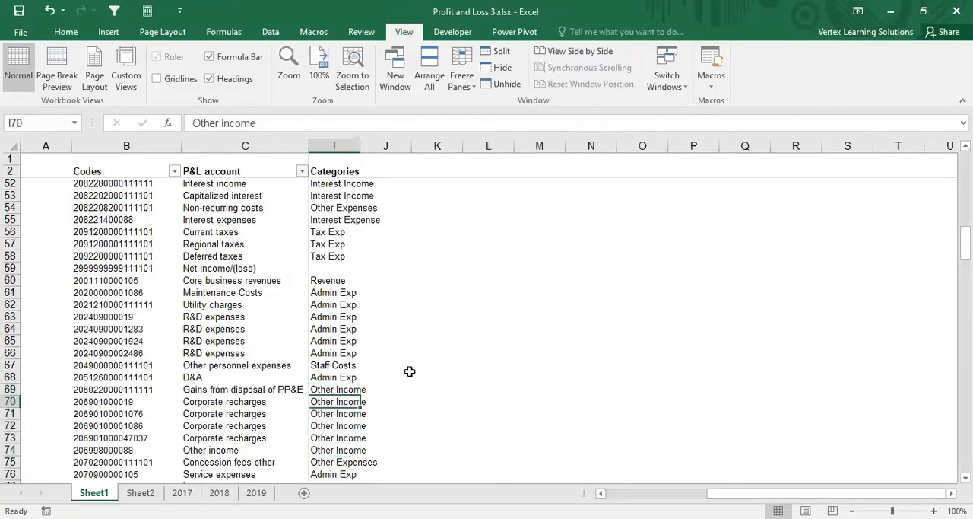
key(Up)
key(Up)
key(Up)
key(Up)
key(Up)
key(Up)
key(Up)
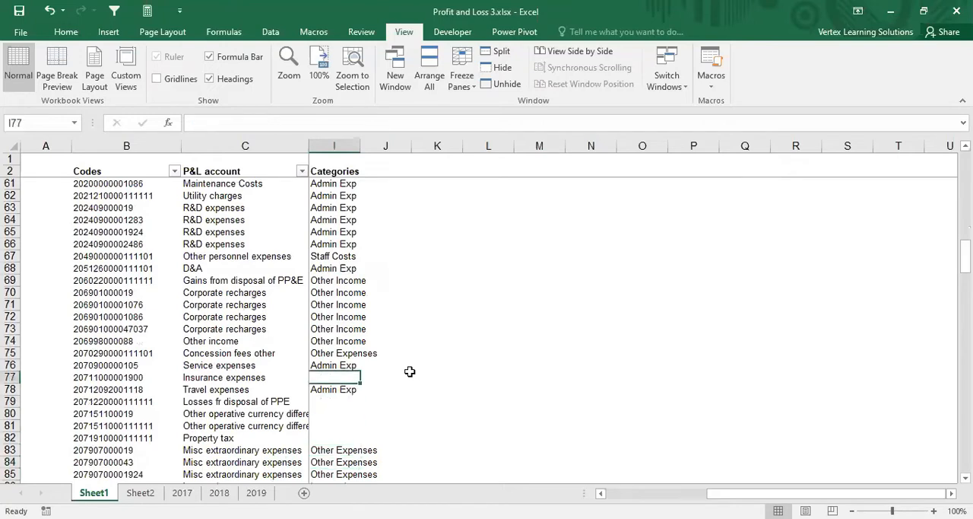
text(A)
key(Return)
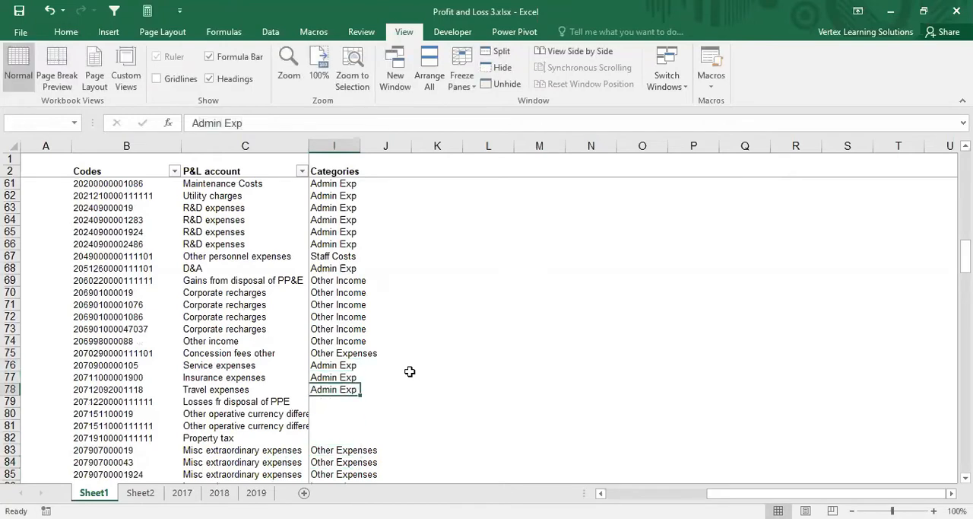
Step: Enter Other Income in cell I79 as the category for Losses fr disposal of PPE
key(Down)
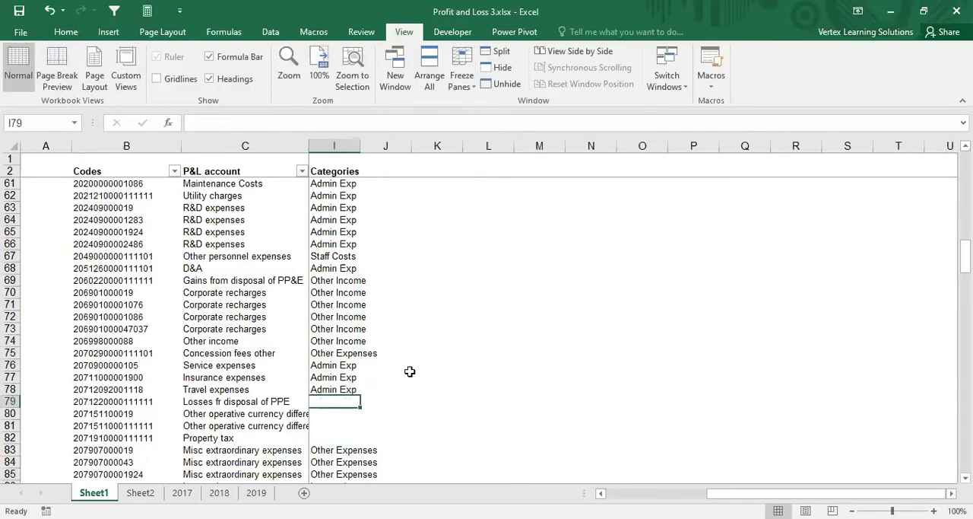
text(Other Income)
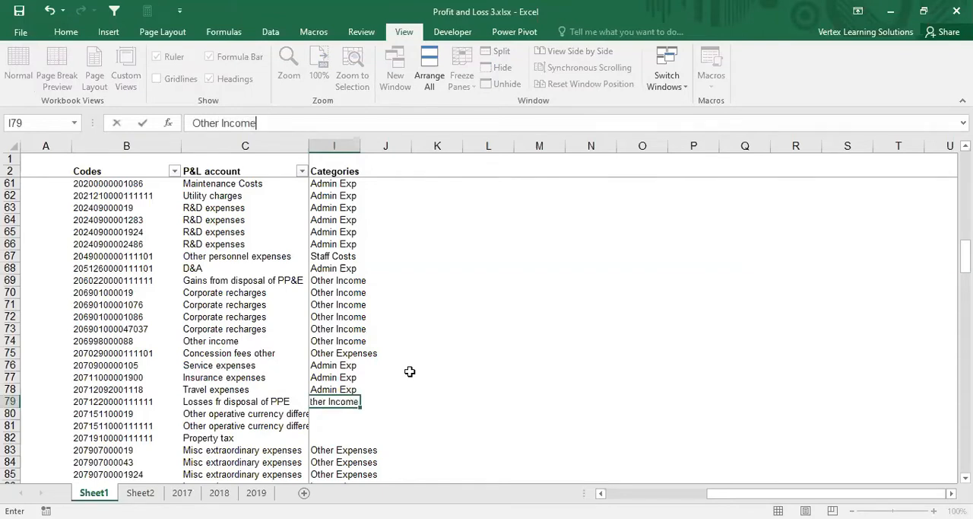
key(Return)
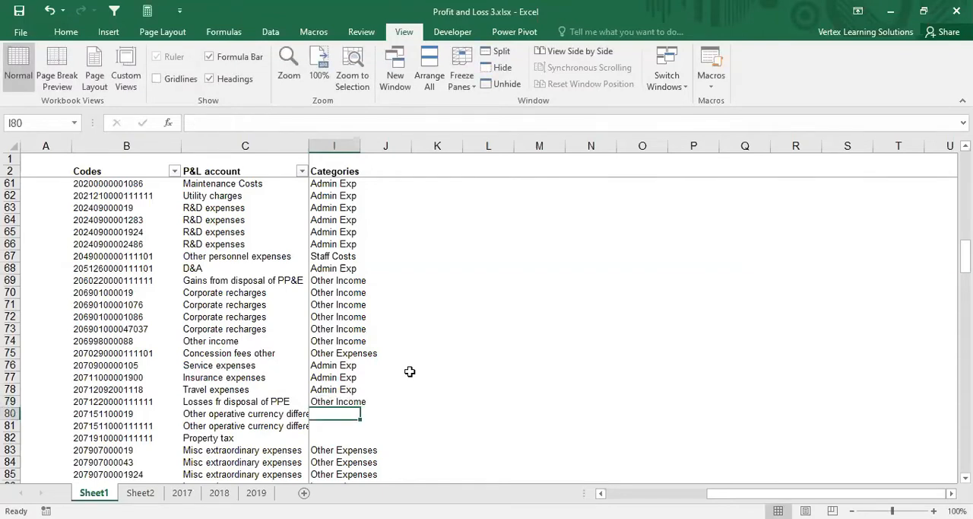
Step: Enter Other Expenses in I80 and I81 for the operative currency difference accounts, and Tax Exp in I82 for Property tax
text(Other Ex)
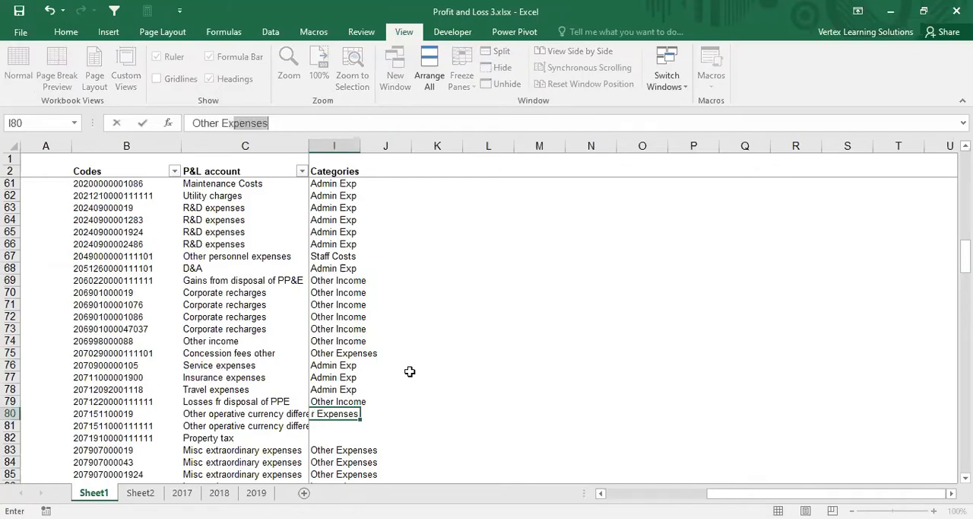
key(ctrl+Return)
key(ctrl+c)
key(shift+Down)
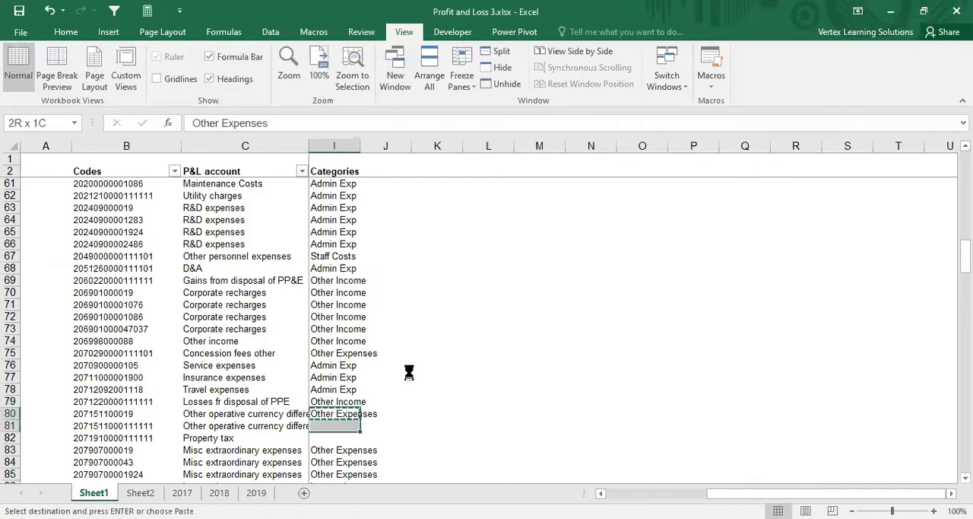
key(Return)
key(Return)
text(Tax Exp)
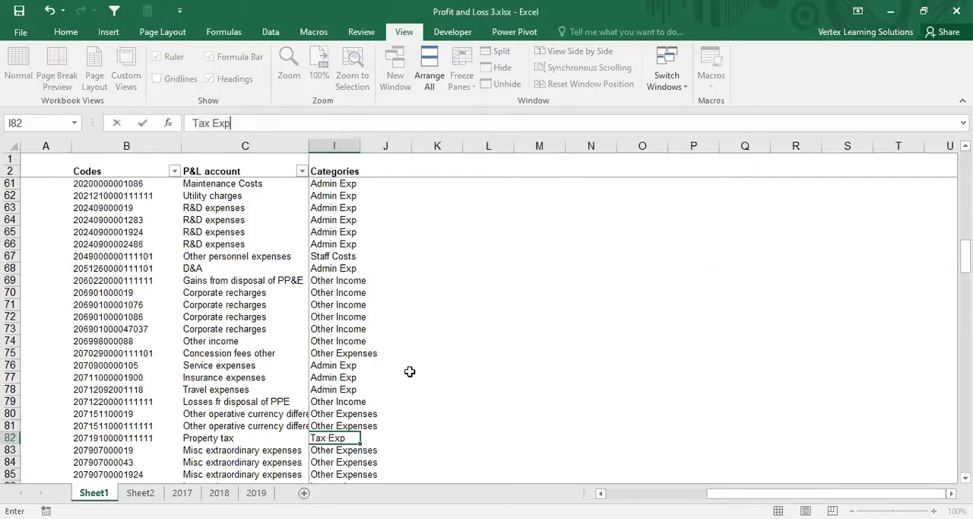
key(Return)
Step: Enter Interest Expense in cell I88 and copy it to I89 for the two Interest expenses accounts
key(Down)
key(Down)
key(Down)
key(Down)
key(Down)
key(Down)
key(Up)
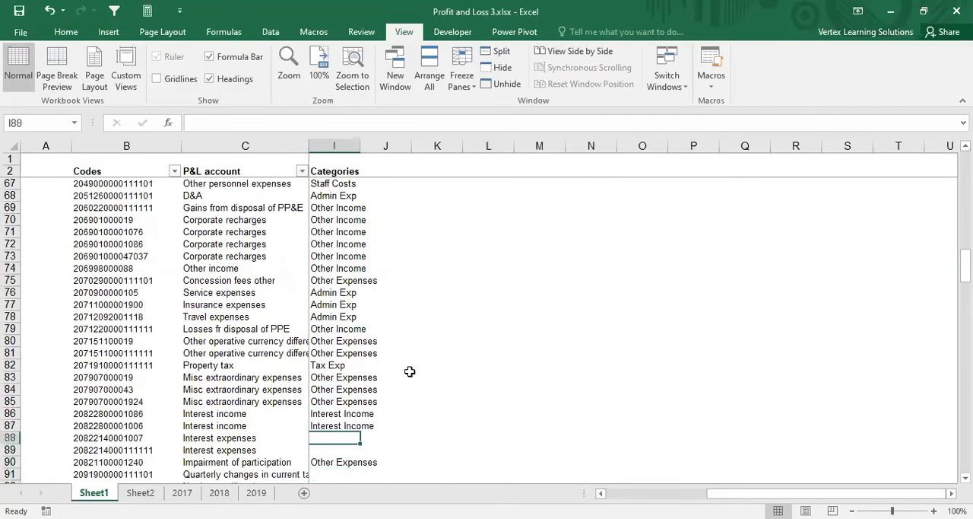
key(Up)
key(Down)
text(Interest Ex)
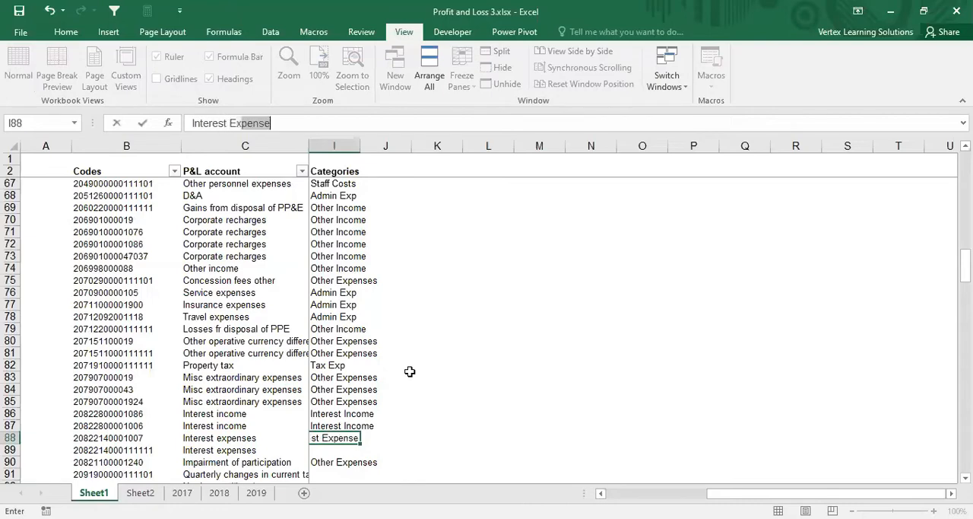
key(Return)
key(Up)
key(ctrl+c)
key(Down)
key(Return)
Step: Look through the Categories column from row 91 to the end of the account list for remaining blanks
key(Down)
key(Down)
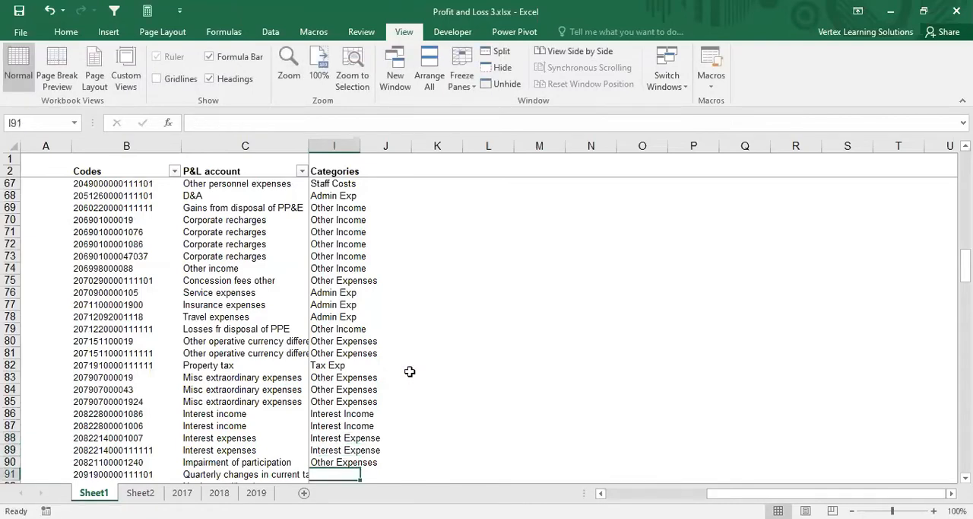
key(Down)
key(Down)
key(Down)
key(Down)
key(Down)
key(Down)
key(Down)
key(Down)
key(Down)
key(Down)
key(Down)
key(Down)
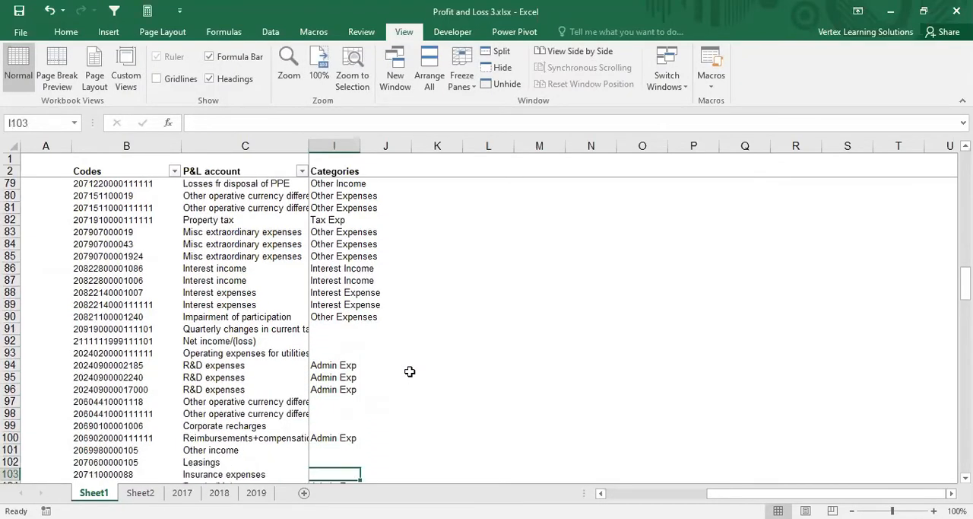
key(Down)
key(Down)
key(Down)
key(Down)
key(Down)
key(Down)
scroll(419, 369, down, 2)
scroll(420, 357, up, 2)
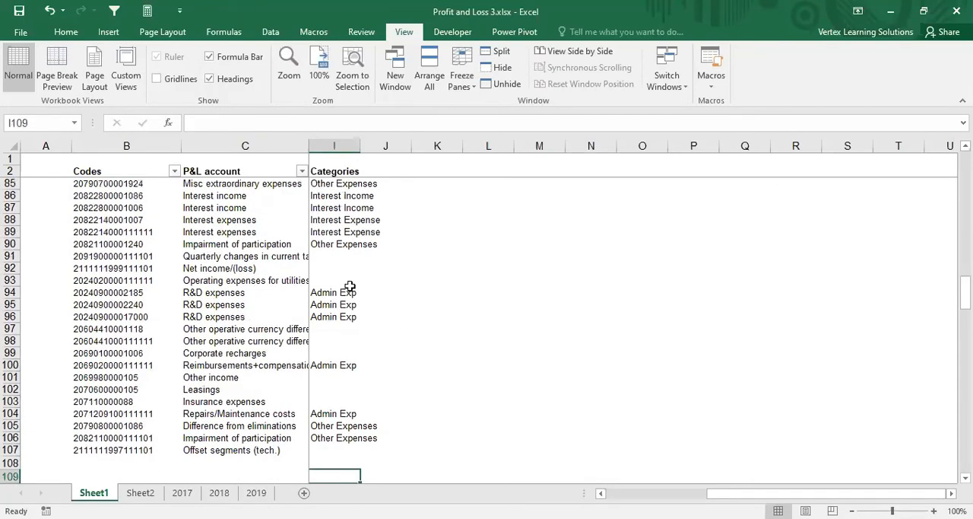
Step: Enter Tax Exp in cell I91 as the category for the quarterly changes in current taxes account
click(338, 262)
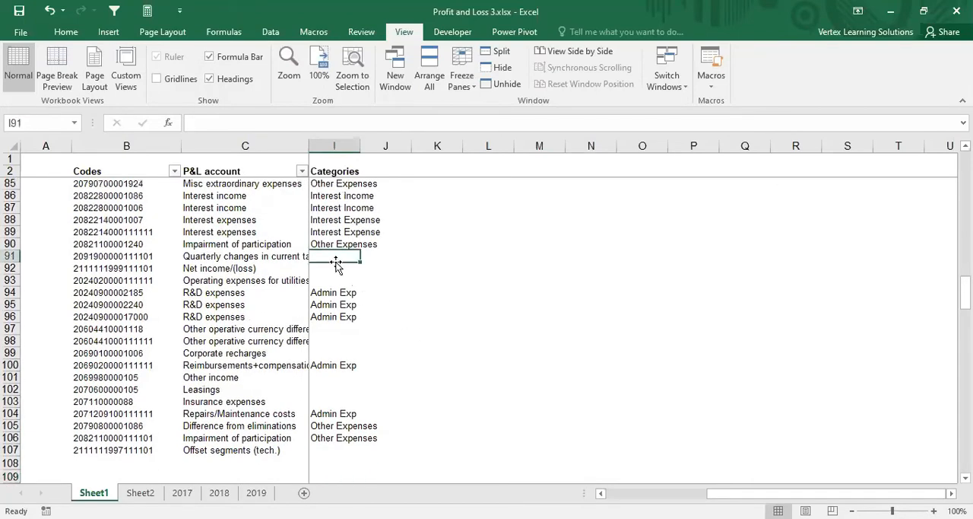
click(318, 146)
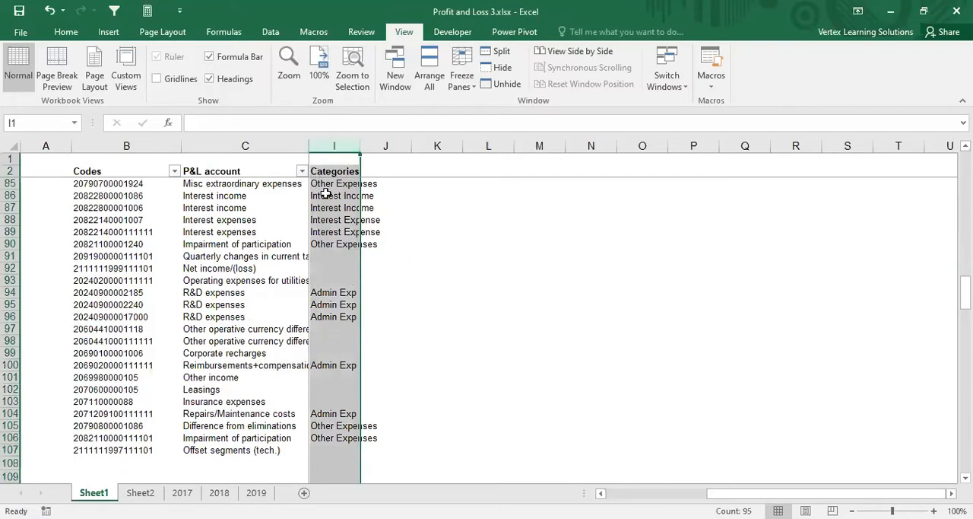
click(329, 295)
click(329, 331)
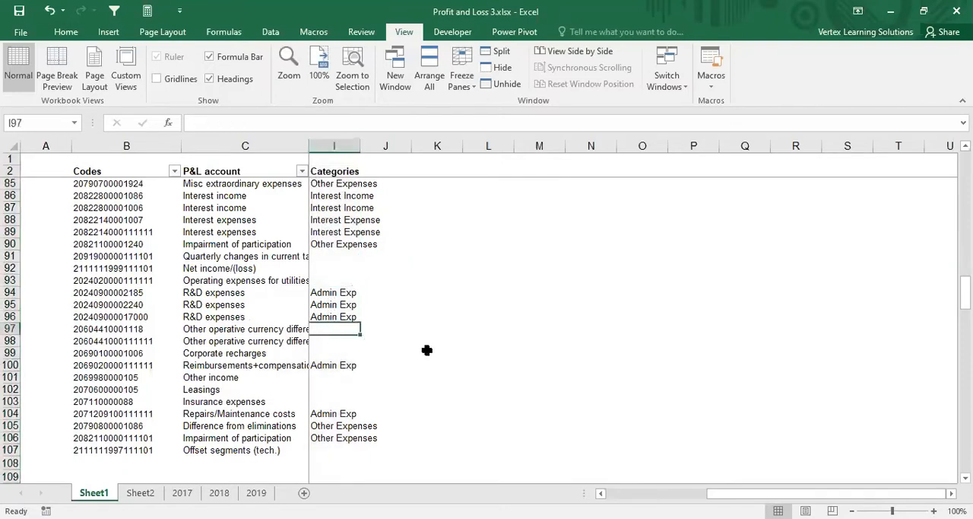
key(Up)
key(Up)
key(Up)
key(Up)
key(Up)
key(Up)
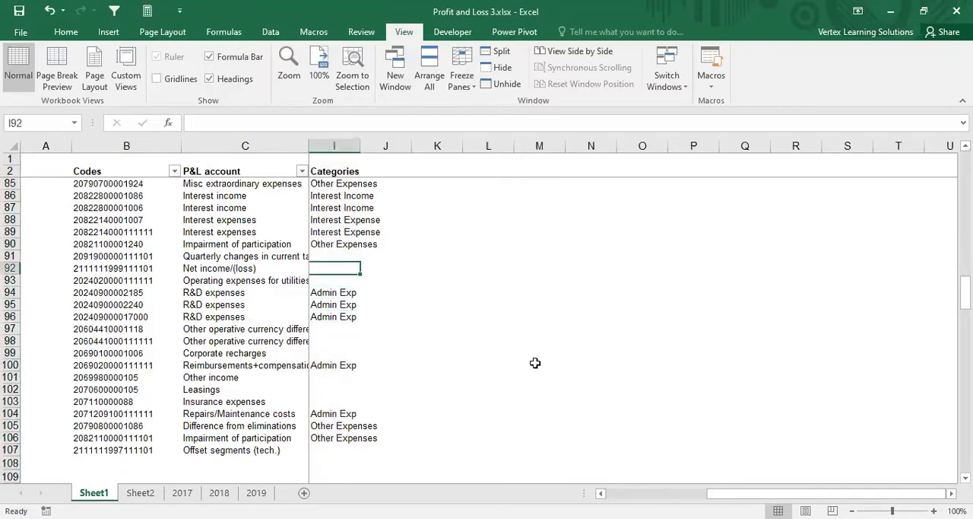
text(Tax Exp)
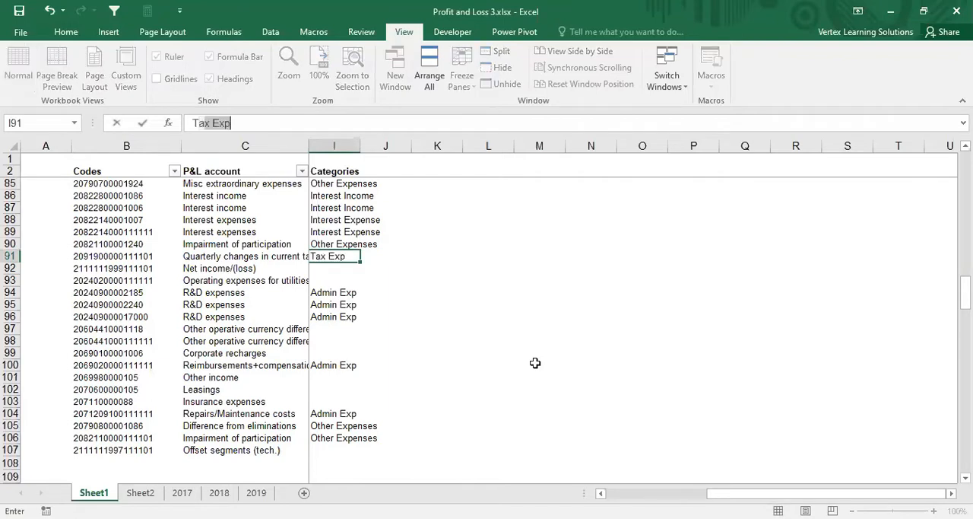
key(Return)
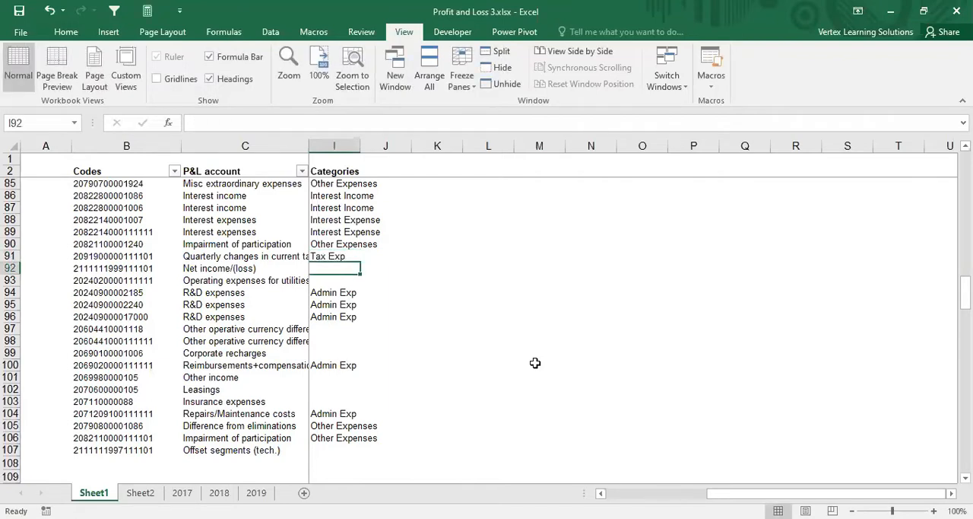
Step: Enter Admin Exp in cell I93 as the category for Operating expenses for utilities
key(Left)
key(Right)
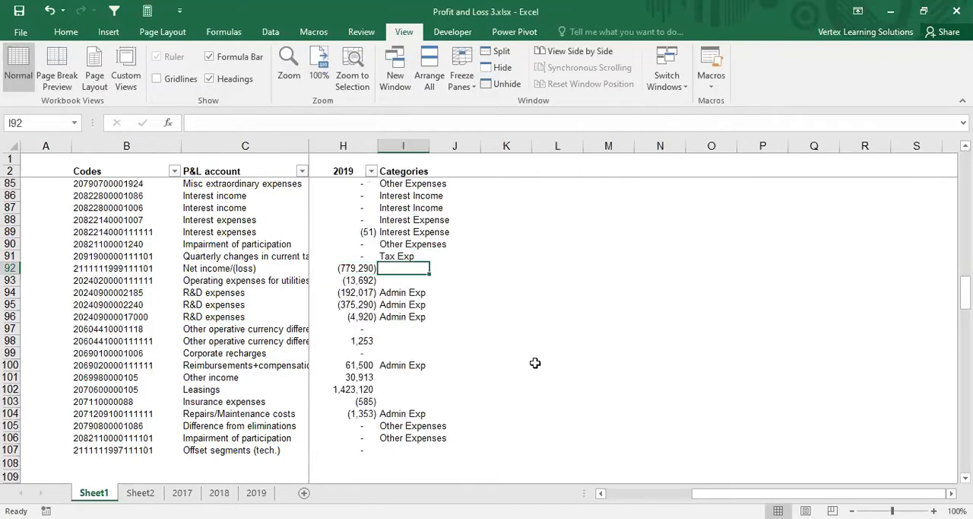
click(953, 493)
key(Down)
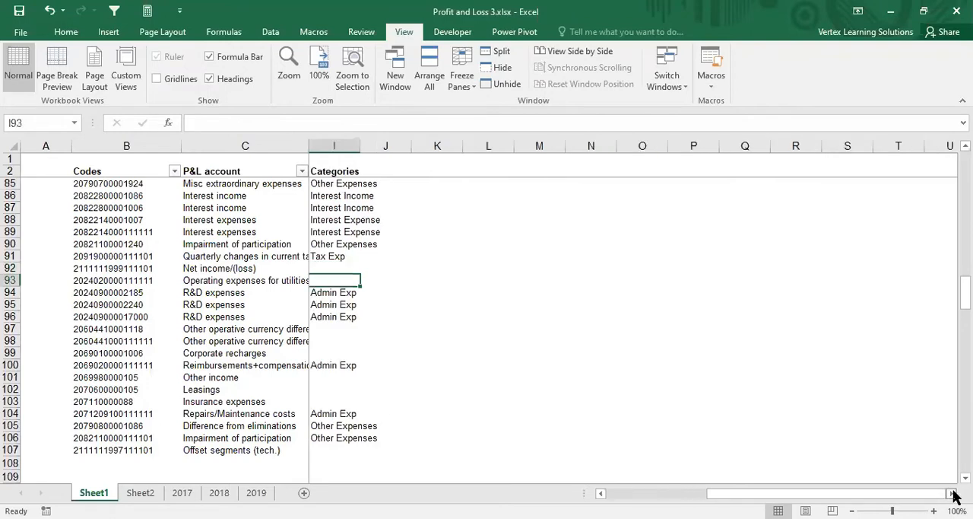
text(Admin Exp)
key(Down)
key(Down)
key(Down)
key(Down)
key(Down)
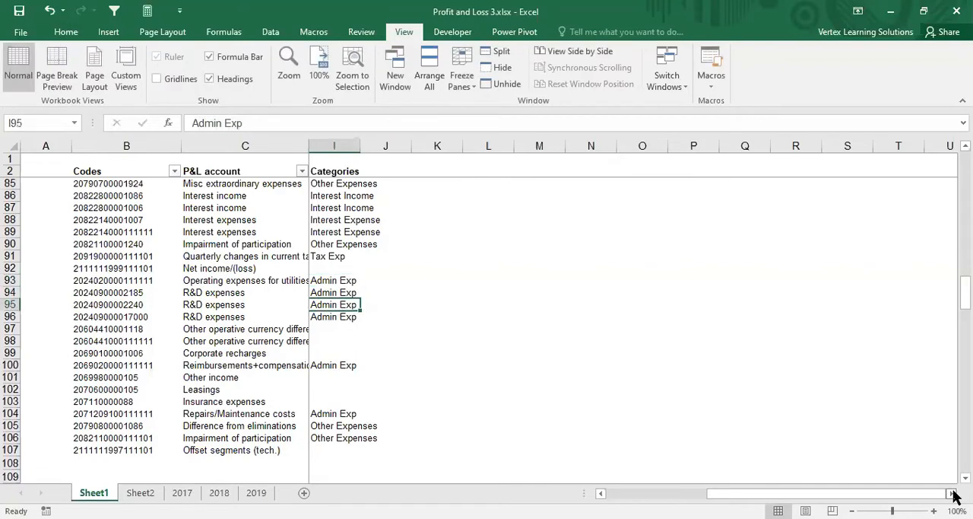
Step: Enter Other Expenses in cells I97 and I98 for the two operative currency difference accounts
key(Up)
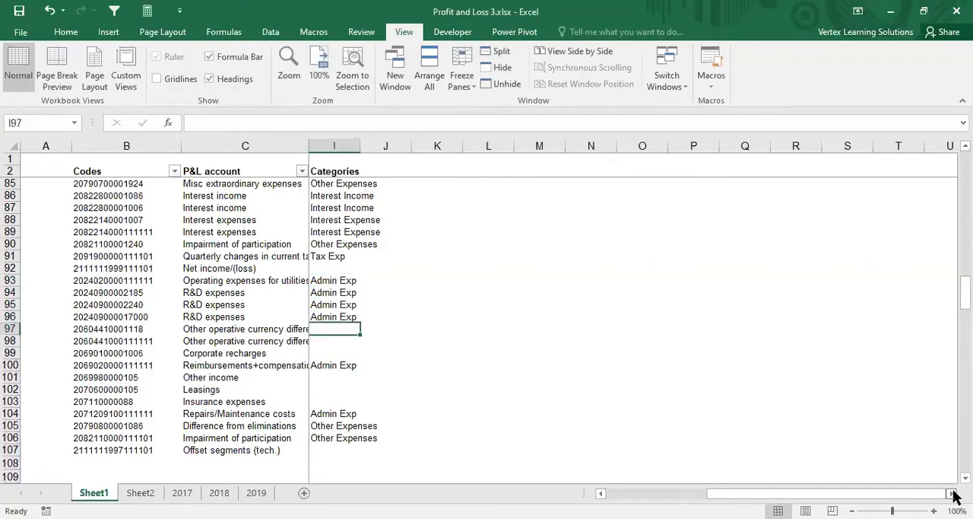
text(Other )
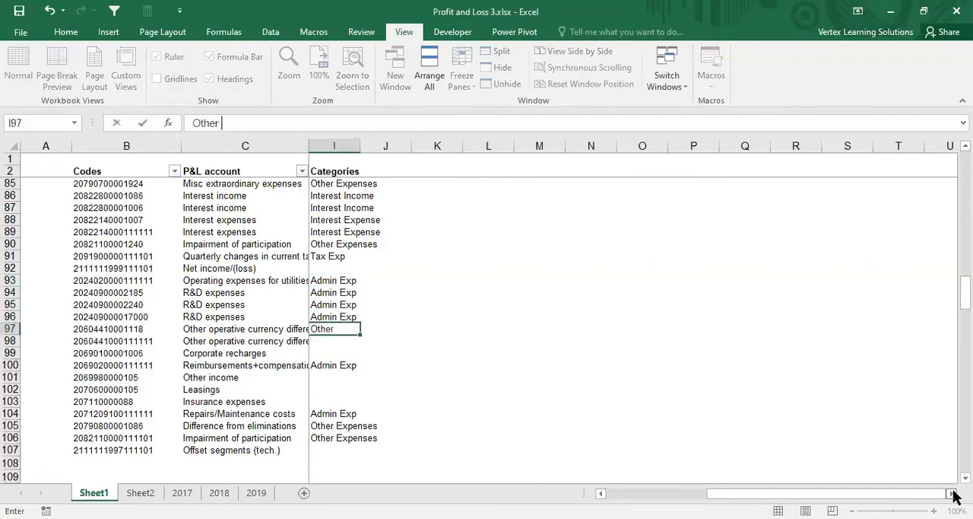
text(Expenses)
key(ctrl+Return)
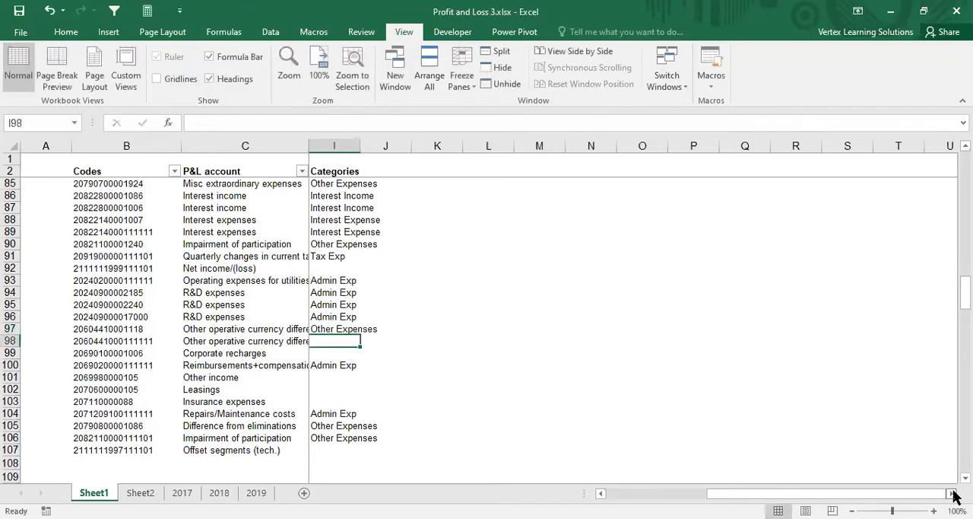
key(Return)
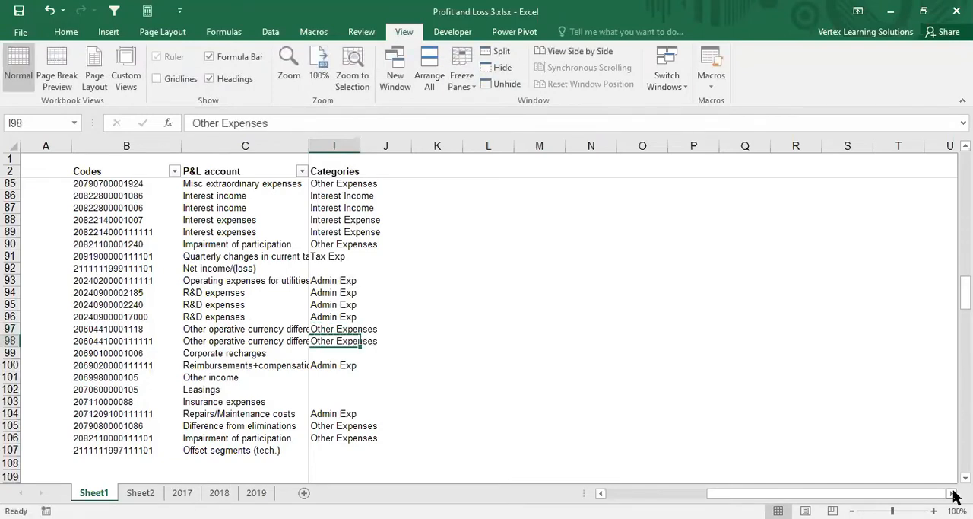
Step: Enter Other Income in cell I99 as the category for Corporate recharges
key(Down)
key(Up)
key(Down)
text(O)
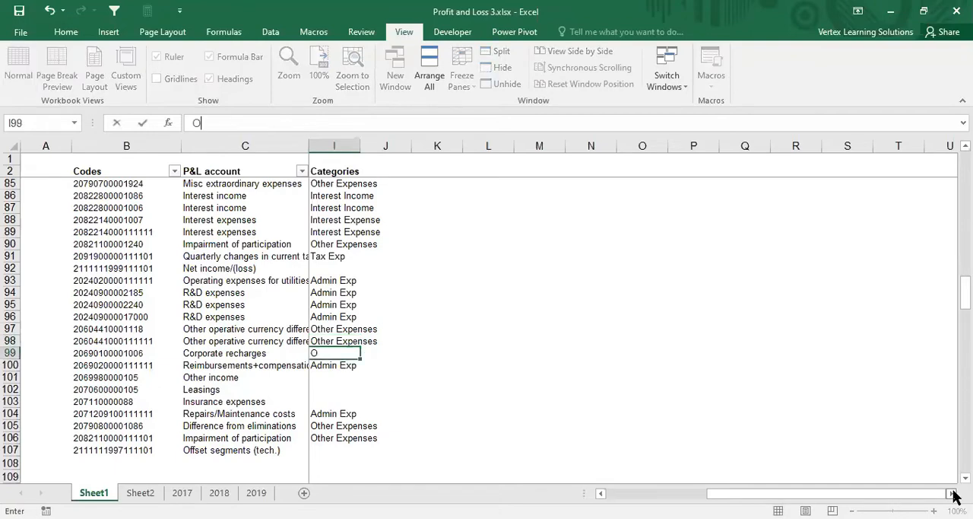
text(ther)
key(ctrl+Return)
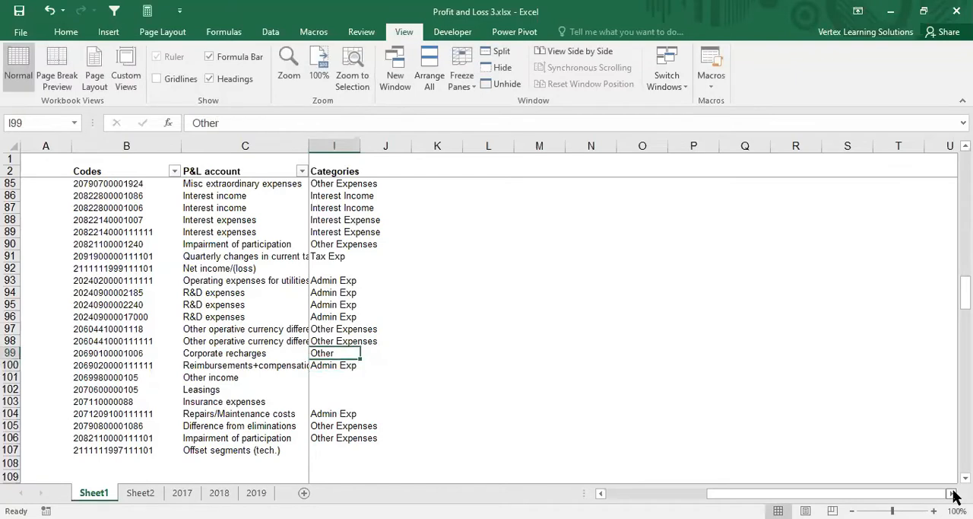
text(Other Income)
key(Return)
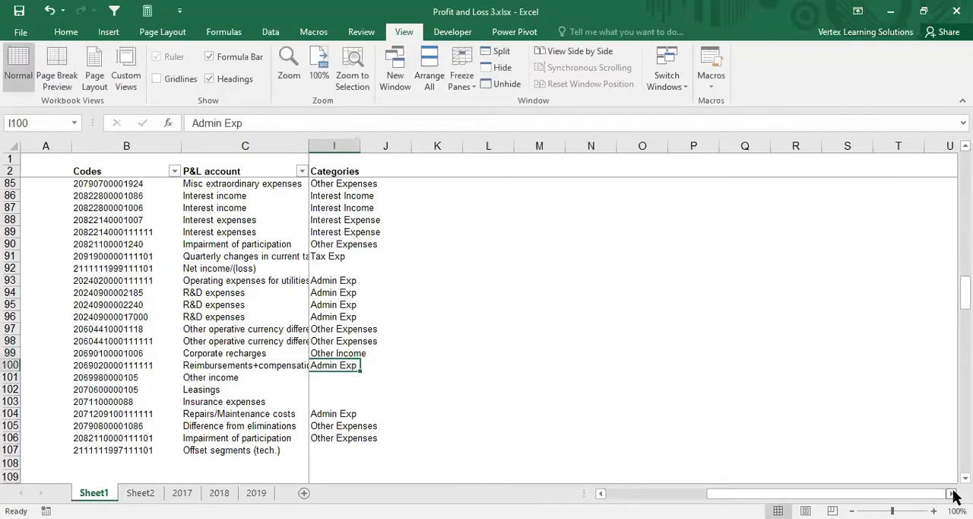
Step: Copy the Other Income category from cell I99 to cell I101 for the Other income account
key(Down)
key(Up)
key(Up)
key(ctrl+c)
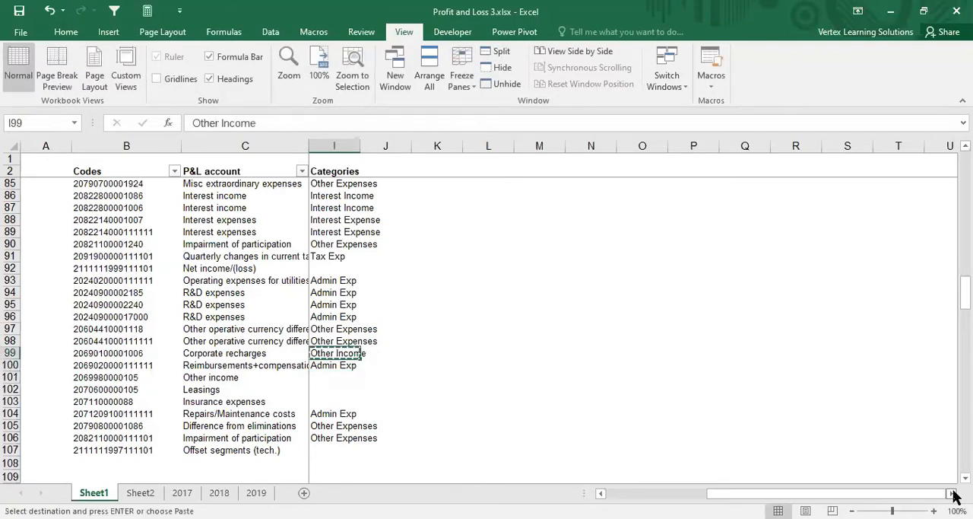
key(Down)
key(Down)
key(ctrl+v)
key(Down)
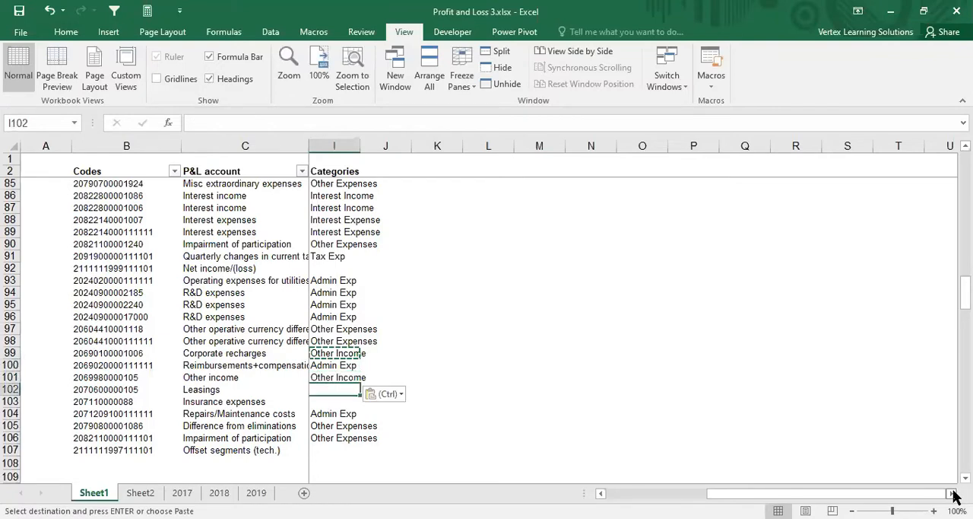
Step: Enter Admin Exp in cells I102 and I103 as the category for Leasings and Insurance expenses
text(Ad)
key(Return)
key(Up)
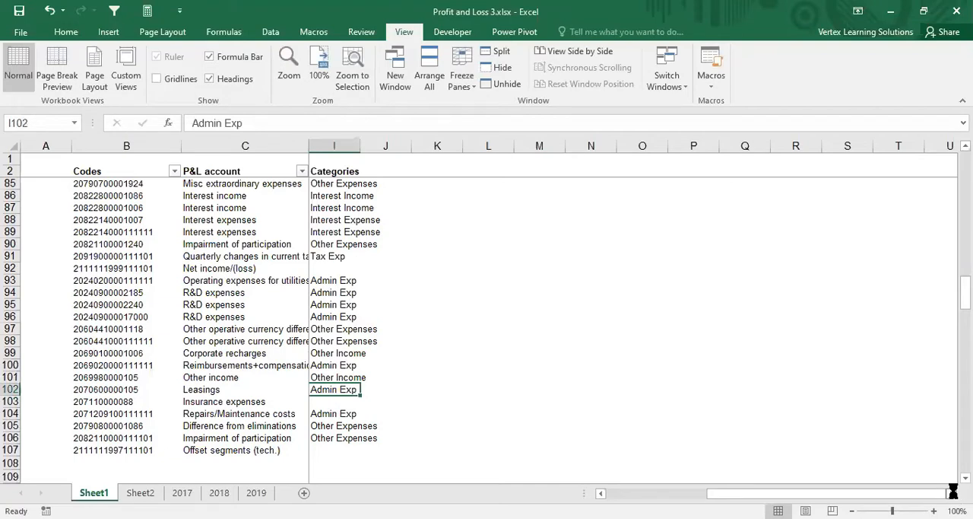
key(ctrl+c)
key(Down)
key(Return)
Step: Enter Other Expenses in cell I107 as the category for Offset segments (tech.)
key(Down)
key(Down)
key(Down)
key(Down)
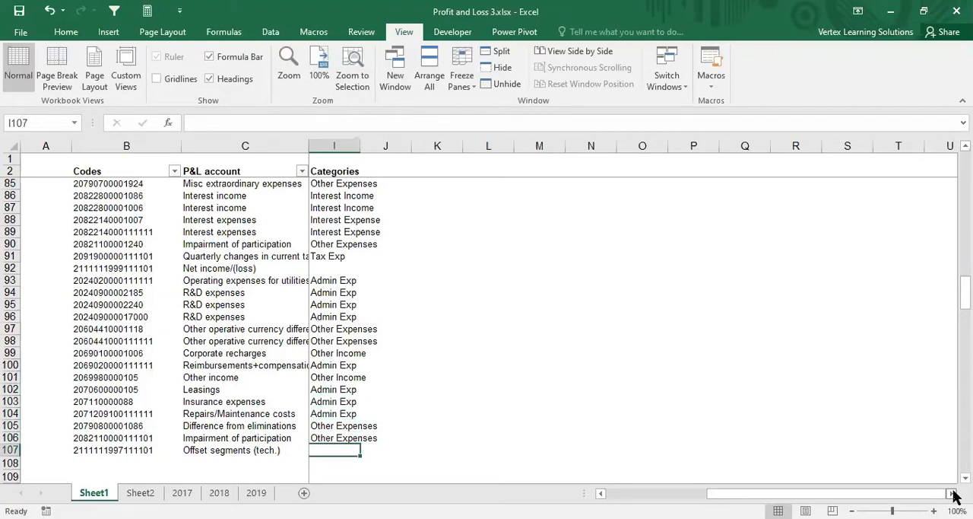
text(Other E)
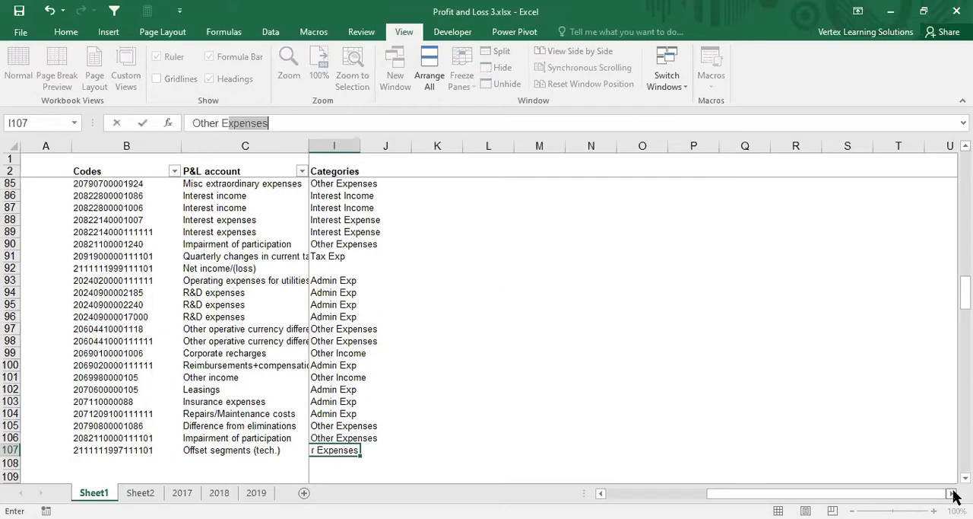
key(Return)
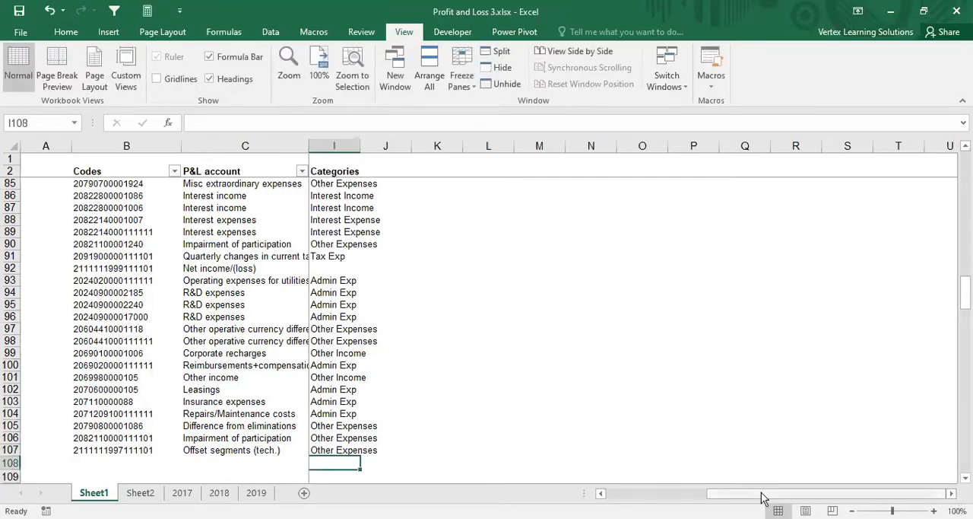
Step: Check the assigned categories against the yearly amounts, examining the uncategorized Net income/(loss) account in row 59
drag(763, 494, 673, 496)
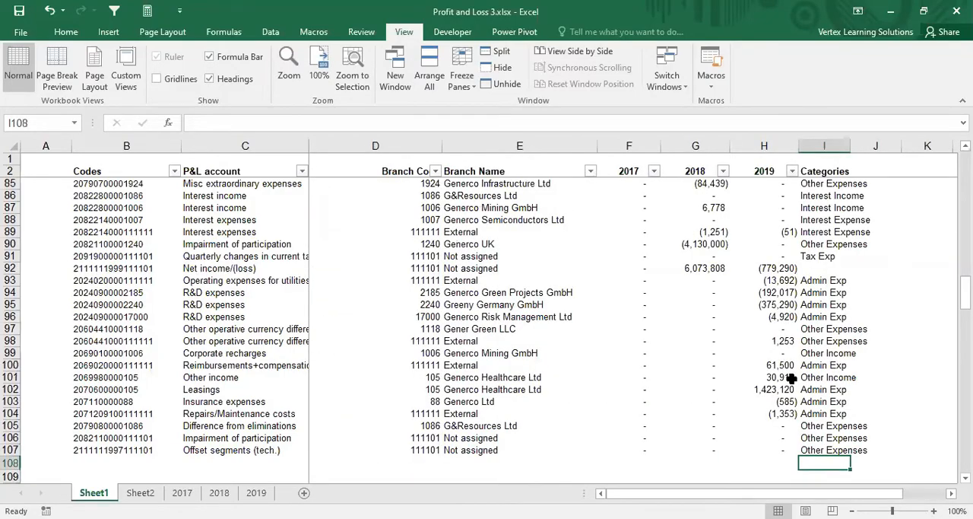
scroll(791, 376, up, 8)
scroll(791, 375, up, 17)
scroll(790, 374, down, 15)
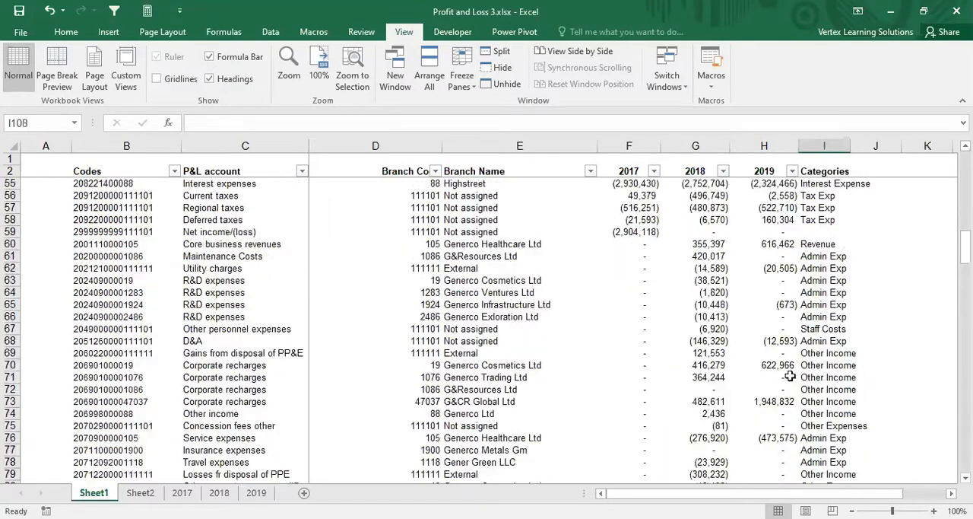
click(824, 232)
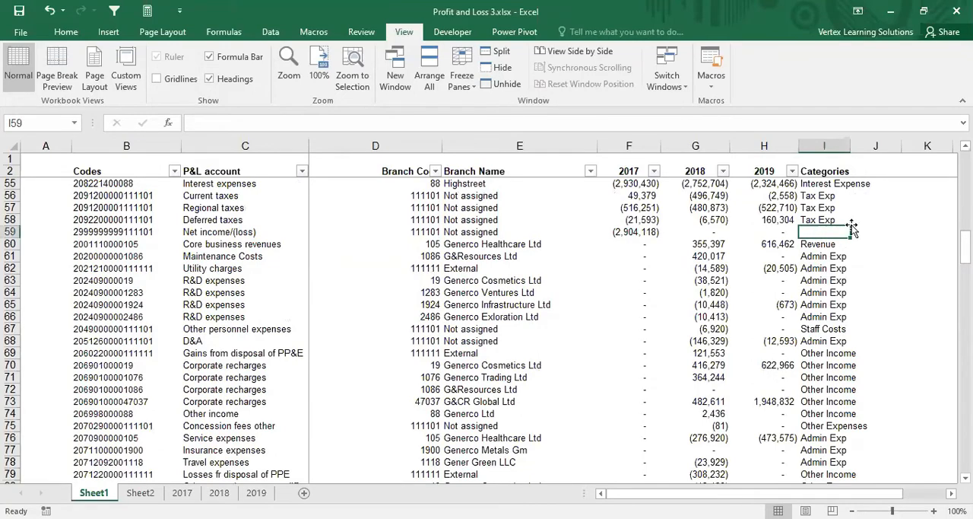
key(Left)
key(Left)
key(Left)
key(Left)
key(Left)
key(Left)
key(Left)
key(Left)
key(Right)
key(Right)
key(Right)
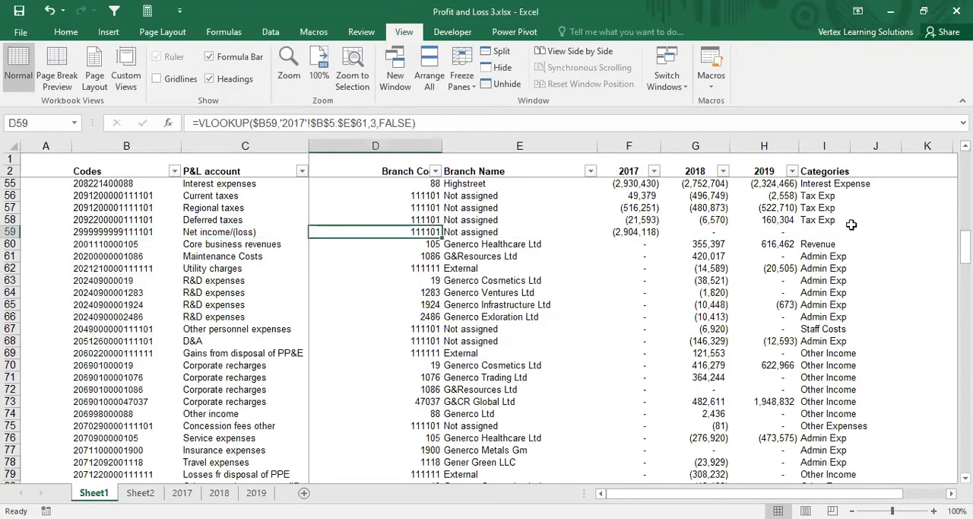
key(Right)
key(Right)
key(Right)
key(Right)
key(Right)
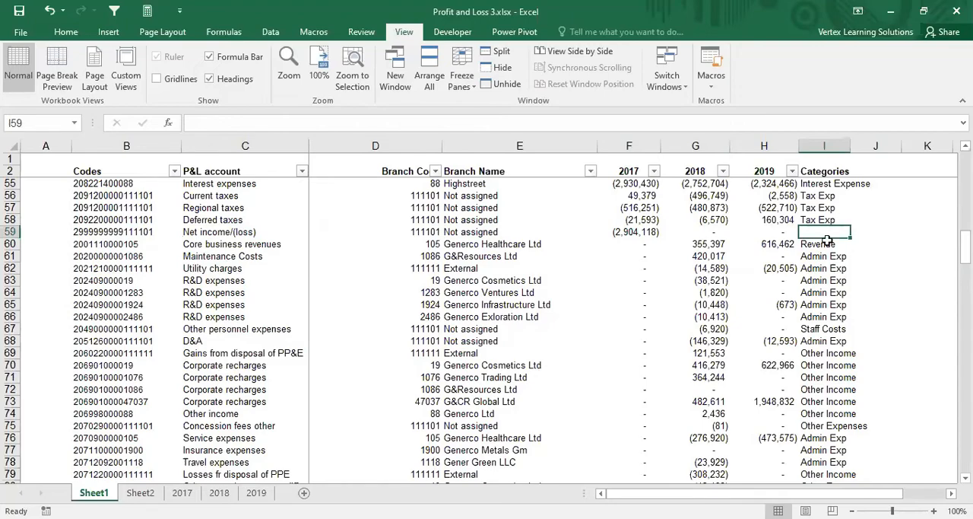
scroll(563, 410, up, 17)
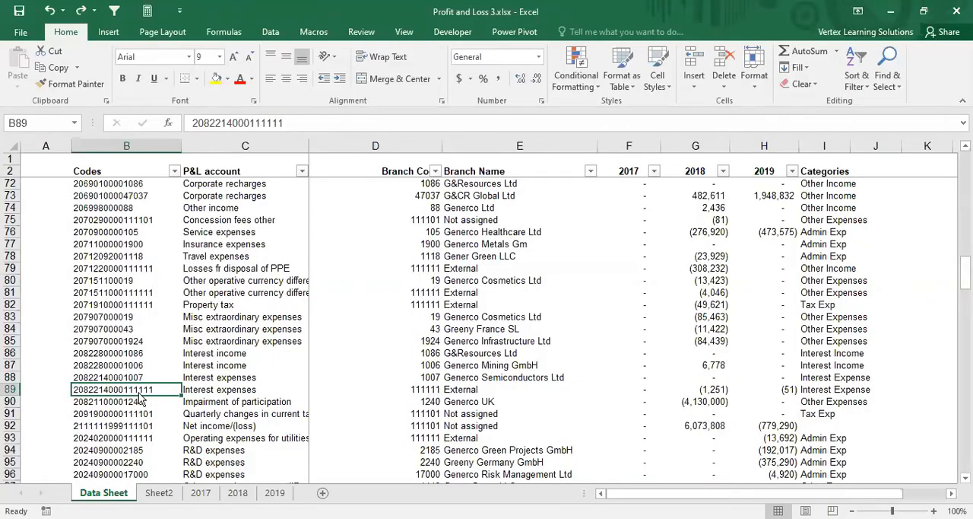
Step: Review the Data Sheet's code, P&L account, branch, 2017, 2018, 2019 and Categories columns one by one
key(Up)
key(Up)
key(Up)
key(Up)
scroll(461, 298, up, 6)
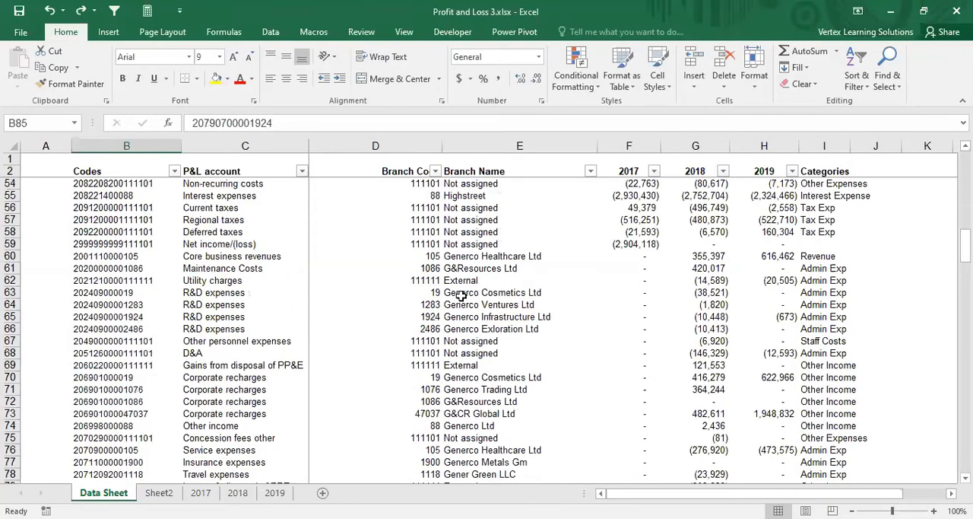
scroll(461, 296, up, 7)
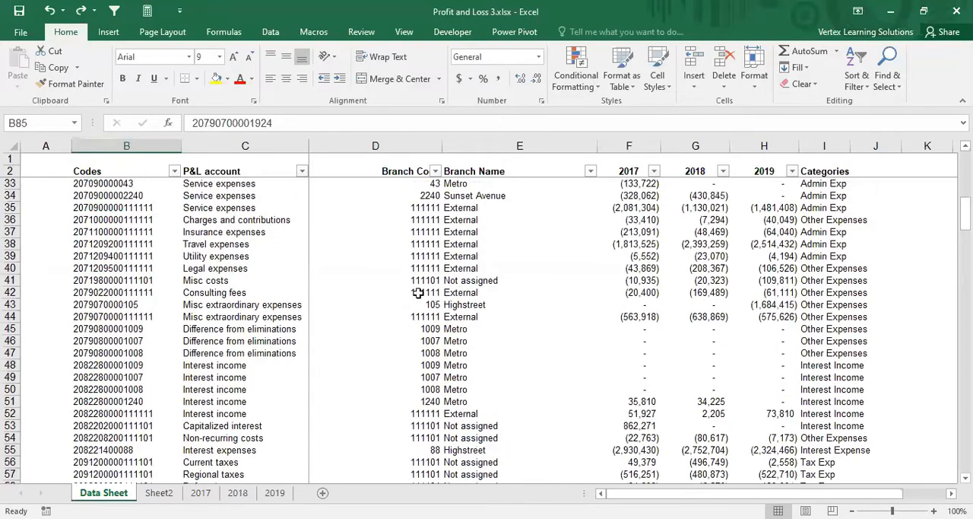
click(137, 144)
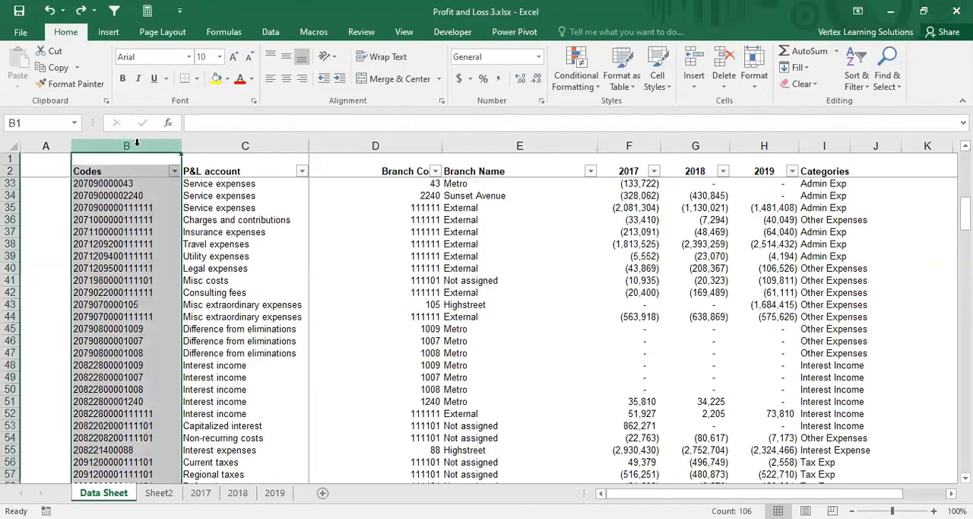
click(258, 142)
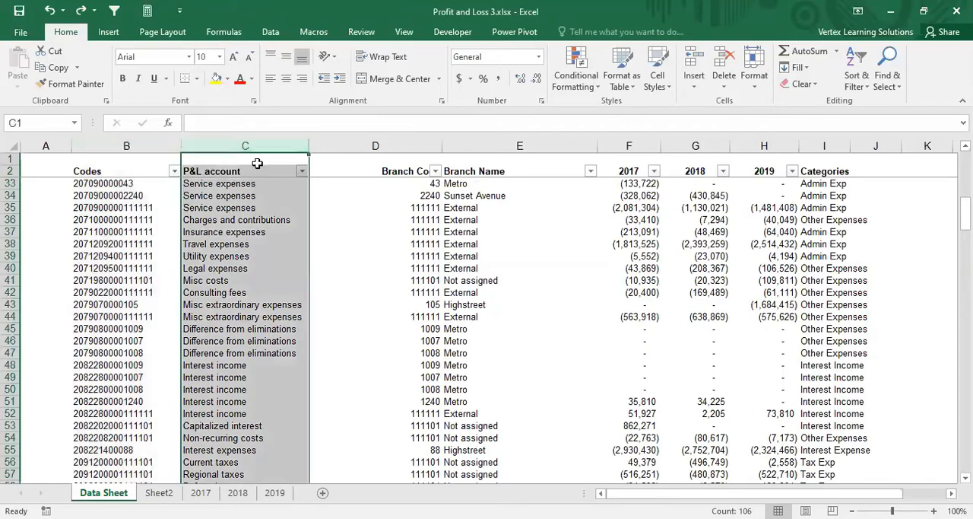
click(241, 184)
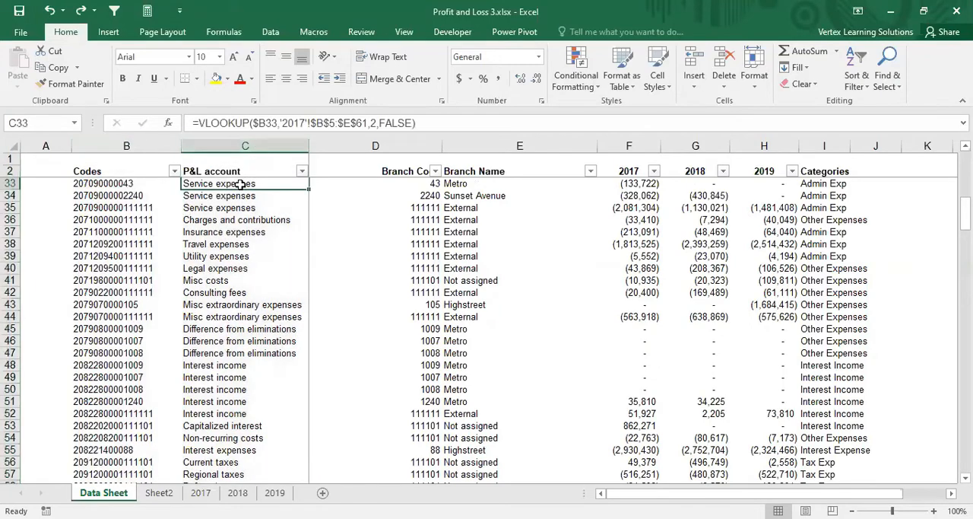
click(245, 144)
click(376, 145)
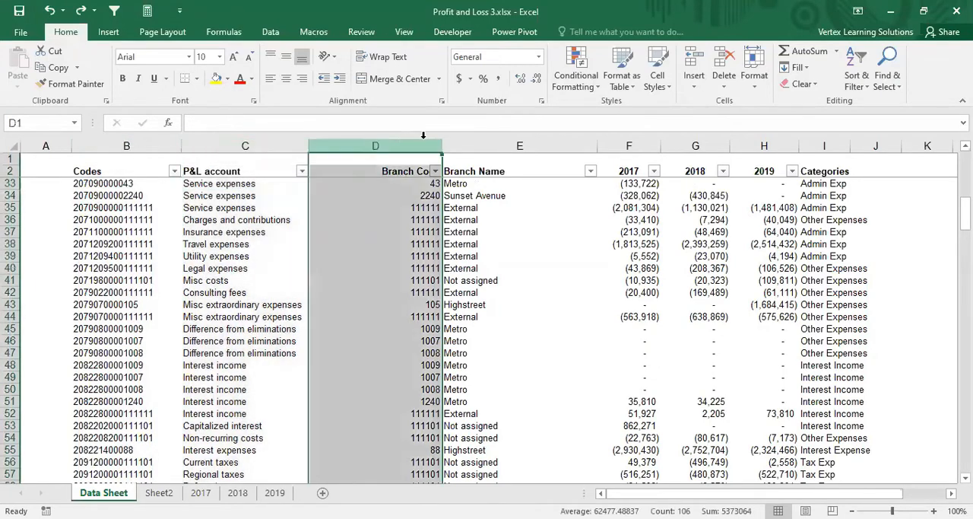
click(476, 146)
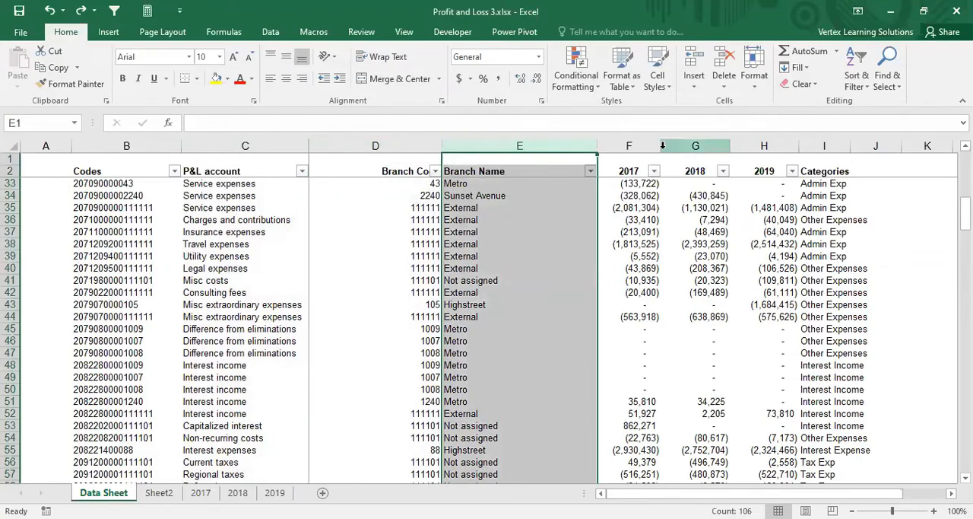
click(636, 144)
click(693, 145)
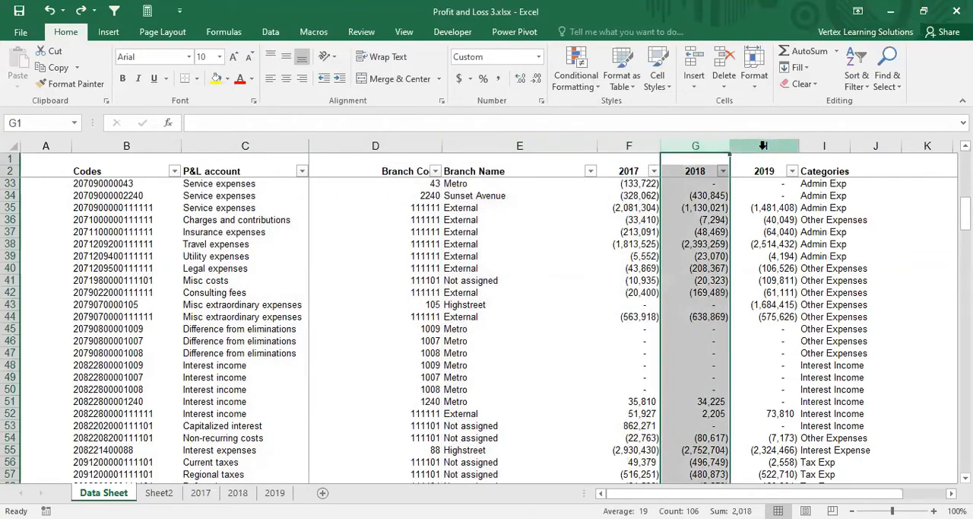
click(625, 145)
click(695, 145)
click(764, 144)
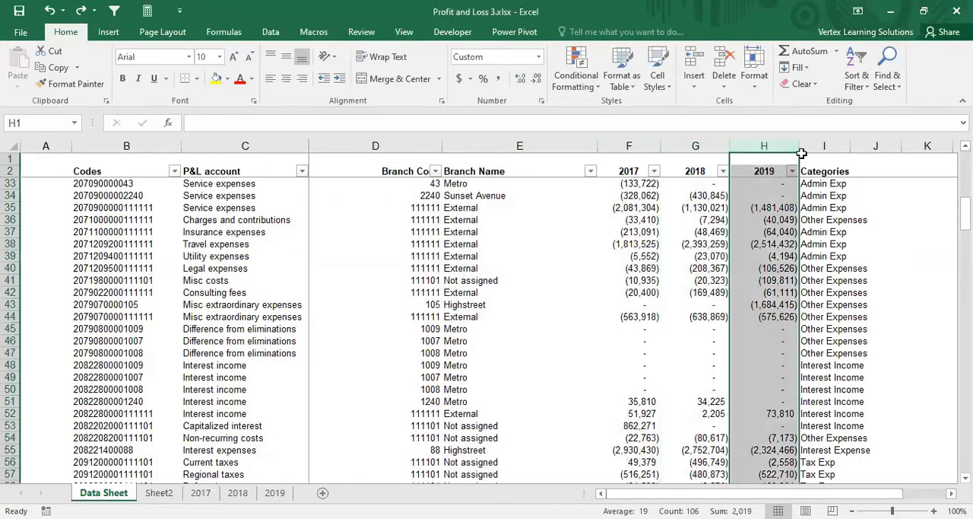
click(833, 145)
Step: Move Sheet2 ahead of Data Sheet and clear its list of statement lines in C3:C14
key(ctrl+Page_Down)
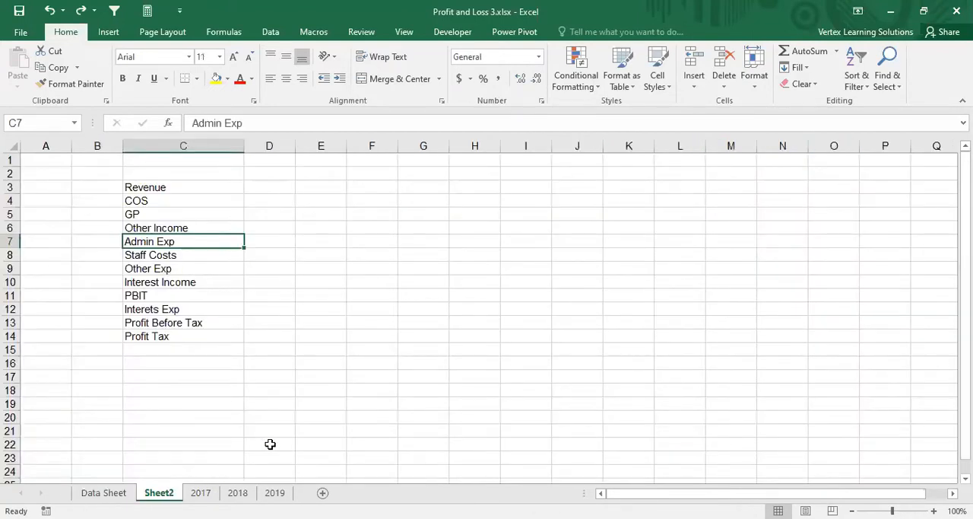
drag(159, 492, 98, 490)
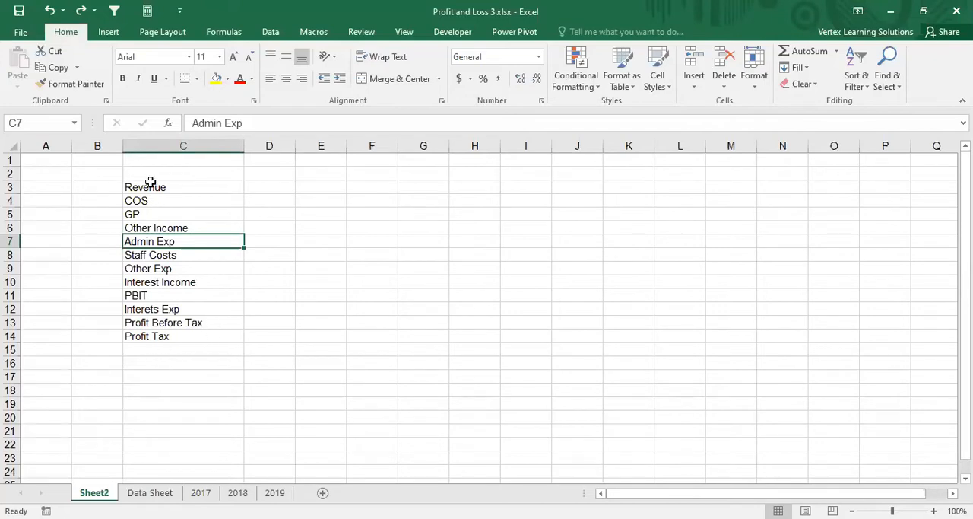
drag(152, 184, 141, 333)
key(Delete)
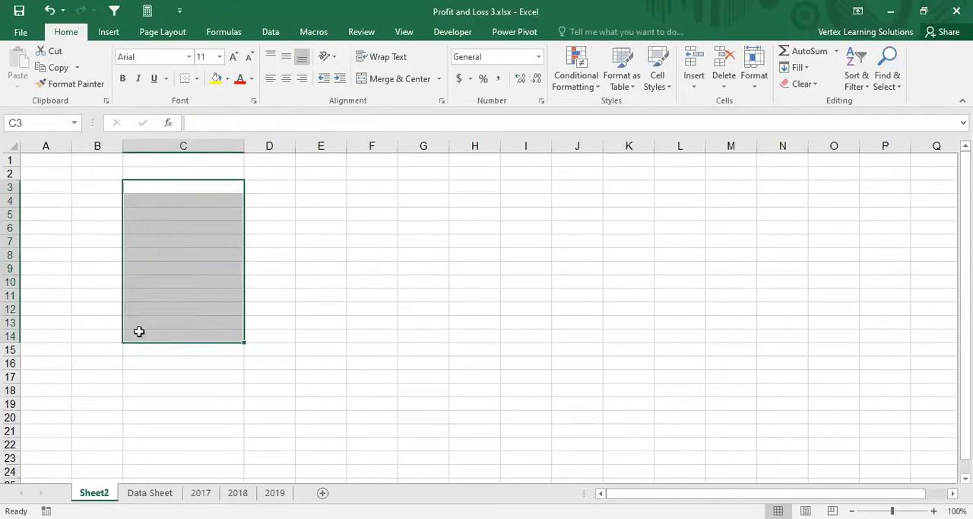
Step: Copy all category entries in I3:I107 of Data Sheet
click(150, 492)
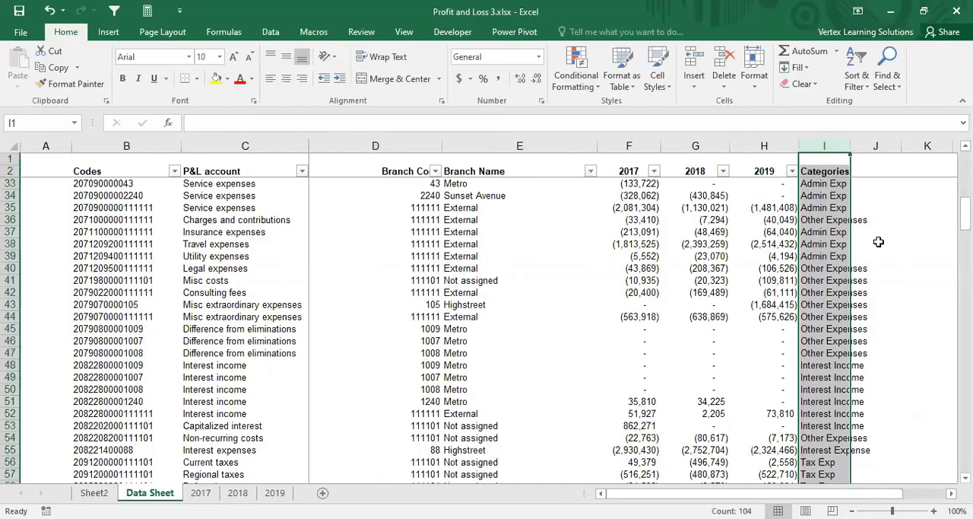
scroll(886, 240, down, 2)
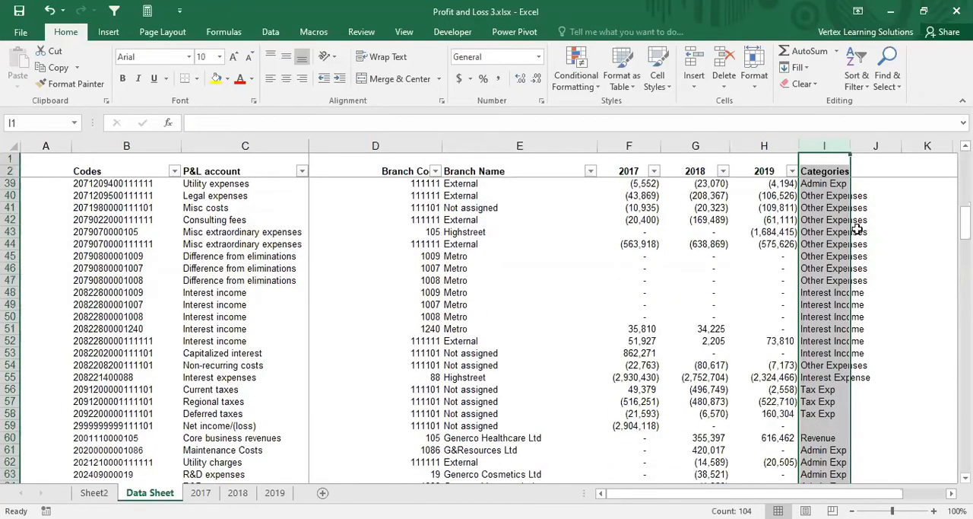
scroll(855, 225, up, 8)
click(856, 230)
scroll(837, 213, up, 4)
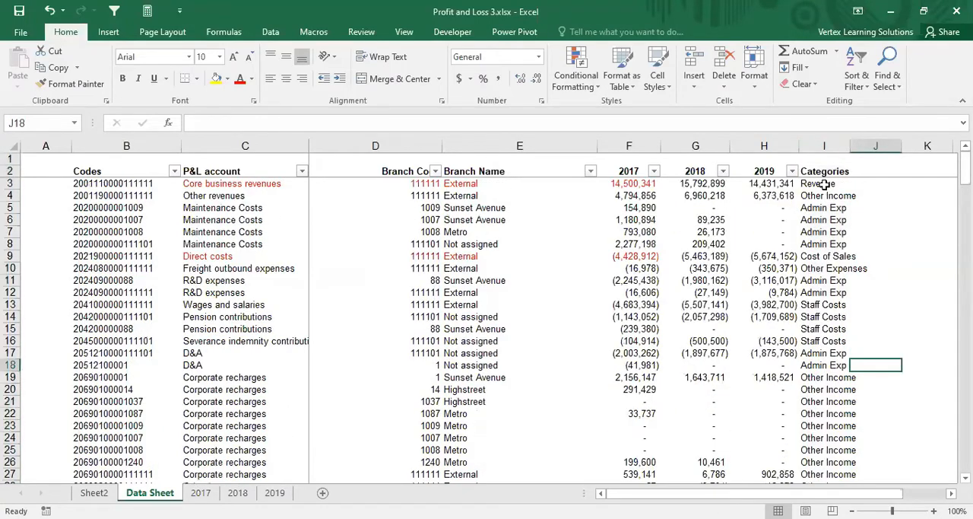
drag(824, 185, 836, 476)
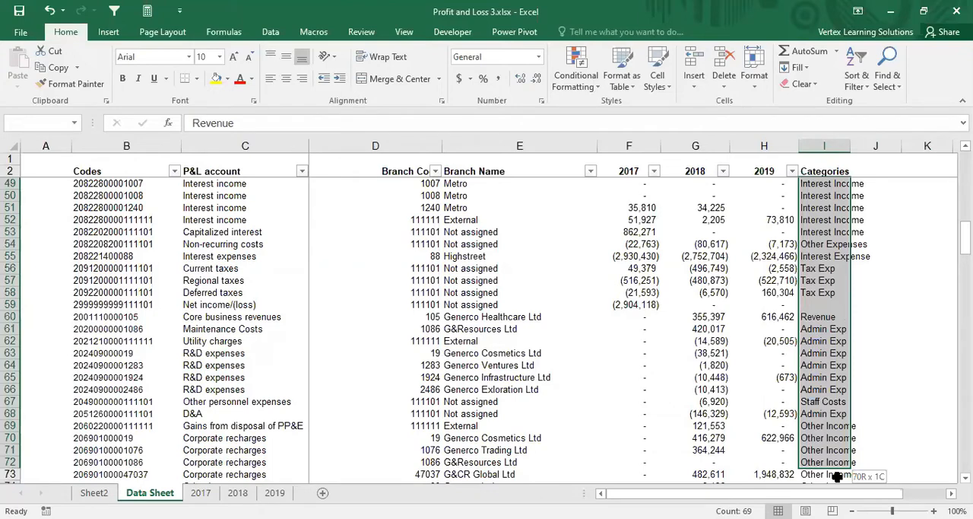
drag(837, 477, 838, 430)
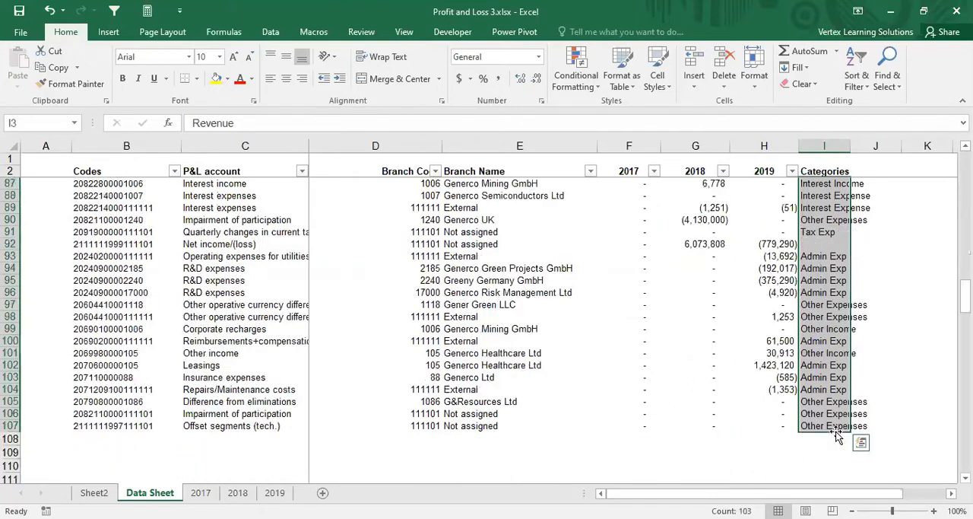
key(ctrl+c)
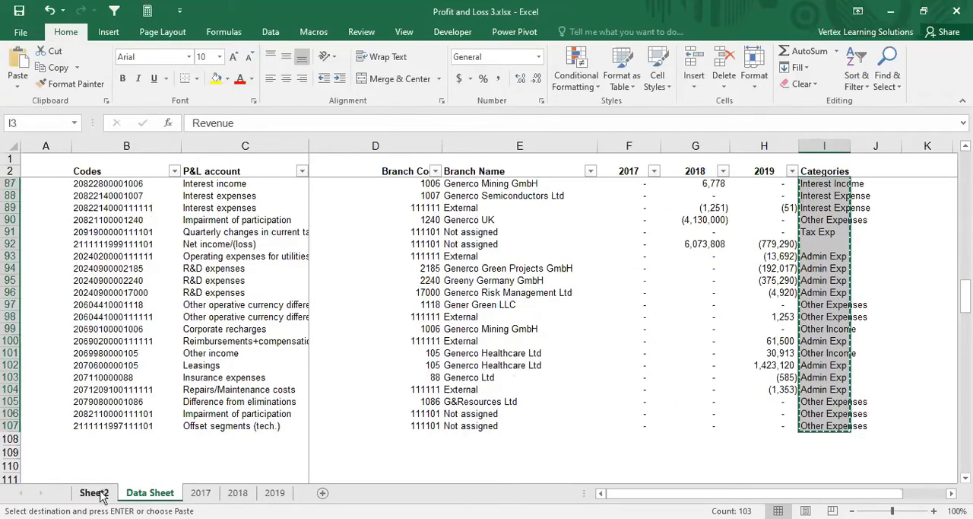
Step: Paste the copied categories into Sheet2 starting at cell G3 and look through the pasted list
click(103, 492)
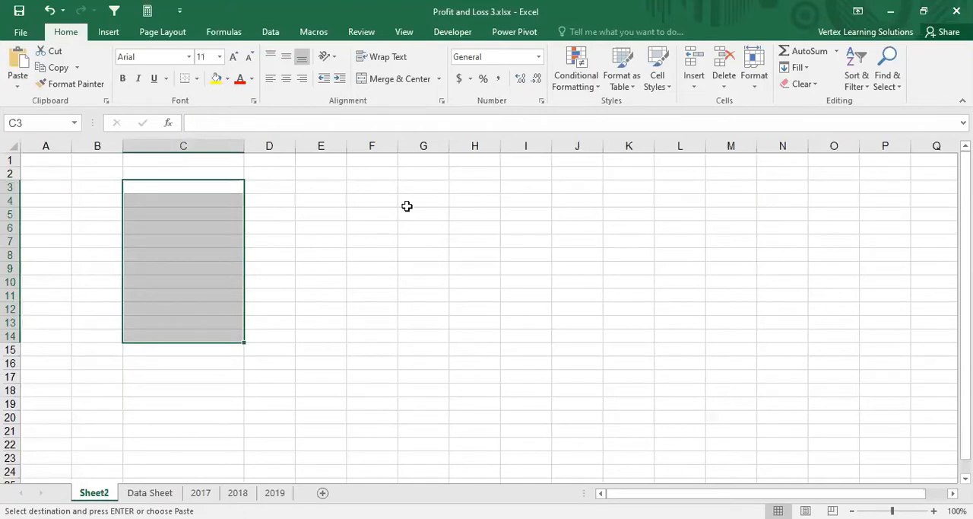
click(370, 178)
click(426, 187)
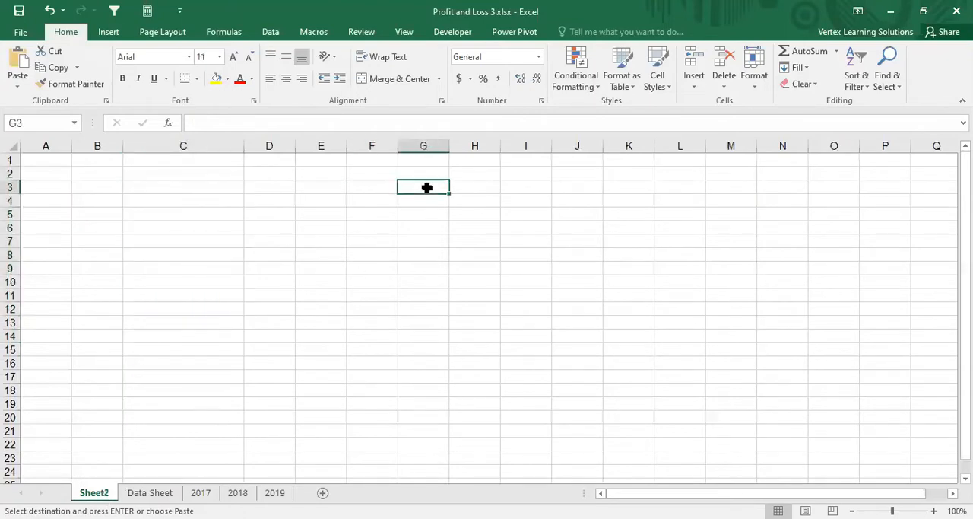
key(ctrl+v)
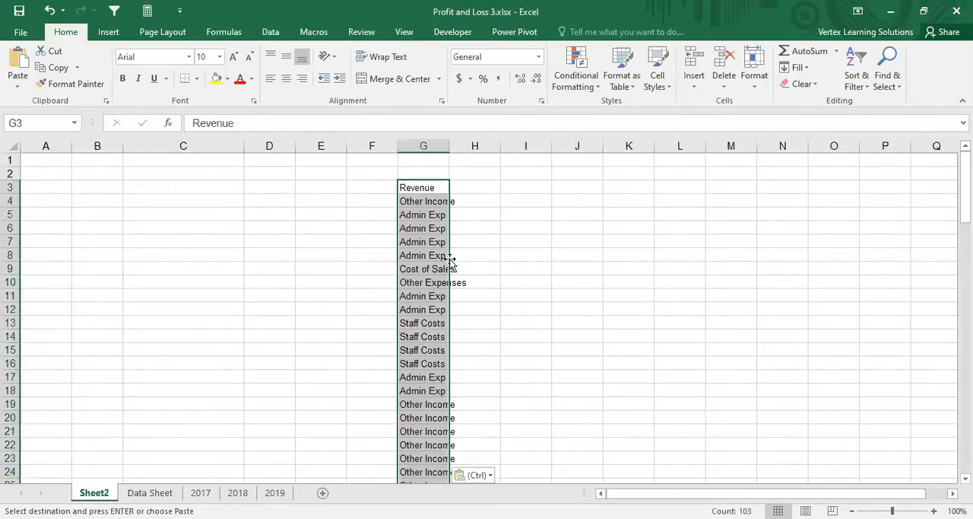
scroll(452, 259, down, 5)
scroll(450, 260, down, 3)
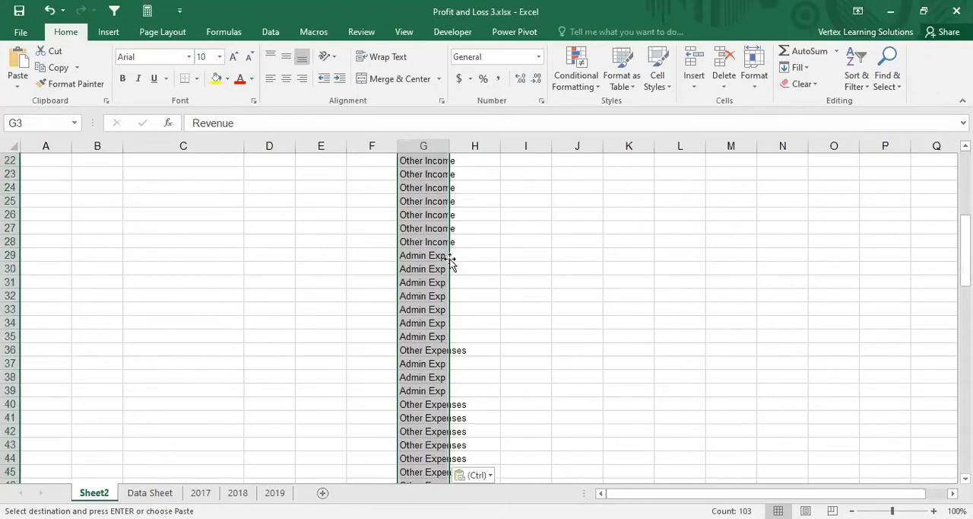
click(430, 268)
scroll(430, 257, down, 13)
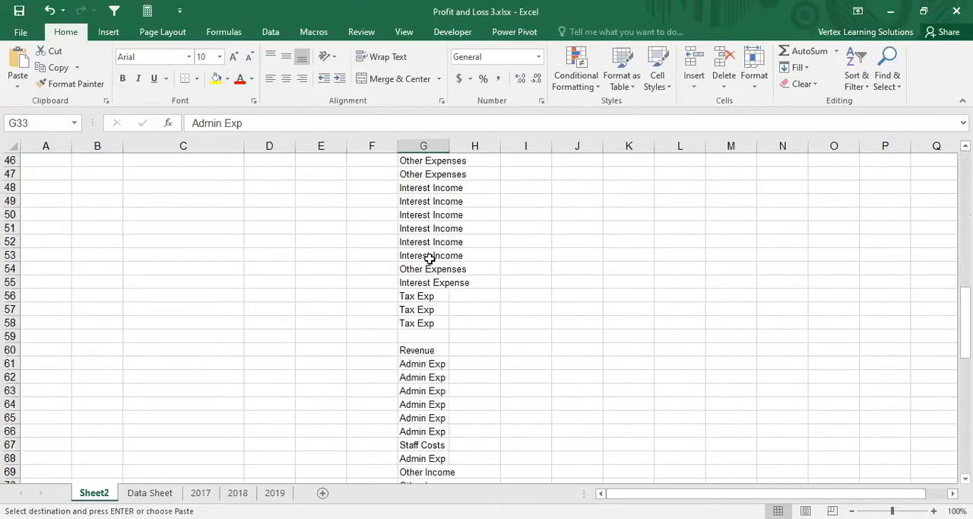
Step: Remove the duplicate values from column G so that each category is listed only once
scroll(423, 269, up, 7)
scroll(423, 268, up, 14)
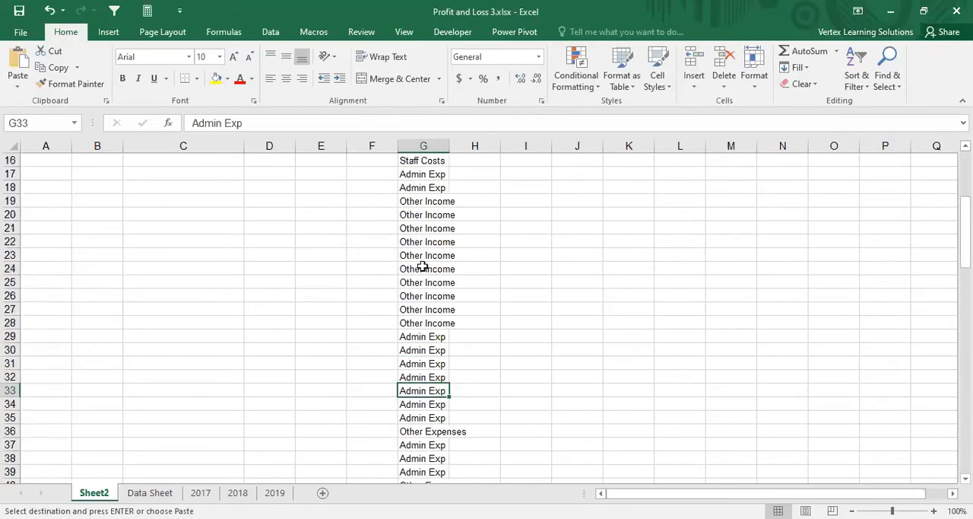
click(426, 145)
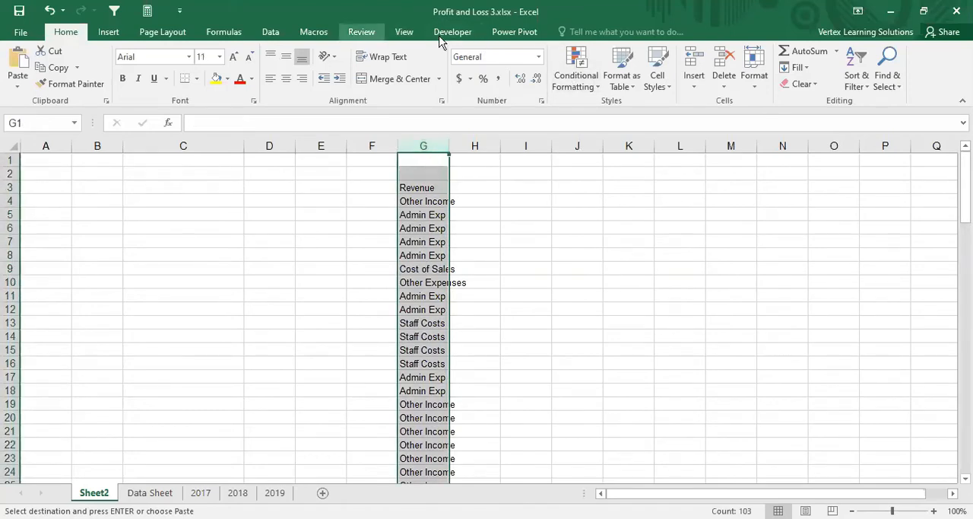
click(270, 34)
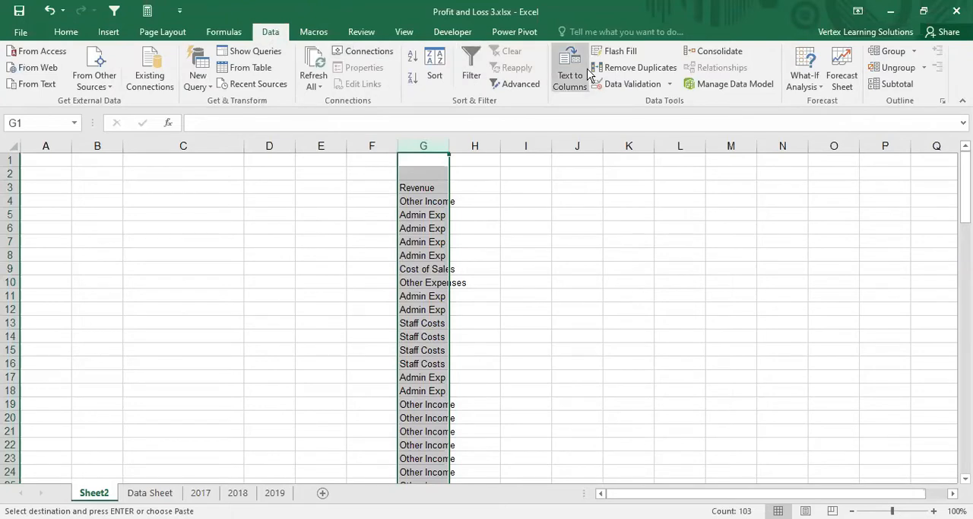
click(649, 69)
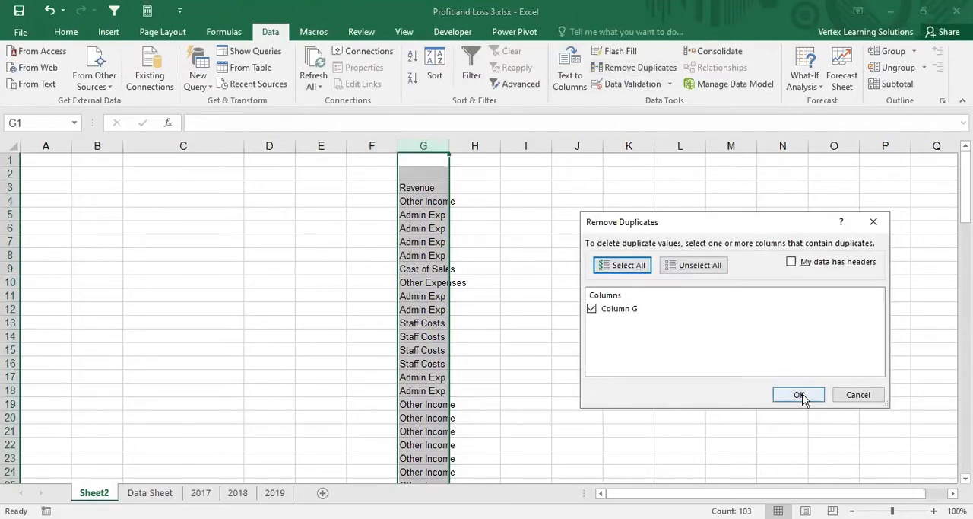
click(799, 395)
click(495, 308)
click(523, 219)
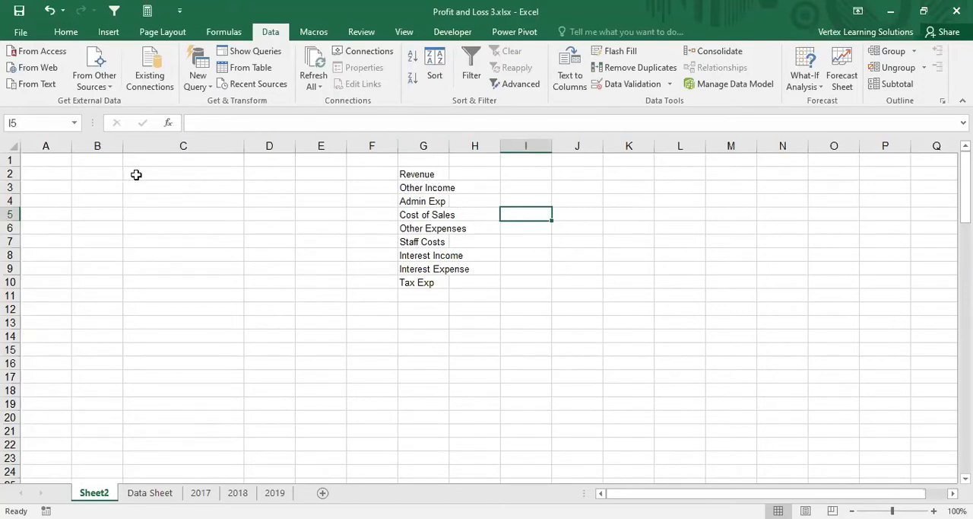
Step: Move Revenue from G2 to C3 and Cost of Sales from G5 to C4
click(429, 176)
key(ctrl+c)
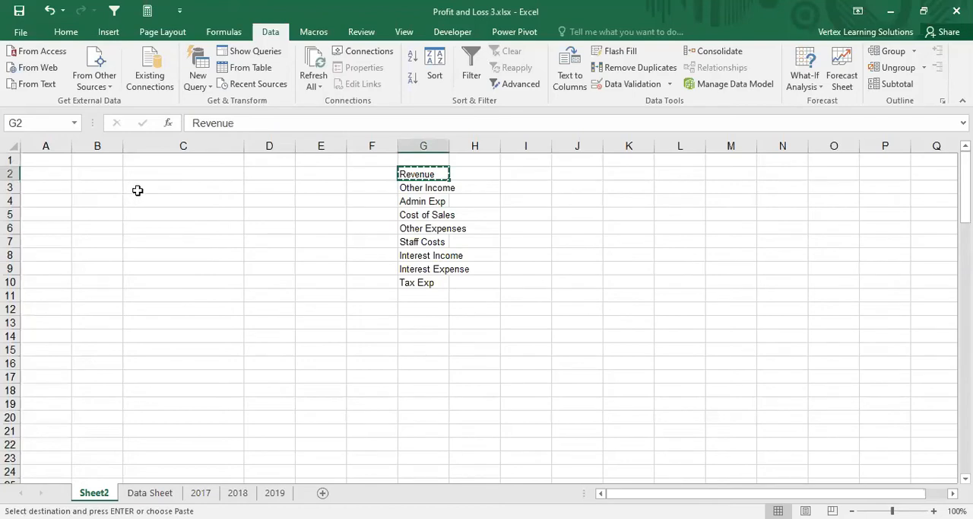
click(196, 186)
key(Return)
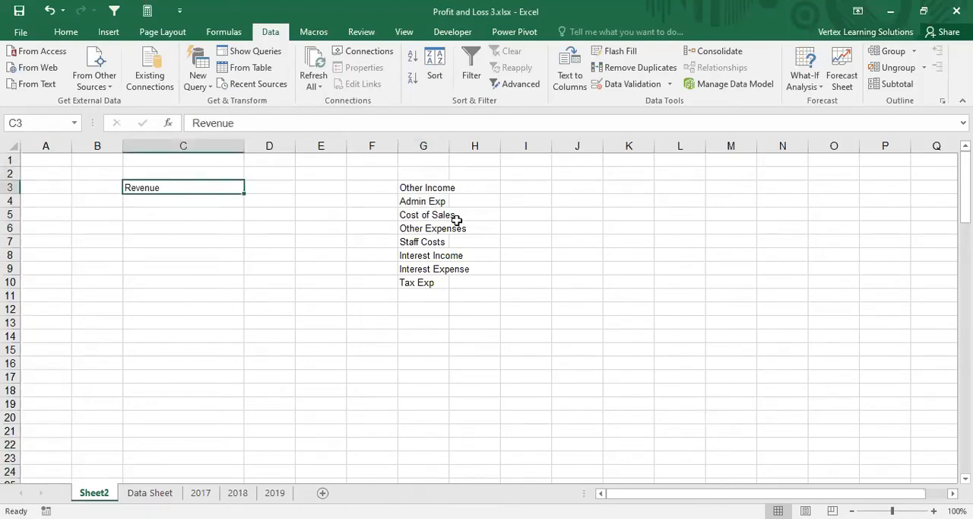
click(423, 216)
key(ctrl+x)
click(162, 200)
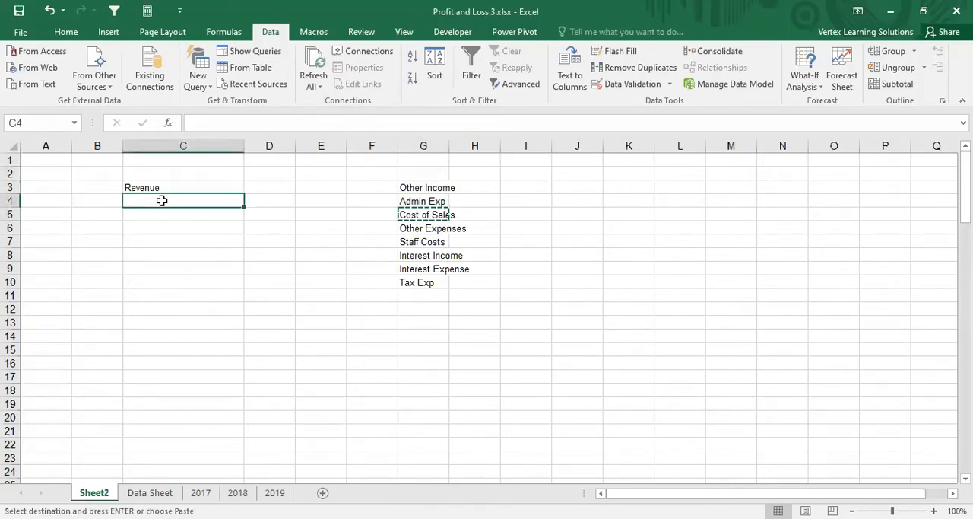
key(Return)
Step: Enter Gross Profit in C5 and move Other Income from G3 to C6 below it
click(154, 216)
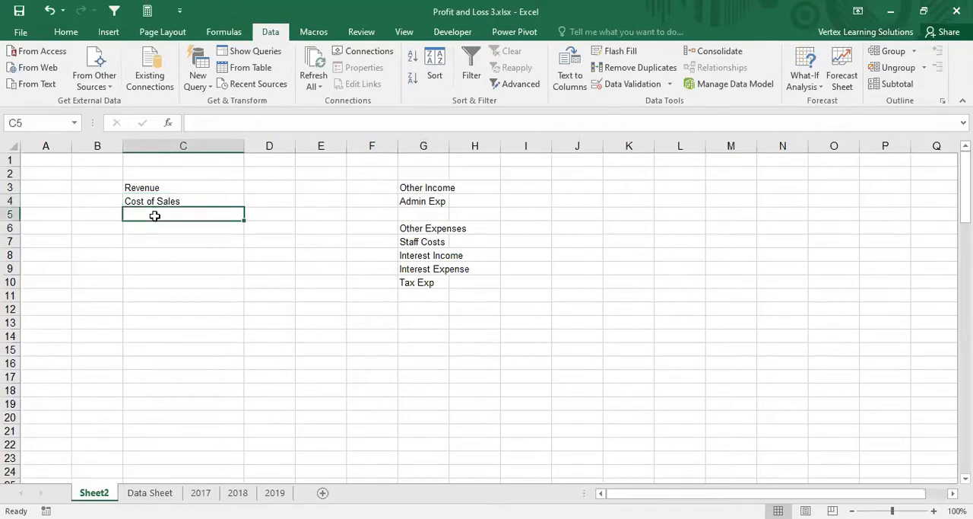
text(Gross Prof)
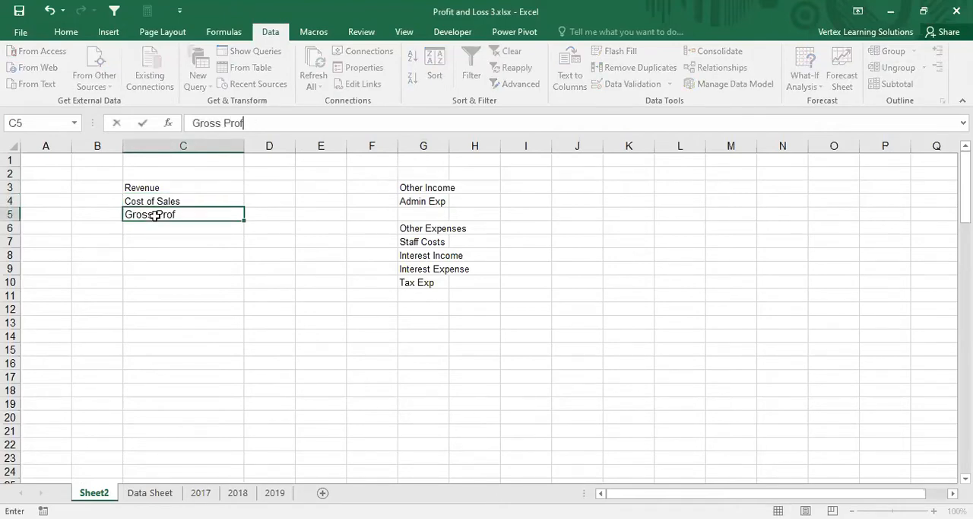
text(it)
key(Return)
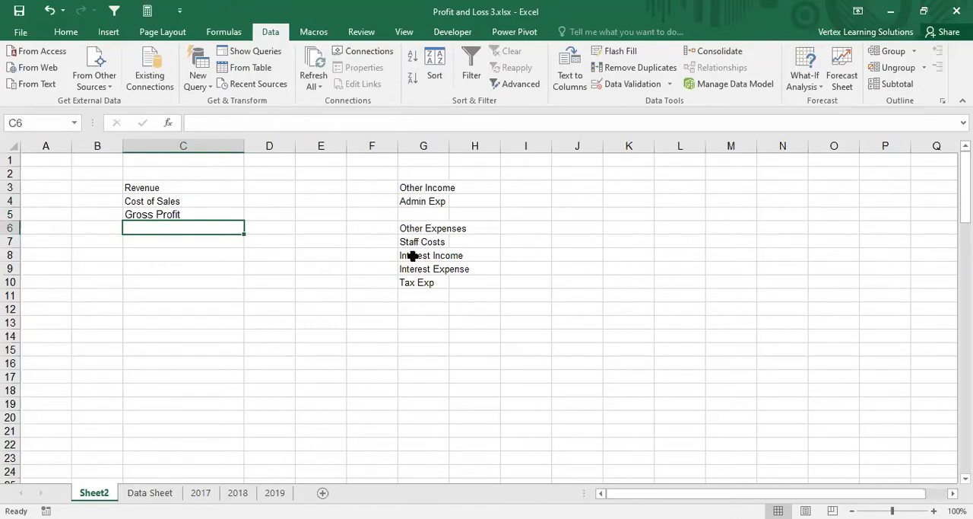
click(418, 189)
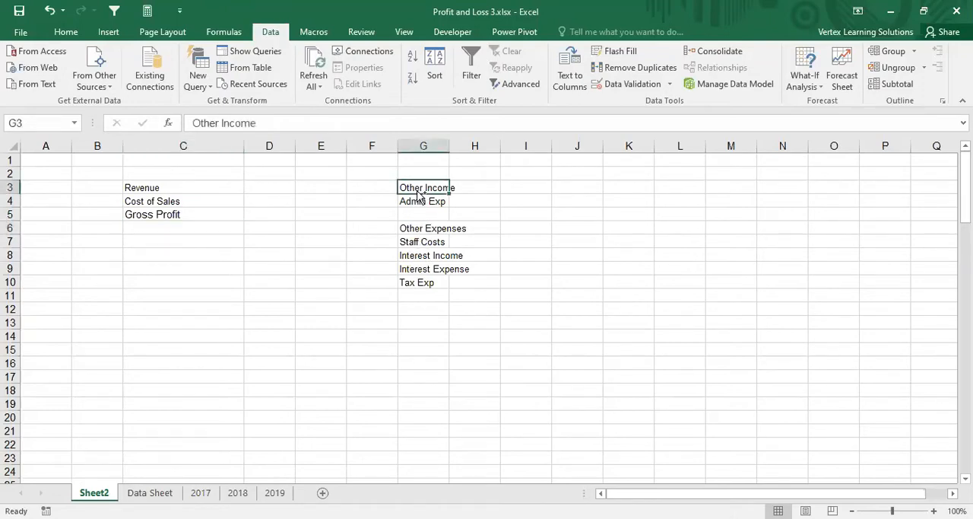
key(ctrl+x)
click(157, 229)
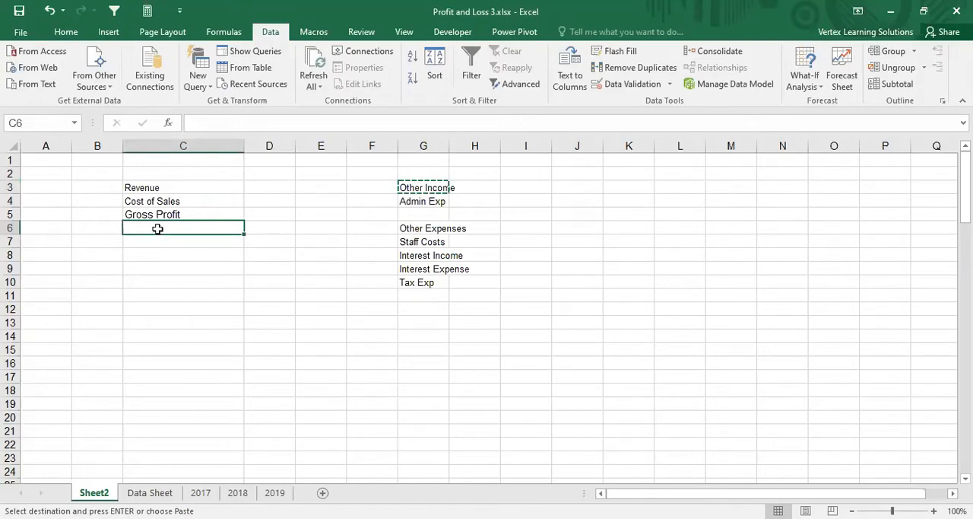
key(ctrl+v)
Step: Move Admin Exp from G4 to C8 and Staff Costs from G7 to C7
click(408, 204)
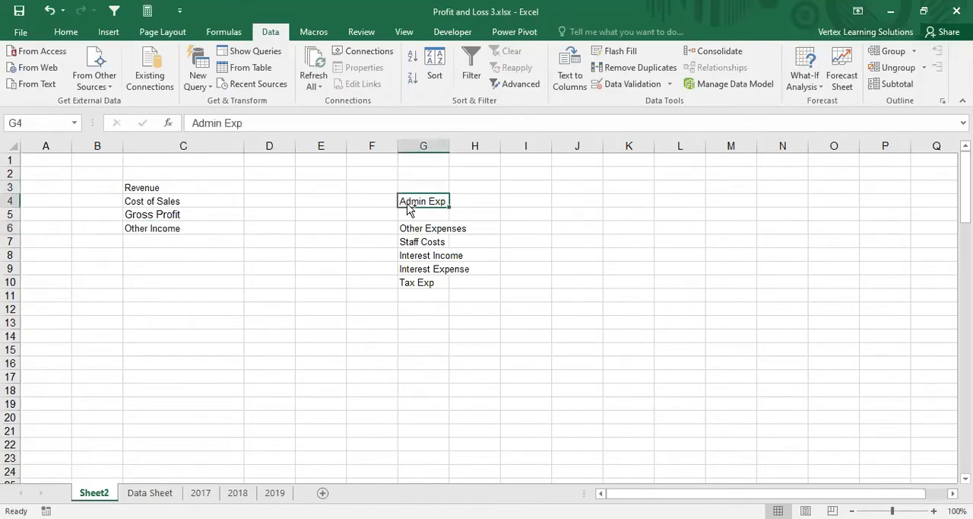
key(ctrl+x)
click(169, 254)
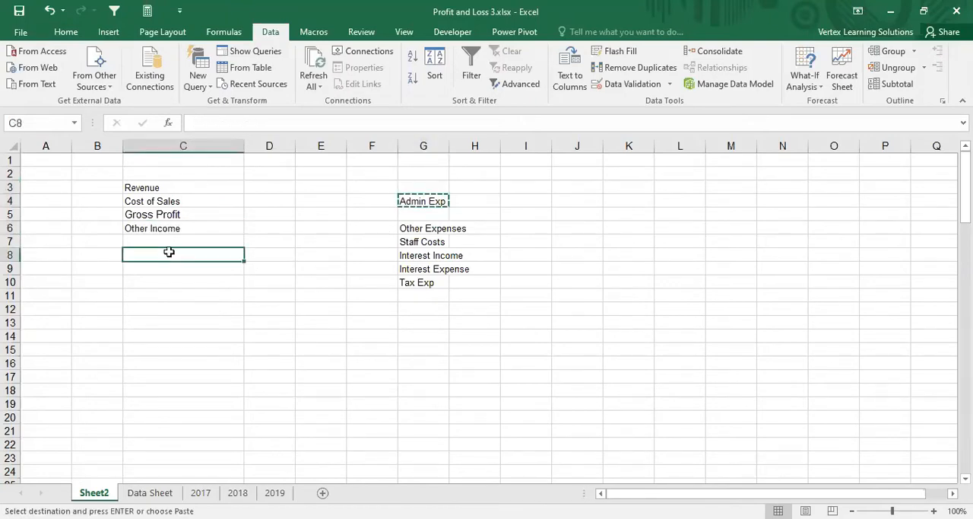
key(ctrl+v)
click(417, 244)
key(ctrl+x)
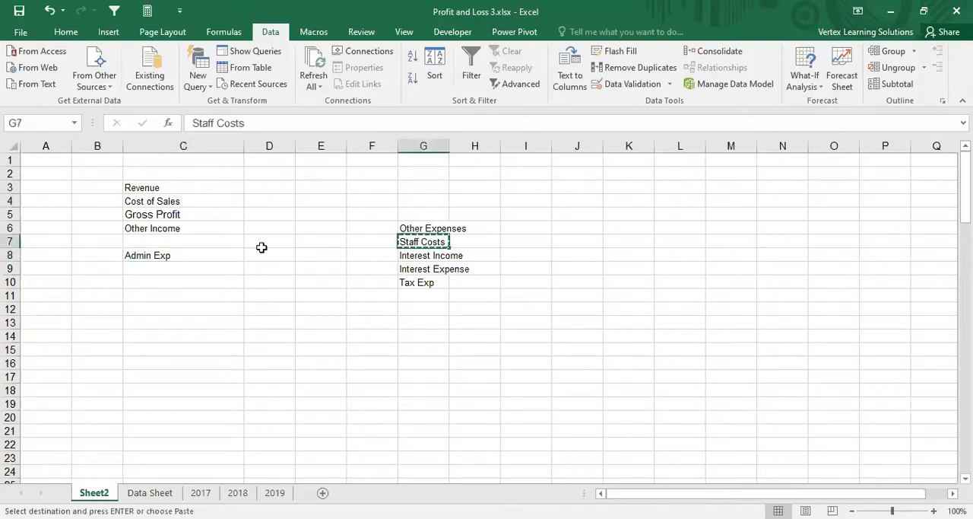
click(188, 239)
key(ctrl+v)
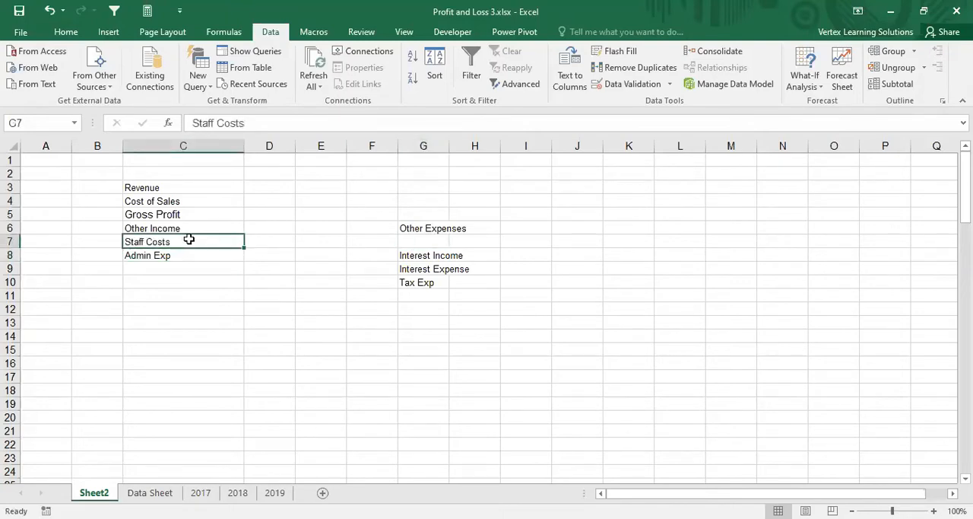
click(178, 280)
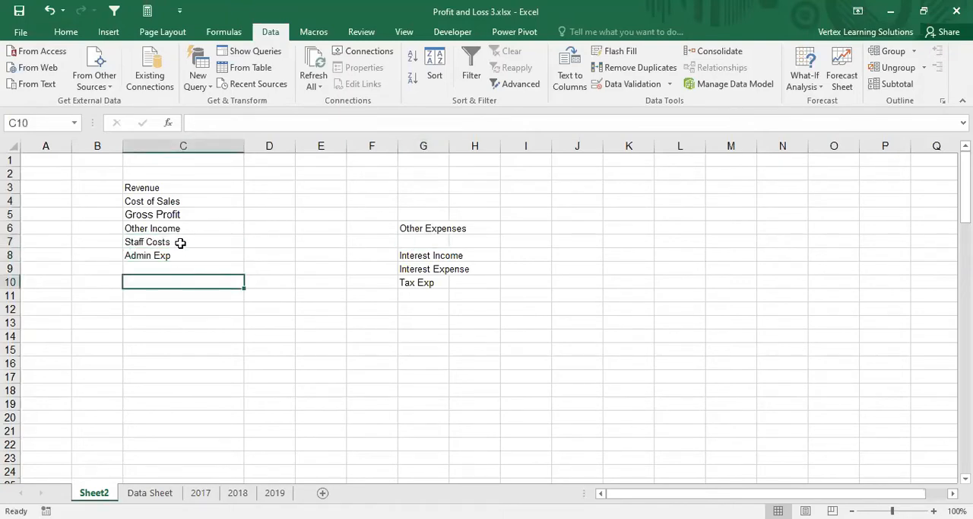
click(178, 242)
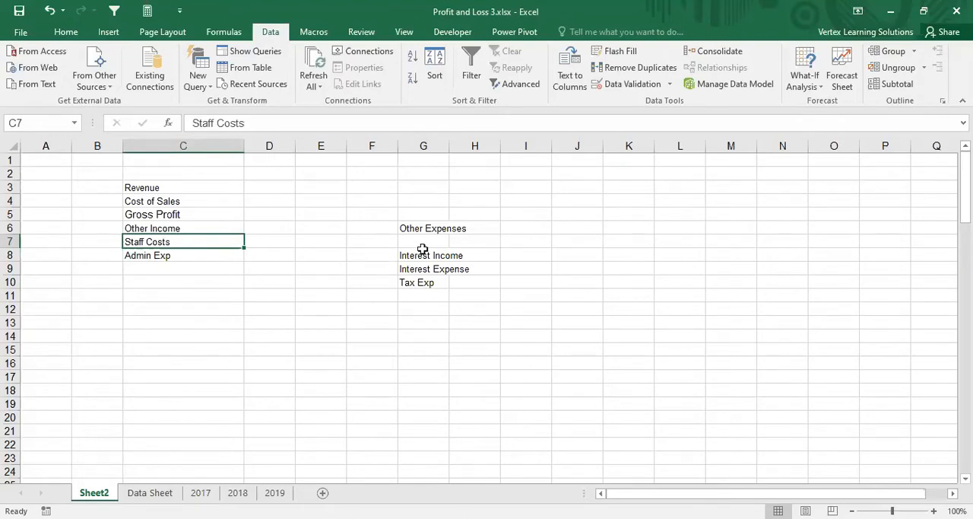
Step: Move Other Expenses from G6 to C9 and enter PBIT in C10
click(407, 228)
key(ctrl+x)
click(189, 268)
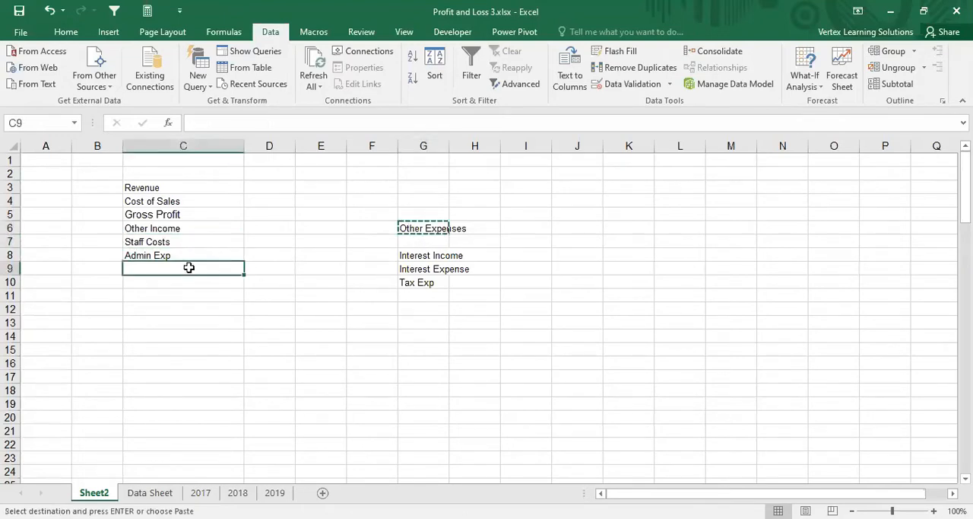
key(Return)
click(160, 281)
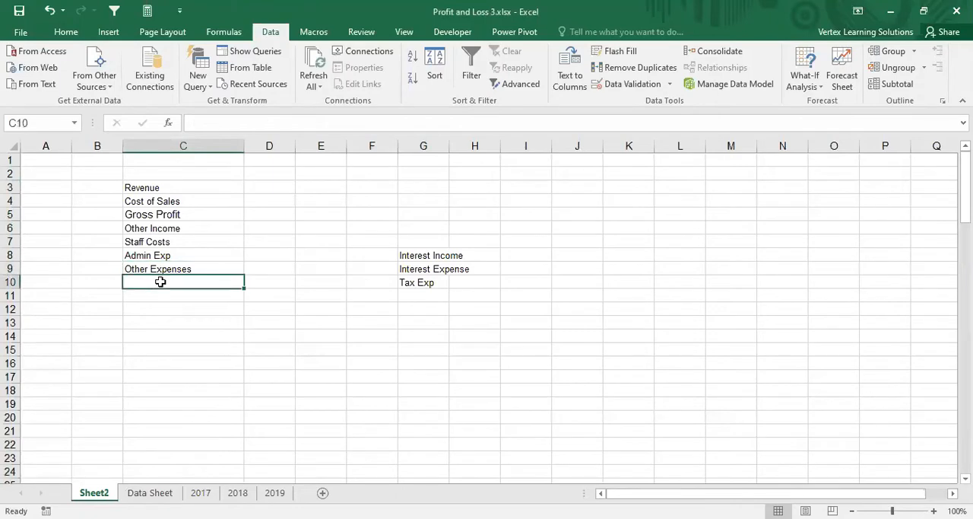
text(PBIT)
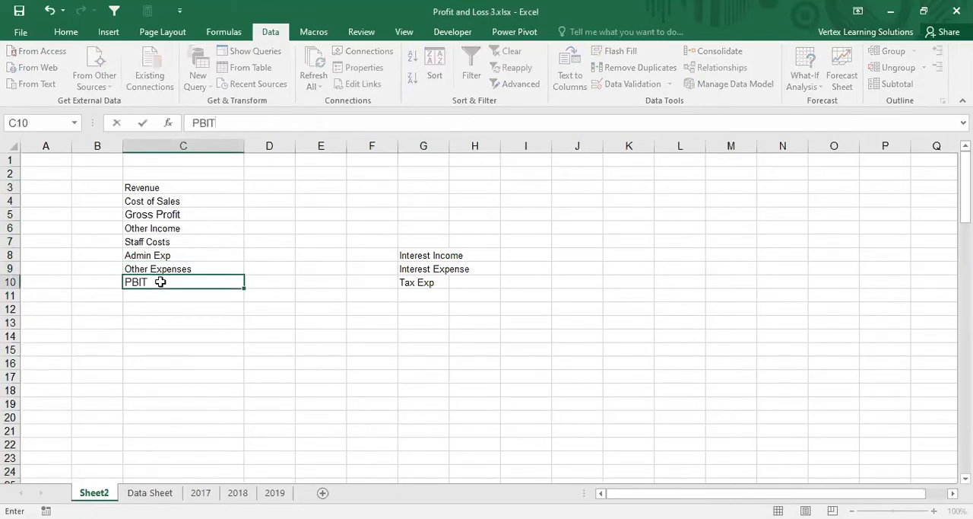
key(Return)
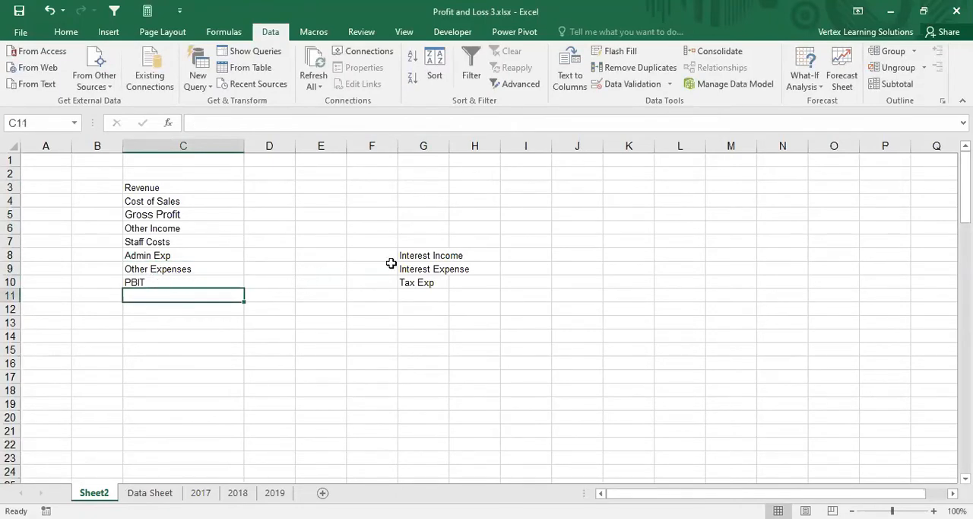
Step: Shift PBIT down to C11 and move Interest Income from G8 into C10 above it
click(183, 280)
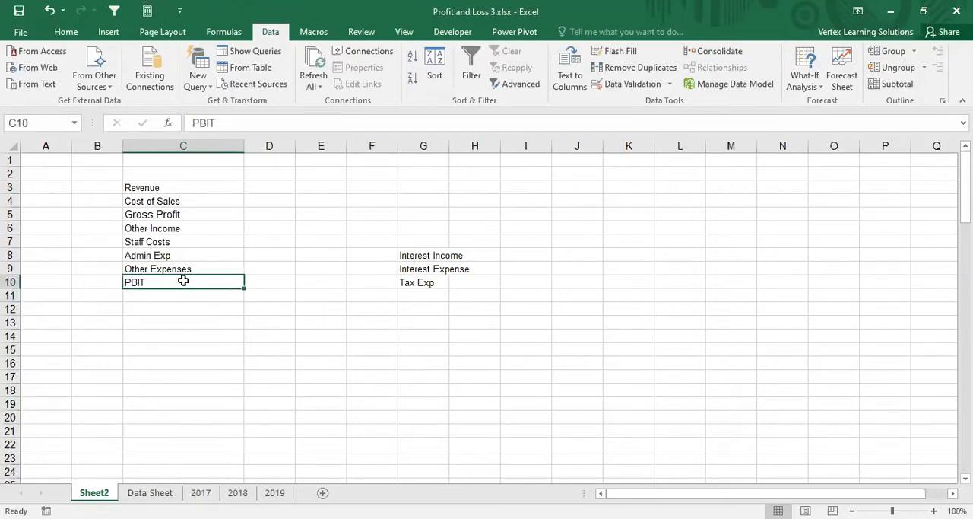
drag(183, 281, 185, 294)
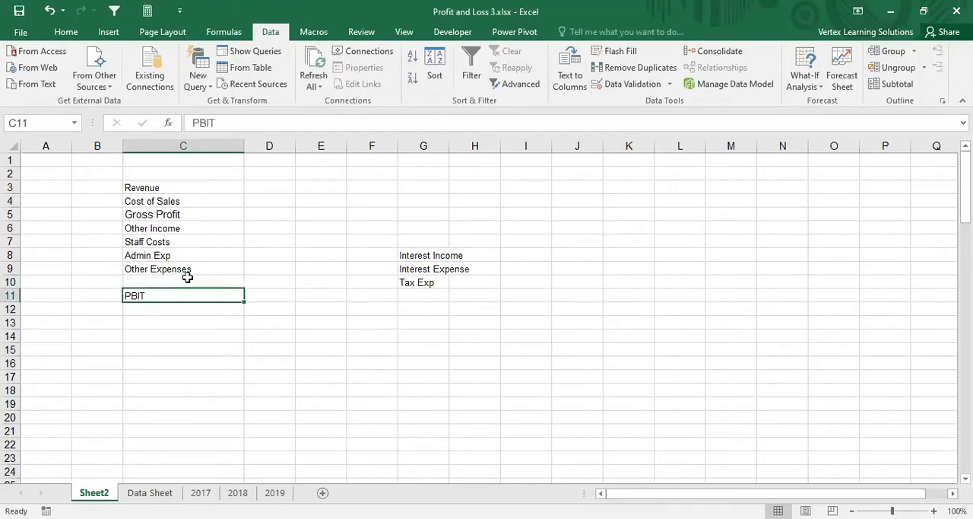
click(422, 256)
key(ctrl+c)
click(143, 282)
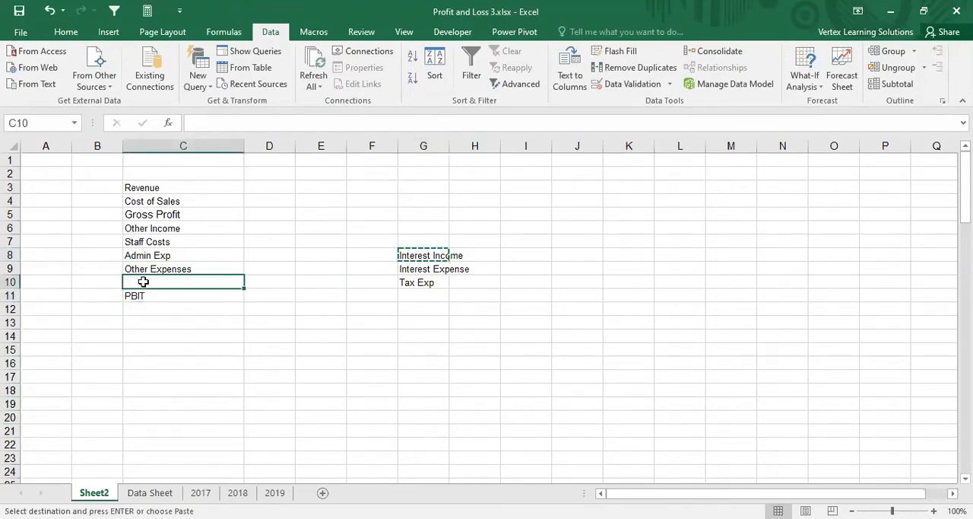
key(Return)
Step: Move Interest Expense from G9 to C12, directly below PBIT
click(157, 298)
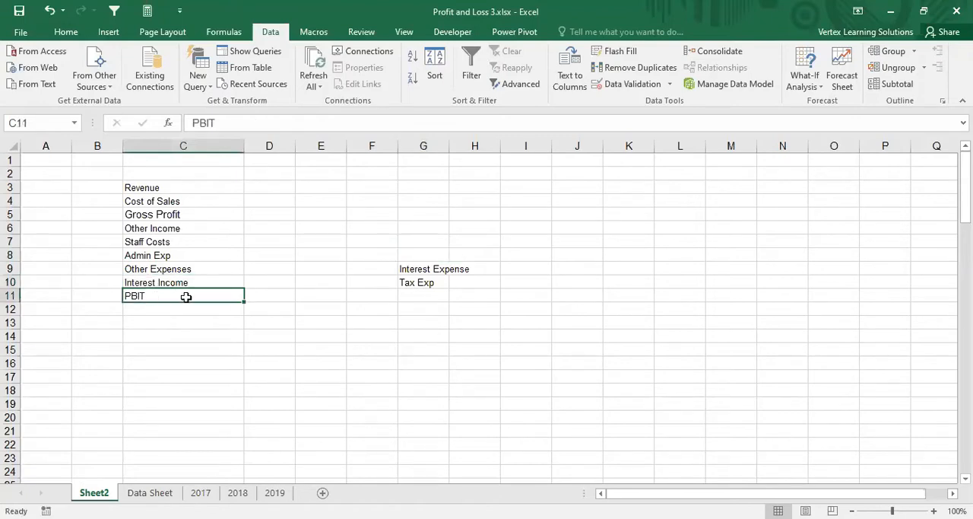
click(411, 269)
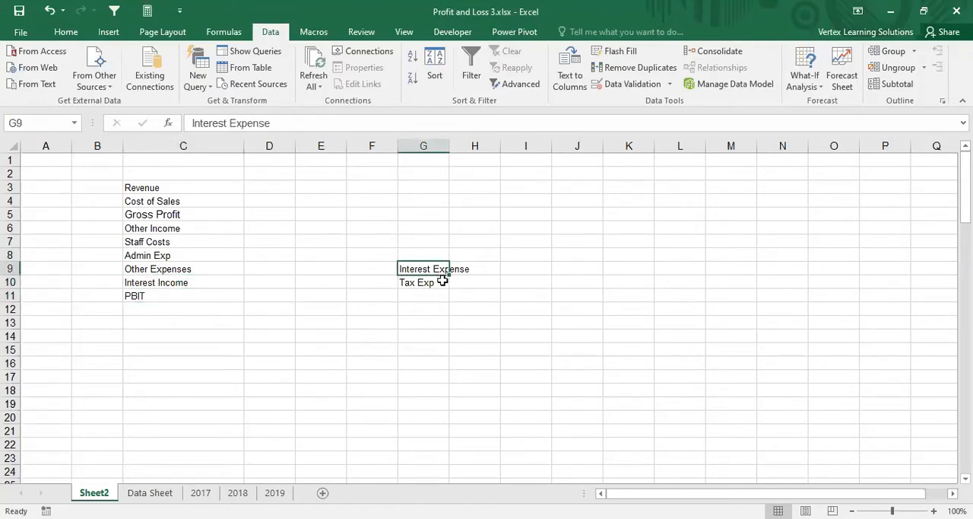
drag(444, 280, 174, 309)
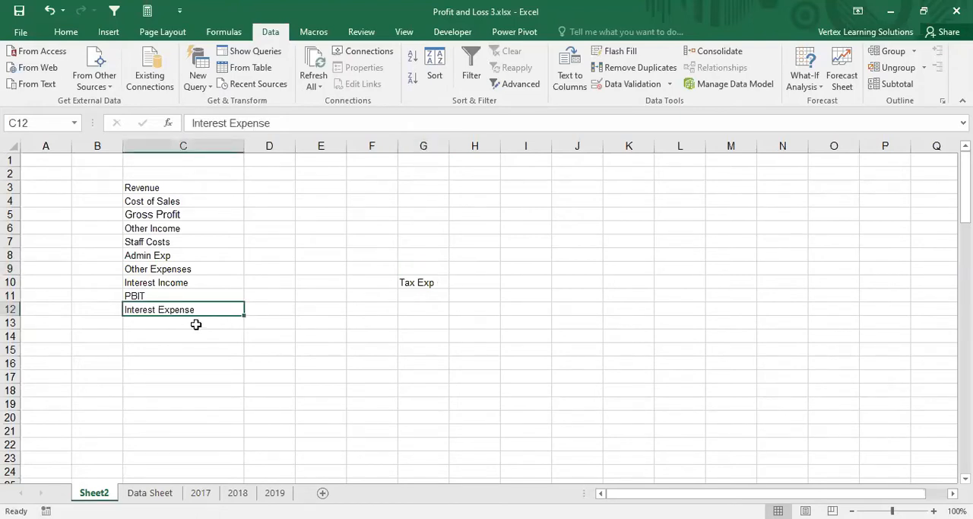
Step: Enter Profit Before Tax in C13 as the line below Interest Expense
click(195, 323)
text(Profit)
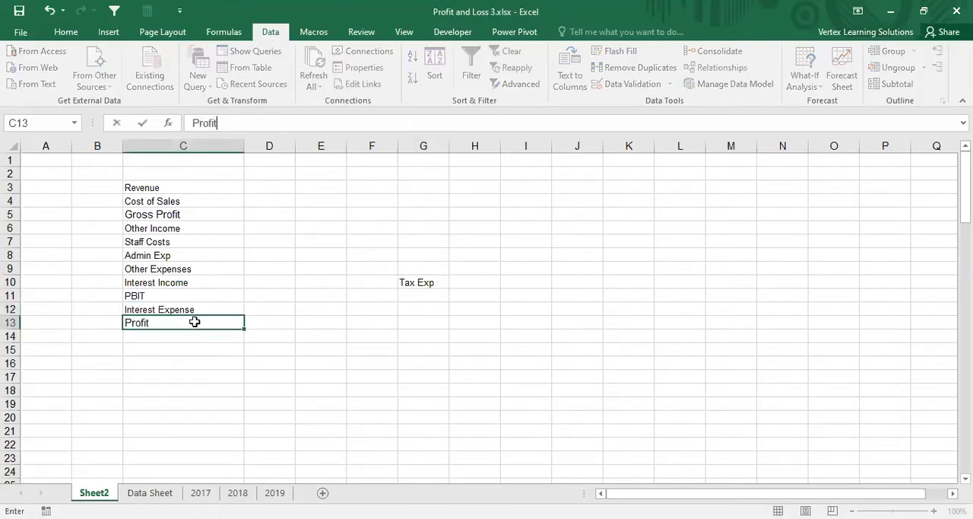
text( Beor)
key(BackSpace)
key(BackSpace)
text(fore Tax)
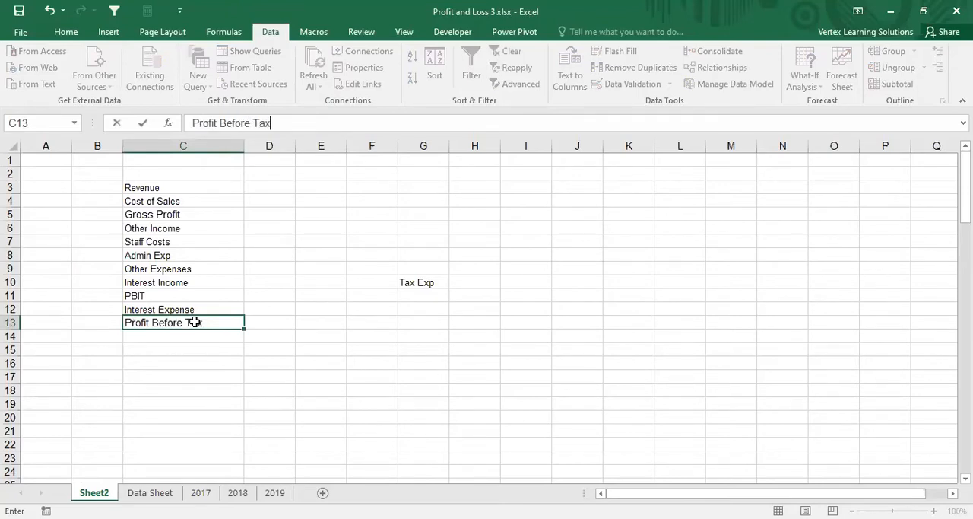
key(Return)
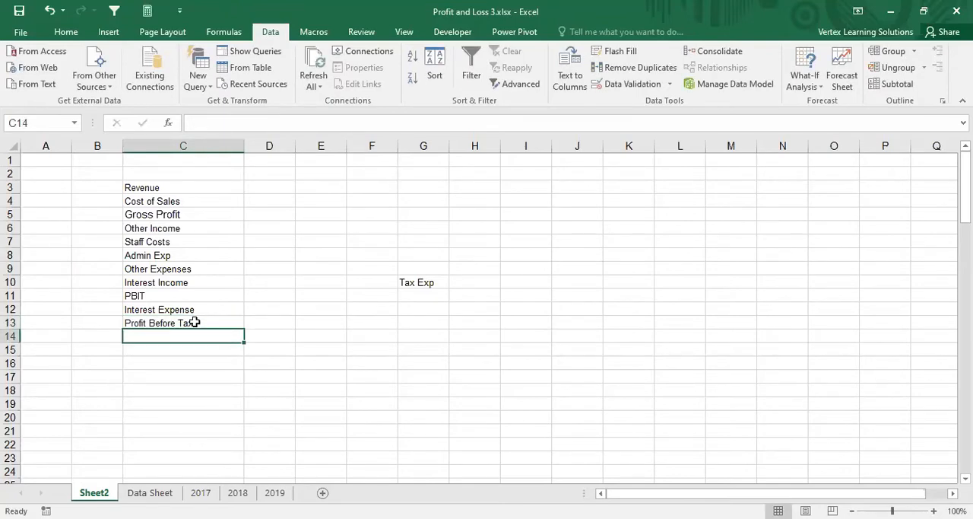
Step: Move Tax Exp from G10 to C14, directly below Profit Before Tax
click(420, 283)
key(ctrl+x)
click(170, 337)
key(ctrl+v)
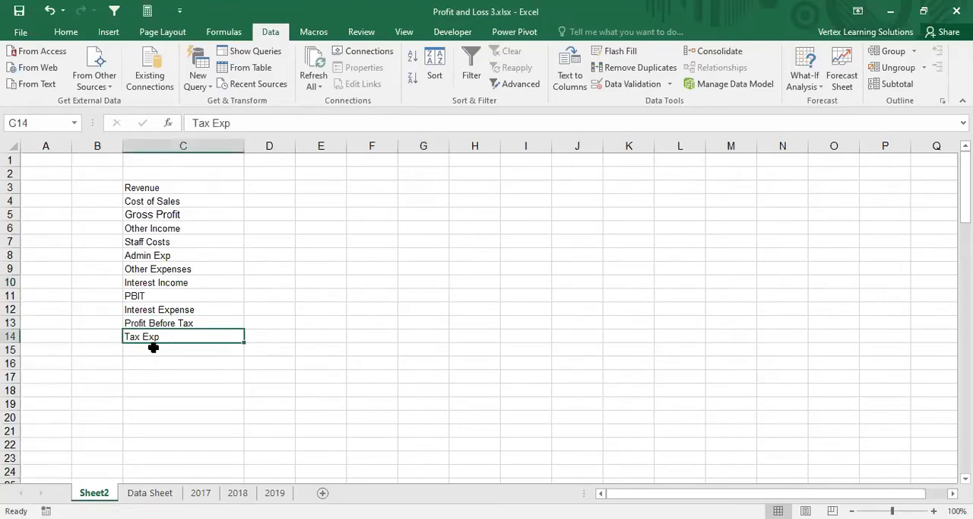
Step: Enter Profit After Tax in C15 as the last line of the statement
click(153, 346)
text(Profit)
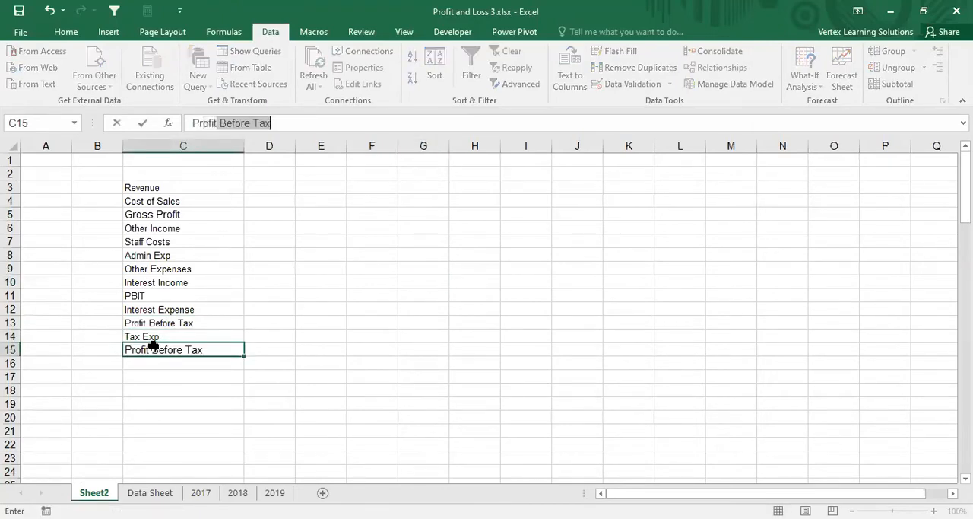
text( After Tax)
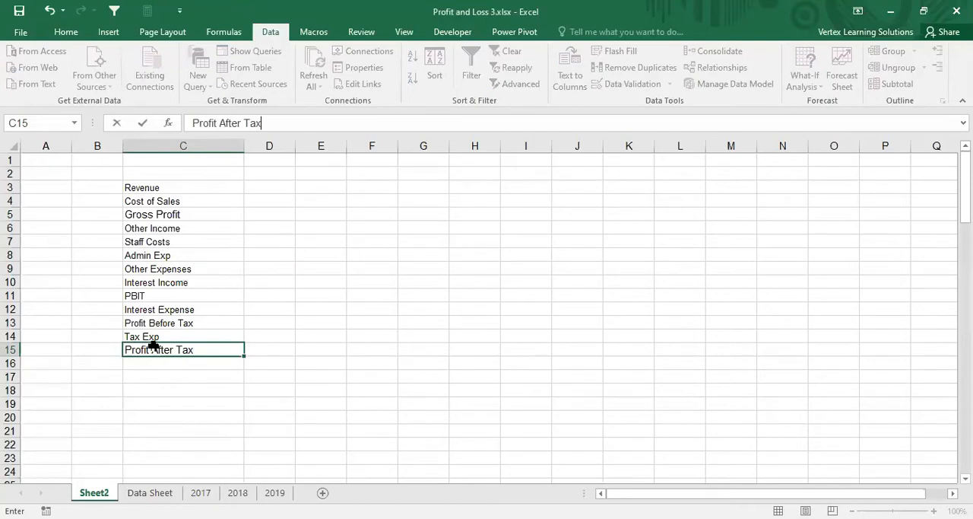
key(Return)
Step: Delete the empty column B so the line items shift one column over
click(109, 149)
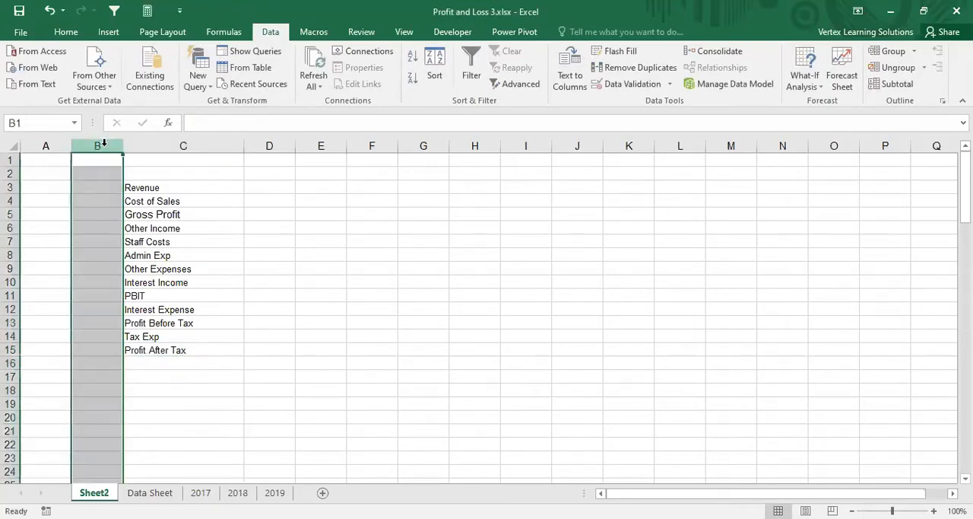
key(ctrl+minus)
drag(181, 252, 195, 242)
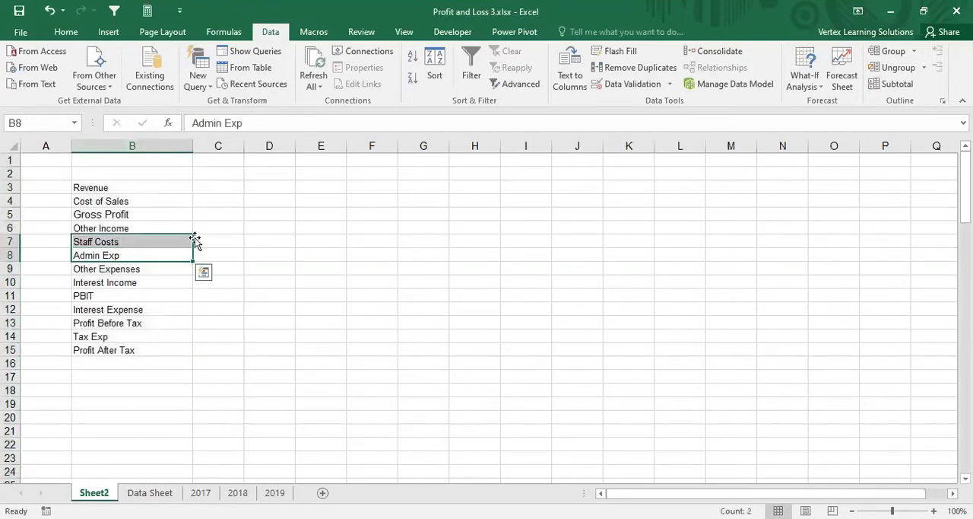
Step: Hide the gridlines on Sheet2 and set the font size of the whole sheet to 10
click(14, 147)
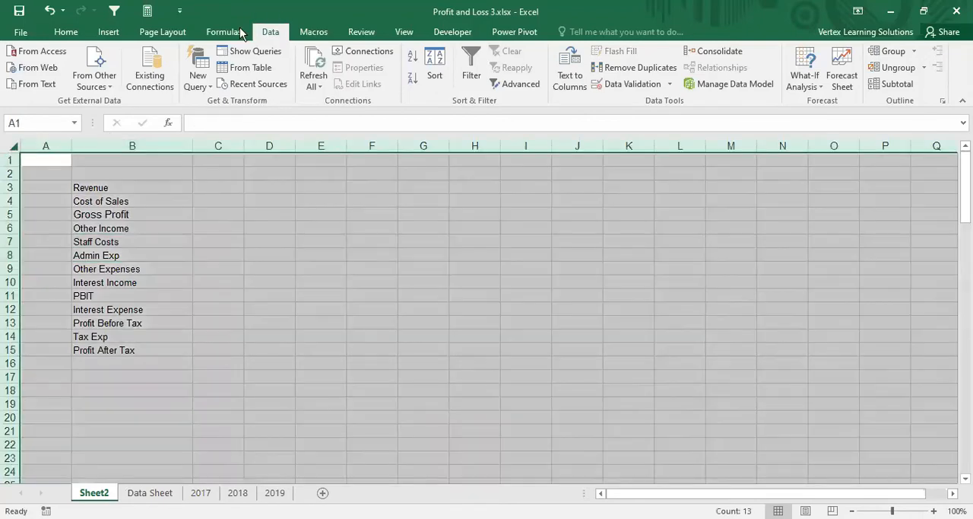
click(171, 37)
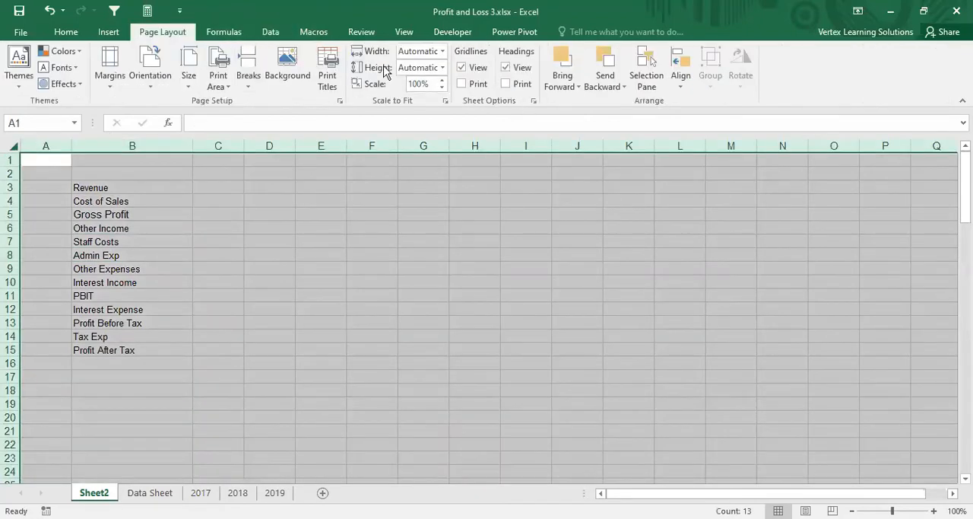
click(460, 69)
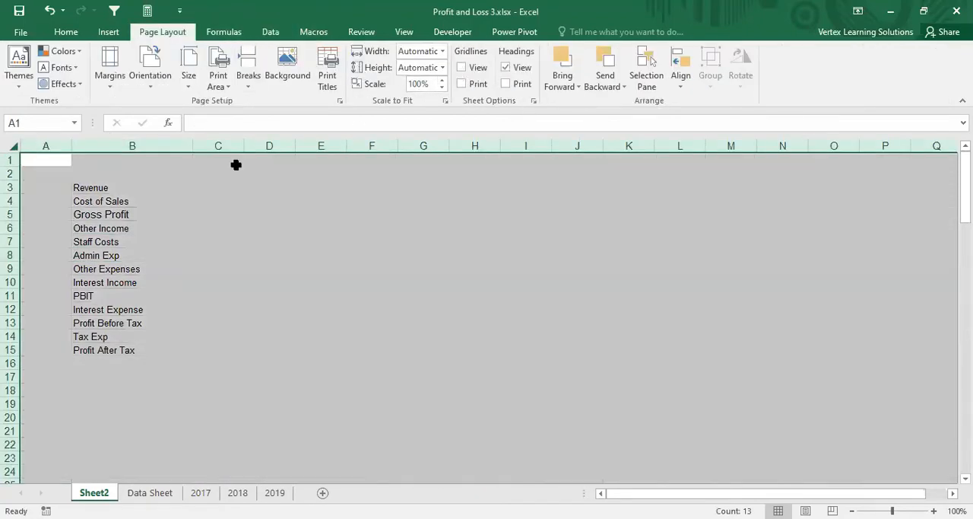
click(66, 31)
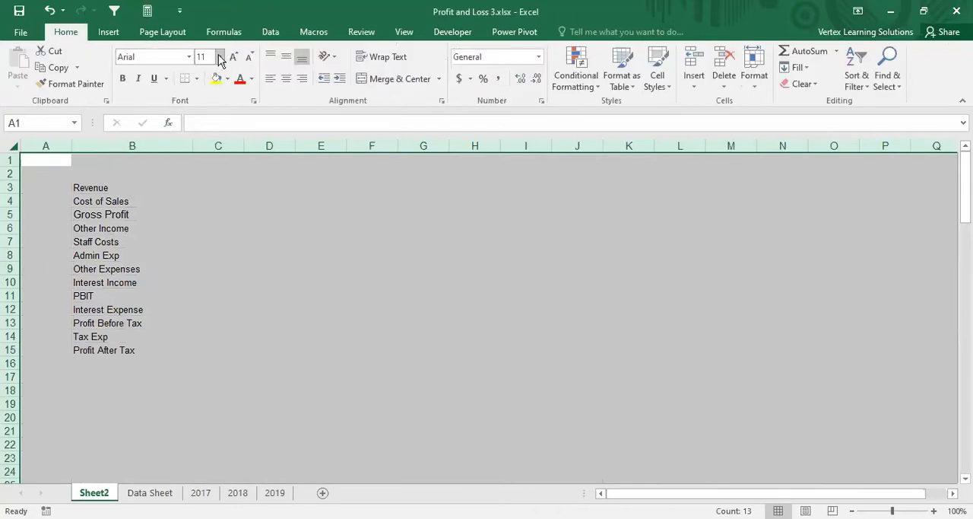
click(219, 56)
click(203, 101)
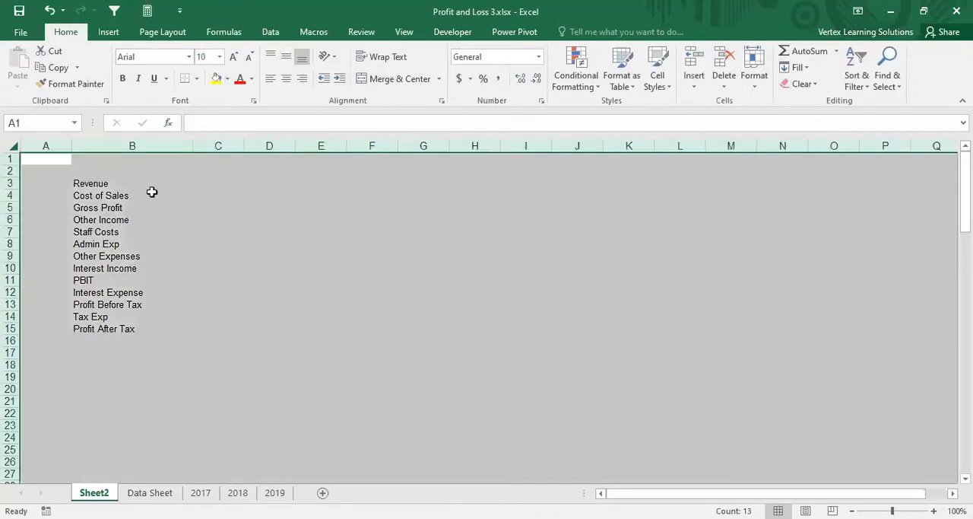
Step: Move the line items in B3:B15 down two rows so that Revenue starts in B5
drag(92, 185, 102, 328)
key(ctrl+c)
key(Down)
key(Down)
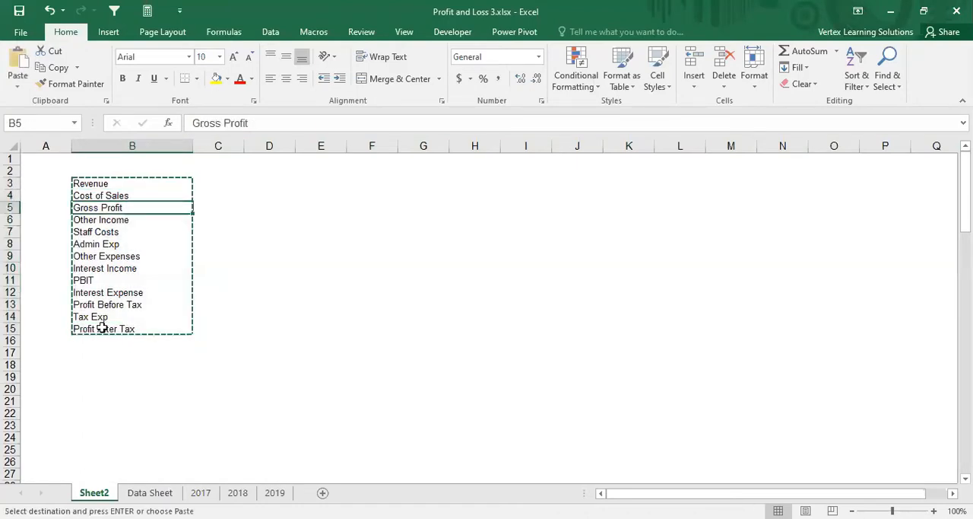
key(Return)
Step: Enter the title Profit and Loss Statement in B2
key(Up)
key(Up)
key(Up)
text(Pr)
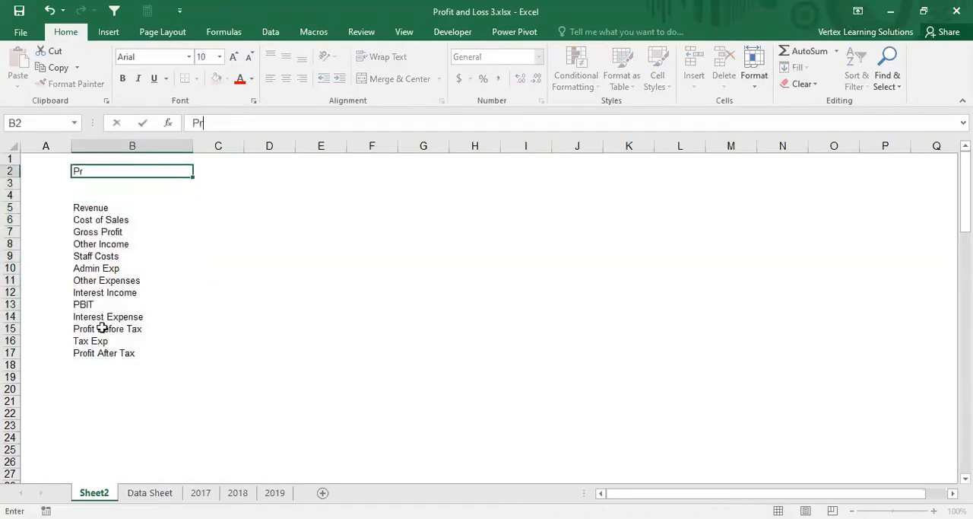
text(ofit and Los)
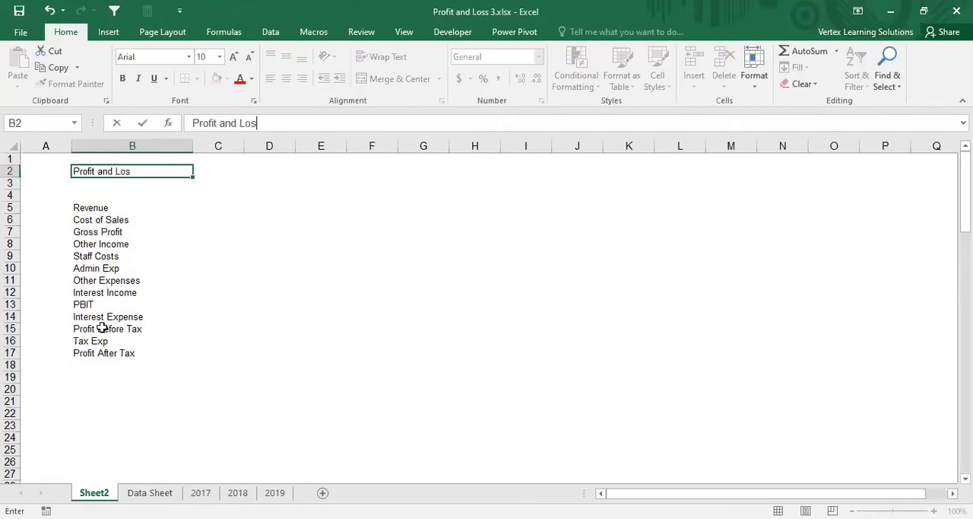
text(s Statement)
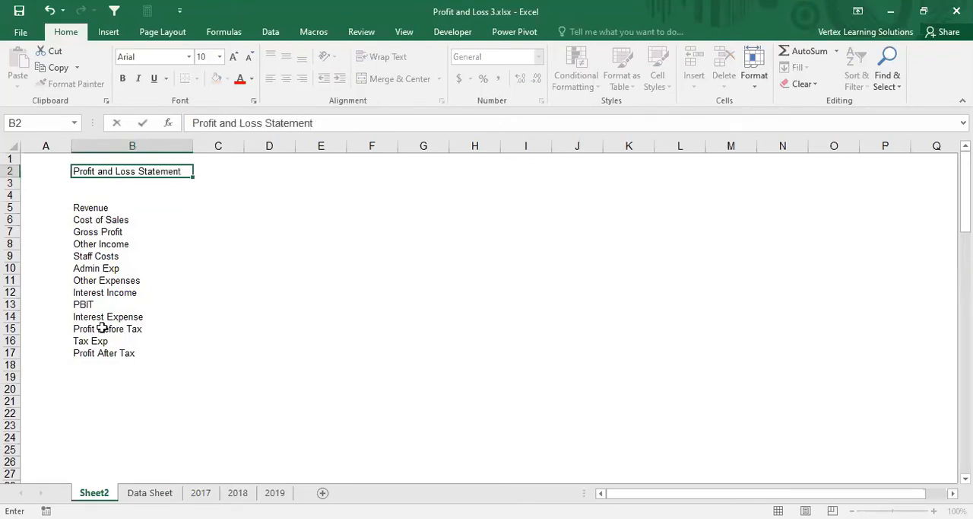
key(Return)
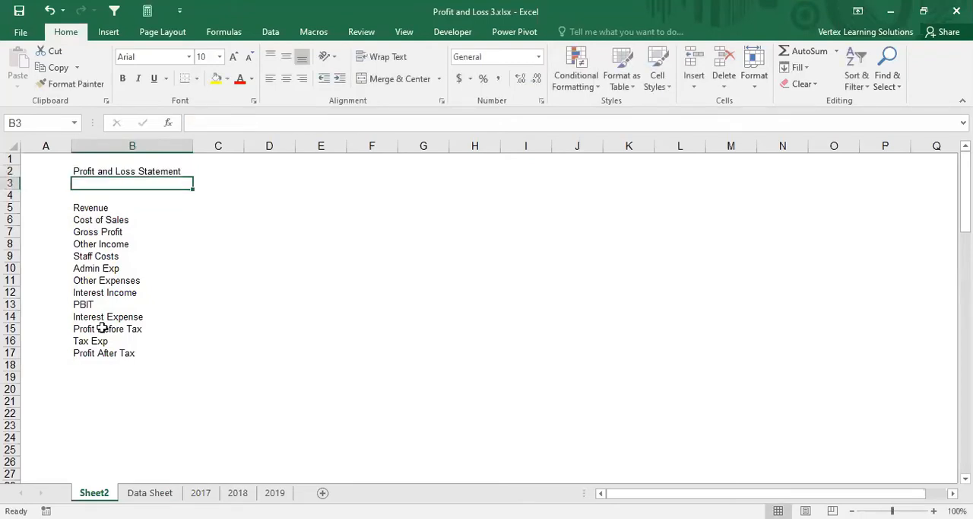
Step: Enter the subtitle For ABC CO in B3
text(For A)
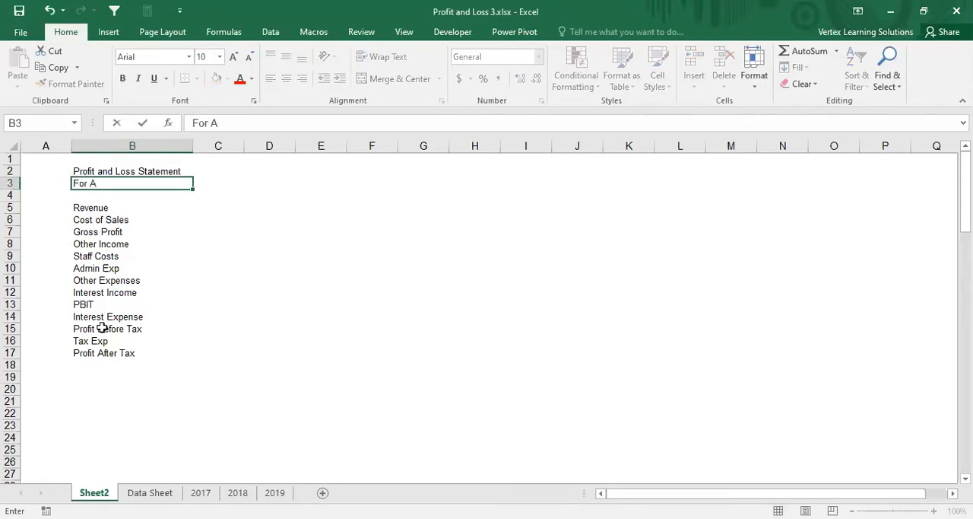
text(BC CO)
click(184, 303)
Step: Make the two title lines in B2:B3 bold
drag(96, 174, 101, 183)
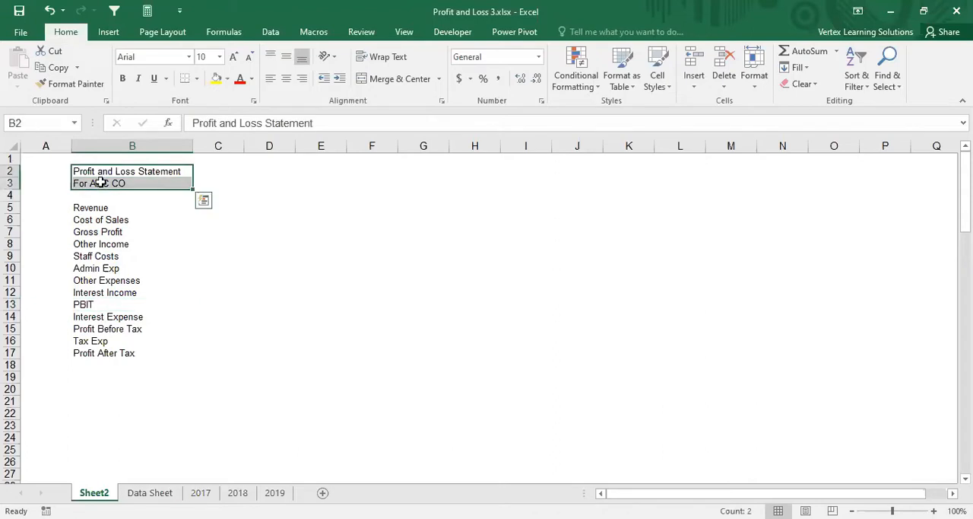
key(ctrl+b)
click(111, 205)
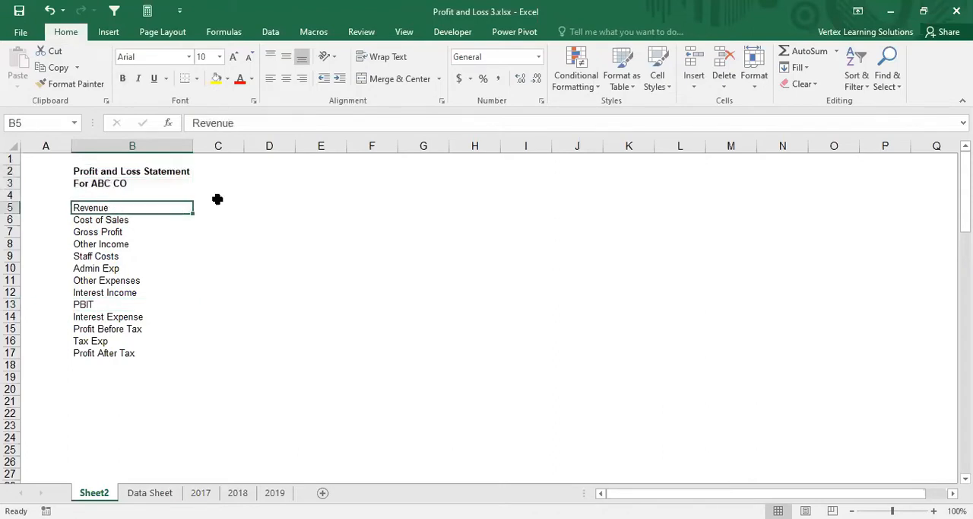
Step: Enter the year headings 2017, 2018 and 2019 in C4:E4
click(219, 197)
text(2017)
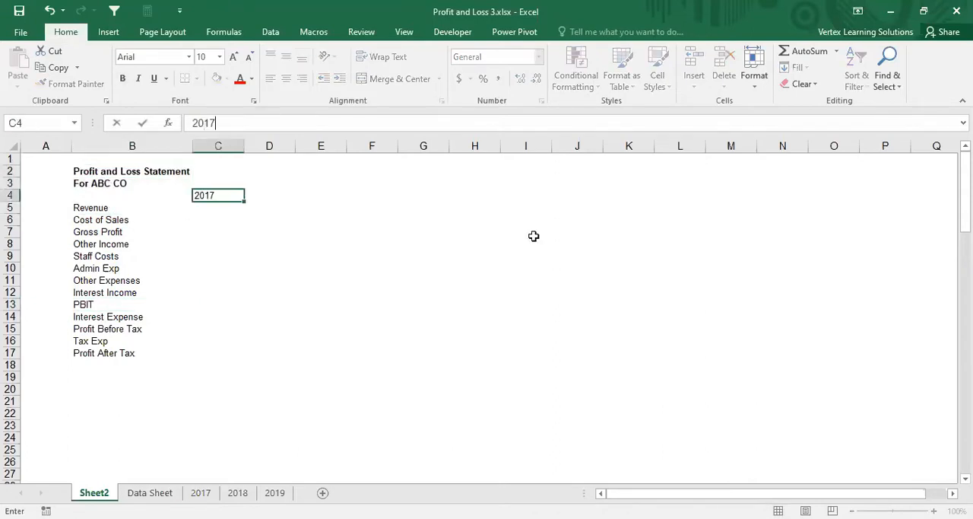
key(Tab)
text(201)
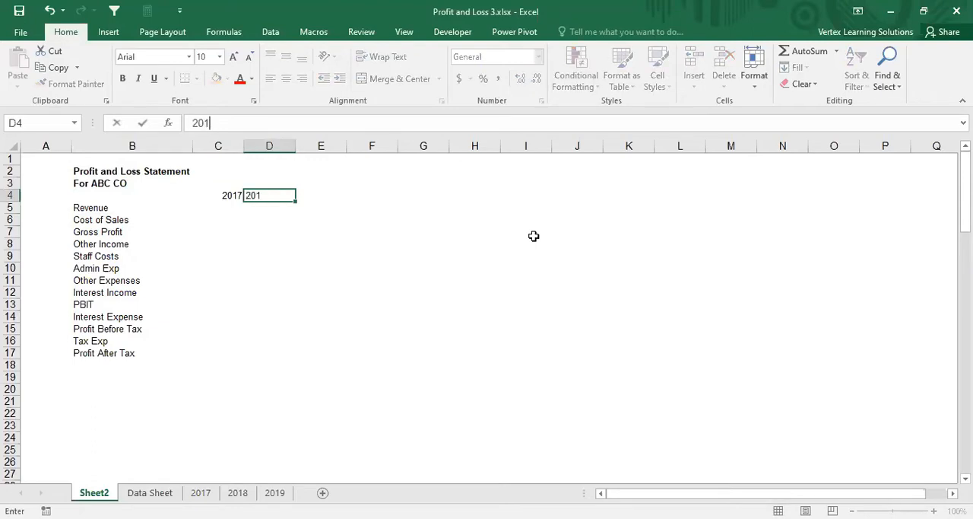
key(Tab)
text(2019)
key(Return)
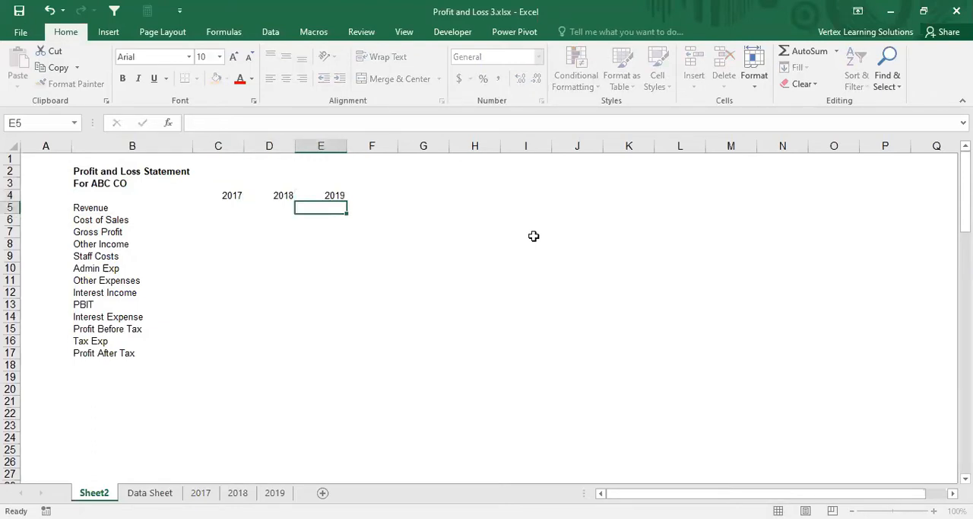
Step: Make the heading row B4:E4 bold
key(Up)
key(shift+Left)
key(shift+Left)
key(shift+Left)
key(shift+Left)
key(shift+Down)
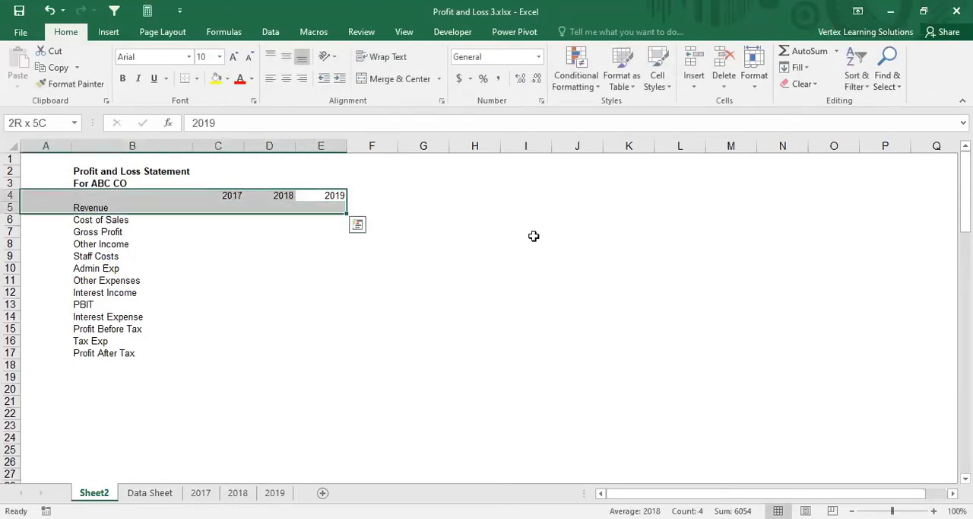
key(shift+Right)
key(shift+Up)
key(ctrl+b)
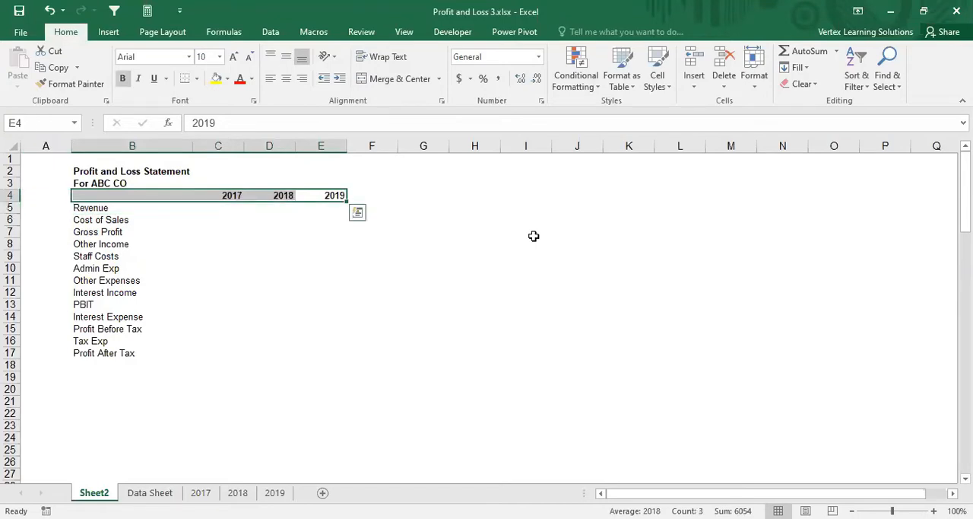
Step: Change the font color of the year headings to dark blue
click(252, 79)
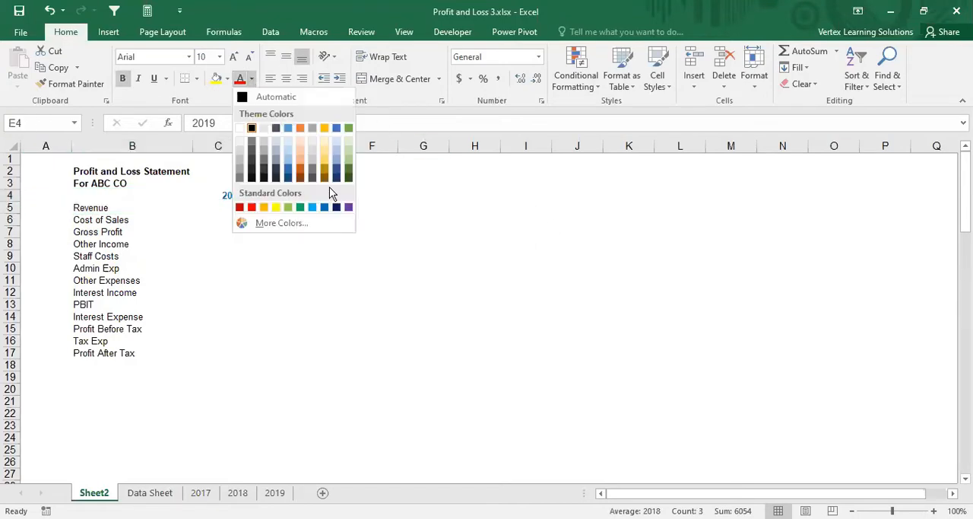
click(340, 180)
click(224, 206)
Step: Add a bottom border under the year headings in C4:E4
drag(228, 195, 320, 194)
click(183, 81)
click(219, 207)
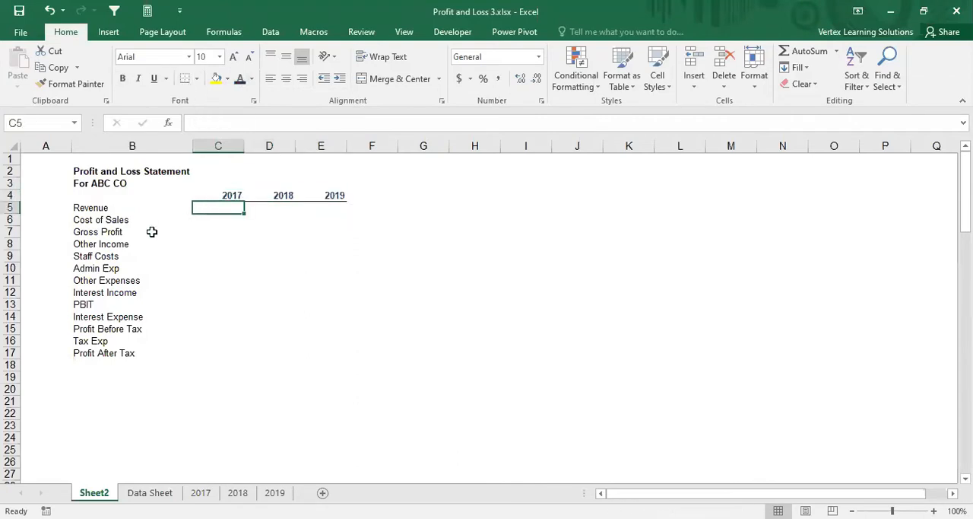
Step: Make the Gross Profit label in row 7 bold
click(97, 233)
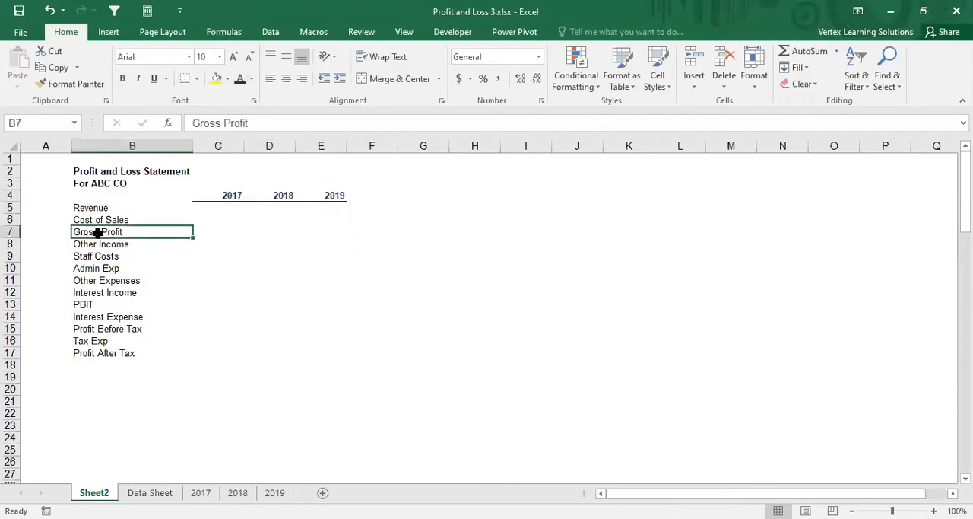
click(123, 78)
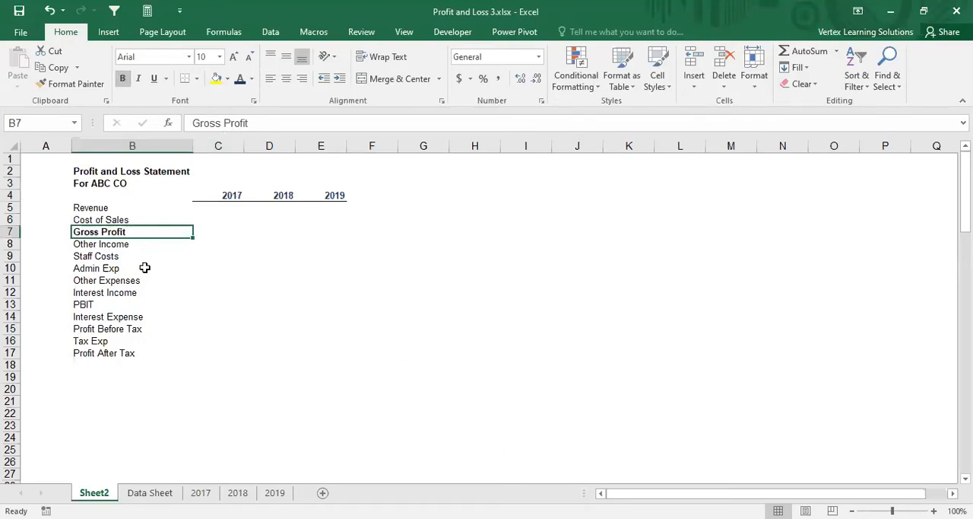
click(91, 306)
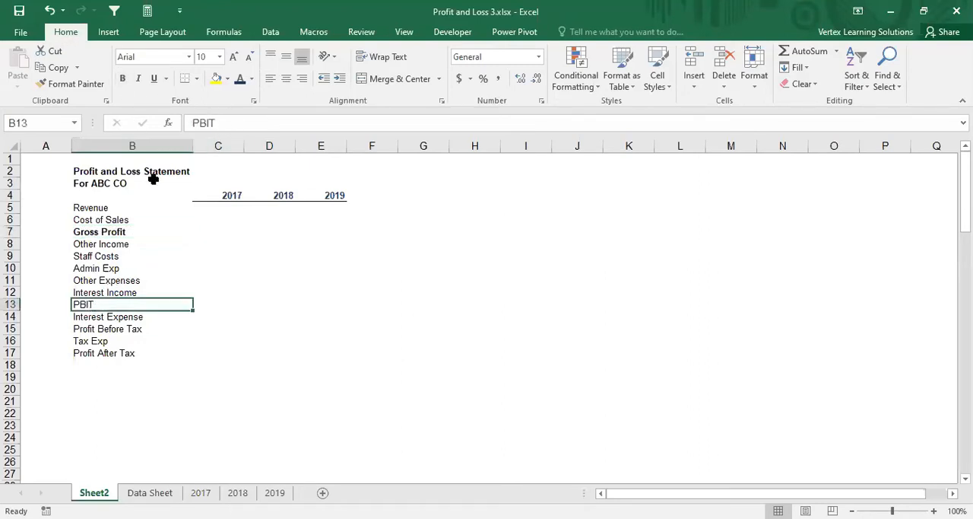
click(226, 280)
drag(114, 232, 321, 230)
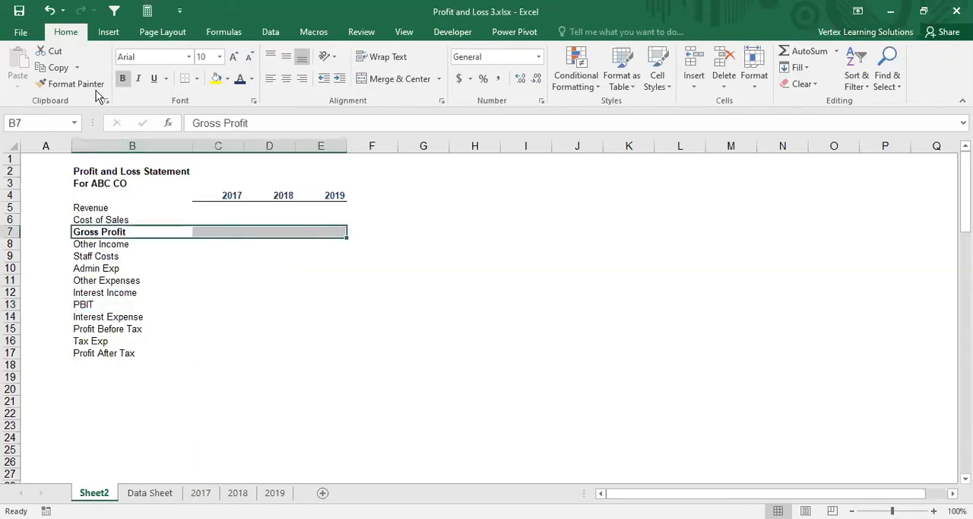
click(123, 78)
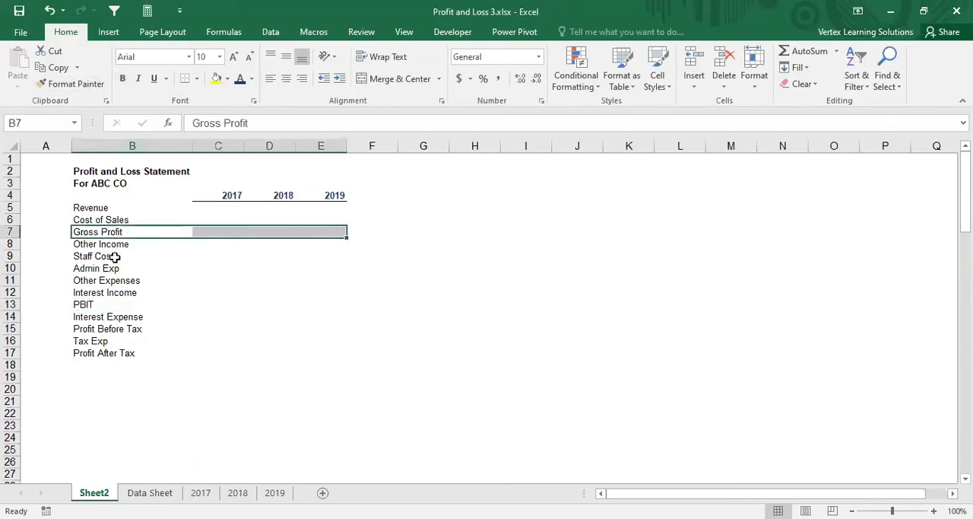
click(122, 78)
Step: Make the PBIT row B13:E13 and the Profit After Tax row B17:E17 bold
click(116, 304)
drag(116, 304, 327, 304)
click(123, 78)
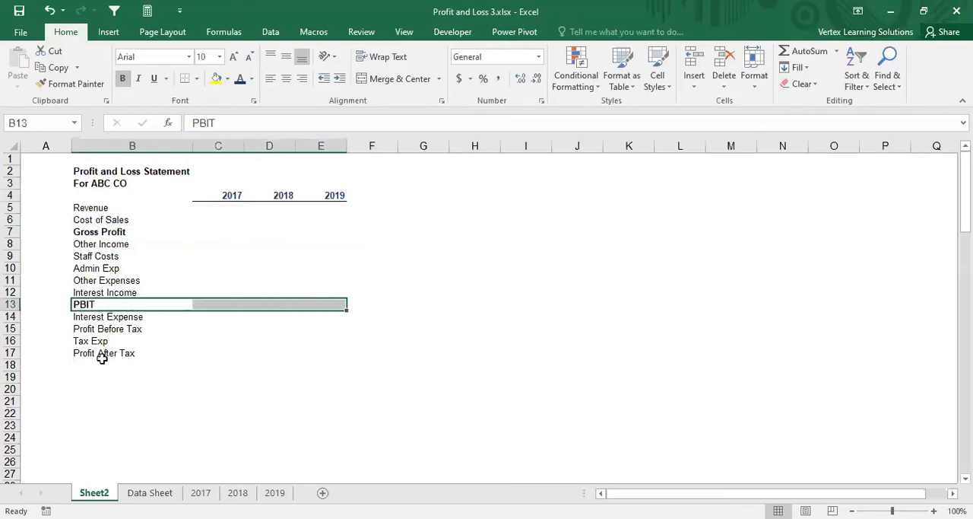
drag(96, 353, 328, 353)
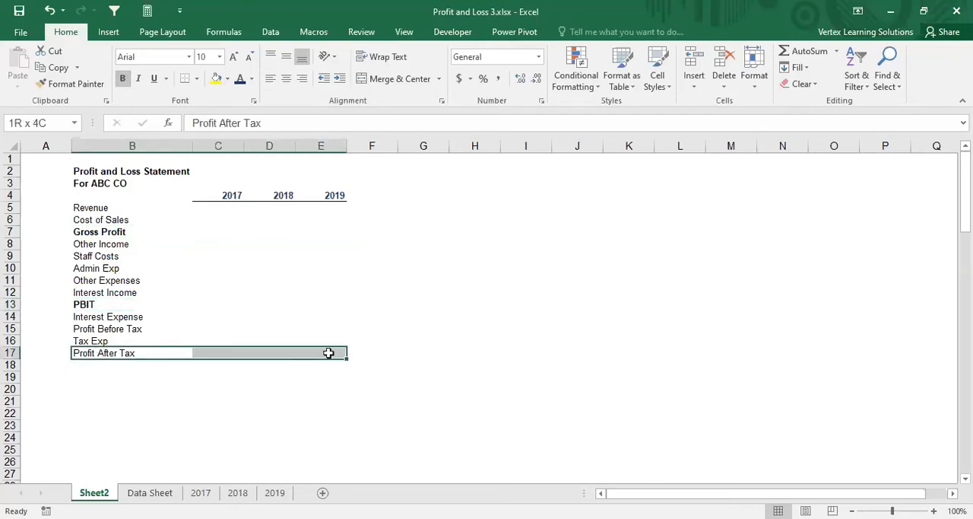
click(122, 78)
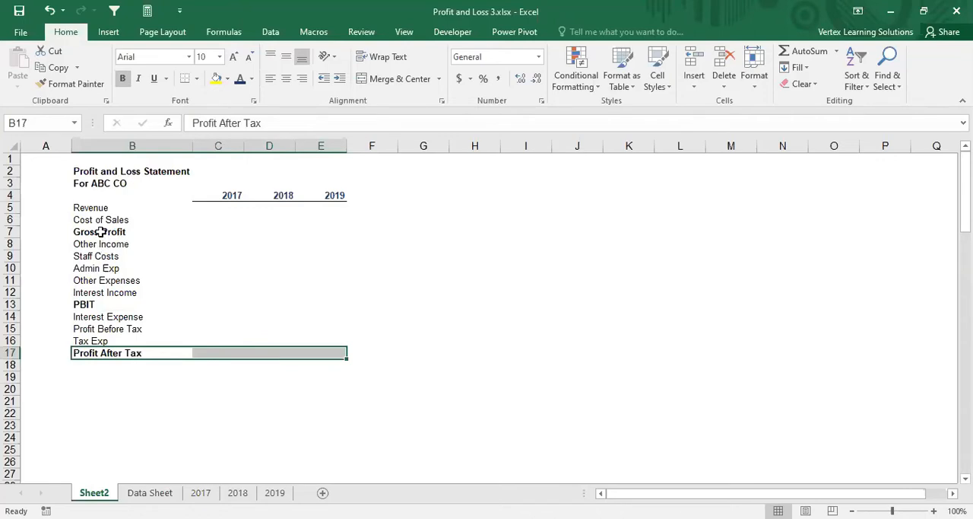
Step: Add a bottom border under the Cost of Sales cells C6:E6
drag(114, 219, 229, 220)
click(210, 219)
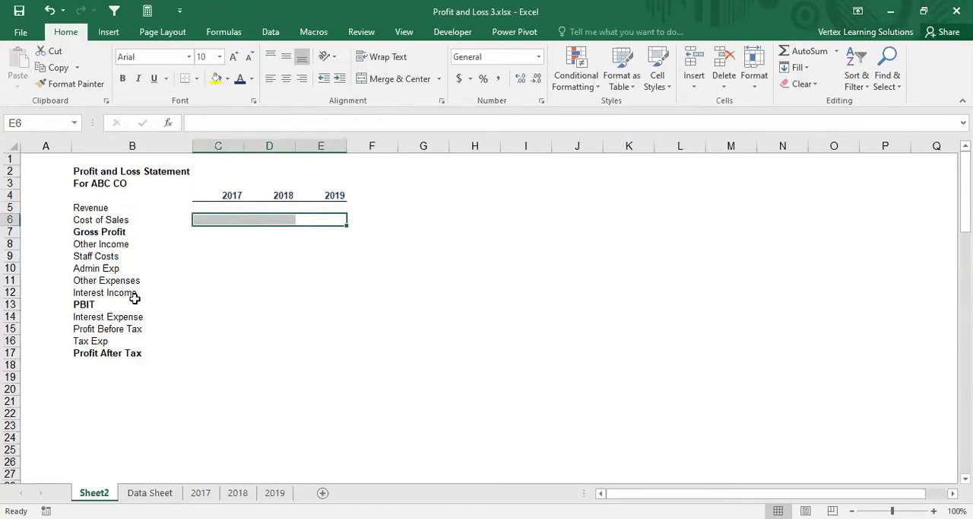
Step: Add a top border to the PBIT cells C13:E13 and the Profit After Tax cells C17:E17
click(215, 303)
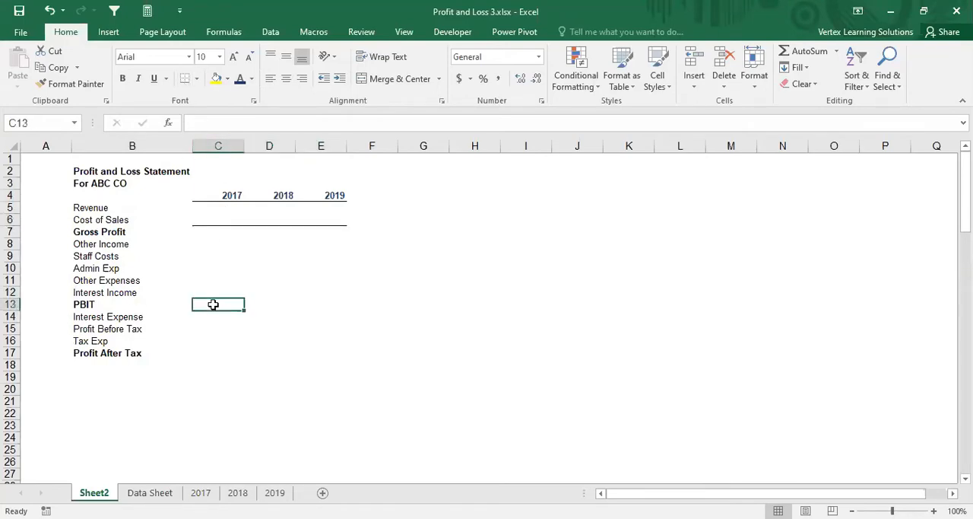
key(ctrl+b)
drag(213, 304, 321, 304)
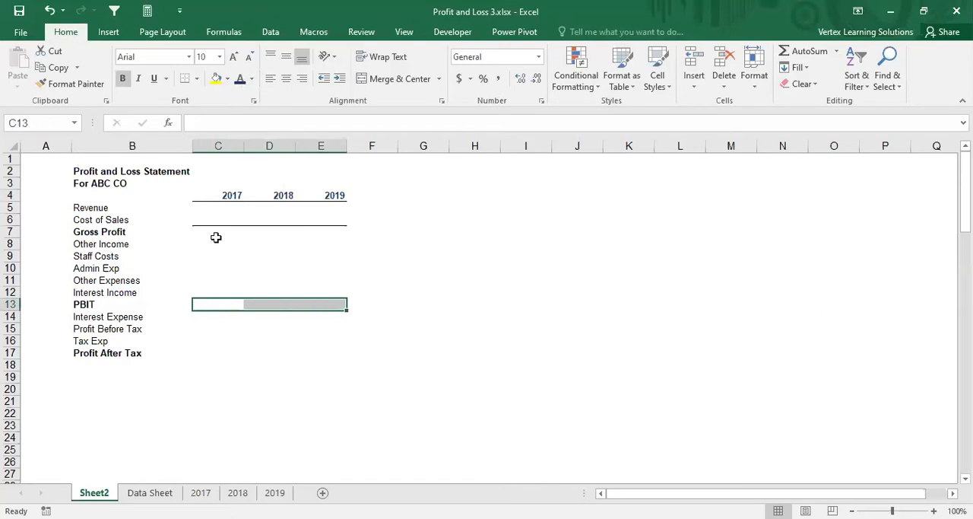
click(196, 79)
click(192, 132)
drag(221, 352, 327, 358)
click(185, 78)
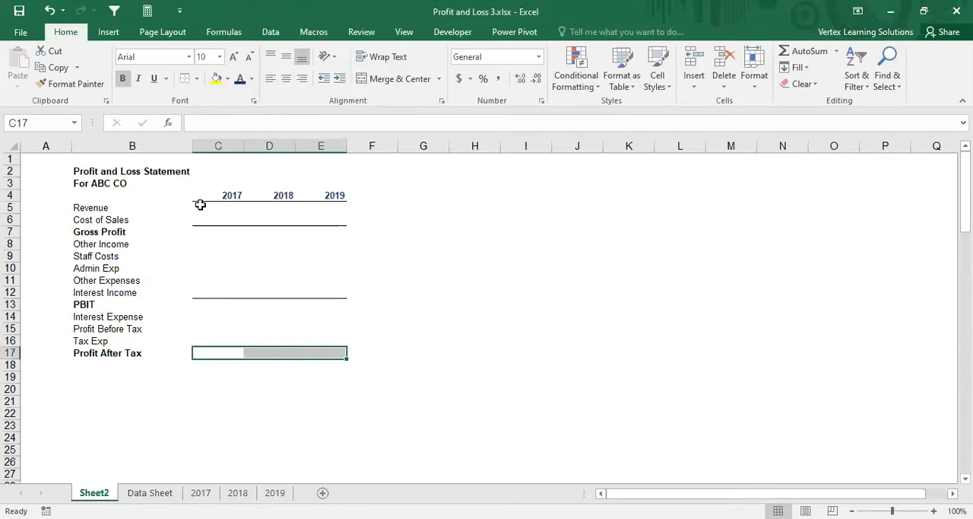
Step: Enter the 2017 Gross Profit formula =SUM(C5:C6) in C7
click(211, 232)
text(=s)
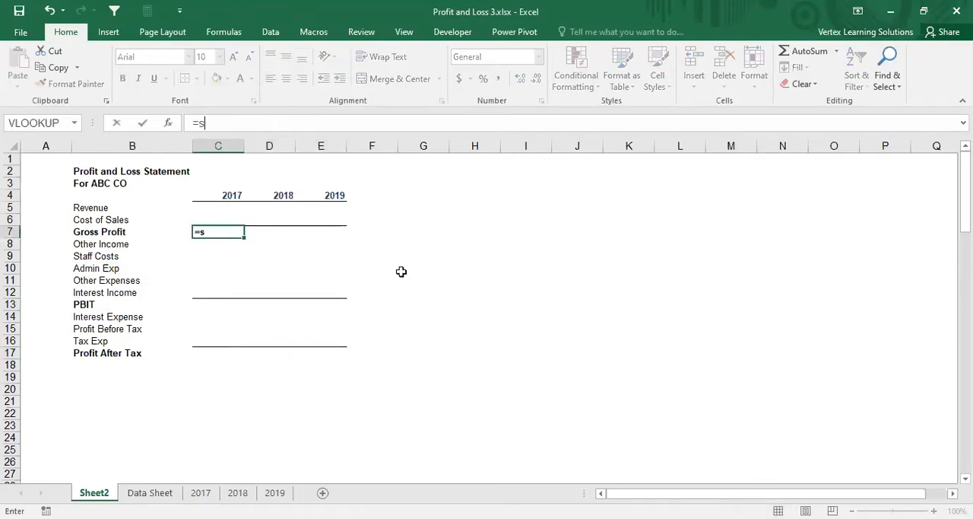
text(um()
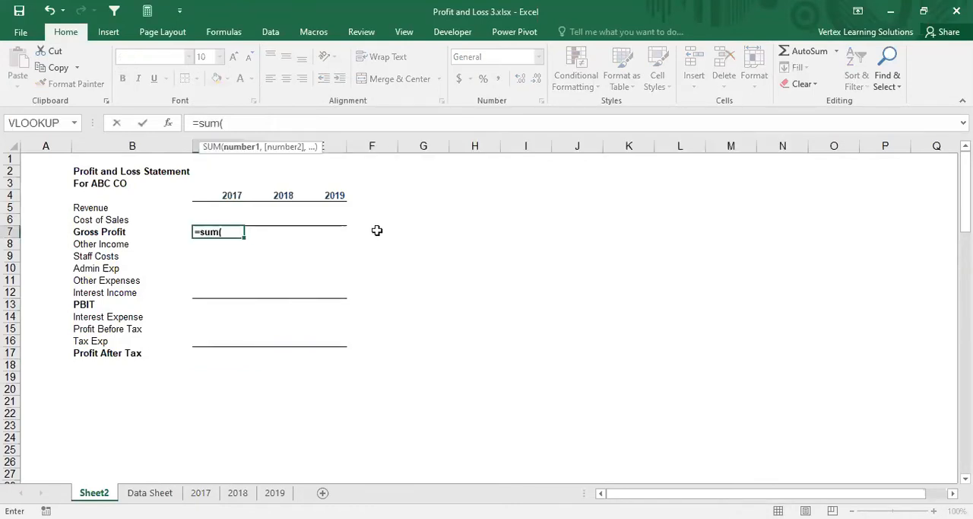
click(224, 211)
drag(225, 211, 226, 220)
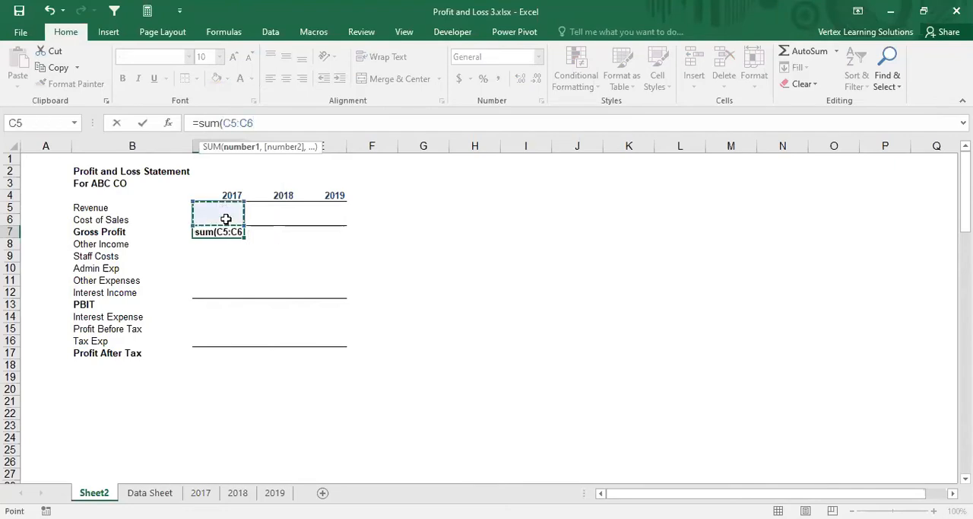
text(_)
key(BackSpace)
text())
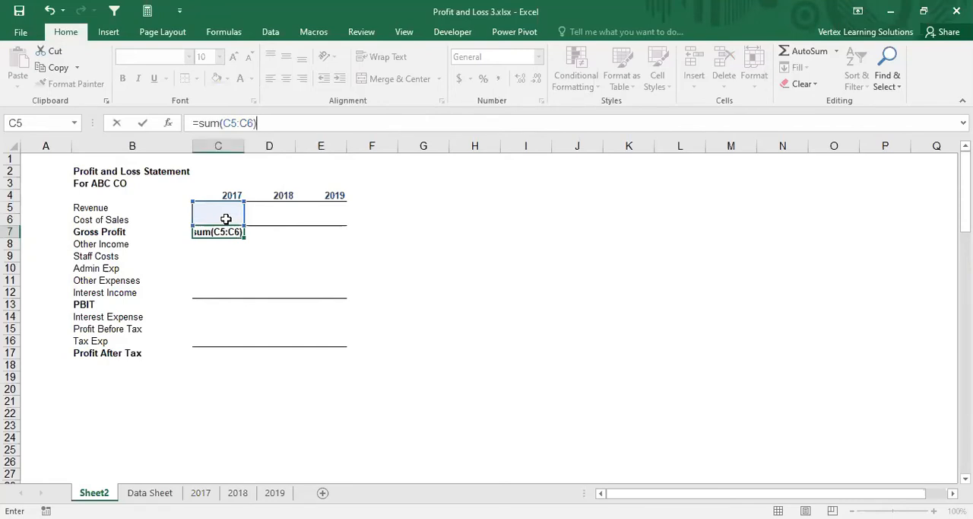
key(Return)
Step: Copy the 2017 Gross Profit formula across to the 2018 and 2019 cells D7:E7
key(Up)
key(ctrl+c)
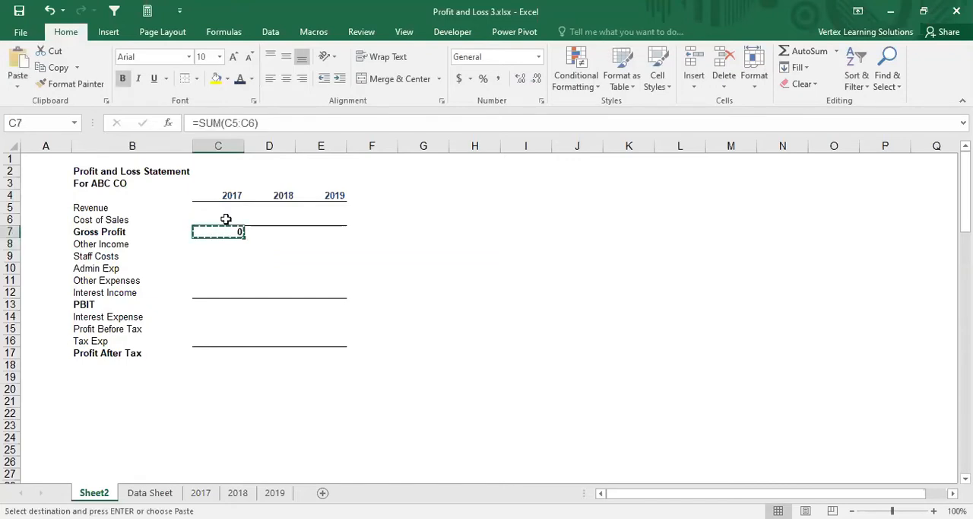
key(shift+Right)
key(shift+Right)
key(ctrl+v)
key(Escape)
Step: Enter the 2017 PBIT formula =SUM(C7:C12) in C13
key(Down)
key(Down)
key(Down)
key(Down)
key(Down)
key(Down)
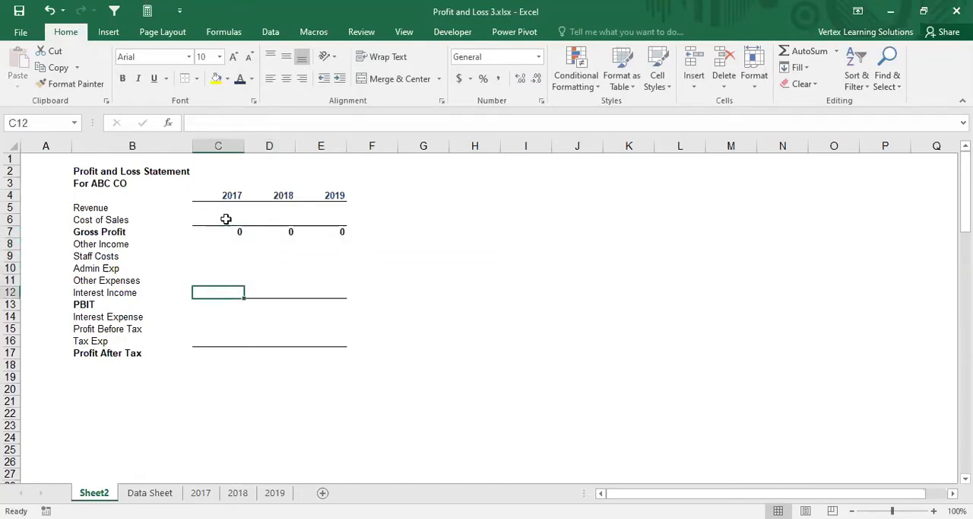
text(=s)
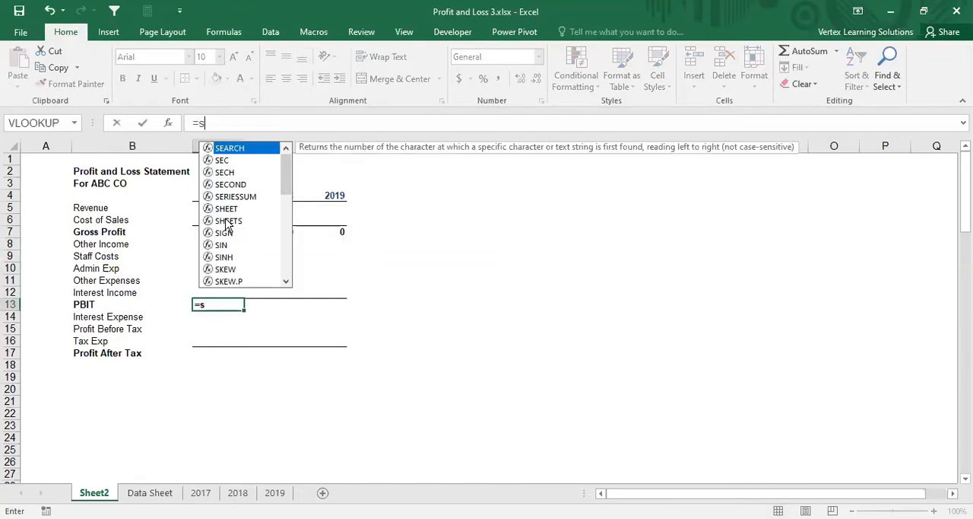
text(um()
key(BackSpace)
text(()
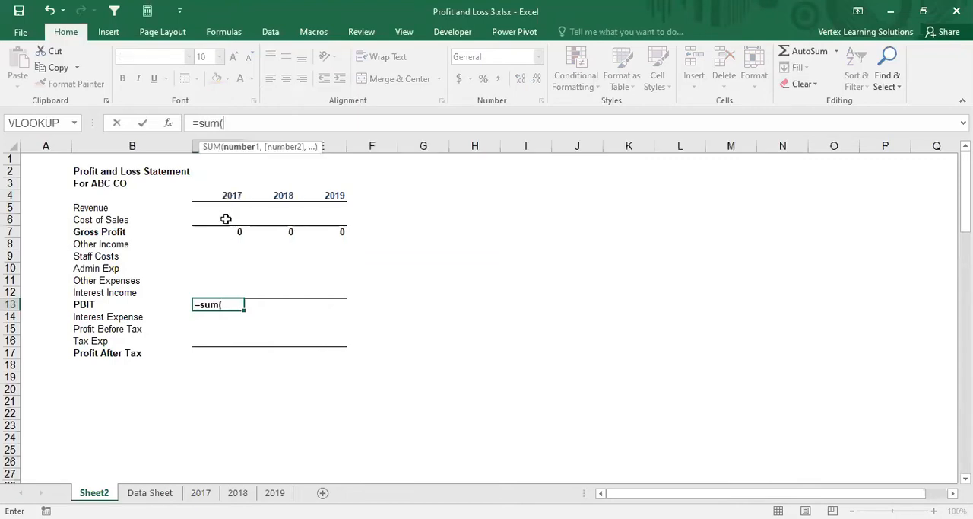
drag(220, 231, 226, 294)
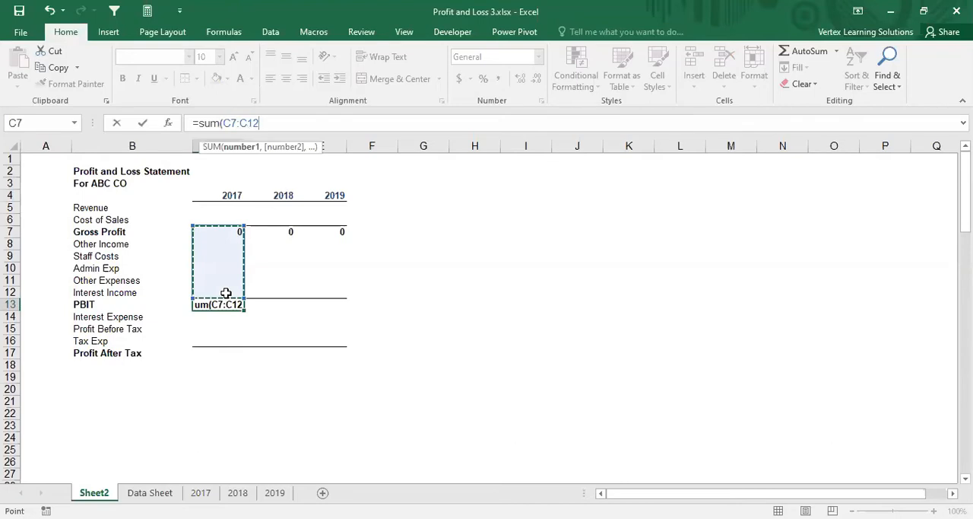
text())
key(Return)
Step: Copy the 2017 PBIT formula across to the 2018 and 2019 cells D13:E13
key(Up)
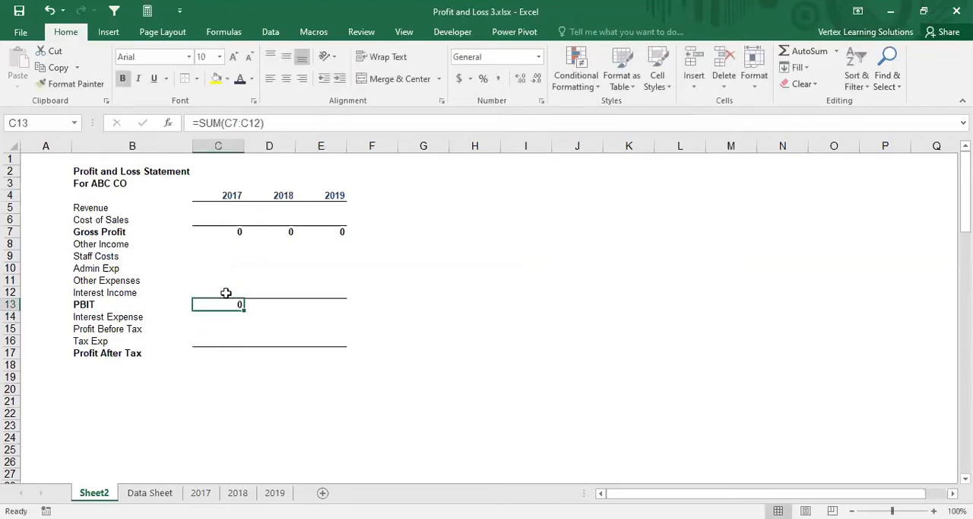
key(ctrl+c)
key(shift+Right)
key(shift+Right)
key(Return)
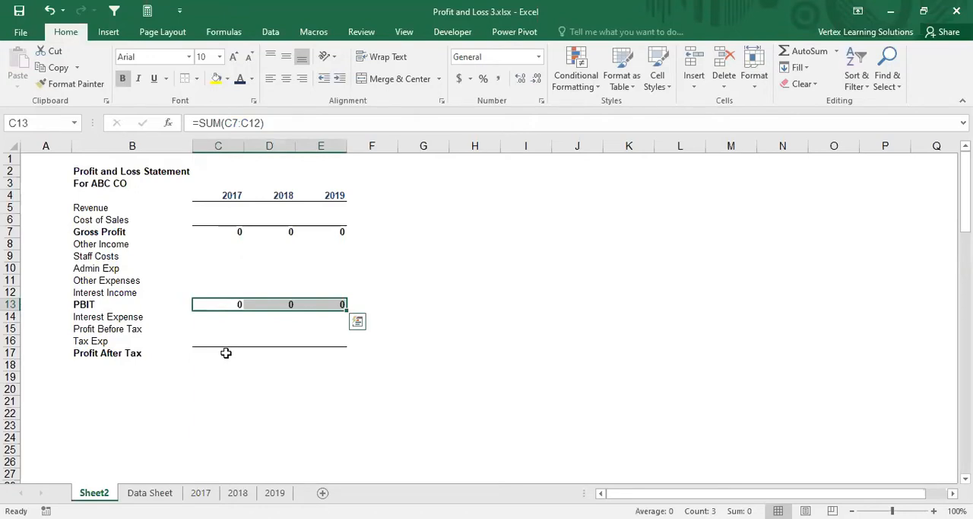
Step: Add a top border to the Profit Before Tax cells C15:E15
click(221, 327)
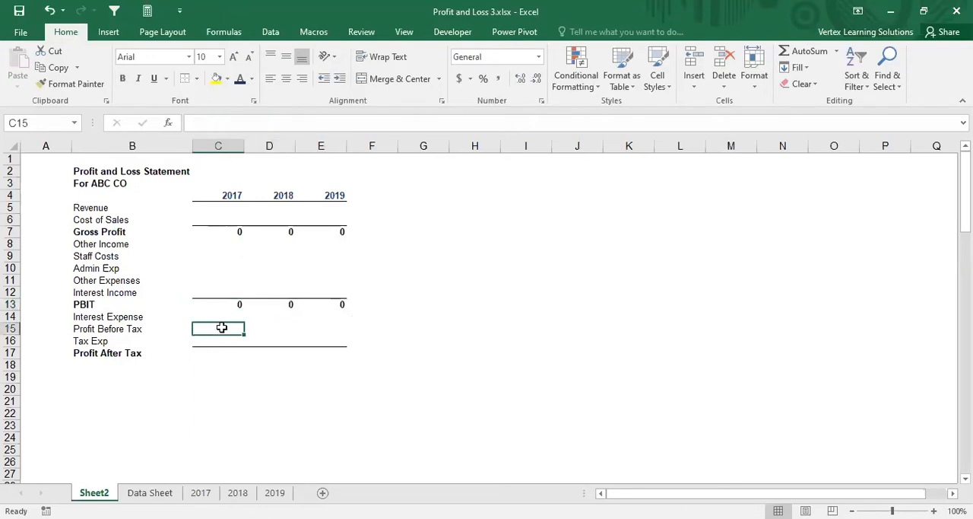
drag(327, 327, 226, 328)
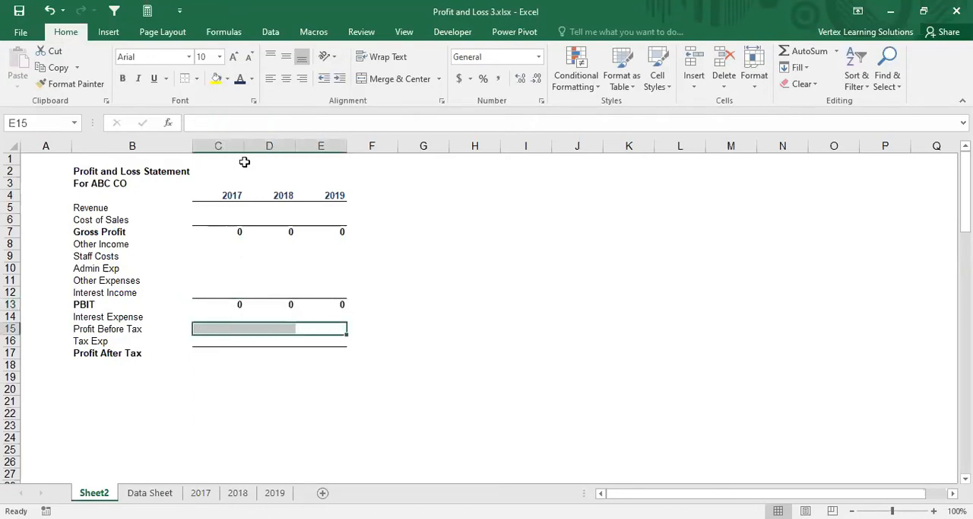
Step: Enter the 2017 Profit Before Tax formula =SUM(C13:C14) in C15
click(212, 328)
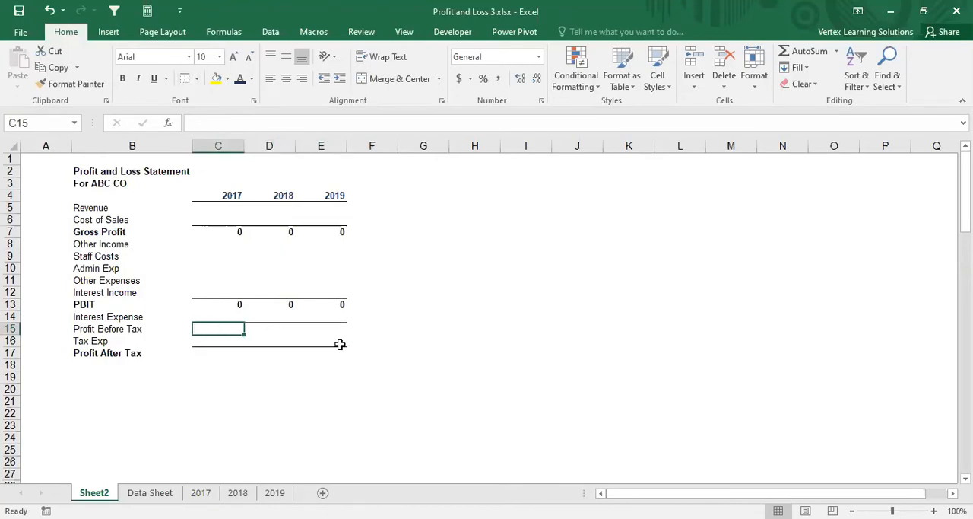
text(=s)
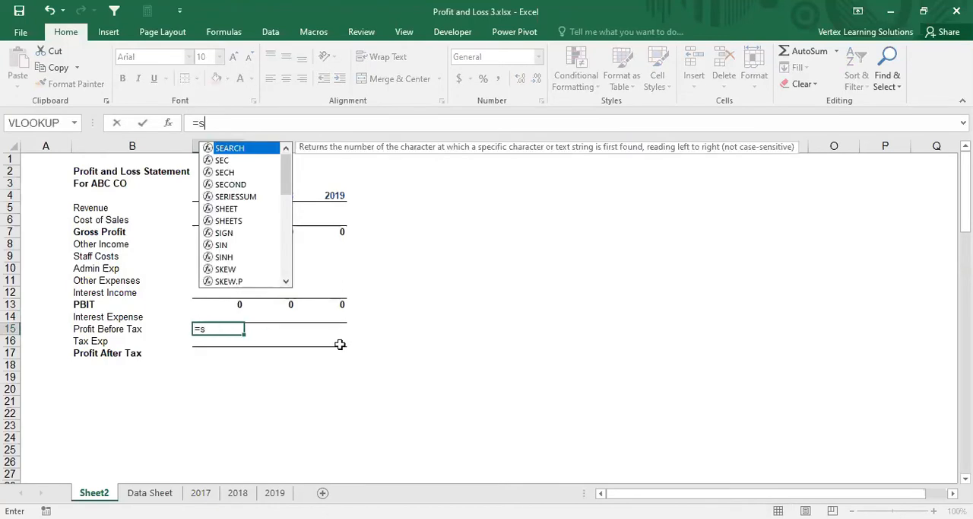
text(um()
drag(217, 306, 220, 313)
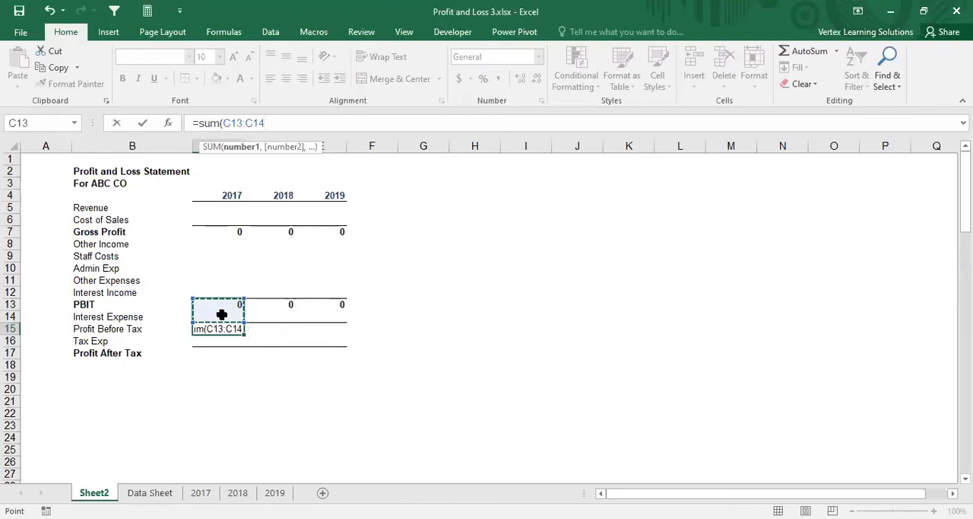
key(ctrl+Return)
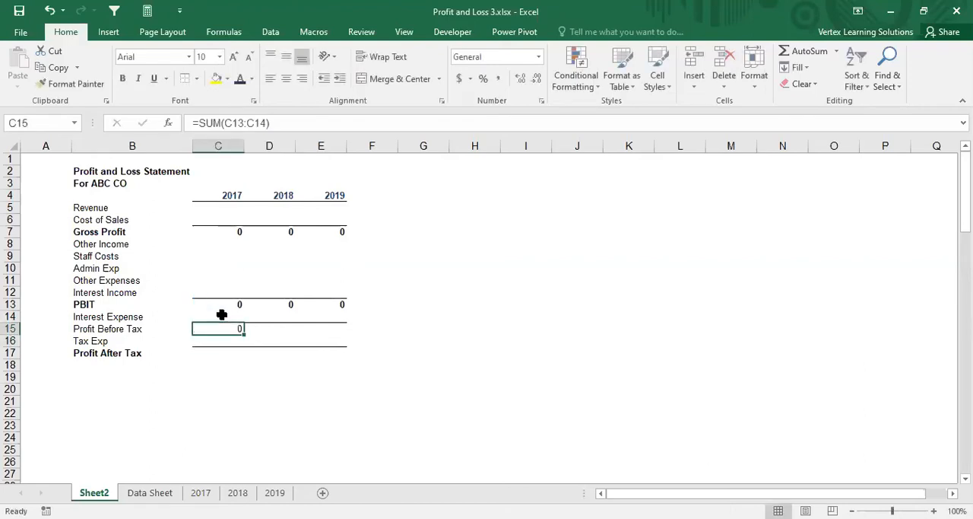
Step: Copy the 2017 Profit Before Tax formula across to the 2018 and 2019 cells D15:E15
key(ctrl+c)
key(shift+Right)
key(shift+Right)
key(ctrl+v)
Step: Enter the 2017 Profit After Tax formula =SUM(C15:C16) in C17
key(Down)
key(Down)
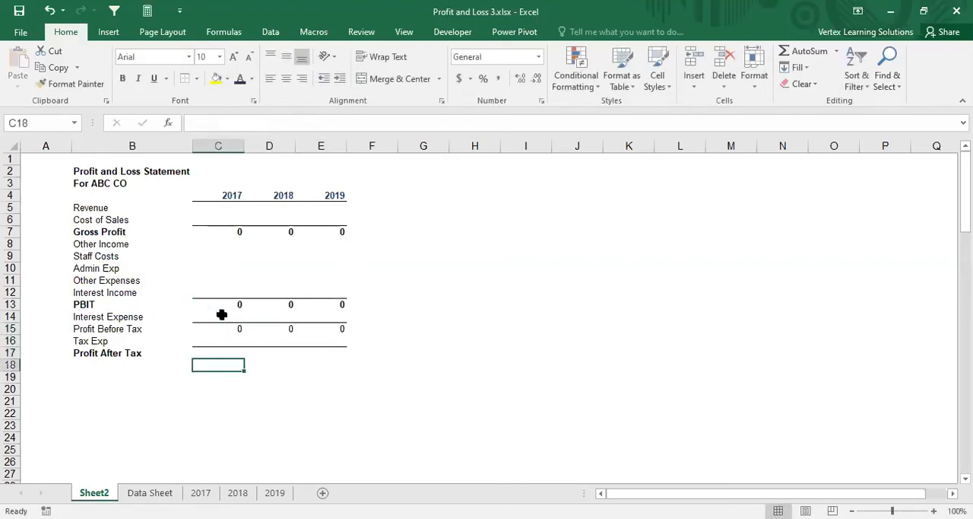
text(=s)
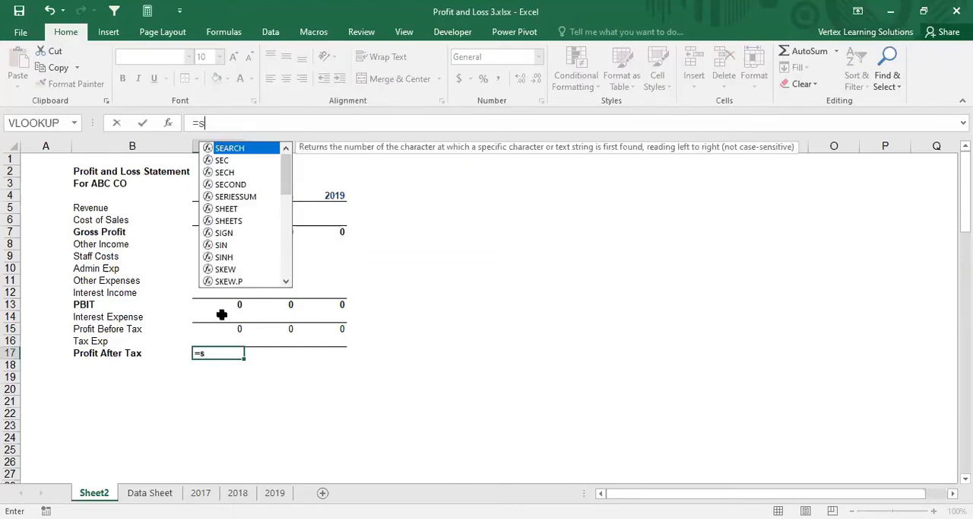
text(um()
drag(230, 327, 230, 336)
text())
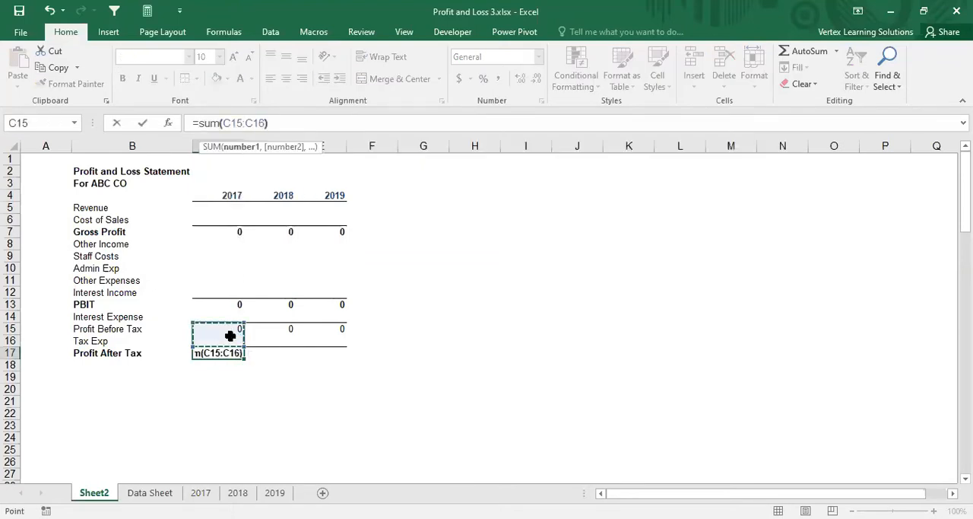
key(Return)
Step: Copy the 2017 Profit After Tax formula across to the 2018 and 2019 cells D17:E17
key(Up)
key(ctrl+c)
key(shift+Right)
key(shift+Right)
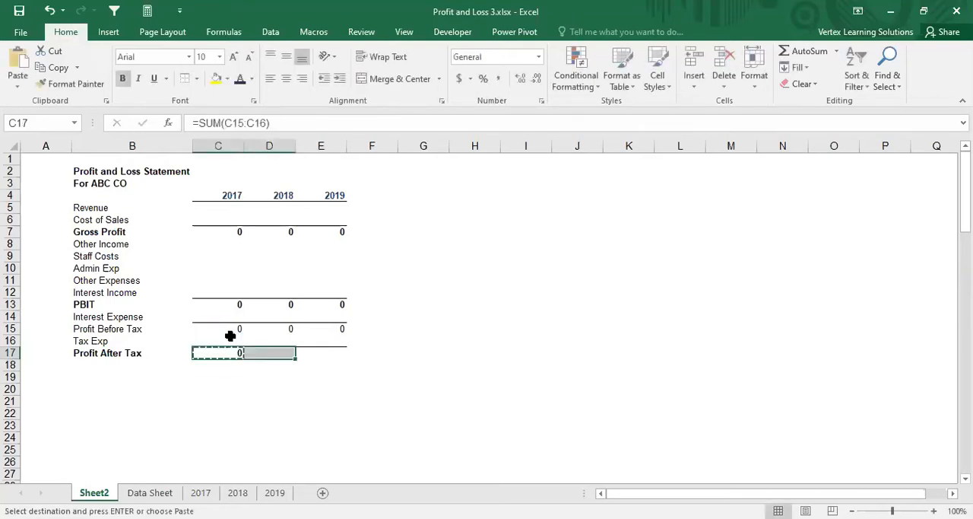
key(Return)
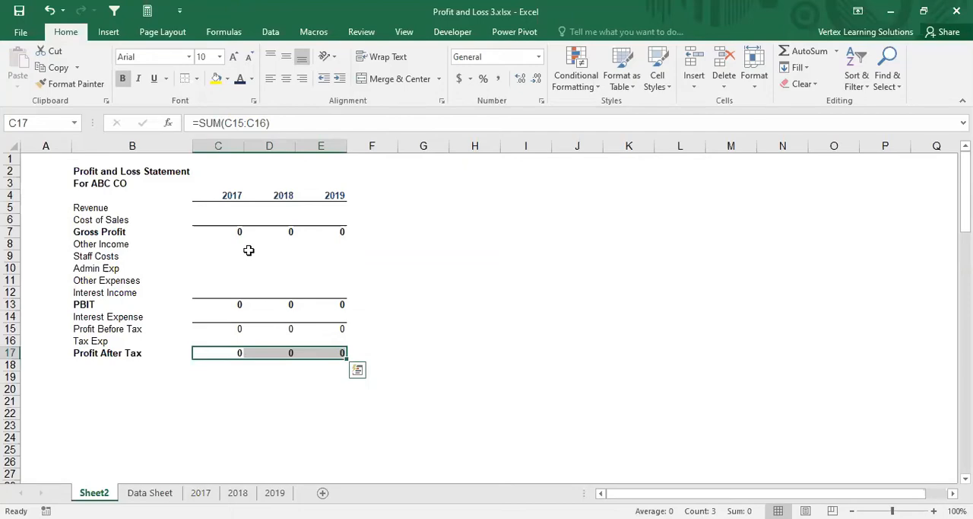
key(ctrl+Page_Down)
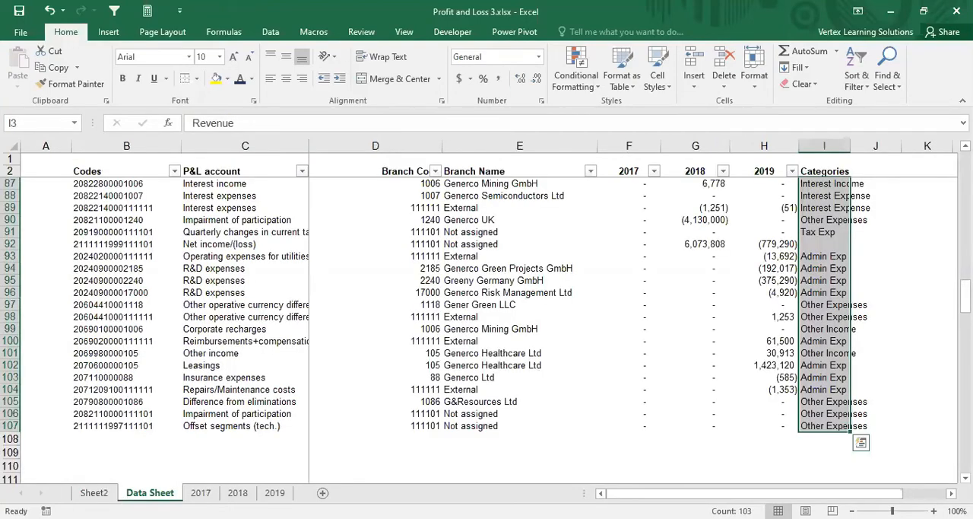
click(102, 494)
click(122, 494)
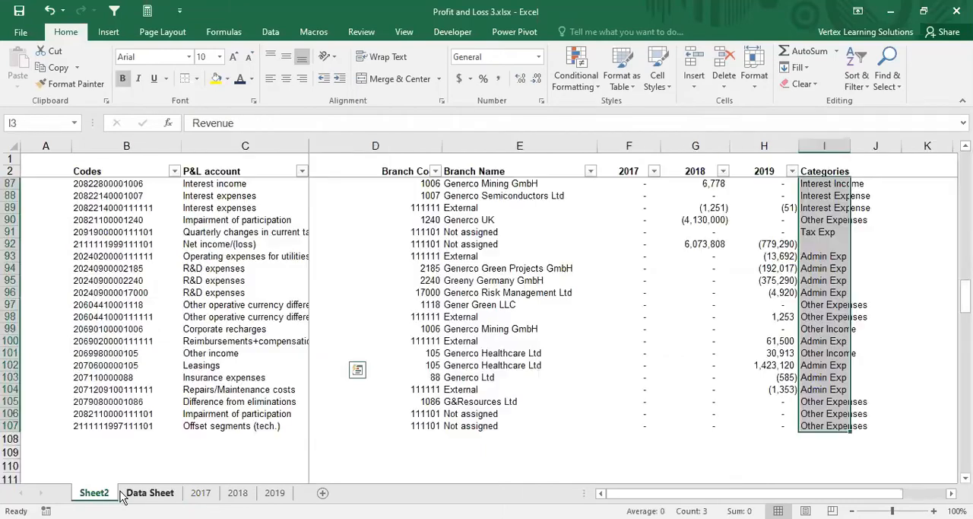
click(122, 494)
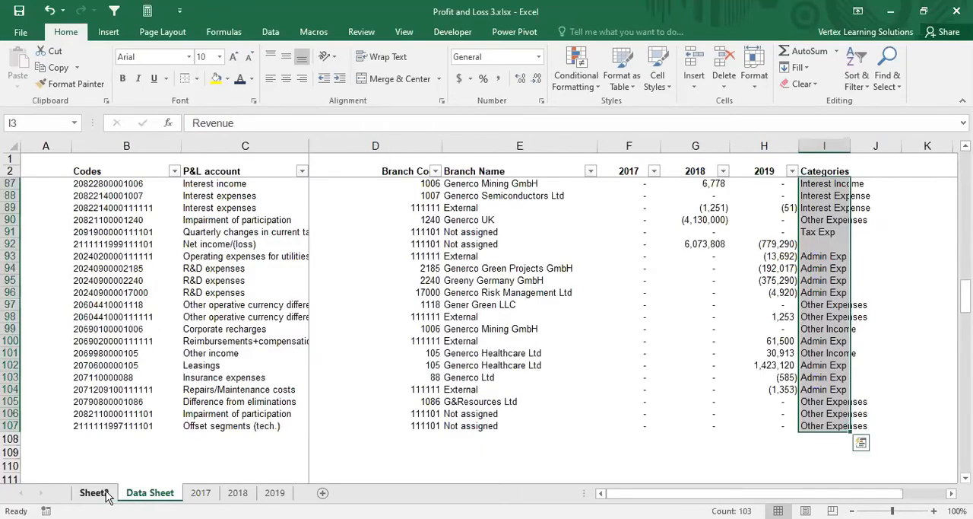
click(109, 493)
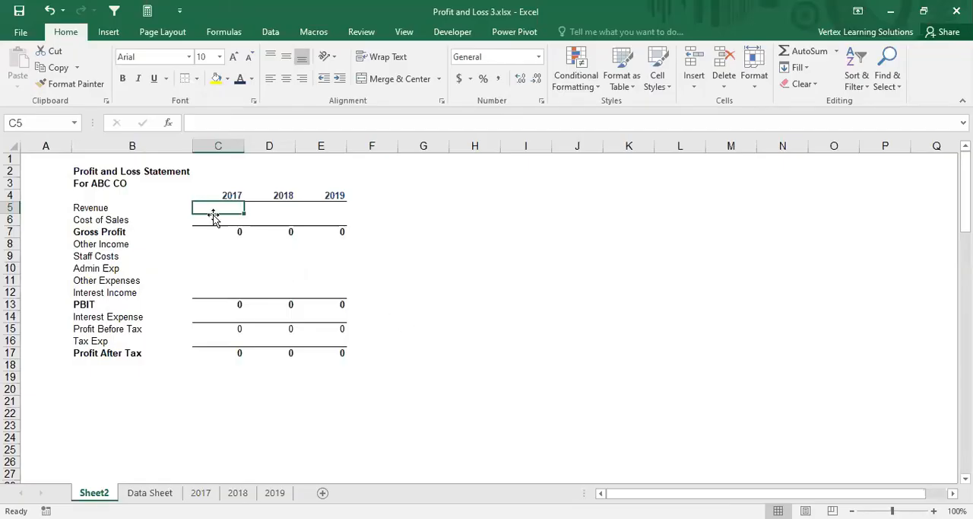
Step: Start a SUMIF formula for 2017 Revenue in C5 with the absolute Categories column 'Data Sheet'!$I:$I as its range
text(=sum)
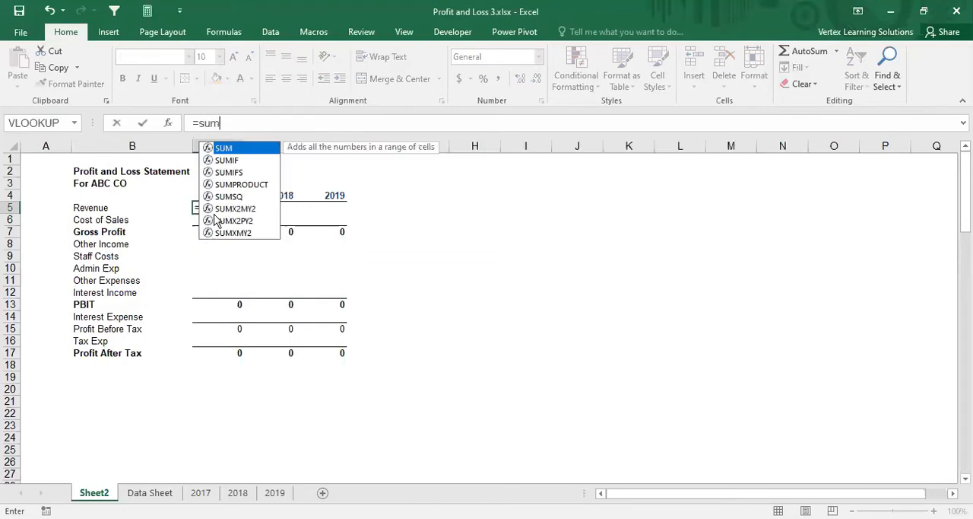
double_click(235, 164)
click(168, 122)
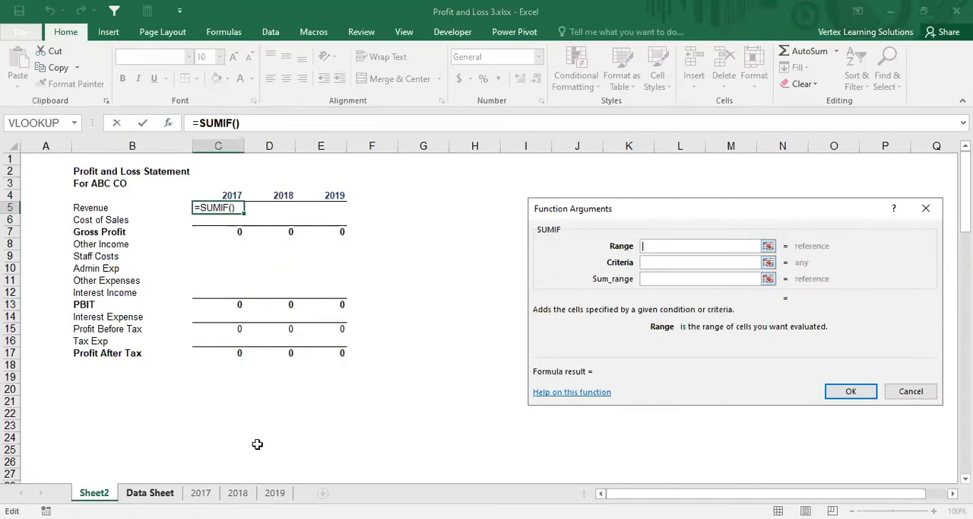
key(ctrl+Page_Down)
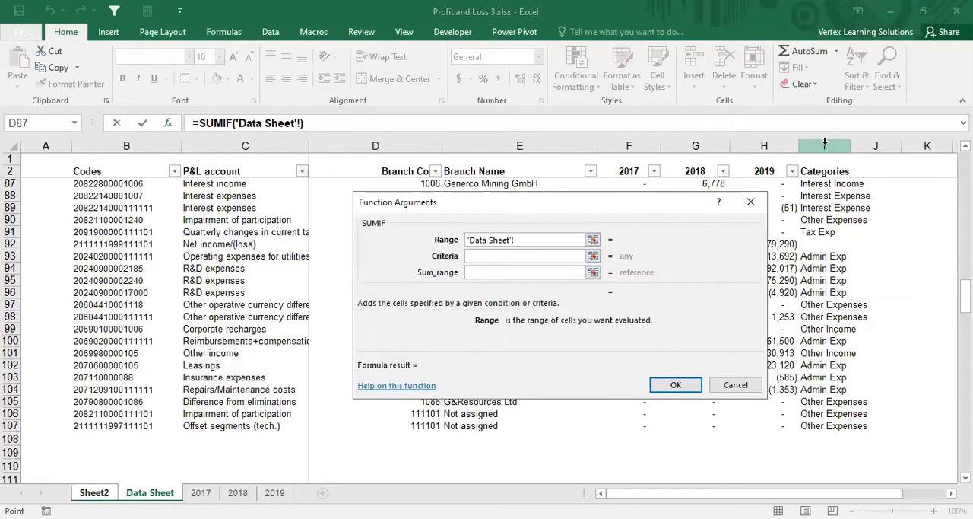
click(825, 145)
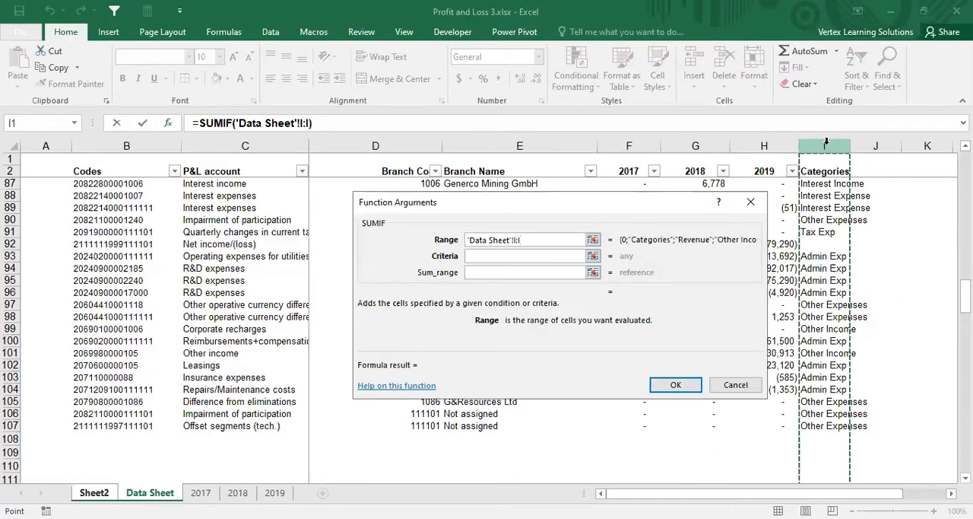
key(F4)
Step: Set the SUMIF criteria to the Revenue label cell with an absolute column, $B5
click(491, 256)
click(91, 207)
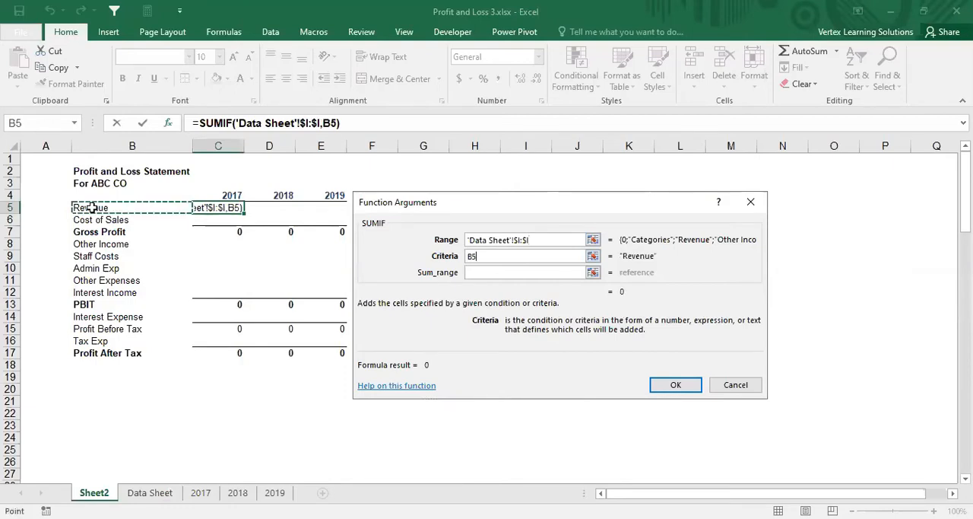
click(471, 256)
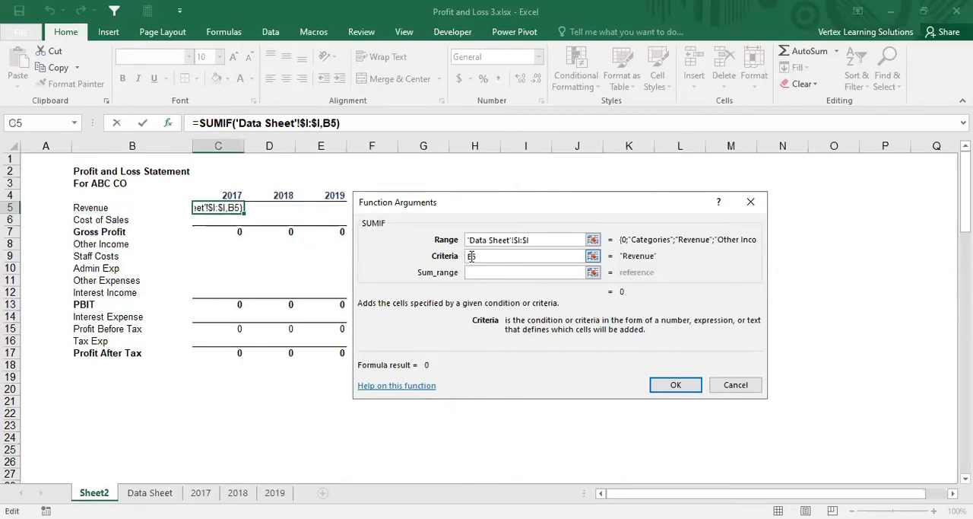
text($)
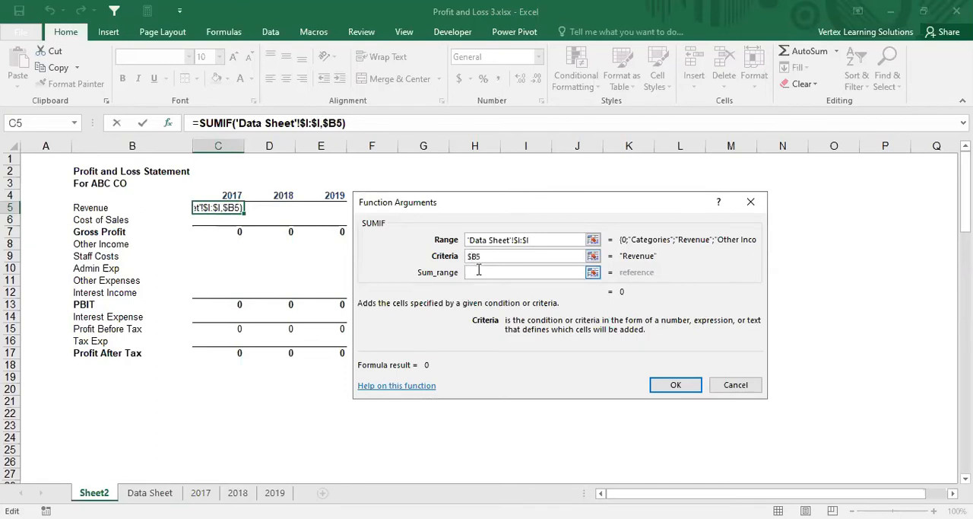
Step: Set the SUMIF sum range to the 2017 column 'Data Sheet'!F:F and enter the formula in C5
click(478, 271)
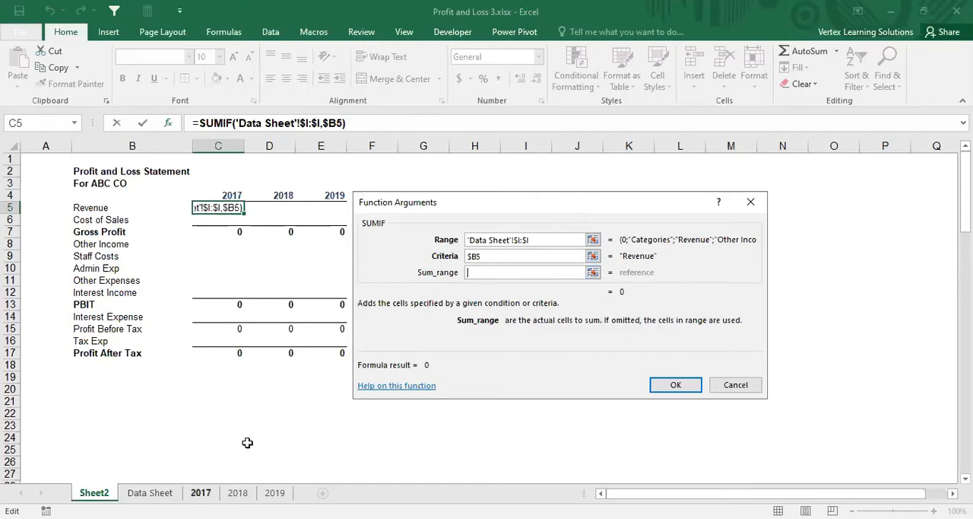
key(ctrl+Page_Down)
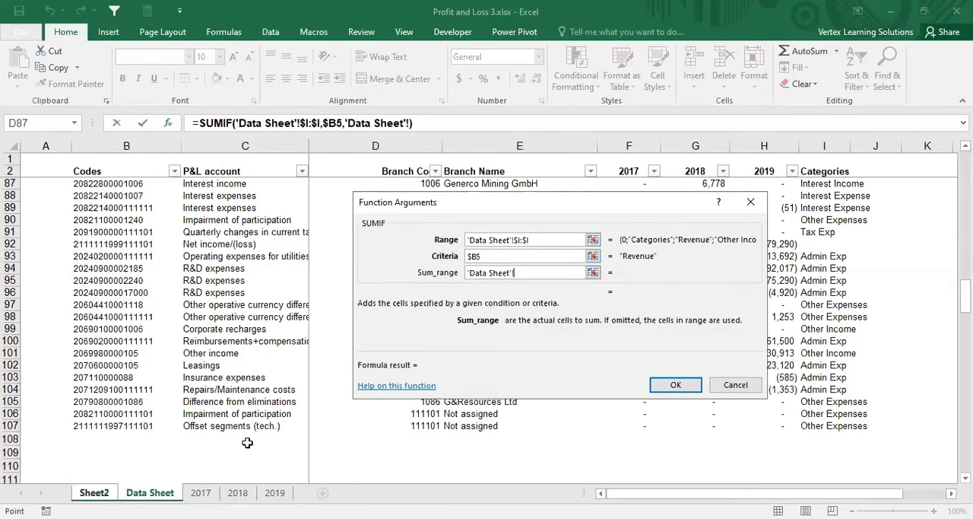
click(636, 138)
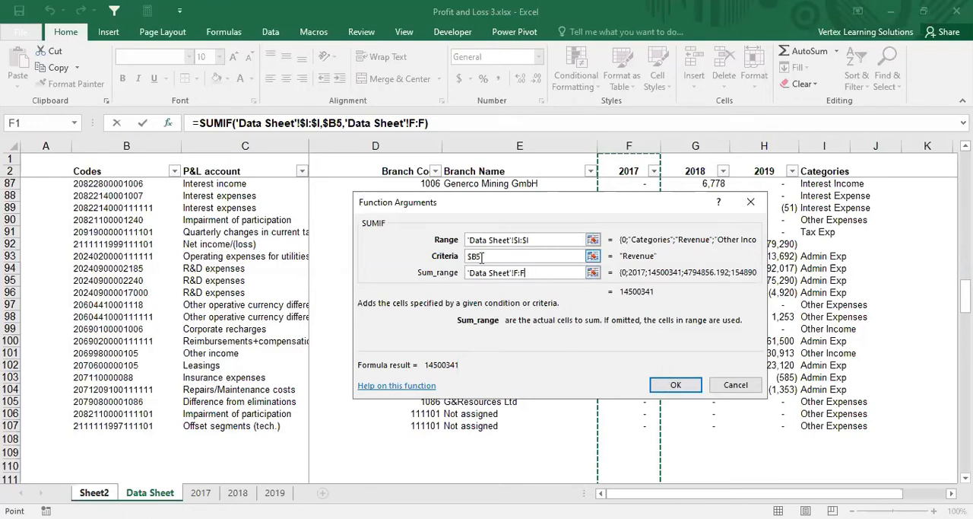
click(666, 387)
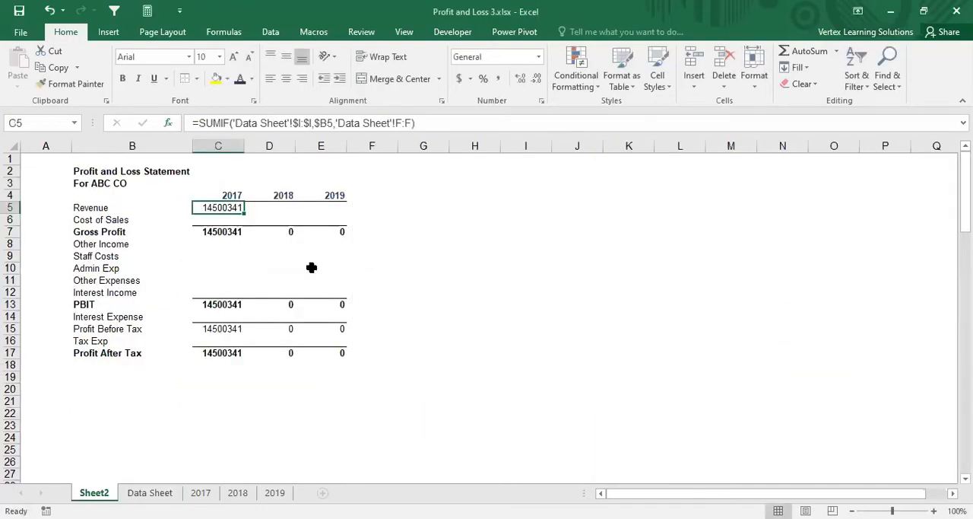
Step: Format the statement figures C5:E17 with thousands separators and no decimal places
click(217, 217)
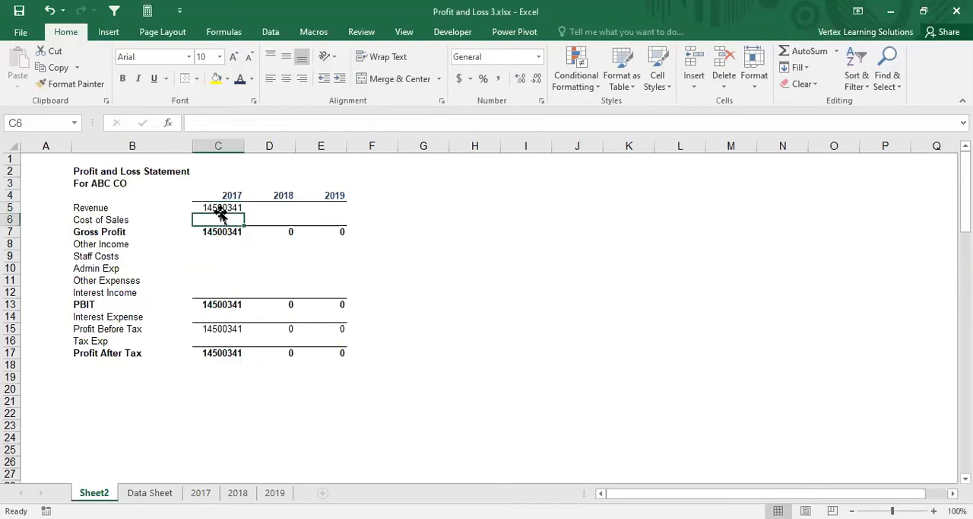
click(219, 208)
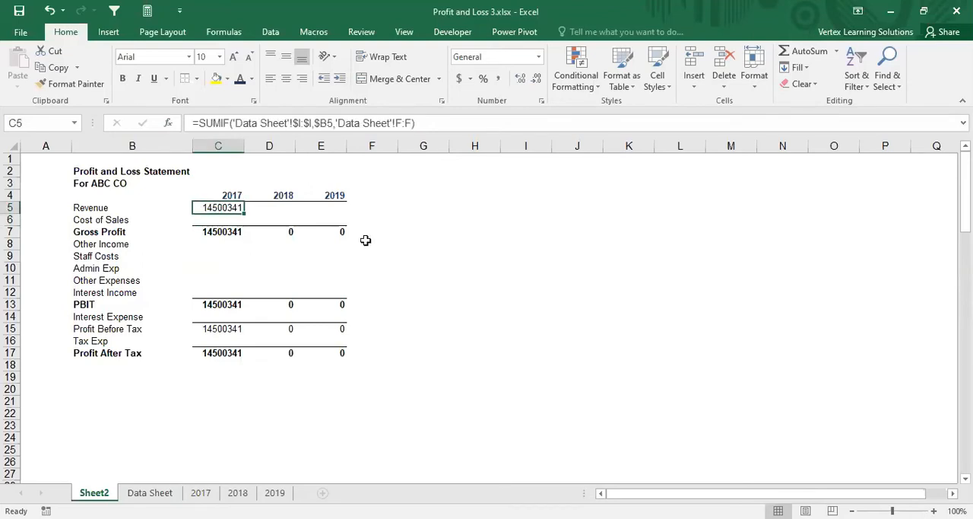
drag(211, 212, 315, 354)
click(499, 78)
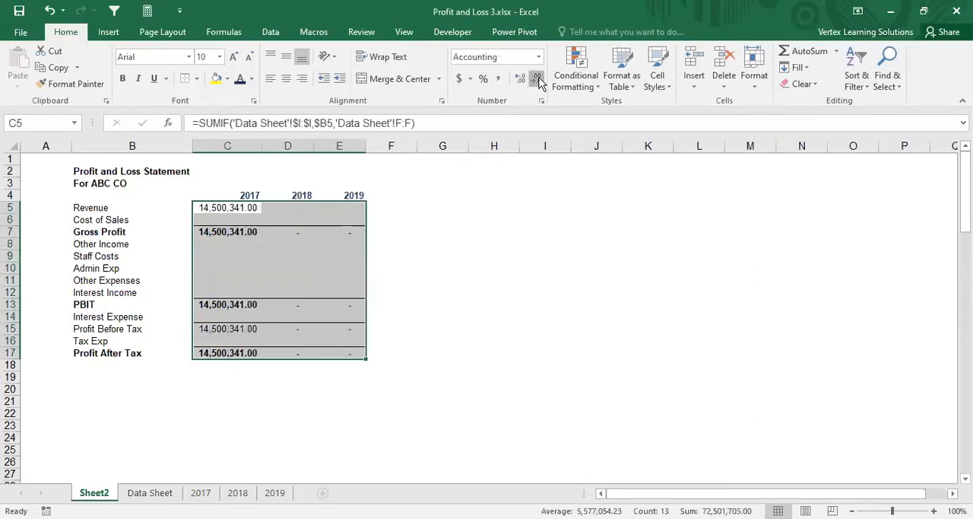
double_click(537, 79)
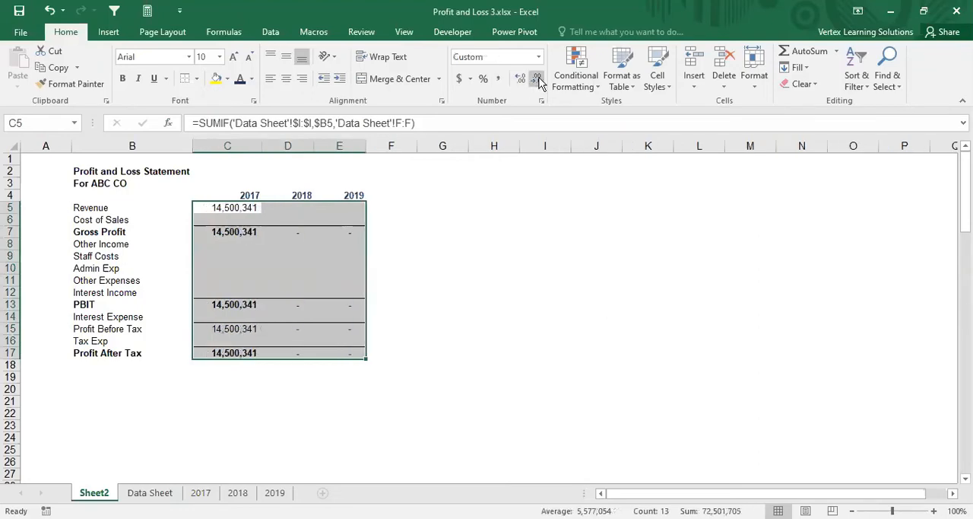
click(263, 264)
Step: Copy the 2017 Revenue formula across to D5:E5 and autofit columns D and E
click(245, 207)
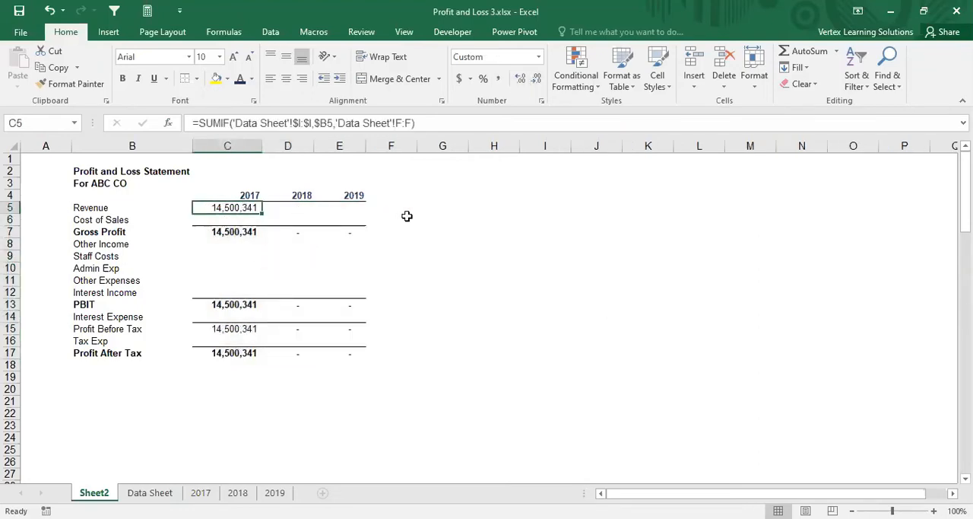
key(ctrl+c)
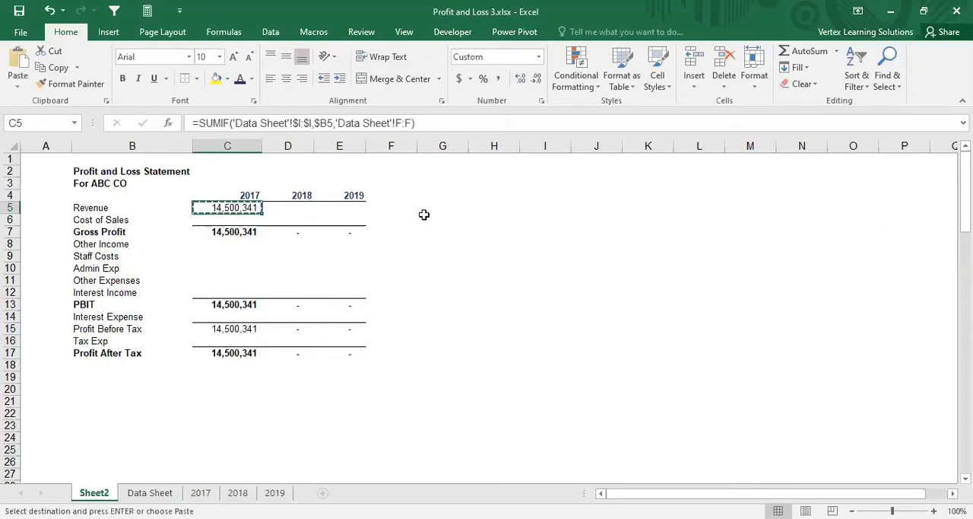
key(shift+Right)
key(shift+Right)
key(Return)
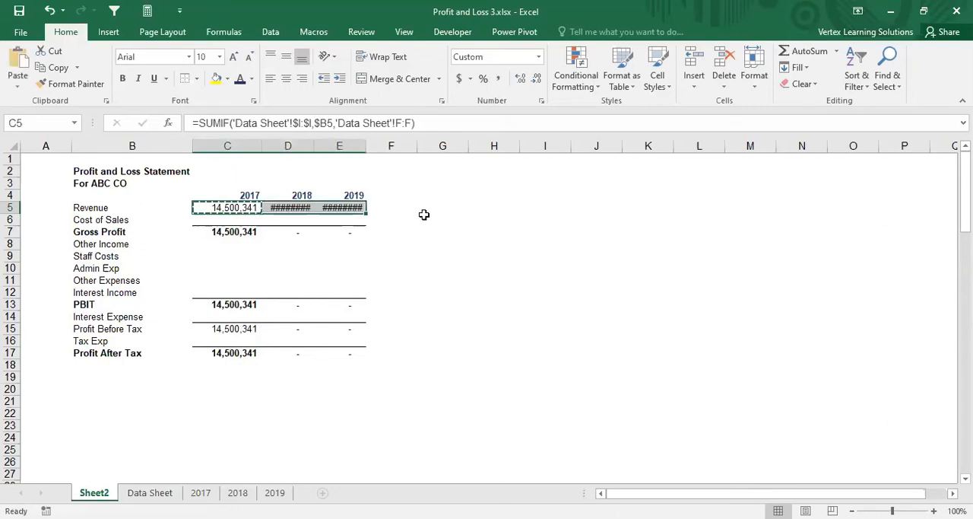
double_click(314, 145)
double_click(371, 145)
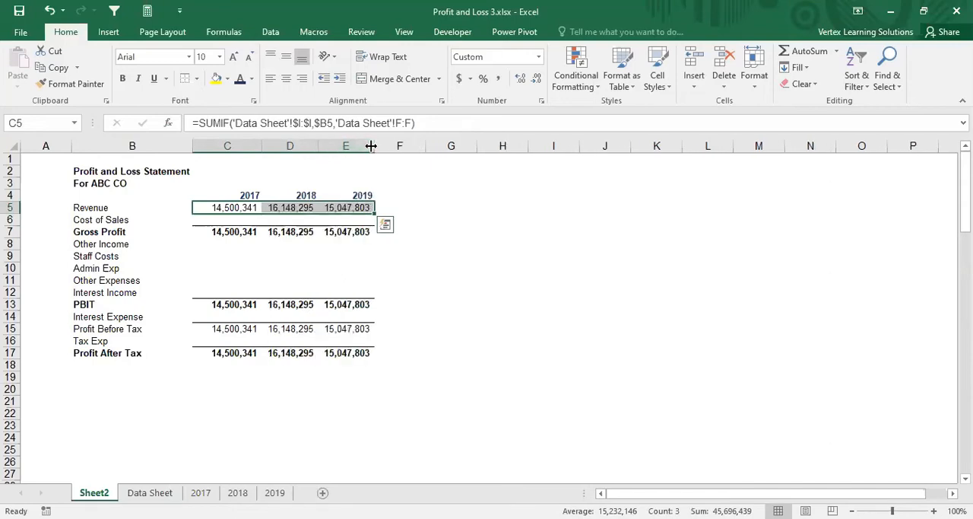
Step: Copy the Revenue formulas C5:E5 to the Cost of Sales row C6:E6
key(ctrl+c)
key(Down)
key(shift+Right)
key(shift+Right)
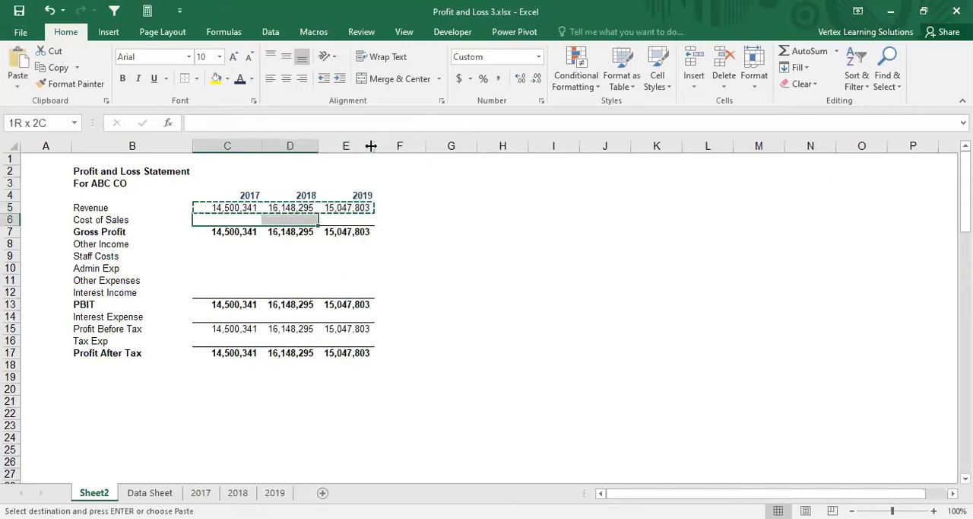
key(ctrl+v)
Step: Paste the copied SUMIF formulas into C8:E12, the Other Income through Interest Income rows
key(Down)
key(Down)
key(shift+Down)
key(shift+Down)
key(shift+Down)
key(shift+Down)
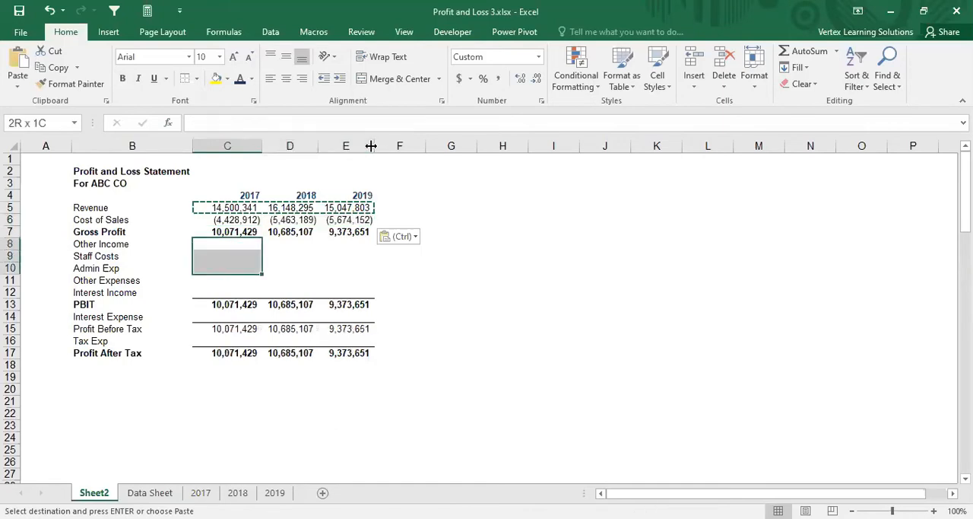
key(shift+Right)
key(shift+Right)
key(ctrl+v)
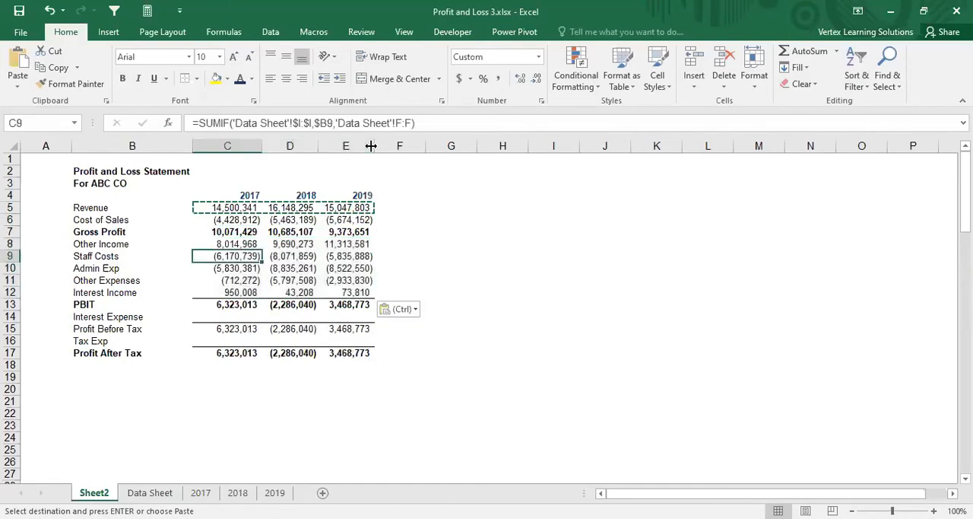
Step: Paste the copied SUMIF formulas into the Interest Expense row C14:E14
key(Down)
key(Down)
key(Down)
key(Down)
key(Down)
key(Down)
key(shift+Right)
Step: Paste the copied SUMIF formulas into the Tax Exp row C16:E16 and end copy mode
key(shift+Right)
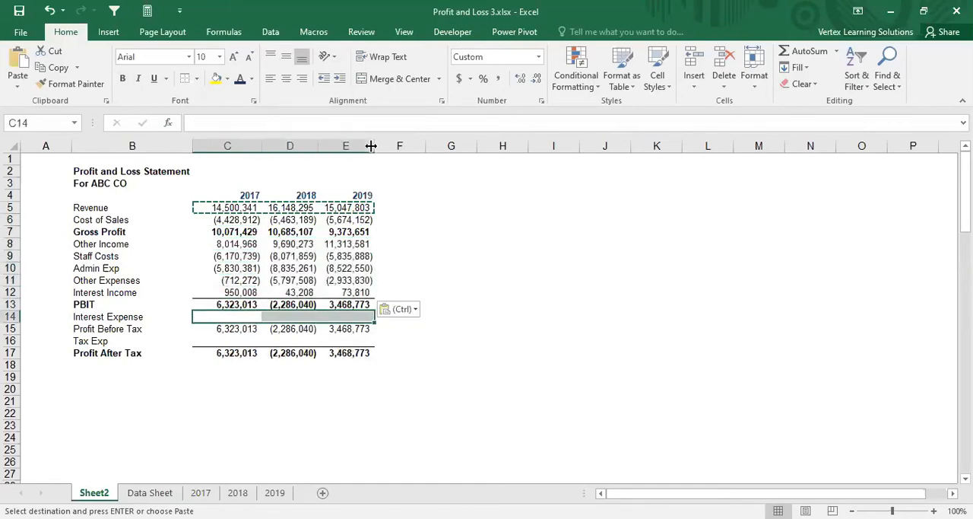
key(ctrl+v)
key(Down)
key(Down)
key(shift+Right)
key(shift+Right)
key(ctrl+v)
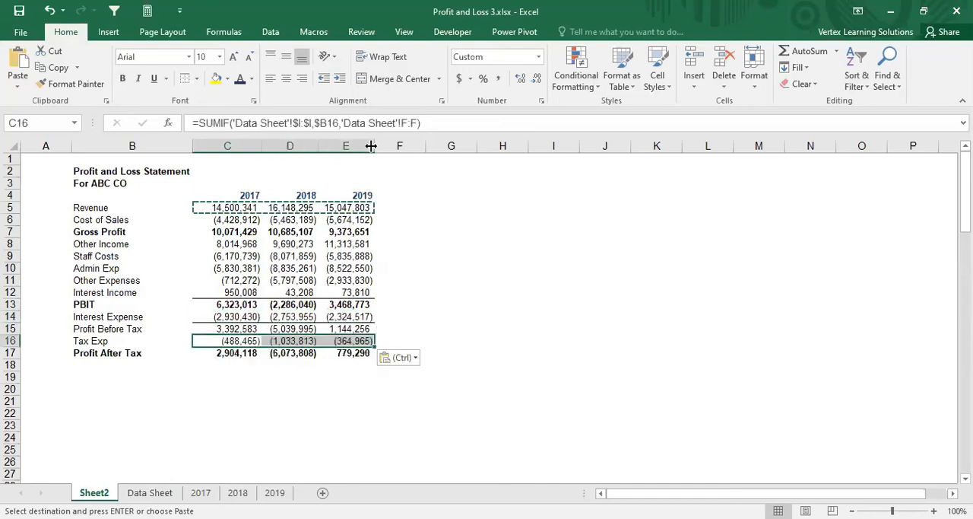
click(220, 388)
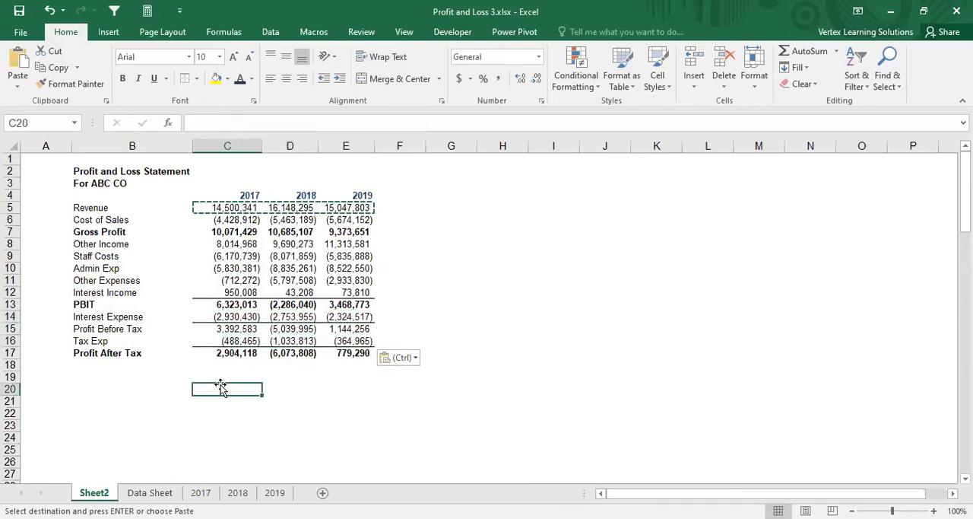
key(Escape)
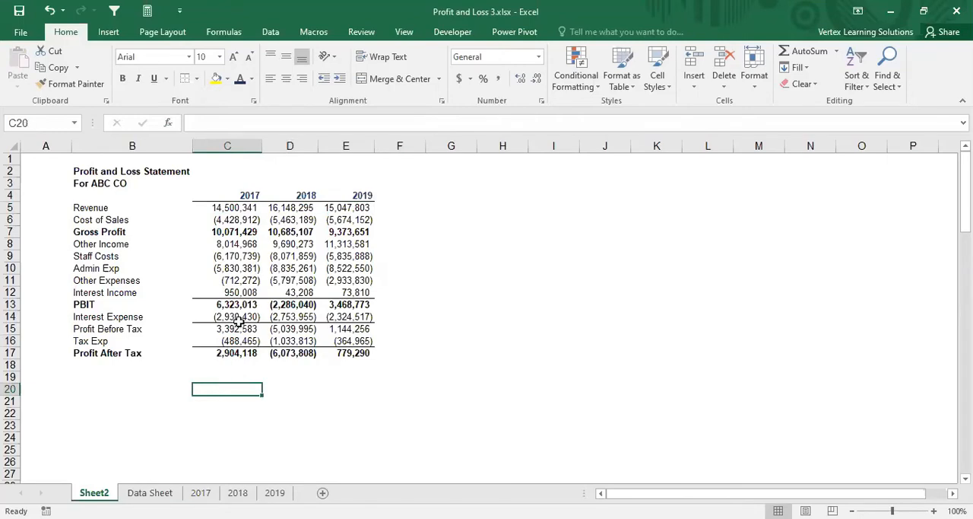
Step: Undo the pasted formulas and number formatting back through the SUMIF entry in C5, and end copy mode
key(ctrl+z)
key(ctrl+z)
key(ctrl+z)
key(ctrl+z)
key(ctrl+z)
key(ctrl+z)
key(ctrl+z)
key(ctrl+z)
key(ctrl+z)
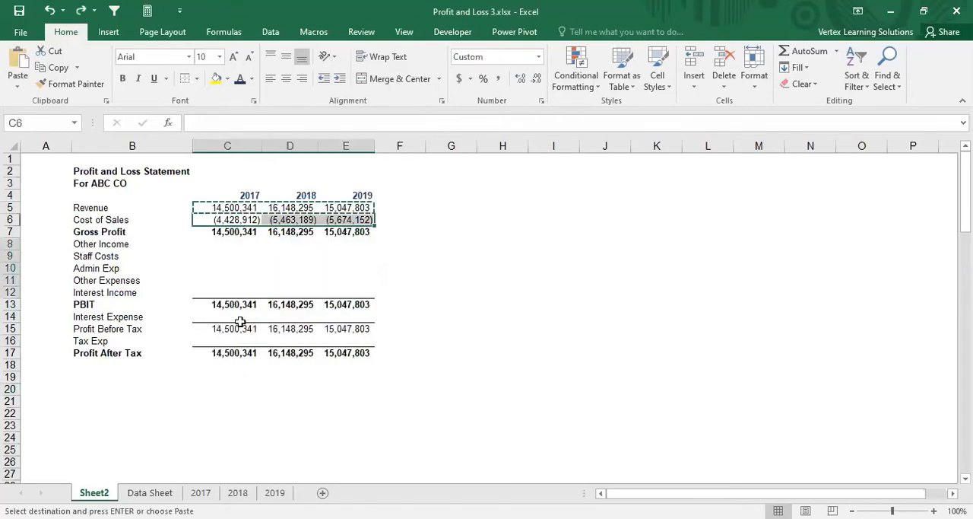
key(ctrl+z)
key(ctrl+z)
key(ctrl+z)
key(ctrl+z)
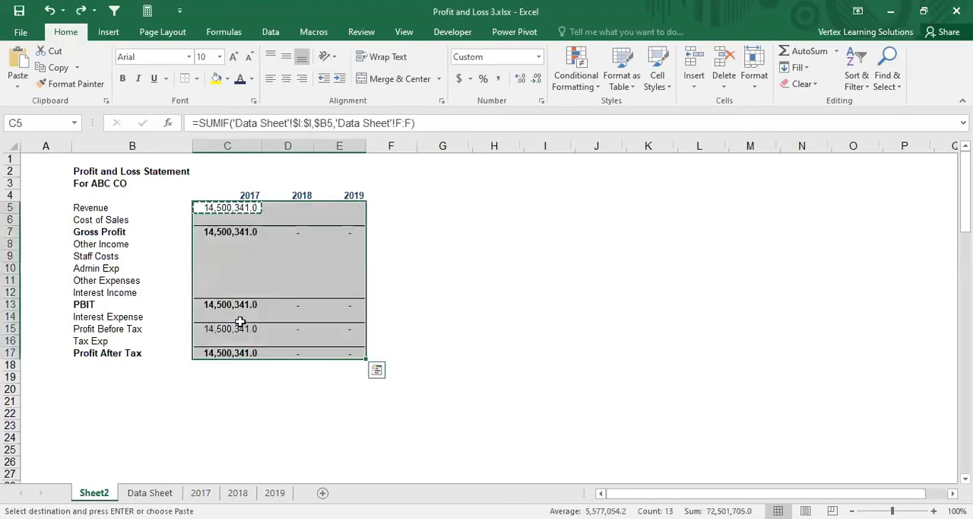
key(ctrl+z)
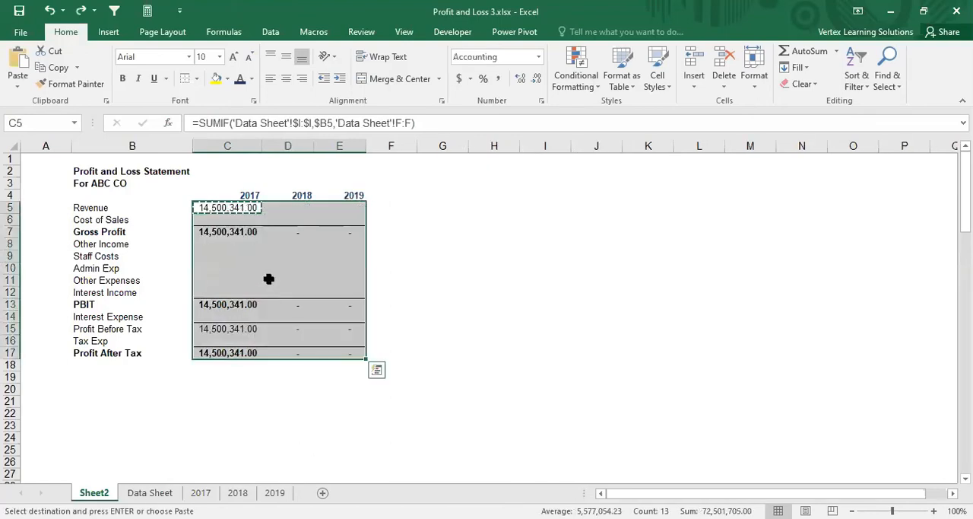
key(ctrl+z)
key(ctrl+z)
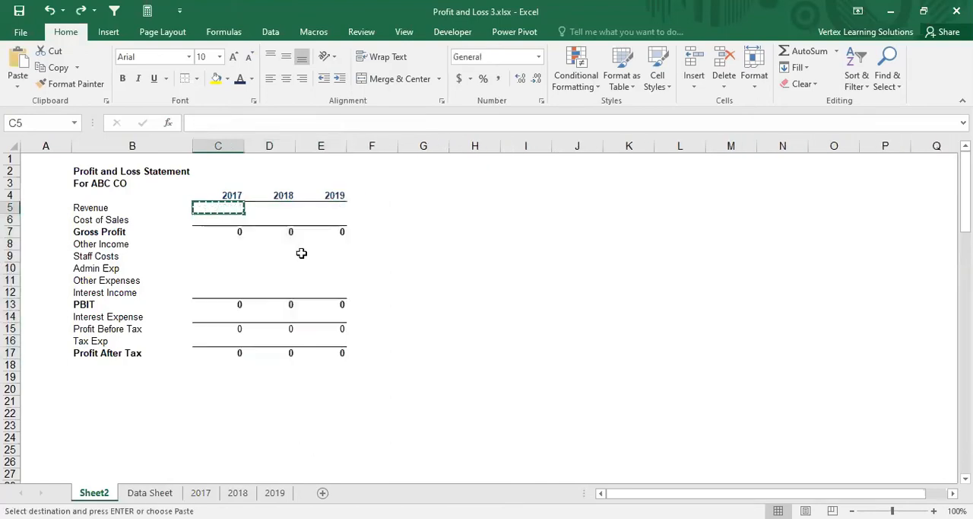
click(215, 267)
key(Escape)
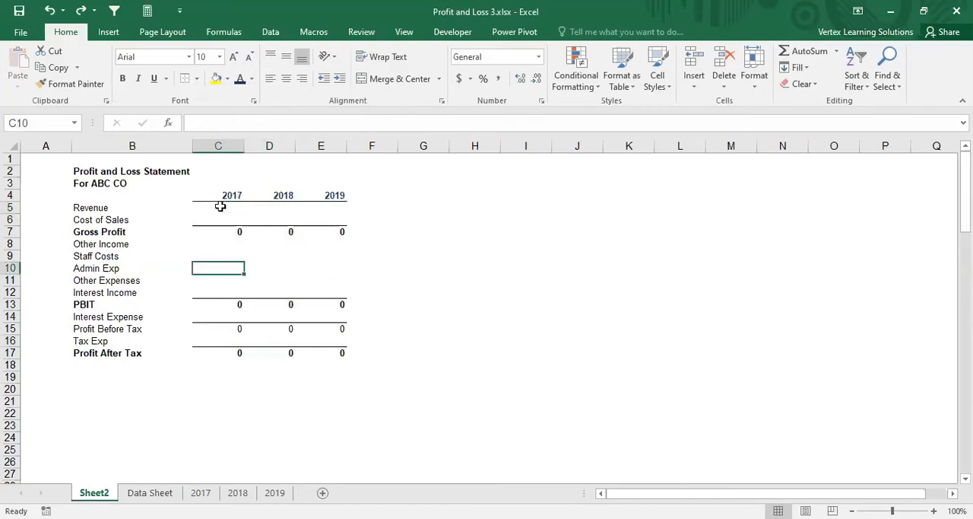
Step: Start a SUMIF formula in C5 for 2017 Revenue, using the absolute Categories column 'Data Sheet'!$I:$I as the range
click(220, 207)
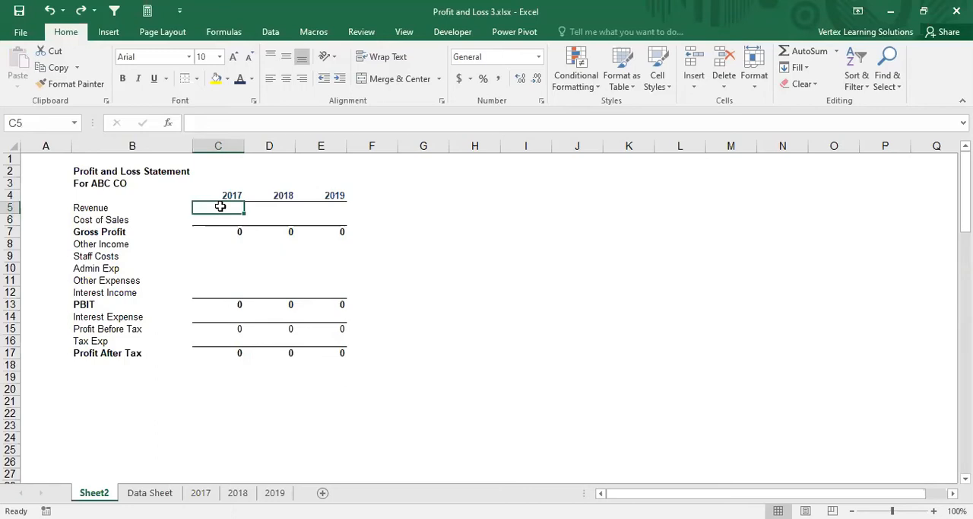
text(=s)
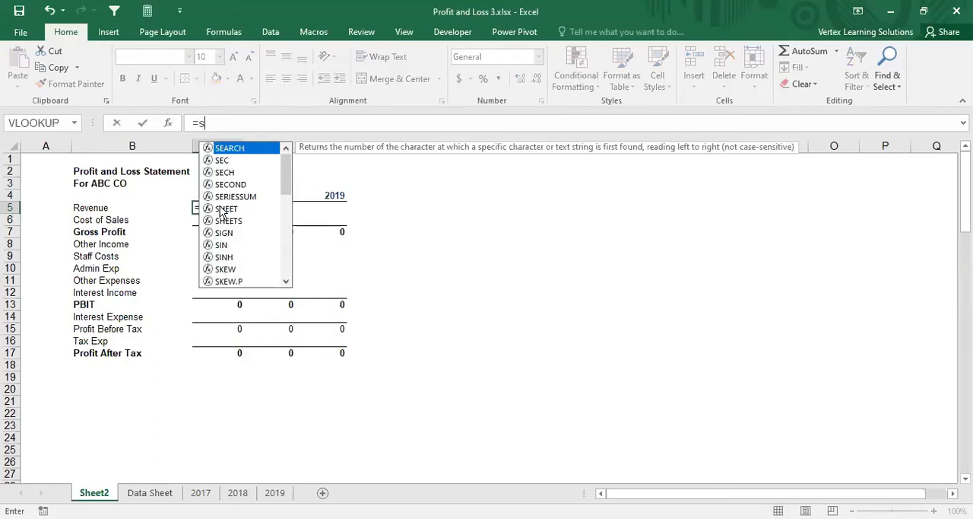
text(umif)
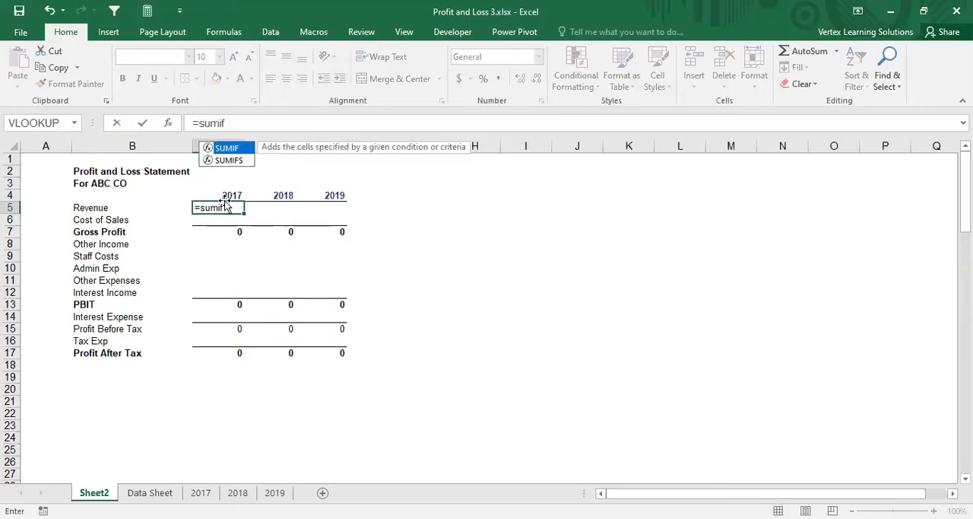
double_click(221, 149)
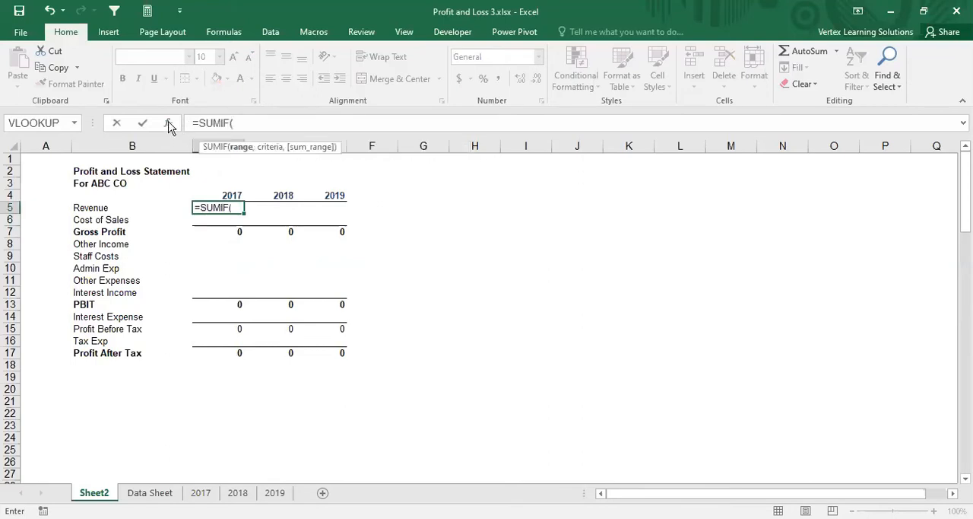
click(168, 122)
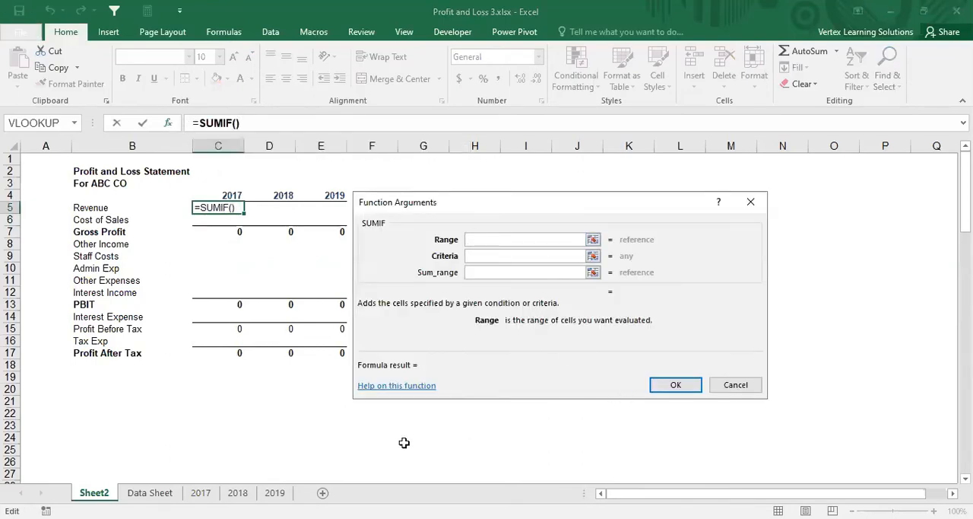
click(150, 492)
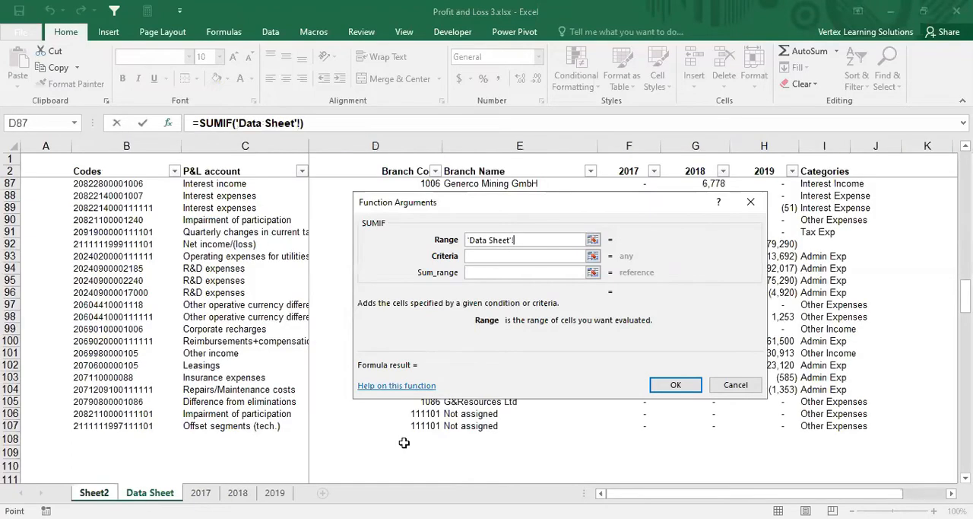
click(822, 142)
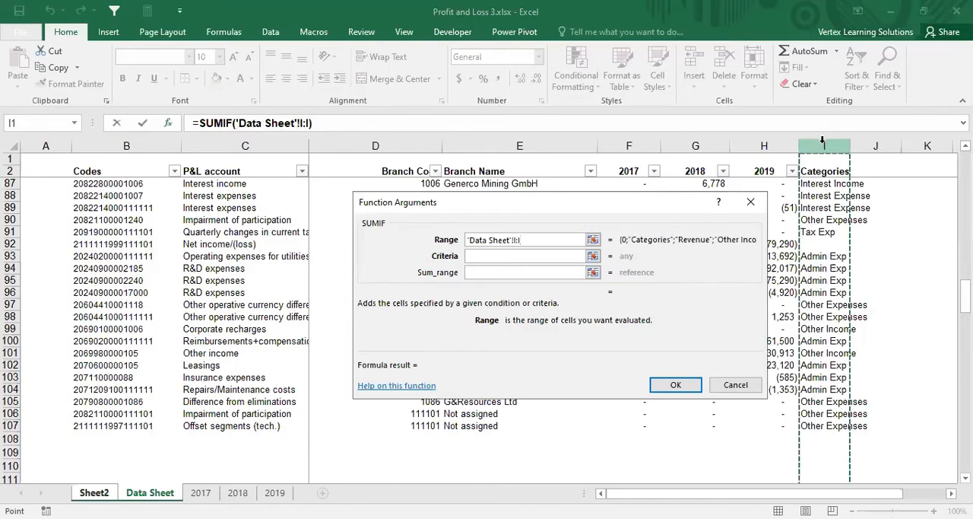
key(F4)
Step: Set the SUMIF criteria to the Revenue label in B5 with its column locked as $B5
click(479, 255)
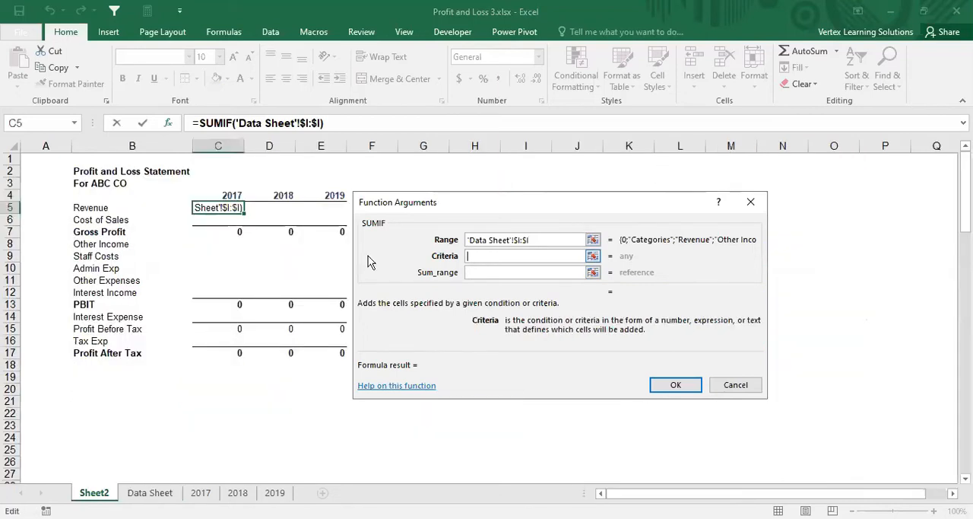
click(99, 207)
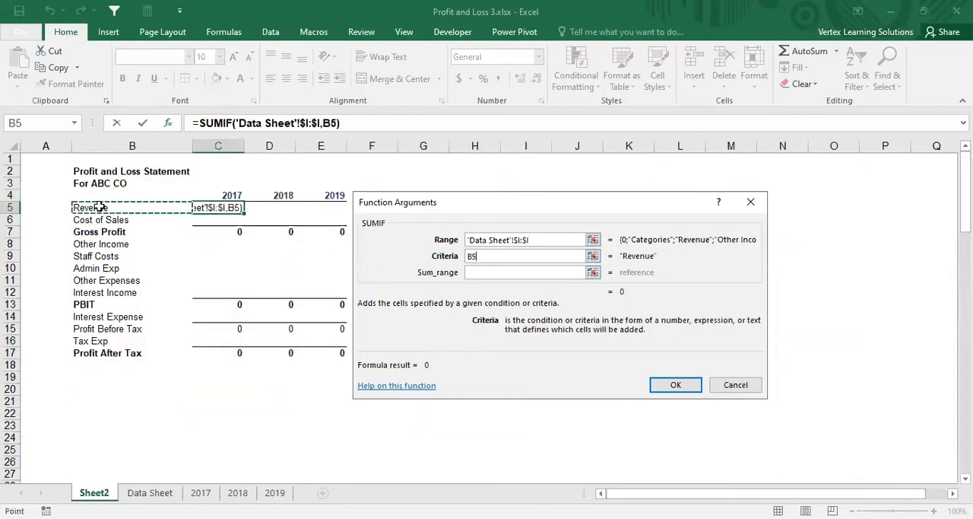
click(469, 257)
text($)
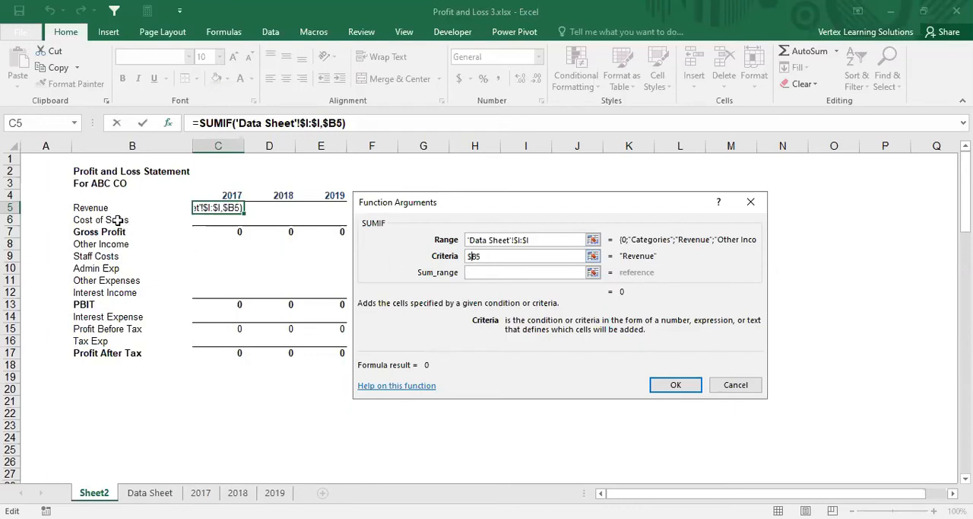
Step: Set the SUMIF sum range to the relative 2017 column 'Data Sheet'!F:F
click(482, 271)
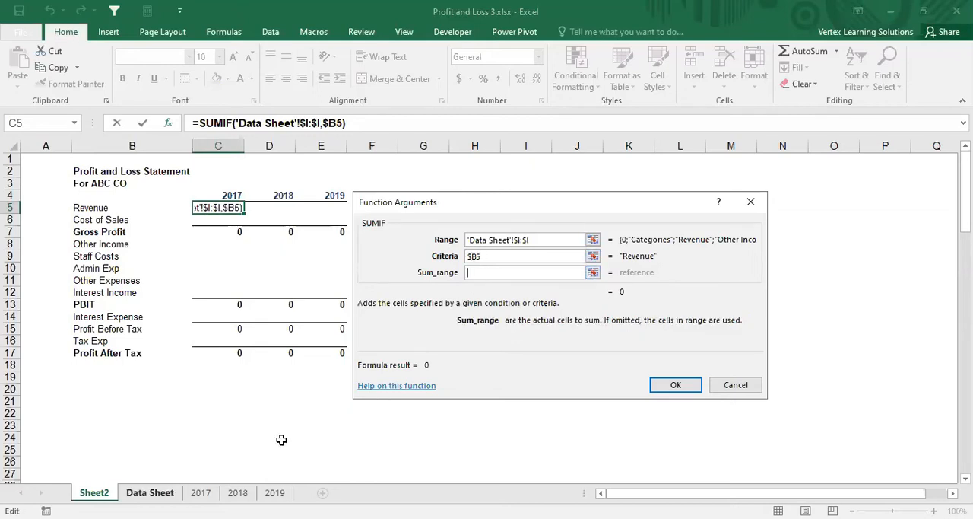
key(ctrl+Page_Down)
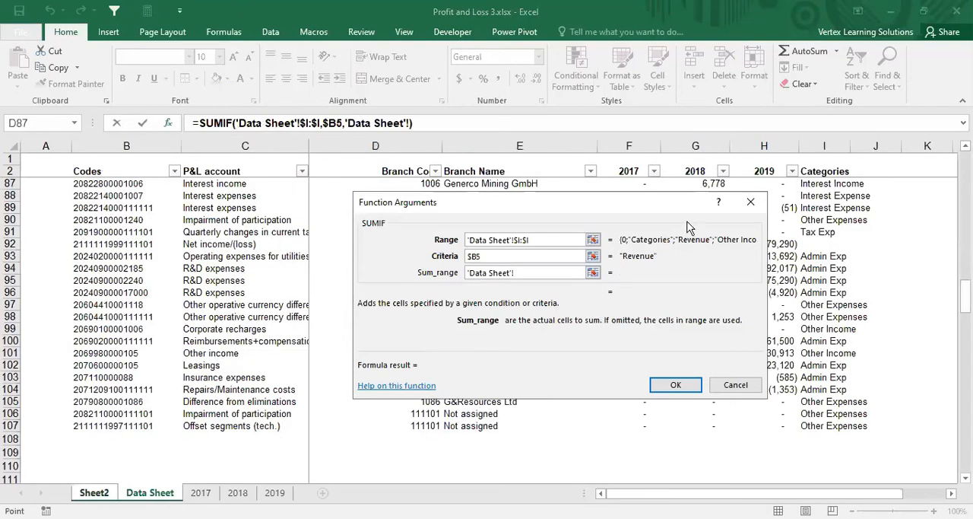
click(643, 141)
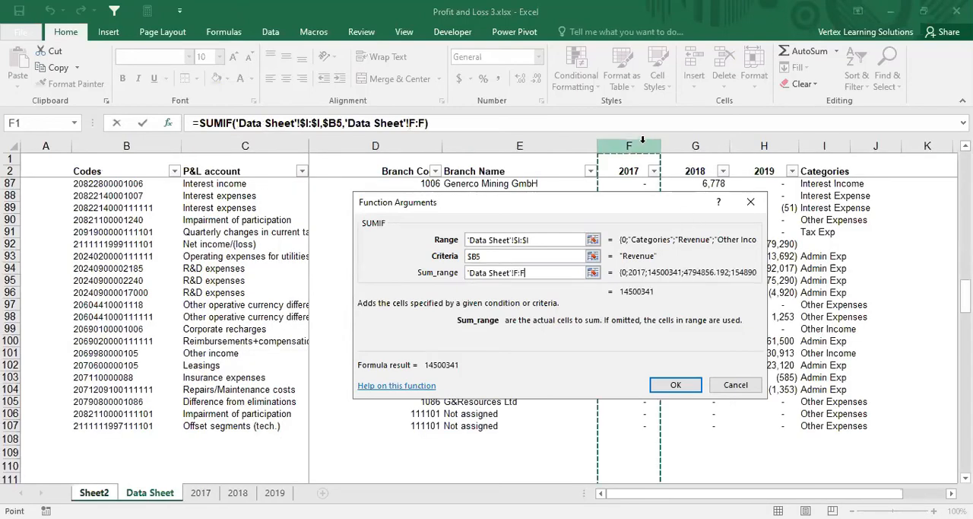
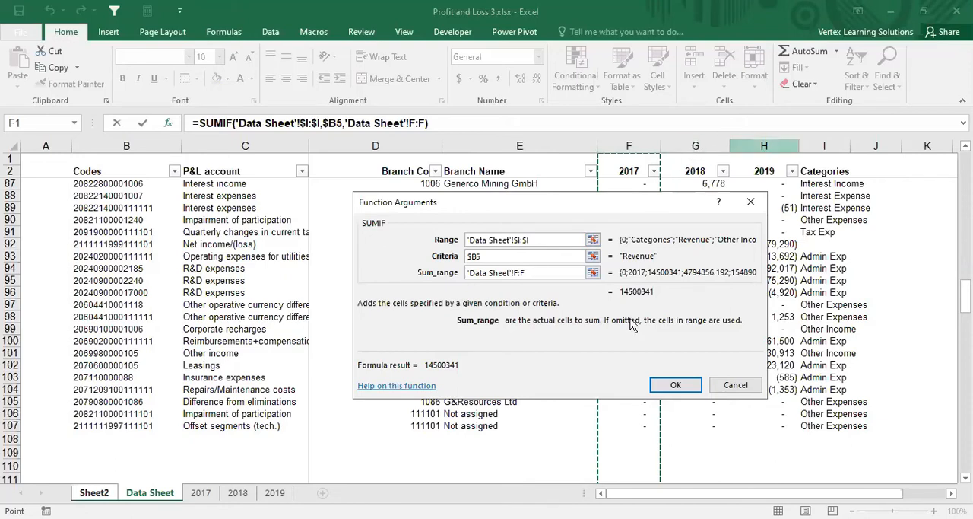
Step: Confirm the SUMIF formula for 2017 Revenue in C5 and copy it across to the 2018 and 2019 columns
click(676, 385)
click(676, 385)
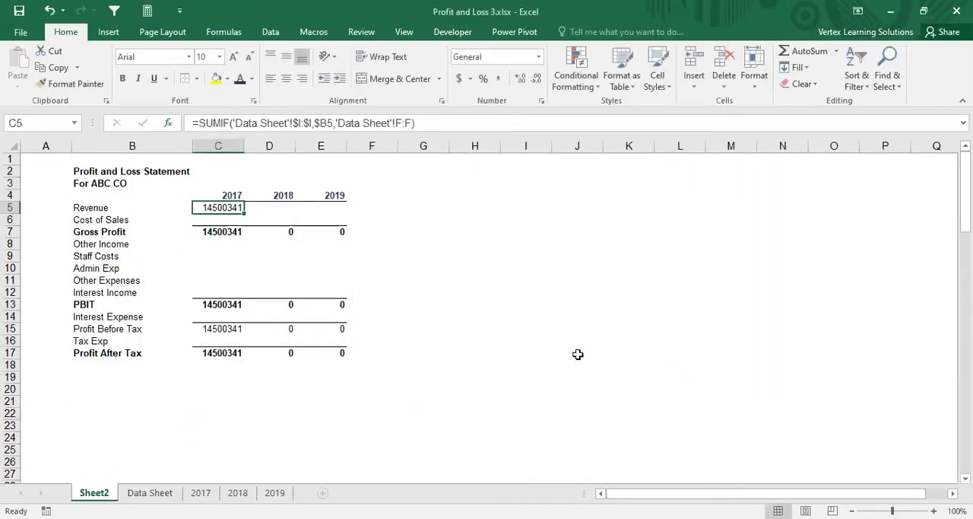
key(ctrl+c)
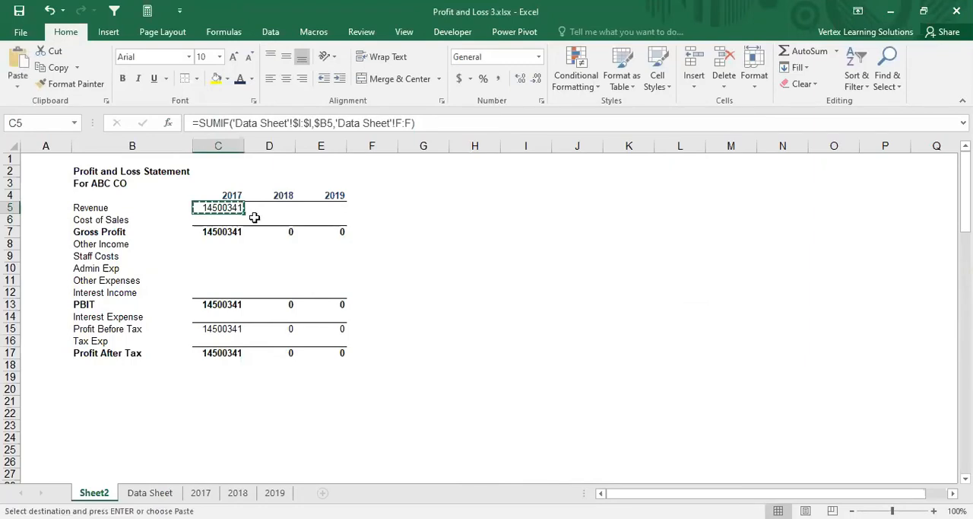
key(shift+Down)
key(shift+Down)
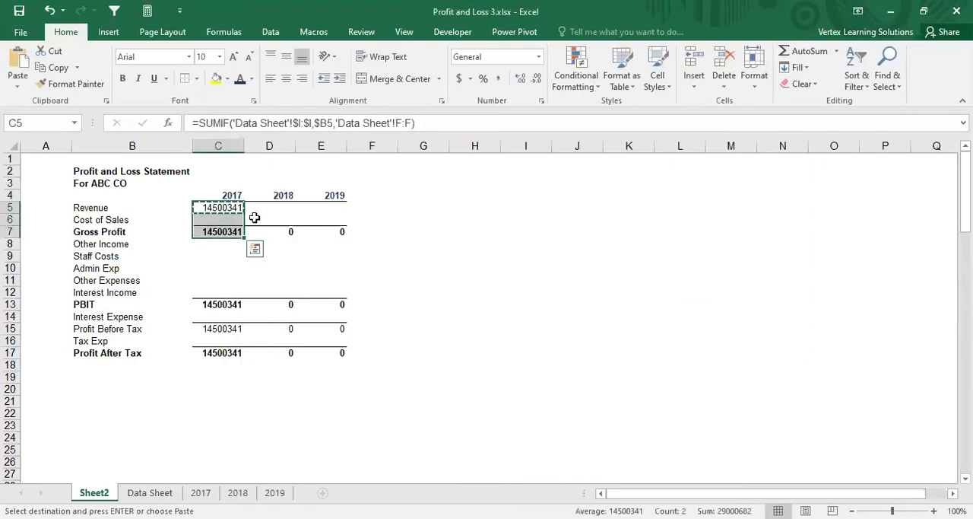
key(Up)
key(Down)
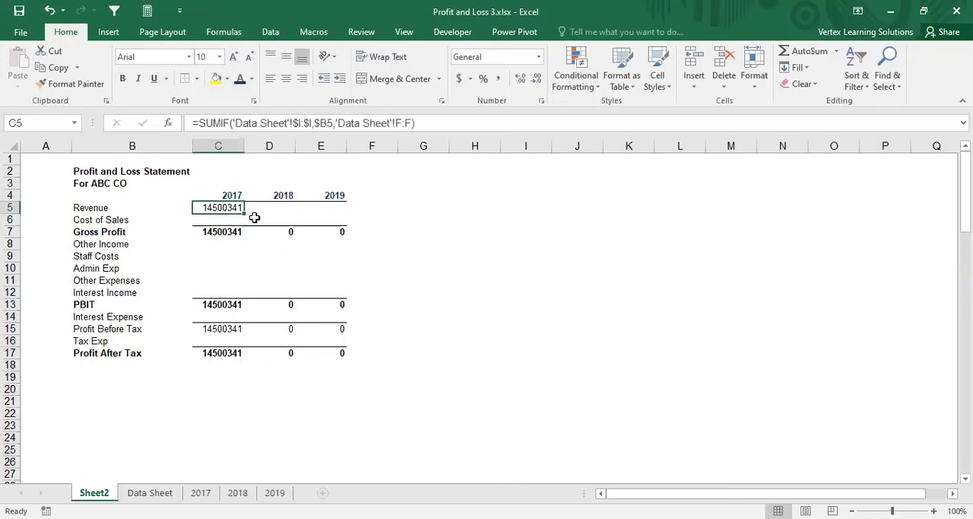
key(shift+Right)
key(shift+Right)
key(ctrl+v)
Step: Paste the copied SUMIF formula into the Cost of Sales row for 2017 to 2019
key(Down)
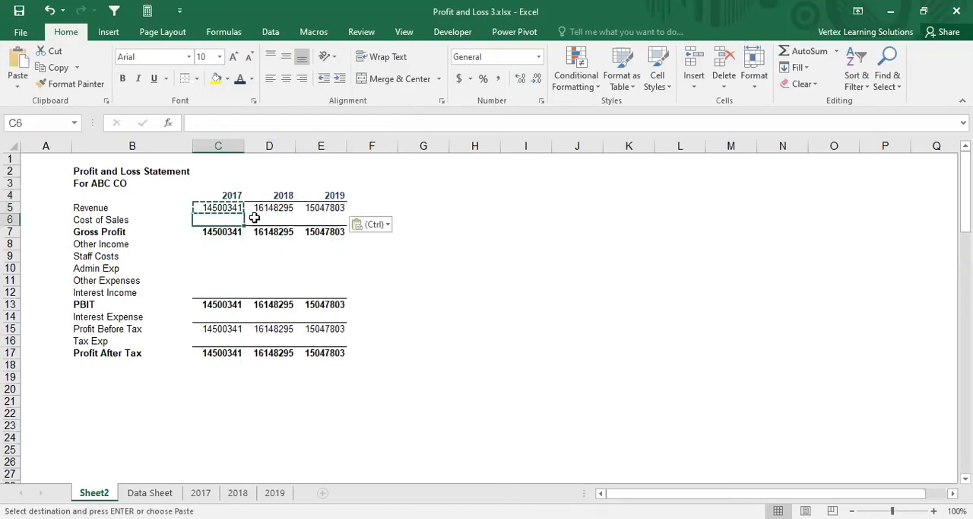
key(shift+Right)
key(shift+Right)
key(ctrl+v)
Step: Paste the SUMIF formula into C8:E12, covering Other Income through Interest Income for all three years
key(Down)
key(Down)
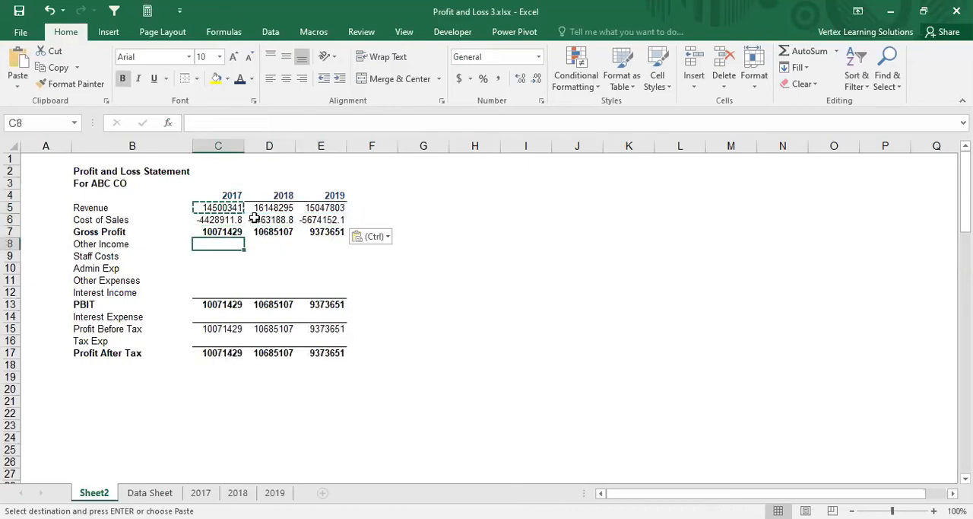
key(shift+Down)
key(shift+Down)
key(shift+Down)
key(shift+Down)
key(shift+Right)
Step: Paste the SUMIF formula into the Interest Expense row for 2017 to 2019
key(shift+Right)
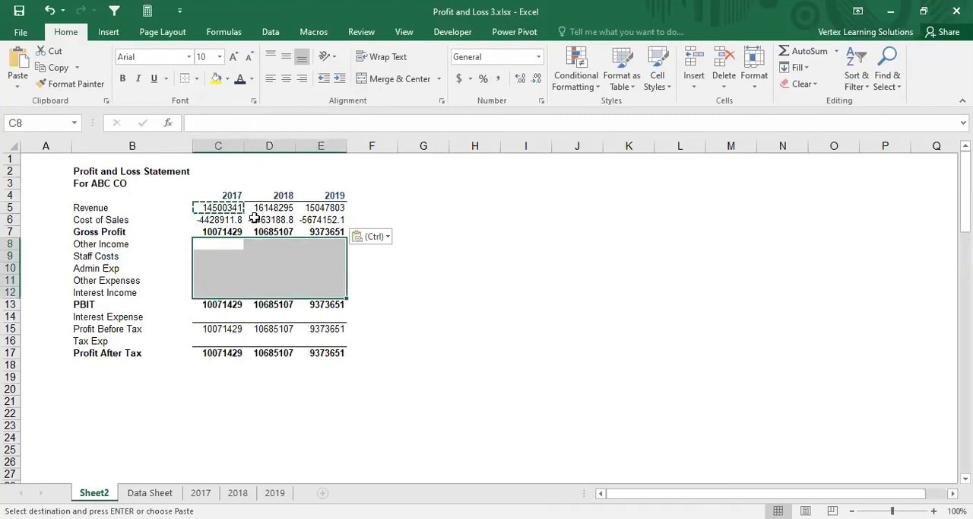
key(ctrl+v)
key(Down)
key(Down)
key(Down)
Step: Paste the SUMIF formula into the Tax Exp row for 2017 to 2019
key(Down)
key(Down)
key(Down)
key(shift+Right)
key(shift+Right)
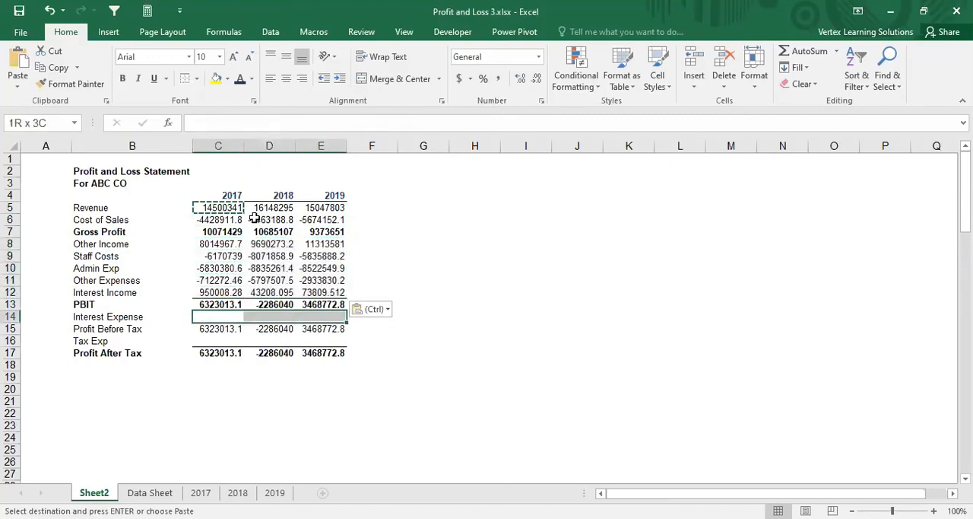
key(ctrl+v)
key(Down)
key(Down)
key(shift+Right)
key(shift+Right)
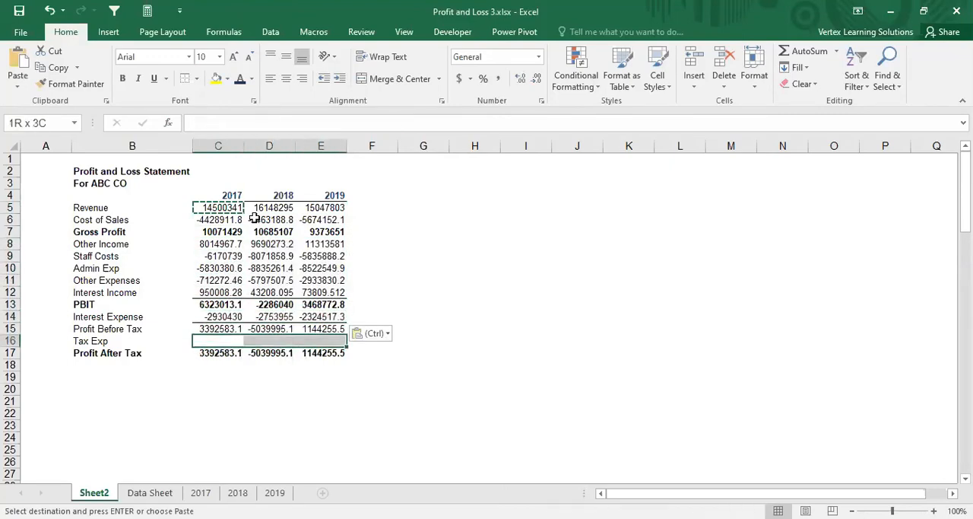
key(ctrl+v)
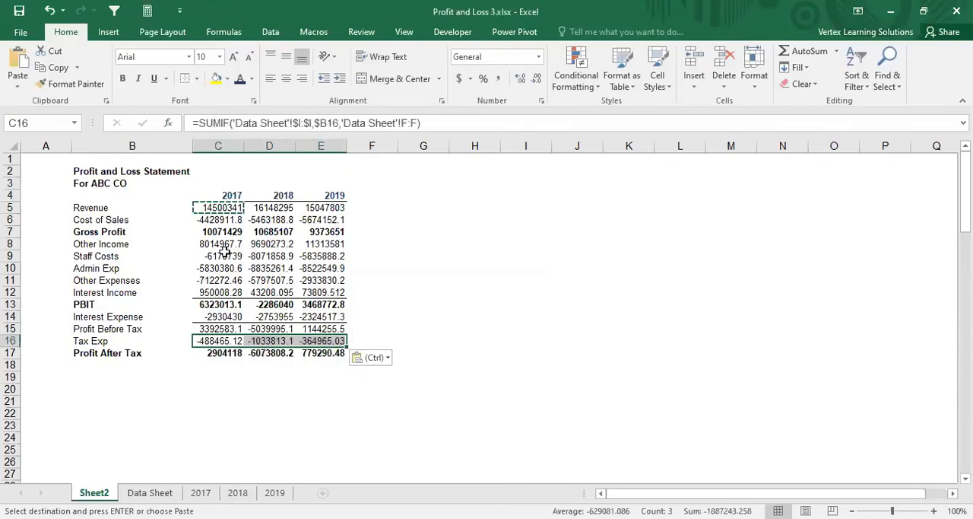
Step: Format the statement figures in C5:E17 with thousands separators and no decimal places
drag(220, 210, 327, 352)
click(498, 79)
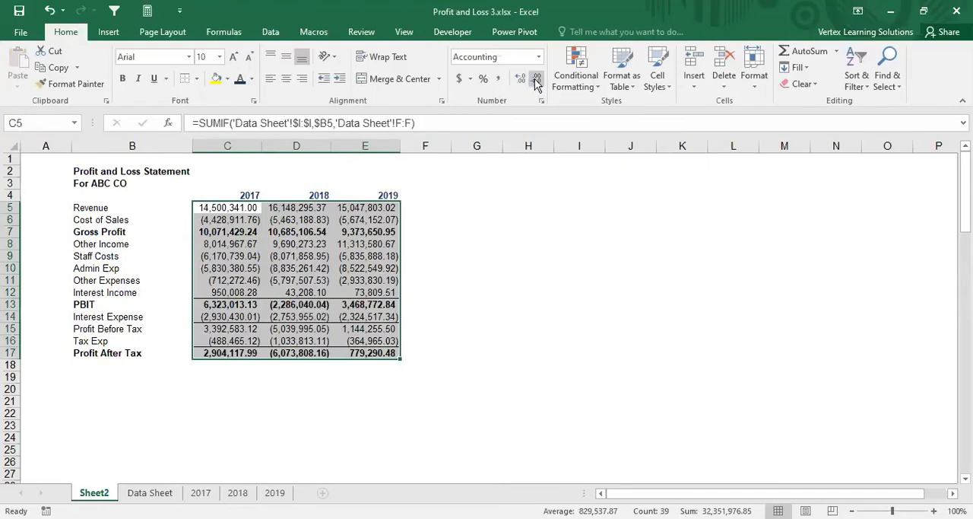
click(537, 78)
click(536, 79)
click(221, 375)
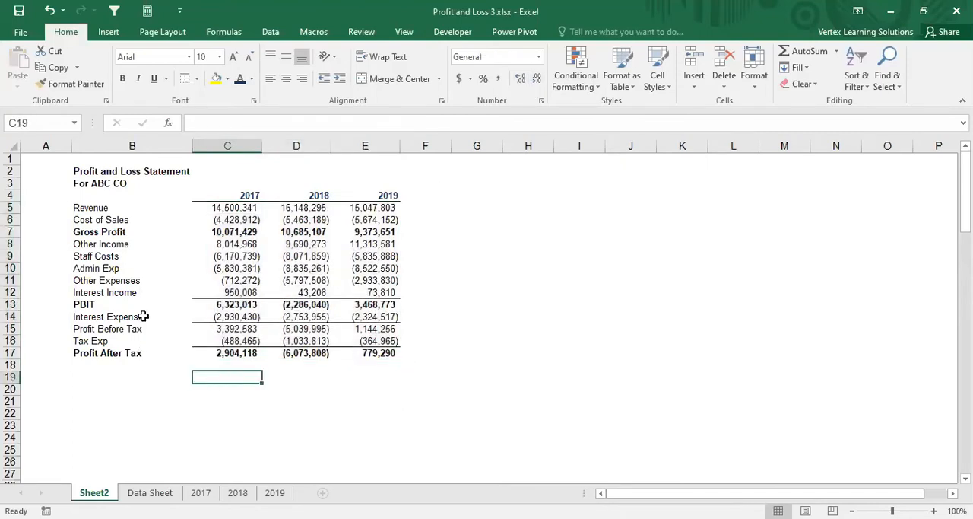
Step: Examine the Profit After Tax cells for 2017, 2018 and 2019 in row 17
click(232, 350)
click(317, 352)
click(350, 353)
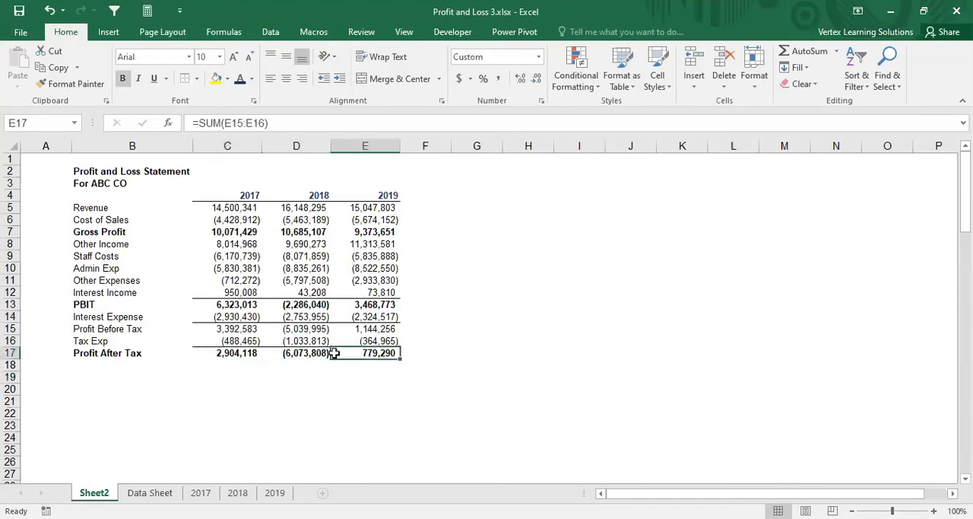
click(286, 354)
click(221, 356)
click(291, 354)
click(254, 357)
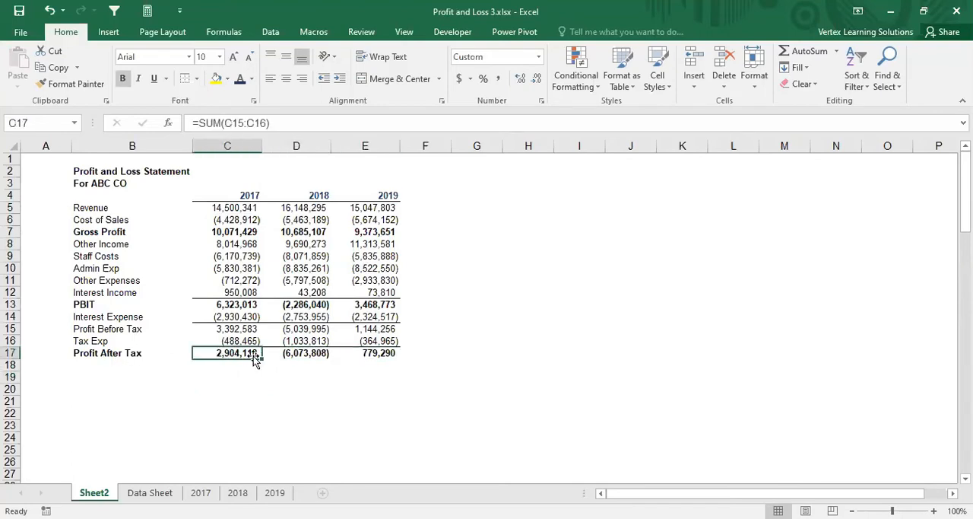
click(308, 355)
click(368, 354)
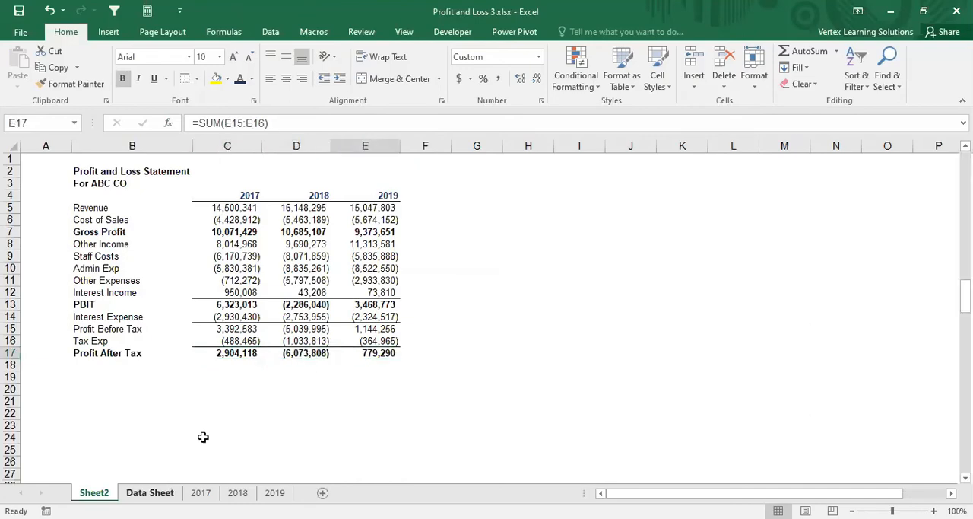
Step: Filter the P&L account column on the Data Sheet to the "net income" entries
key(ctrl+Page_Down)
scroll(368, 266, up, 7)
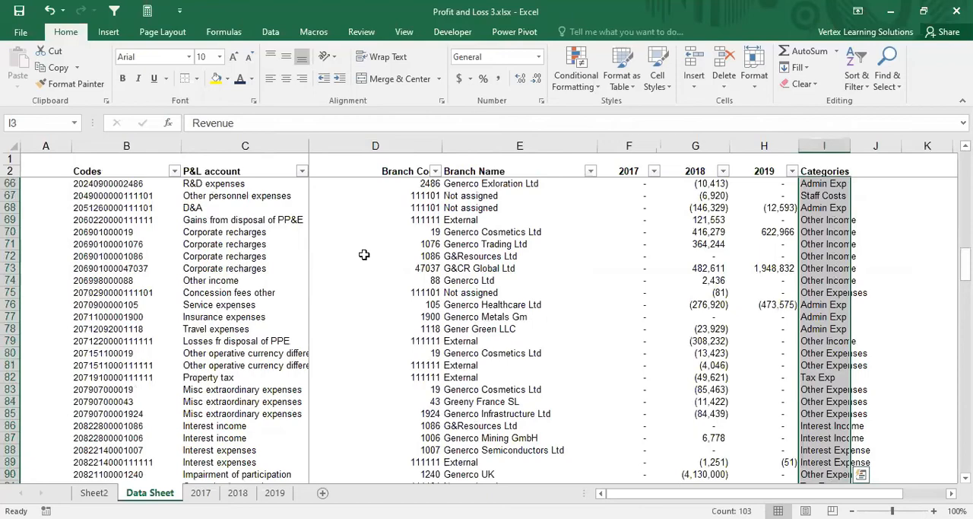
click(302, 171)
click(160, 310)
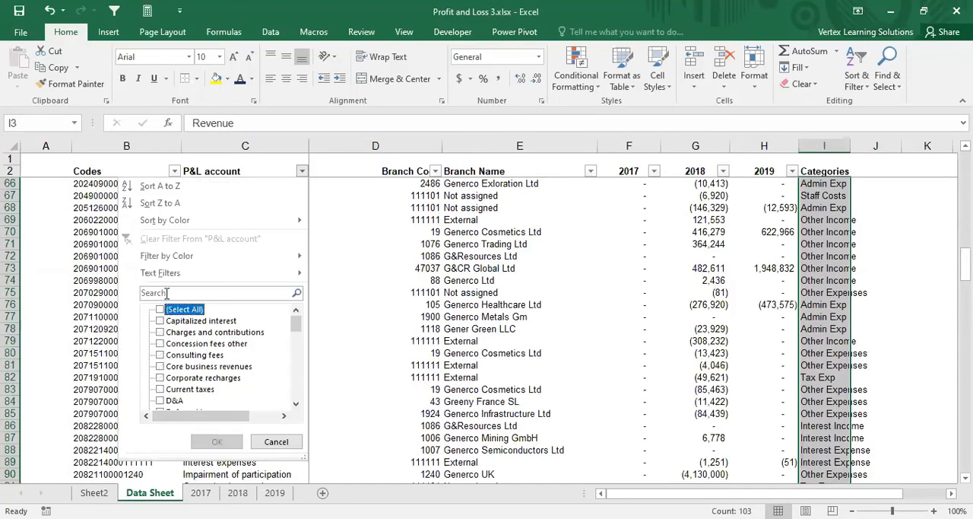
click(168, 293)
text(net)
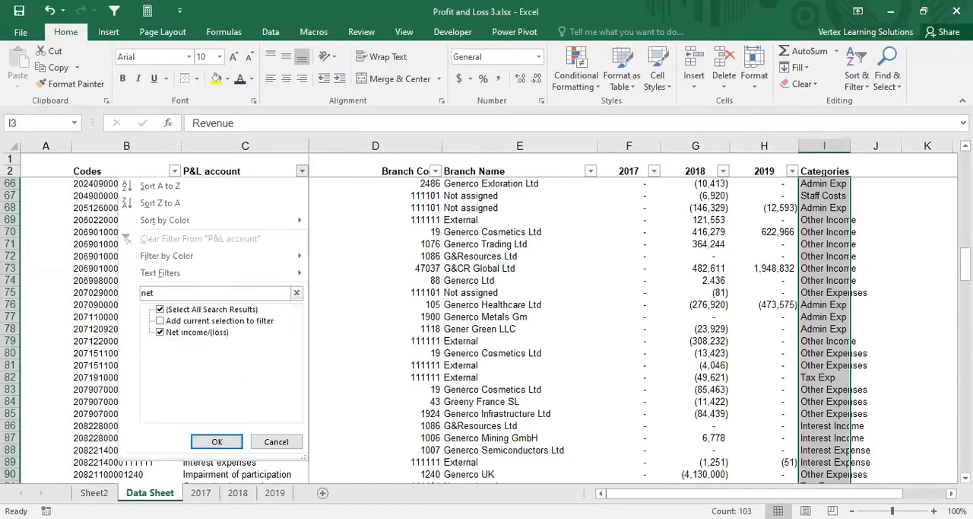
text( income)
click(215, 441)
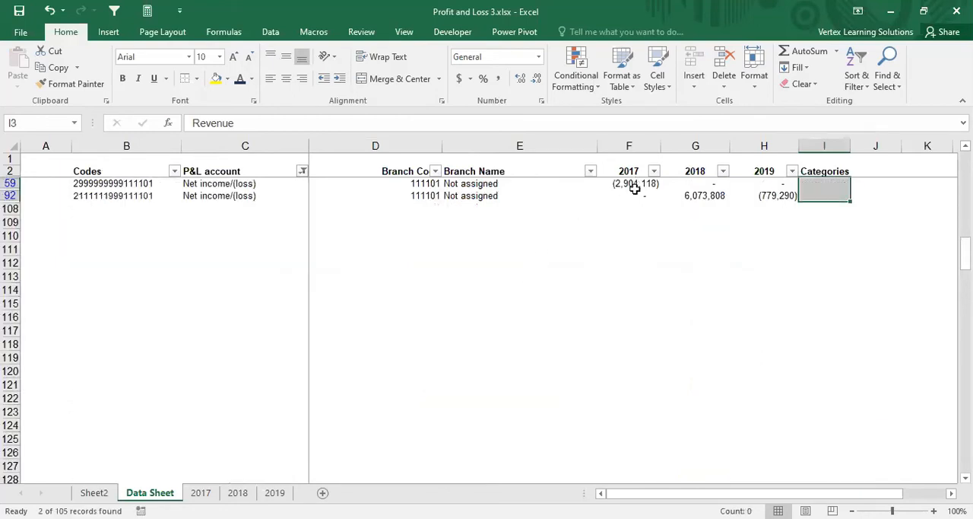
Step: Compare the 2017 and 2018 net income figures on the Data Sheet with Profit After Tax on Sheet2
click(635, 184)
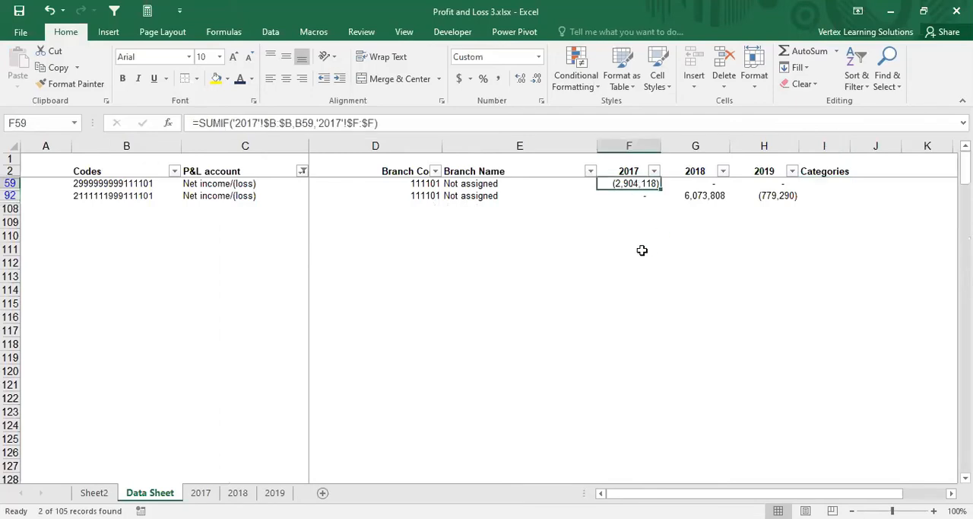
click(94, 493)
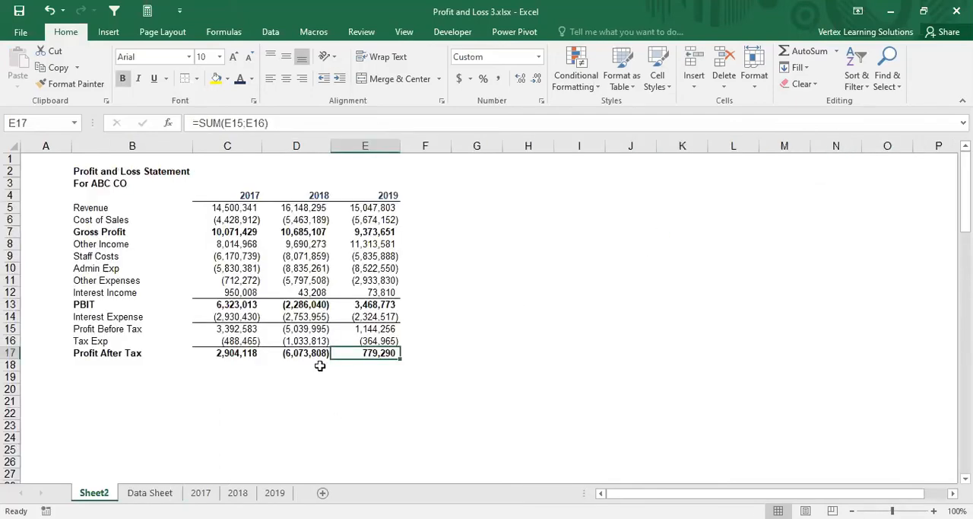
click(237, 355)
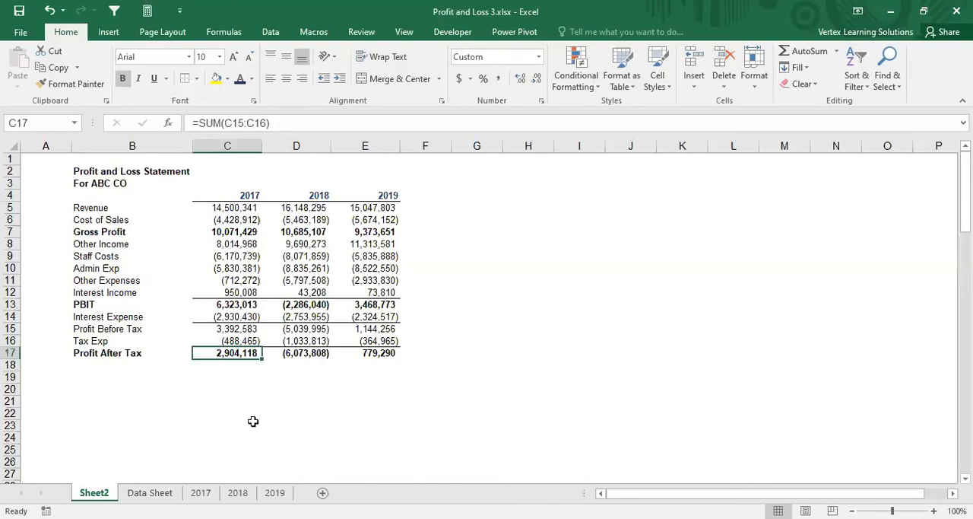
click(150, 492)
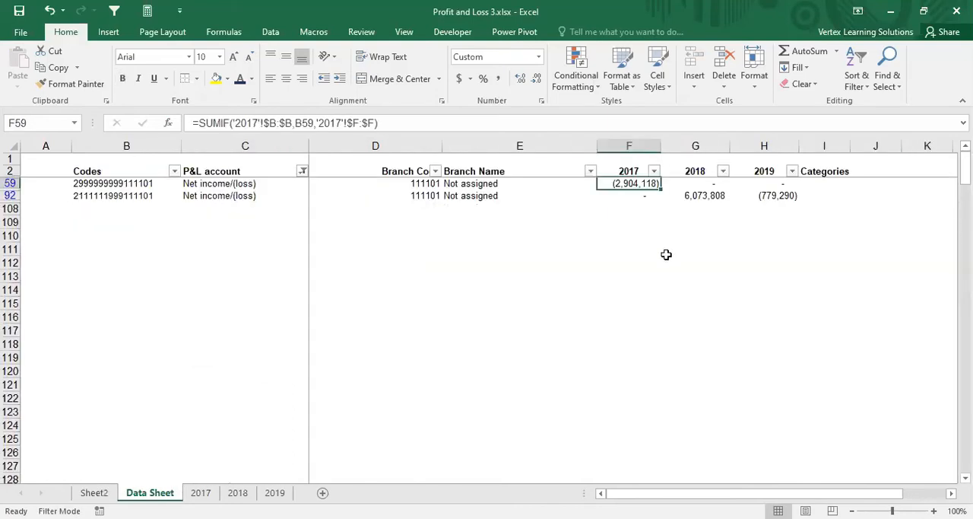
click(711, 195)
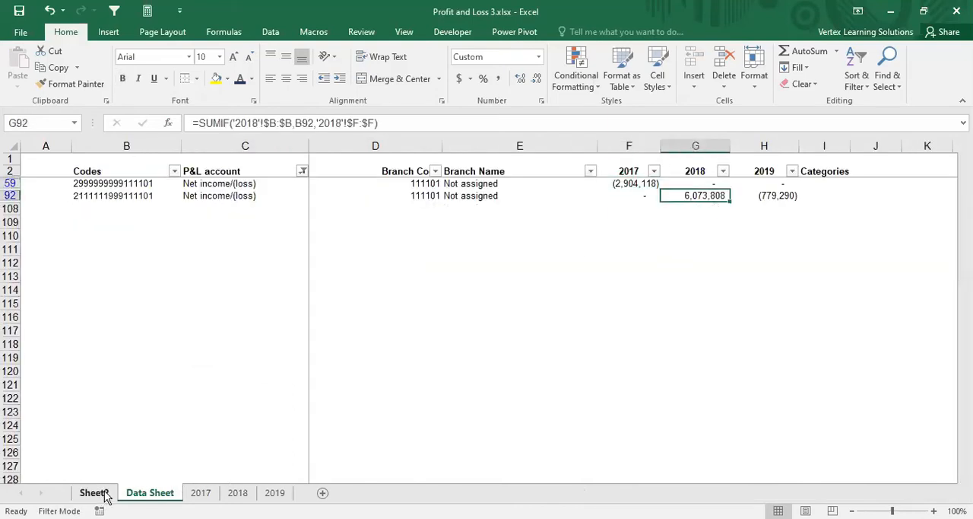
click(105, 493)
click(252, 379)
click(249, 355)
click(315, 355)
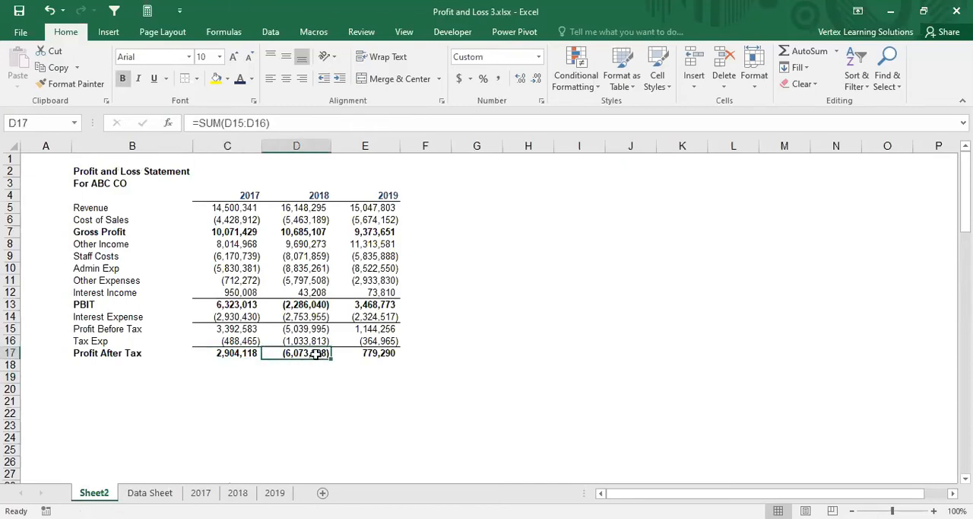
Step: On the Data Sheet, multiply the row 59 net income formulas for 2017, 2018 and 2019 by -1
click(150, 492)
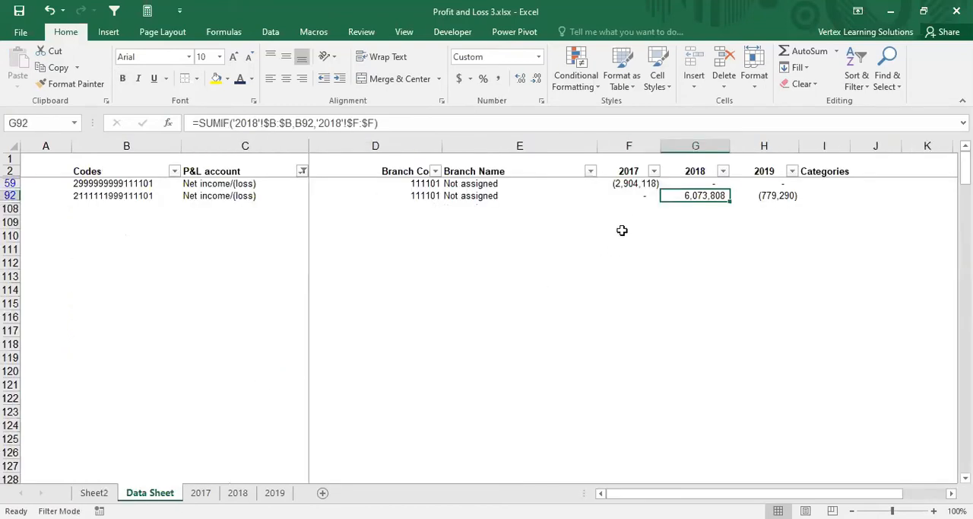
click(631, 184)
click(415, 123)
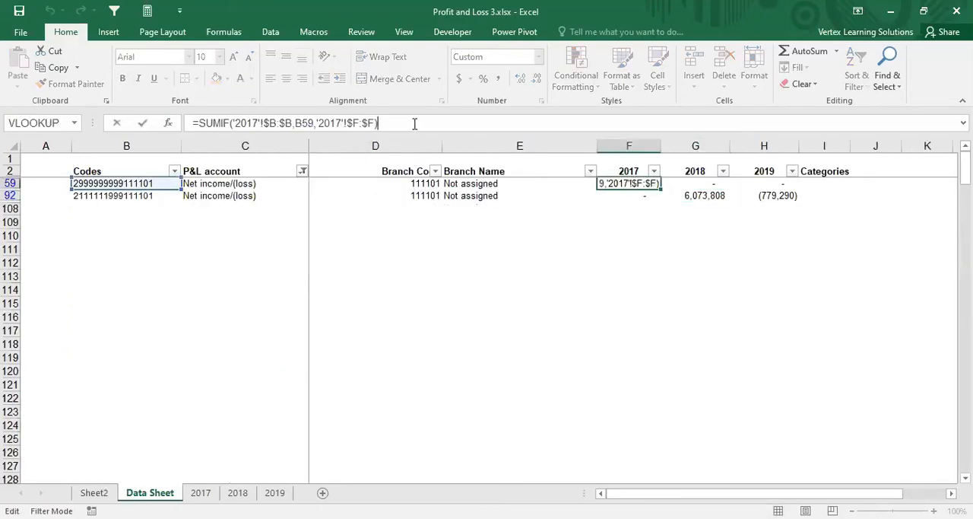
key(Return)
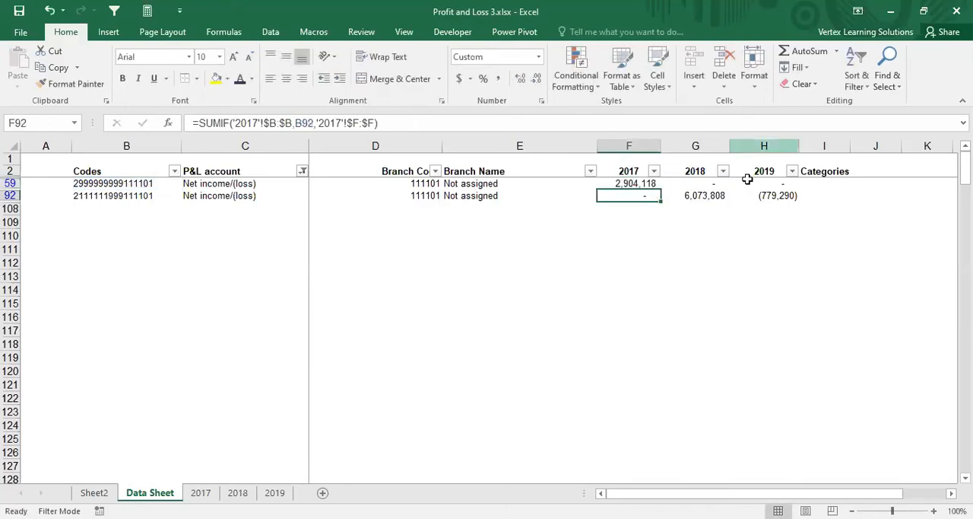
click(688, 184)
click(395, 121)
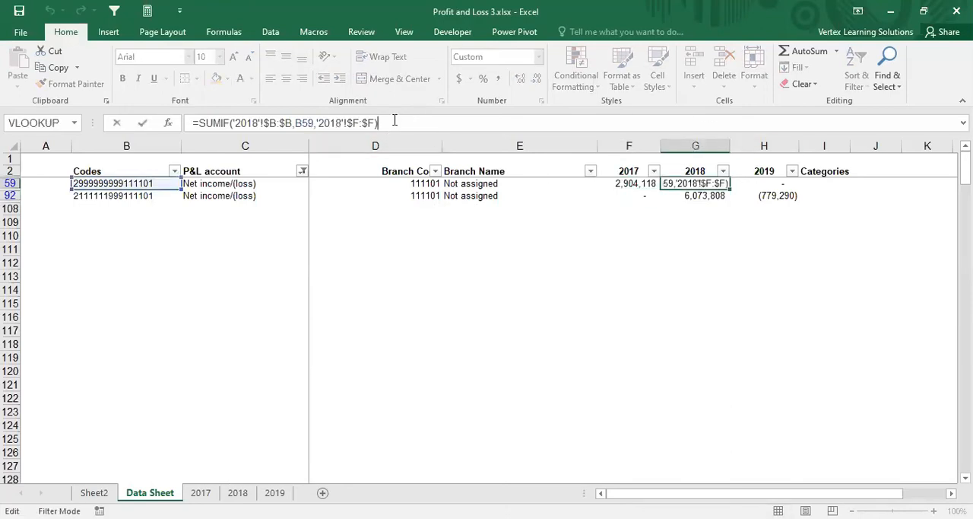
key(Return)
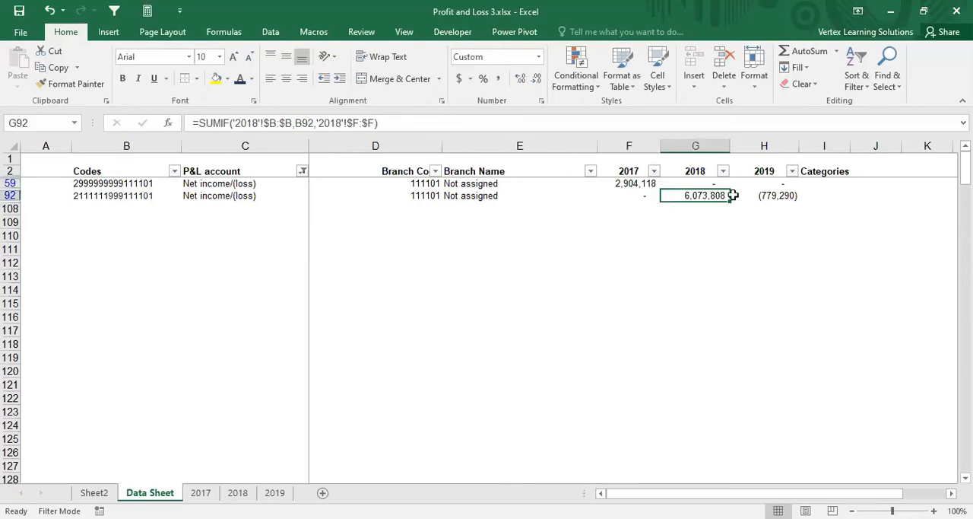
click(760, 183)
click(425, 120)
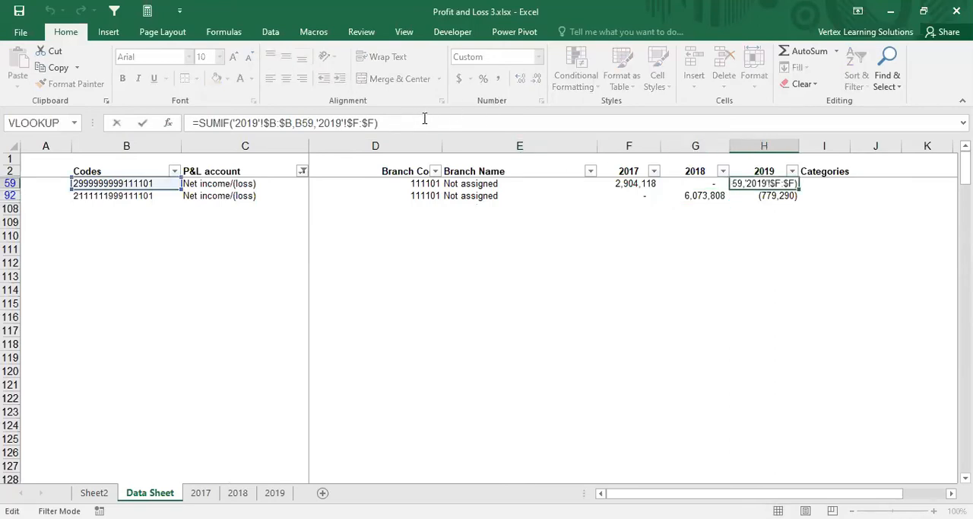
key(Return)
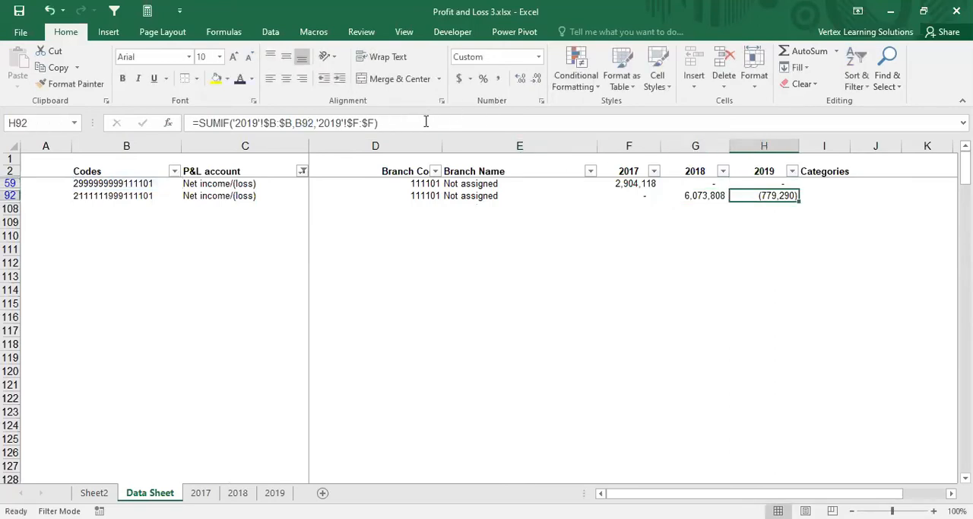
Step: Multiply the row 92 net income formulas for 2019 and 2018 by -1
click(431, 123)
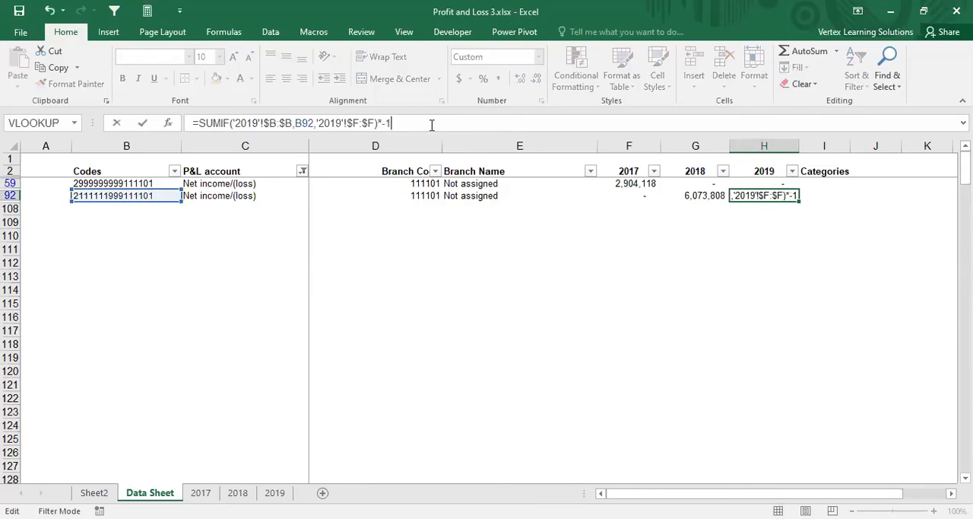
key(Return)
click(695, 195)
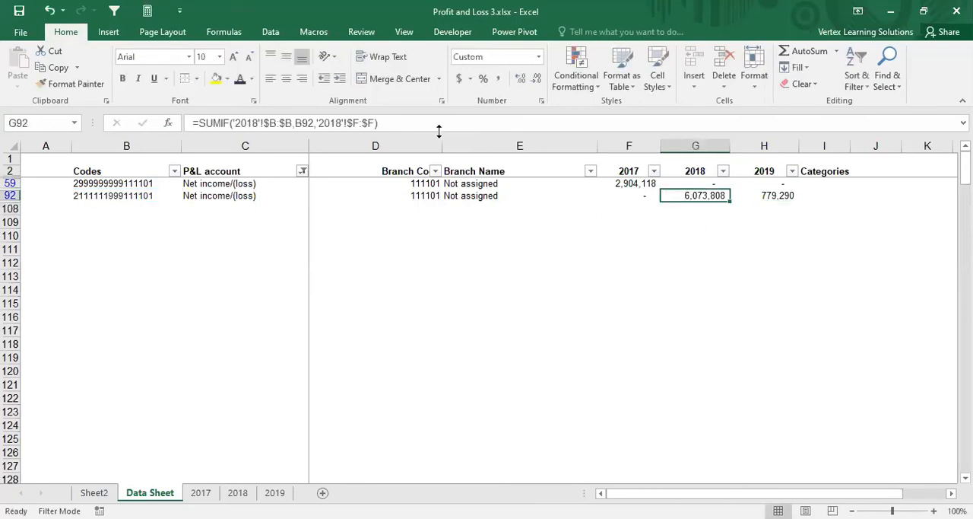
click(437, 123)
text(*-1)
key(Return)
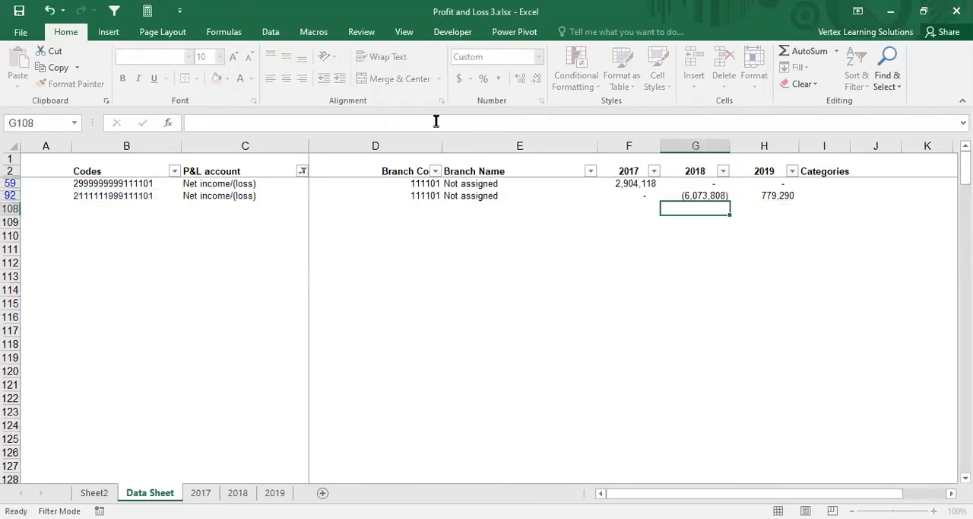
Step: Multiply the row 92 net income formula for 2017 by -1 on the Data Sheet
click(635, 195)
click(429, 123)
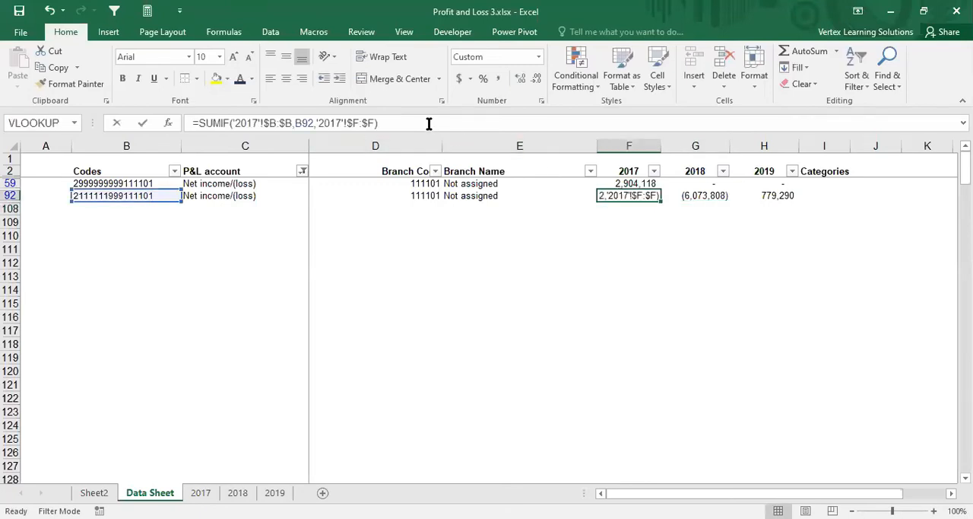
text(*-1)
key(Return)
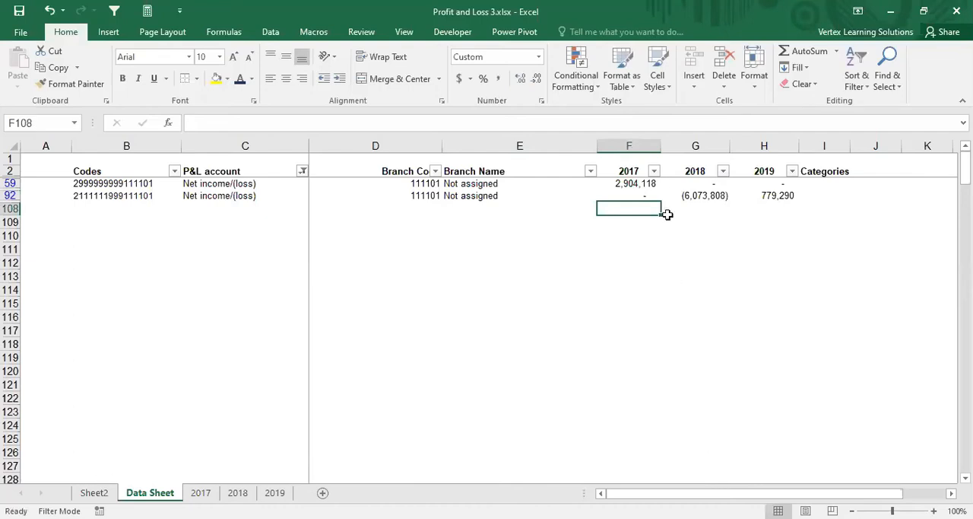
Step: Compare the 2017, 2018 and 2019 net income figures on the Data Sheet with Profit After Tax on Sheet2
click(625, 184)
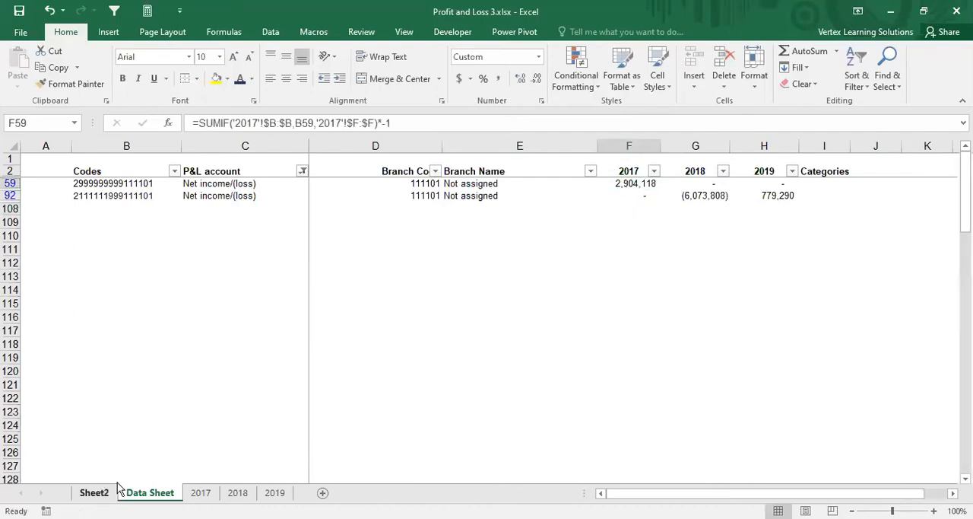
click(94, 493)
click(235, 352)
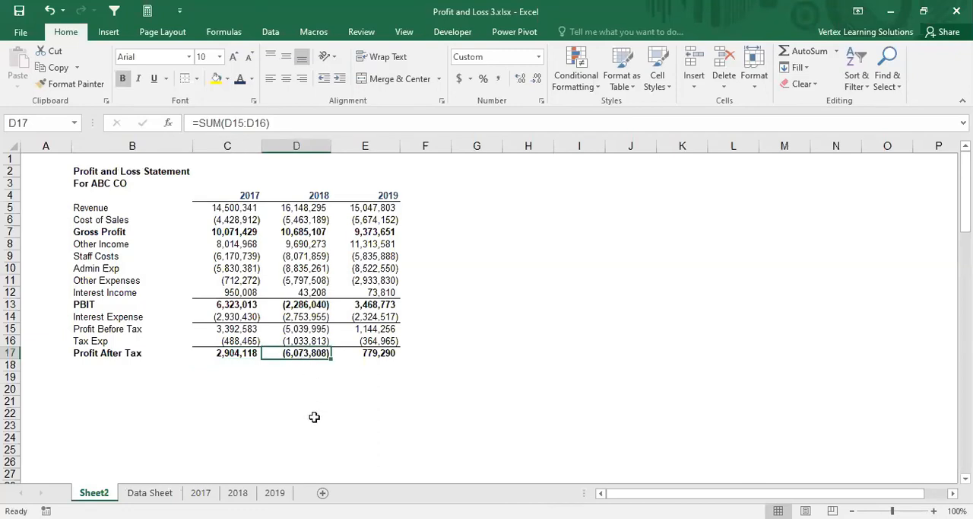
key(ctrl+Page_Down)
click(693, 196)
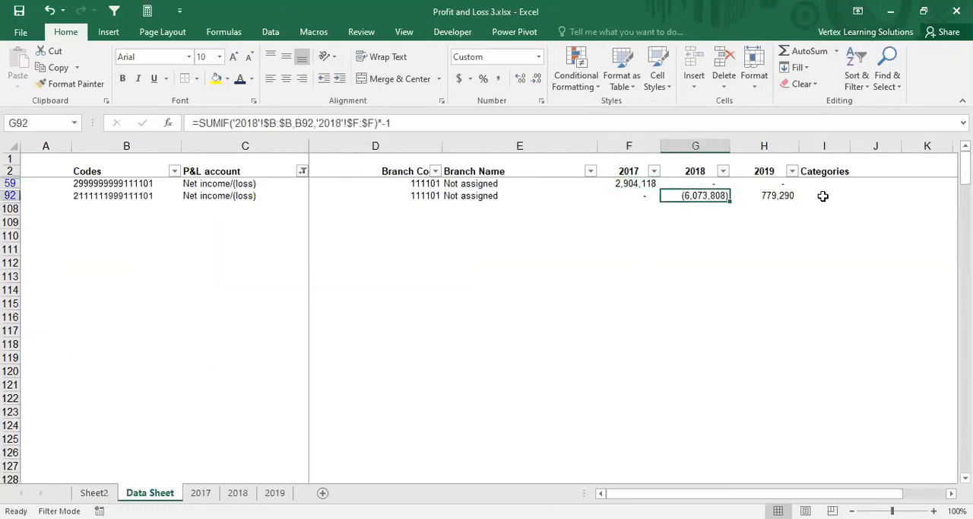
click(761, 195)
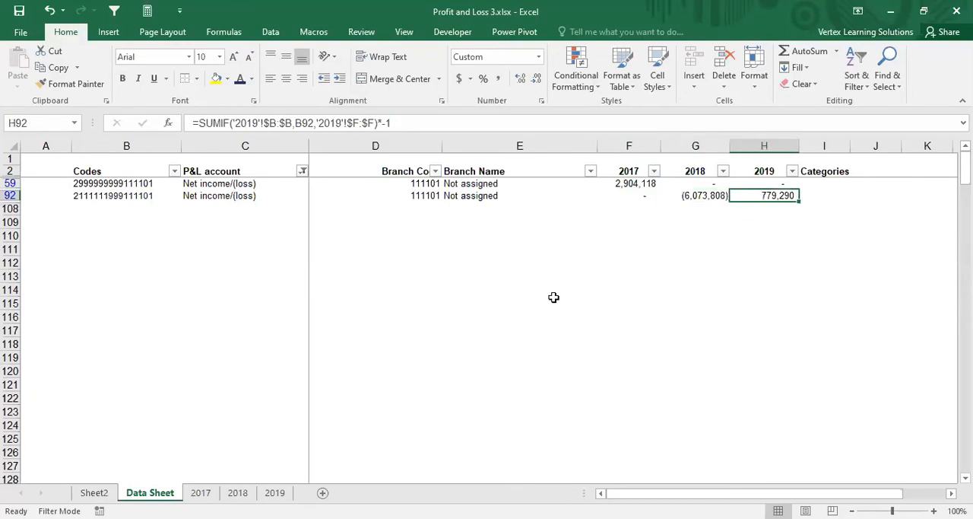
click(95, 493)
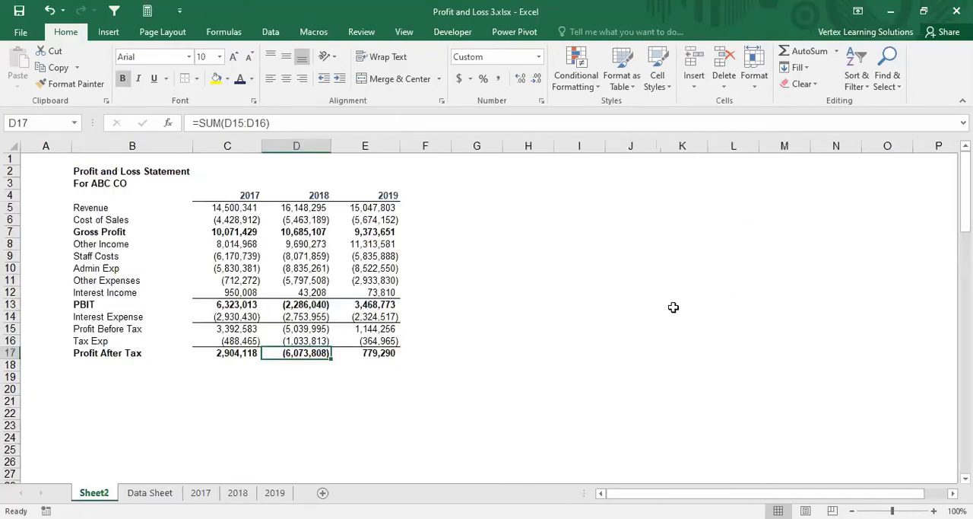
click(370, 352)
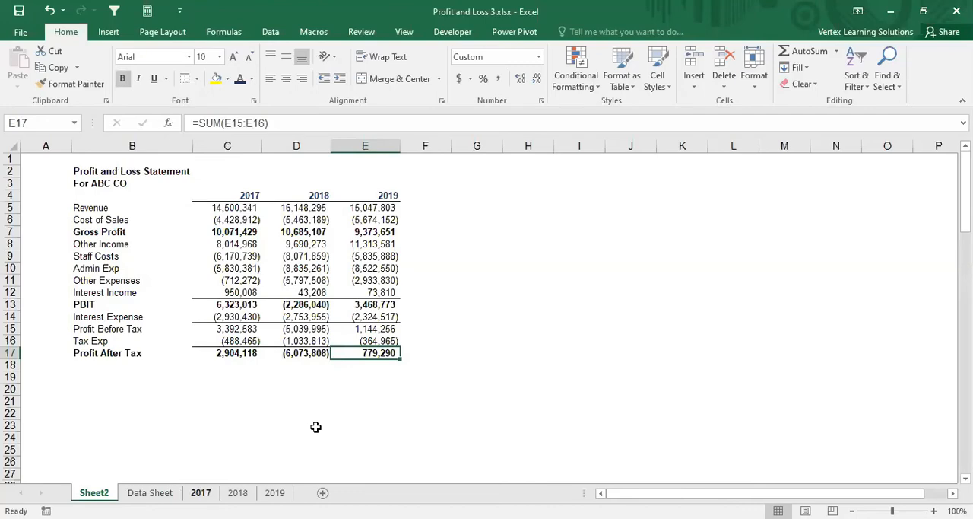
key(ctrl+Page_Down)
click(95, 492)
Step: Add filters to the header row of the 2017 sheet and filter the P&L account column to "net income"
click(202, 493)
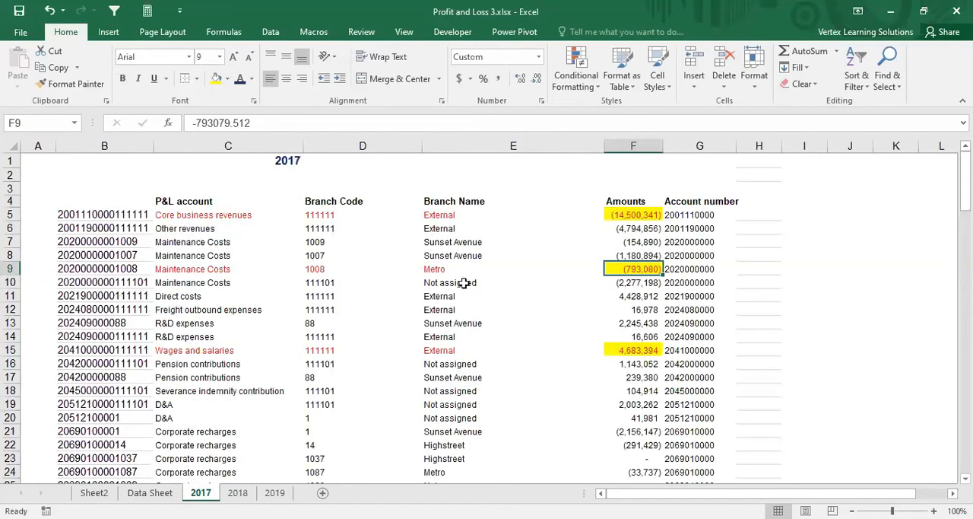
scroll(464, 284, down, 4)
scroll(464, 283, up, 4)
click(207, 203)
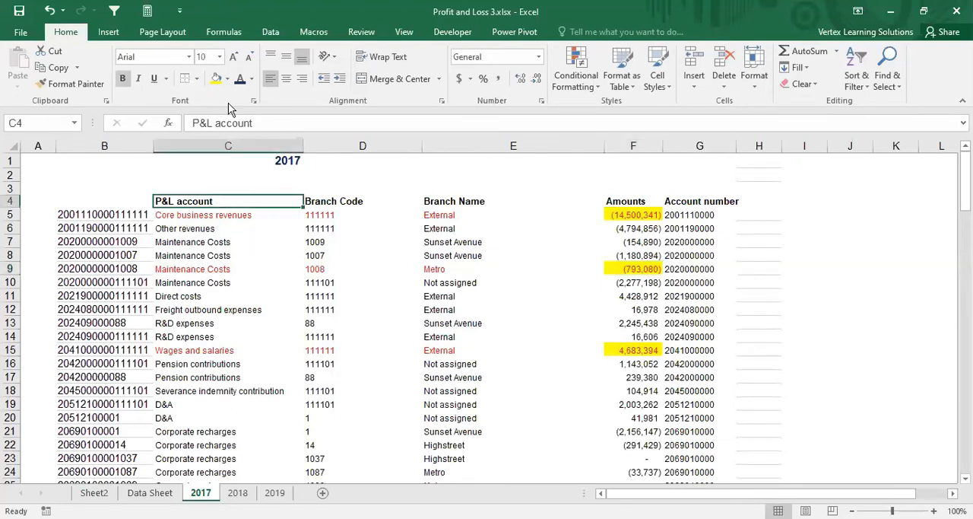
click(275, 33)
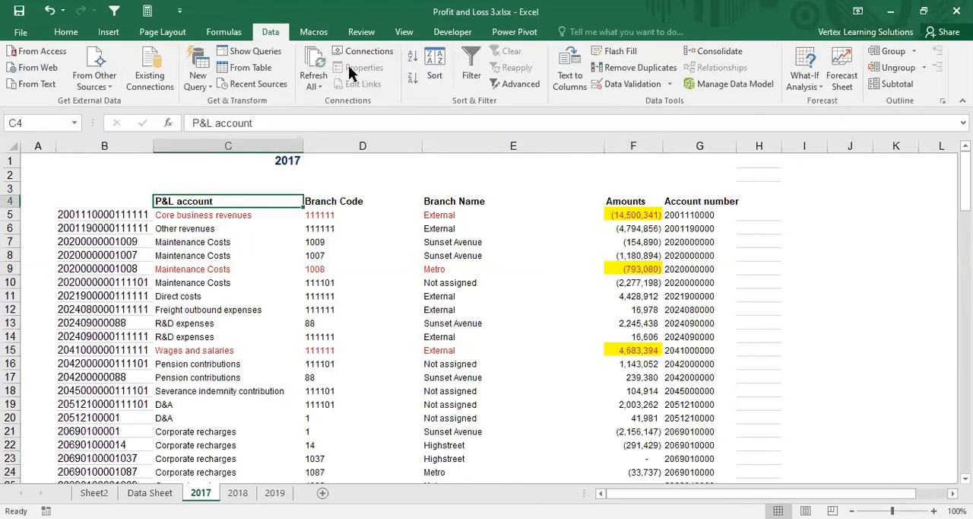
click(471, 75)
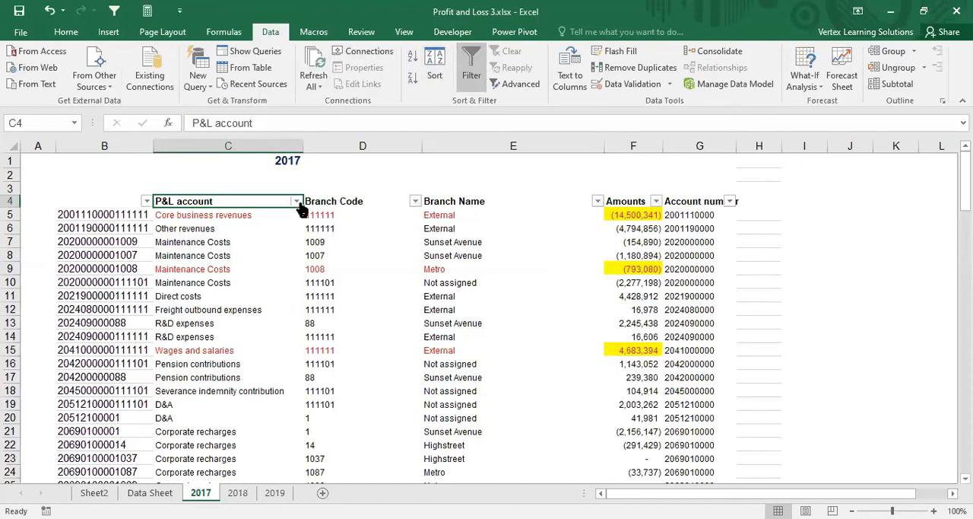
click(298, 201)
click(155, 339)
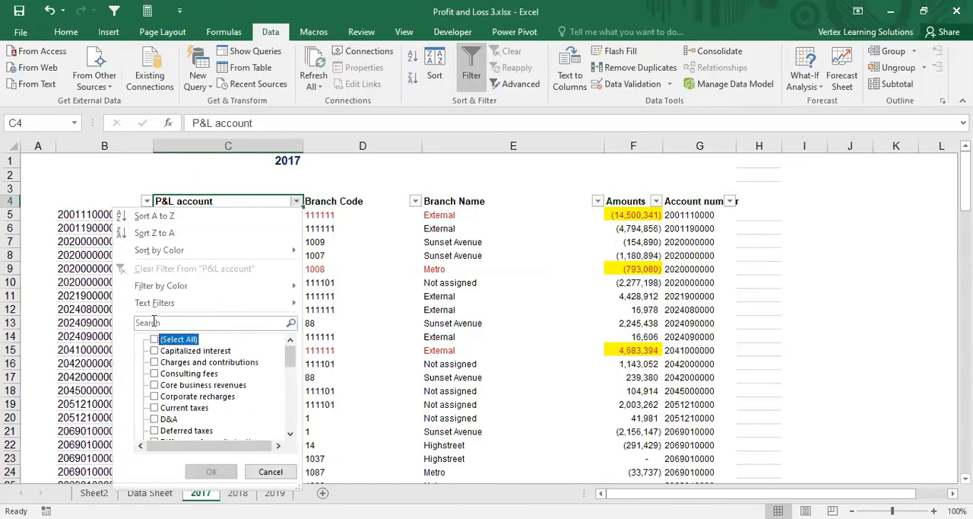
click(153, 322)
text(net income)
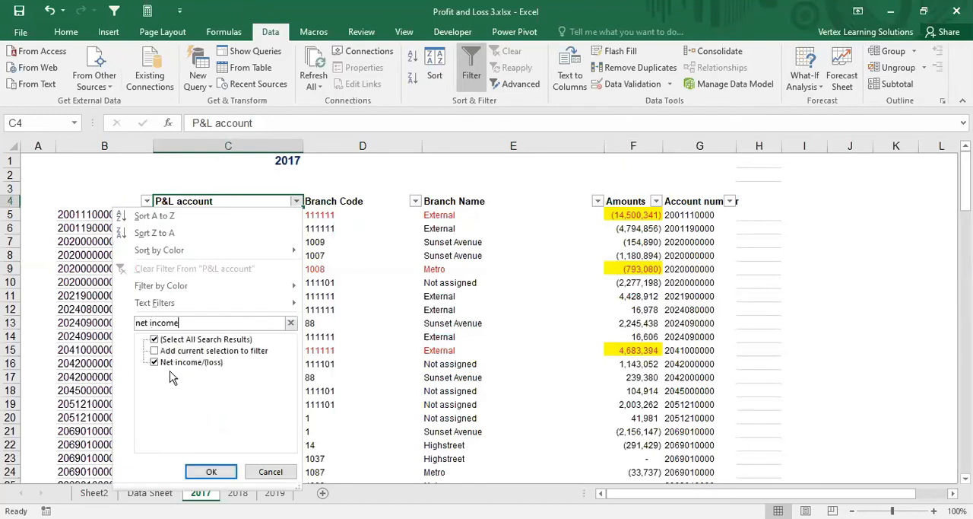
click(212, 472)
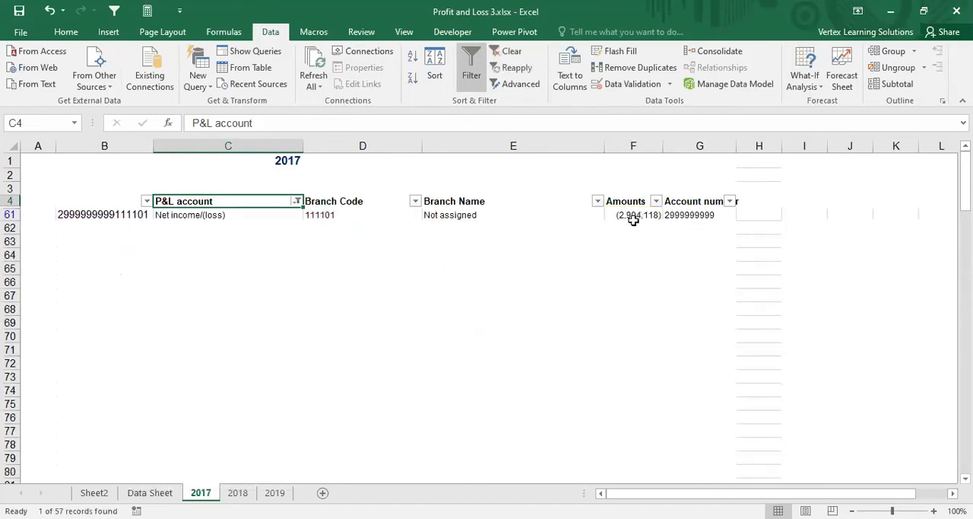
Step: Compare the net income amount on the 2017 sheet with the 2017 Profit After Tax on Sheet2
click(633, 215)
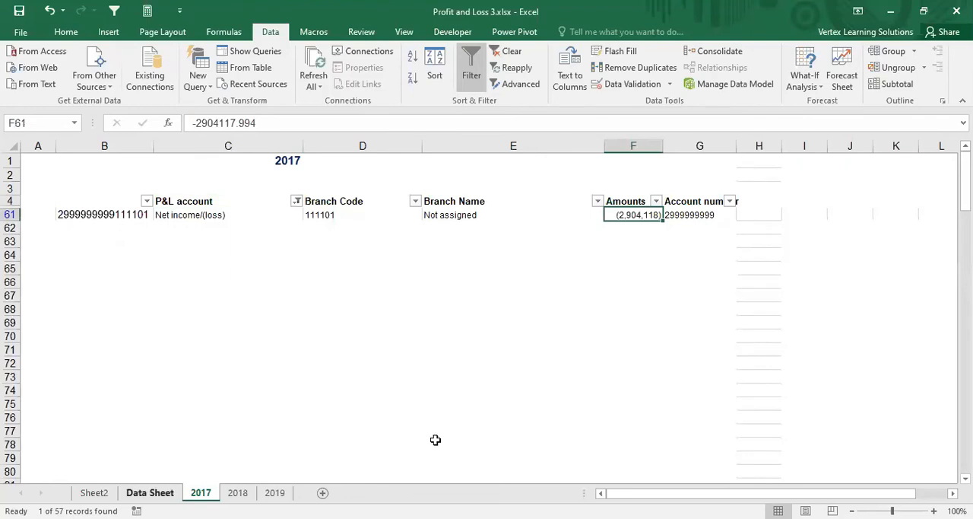
click(95, 493)
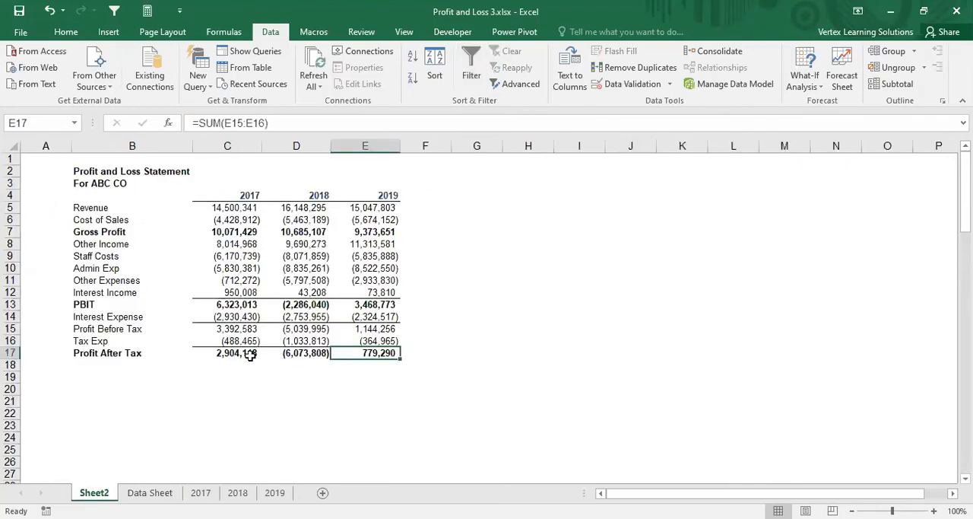
click(251, 354)
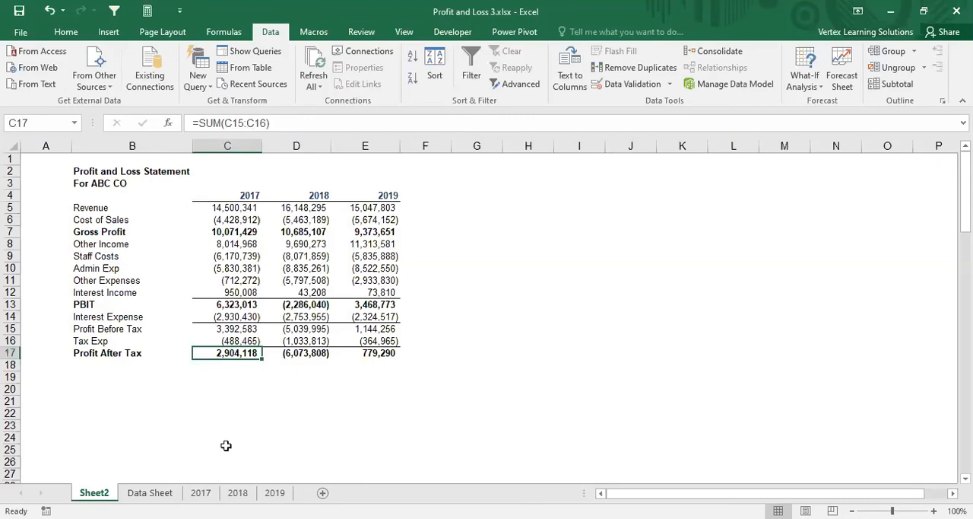
Step: Clear the net income filter from the P&L account column on the 2017 sheet to show all accounts
key(ctrl+Page_Down)
key(ctrl+Page_Down)
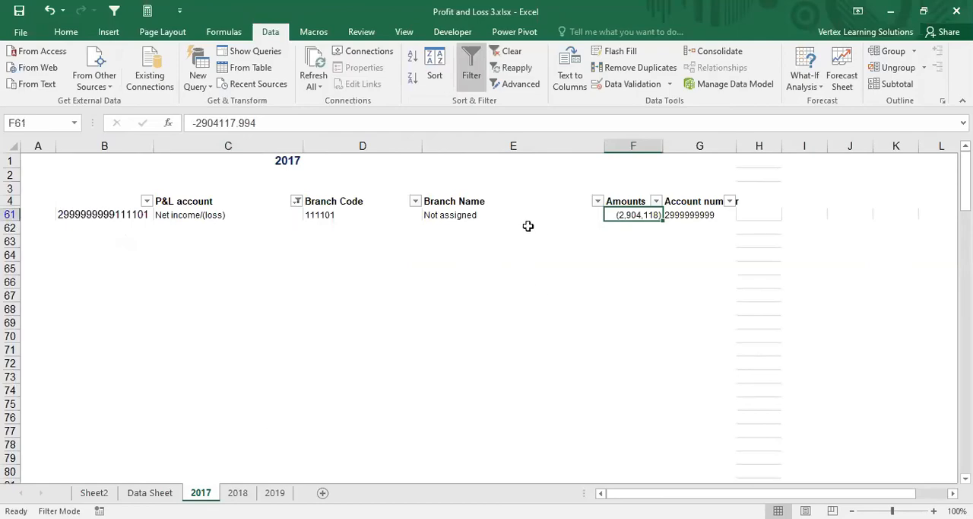
click(295, 200)
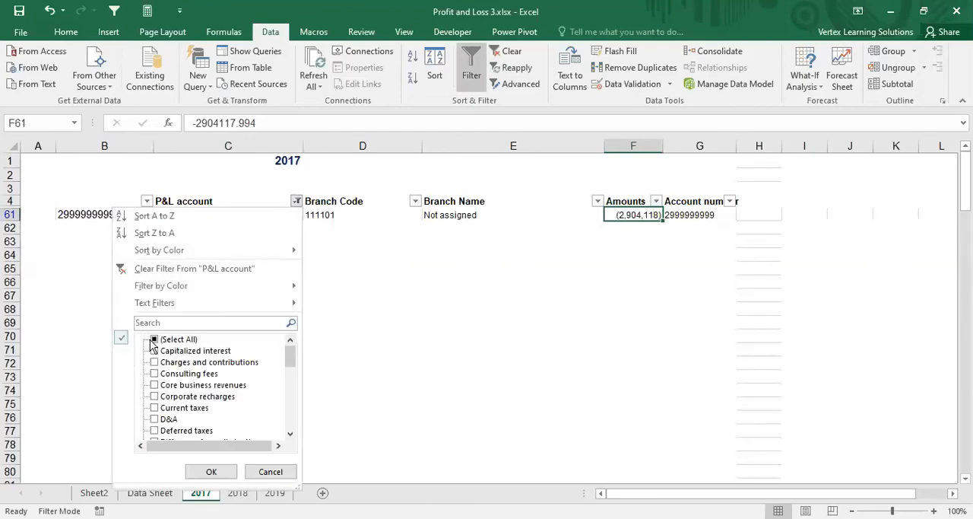
click(212, 471)
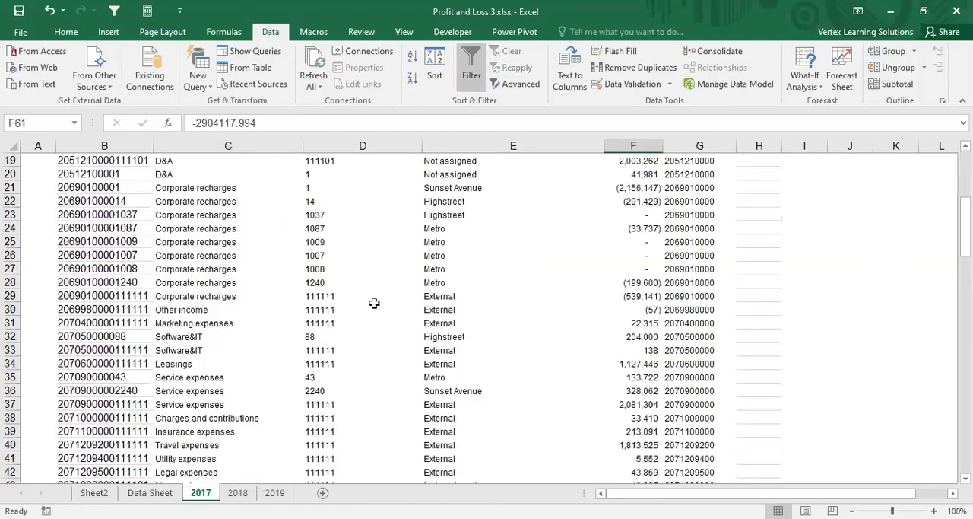
Step: Compare the highlighted Core business revenues amount with the highlighted Metro Maintenance Costs amount on the 2017 sheet
click(94, 493)
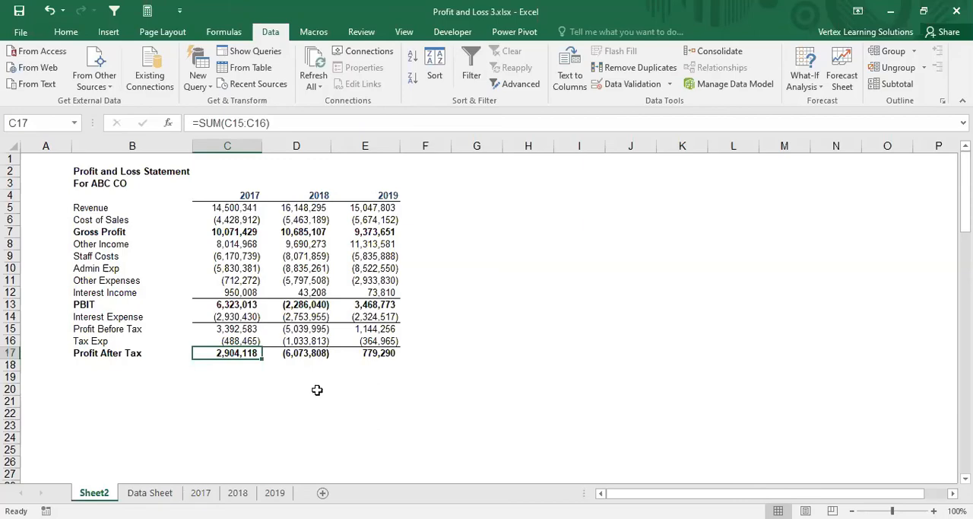
key(ctrl+Page_Down)
key(ctrl+Page_Down)
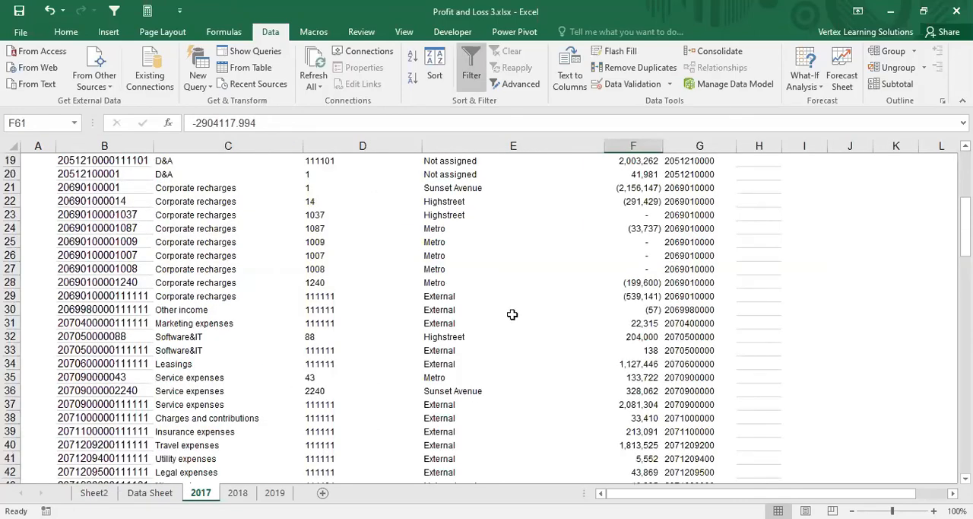
scroll(512, 312, up, 5)
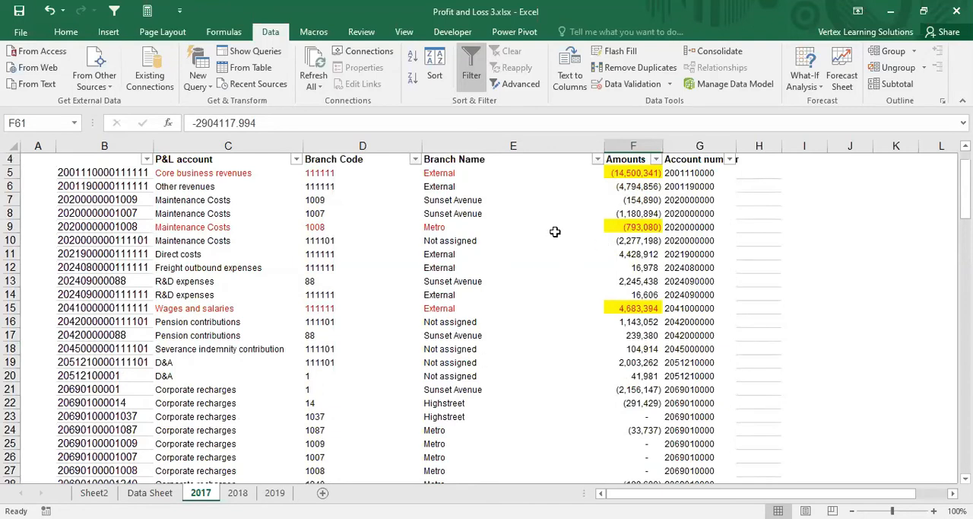
scroll(556, 232, up, 1)
click(619, 215)
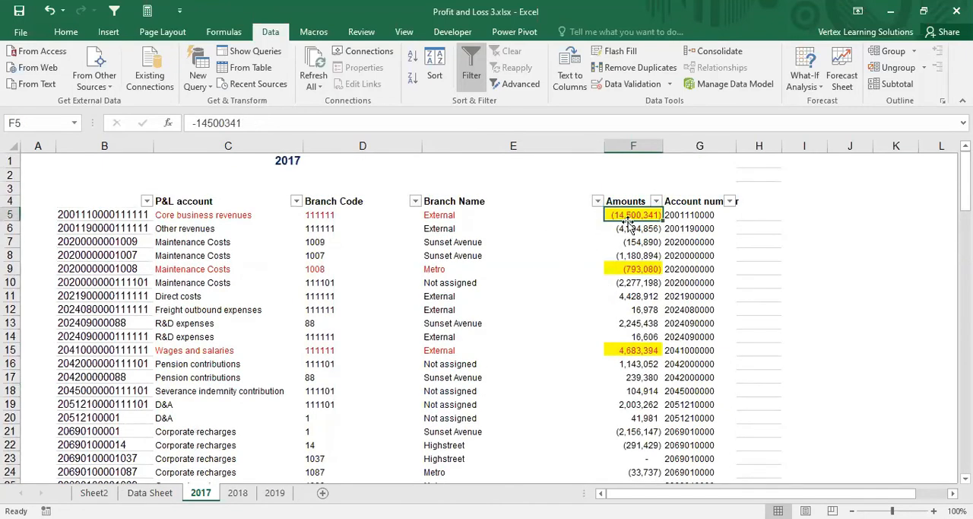
click(629, 272)
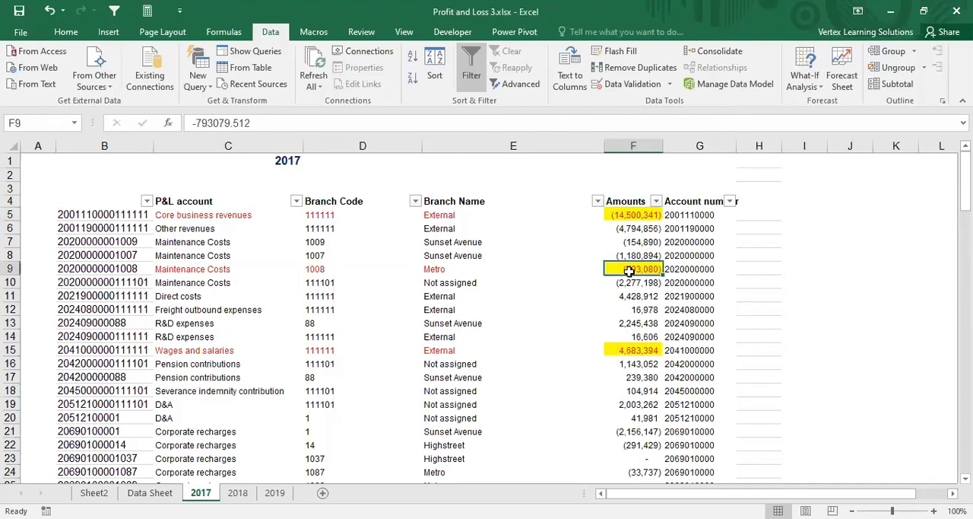
click(620, 215)
click(630, 268)
click(621, 215)
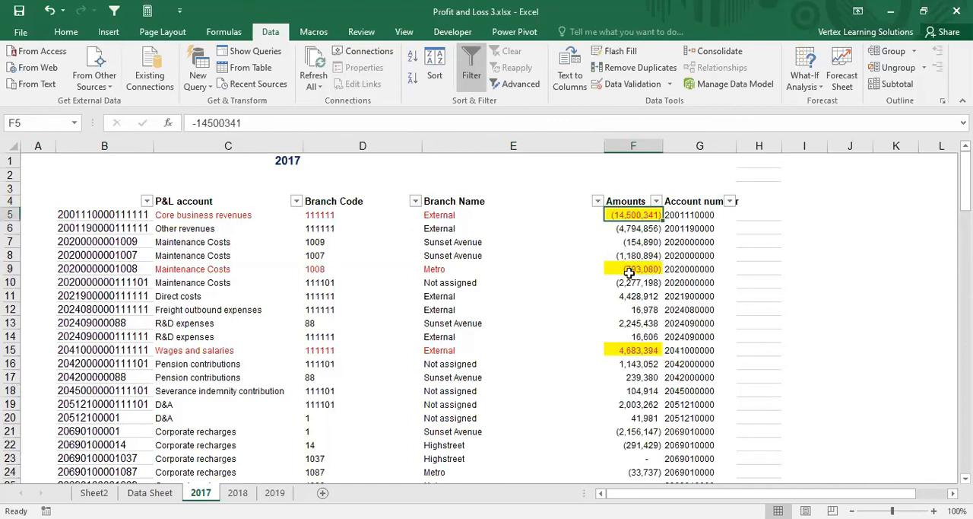
click(630, 267)
Step: Examine the highlighted Maintenance Costs, Core business revenues, and Wages and salaries entries on the 2017 sheet
drag(201, 272, 628, 269)
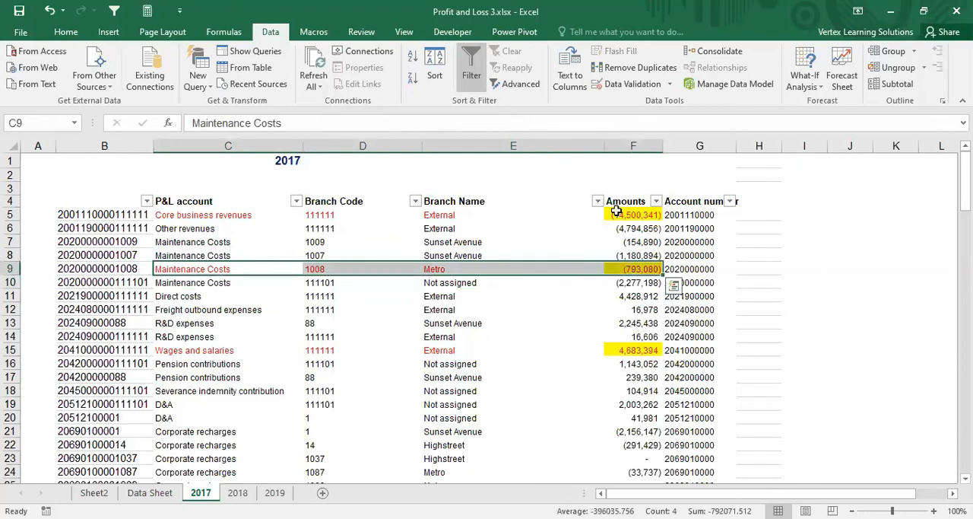
drag(213, 215, 614, 213)
click(624, 268)
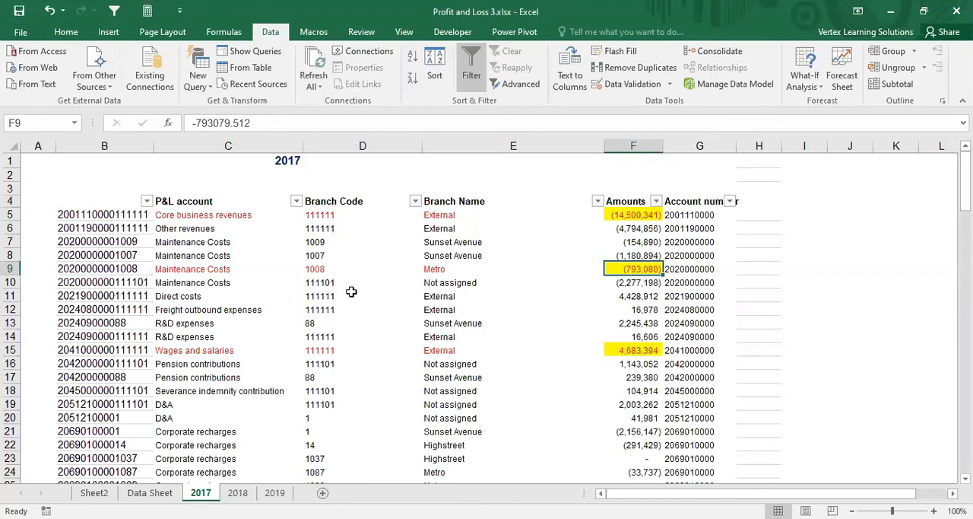
drag(244, 270, 638, 267)
click(632, 270)
click(625, 351)
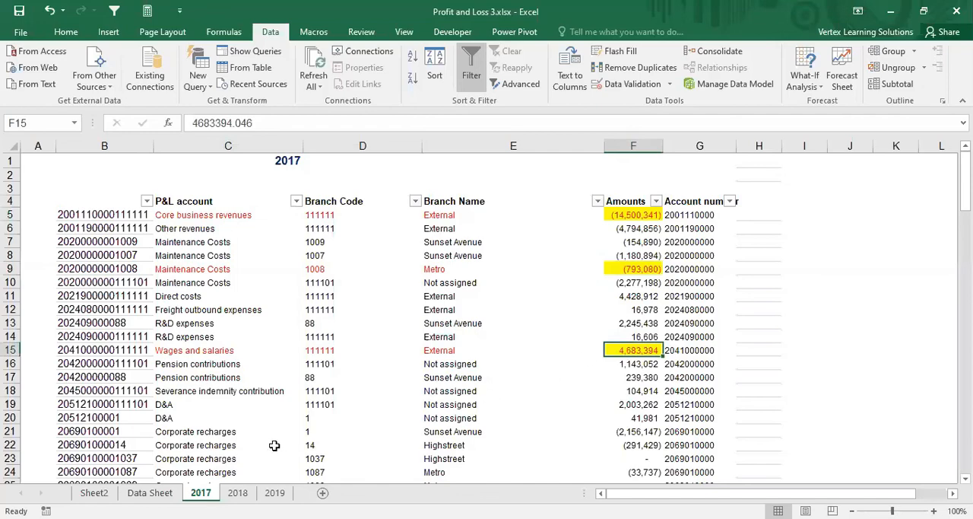
click(622, 271)
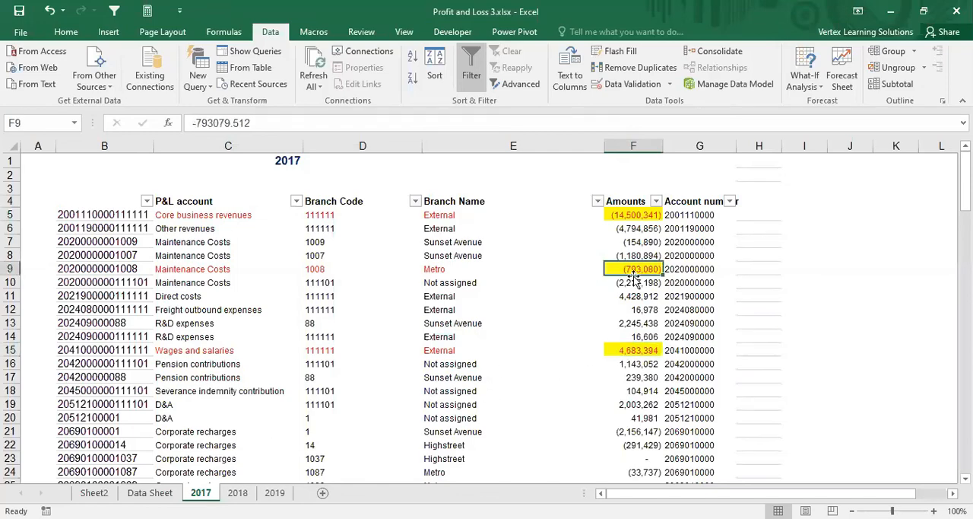
Step: Review the profit and loss figures on Sheet2 alongside the source amounts on the 2018 and 2017 sheets
click(93, 493)
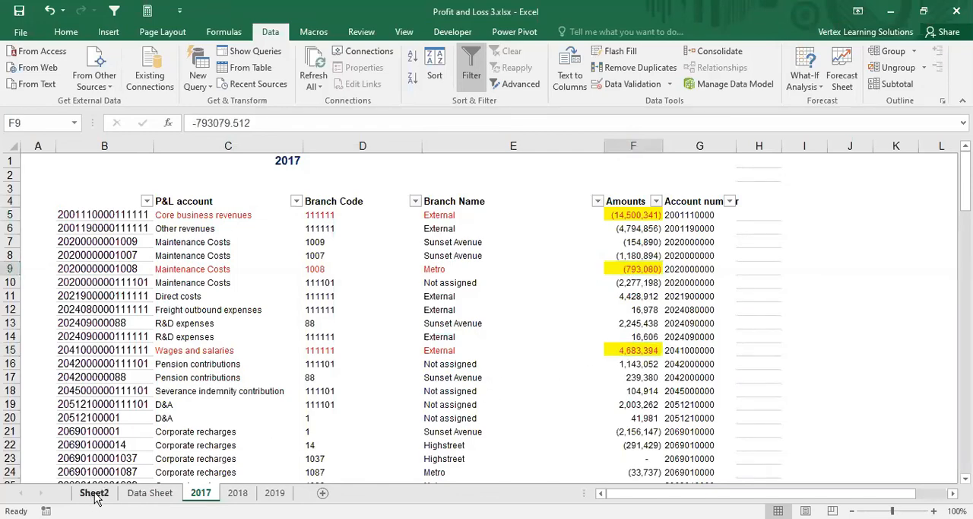
drag(237, 209, 361, 347)
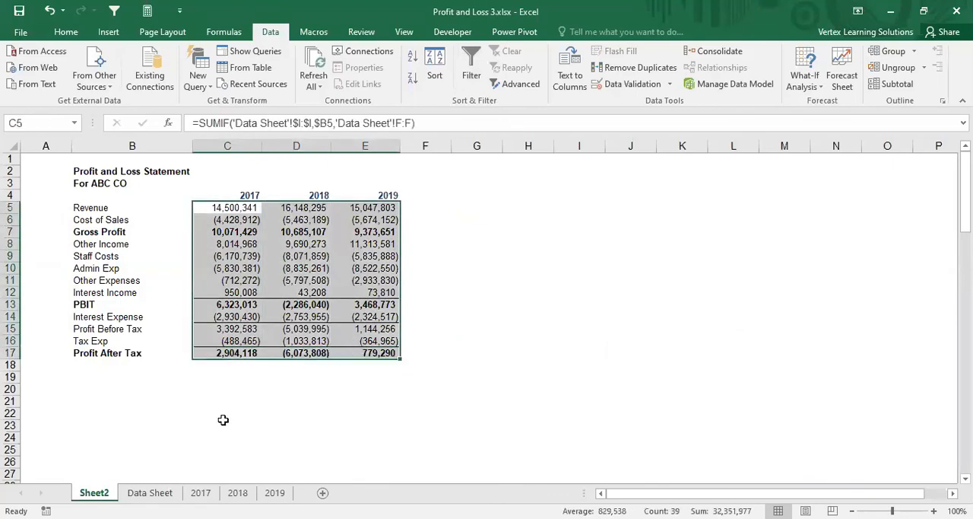
click(235, 493)
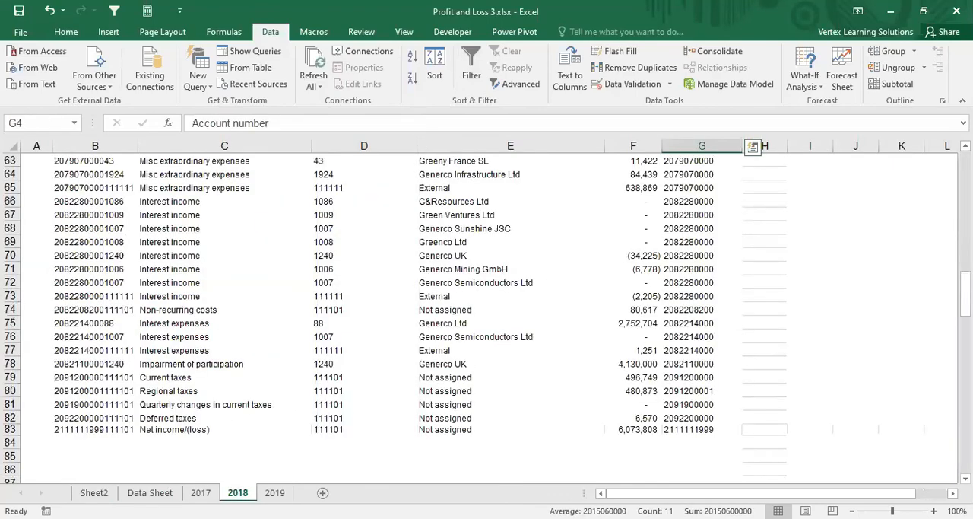
key(ctrl+Page_Up)
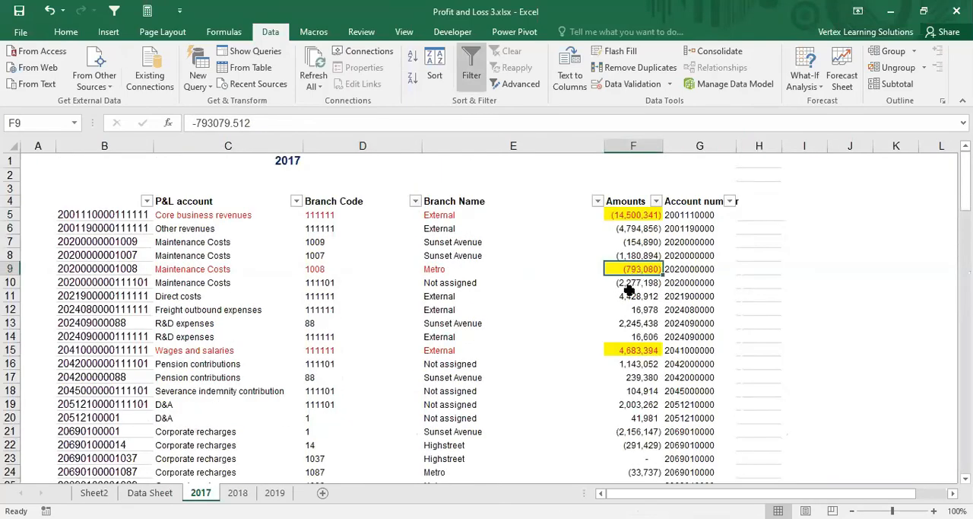
drag(638, 295, 636, 270)
click(636, 270)
click(98, 493)
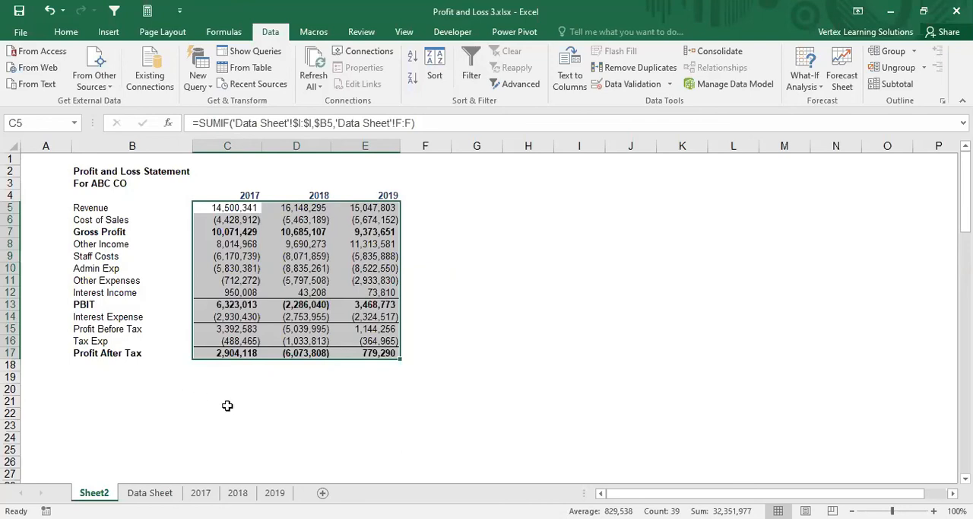
click(248, 293)
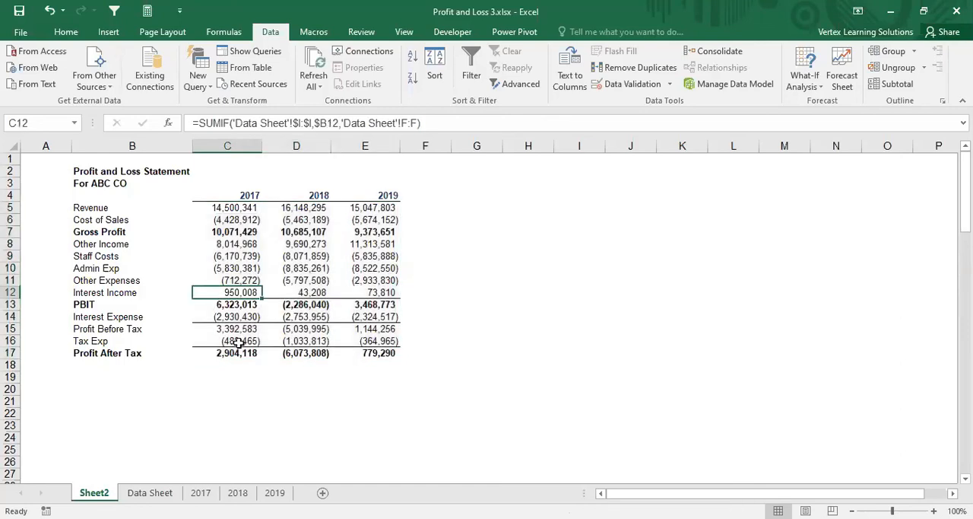
click(248, 341)
click(264, 374)
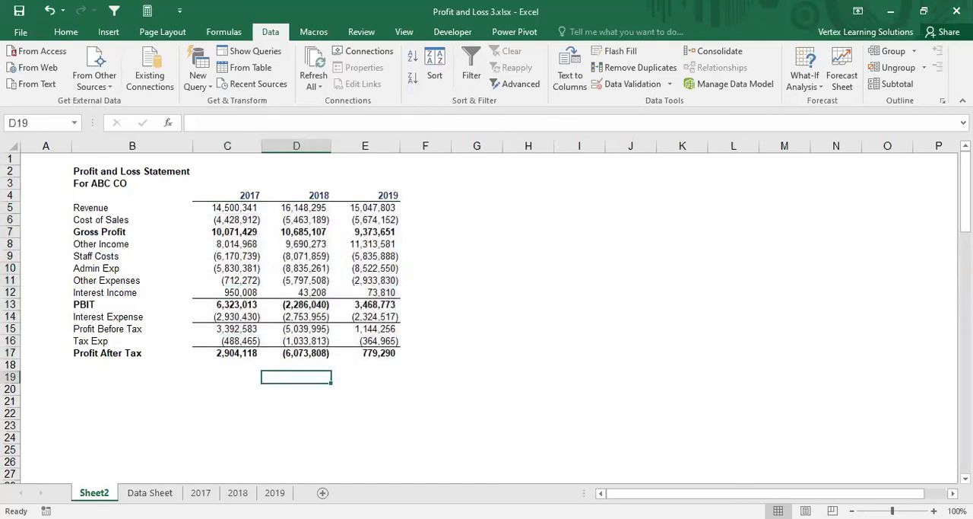